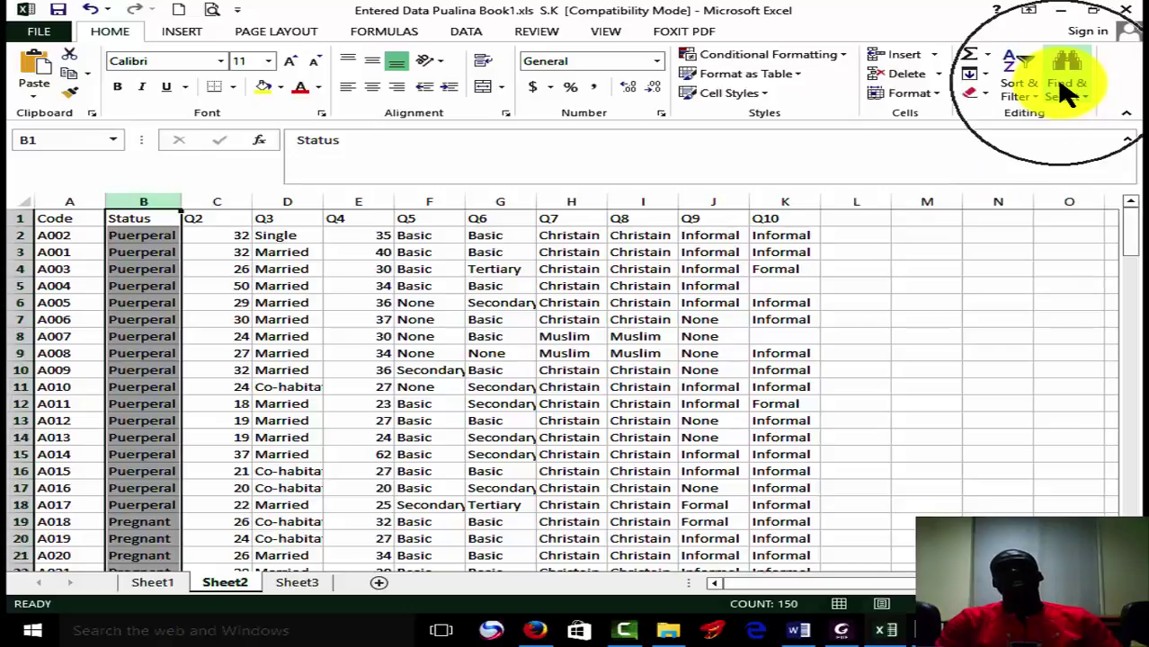
# - Replace every occurrence of "Puerperal" in the Status column with 1
pyautogui.click(1070, 72)
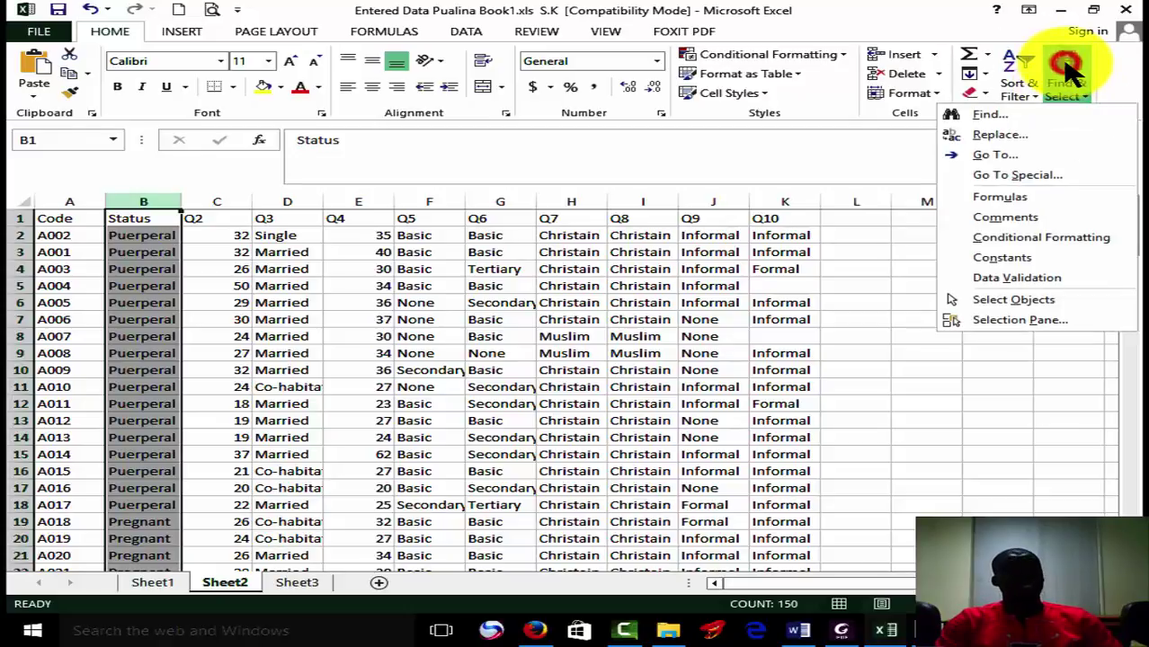
pyautogui.click(1025, 137)
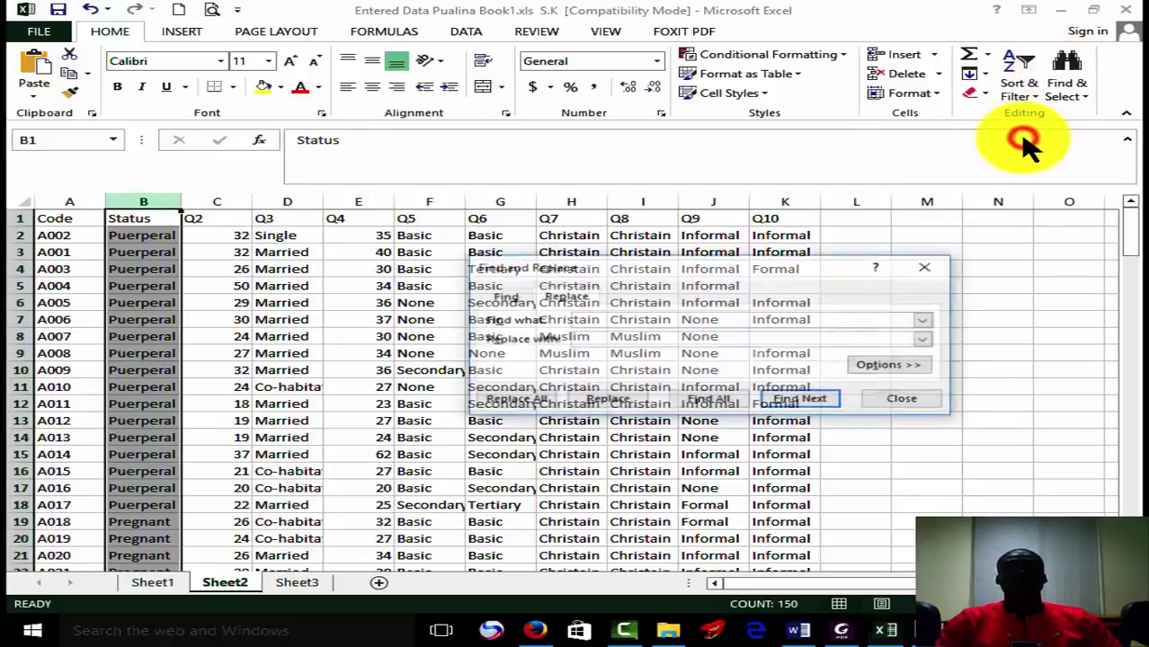
pyautogui.click(152, 236)
pyautogui.hotkey('ctrl', 'c')
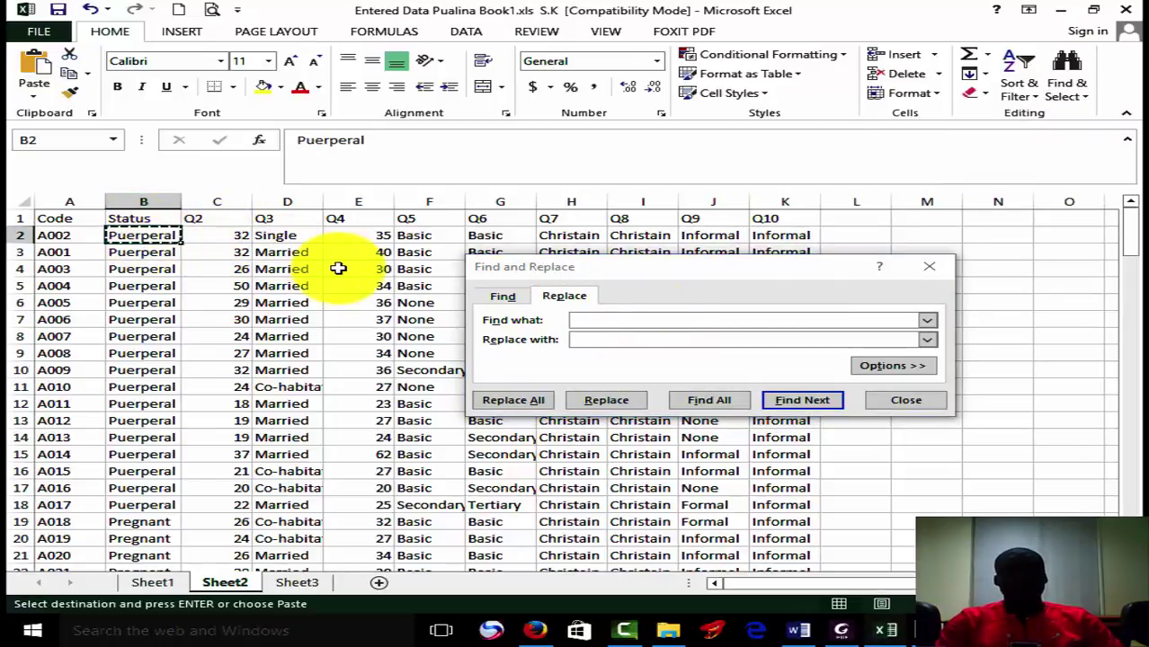
pyautogui.click(650, 320)
pyautogui.hotkey('ctrl', 'v')
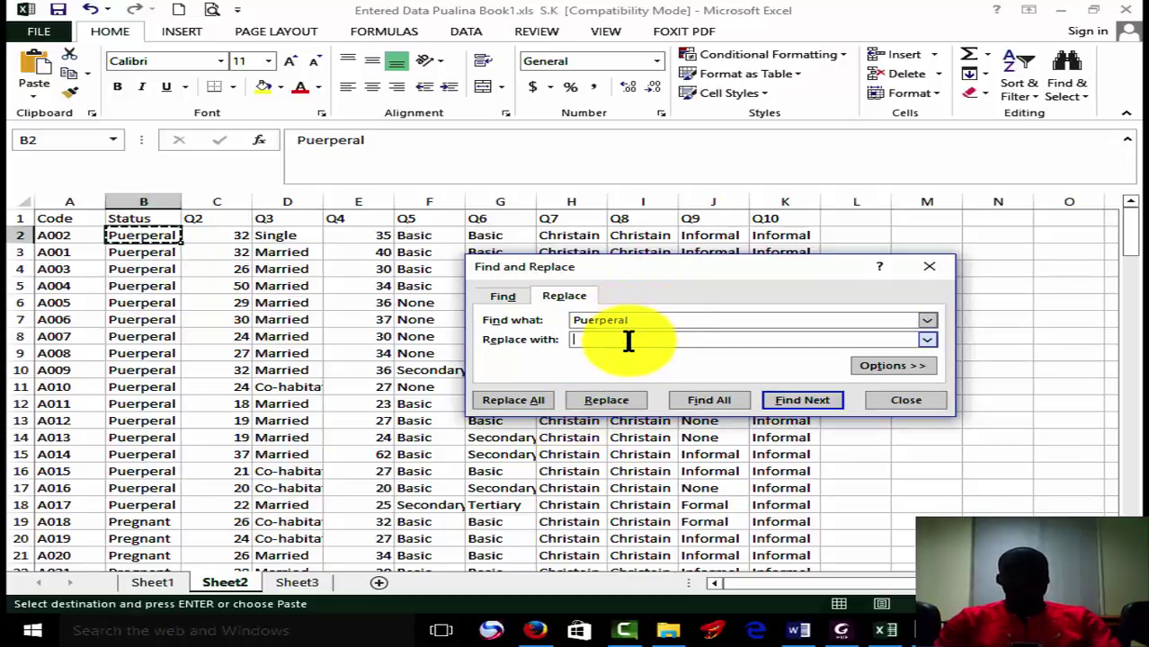
pyautogui.click(628, 340)
pyautogui.write('1')
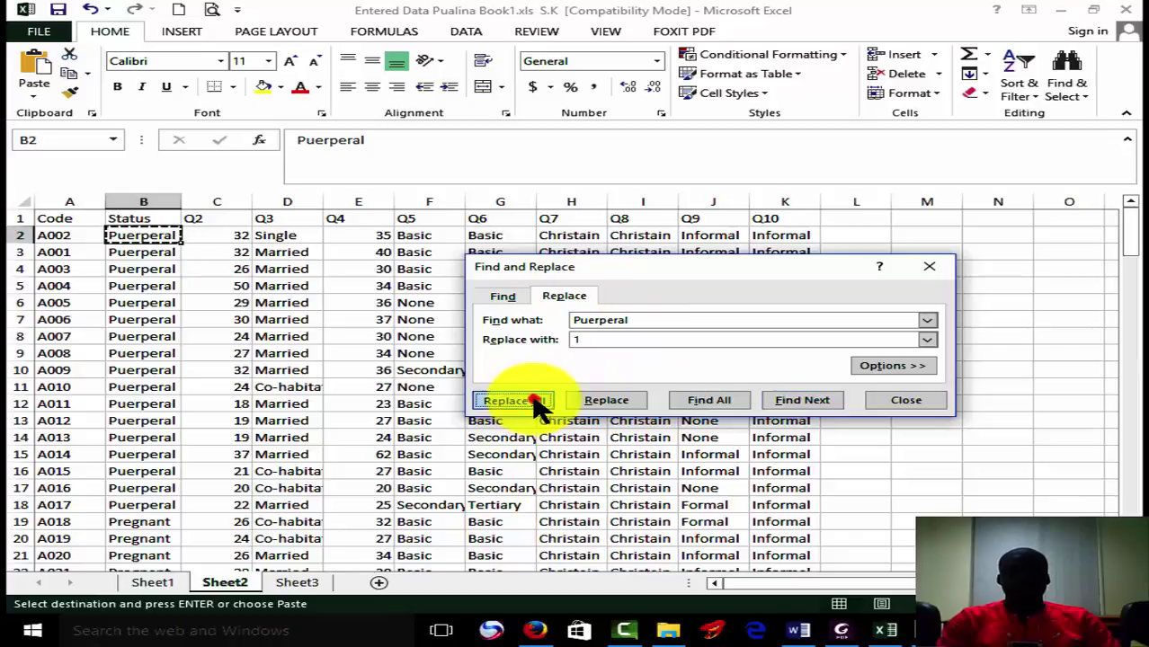
pyautogui.click(536, 402)
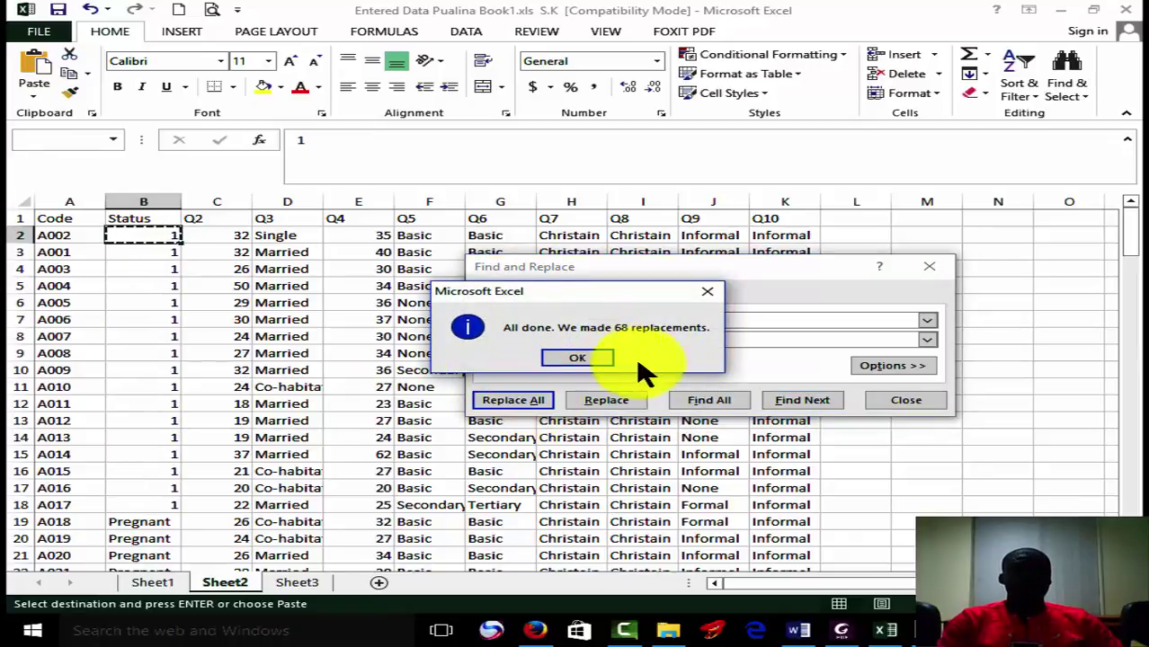
pyautogui.click(576, 362)
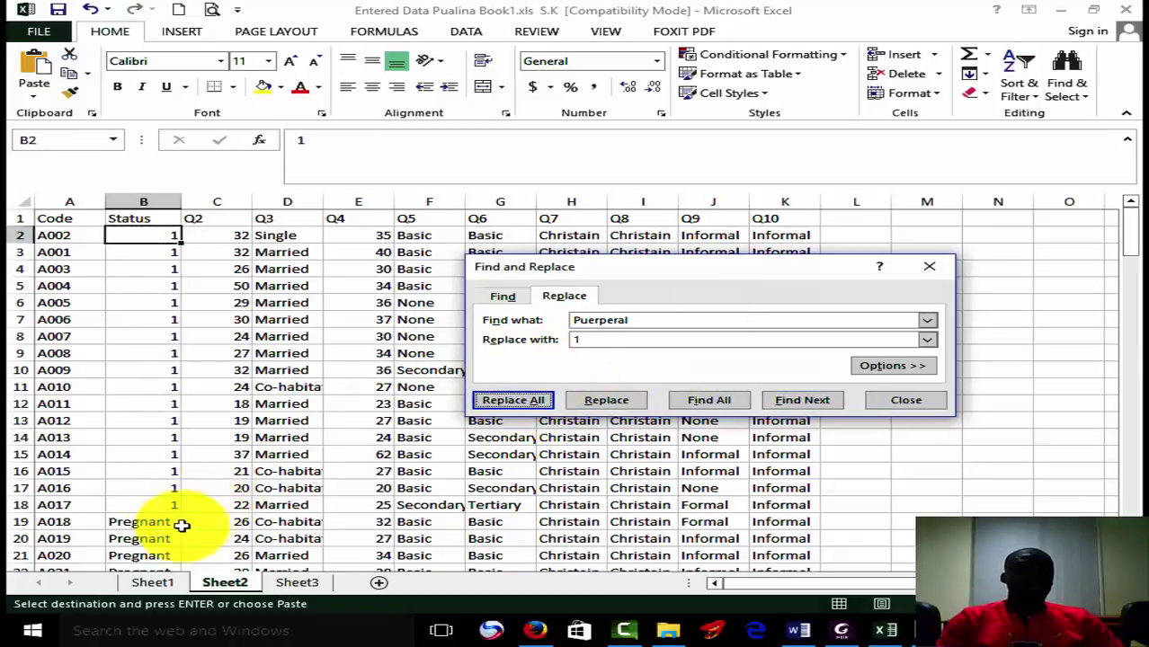
# - Replace every occurrence of "Pregnant" in the Status column with 2
pyautogui.click(159, 536)
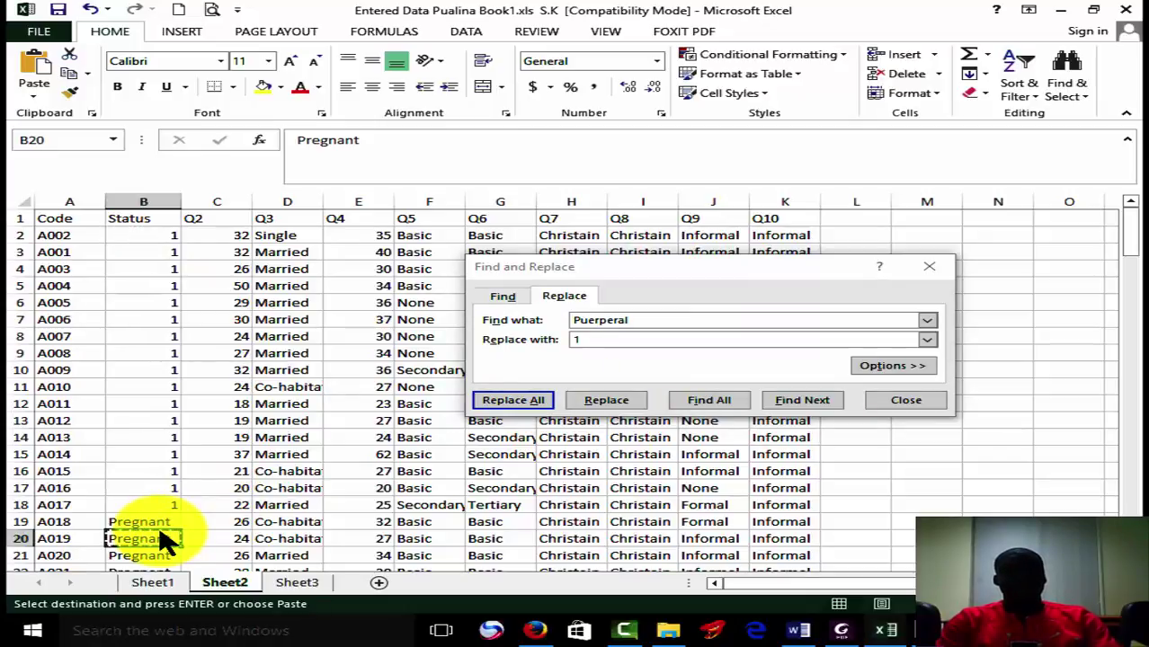
pyautogui.click(135, 521)
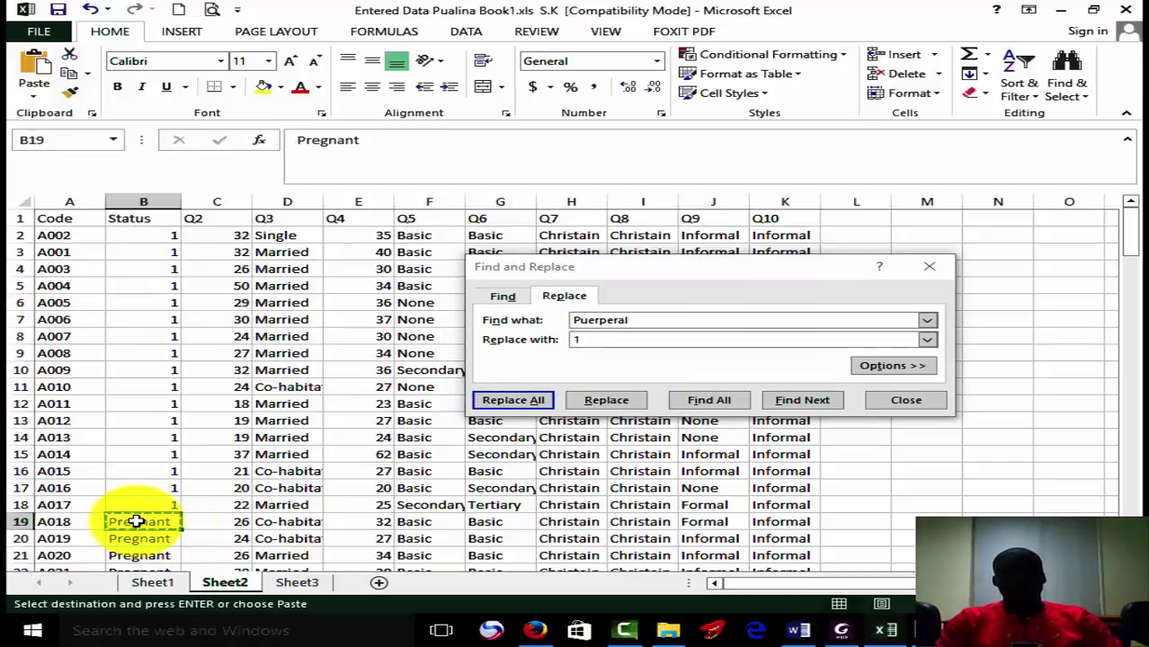
pyautogui.click(658, 328)
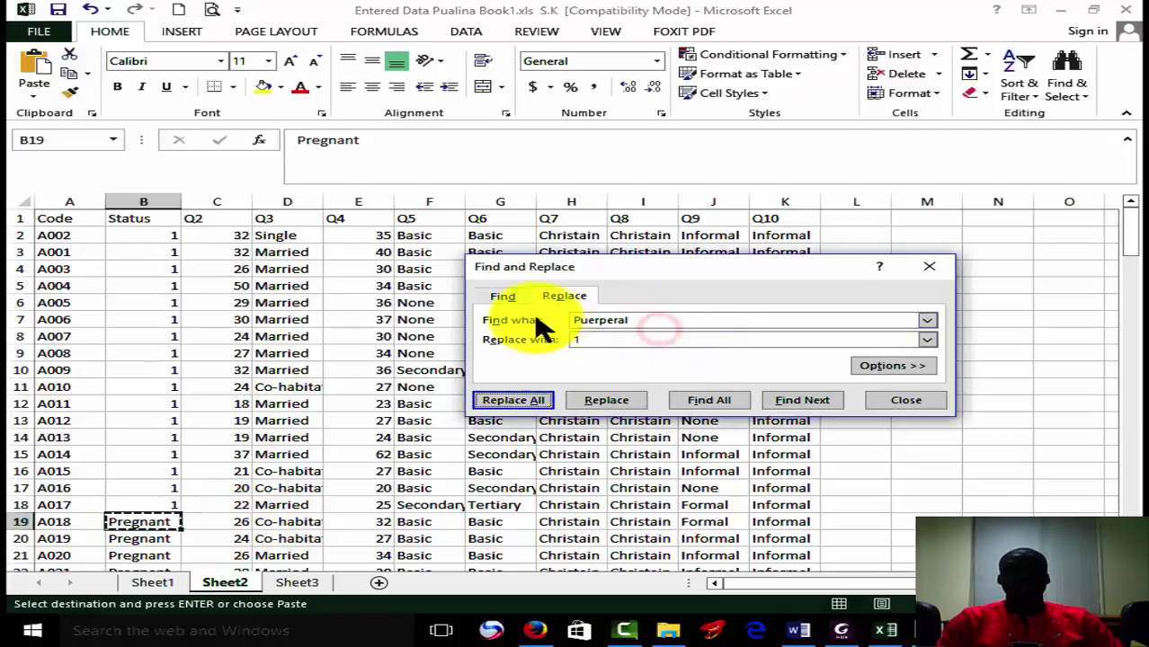
pyautogui.moveTo(641, 320); pyautogui.dragTo(572, 319)
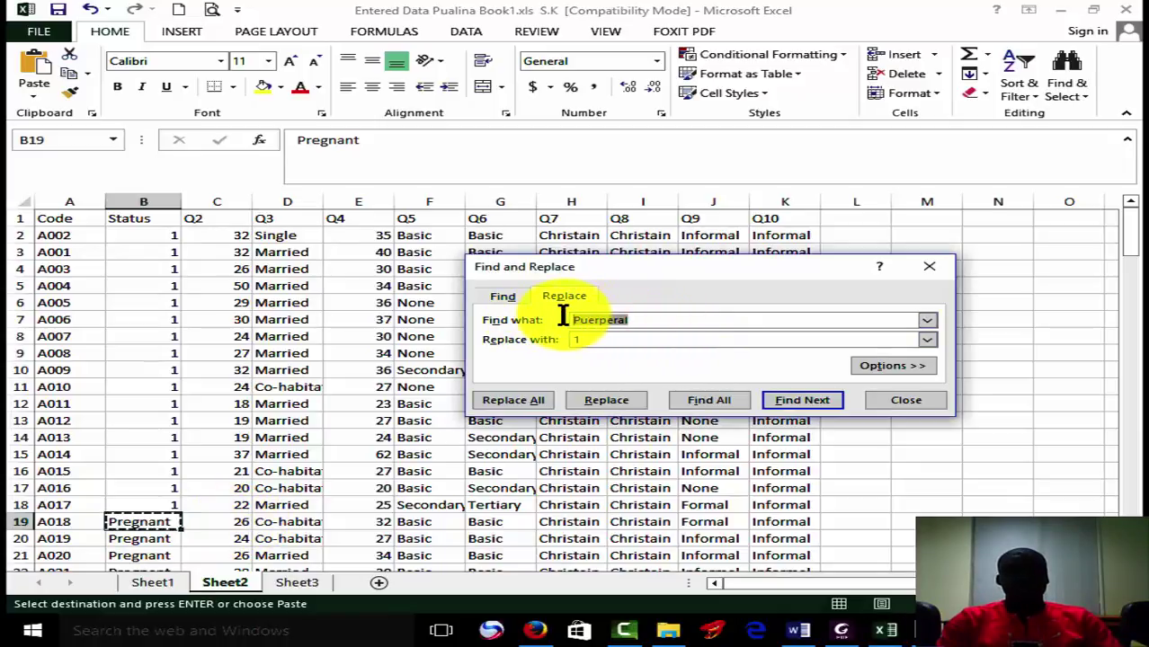
pyautogui.hotkey('ctrl', 'v')
pyautogui.click(596, 337)
pyautogui.press('BackSpace')
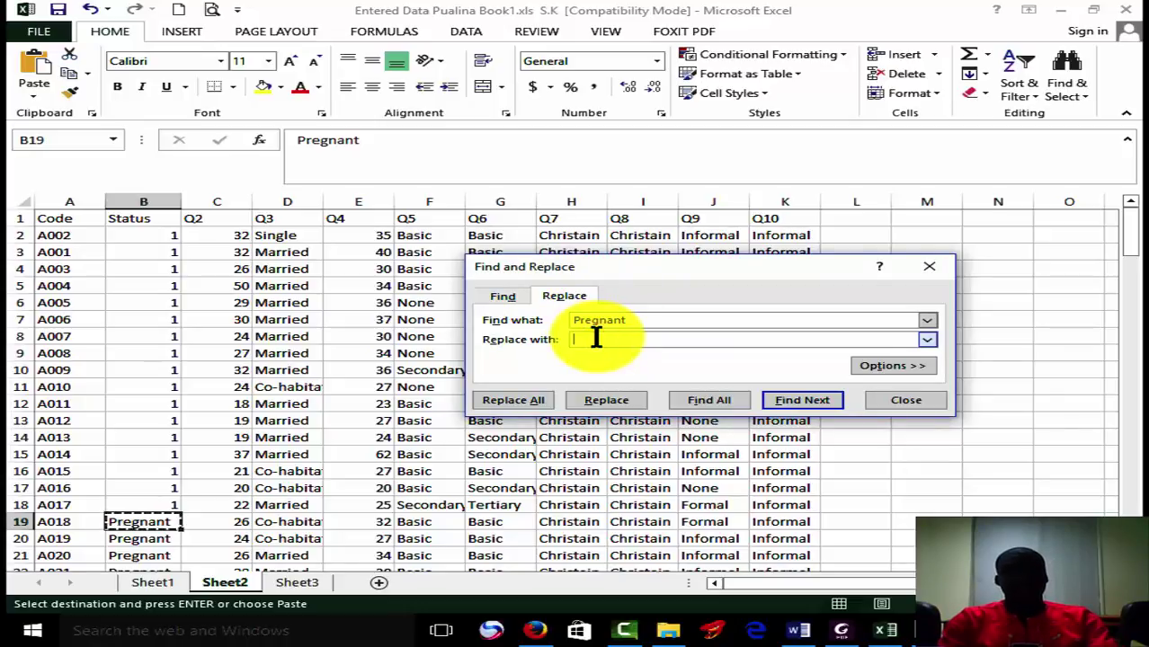
pyautogui.click(527, 402)
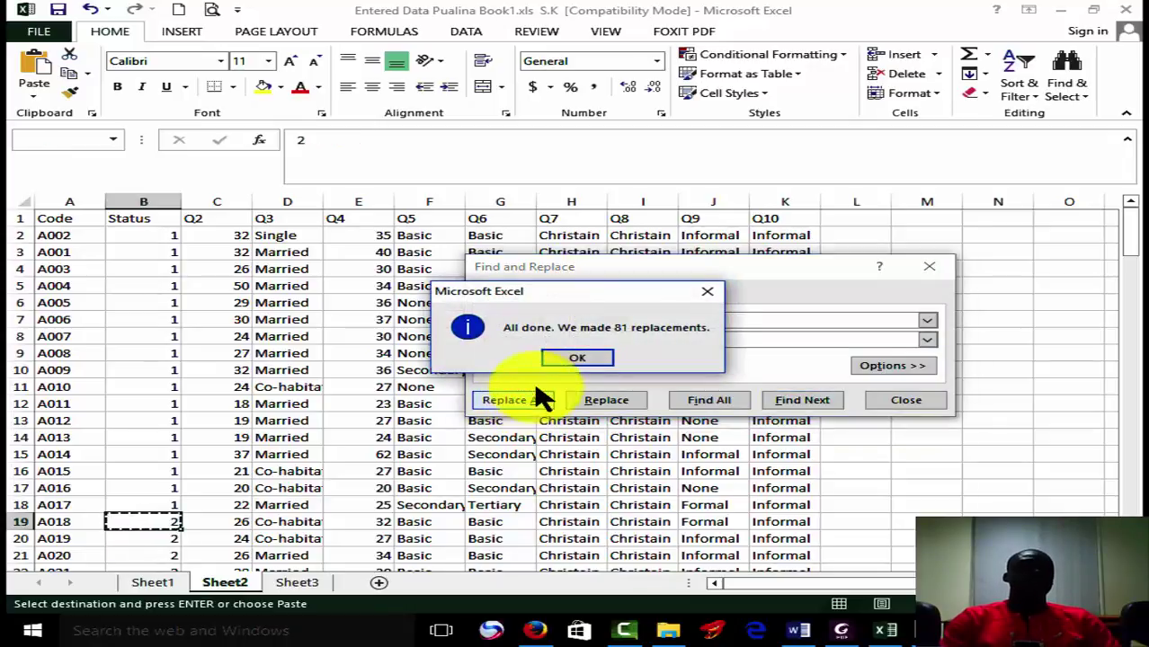
pyautogui.click(578, 358)
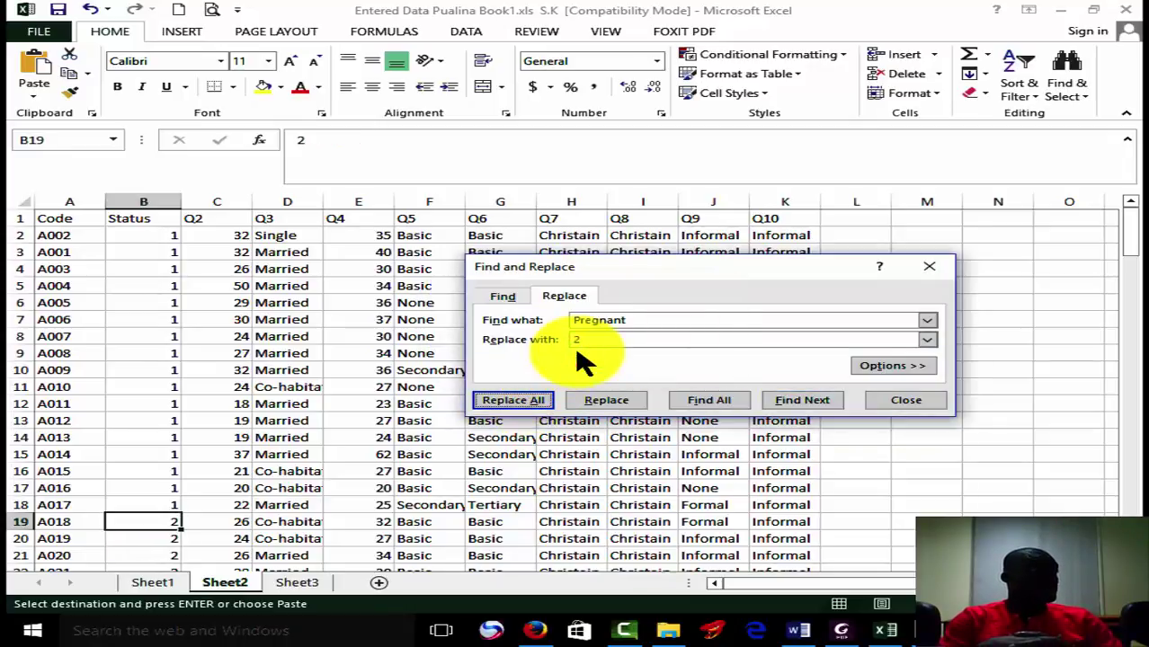
pyautogui.click(215, 201)
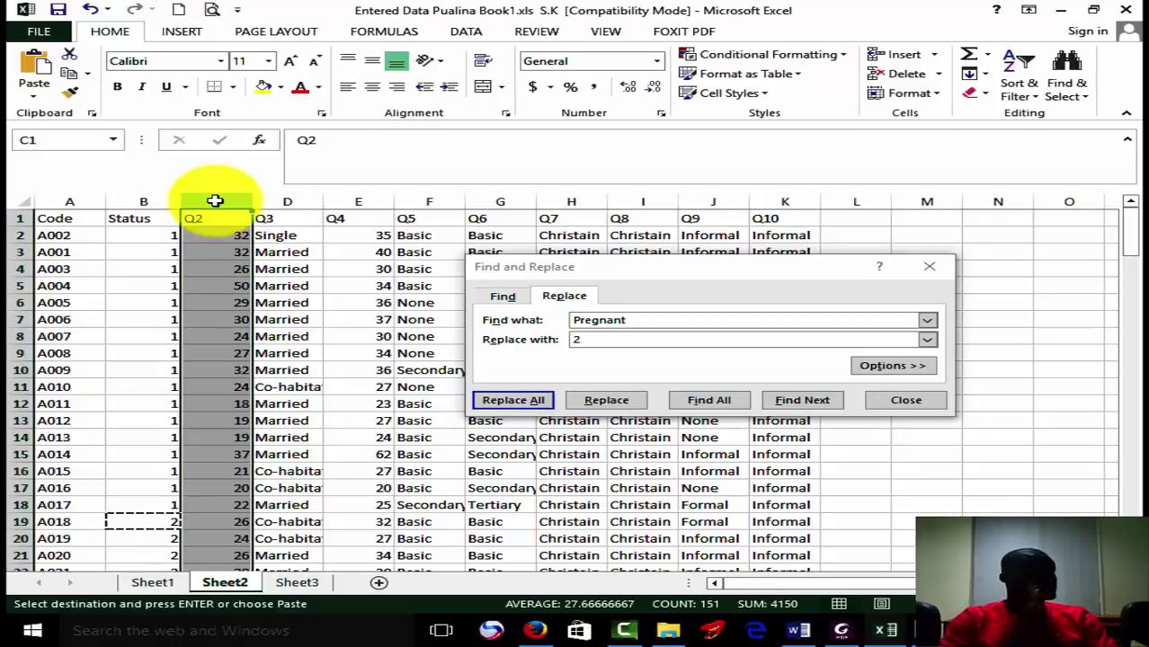
pyautogui.click(289, 200)
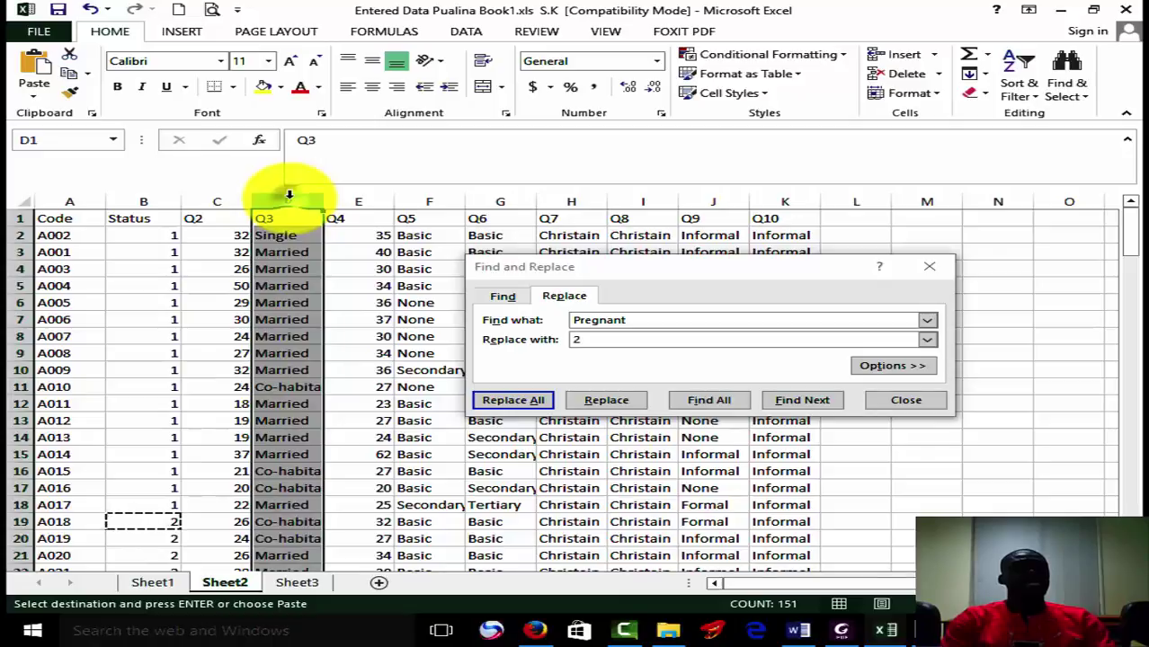
pyautogui.rightClick(288, 194)
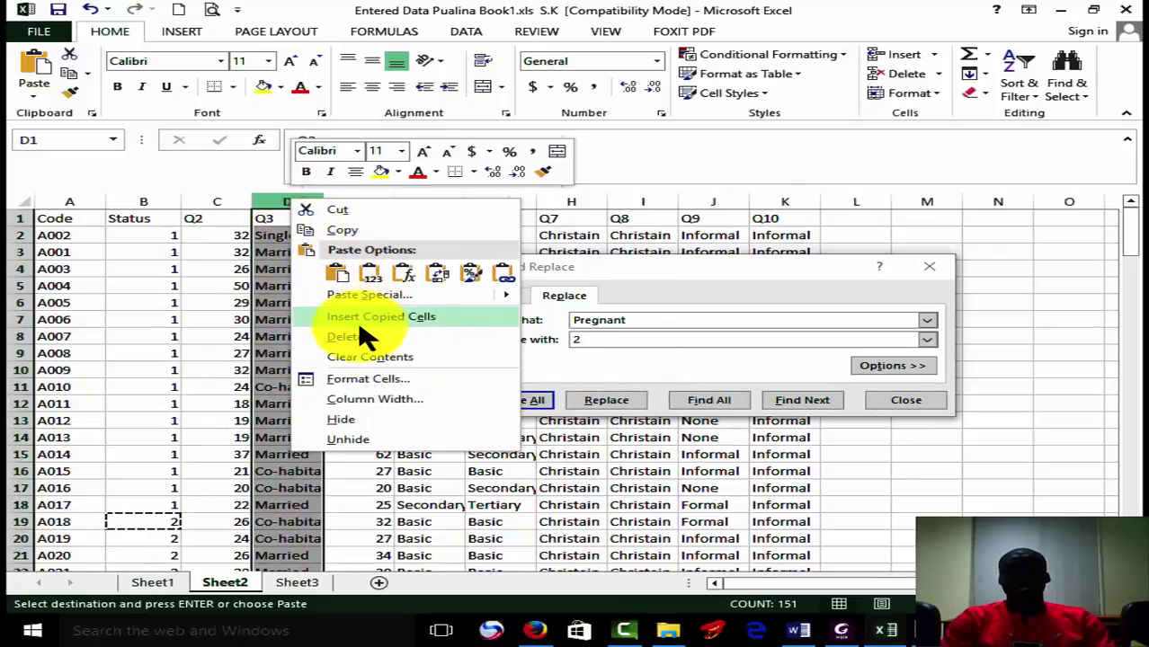
pyautogui.click(306, 583)
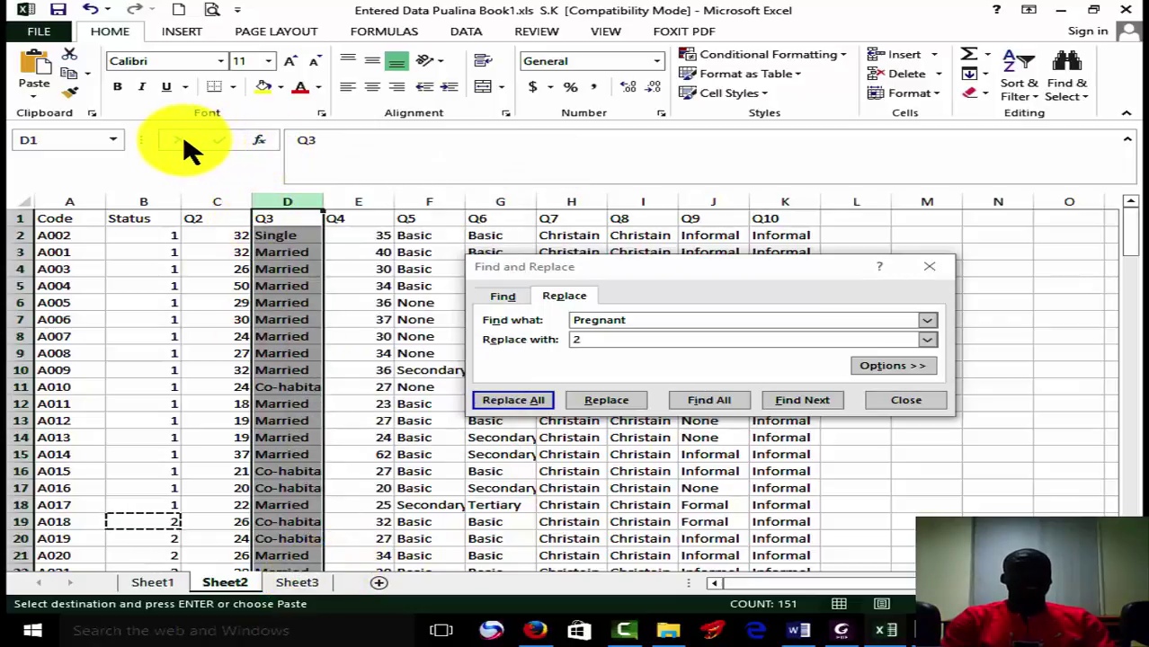
pyautogui.click(259, 140)
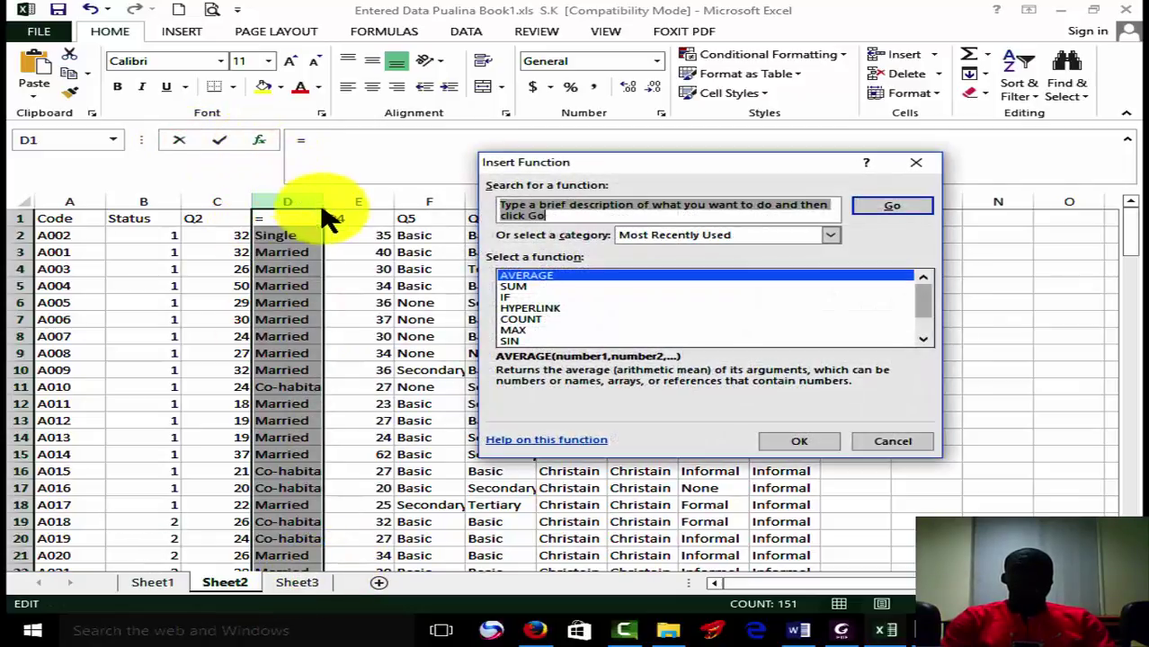
pyautogui.click(893, 441)
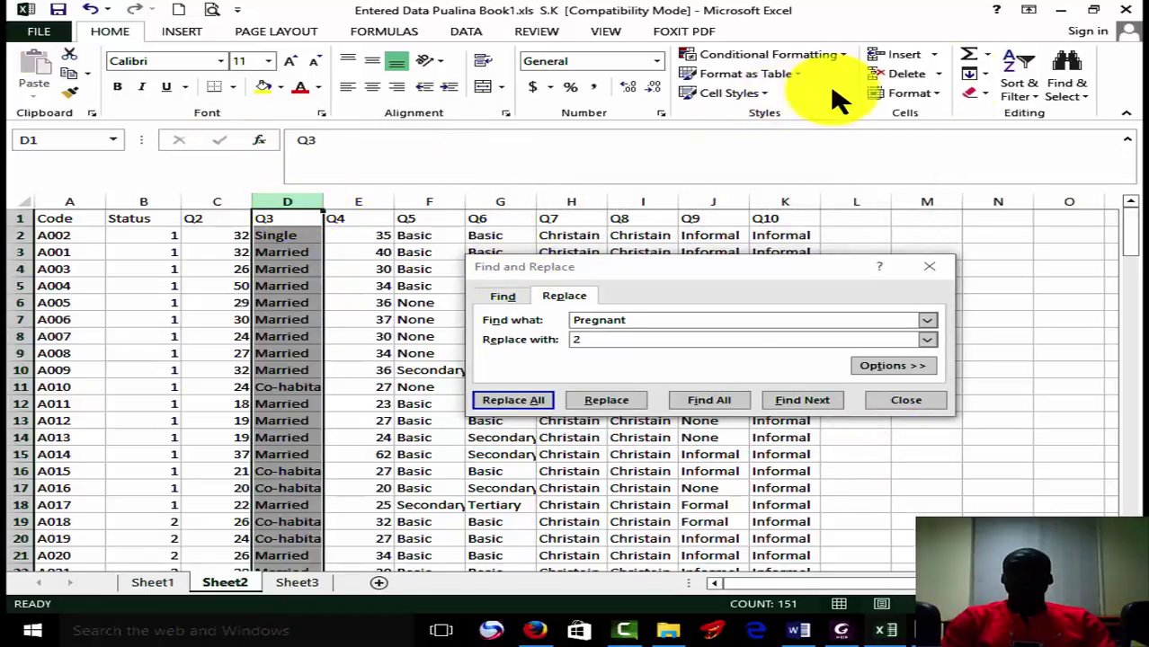
# - Insert a blank column between the Q2 and Q3 columns
pyautogui.rightClick(299, 206)
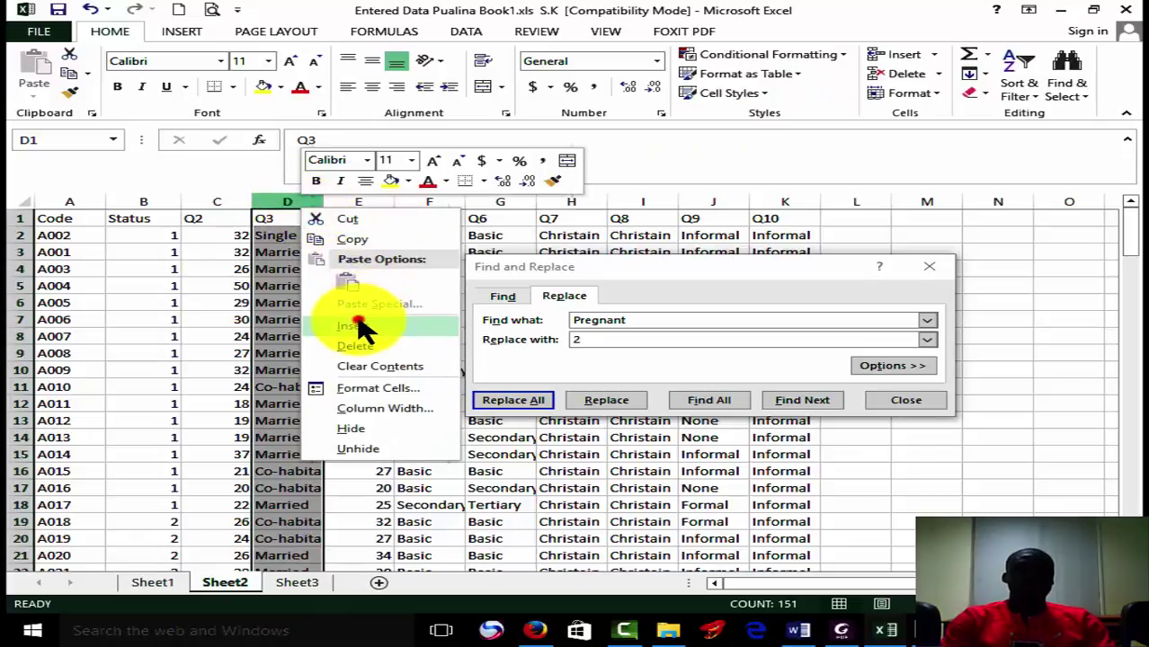
pyautogui.click(360, 328)
pyautogui.click(293, 233)
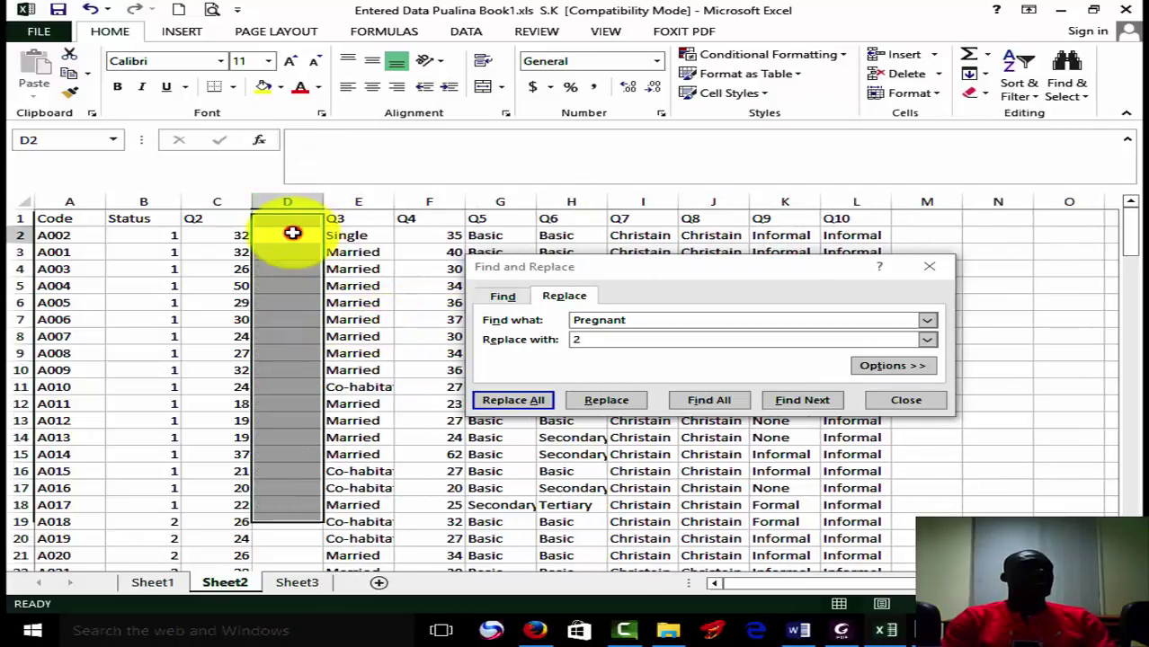
# - Add a filter to the Q2 column and show only the rows with values less than 20
pyautogui.click(225, 200)
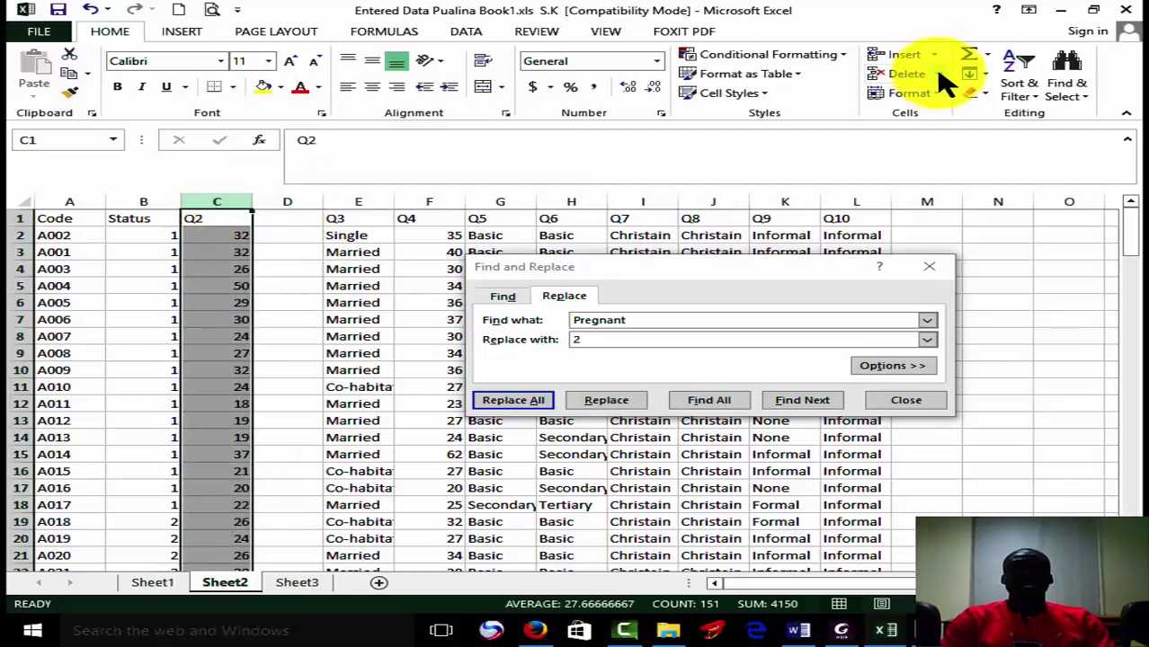
pyautogui.click(1016, 68)
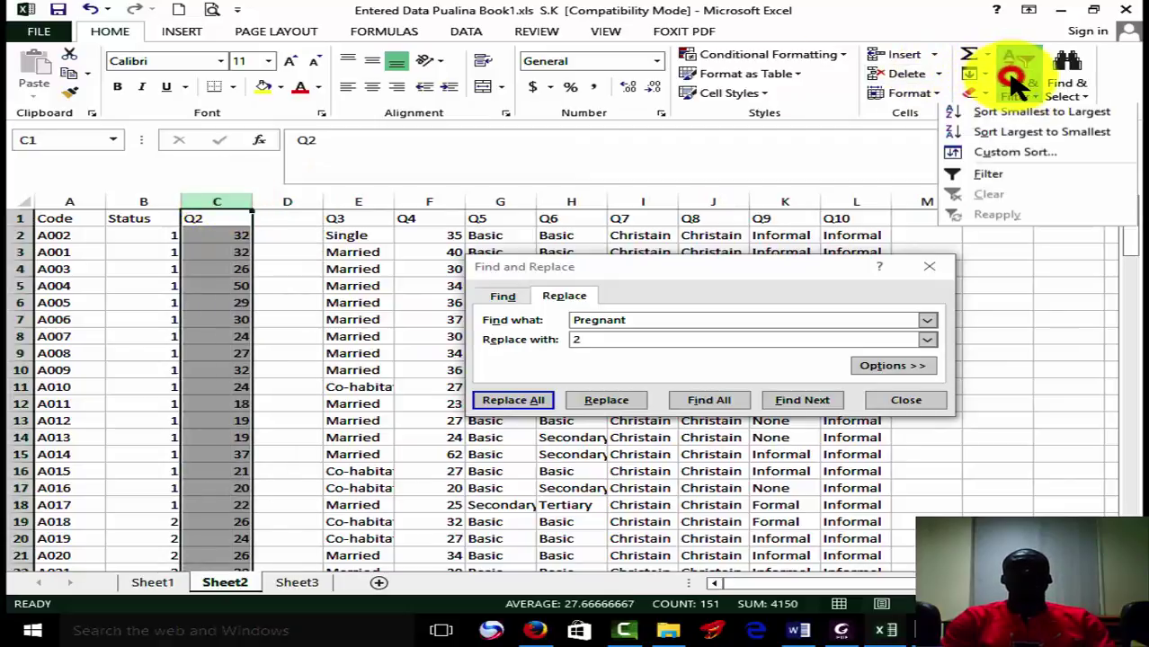
pyautogui.click(1007, 179)
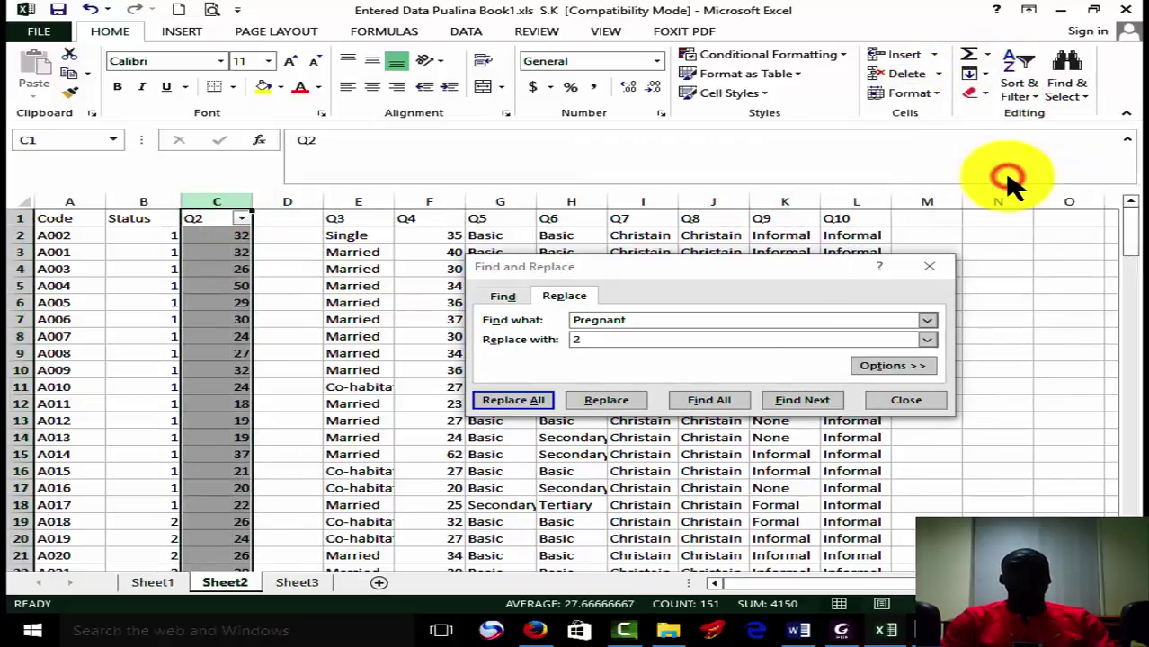
pyautogui.click(241, 218)
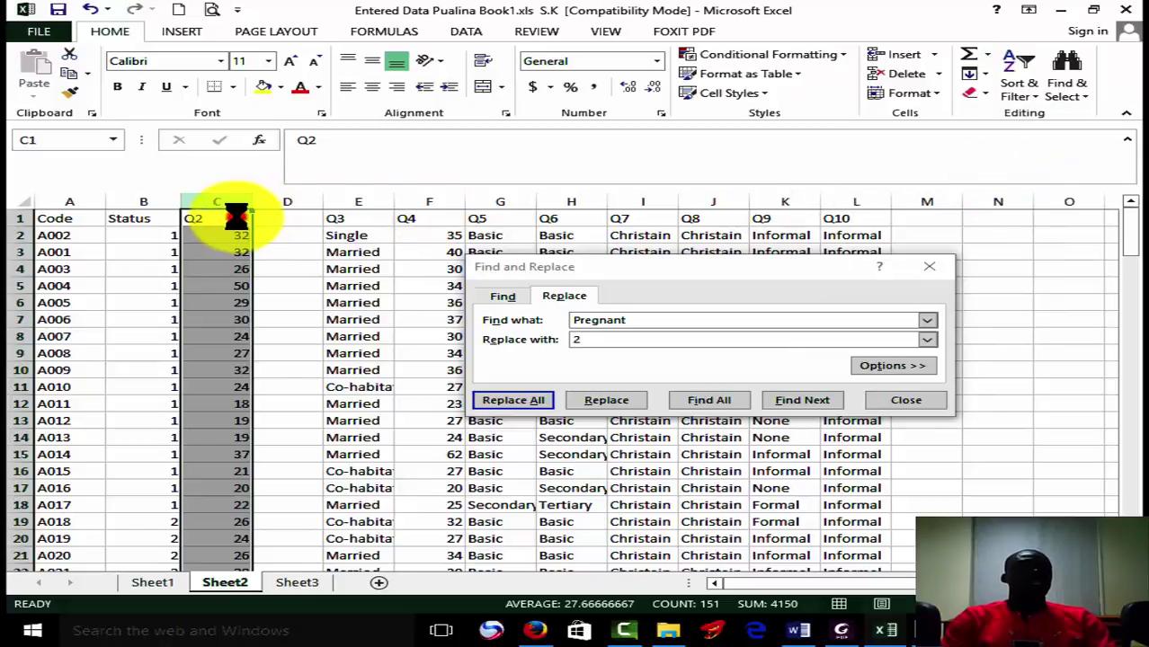
pyautogui.moveTo(253, 342)
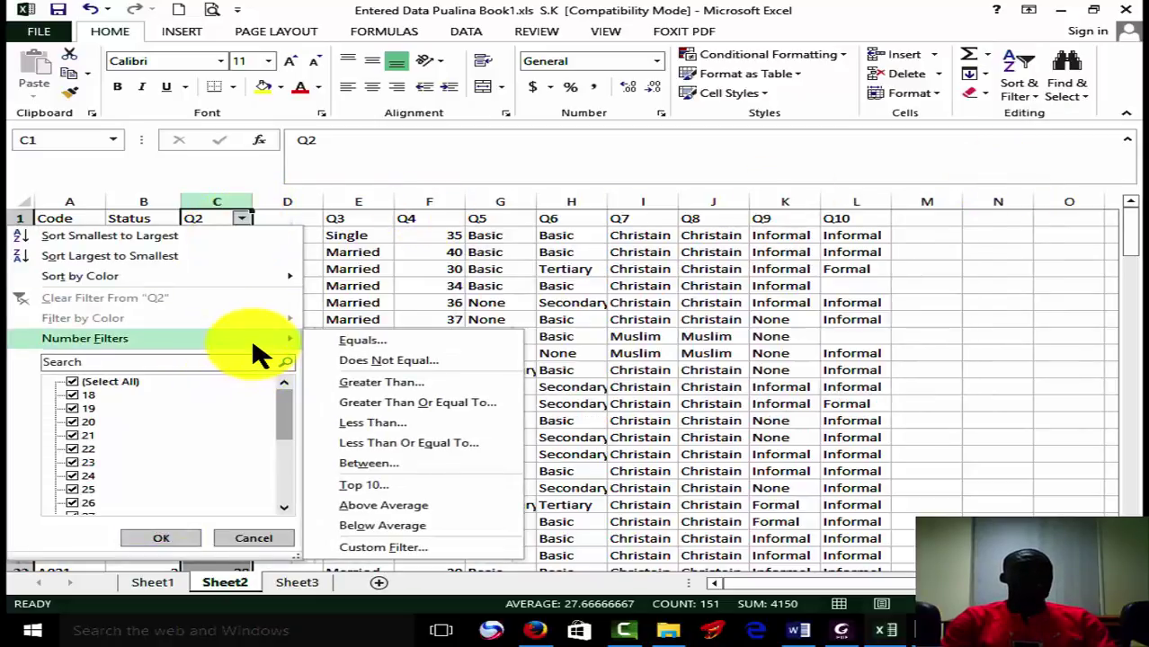
pyautogui.click(412, 423)
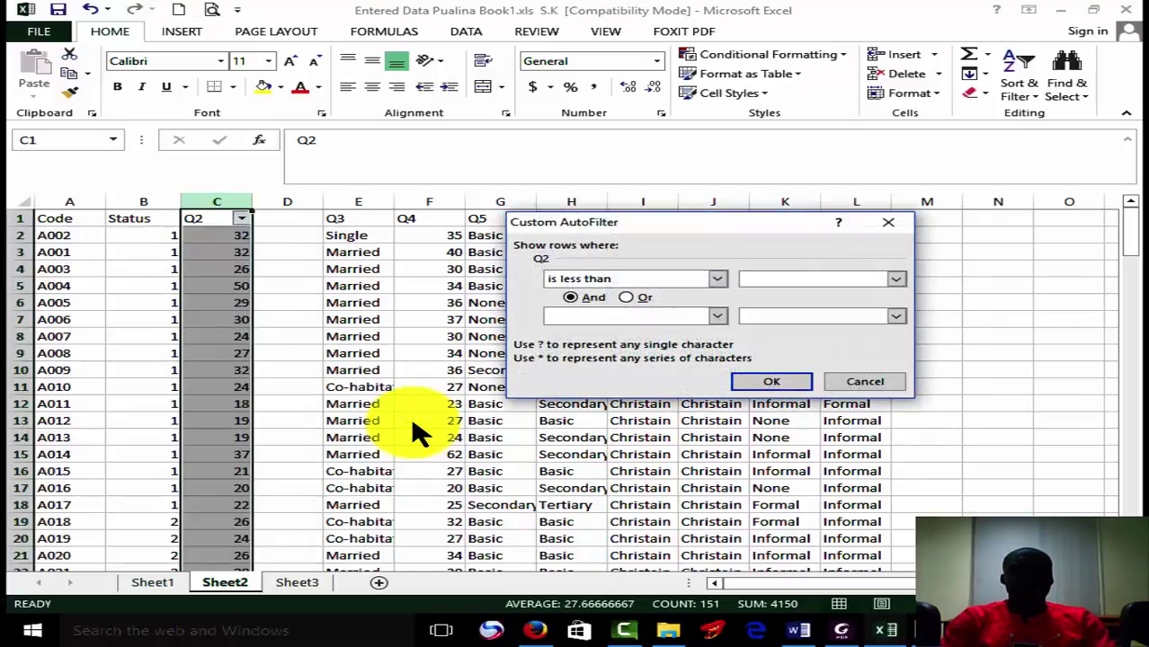
pyautogui.write('2')
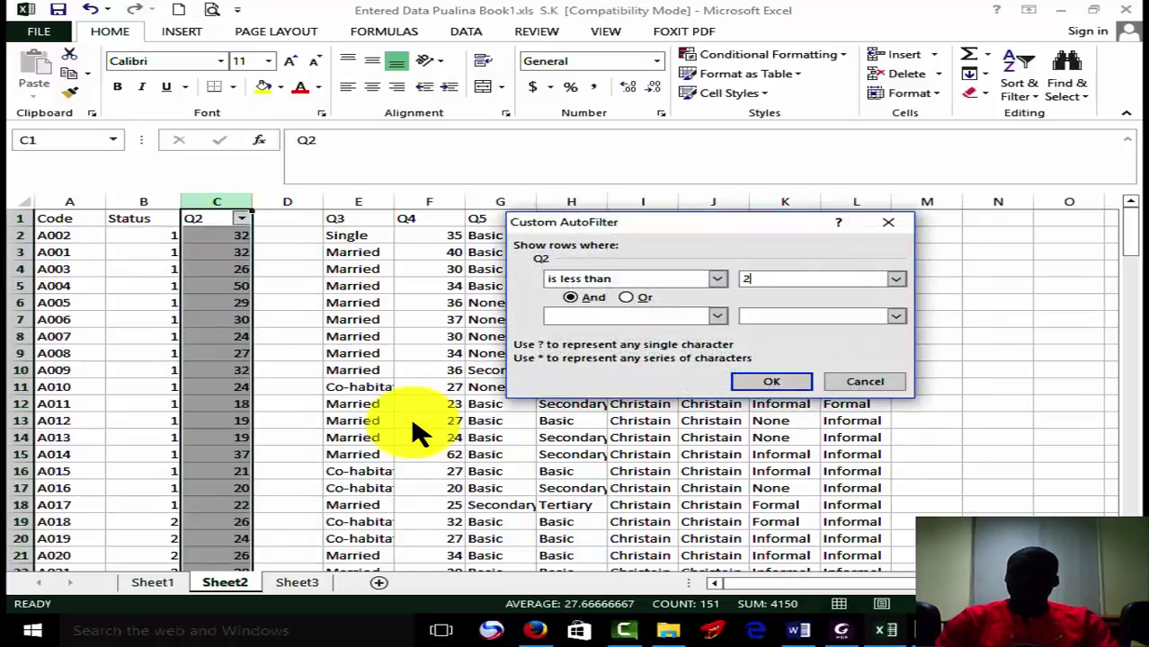
pyautogui.write('0')
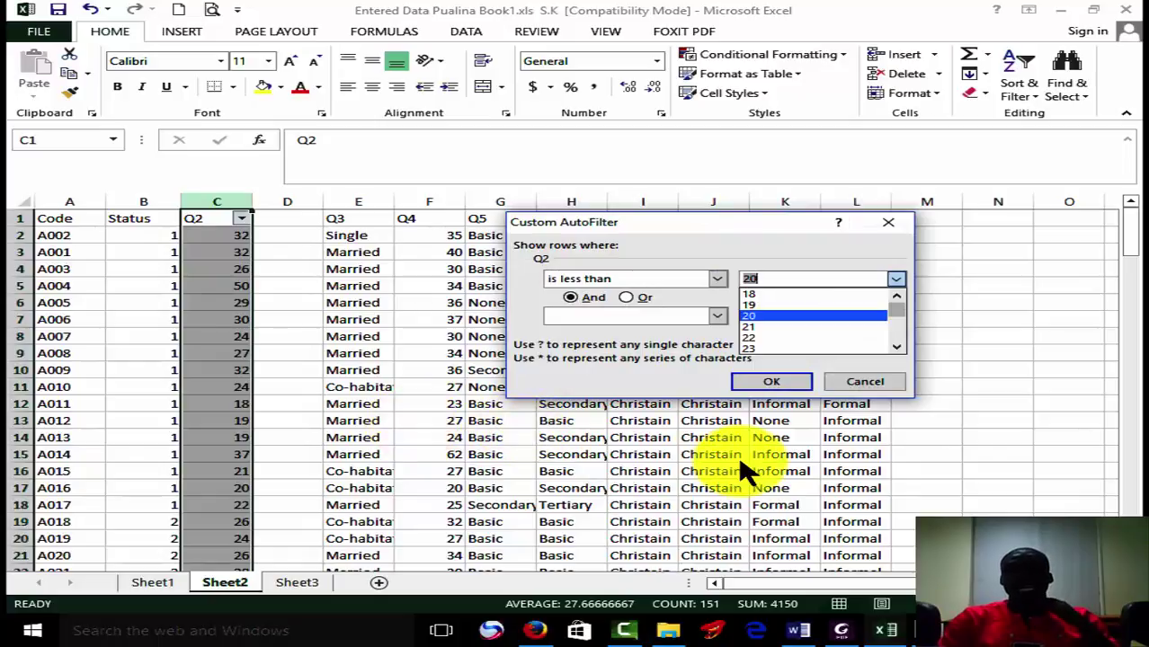
pyautogui.click(766, 385)
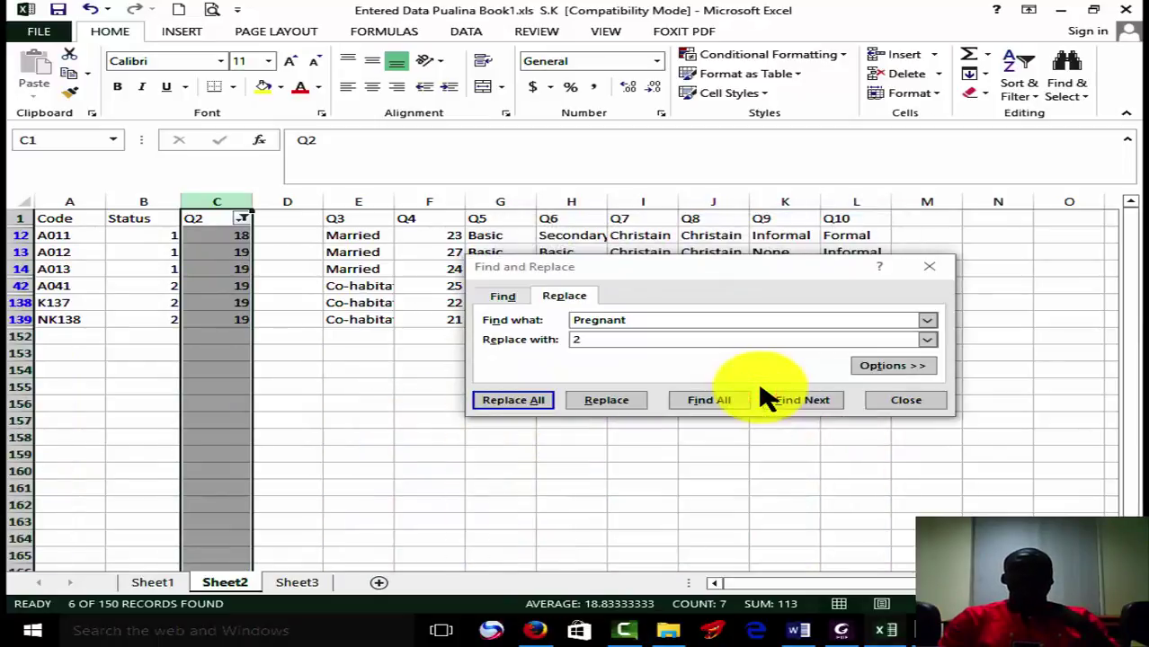
# - Enter 1 in cell D12 of the blank column and fill it down through the filtered rows to D139
pyautogui.click(298, 233)
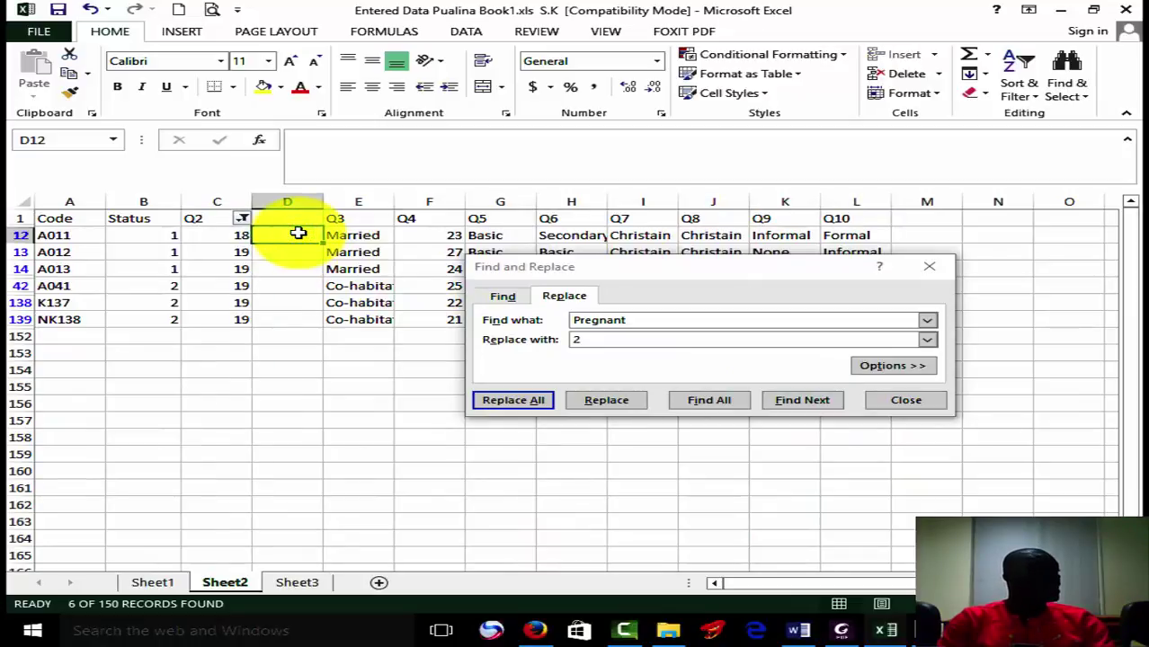
pyautogui.write('1')
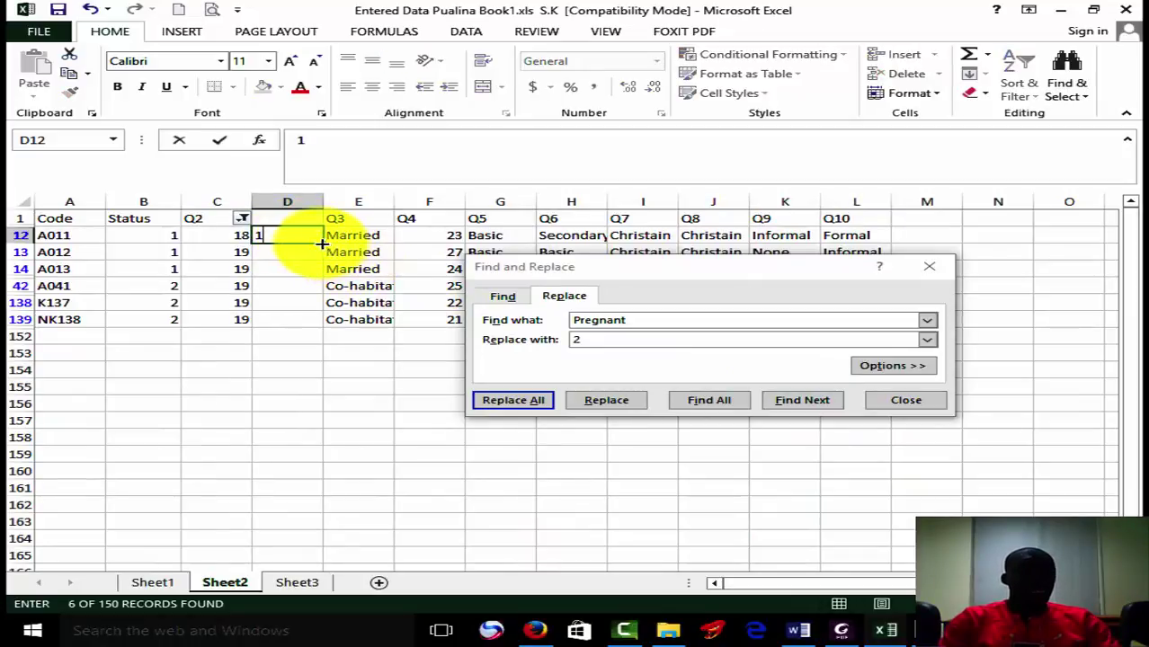
pyautogui.click(324, 241)
pyautogui.moveTo(320, 240); pyautogui.dragTo(316, 324)
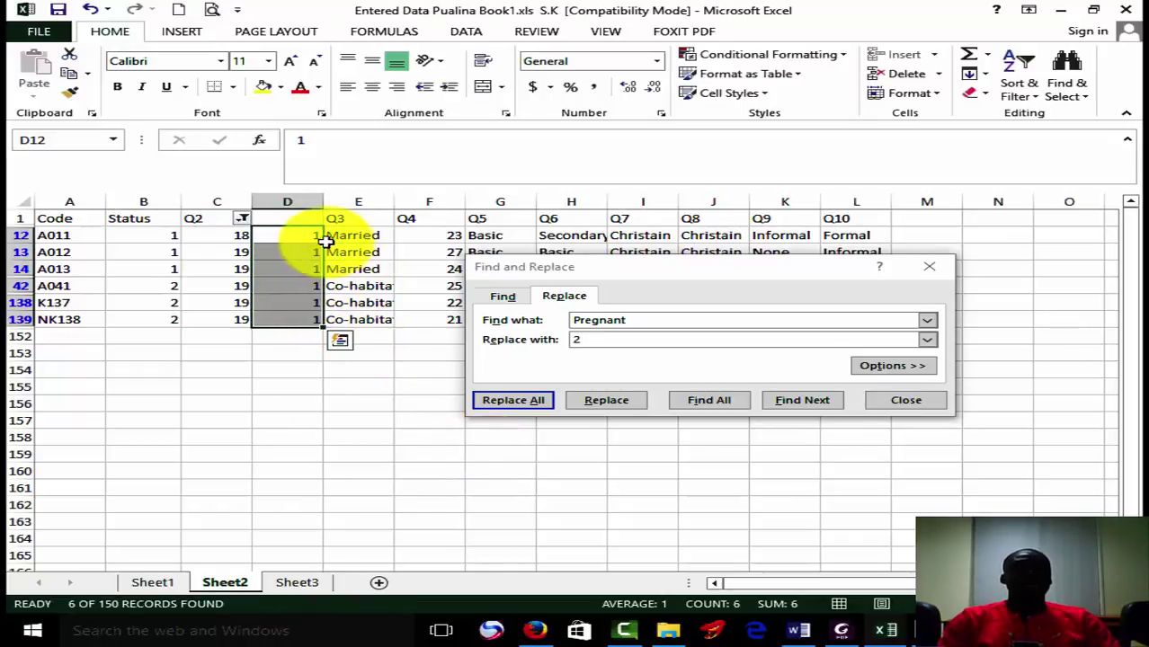
# - Filter the Q2 column to show only values greater than or equal to 20 and less than 30
pyautogui.click(243, 220)
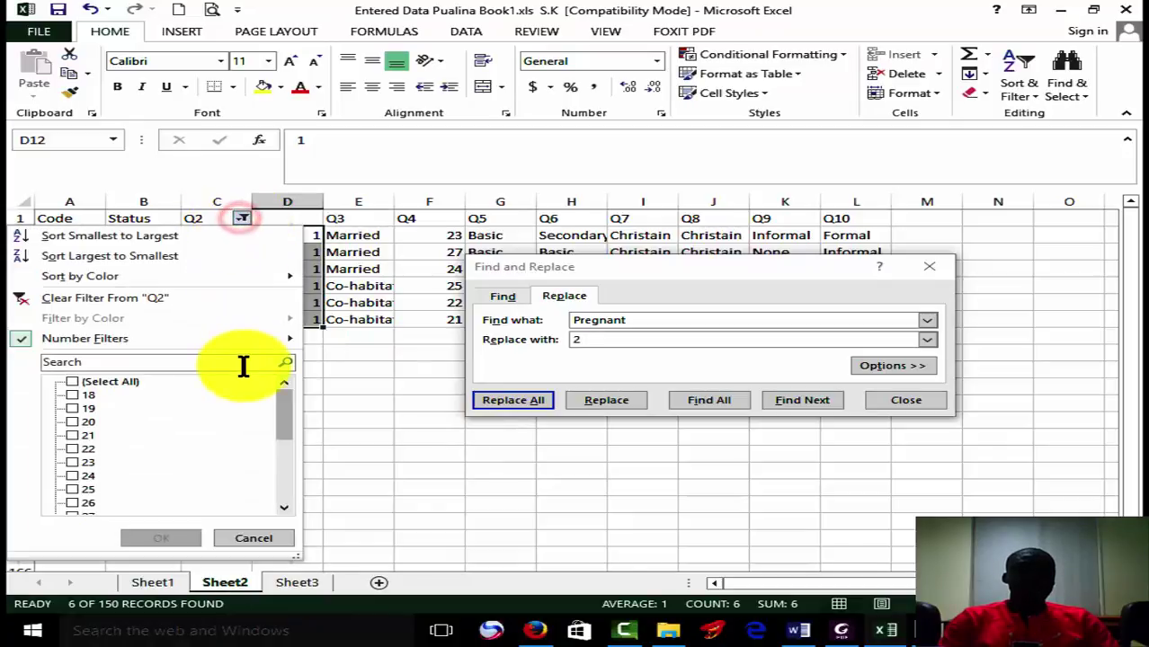
pyautogui.moveTo(267, 351)
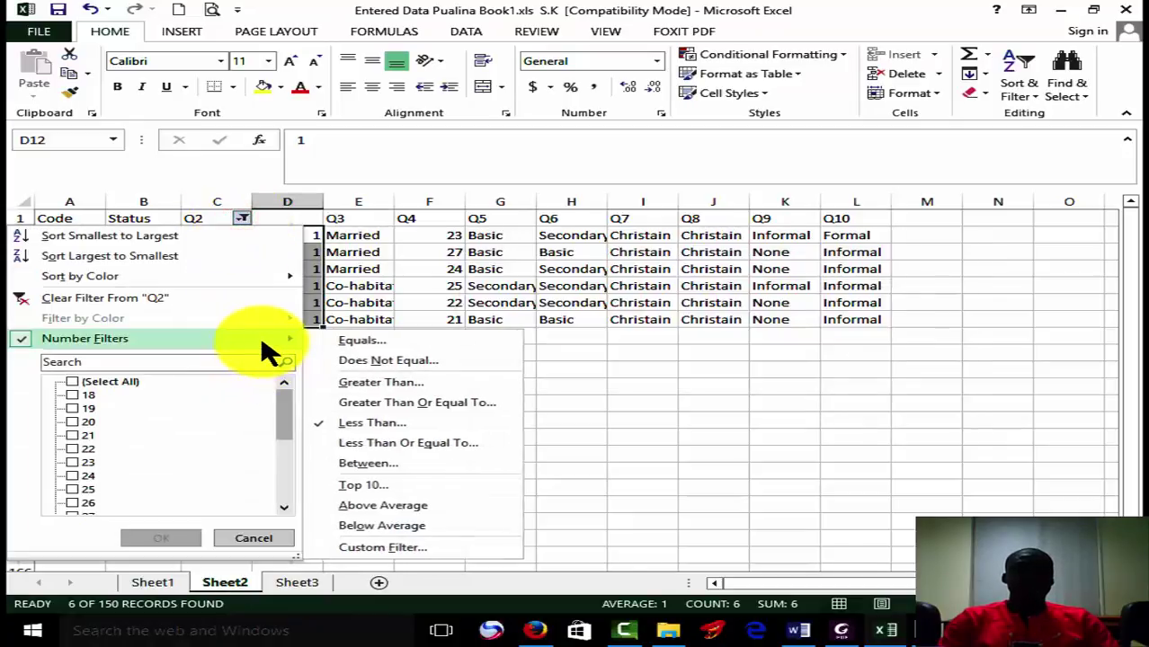
pyautogui.click(450, 412)
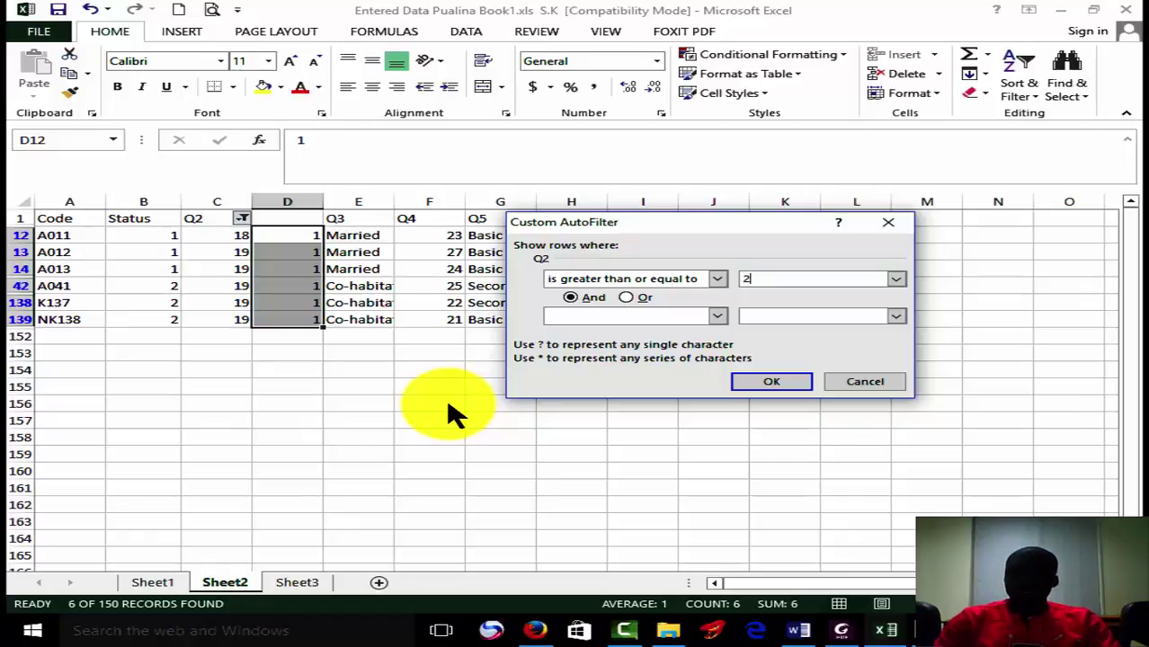
pyautogui.write('20')
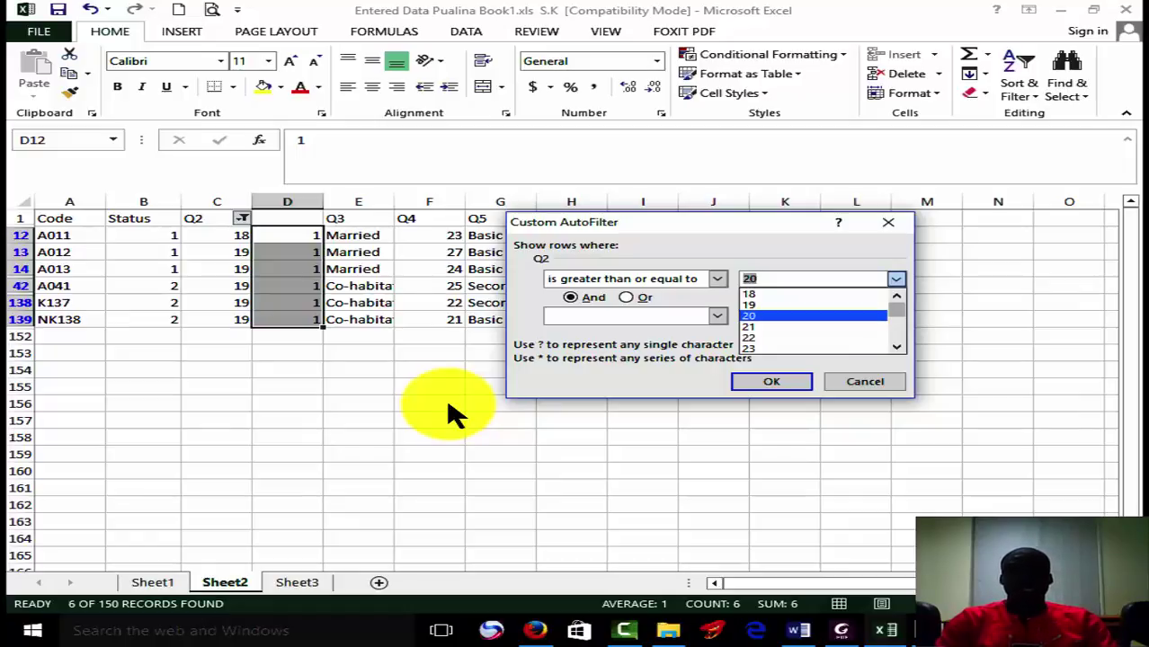
pyautogui.click(717, 311)
pyautogui.click(717, 317)
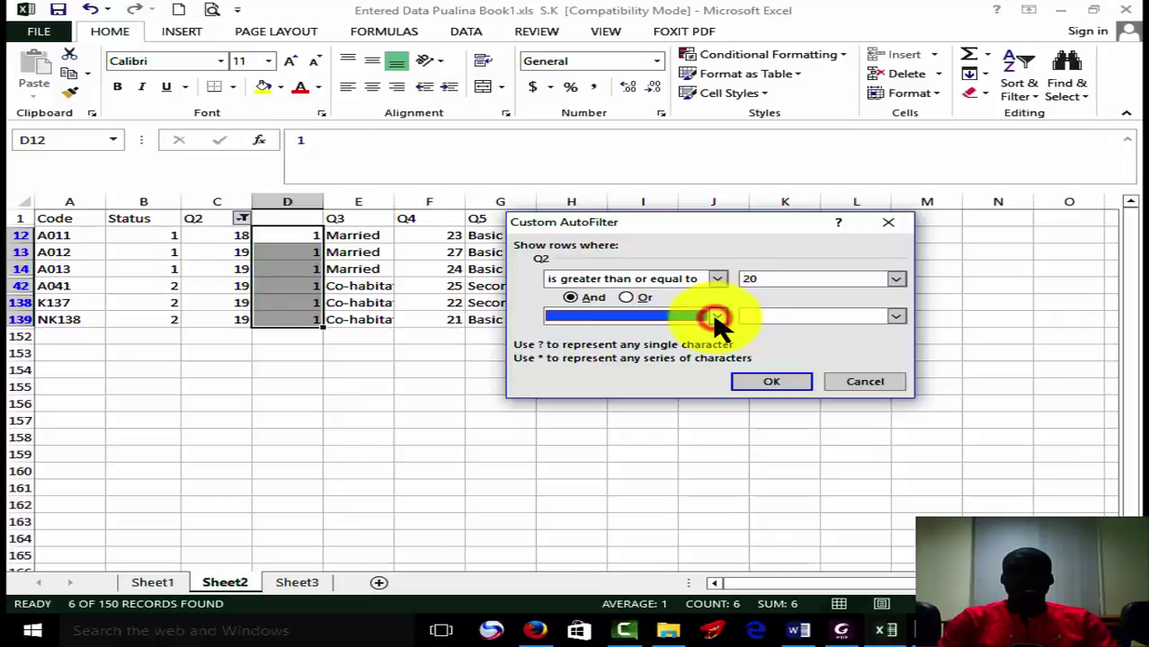
pyautogui.click(718, 317)
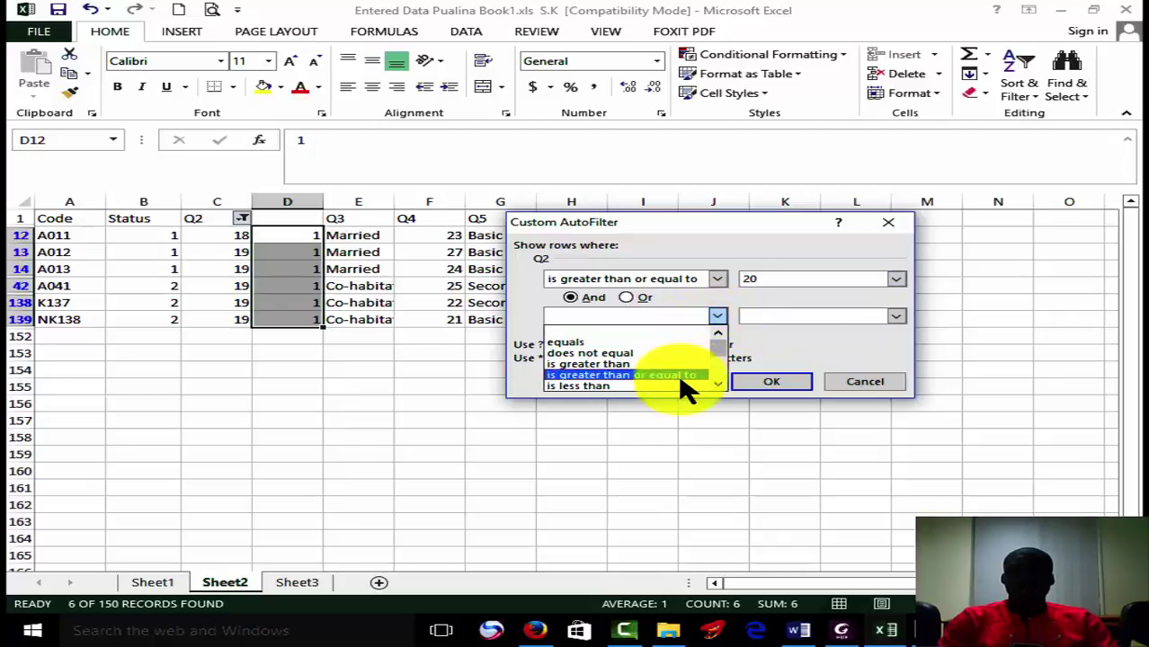
pyautogui.click(681, 387)
pyautogui.click(754, 319)
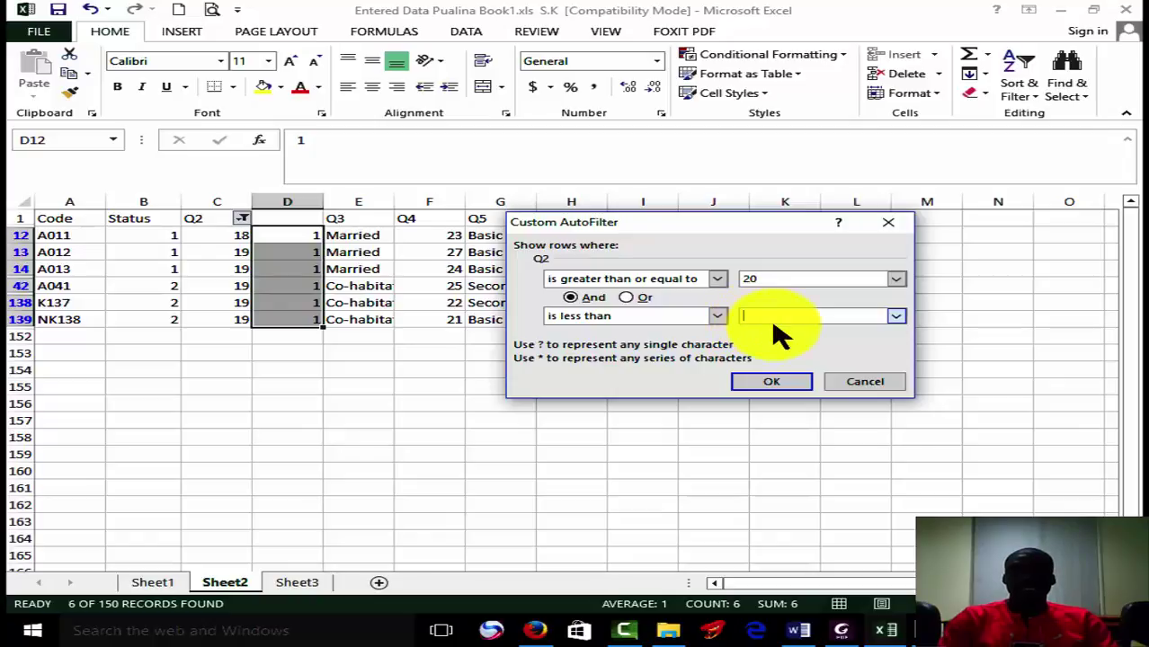
pyautogui.hotkey('ctrl', 'h')
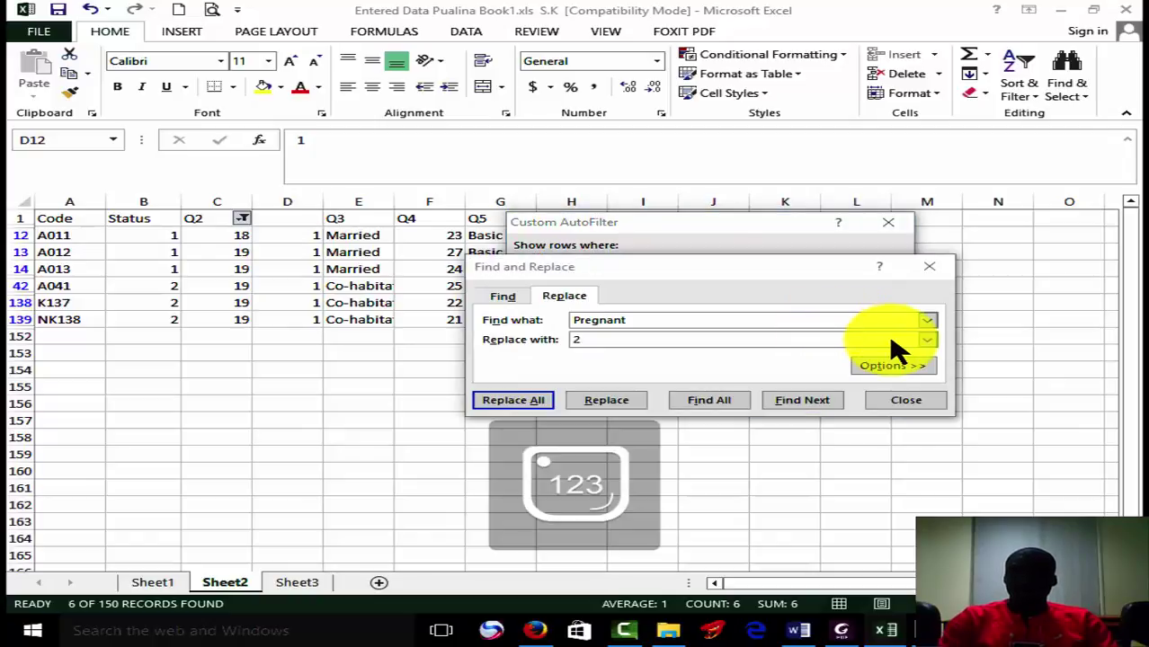
pyautogui.press('Escape')
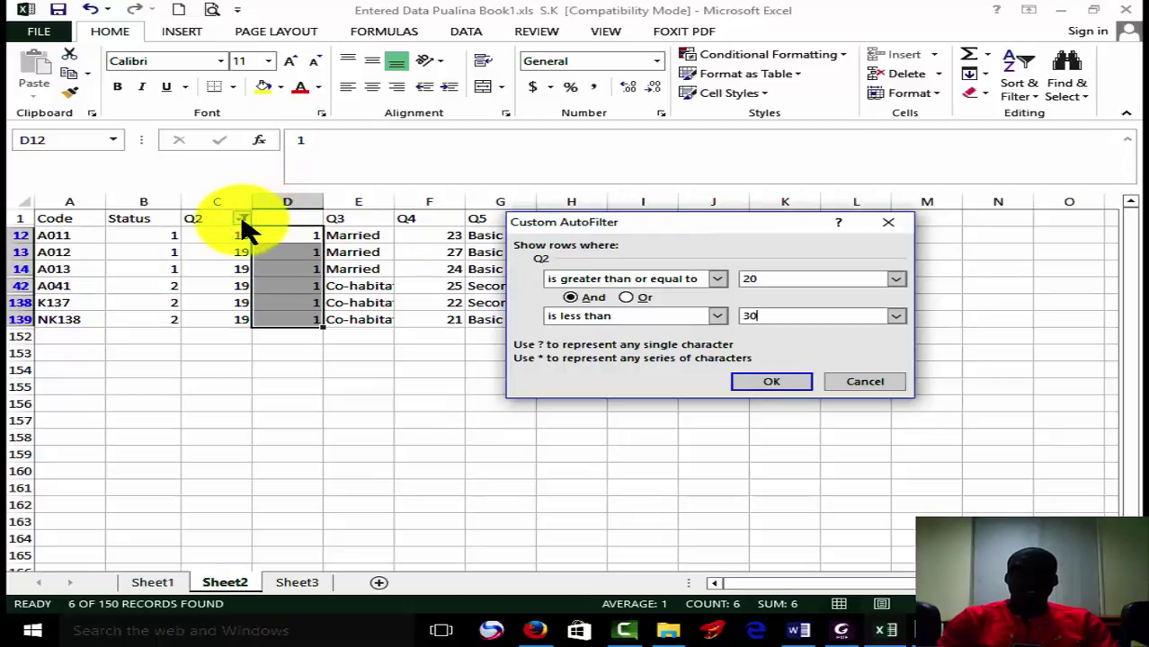
pyautogui.click(764, 382)
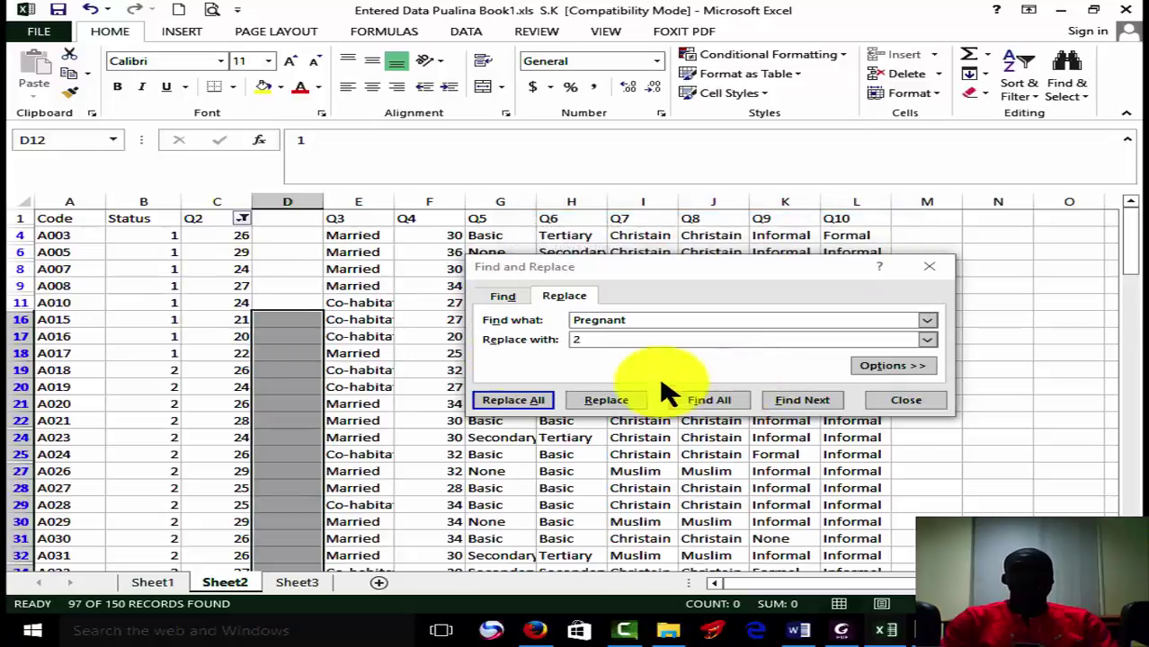
# - Enter 2 in cell D4 of the blank column and fill it down through the filtered rows to D151
pyautogui.click(267, 231)
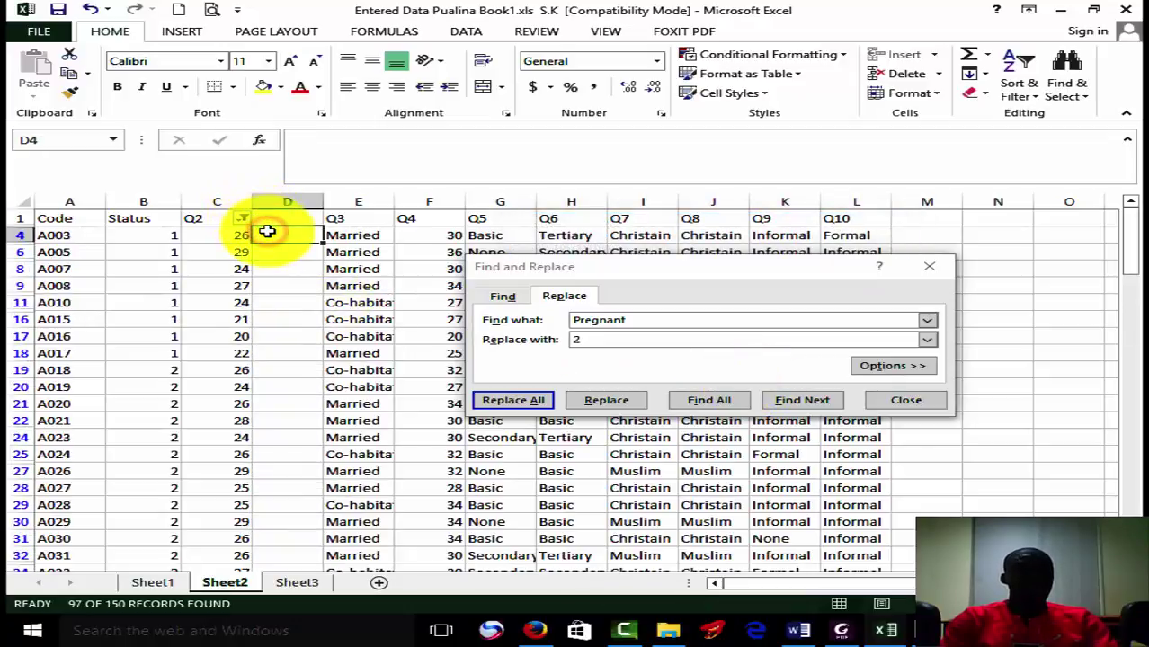
pyautogui.write('2')
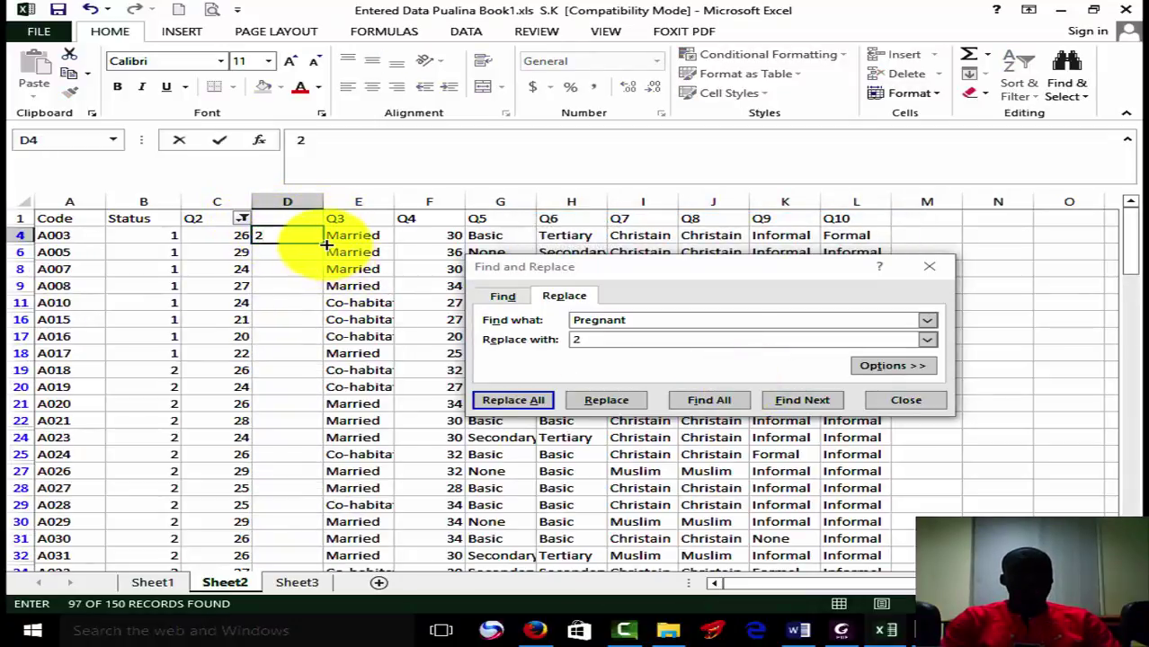
pyautogui.moveTo(327, 241); pyautogui.dragTo(303, 526)
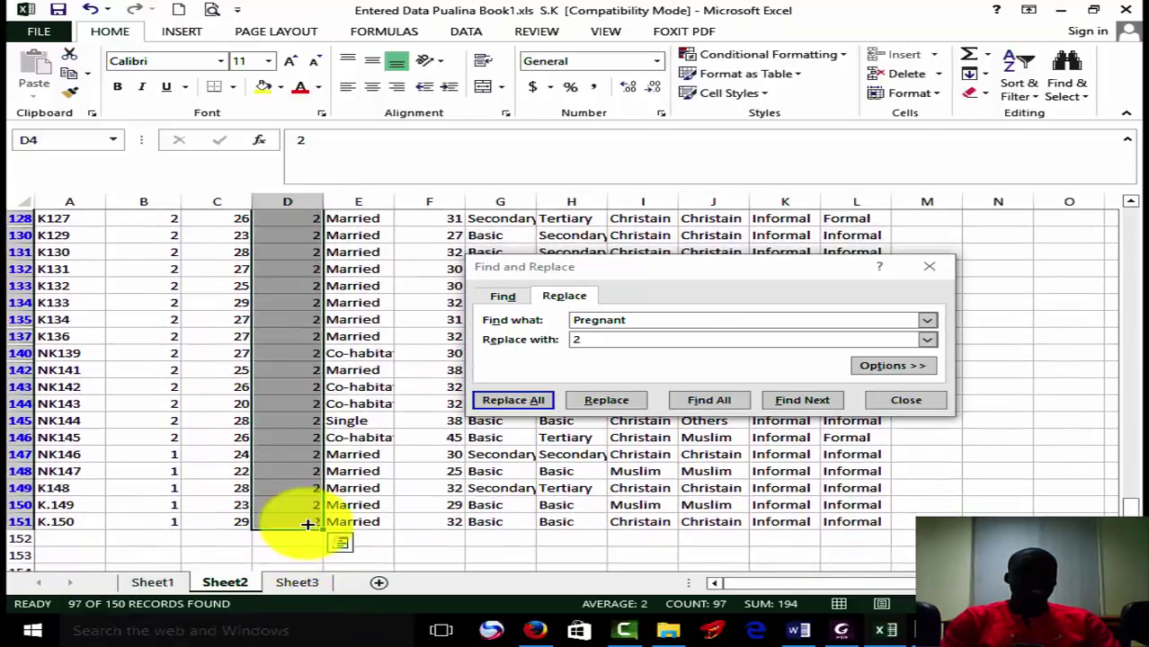
# - Change the Q2 filter to show only values greater than or equal to 30 and less than 40
pyautogui.moveTo(1124, 506); pyautogui.dragTo(1129, 72)
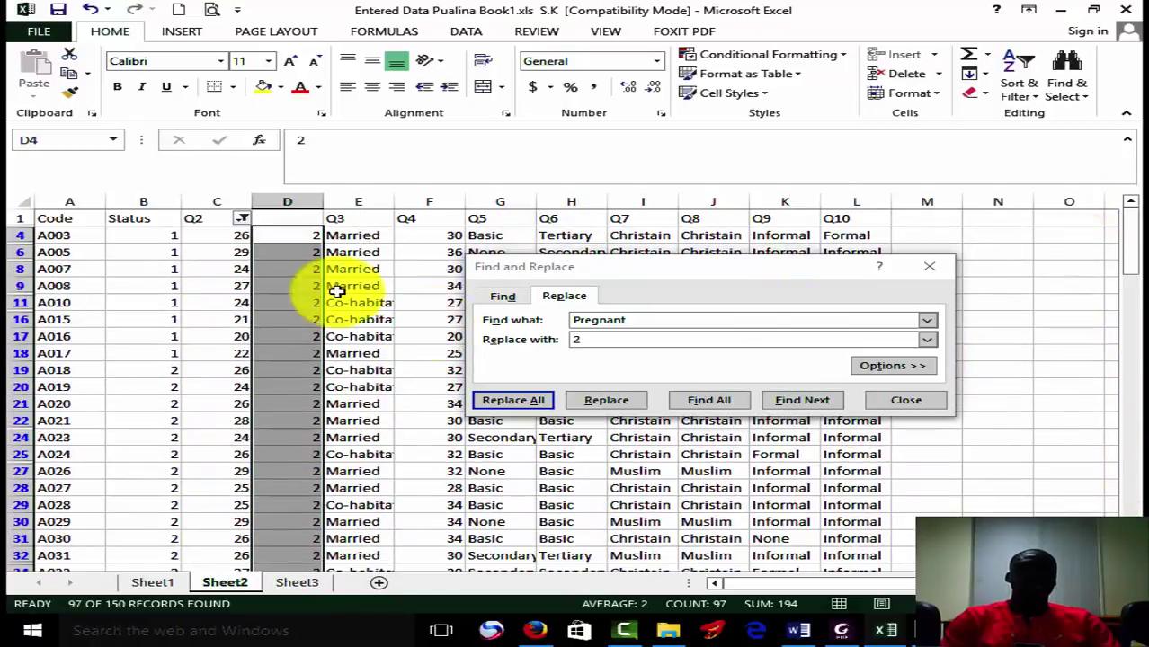
pyautogui.click(241, 219)
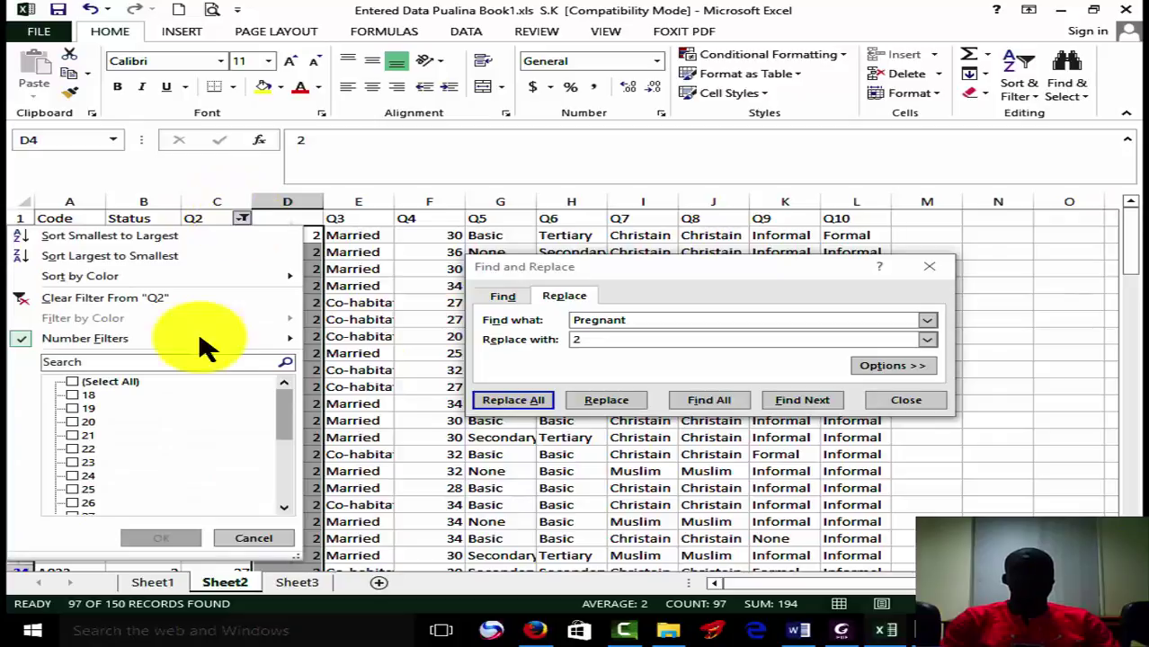
pyautogui.moveTo(202, 336)
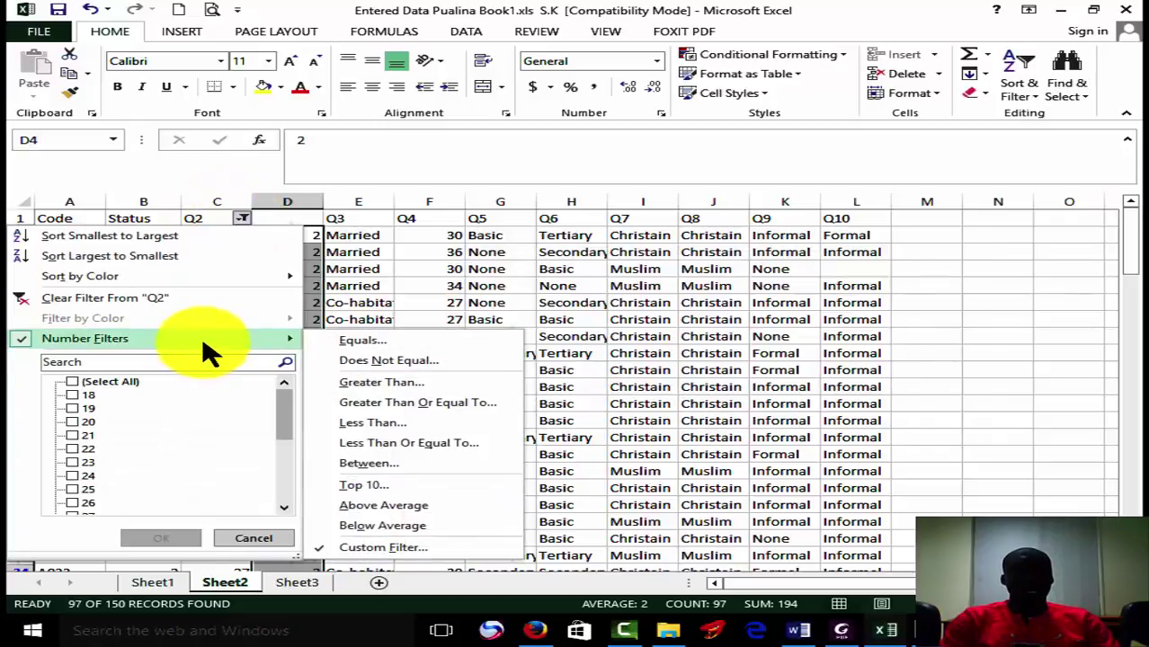
pyautogui.click(490, 406)
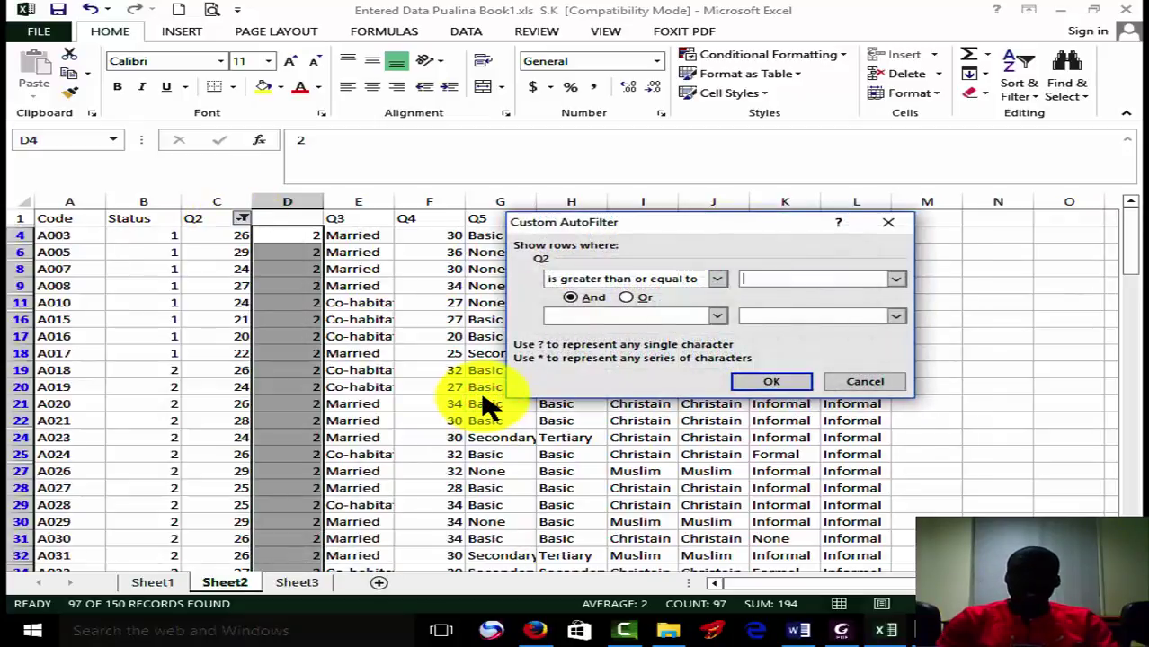
pyautogui.write('30')
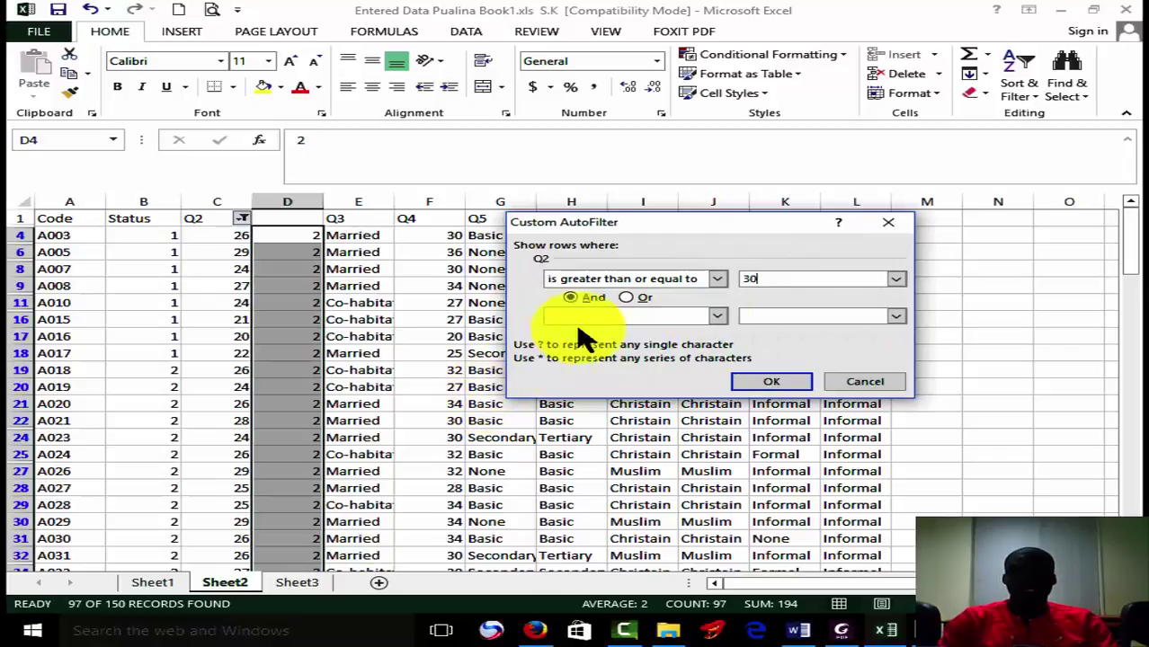
pyautogui.click(720, 317)
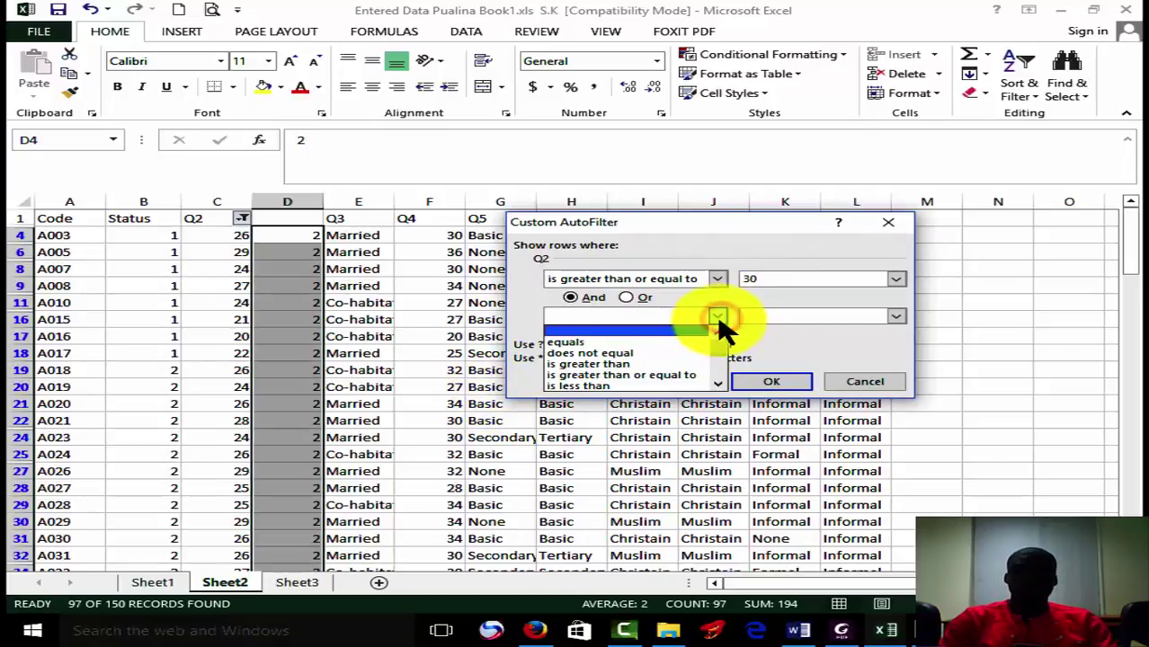
pyautogui.click(673, 386)
pyautogui.click(766, 317)
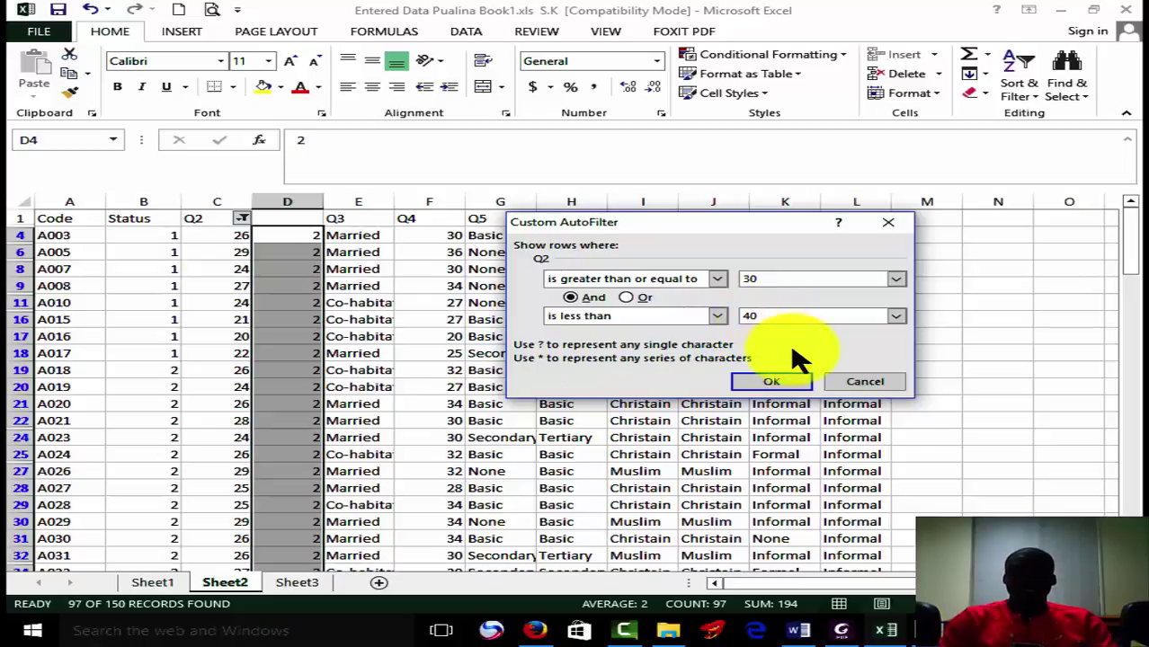
pyautogui.click(789, 387)
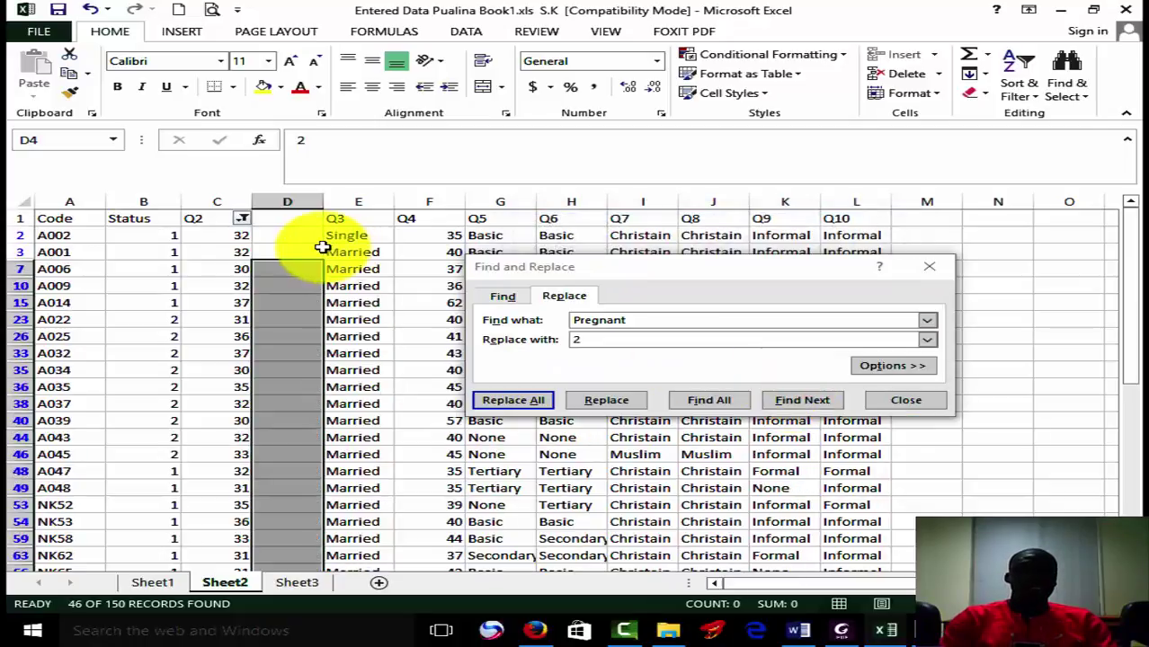
# - Enter 3 in cell D2 of the blank column and fill it down through the filtered rows to D141
pyautogui.click(309, 235)
pyautogui.write('3')
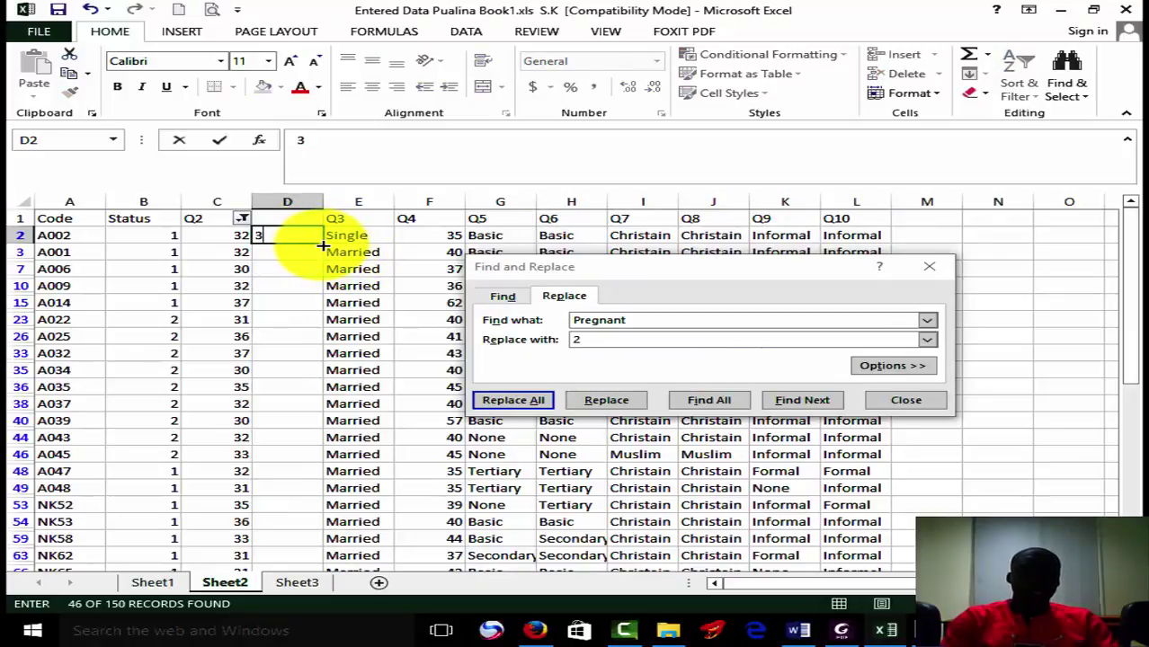
pyautogui.moveTo(322, 242); pyautogui.dragTo(295, 578)
pyautogui.moveTo(293, 594); pyautogui.dragTo(278, 443)
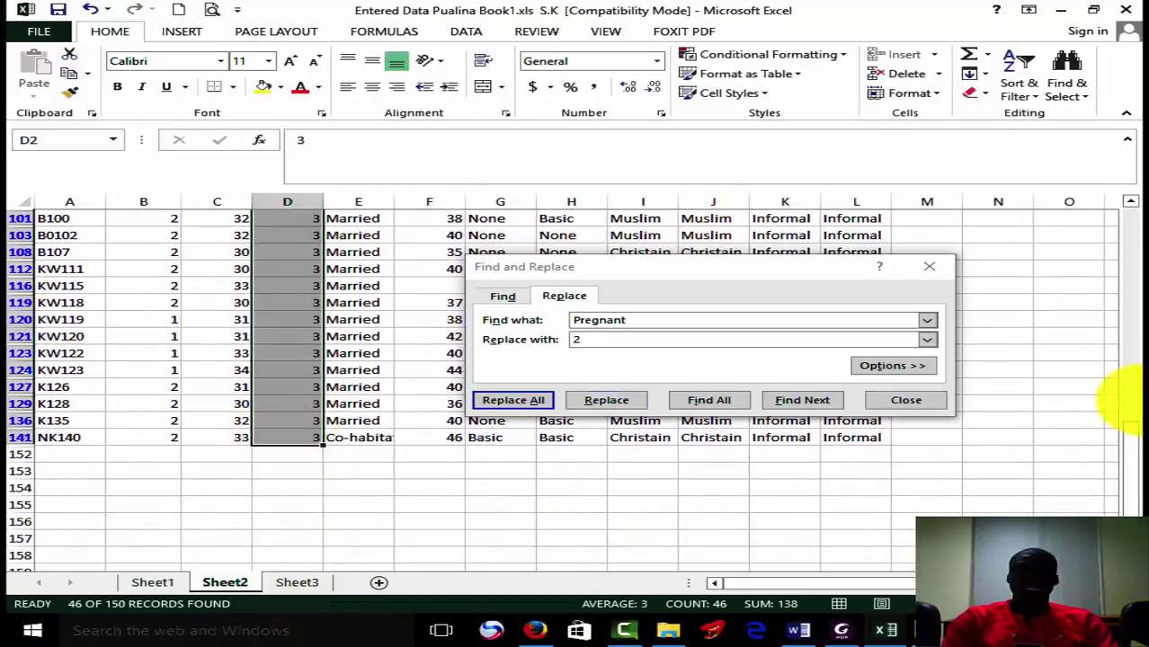
# - Change the Q2 filter to show only values greater than or equal to 40
pyautogui.moveTo(1129, 467); pyautogui.dragTo(1124, 230)
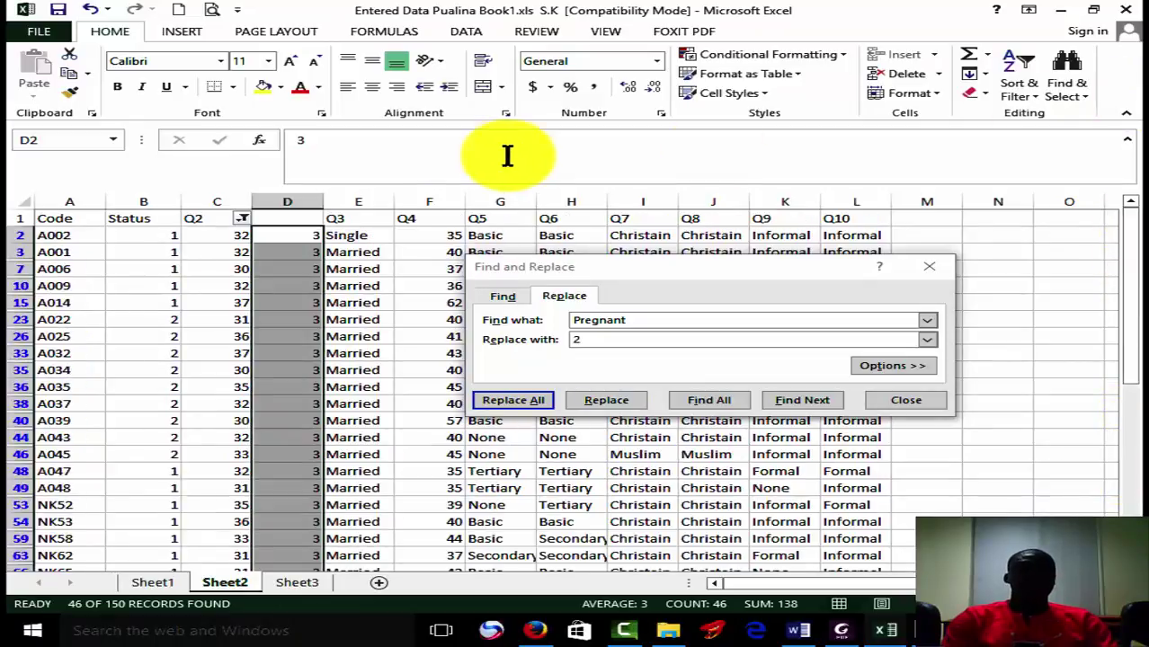
pyautogui.click(244, 220)
pyautogui.moveTo(229, 342)
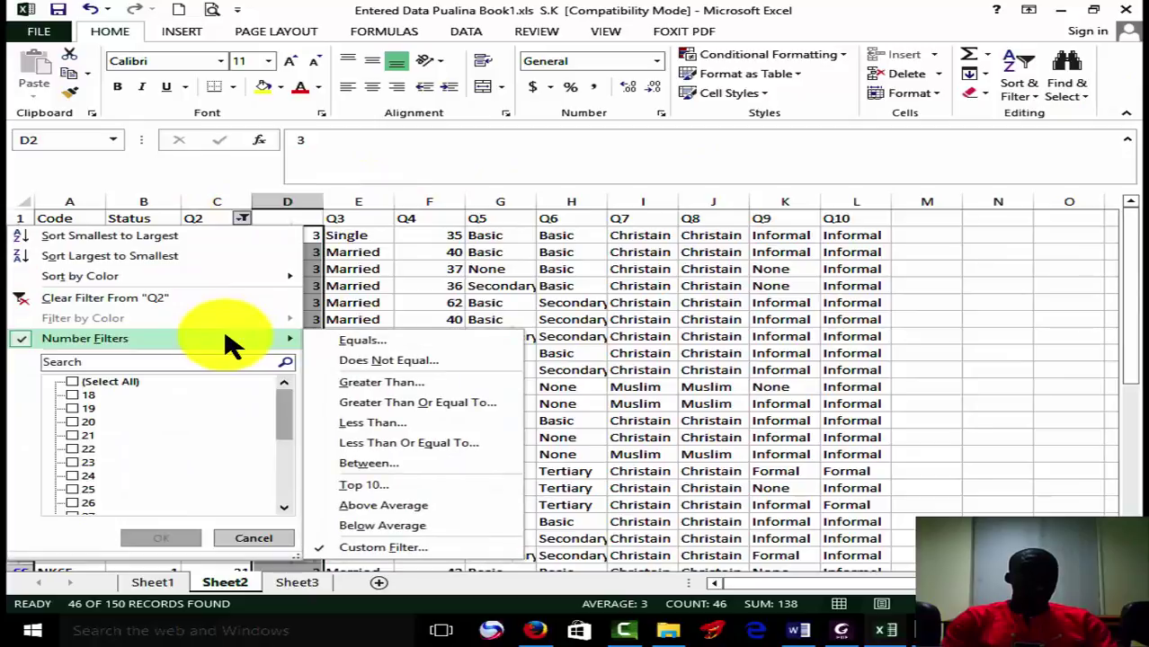
pyautogui.click(397, 402)
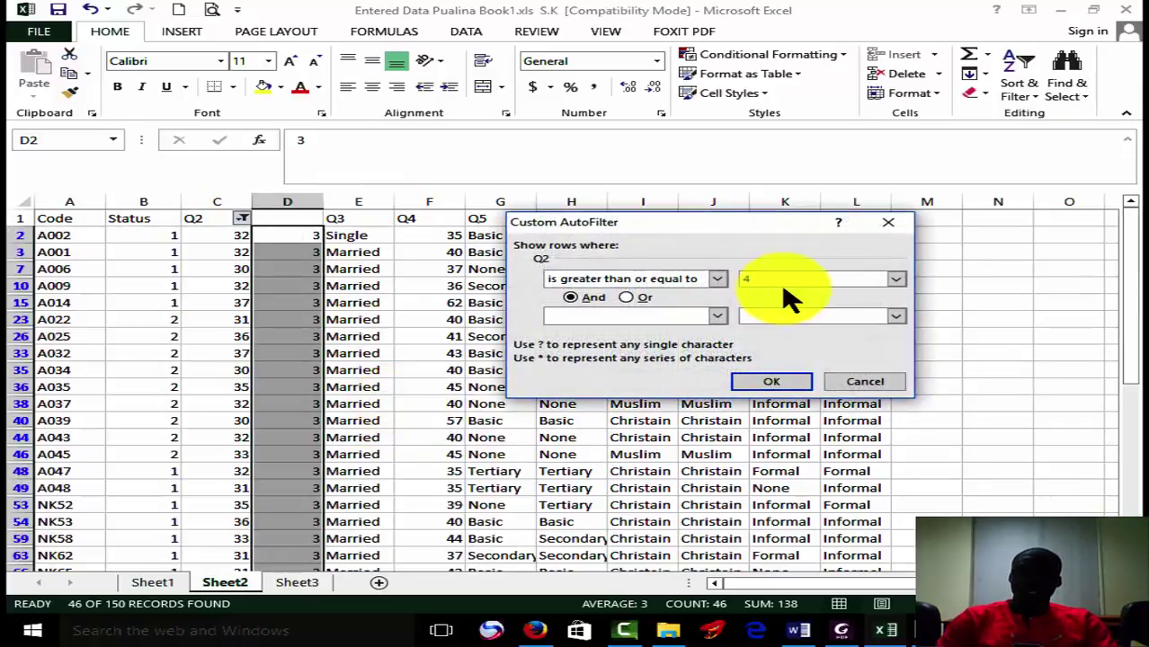
pyautogui.write('40')
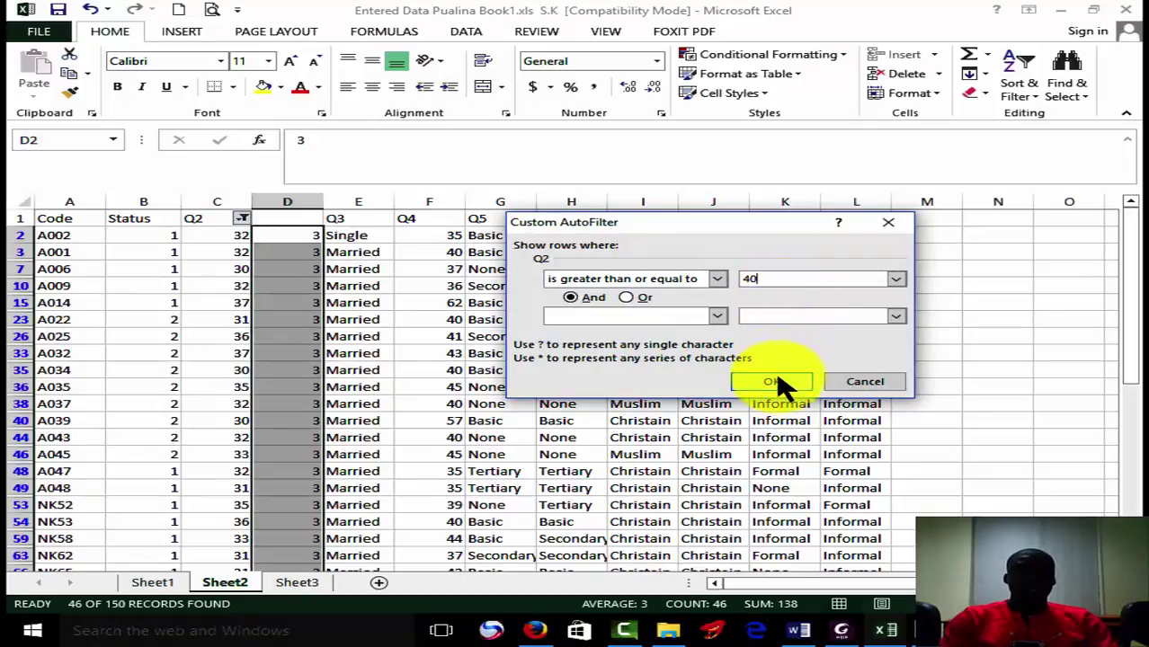
pyautogui.click(775, 381)
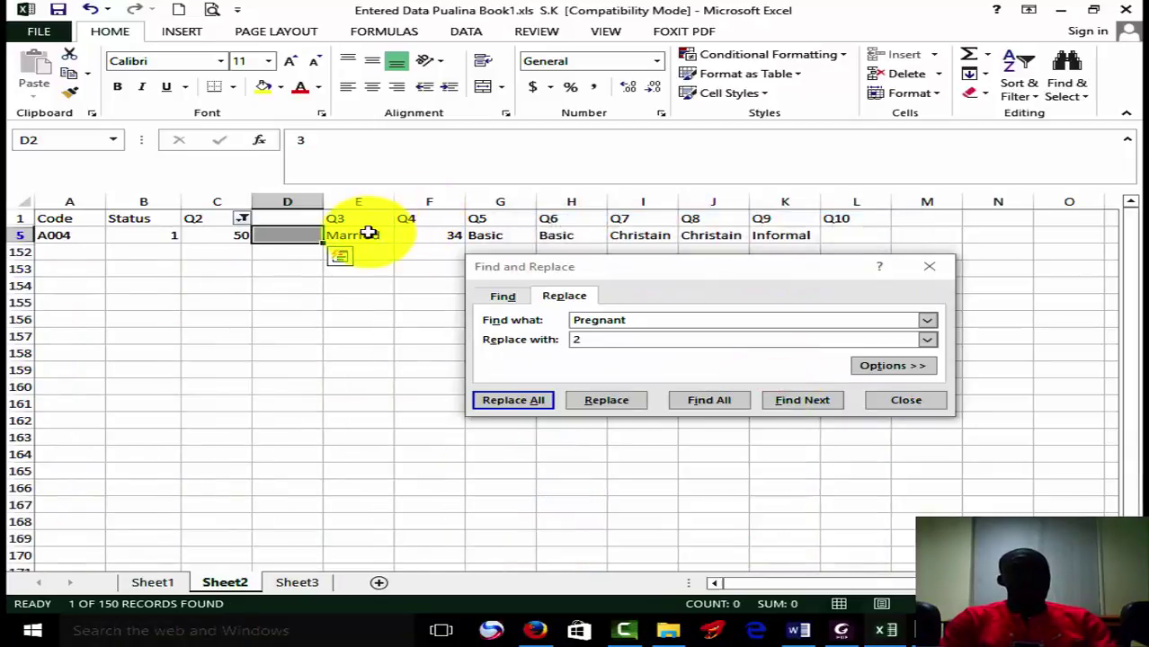
# - Enter 4 in cell D5 for the filtered row and close the Find and Replace dialog
pyautogui.write('4')
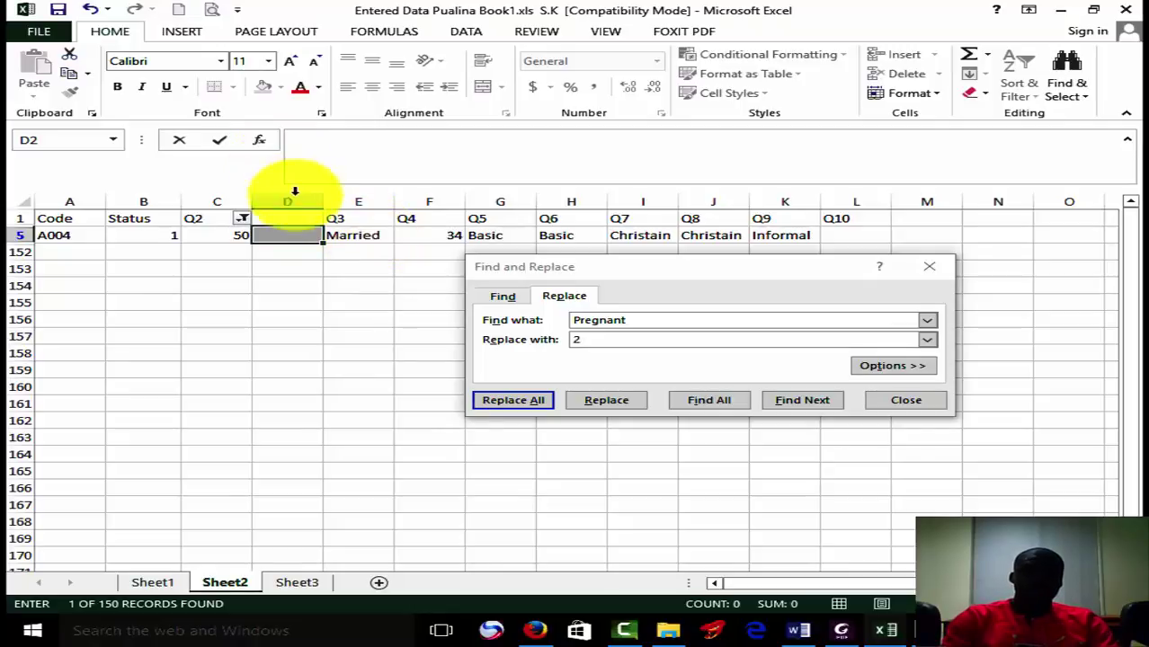
pyautogui.click(297, 235)
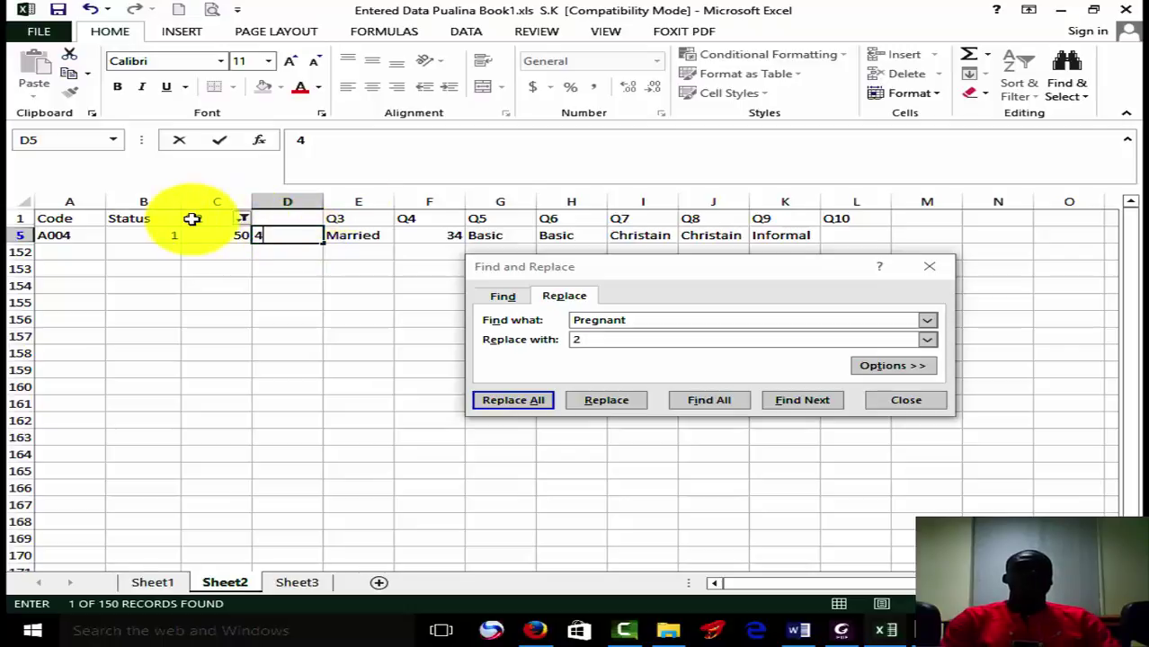
pyautogui.click(1068, 98)
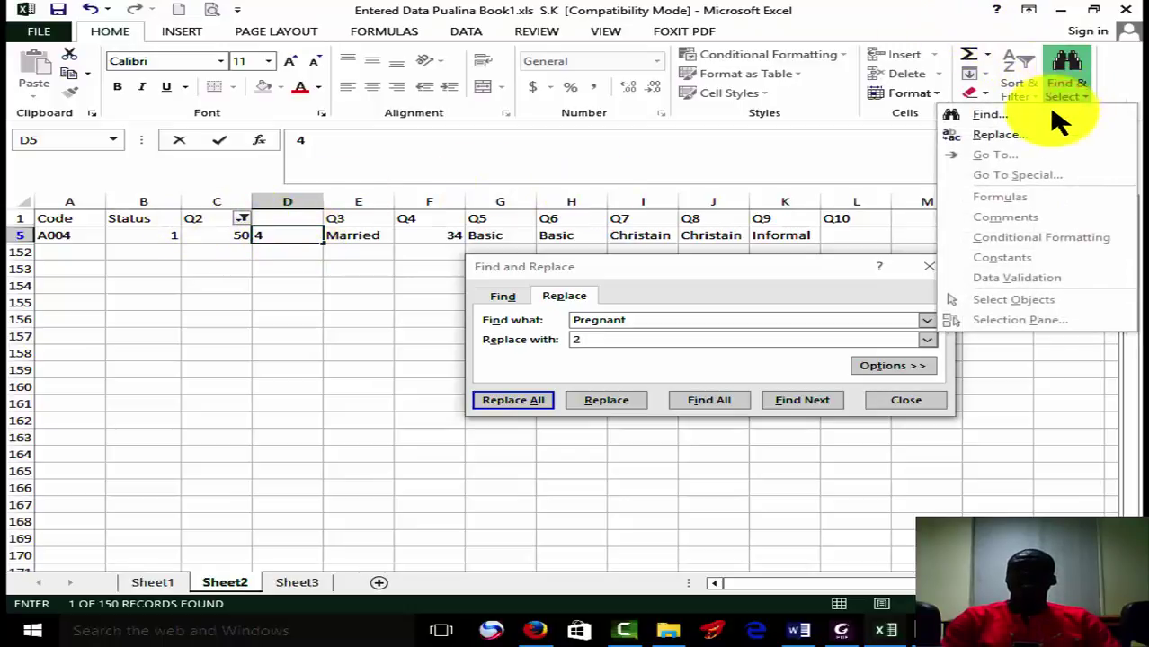
pyautogui.click(915, 401)
pyautogui.click(912, 399)
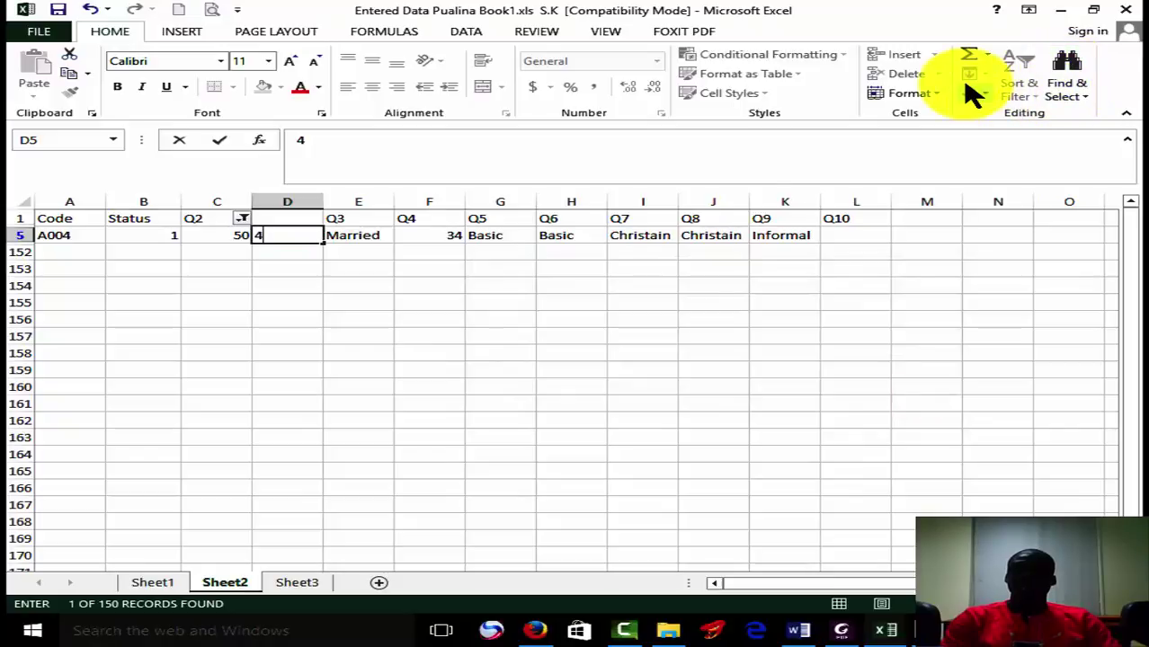
pyautogui.write('4')
# - Remove the filter from the Q2 column so all records are shown again
pyautogui.click(241, 205)
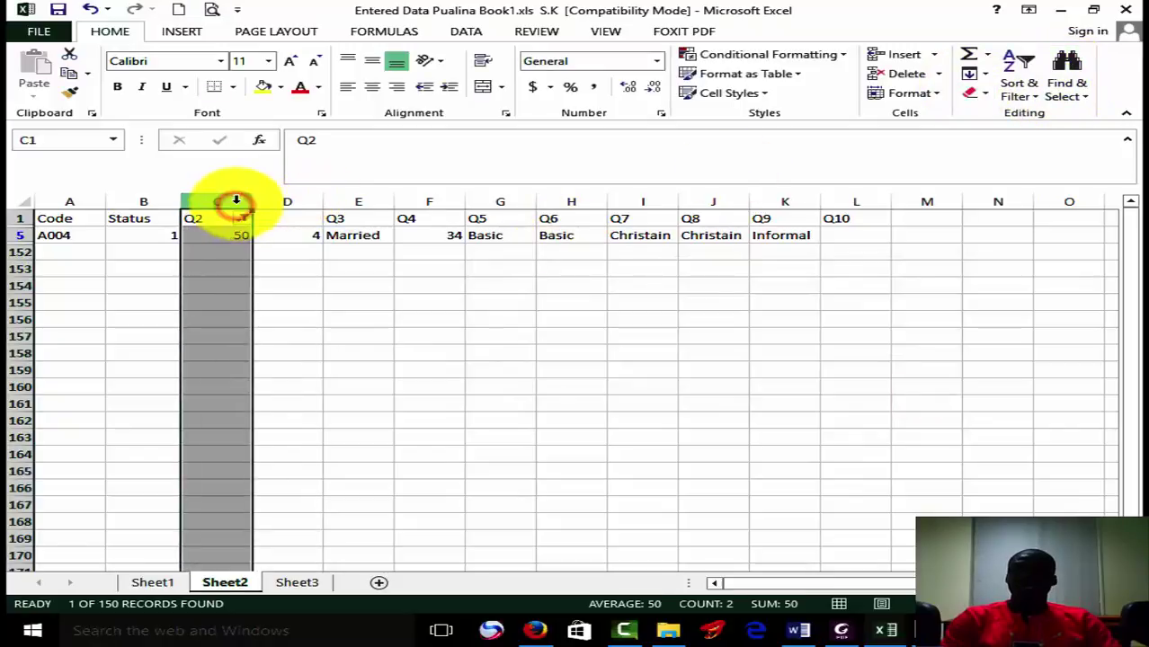
pyautogui.click(1075, 90)
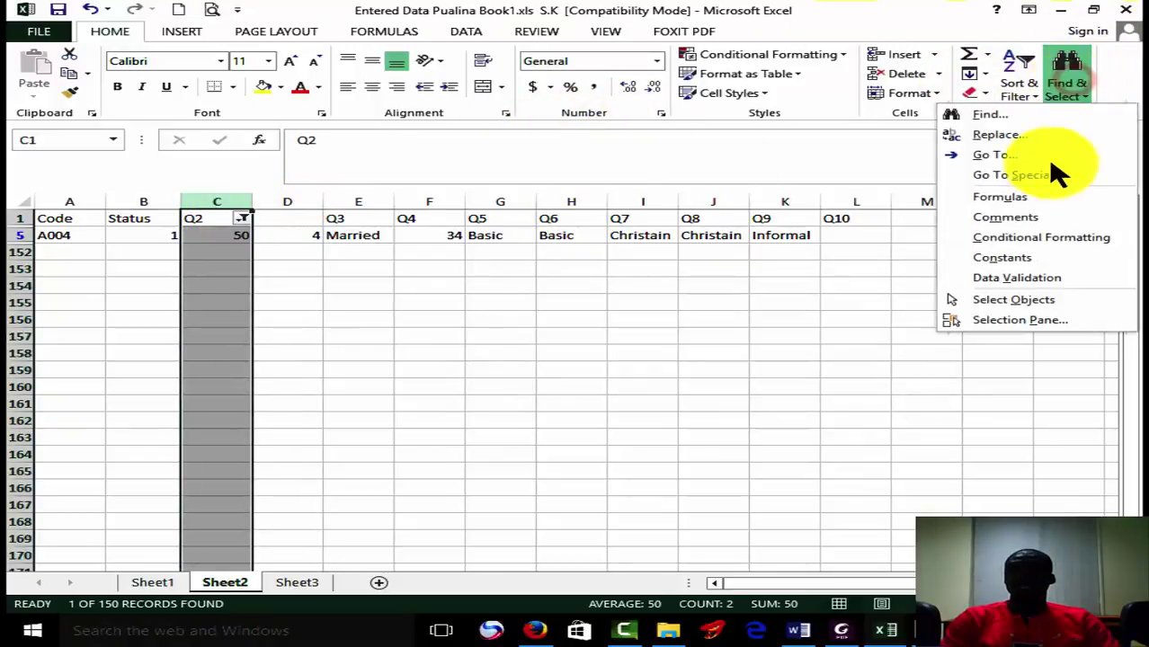
pyautogui.click(1025, 90)
pyautogui.click(1021, 88)
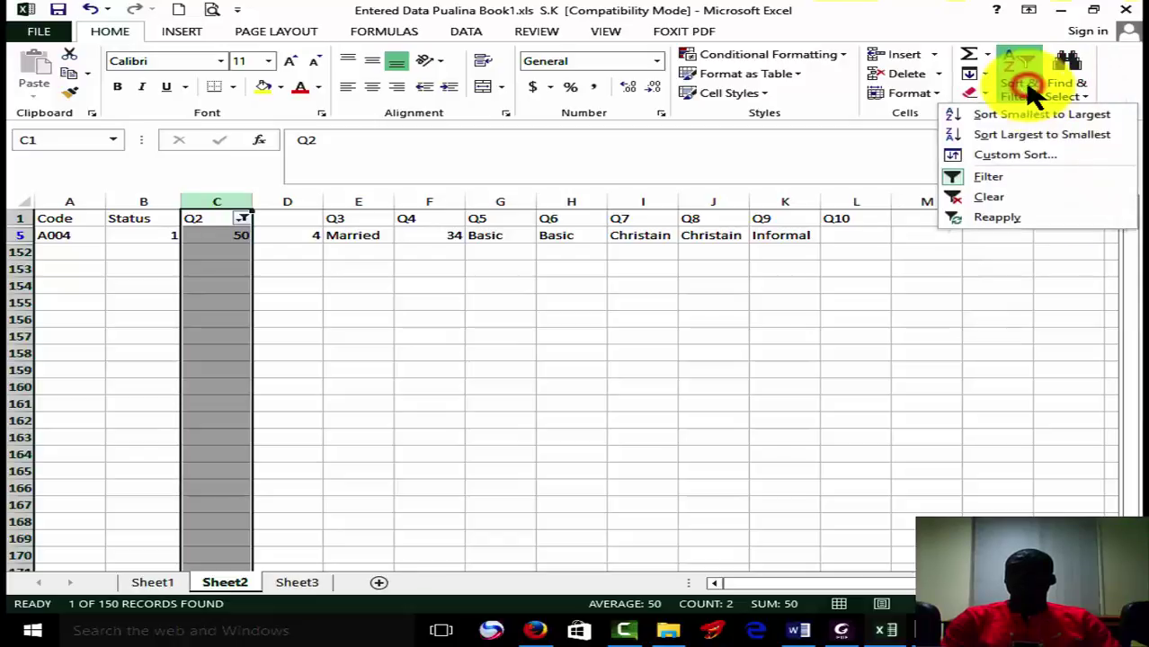
pyautogui.click(1007, 180)
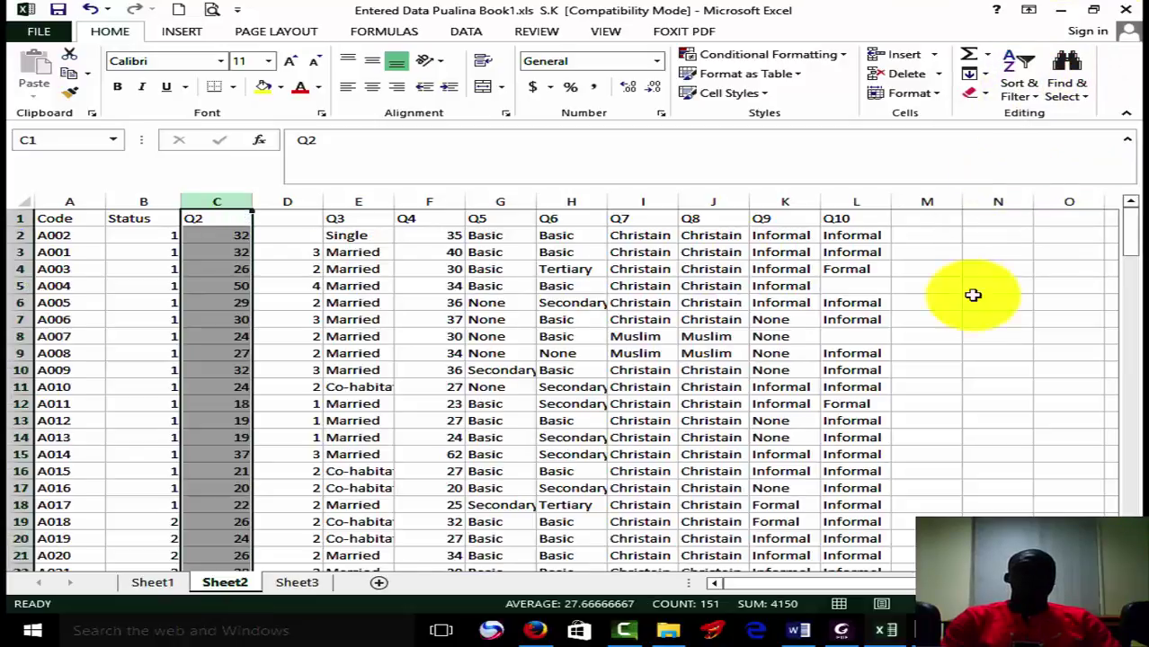
pyautogui.click(961, 350)
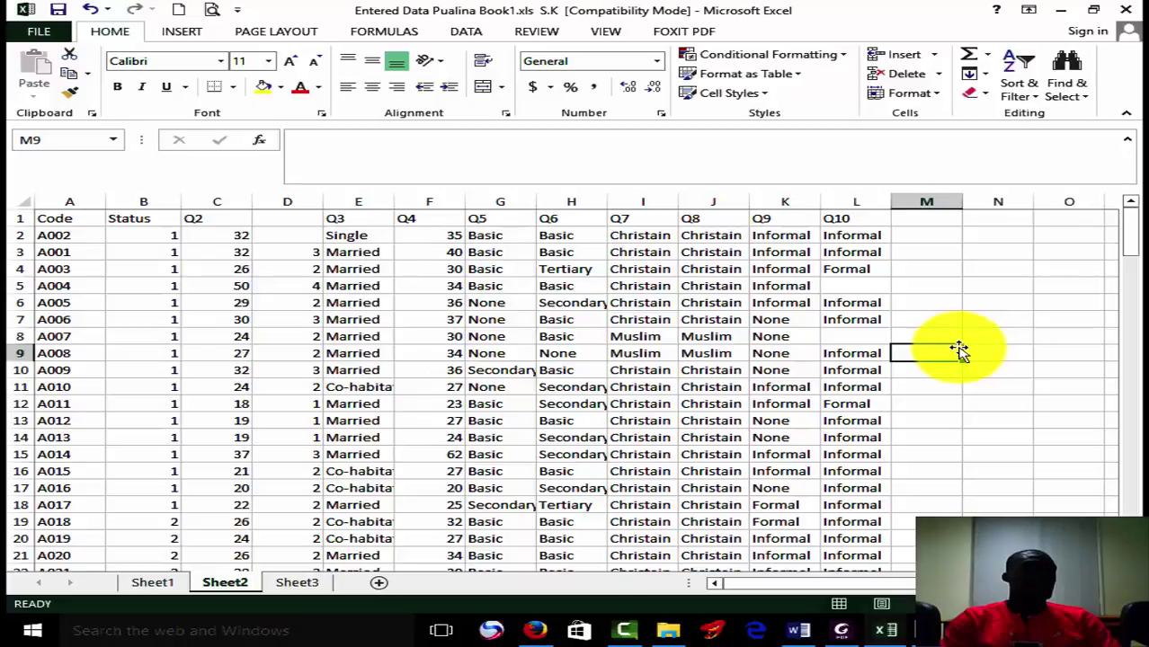
# - Enter 3 in the empty cell D2 and copy the Q2 header into cell D1
pyautogui.click(307, 239)
pyautogui.click(308, 241)
pyautogui.write('3')
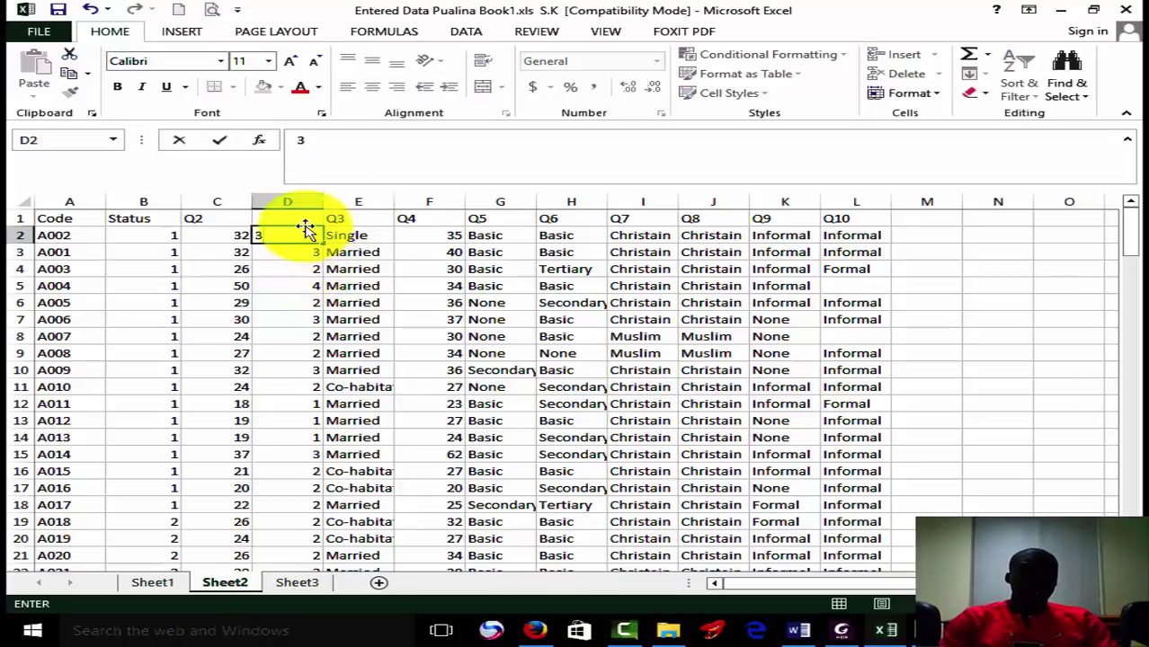
pyautogui.click(212, 221)
pyautogui.hotkey('ctrl', 'c')
pyautogui.click(270, 216)
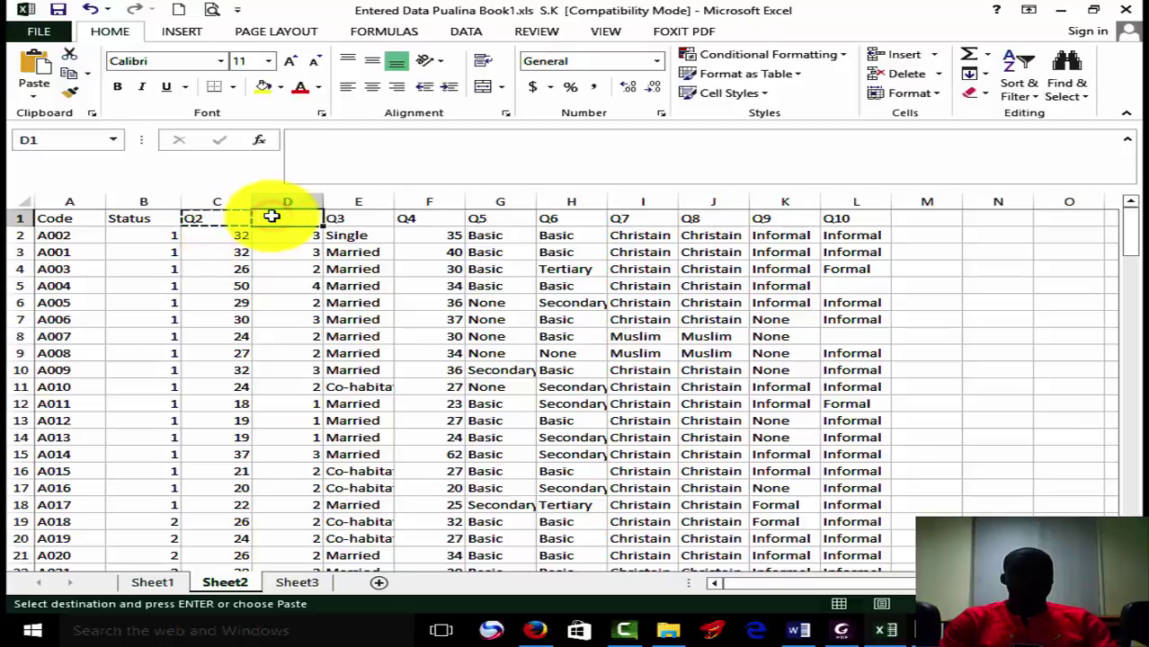
pyautogui.hotkey('ctrl', 'v')
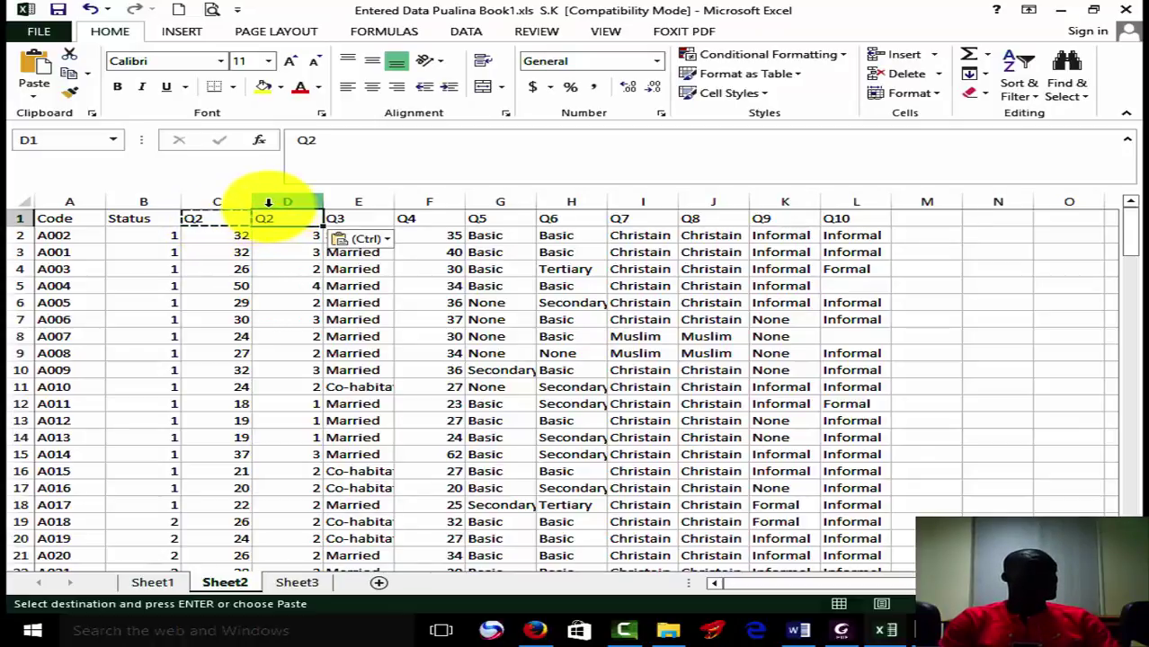
# - Delete the original Q2 column C holding the uncoded values and check Sheet1 before returning to Sheet2
pyautogui.click(222, 206)
pyautogui.rightClick(224, 207)
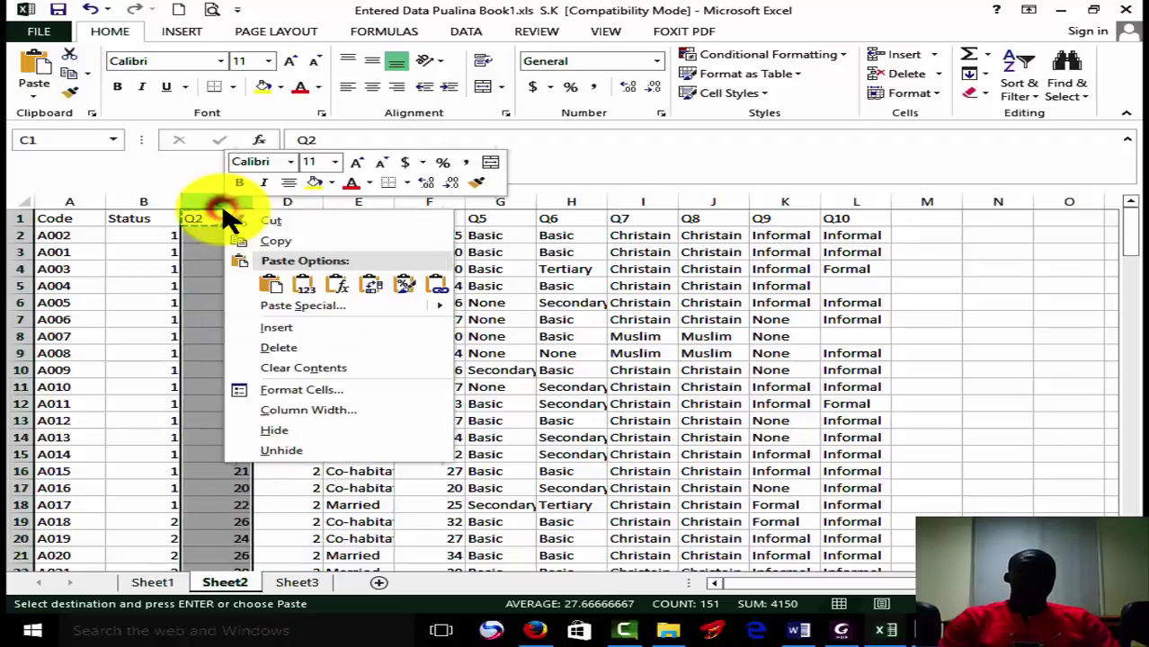
pyautogui.click(296, 349)
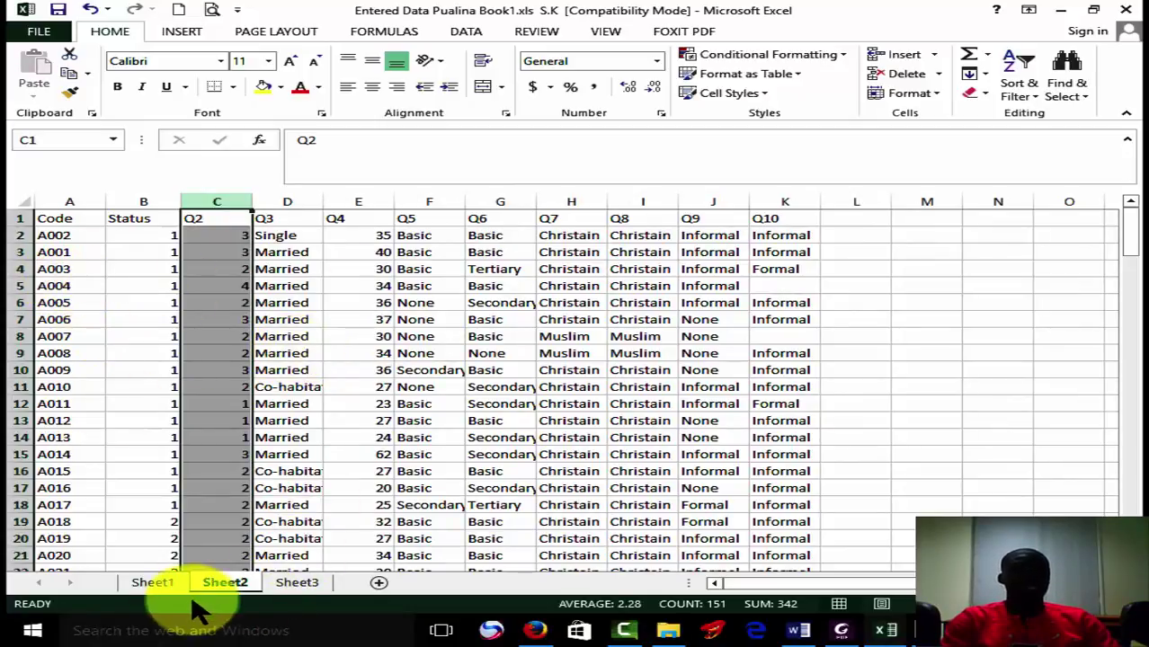
pyautogui.click(160, 586)
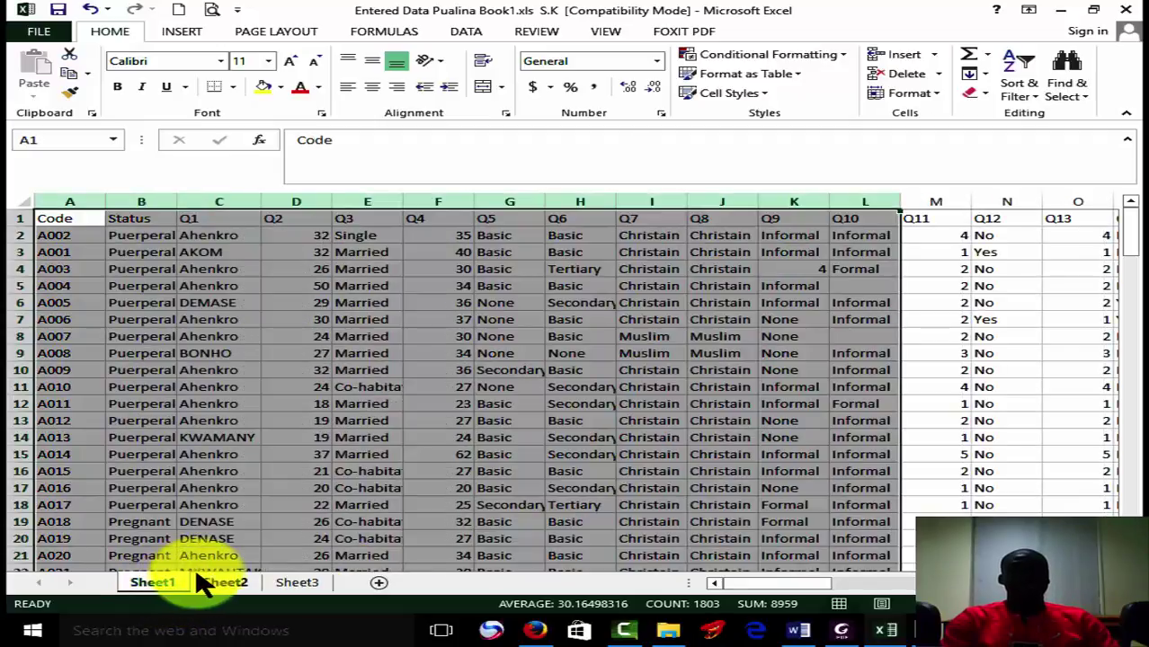
pyautogui.click(224, 584)
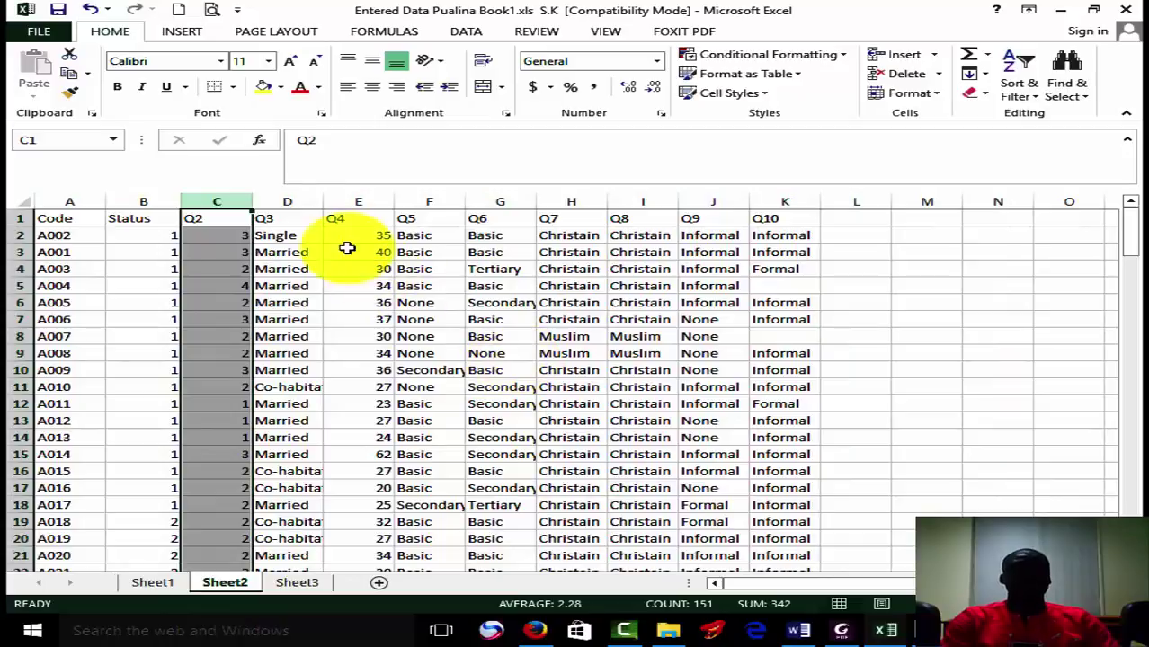
# - Replace all occurrences of Single in the Q3 column with 1
pyautogui.click(286, 196)
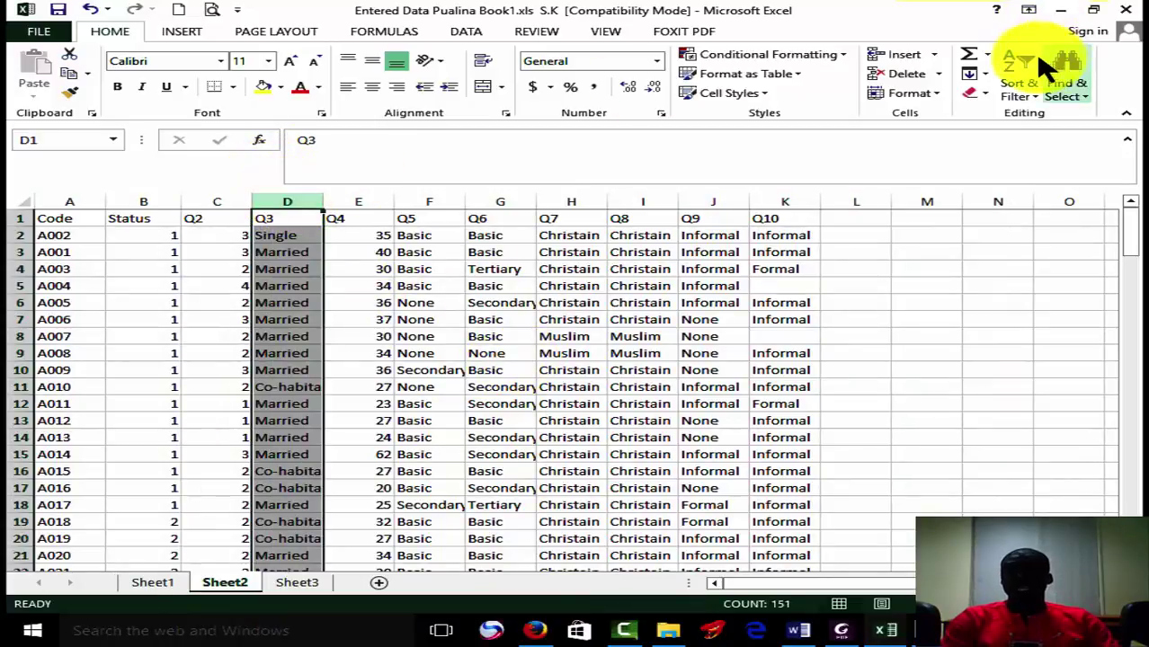
pyautogui.click(1083, 81)
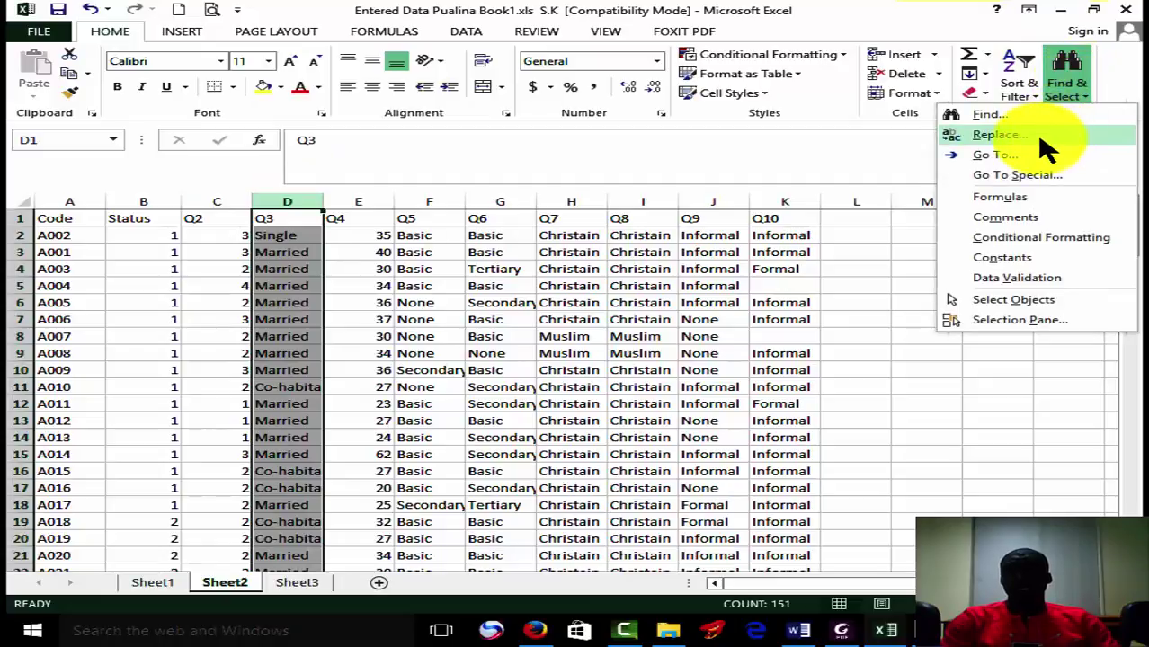
pyautogui.click(1043, 141)
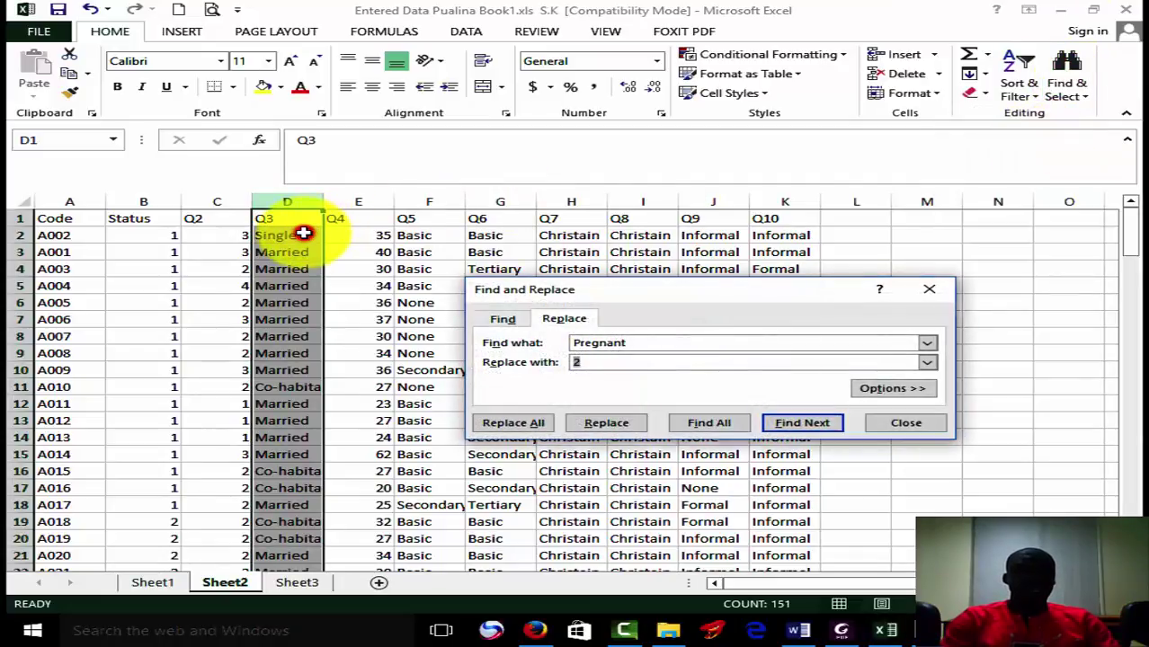
pyautogui.click(304, 234)
pyautogui.hotkey('ctrl', 'c')
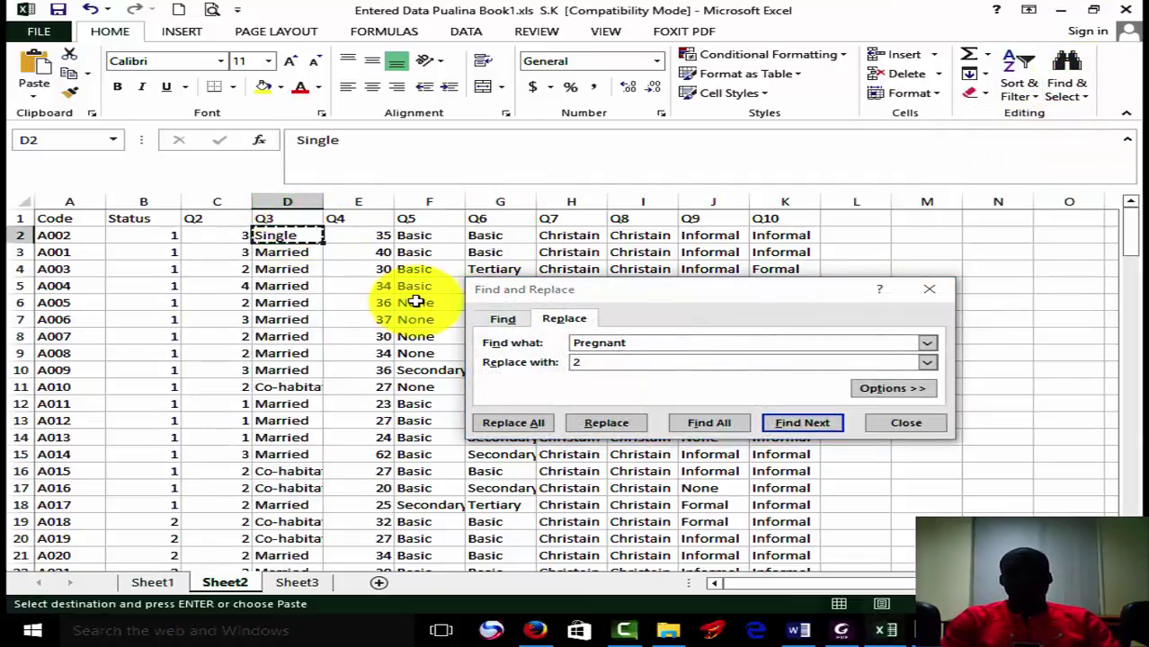
pyautogui.click(700, 349)
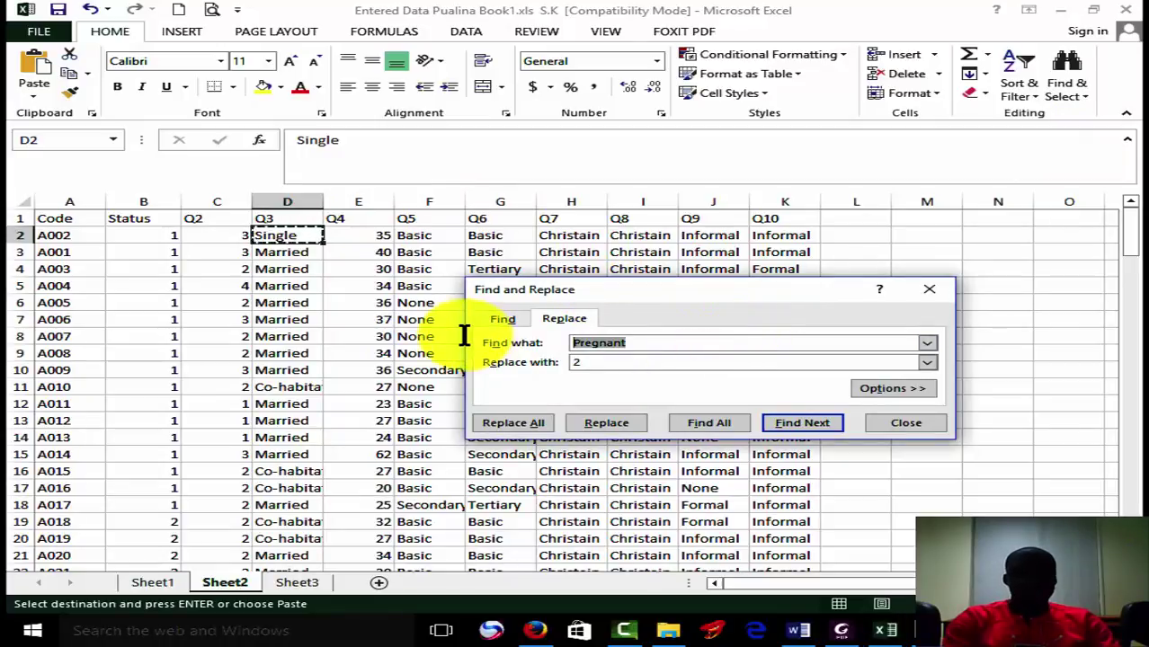
pyautogui.hotkey('ctrl', 'v')
pyautogui.click(626, 362)
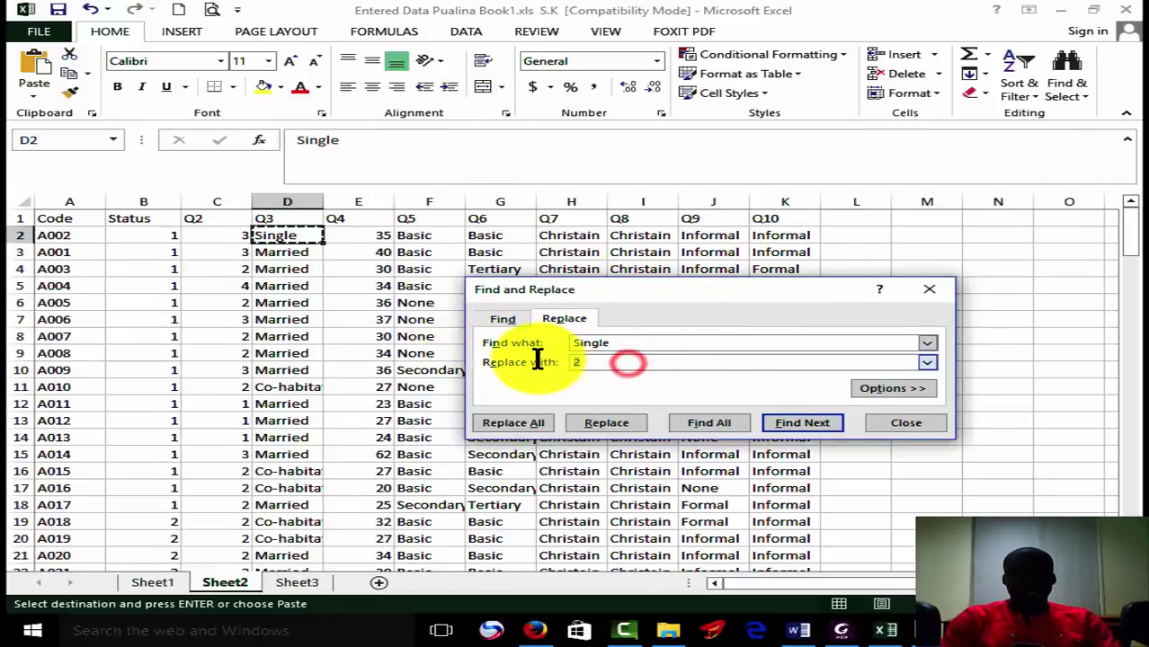
pyautogui.click(528, 424)
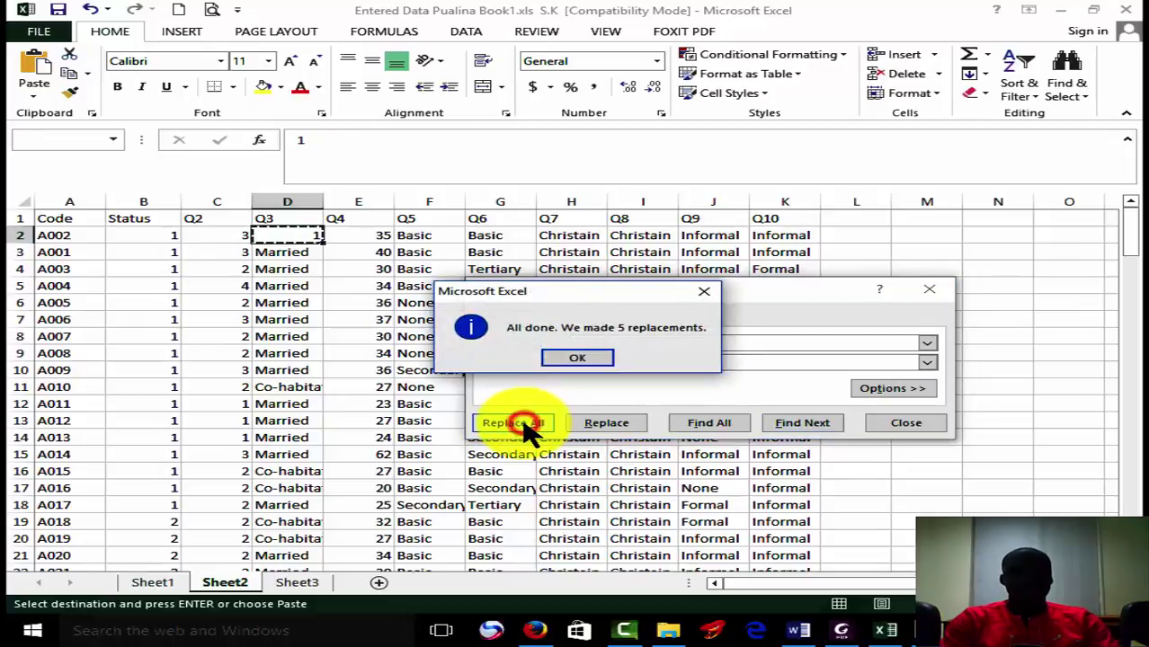
pyautogui.click(583, 356)
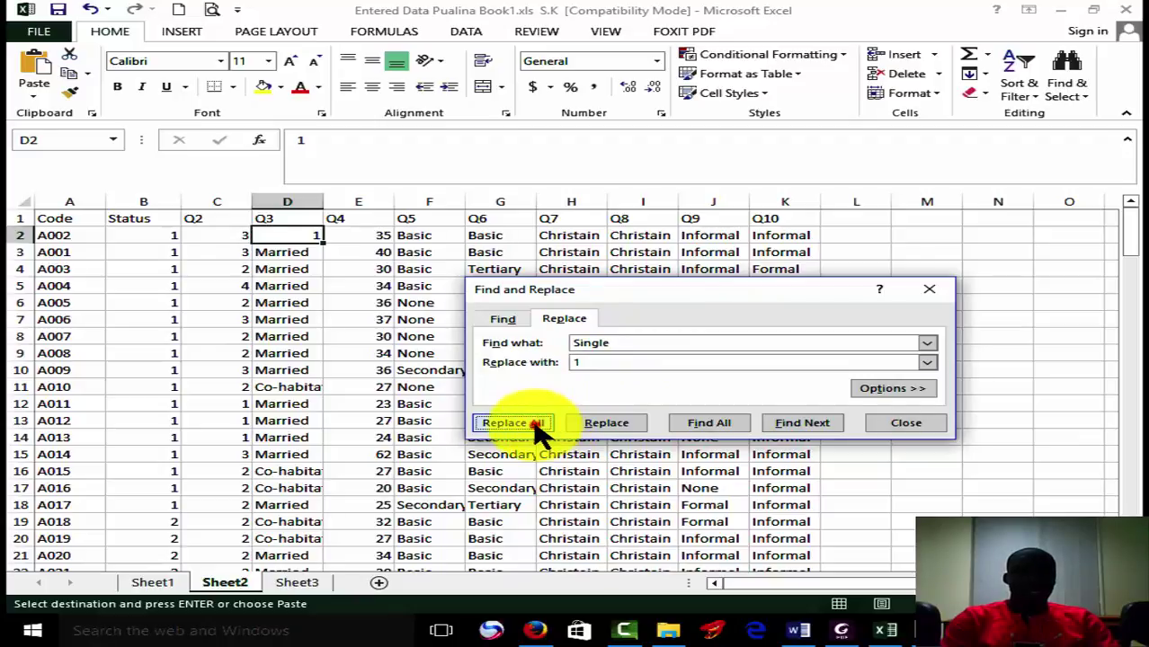
pyautogui.click(537, 426)
pyautogui.click(583, 371)
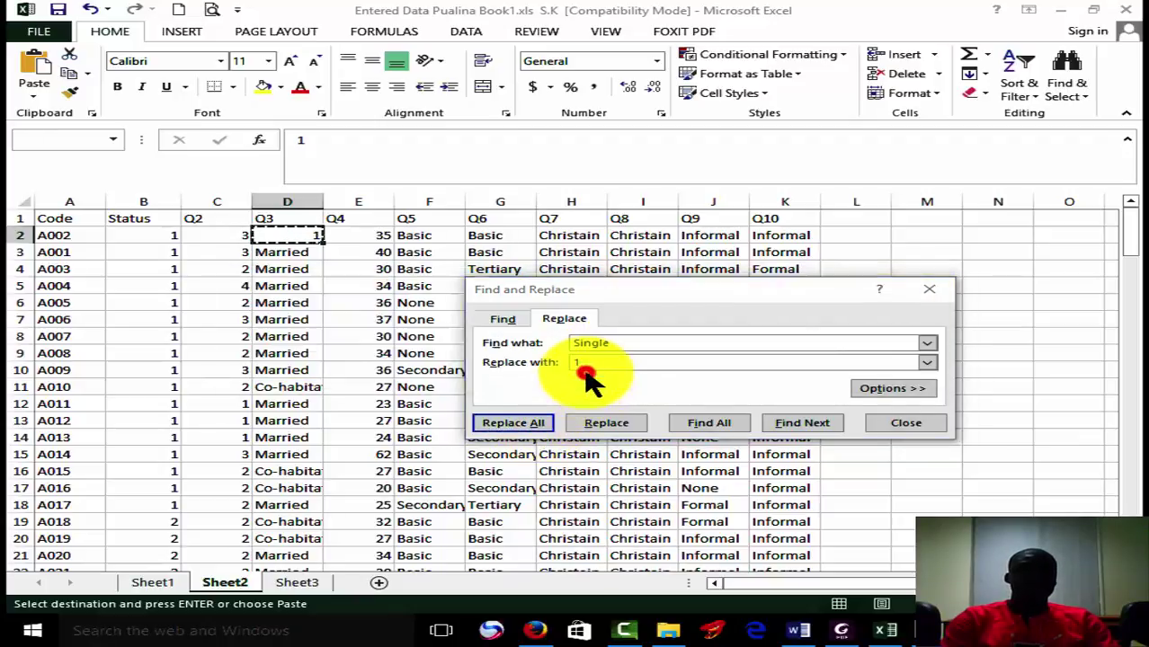
# - Replace all occurrences of Married in the Q3 column with 2
pyautogui.click(299, 253)
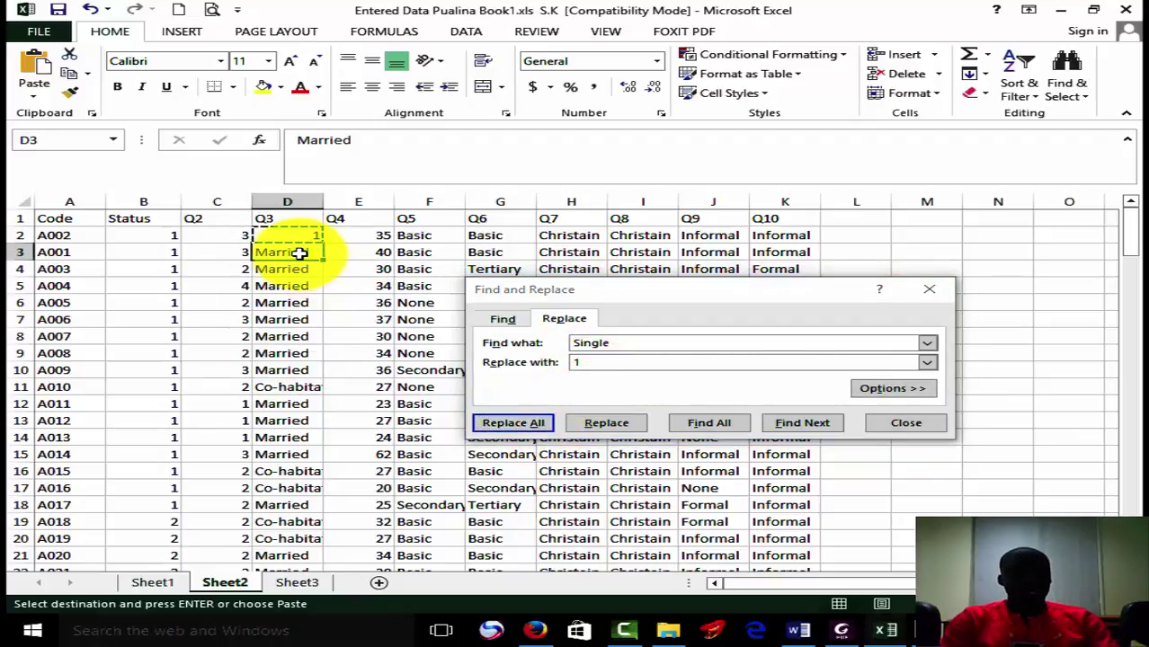
pyautogui.click(473, 291)
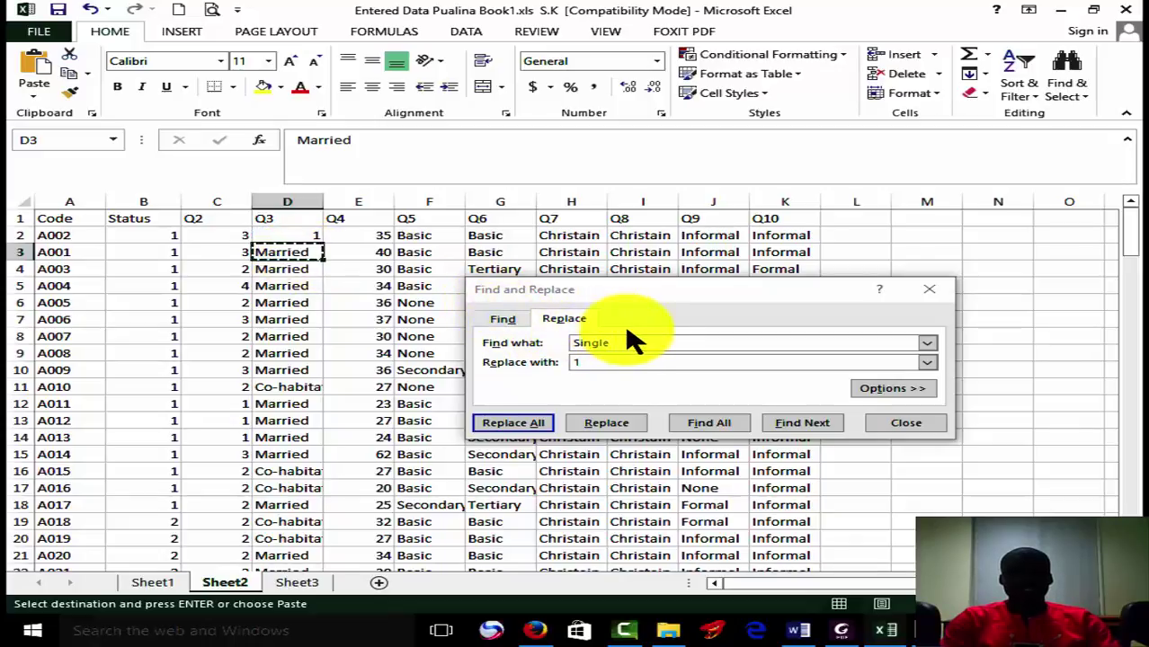
pyautogui.doubleClick(626, 342)
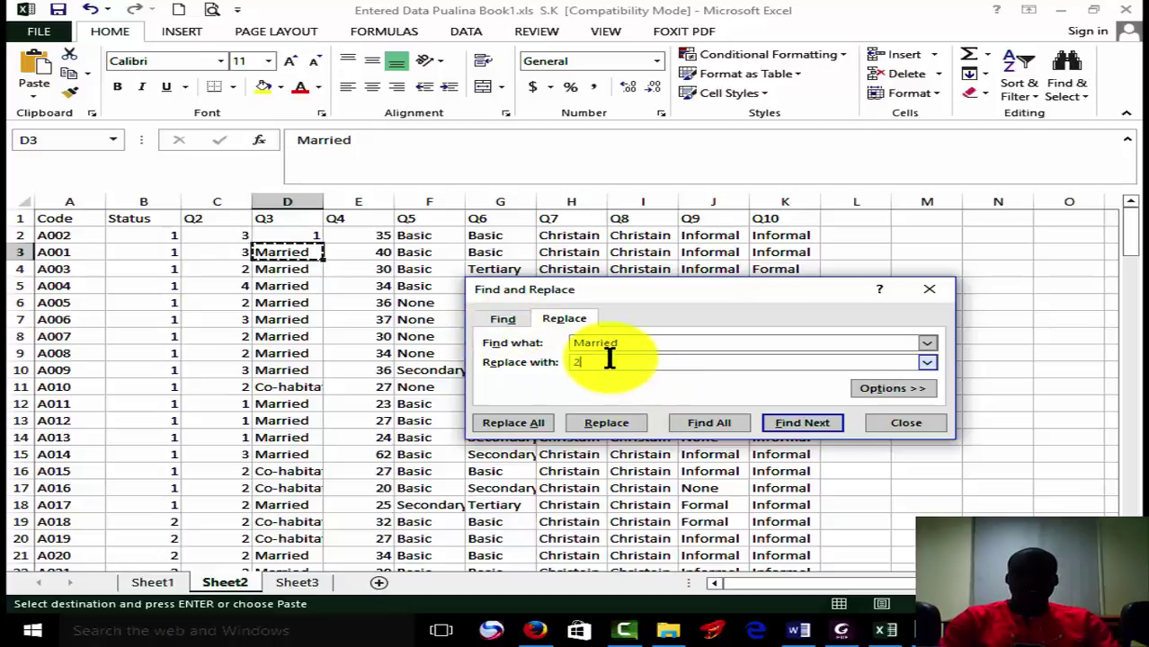
pyautogui.click(529, 428)
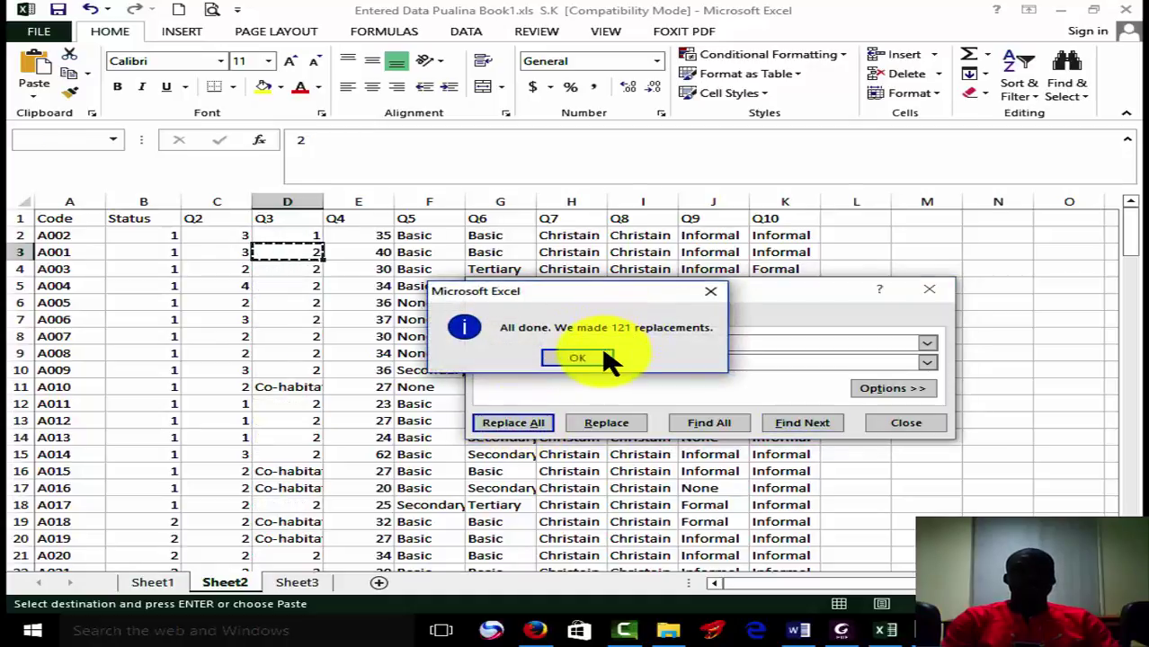
pyautogui.click(604, 358)
# - Replace all occurrences of Co-habitation in the Q3 column with 3 and close the Find and Replace dialog
pyautogui.click(313, 388)
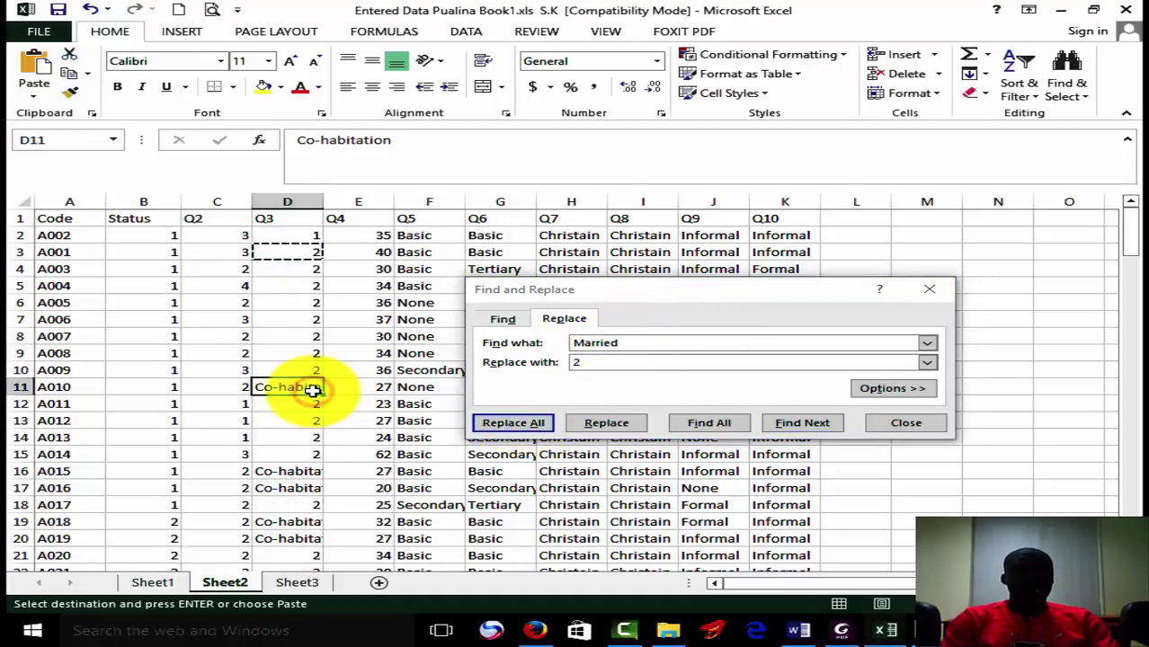
pyautogui.doubleClick(638, 343)
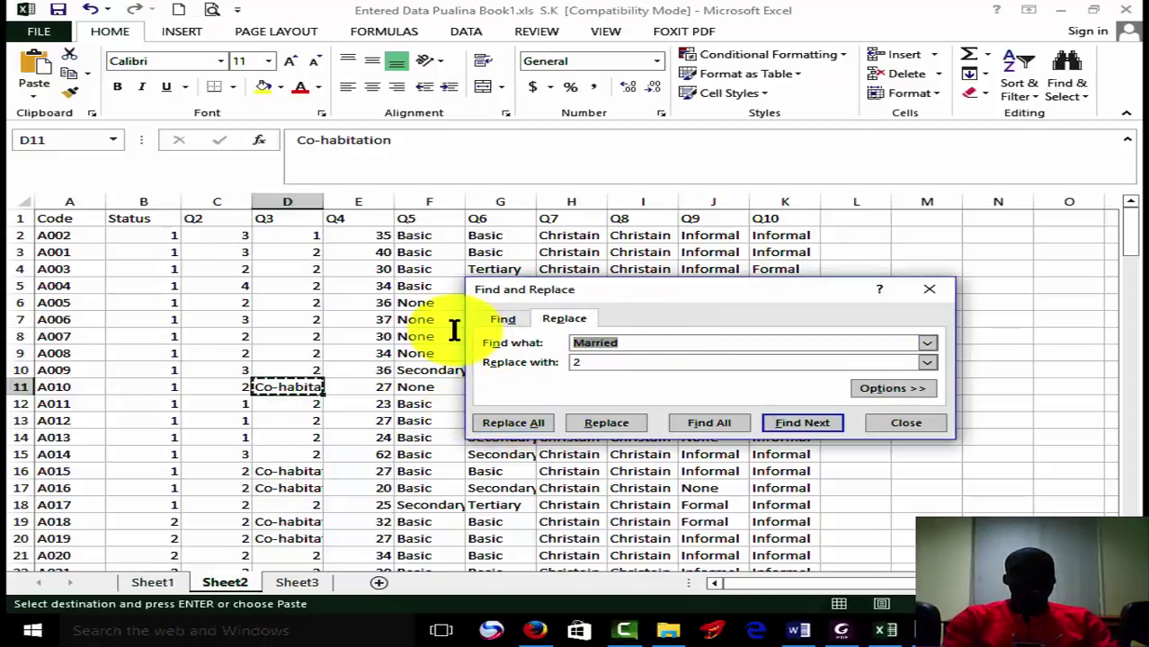
pyautogui.press('Tab')
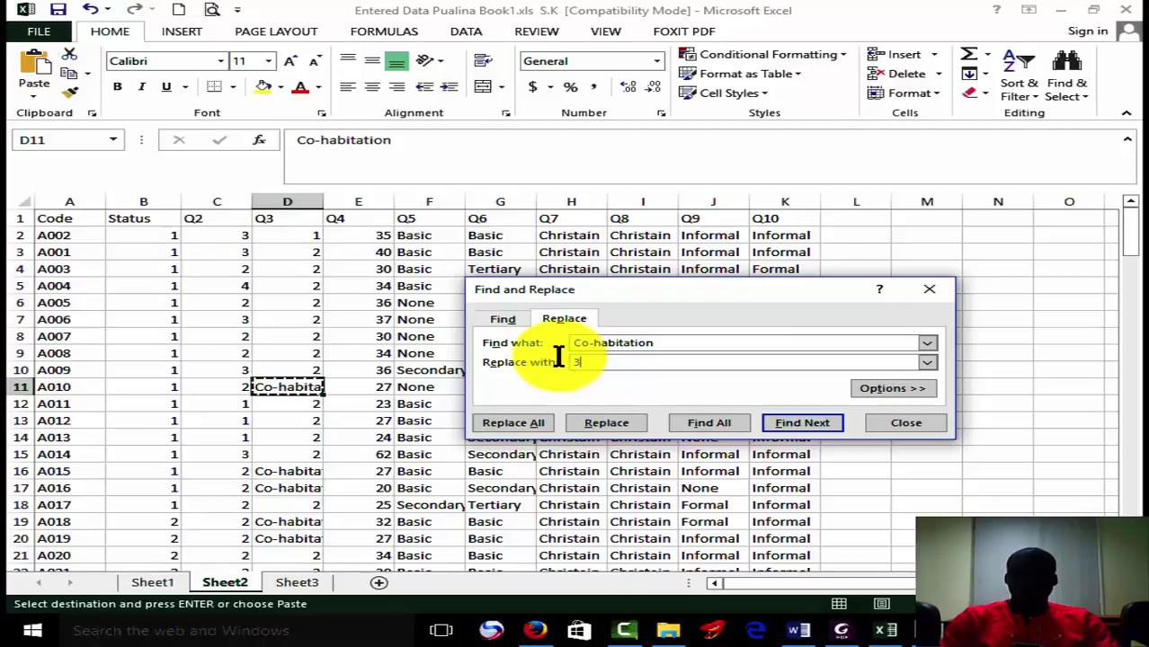
pyautogui.click(541, 428)
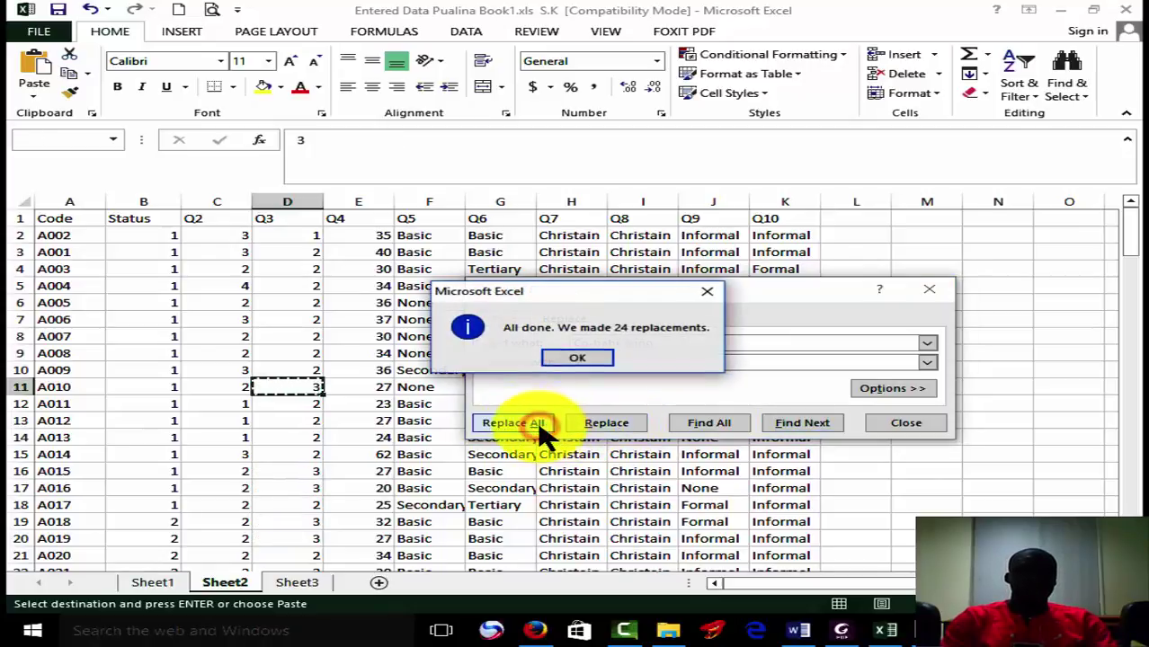
pyautogui.click(583, 358)
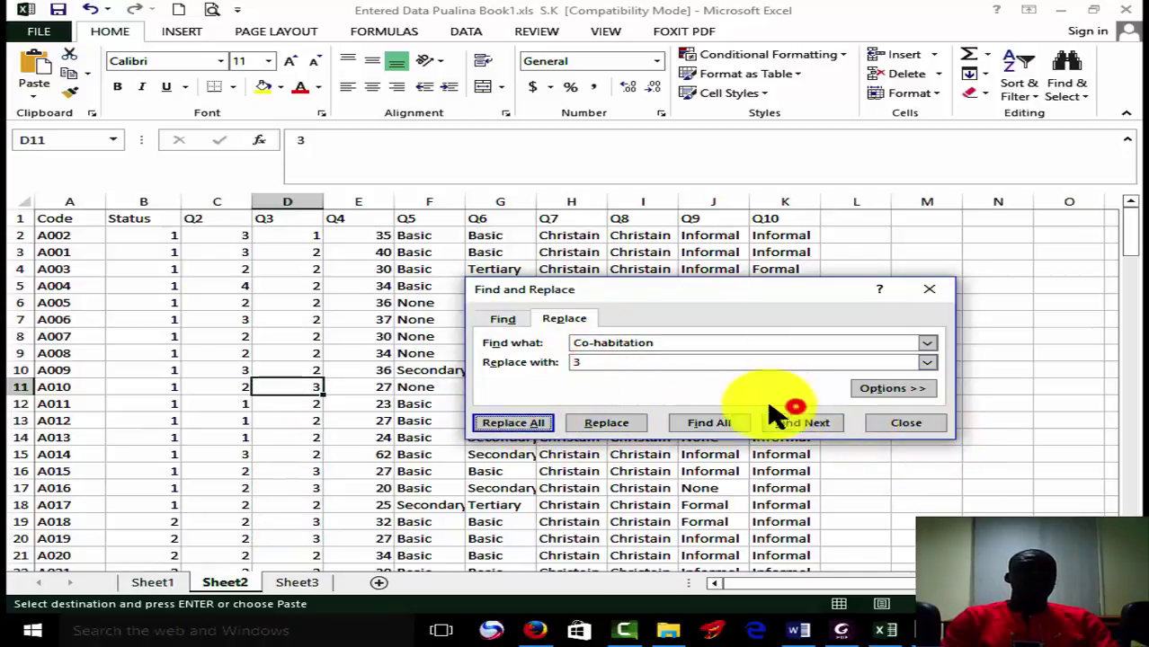
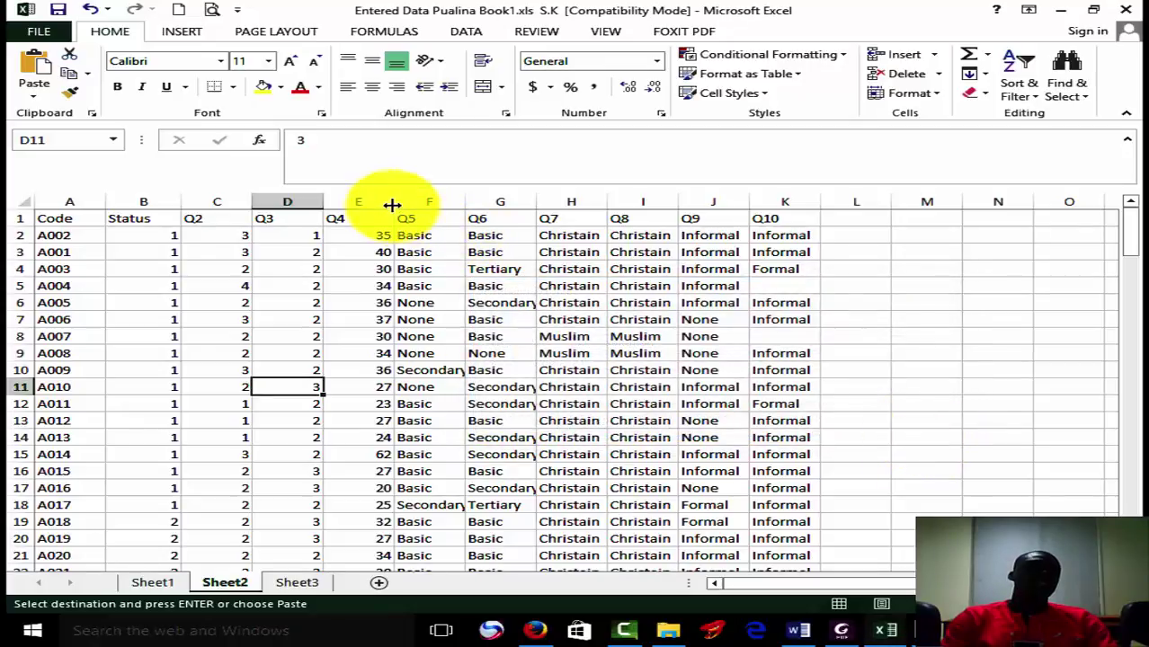
# - Clear the pending copy selection and insert a blank column before Q5
pyautogui.click(420, 198)
pyautogui.rightClick(420, 198)
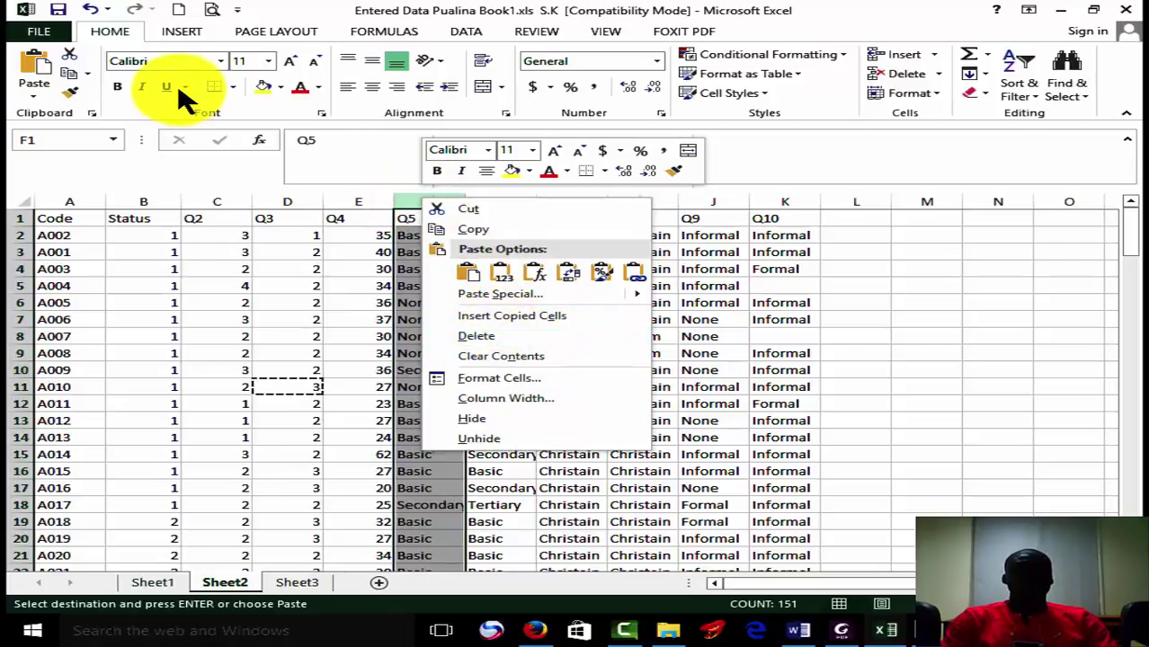
pyautogui.click(258, 146)
pyautogui.click(258, 146)
pyautogui.click(879, 442)
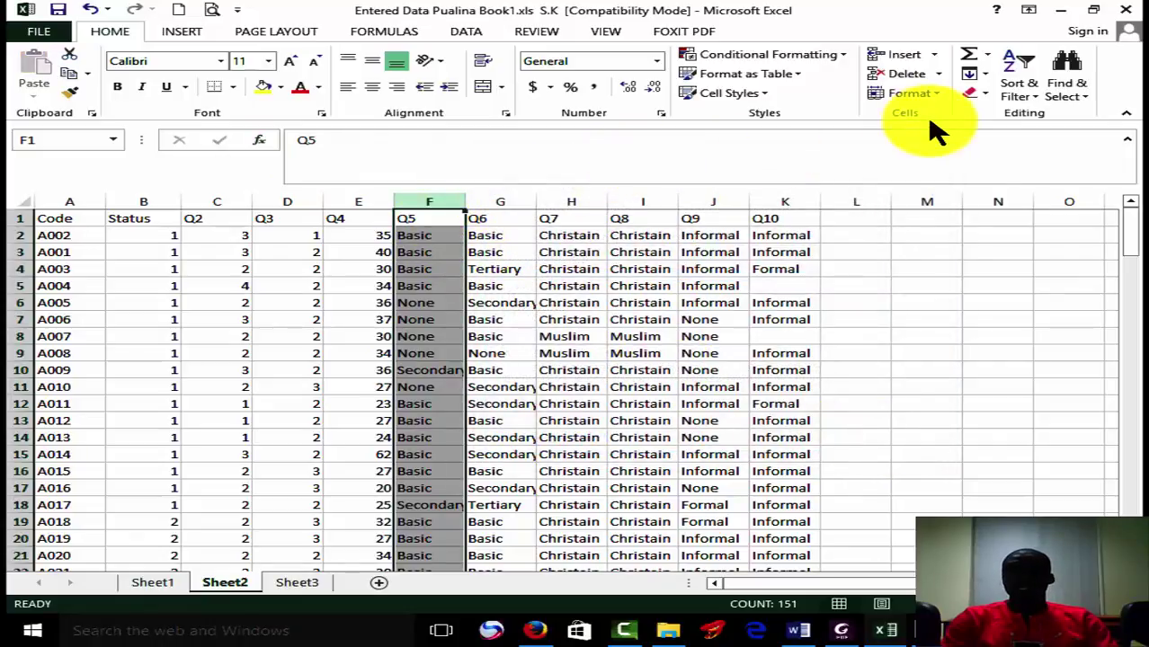
pyautogui.rightClick(450, 254)
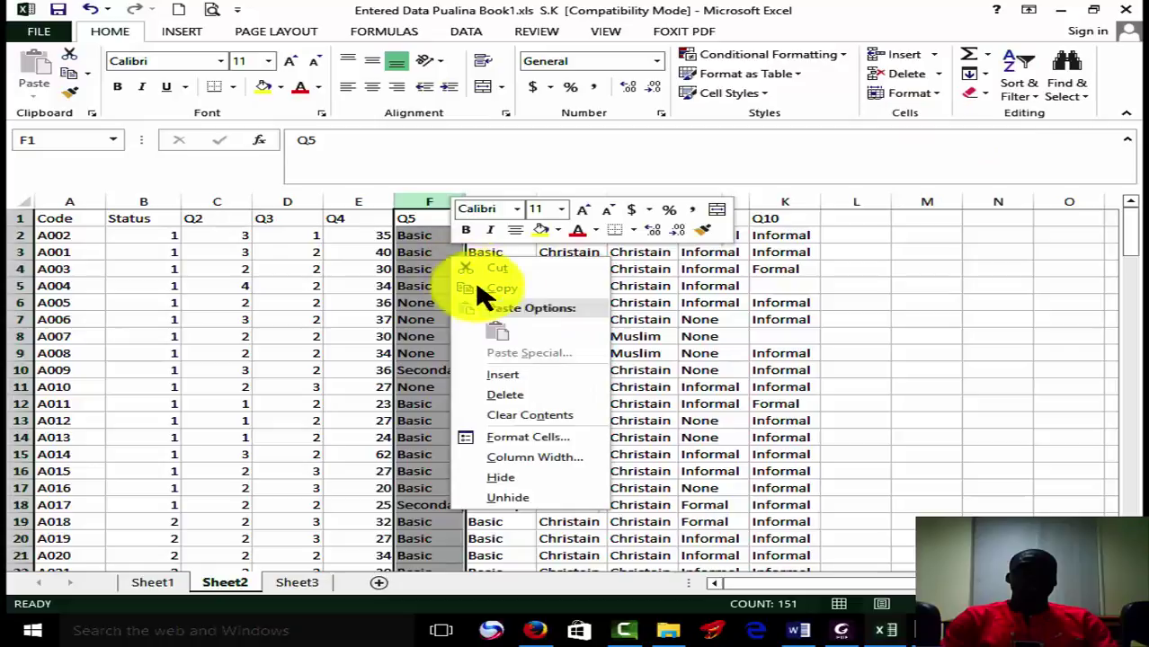
pyautogui.click(527, 378)
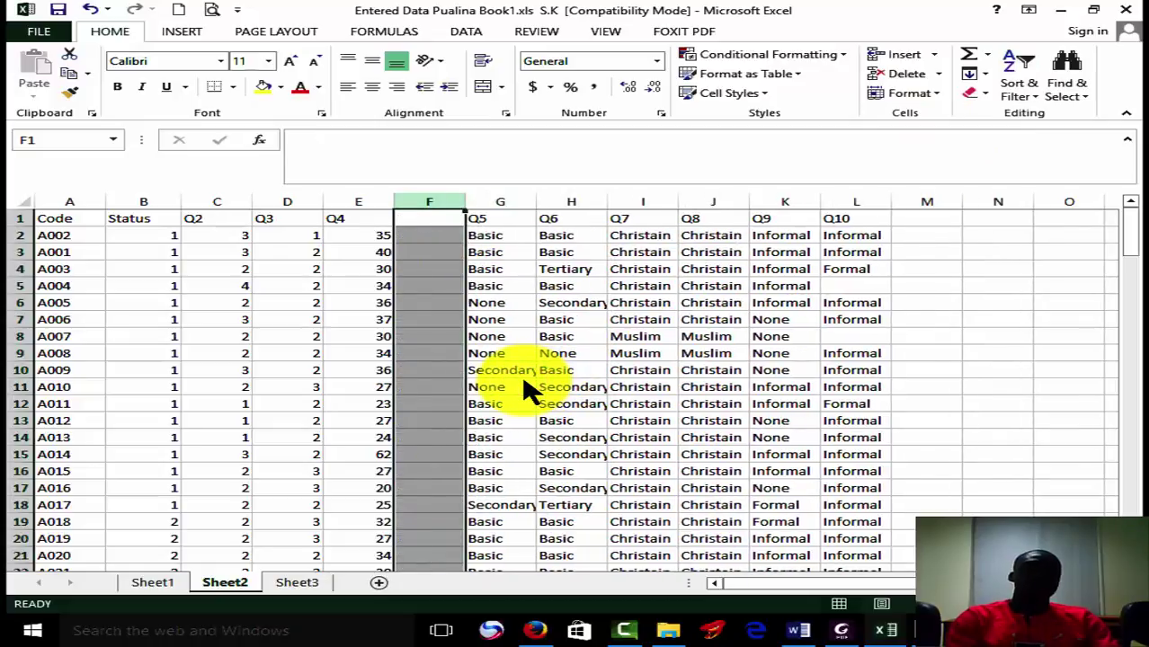
# - Turn on filtering for the Q4 column
pyautogui.click(374, 200)
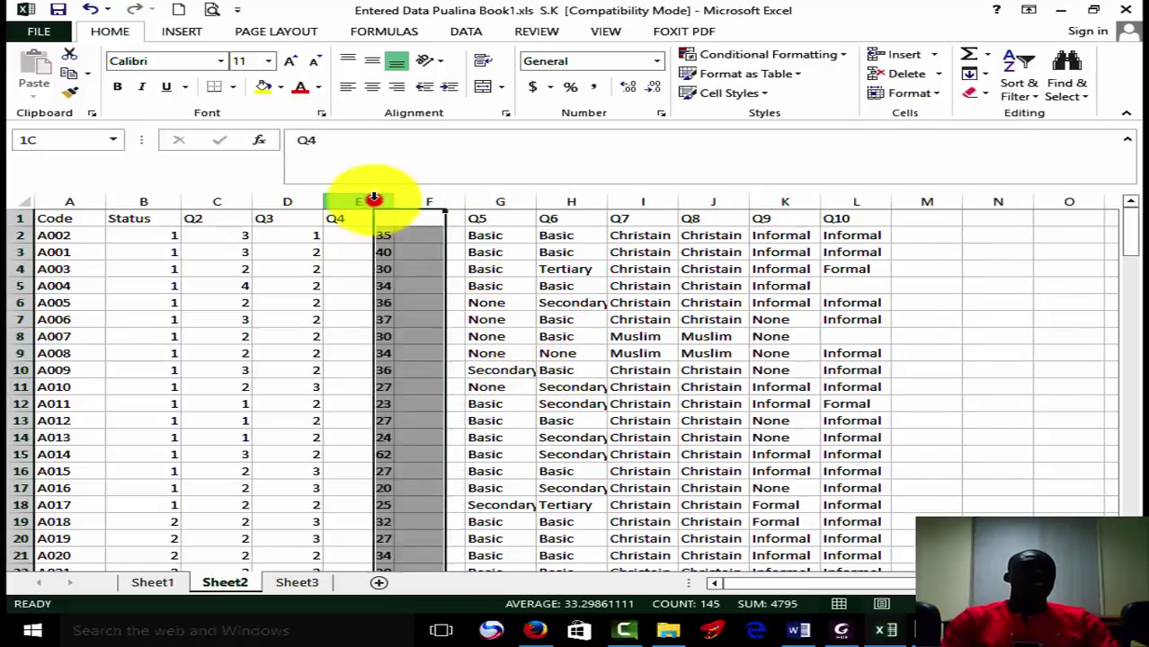
pyautogui.click(1027, 83)
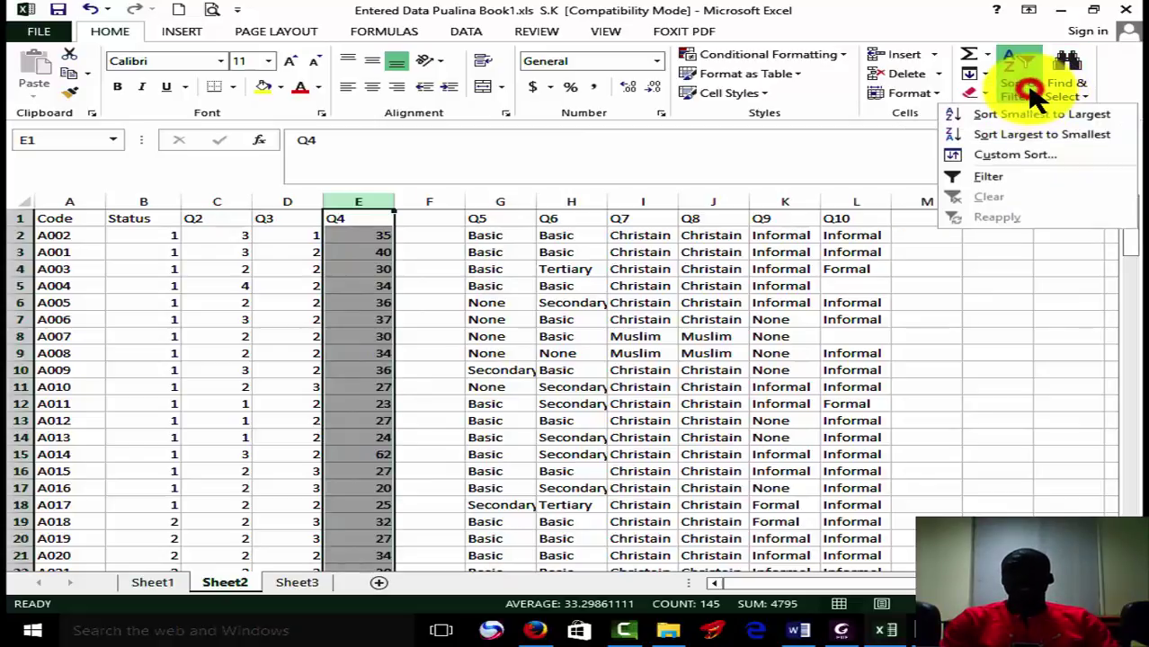
pyautogui.click(1009, 180)
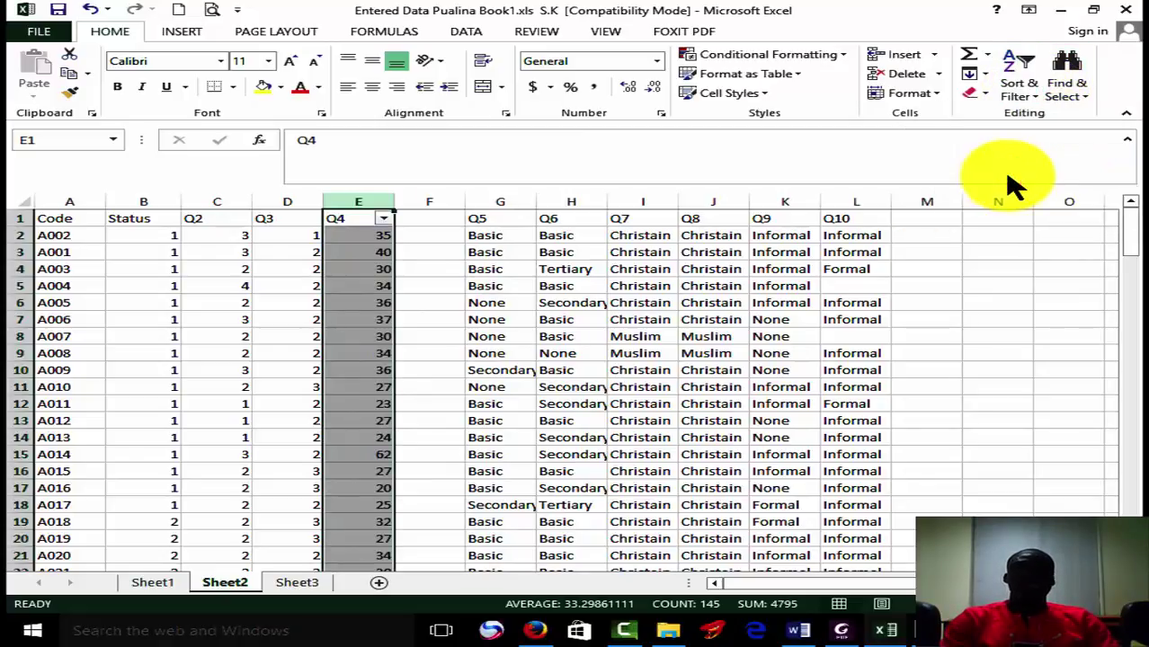
# - Filter the Q4 column with a number filter to show only values less than 20
pyautogui.click(386, 220)
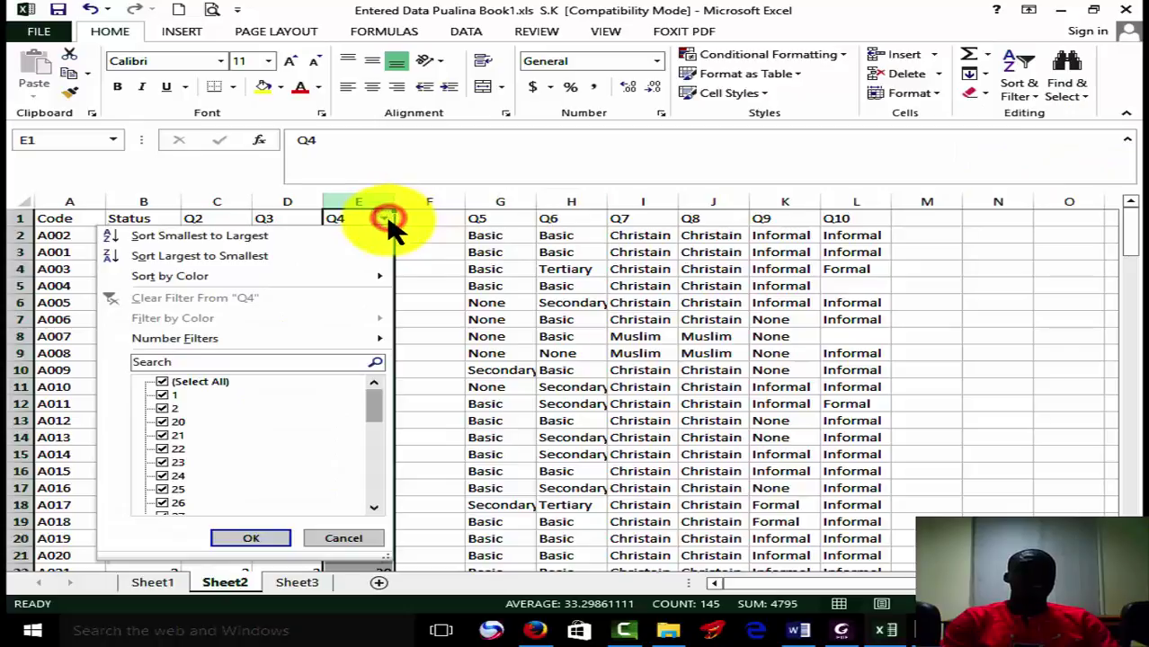
pyautogui.moveTo(338, 335)
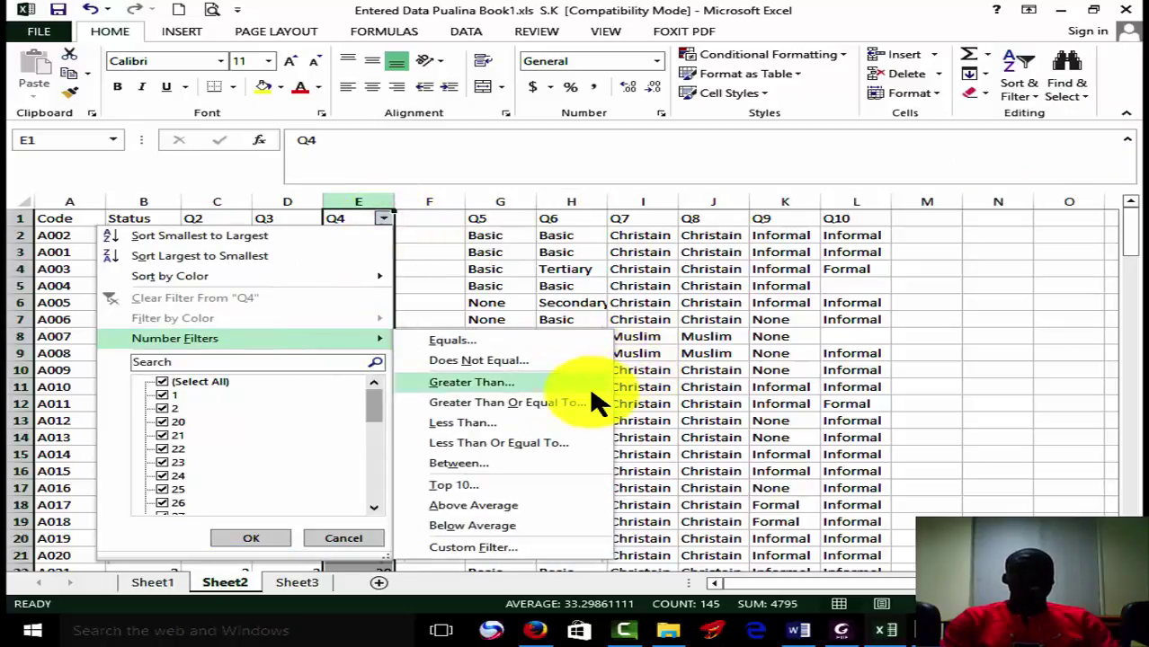
pyautogui.click(536, 427)
pyautogui.write('2')
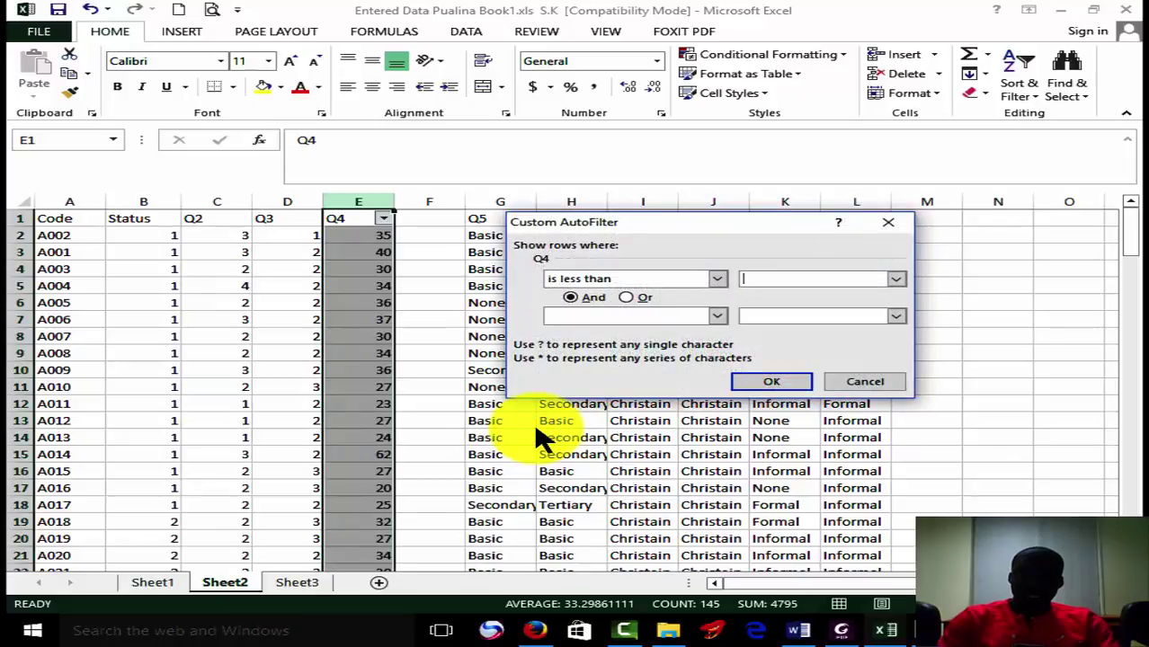
pyautogui.write('0')
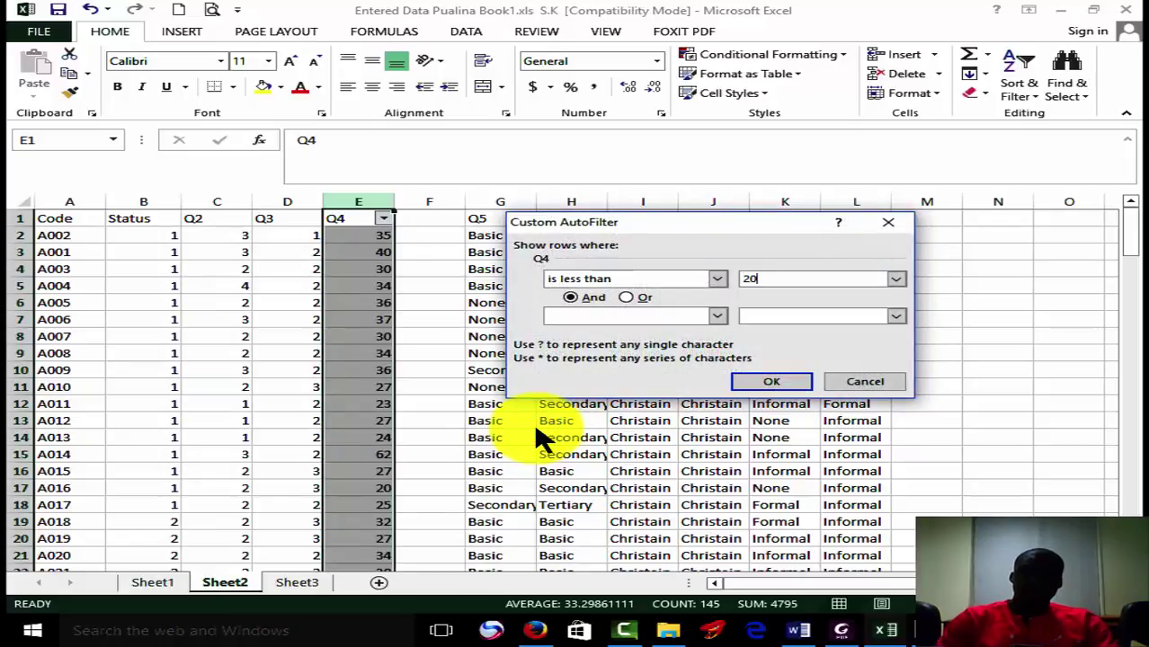
pyautogui.click(773, 386)
pyautogui.click(770, 388)
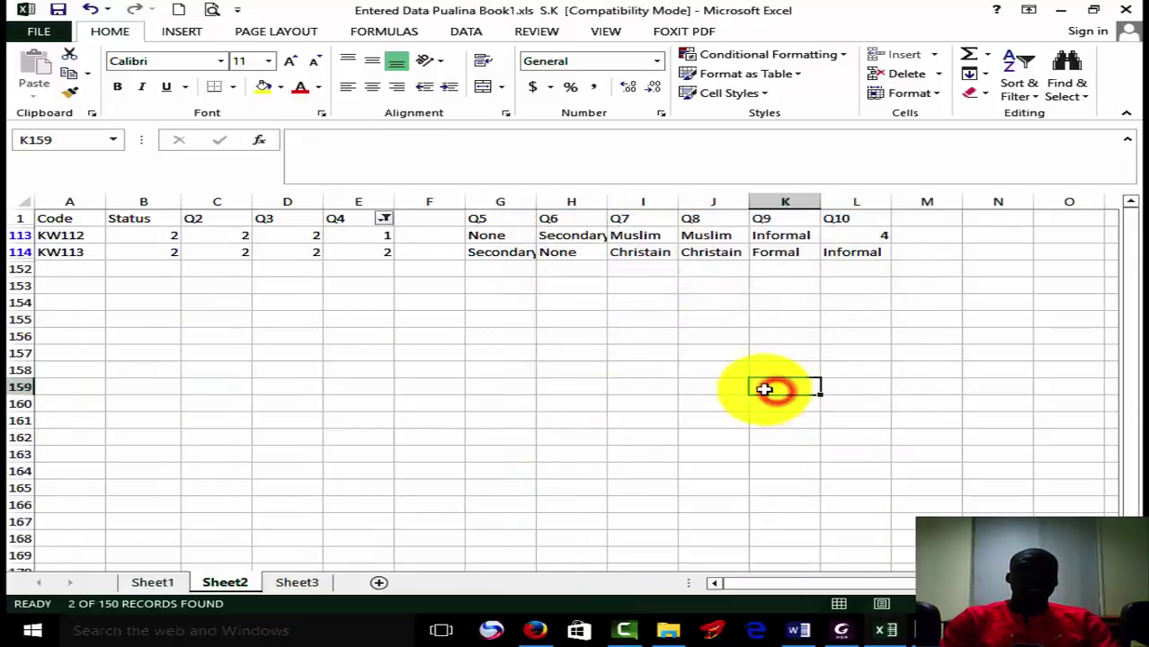
# - Enter 1 in the blank column beside Q4 for both rows shown by the less-than-20 filter
pyautogui.click(433, 230)
pyautogui.write('1')
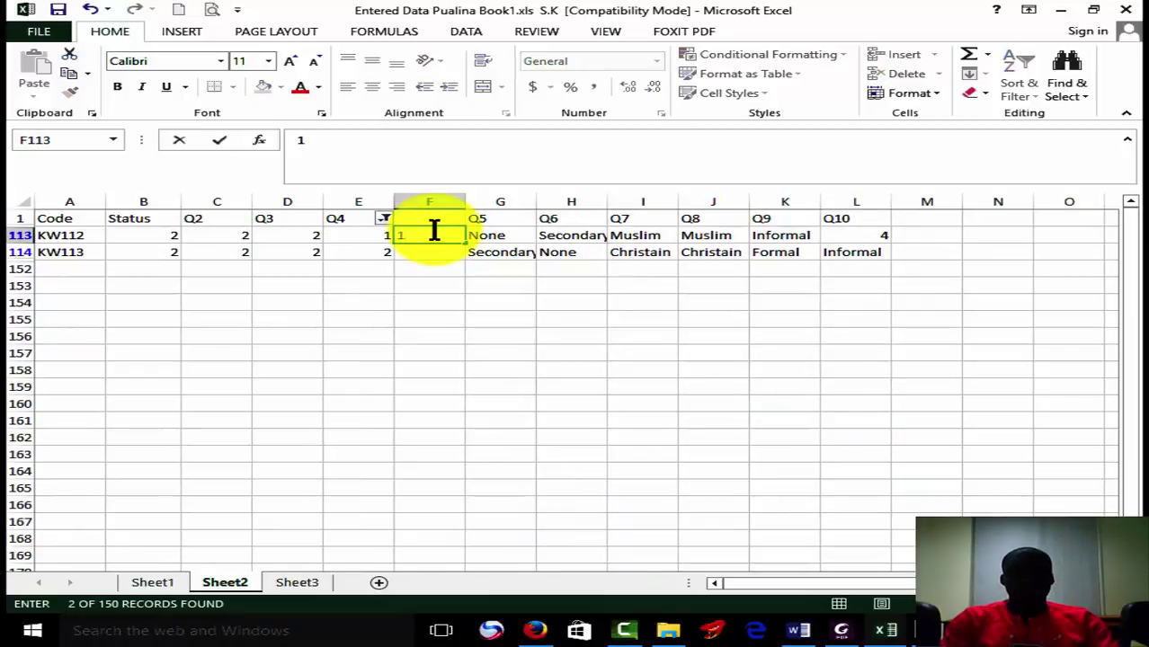
pyautogui.moveTo(468, 242); pyautogui.dragTo(464, 263)
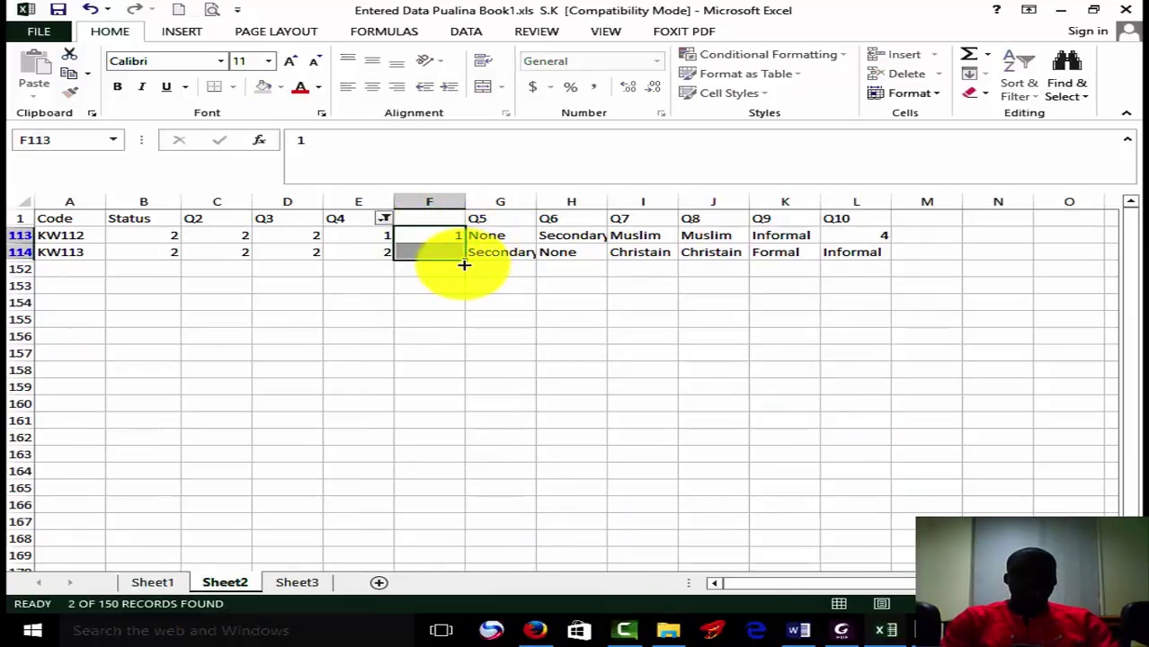
# - Filter Q4 to show only values in the twenties, combining greater than or equal to 20 with an is less than condition
pyautogui.click(385, 220)
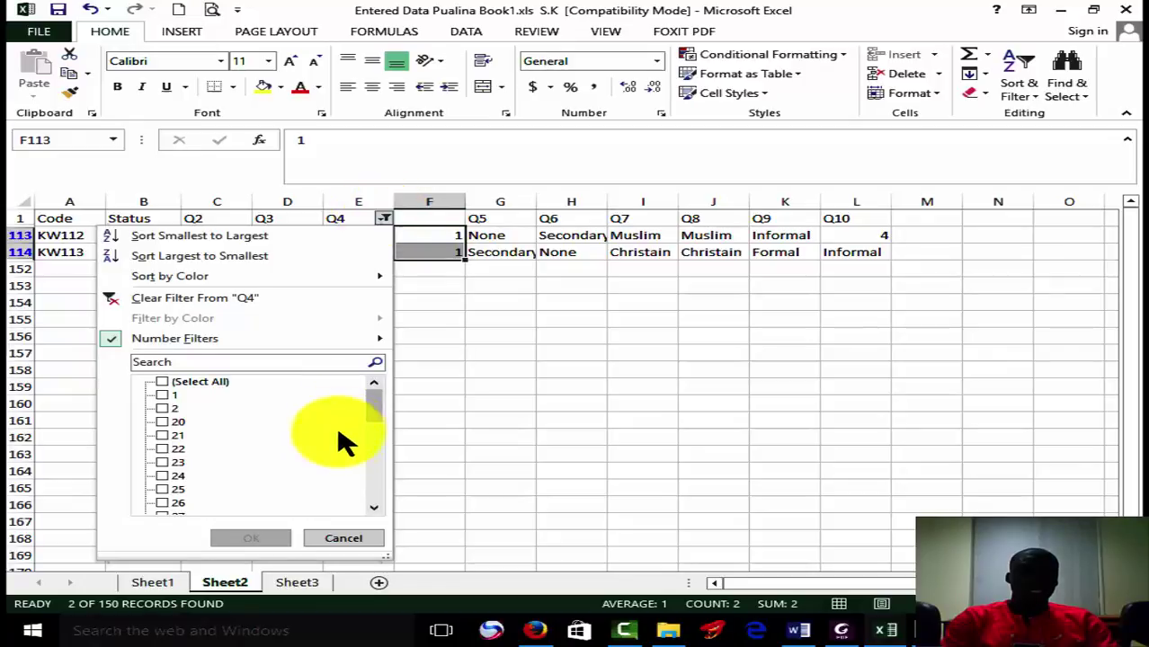
pyautogui.moveTo(363, 338)
pyautogui.click(587, 404)
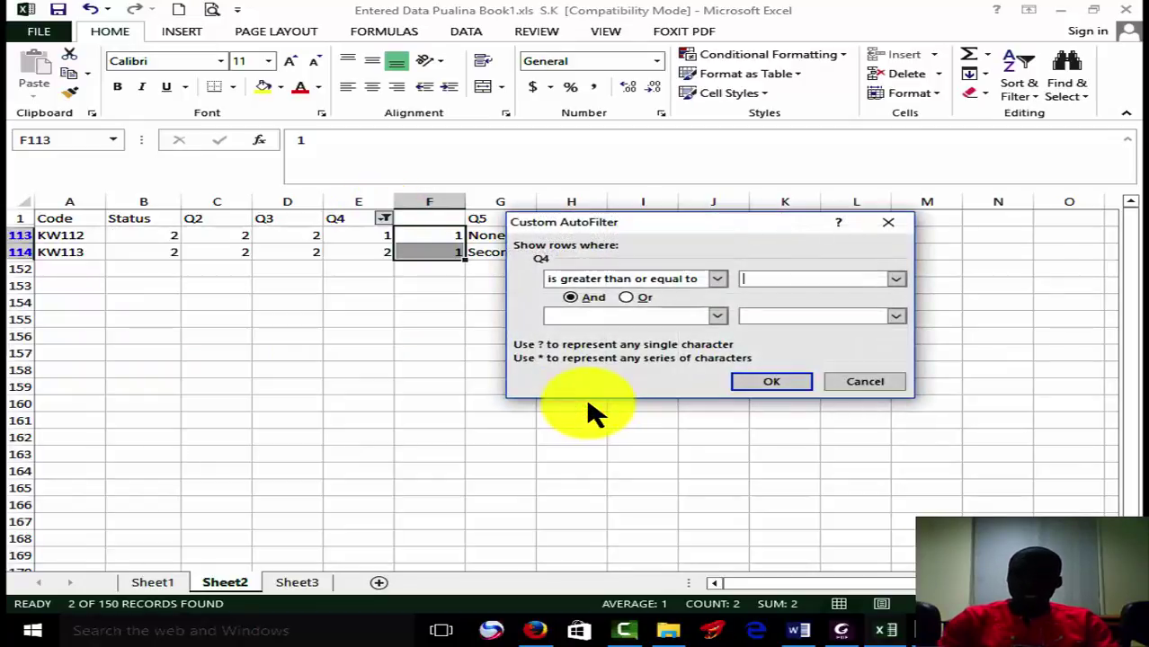
pyautogui.write('20')
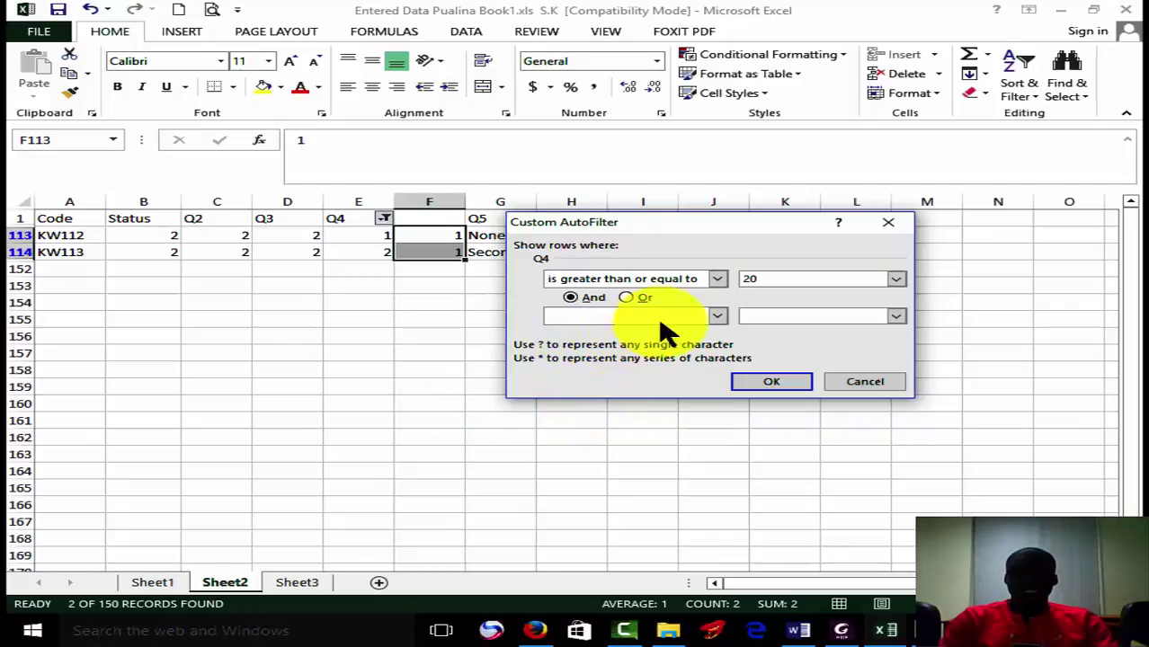
pyautogui.click(718, 317)
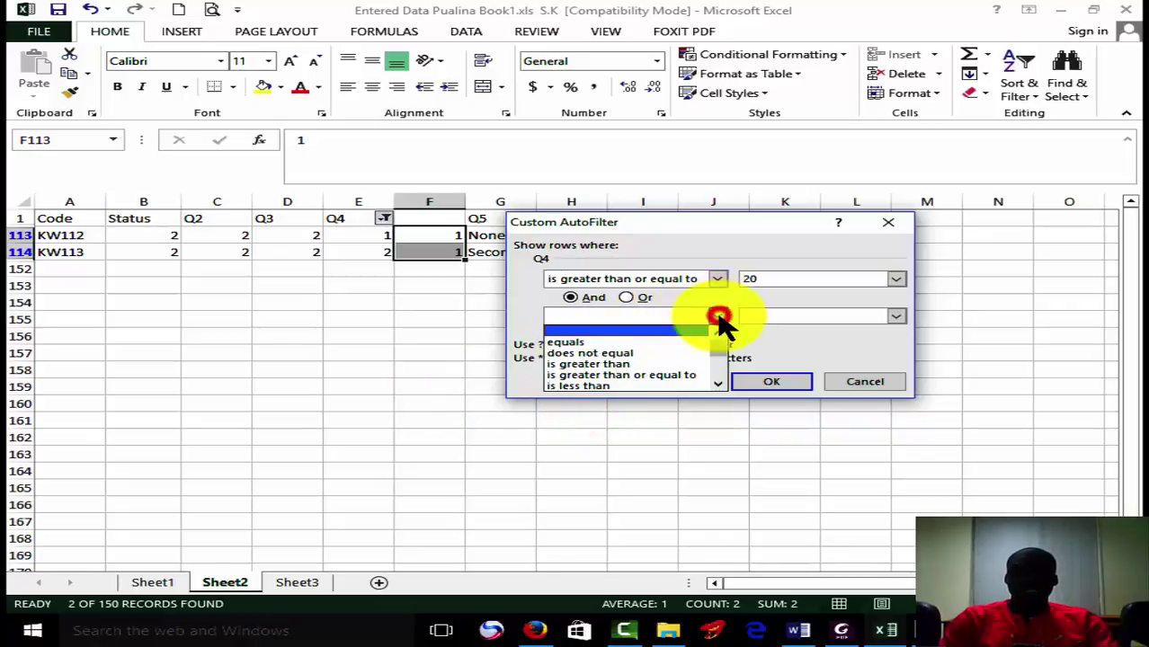
pyautogui.click(670, 387)
pyautogui.click(775, 321)
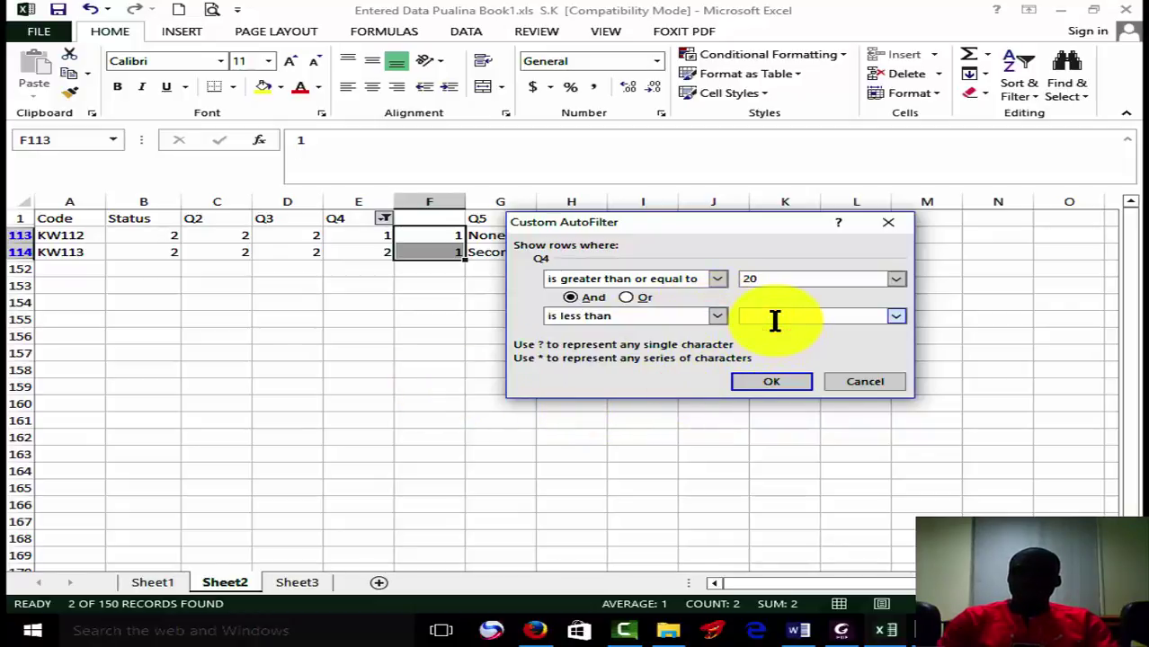
pyautogui.click(774, 383)
# - Enter 2 in the blank column beside Q4 and fill it down all the filtered rows with values in the twenties
pyautogui.click(439, 234)
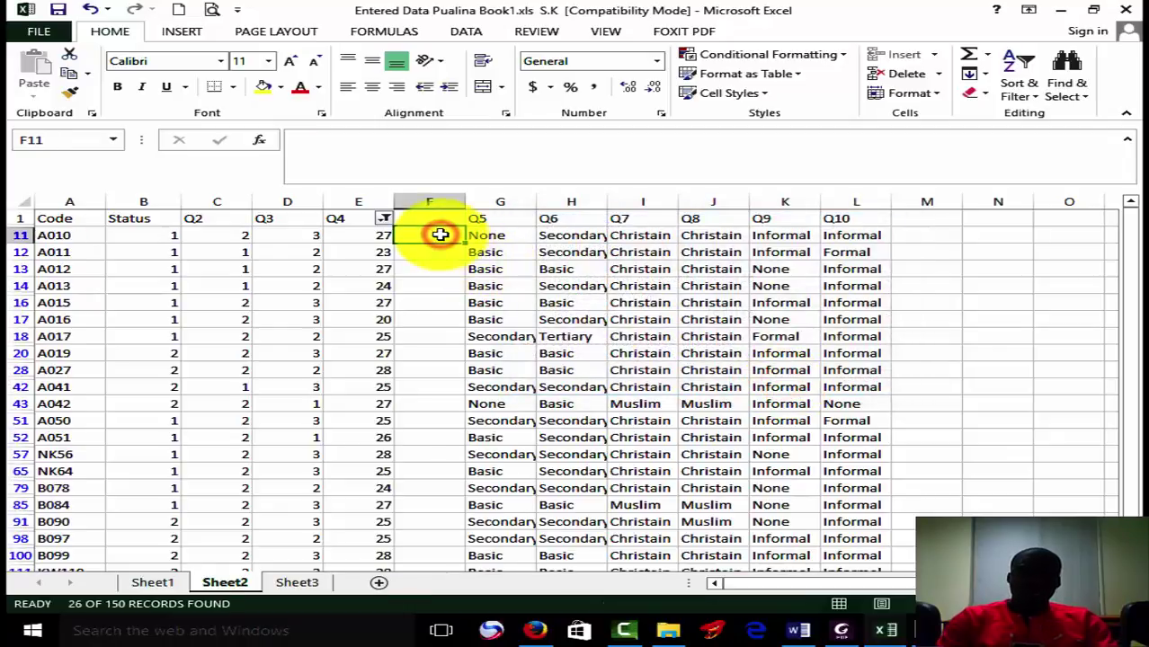
pyautogui.write('2')
pyautogui.moveTo(467, 243); pyautogui.dragTo(431, 539)
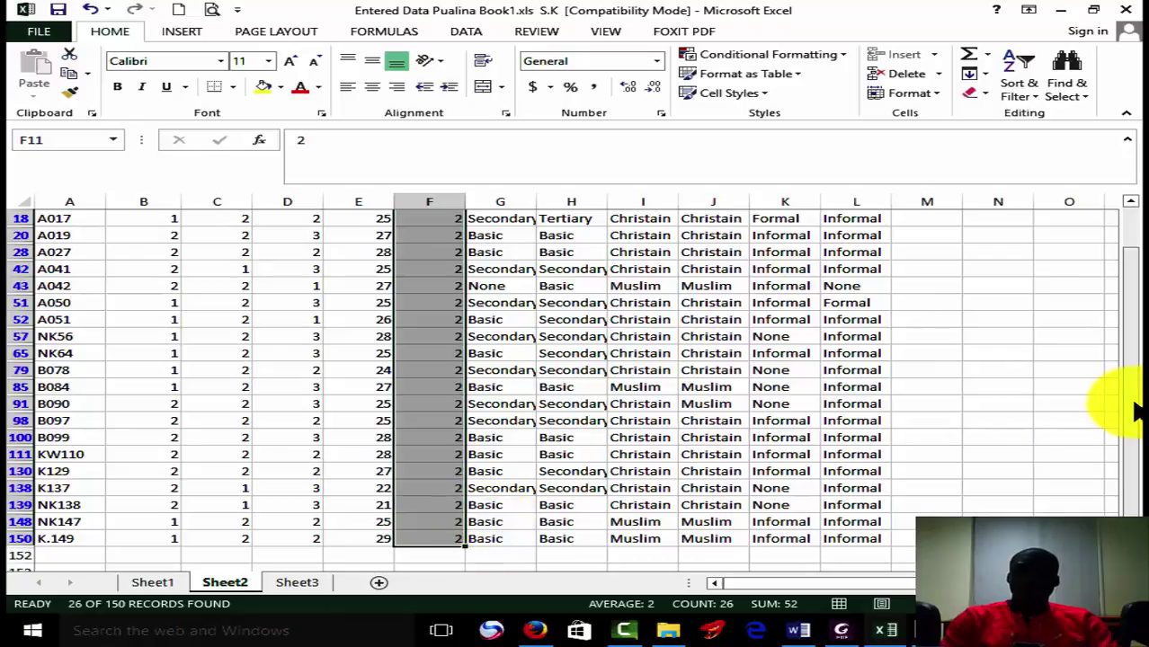
# - Filter the Q4 column to show only values greater than or equal to 30 and less than 40
pyautogui.moveTo(1135, 364); pyautogui.dragTo(1134, 211)
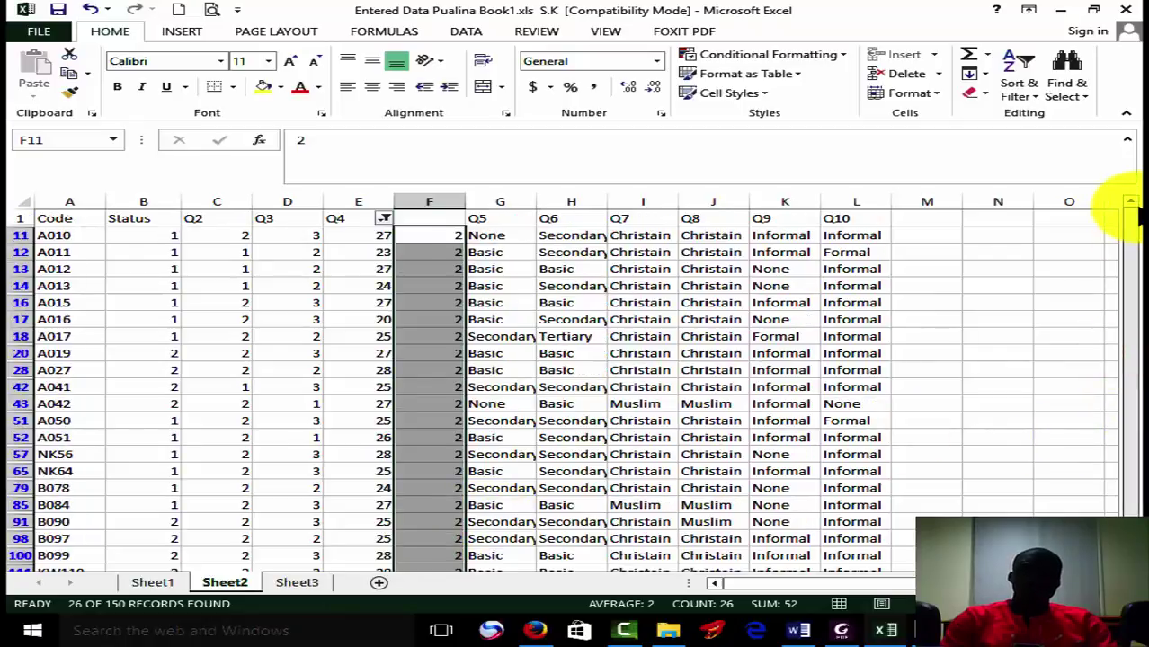
pyautogui.click(384, 219)
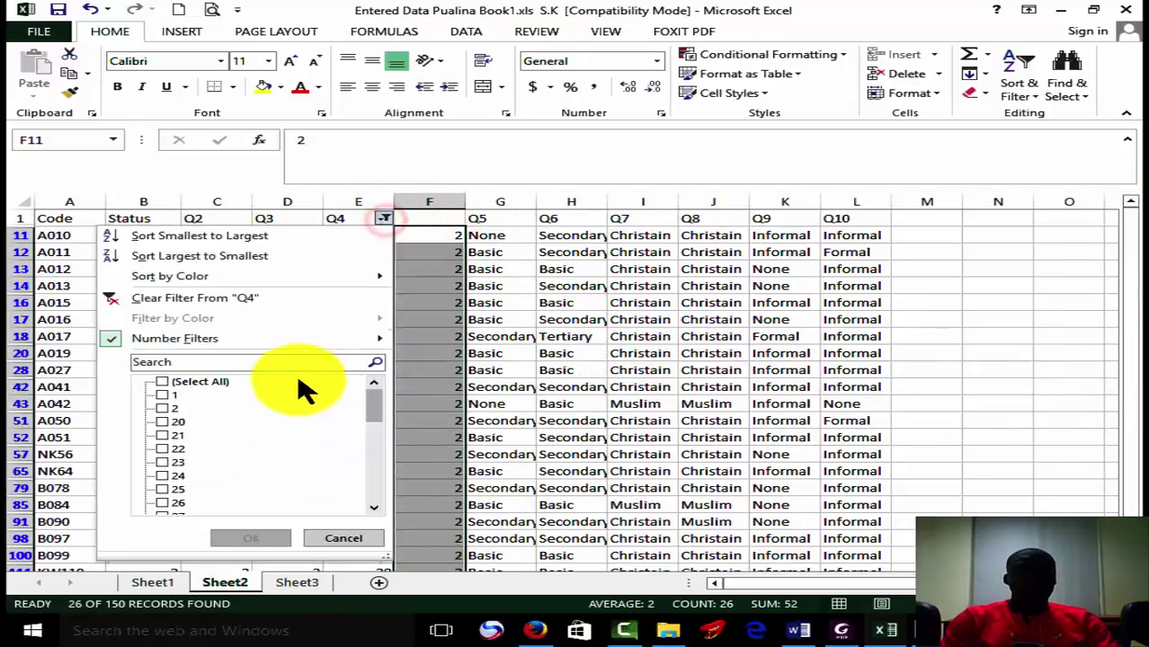
pyautogui.moveTo(309, 348)
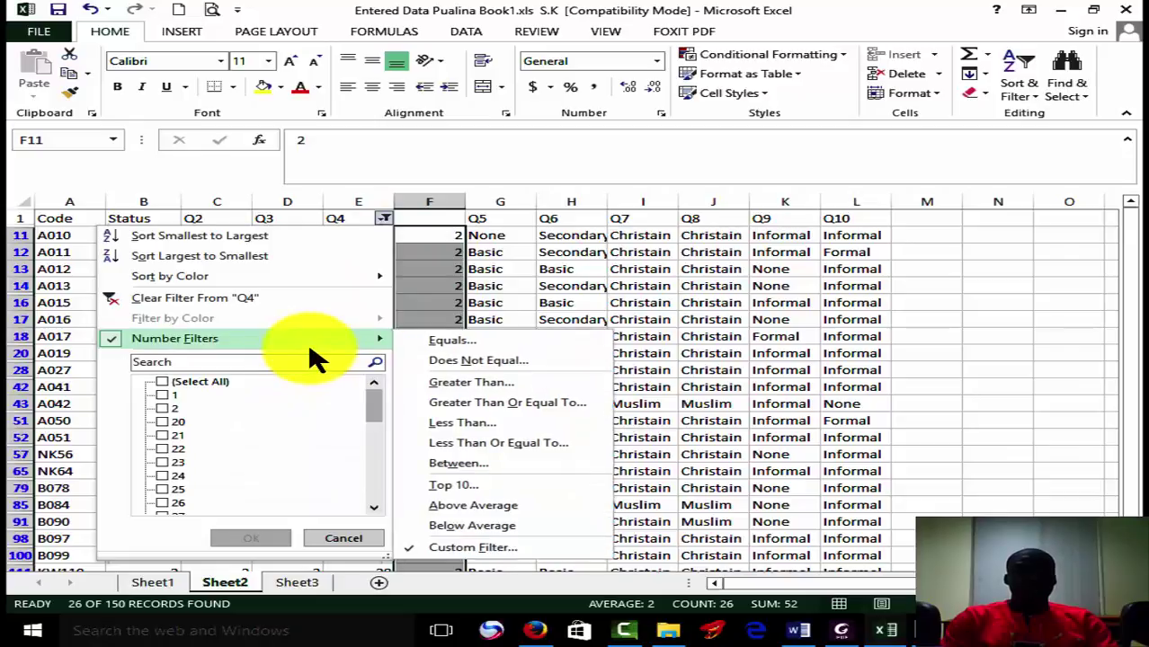
pyautogui.click(557, 403)
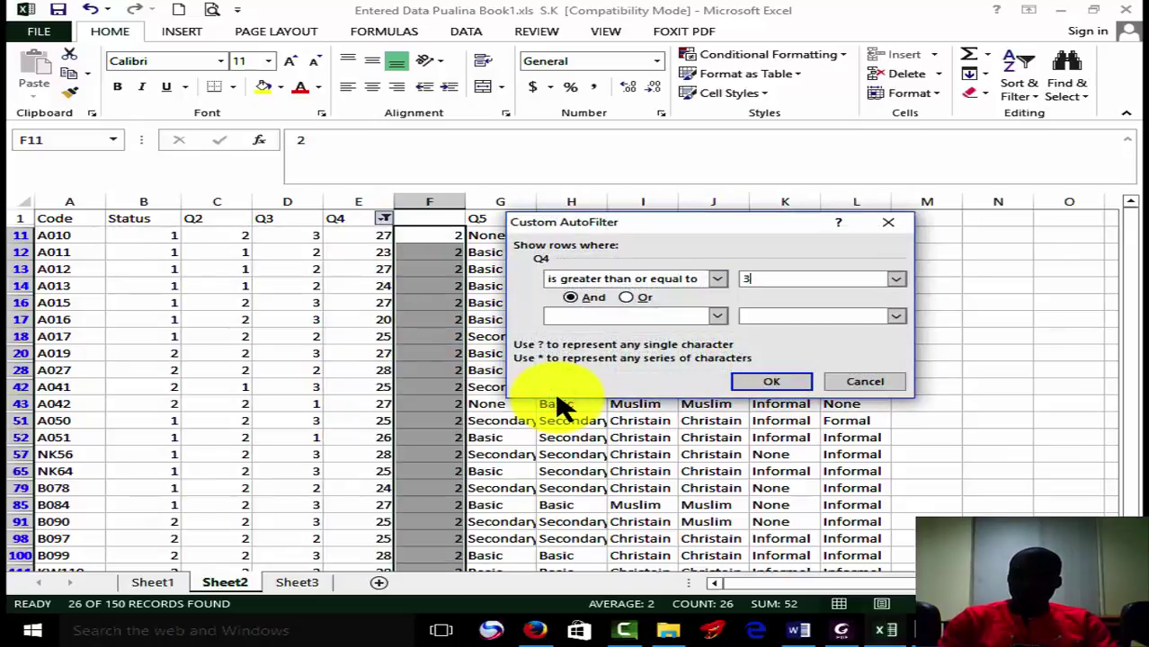
pyautogui.click(716, 317)
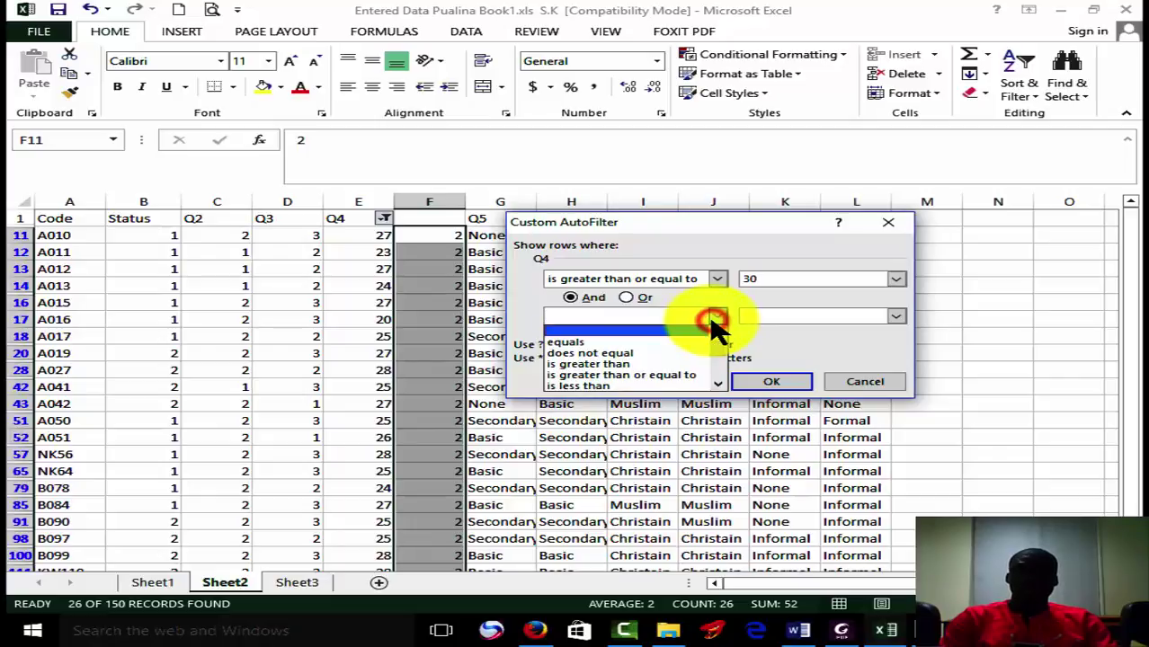
pyautogui.click(621, 386)
pyautogui.click(792, 316)
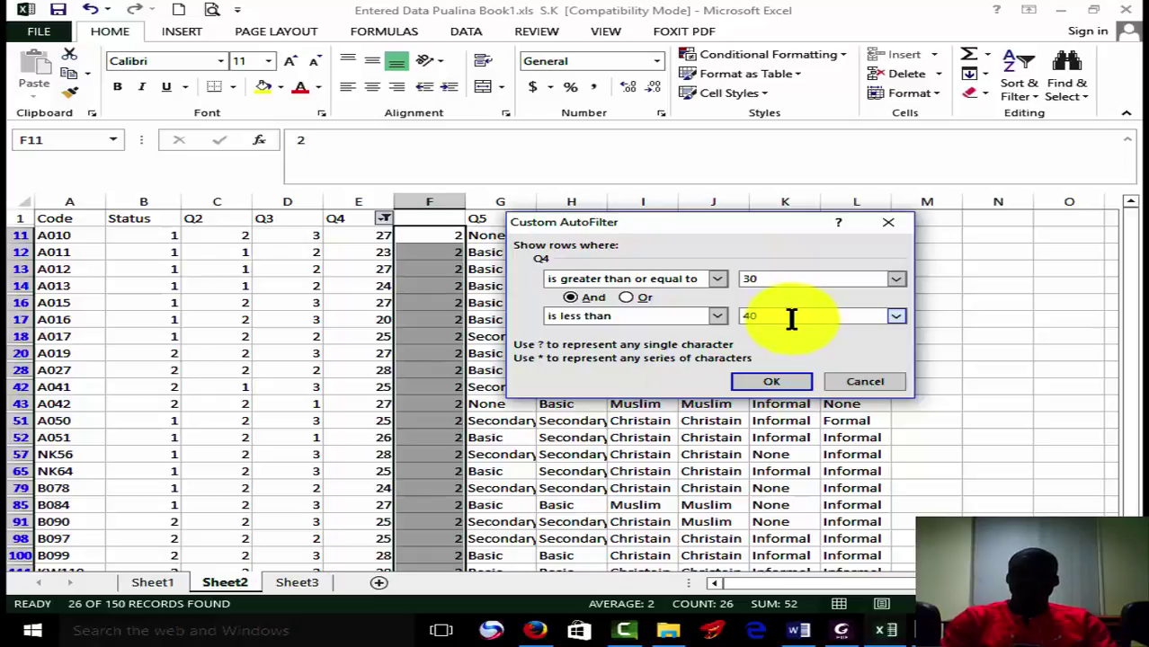
pyautogui.click(779, 382)
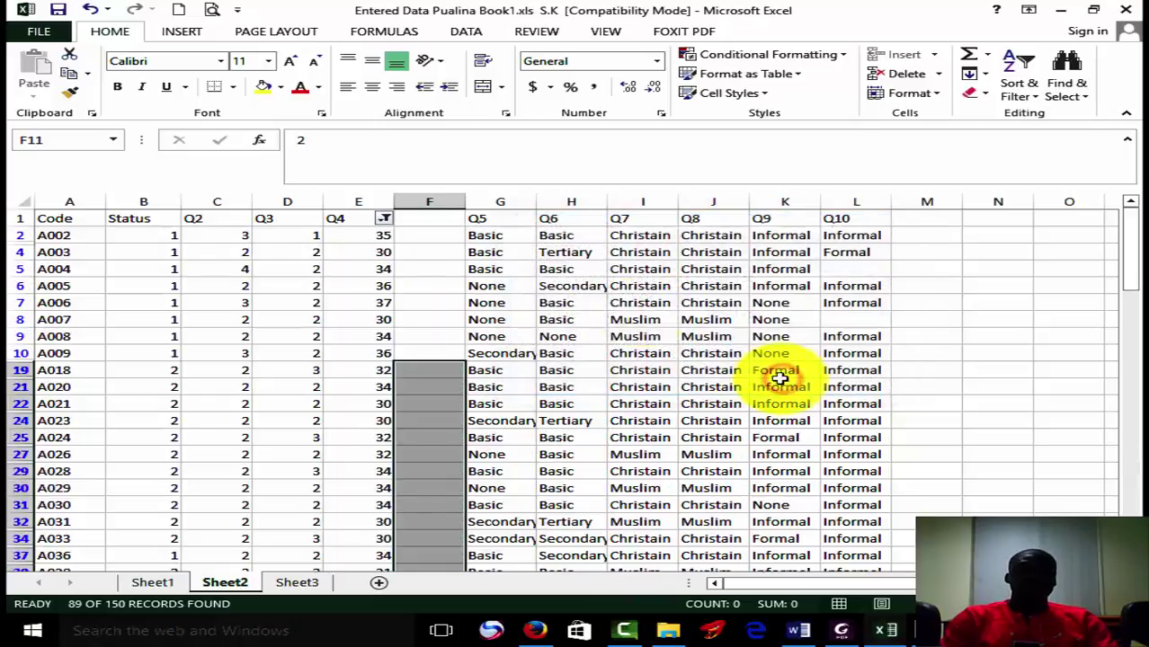
# - Enter 3 in the coding column beside Q4 and fill it down all the filtered rows with values from 30 to under 40
pyautogui.click(455, 239)
pyautogui.write('3')
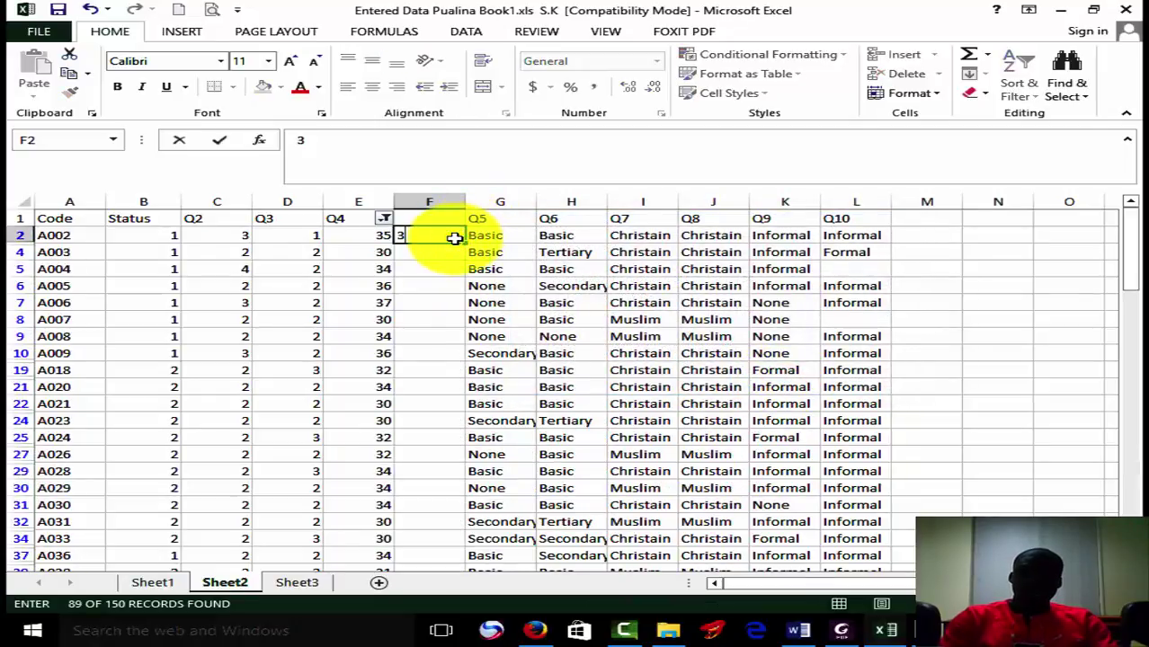
pyautogui.moveTo(469, 243); pyautogui.dragTo(442, 504)
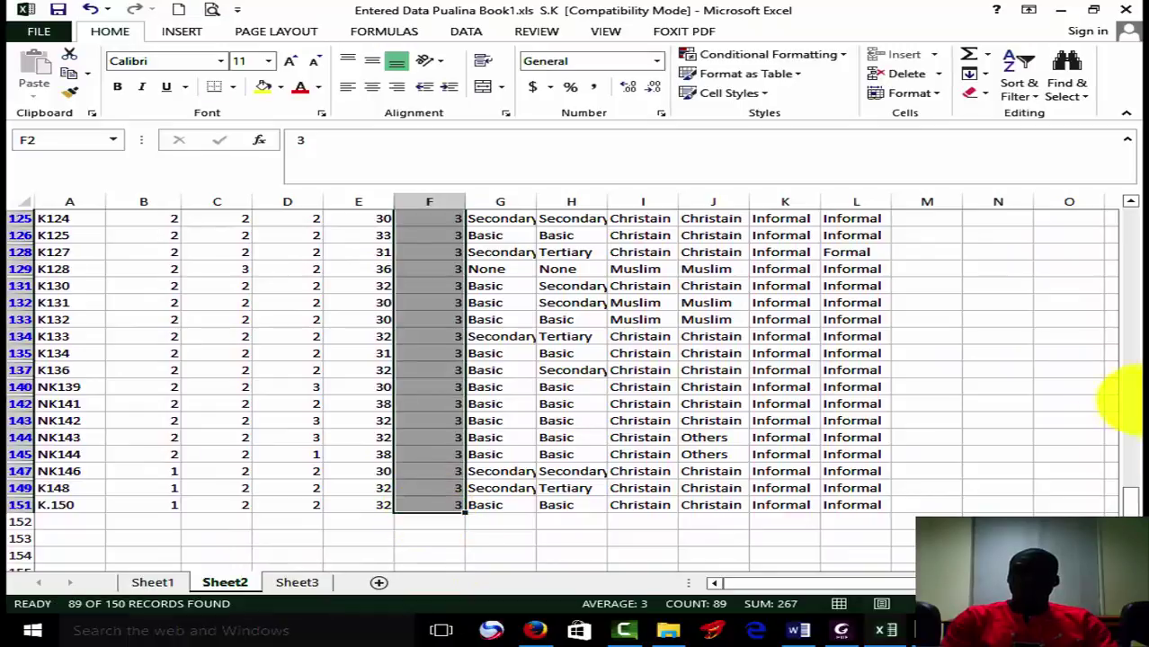
# - Filter the Q4 column to show only values greater than or equal to 40
pyautogui.moveTo(1129, 491); pyautogui.dragTo(1122, 183)
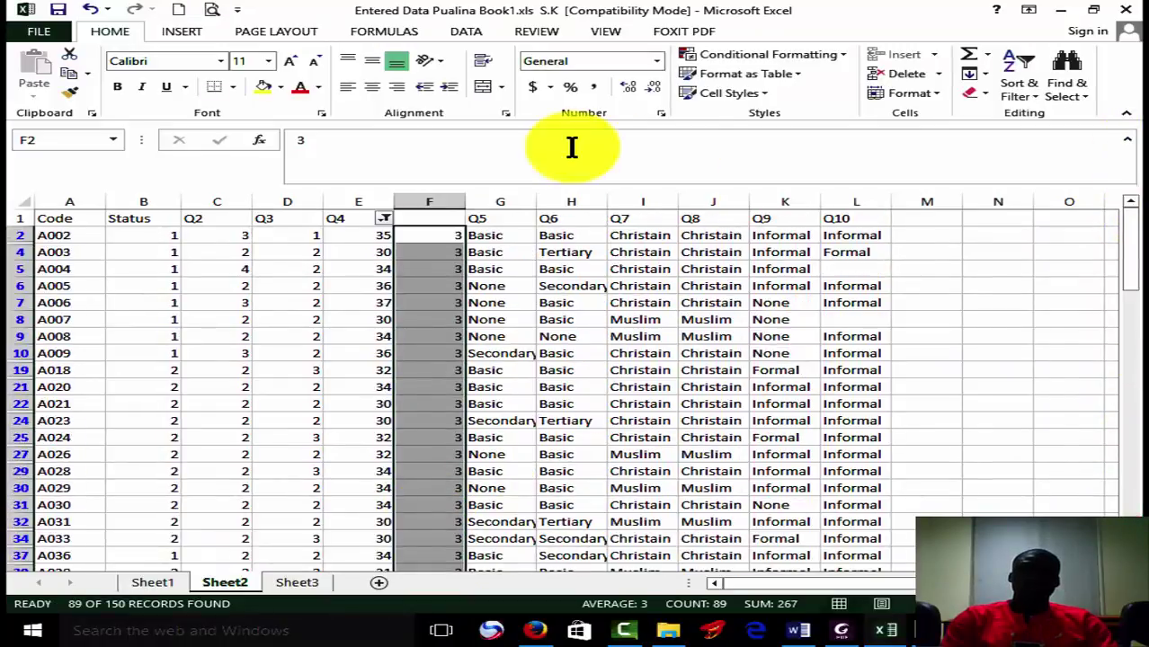
pyautogui.click(384, 219)
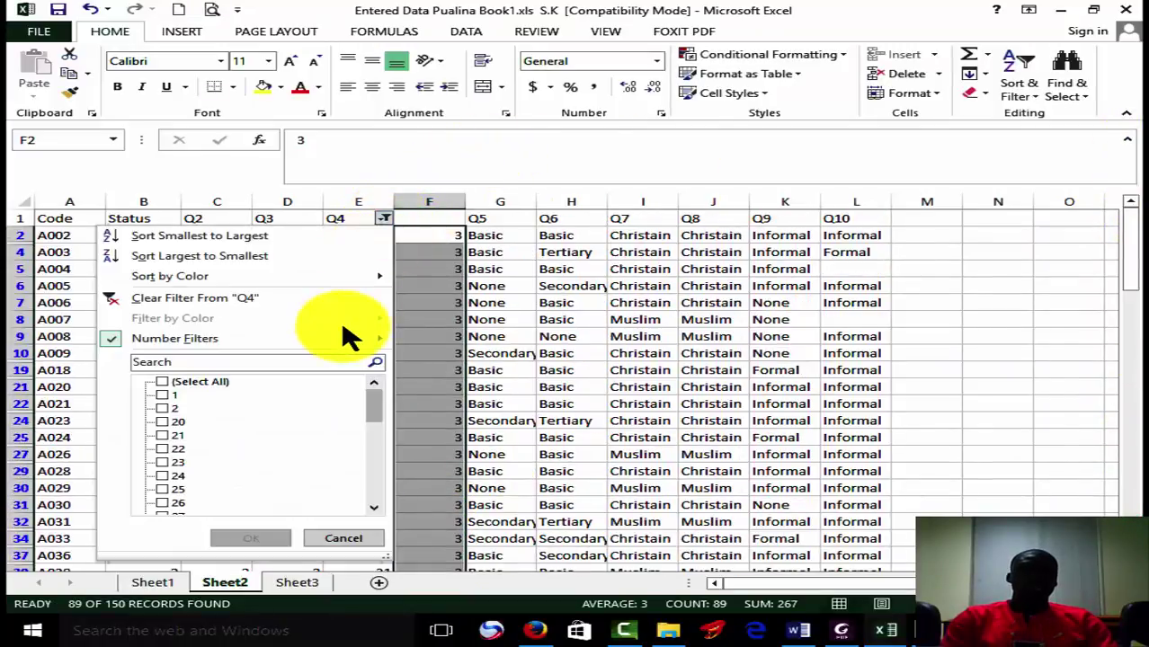
pyautogui.moveTo(357, 346)
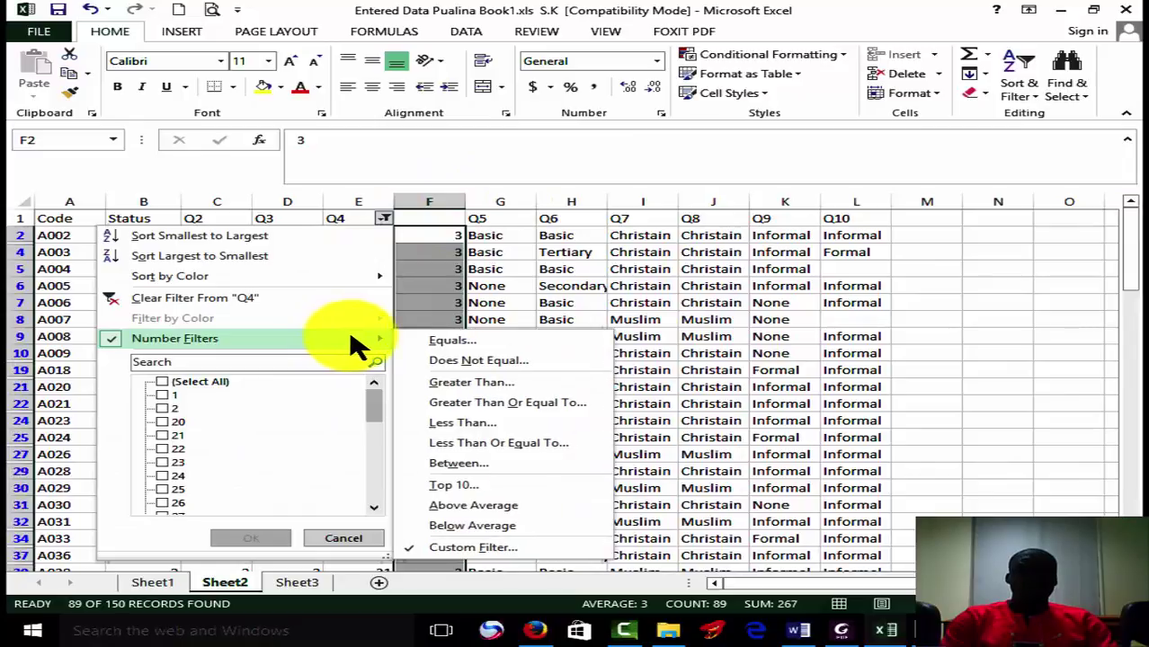
pyautogui.click(508, 403)
pyautogui.write('40')
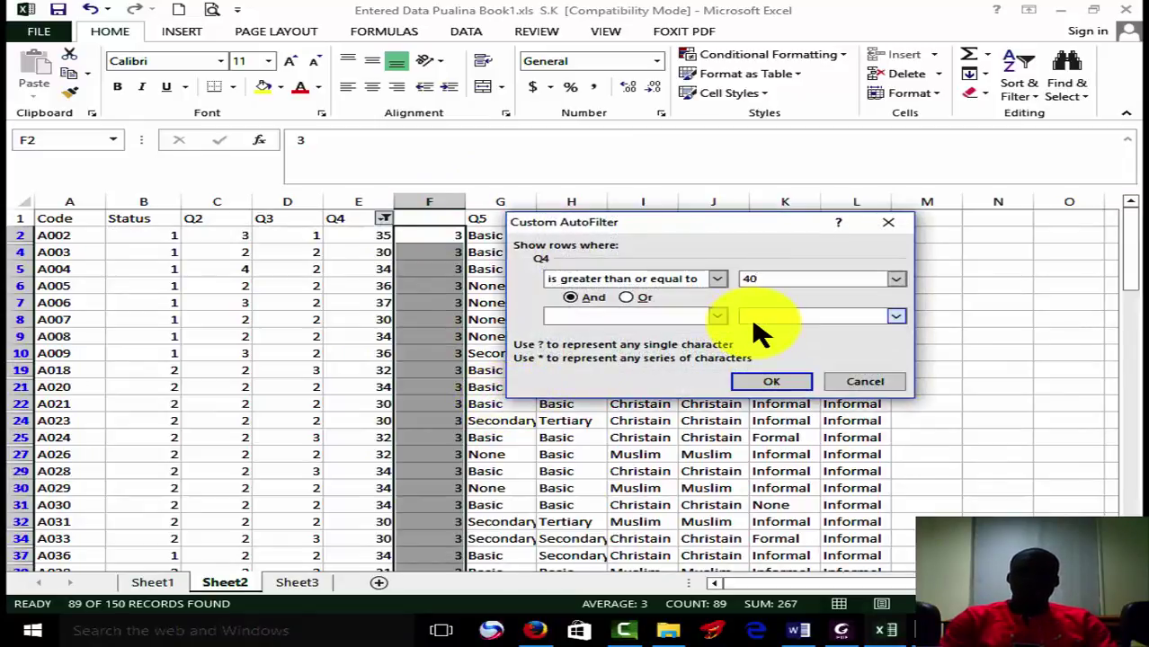
pyautogui.click(801, 384)
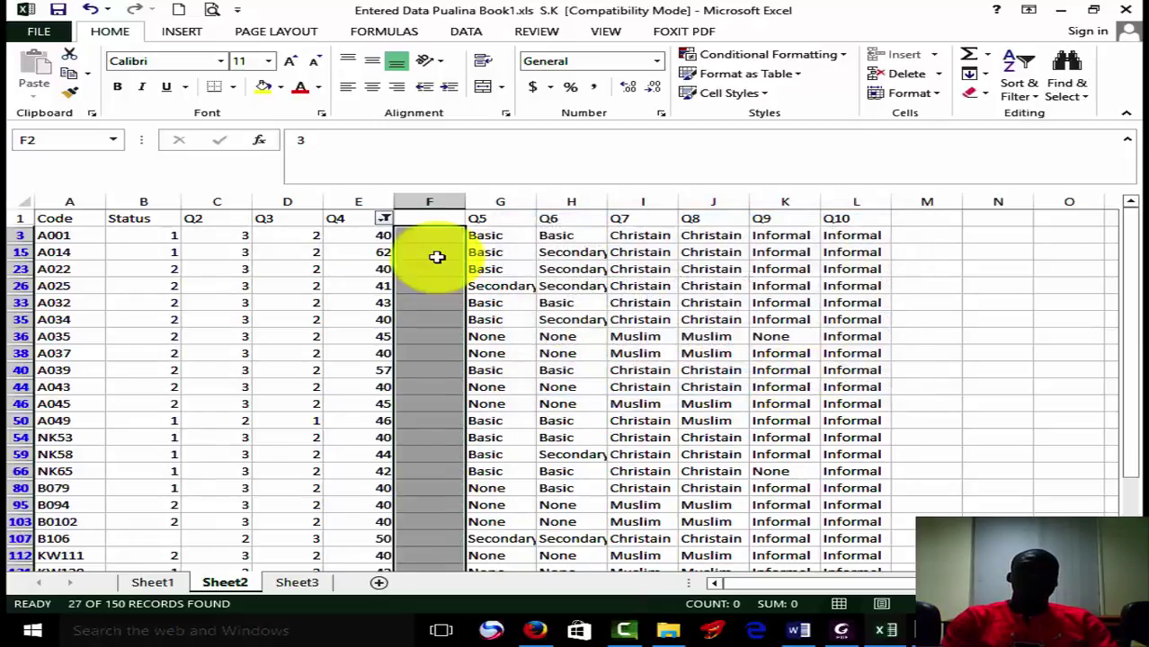
# - Enter 4 in the coding column beside Q4 and fill it down all the filtered rows with values of 40 or more
pyautogui.click(432, 241)
pyautogui.write('4')
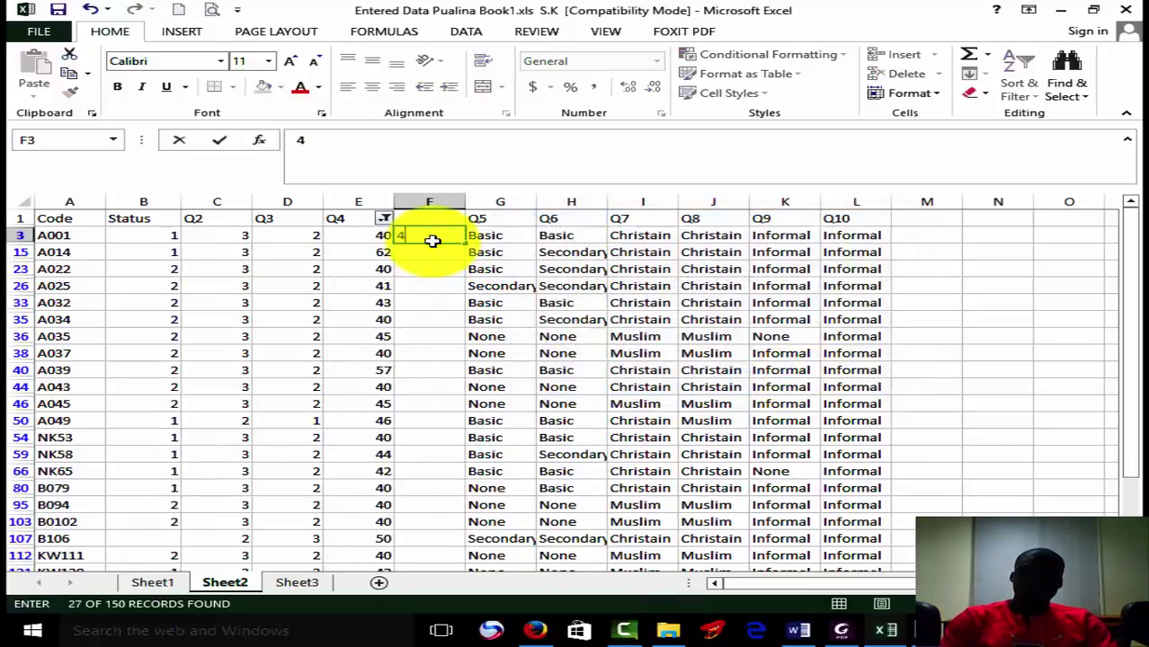
pyautogui.moveTo(467, 241); pyautogui.dragTo(442, 527)
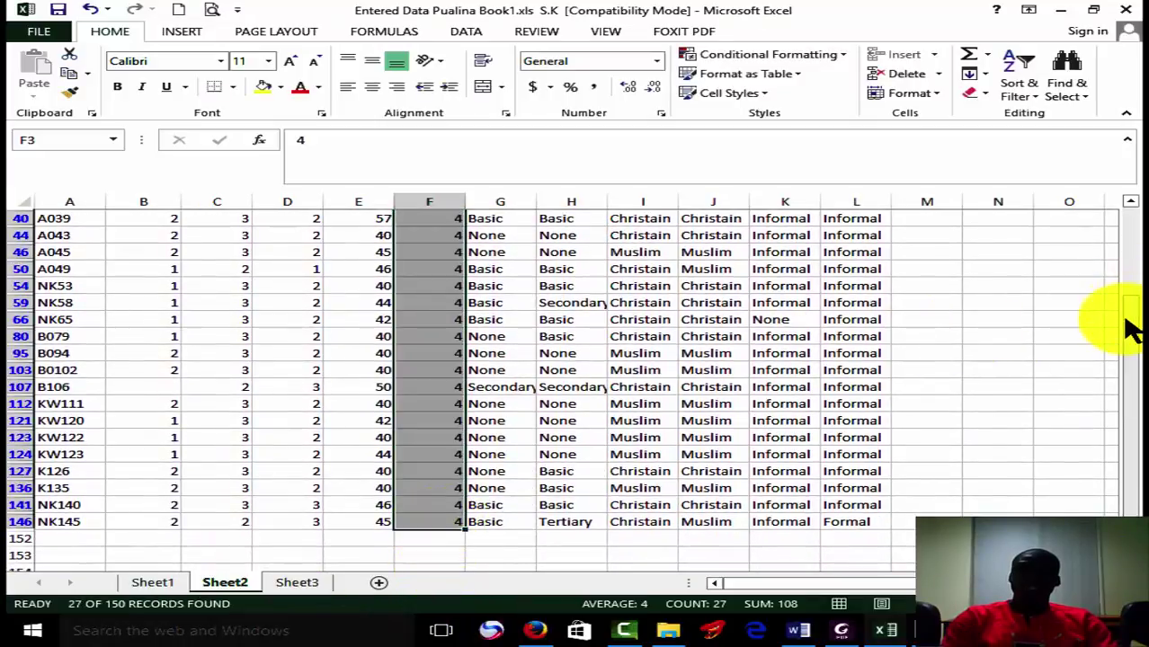
# - Clear the Q4 filter so that all questionnaire rows are displayed again
pyautogui.moveTo(1135, 330); pyautogui.dragTo(1129, 319)
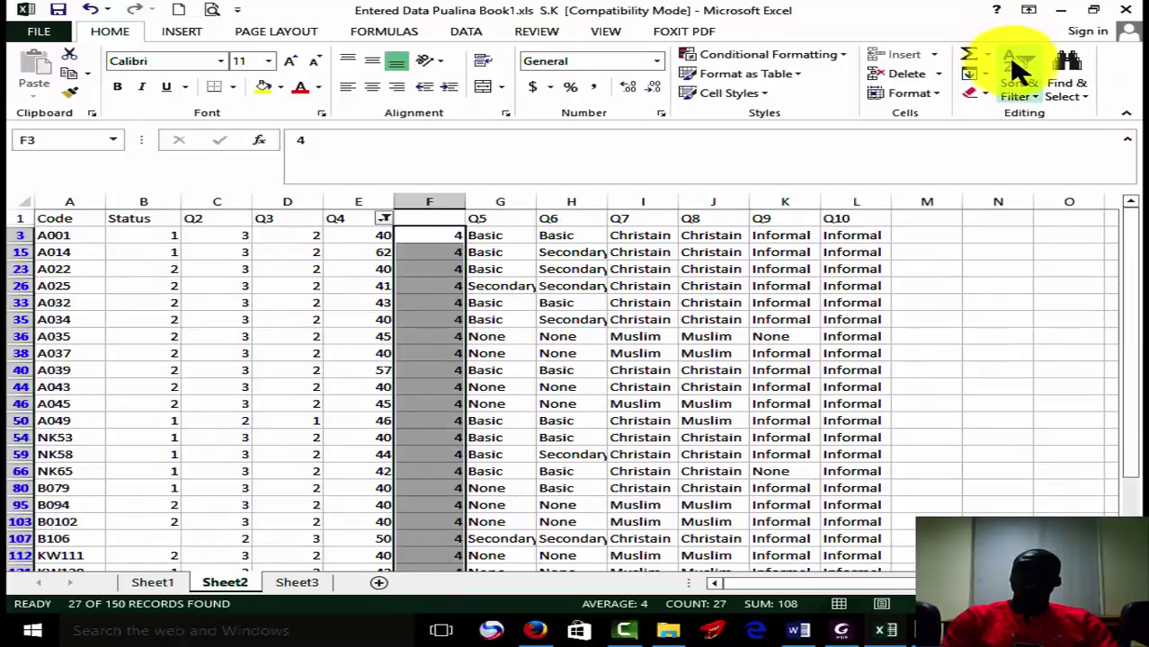
pyautogui.click(1021, 85)
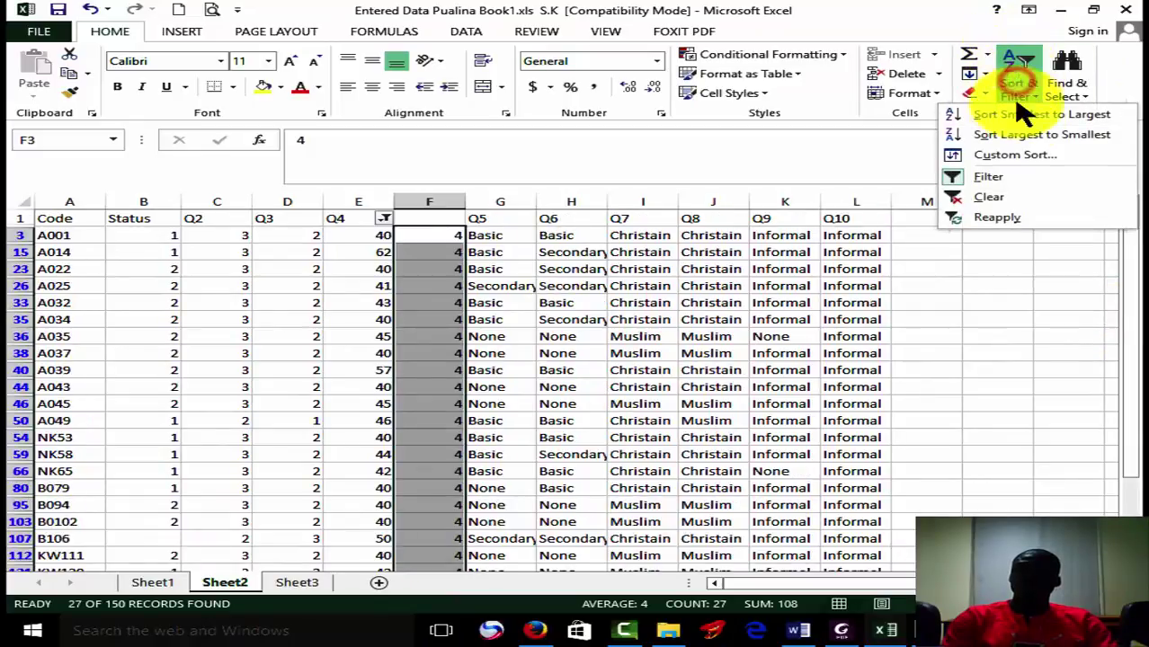
pyautogui.click(999, 198)
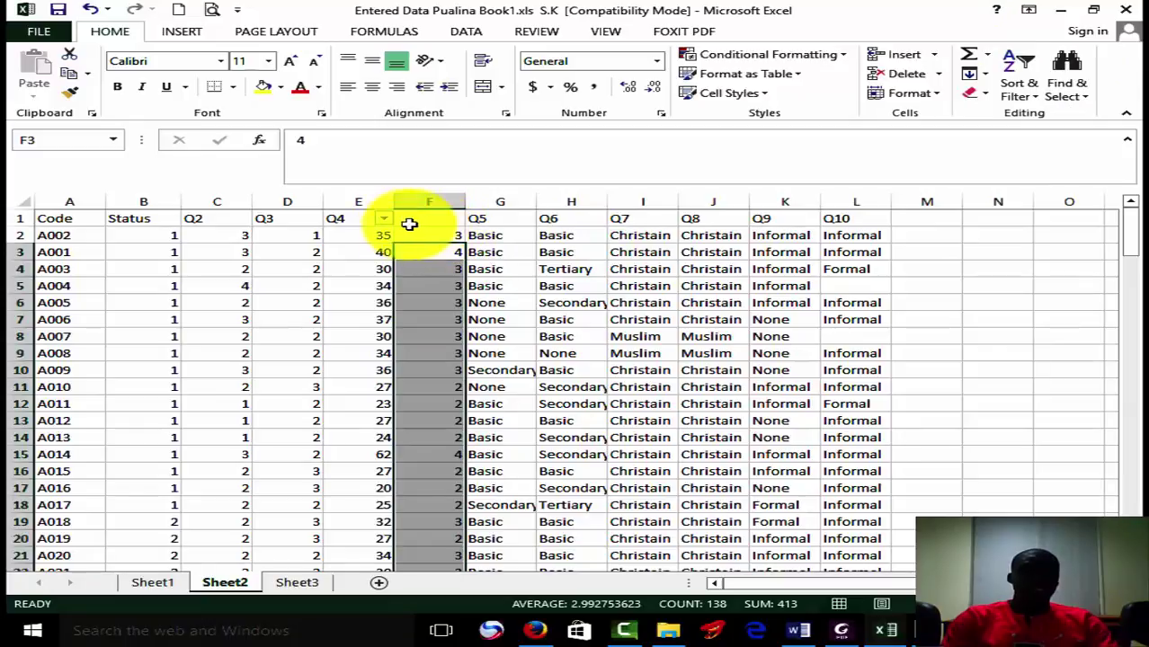
# - Copy the Q4 header onto the adjacent coding column and delete the original column of uncoded Q4 values
pyautogui.click(348, 220)
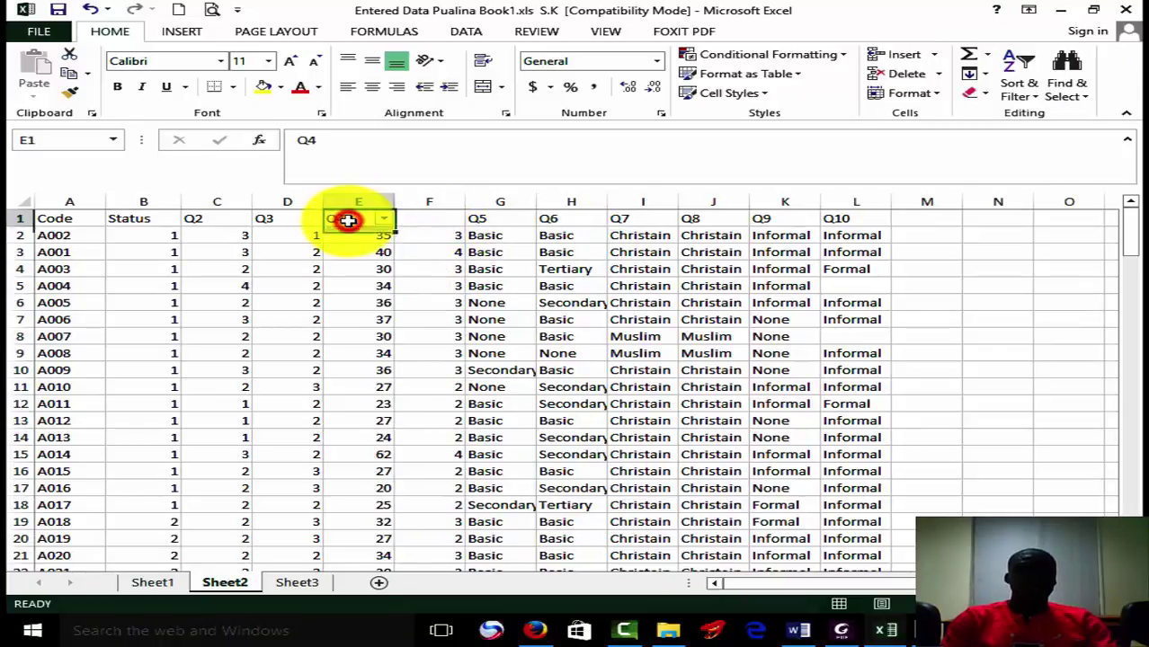
pyautogui.hotkey('ctrl', 'c')
pyautogui.click(417, 215)
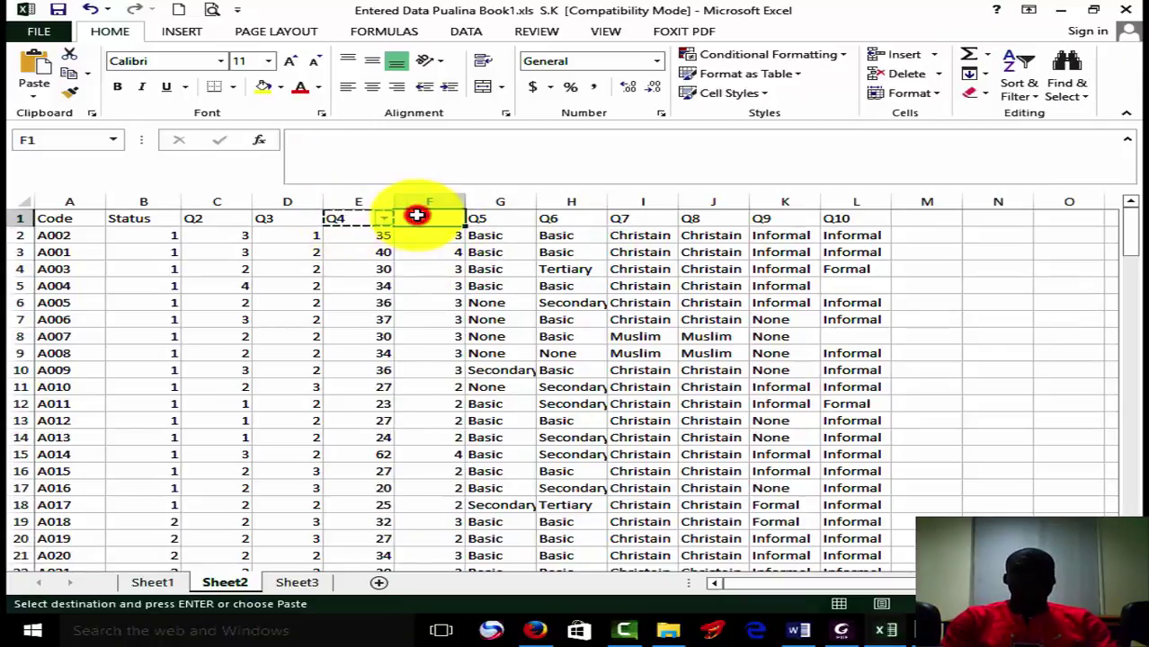
pyautogui.click(367, 198)
pyautogui.rightClick(367, 198)
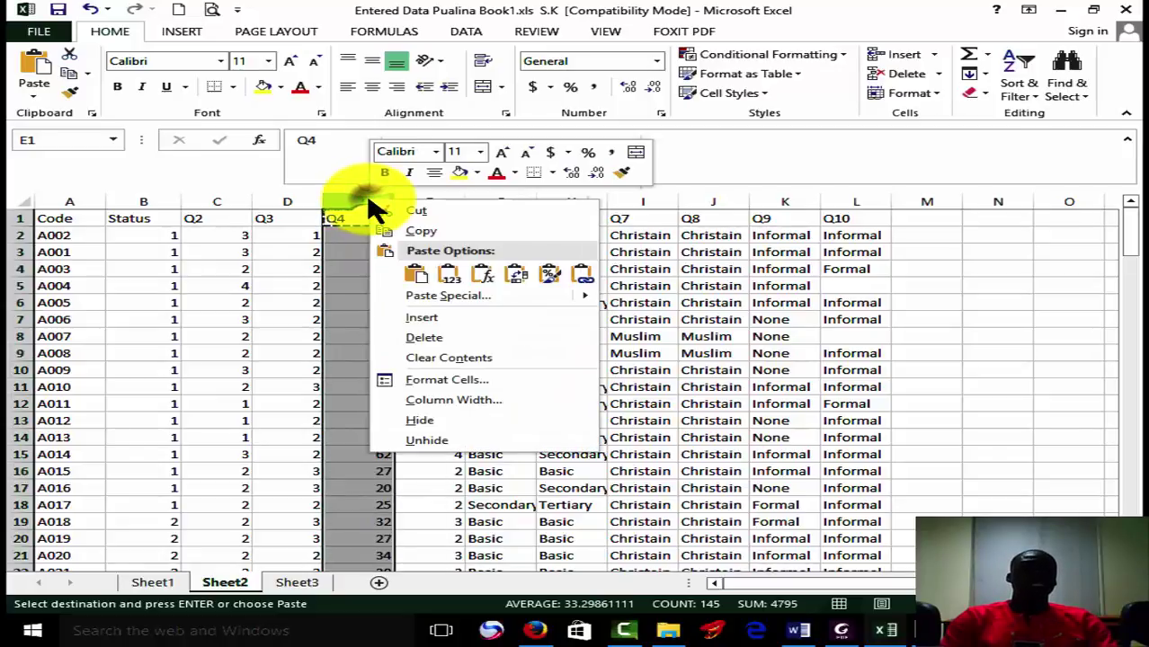
pyautogui.click(445, 336)
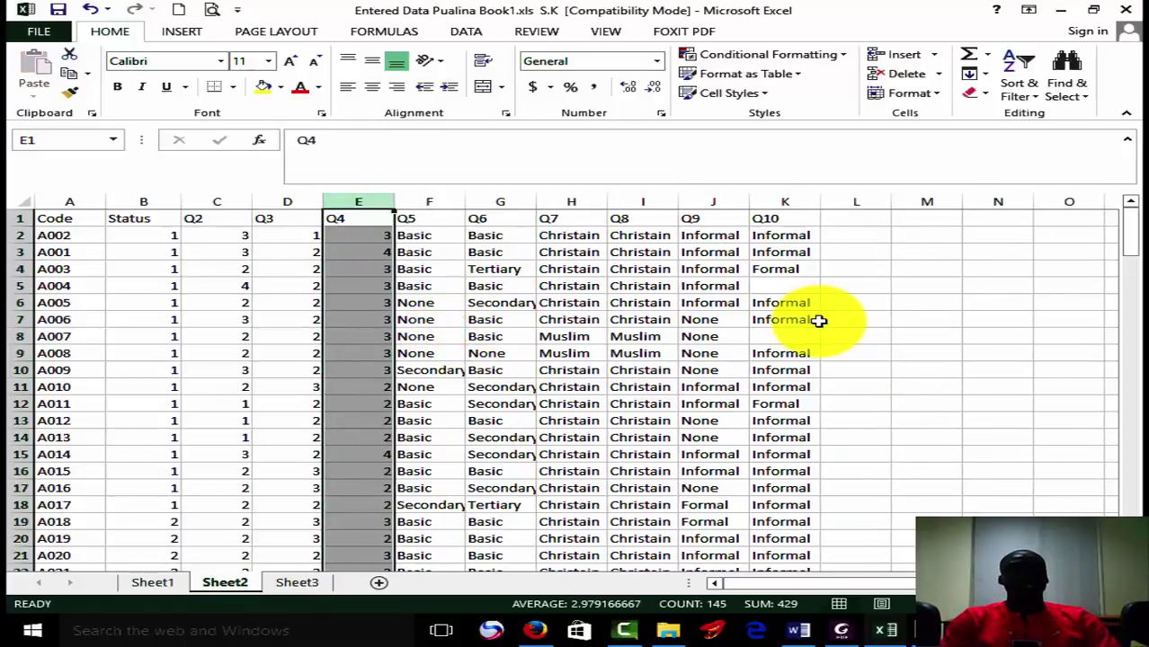
# - Replace every None entry in the sheet with 1 using Find and Replace
pyautogui.click(425, 236)
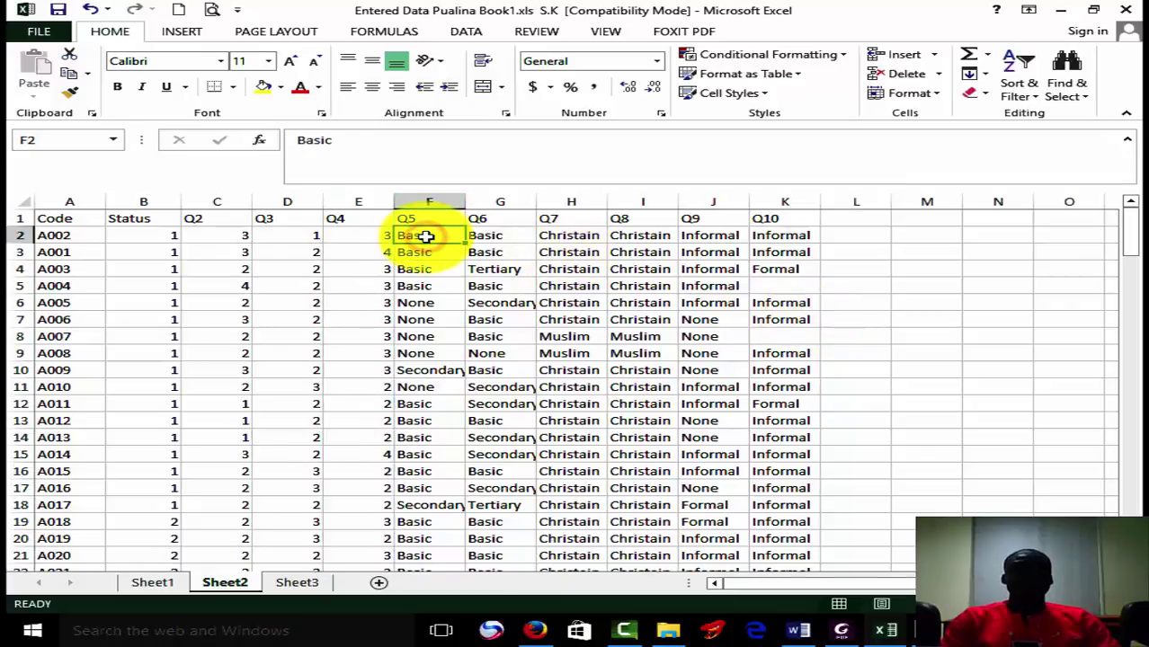
pyautogui.click(1064, 99)
pyautogui.click(1038, 137)
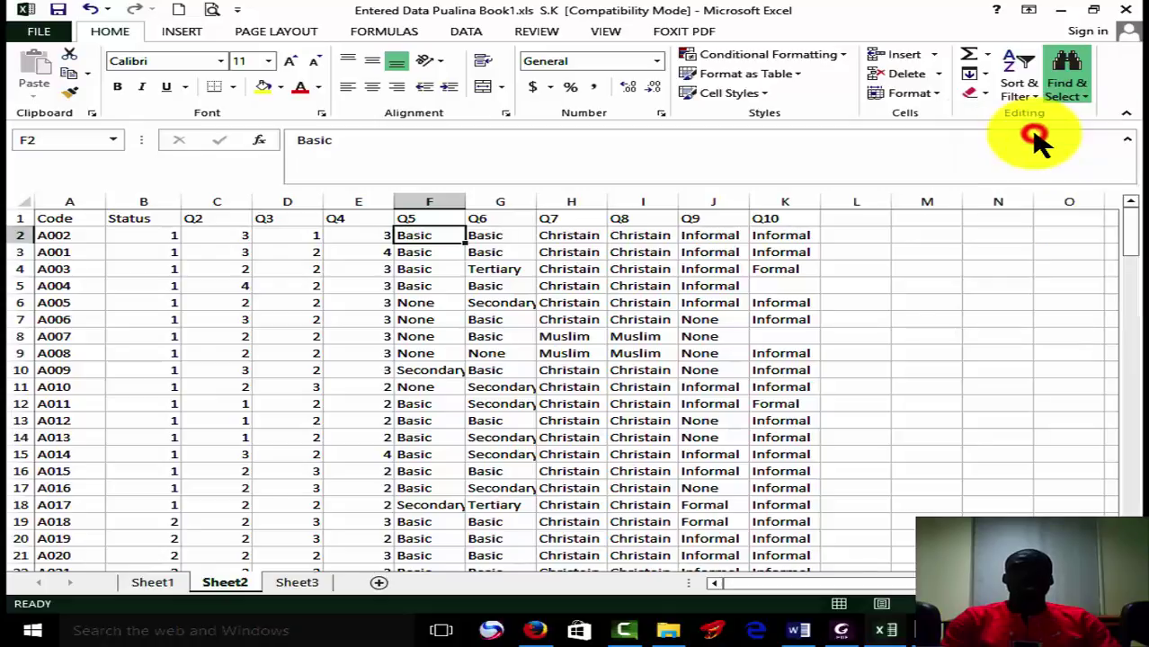
pyautogui.click(422, 300)
pyautogui.hotkey('ctrl', 'c')
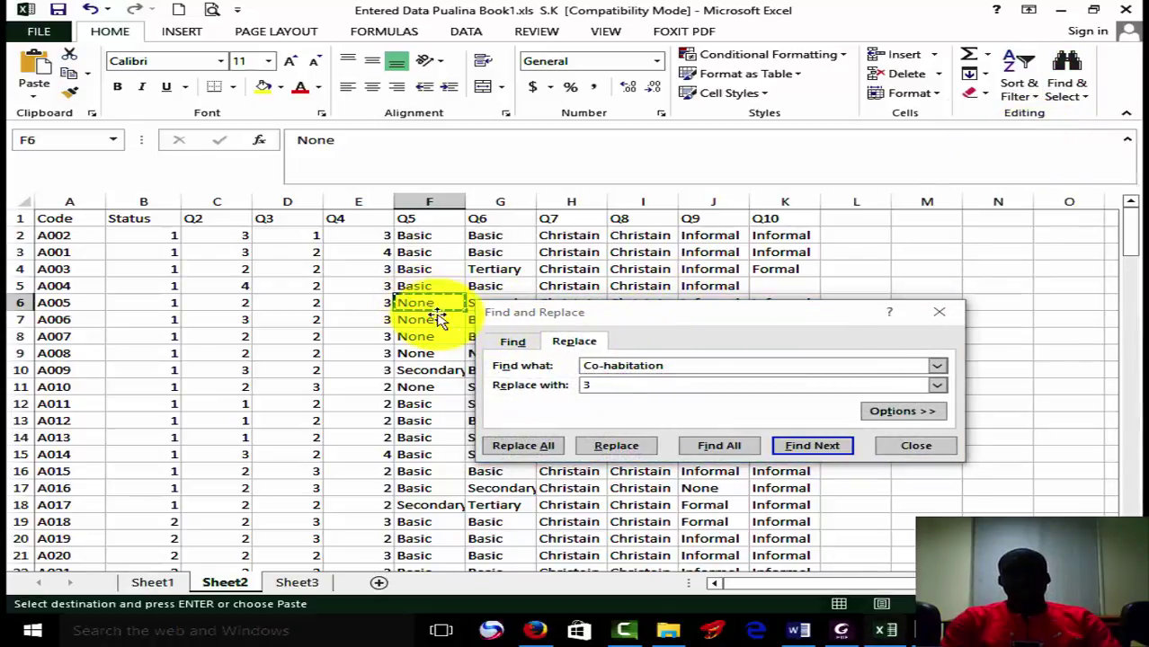
pyautogui.click(716, 363)
pyautogui.moveTo(716, 363); pyautogui.dragTo(532, 355)
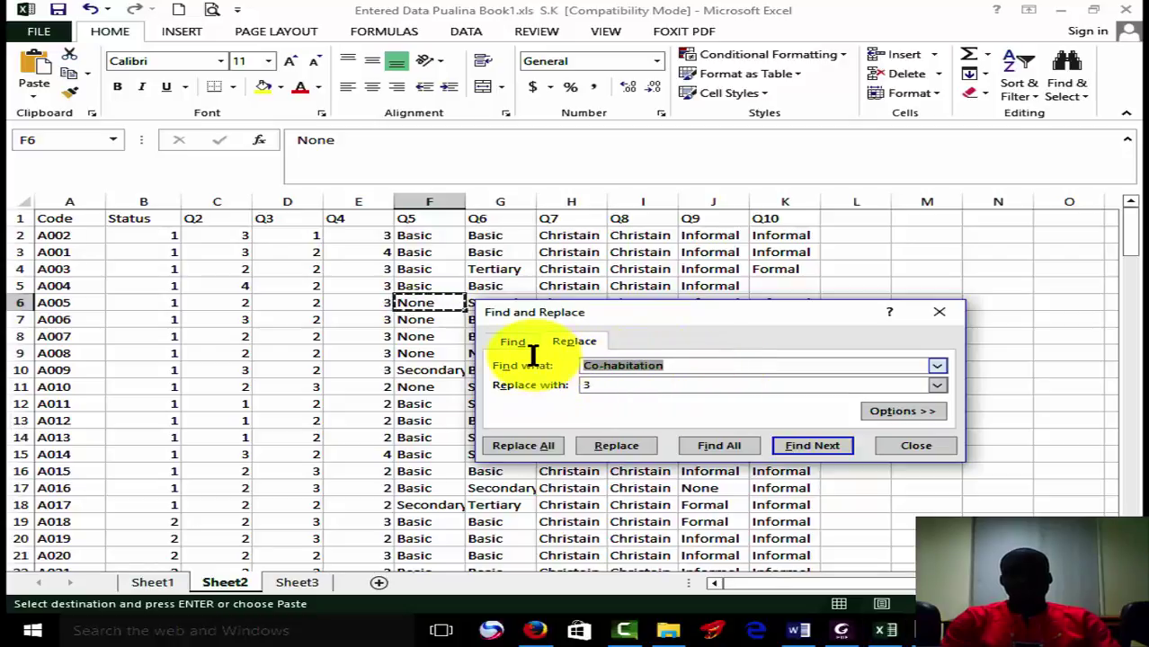
pyautogui.hotkey('ctrl', 'v')
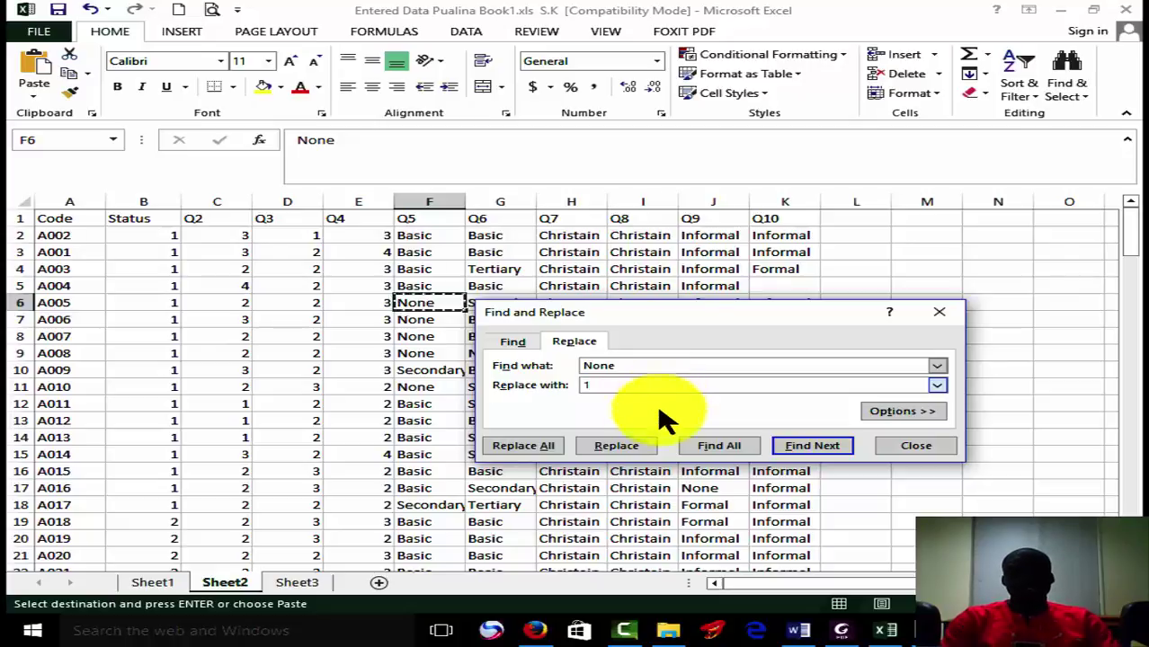
pyautogui.write('1')
pyautogui.click(505, 447)
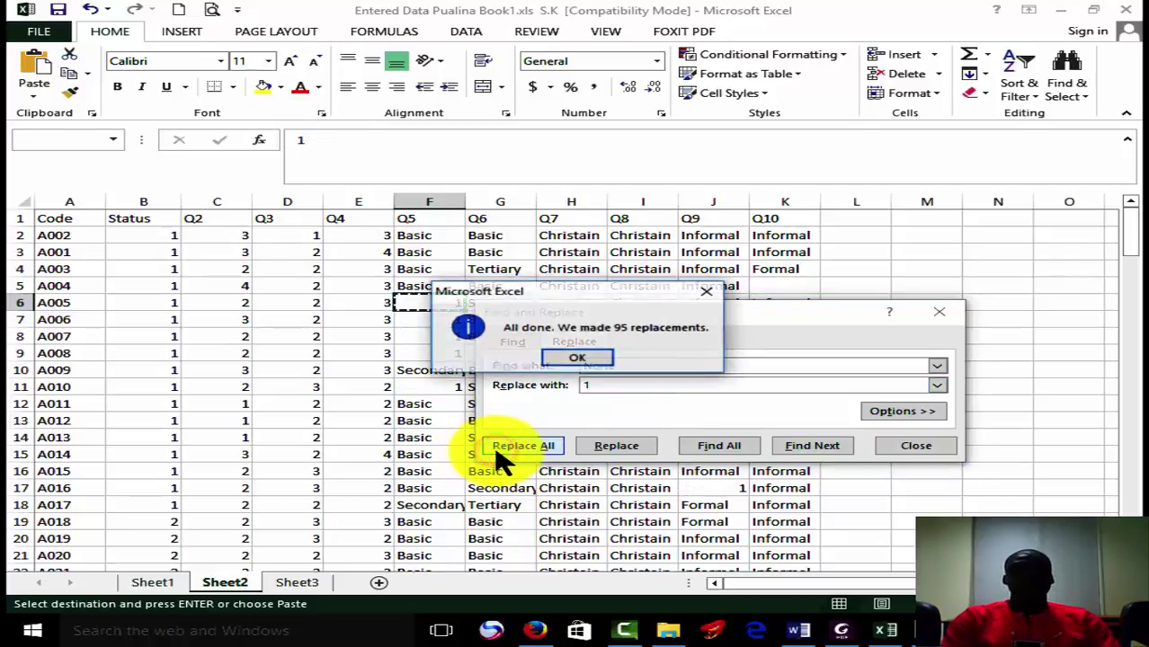
pyautogui.click(577, 358)
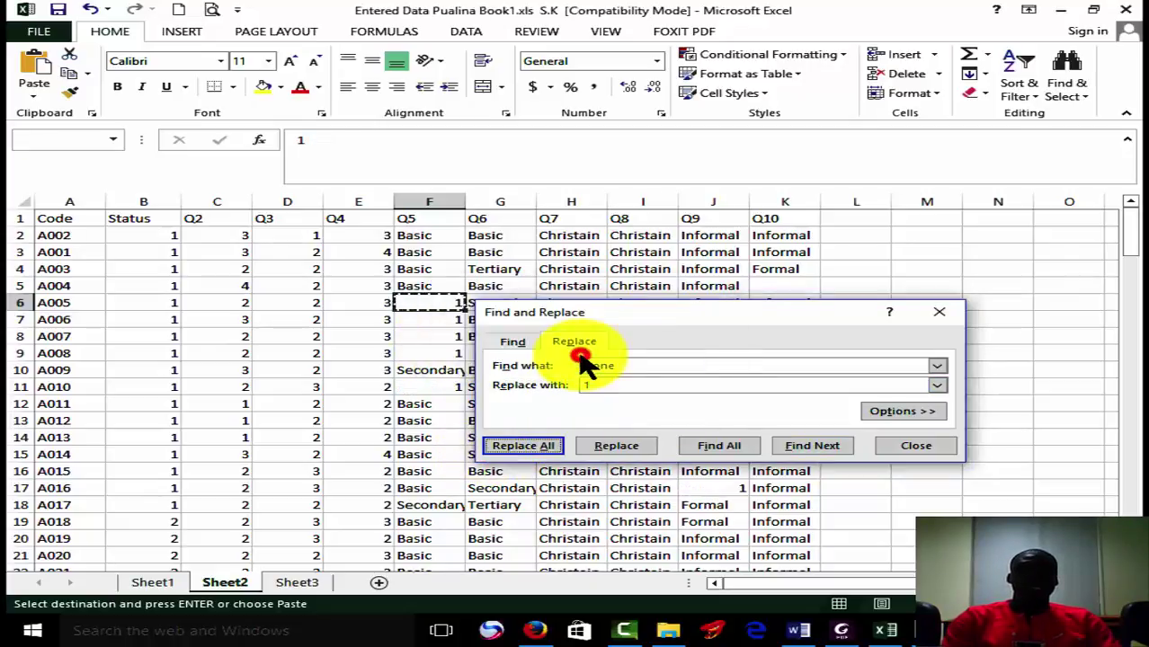
# - Replace every Basic entry in the sheet with 2
pyautogui.click(434, 269)
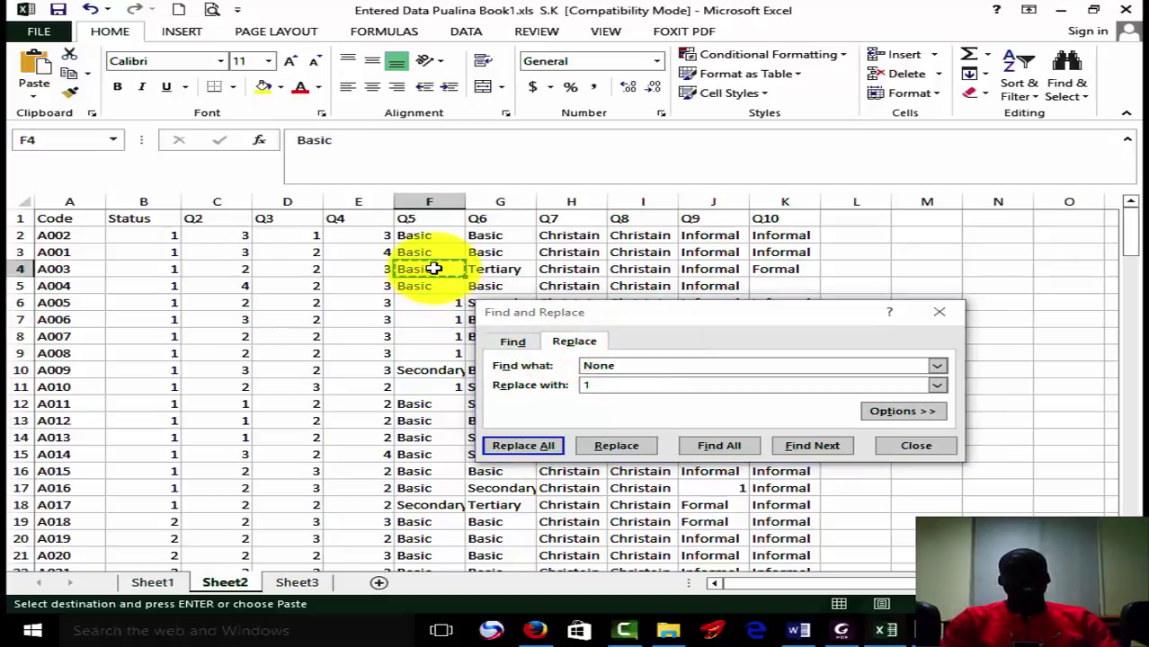
pyautogui.click(652, 363)
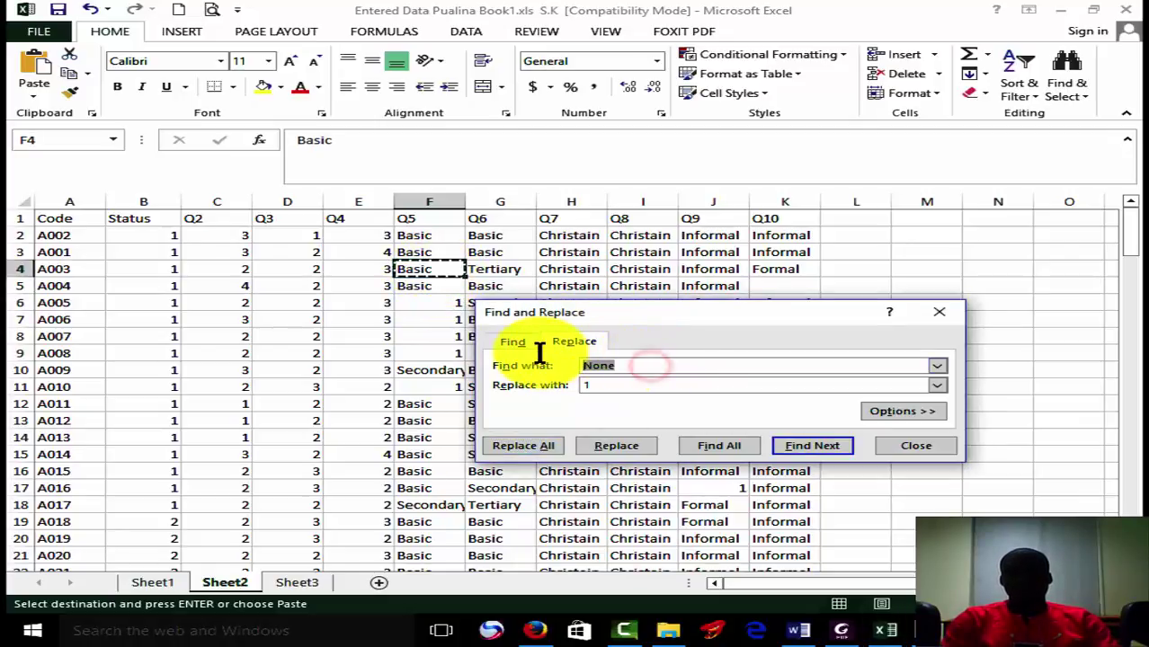
pyautogui.click(619, 385)
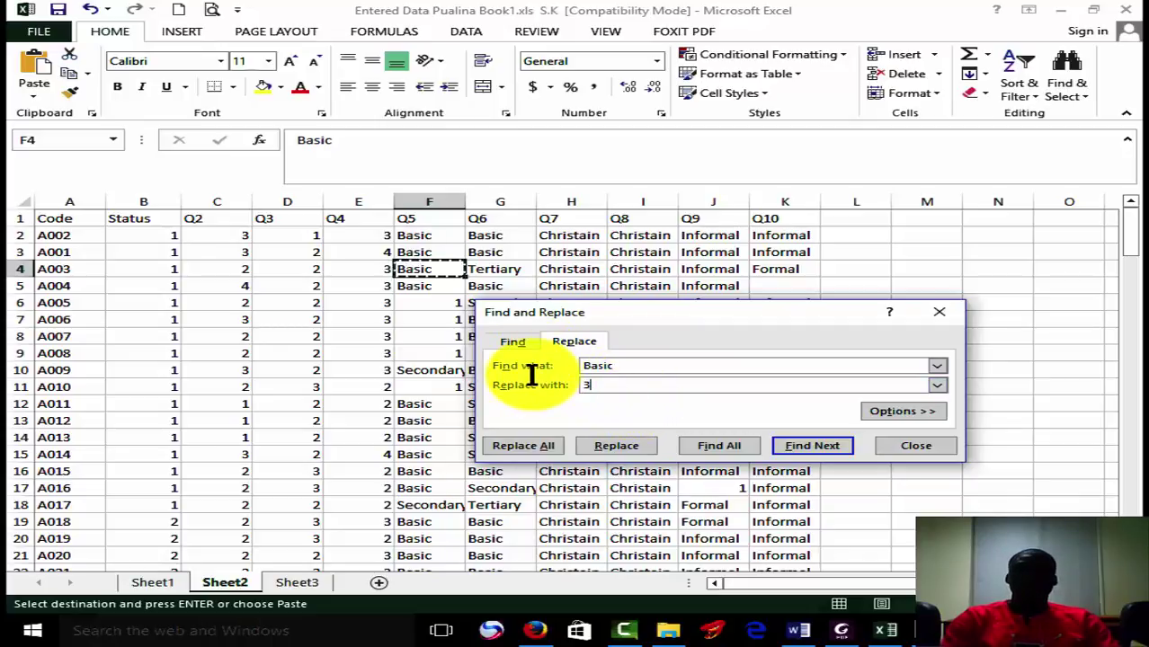
pyautogui.write('3')
pyautogui.press('BackSpace')
pyautogui.write('2')
pyautogui.click(546, 446)
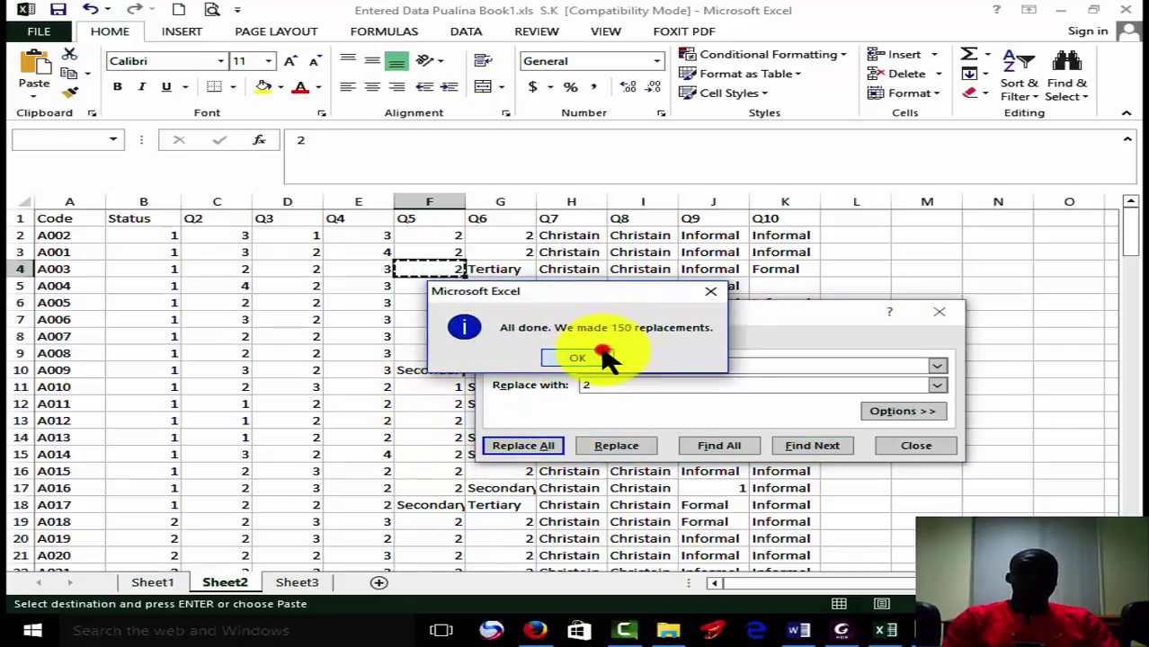
pyautogui.click(604, 356)
# - Replace every Secondary entry in the sheet with 3
pyautogui.click(456, 369)
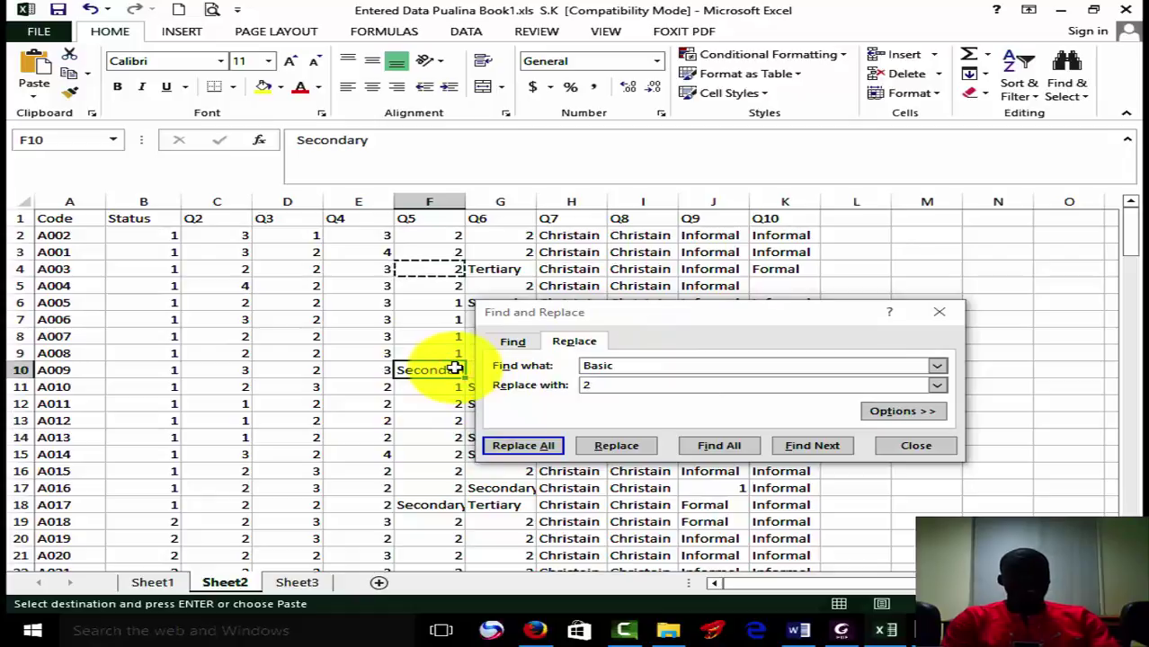
pyautogui.click(629, 367)
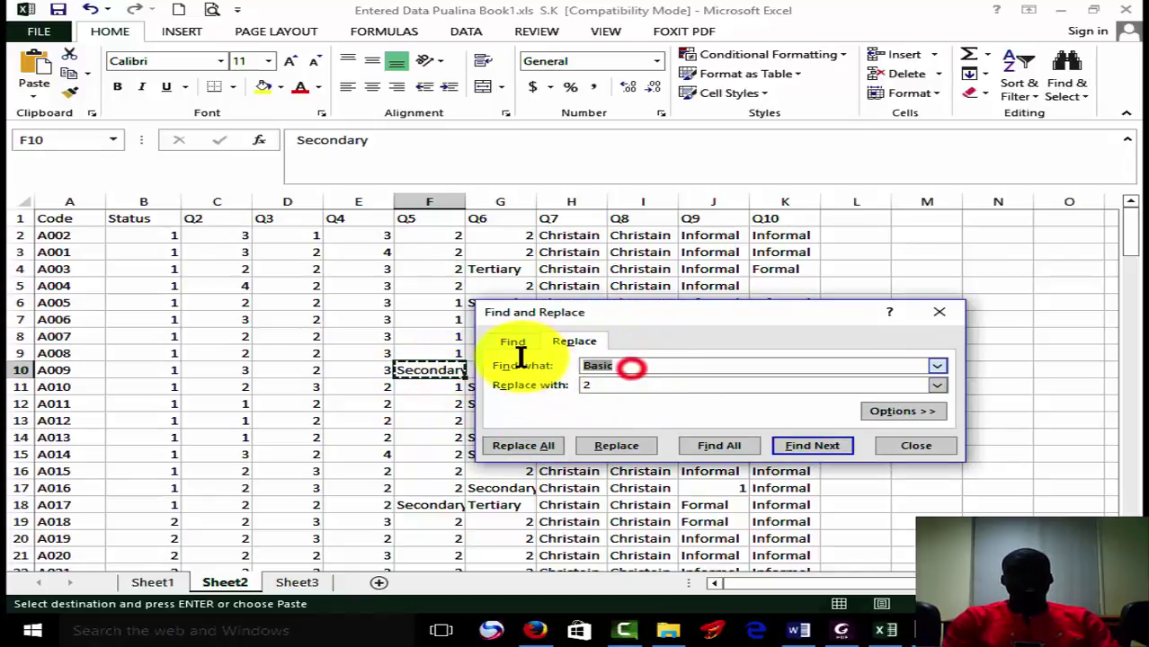
pyautogui.doubleClick(624, 381)
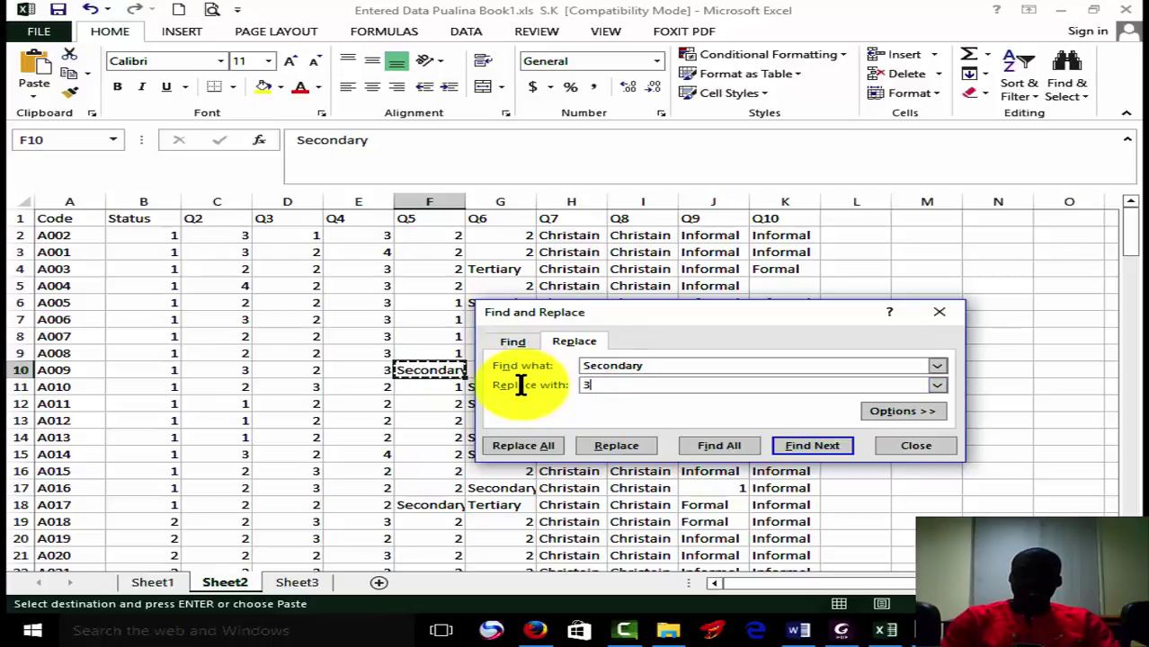
pyautogui.click(526, 446)
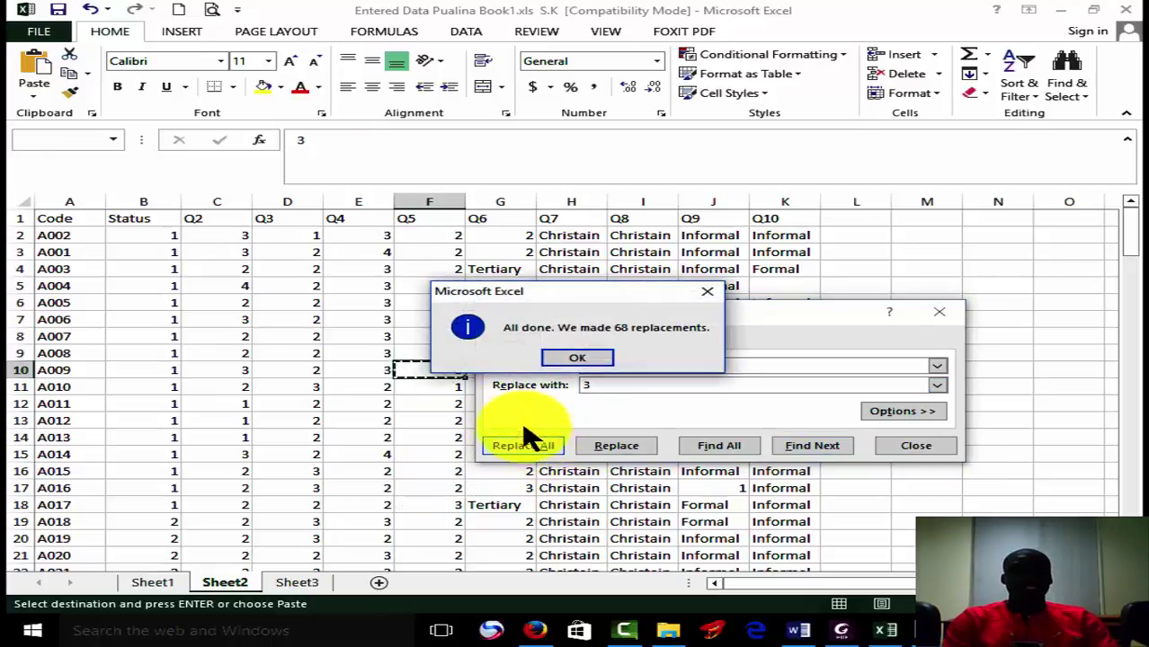
pyautogui.click(576, 360)
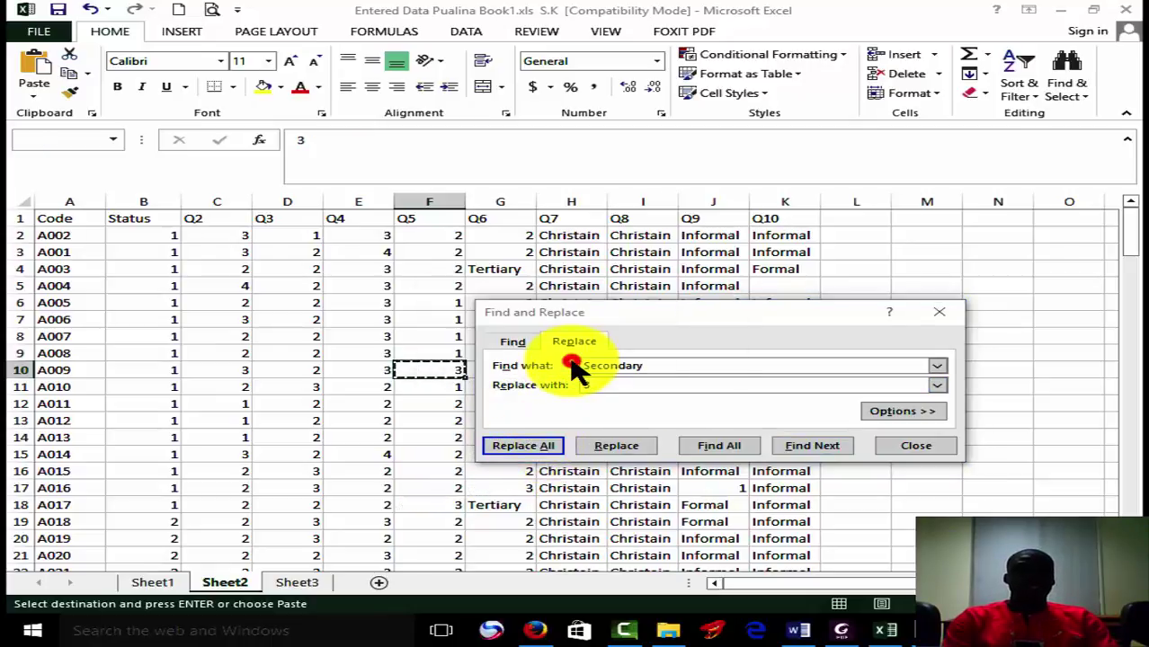
# - Replace every Tertiary entry in the sheet with 4
pyautogui.click(483, 505)
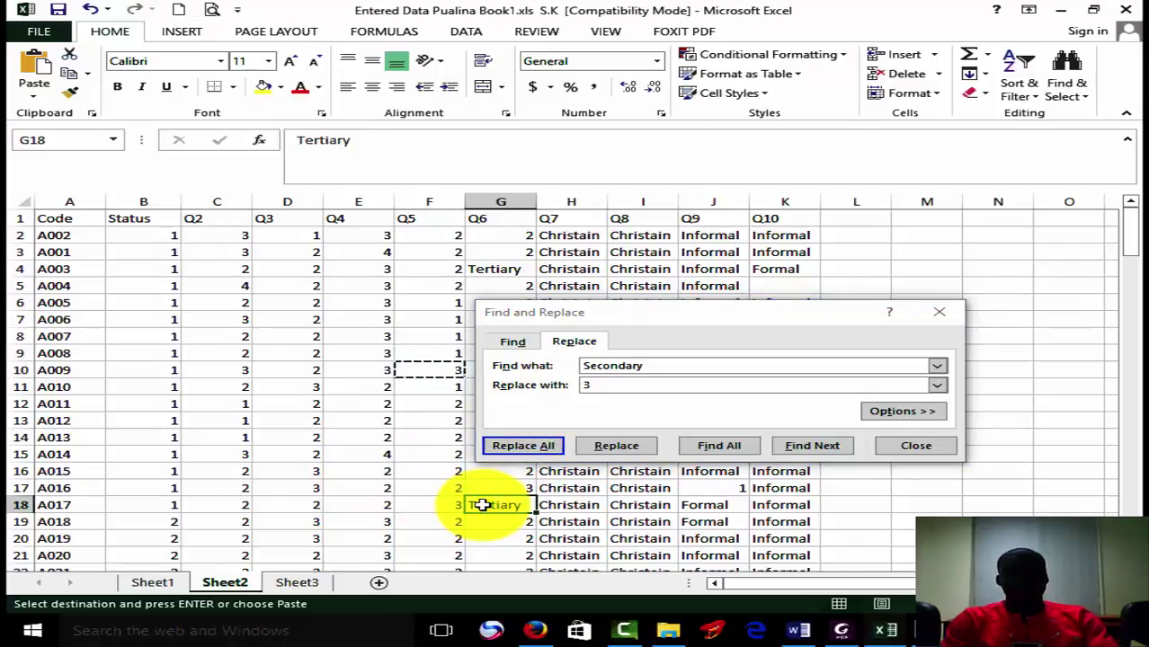
pyautogui.click(699, 368)
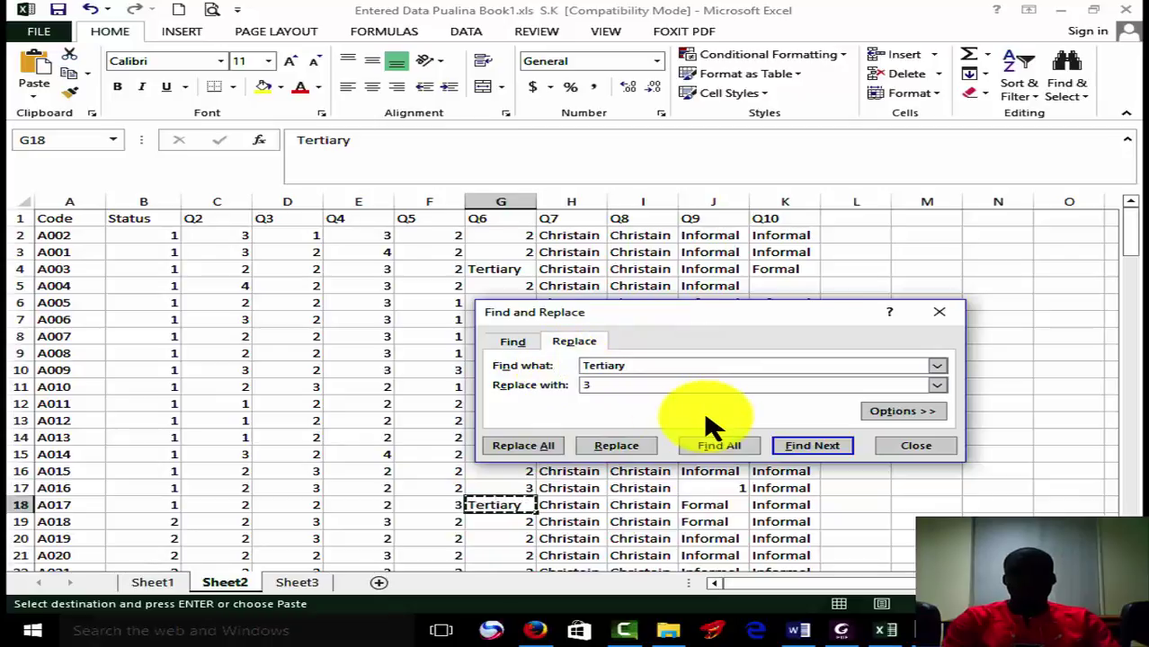
pyautogui.click(644, 381)
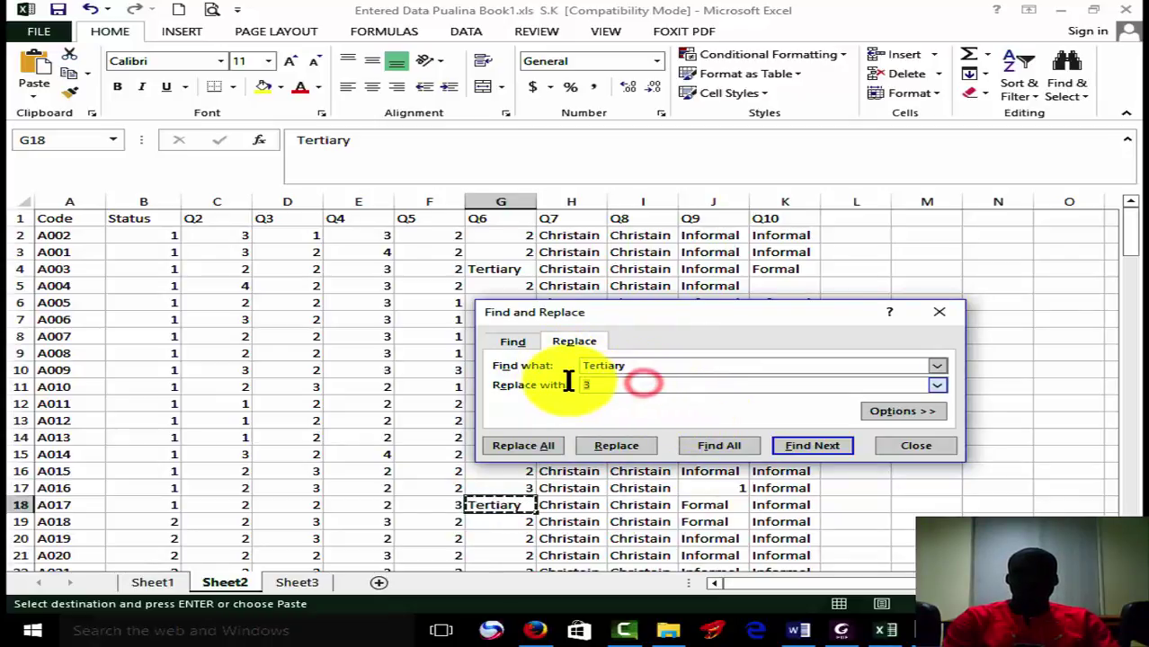
pyautogui.click(538, 459)
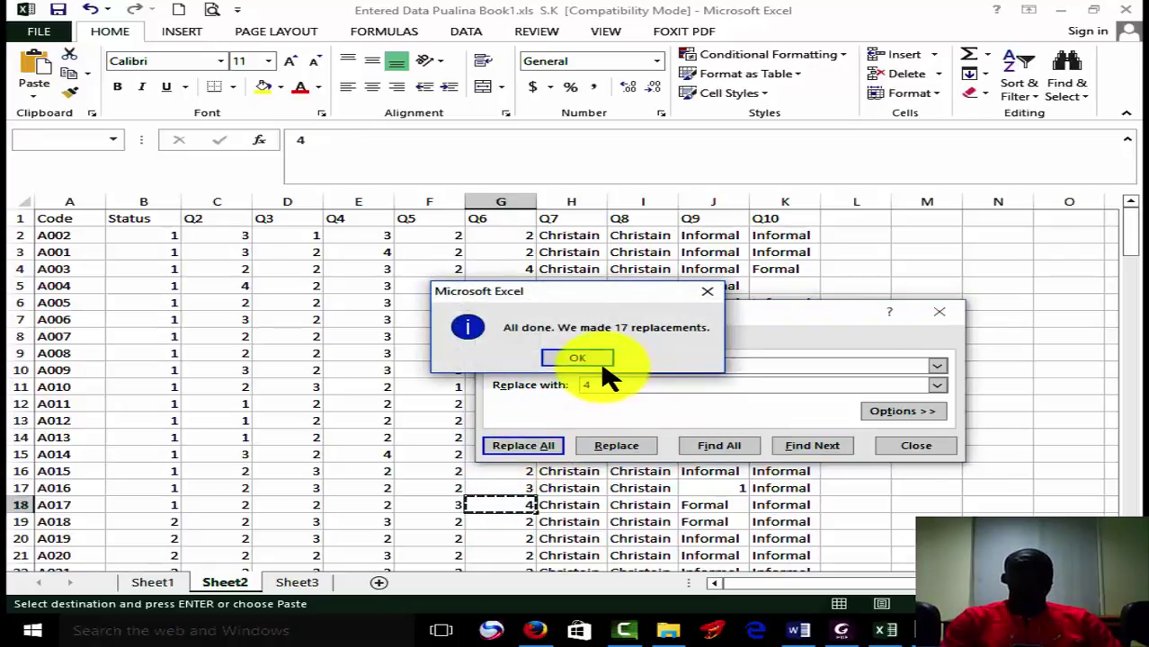
pyautogui.click(578, 359)
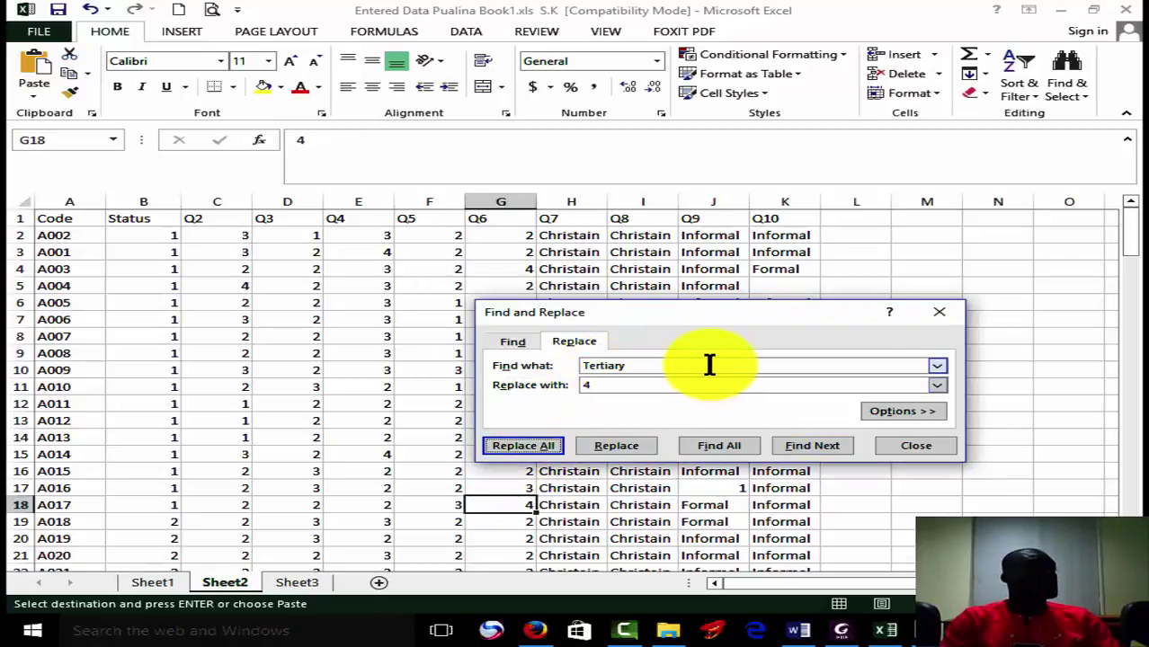
# - Replace every Christain entry in the sheet with 1, covering the Q7 and Q8 columns
pyautogui.click(570, 233)
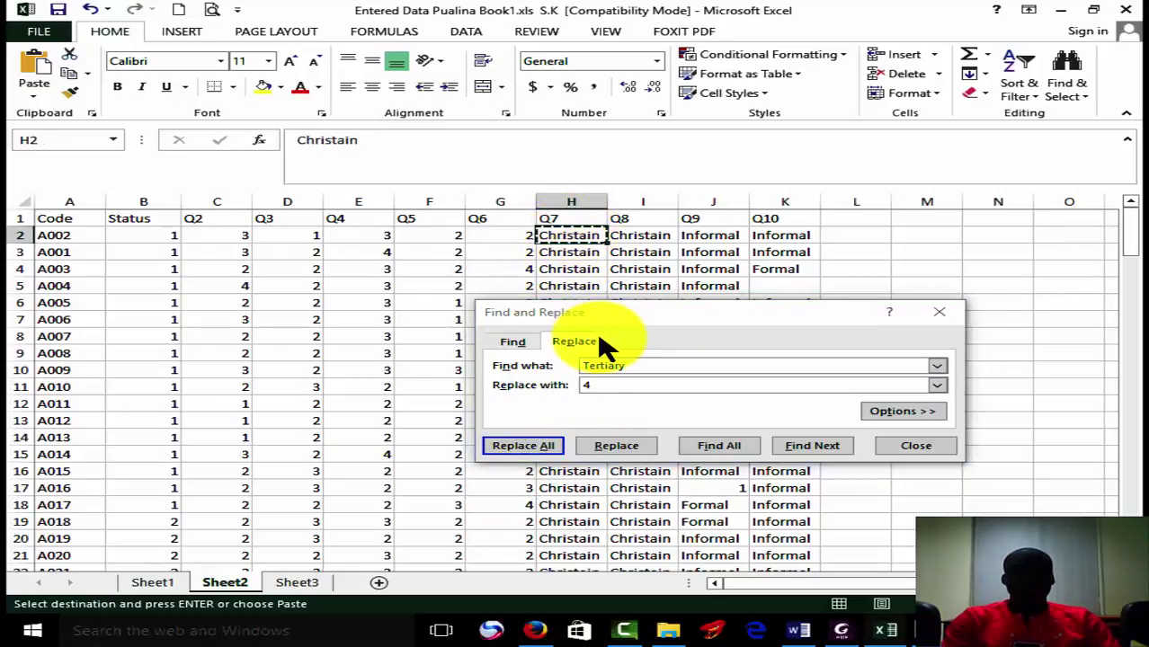
pyautogui.click(646, 372)
pyautogui.hotkey('ctrl', 'v')
pyautogui.doubleClick(637, 384)
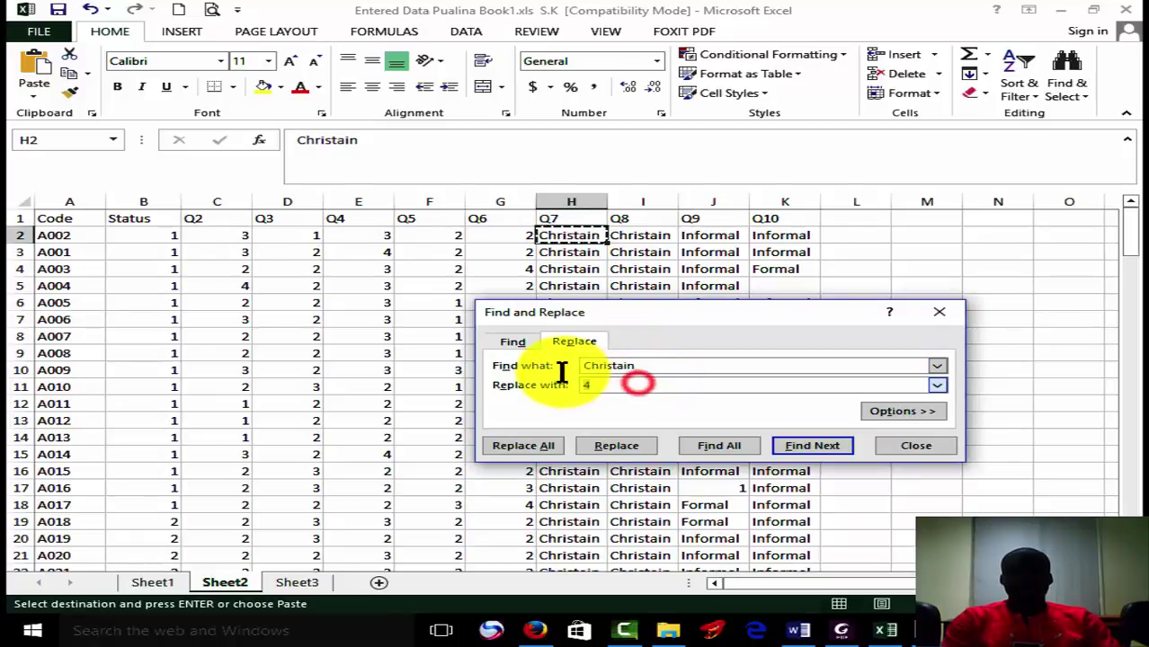
pyautogui.write('1')
pyautogui.click(537, 447)
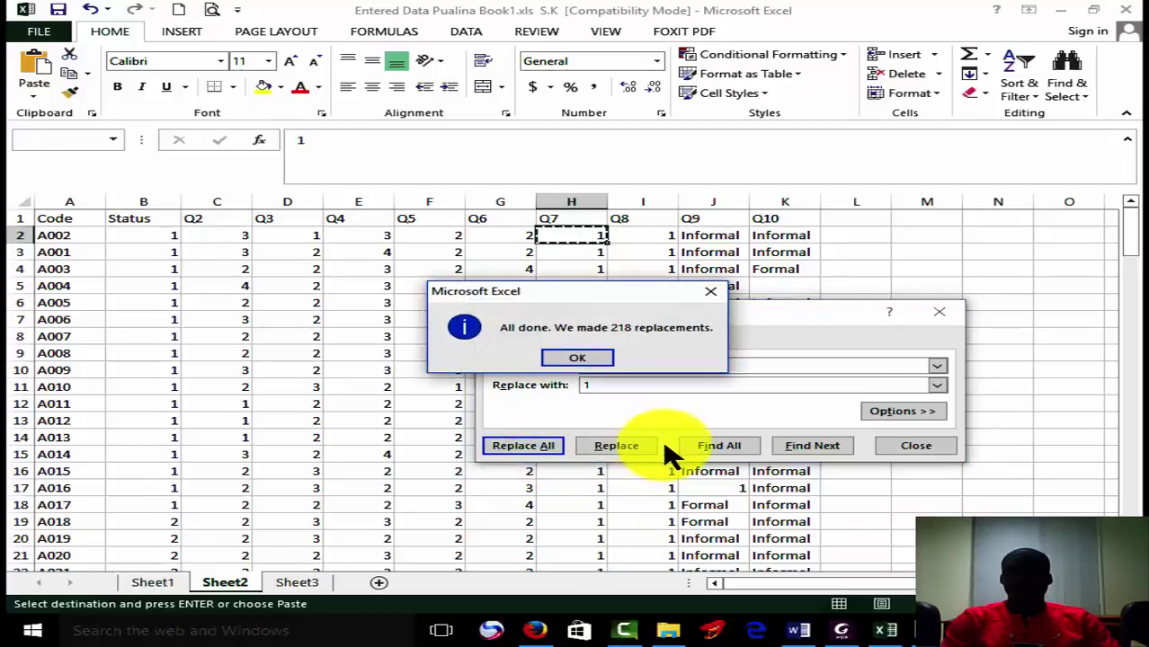
pyautogui.click(585, 353)
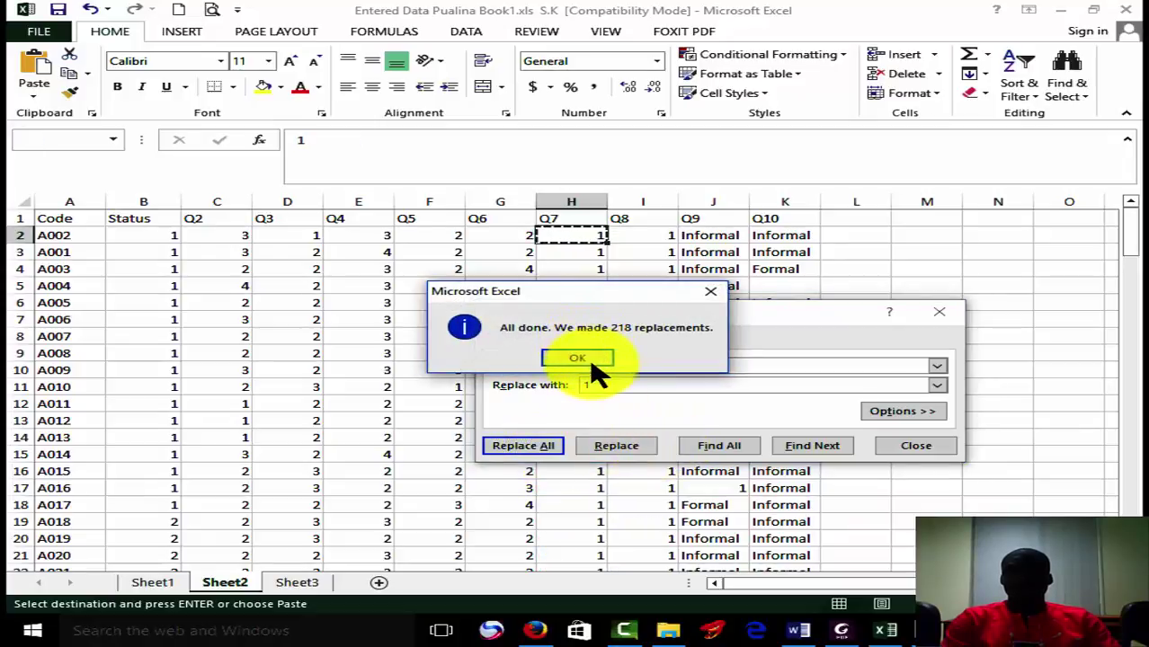
pyautogui.click(585, 360)
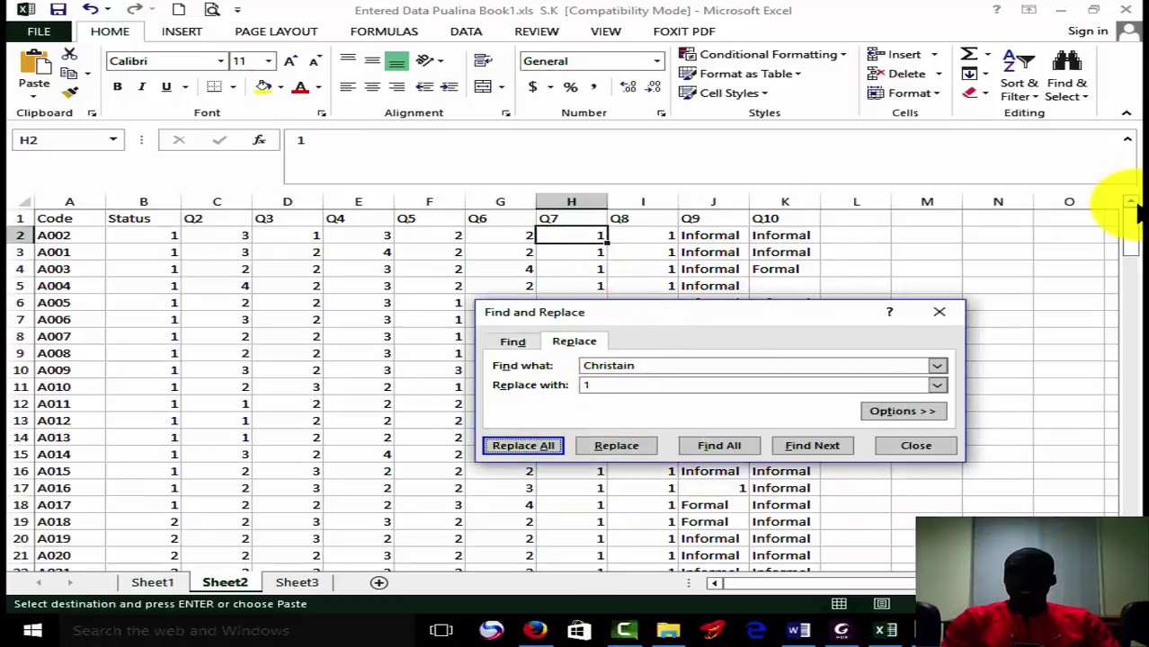
# - Replace every Muslim entry in the sheet with 2, covering the Q7 and Q8 columns
pyautogui.moveTo(1130, 232); pyautogui.dragTo(1130, 309)
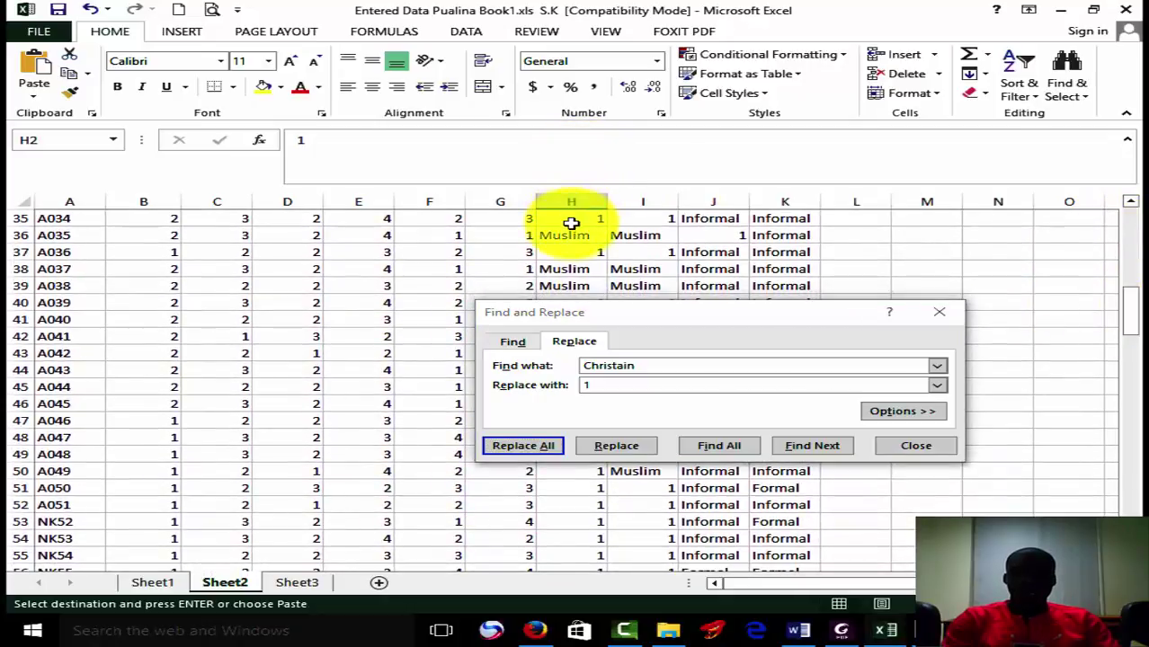
pyautogui.click(571, 235)
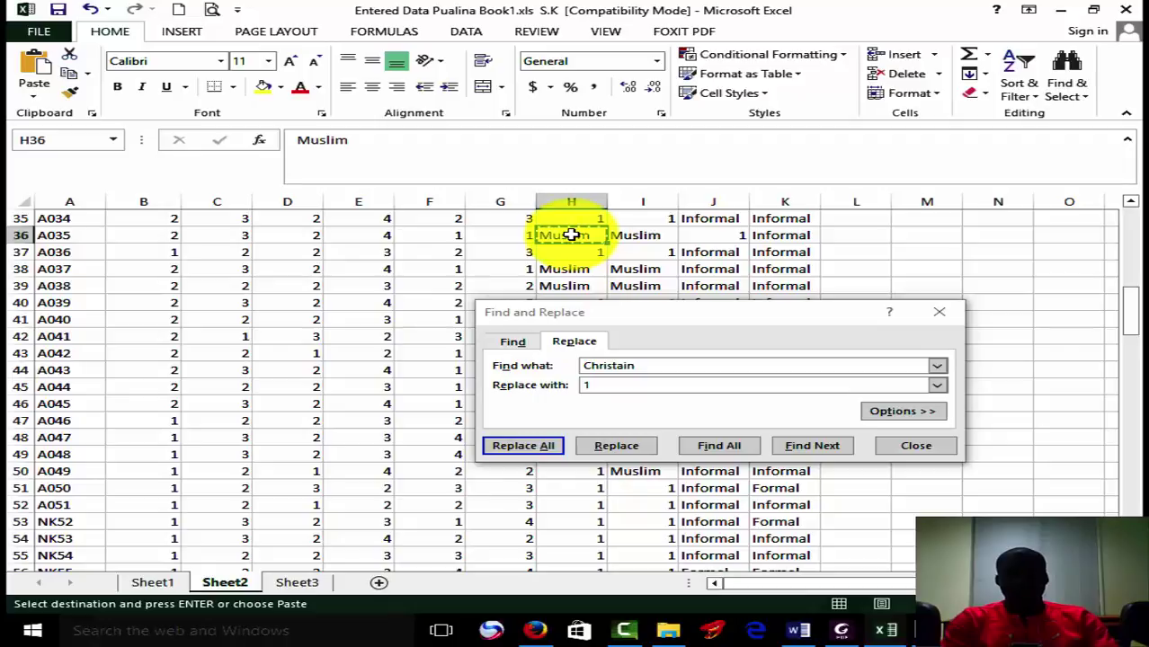
pyautogui.click(654, 364)
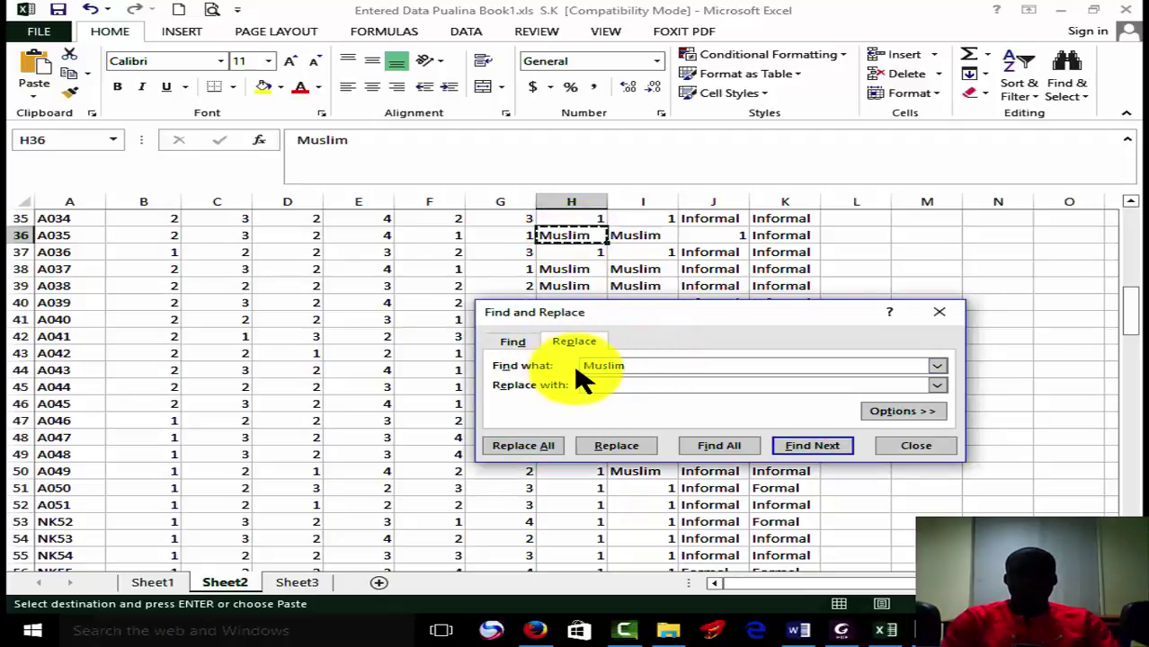
pyautogui.doubleClick(580, 385)
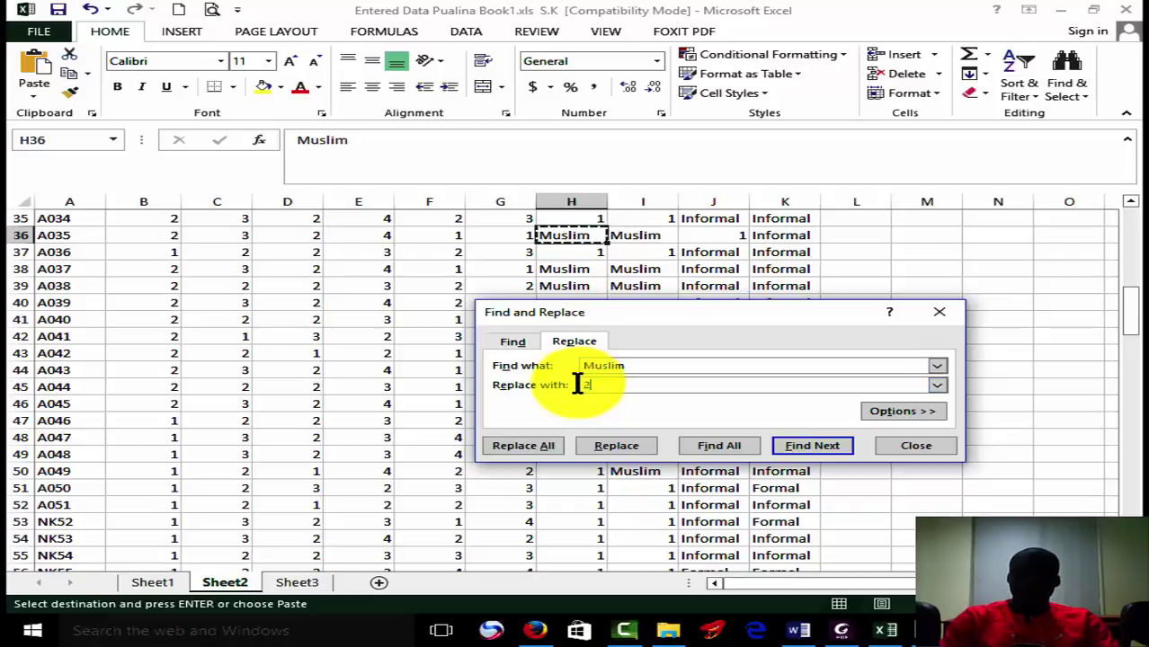
pyautogui.click(546, 447)
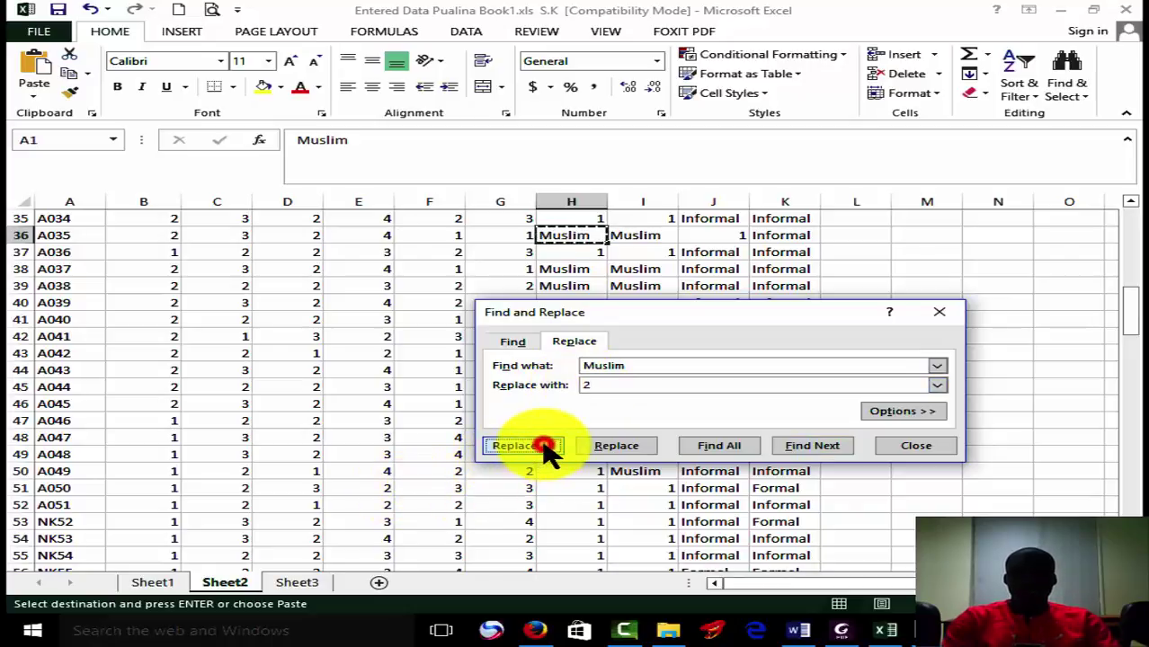
pyautogui.click(587, 361)
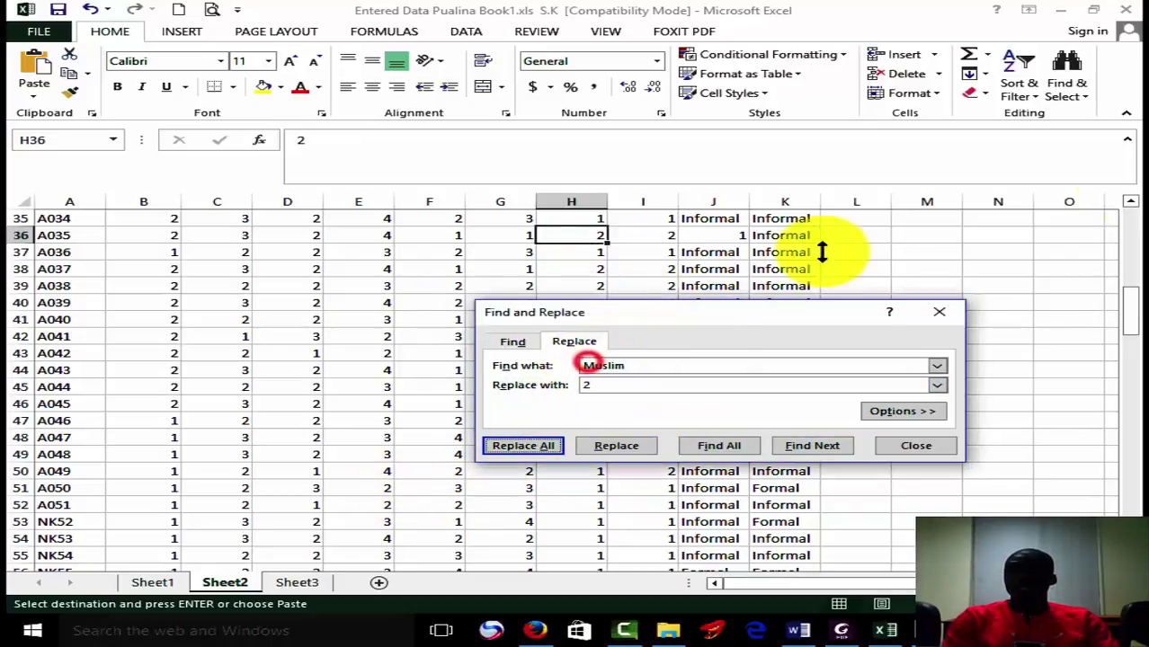
# - Replace every Others entry in the sheet with 3, using the text found in the Q8 column
pyautogui.moveTo(1131, 306); pyautogui.dragTo(1130, 500)
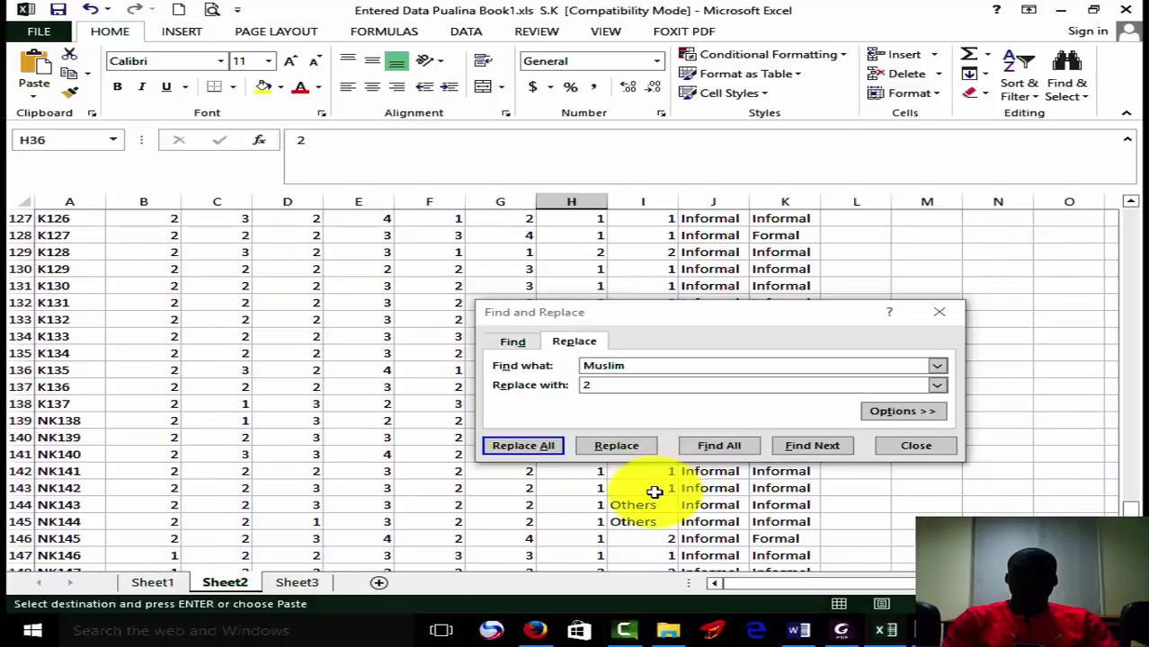
pyautogui.click(650, 504)
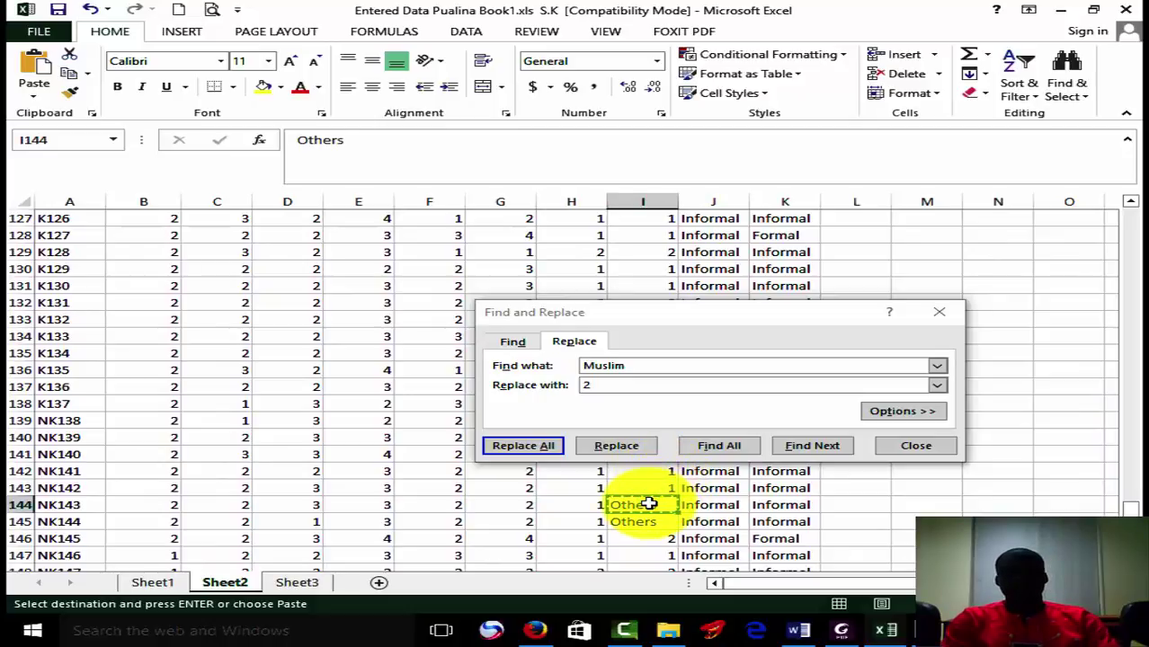
pyautogui.click(635, 367)
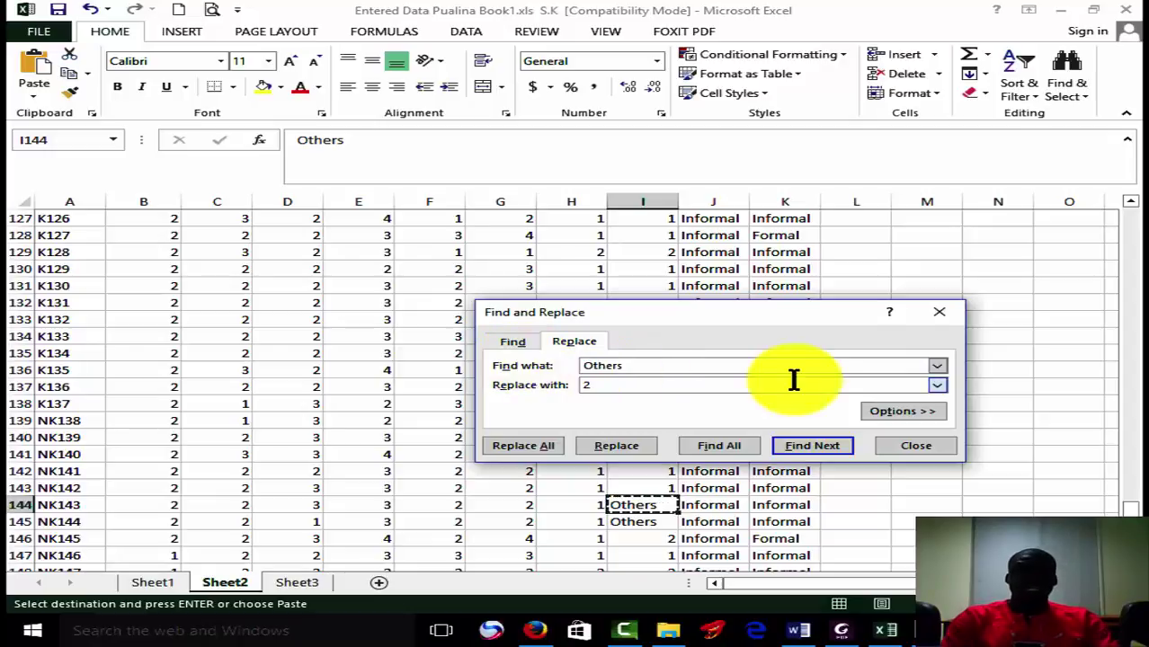
pyautogui.click(661, 385)
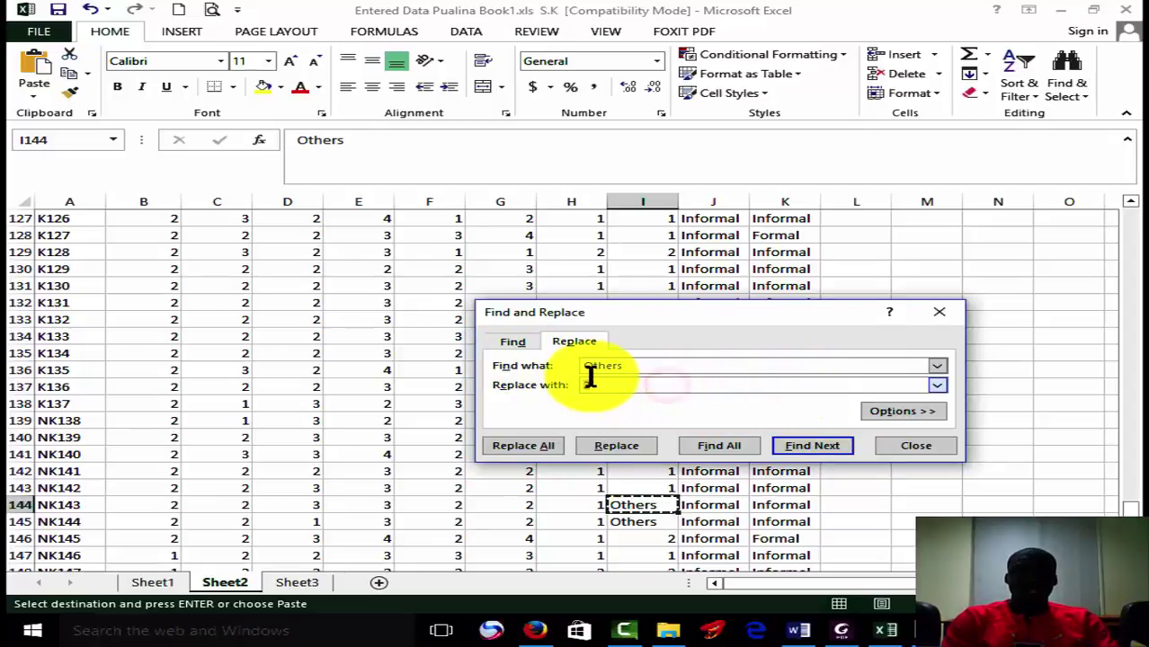
pyautogui.click(540, 444)
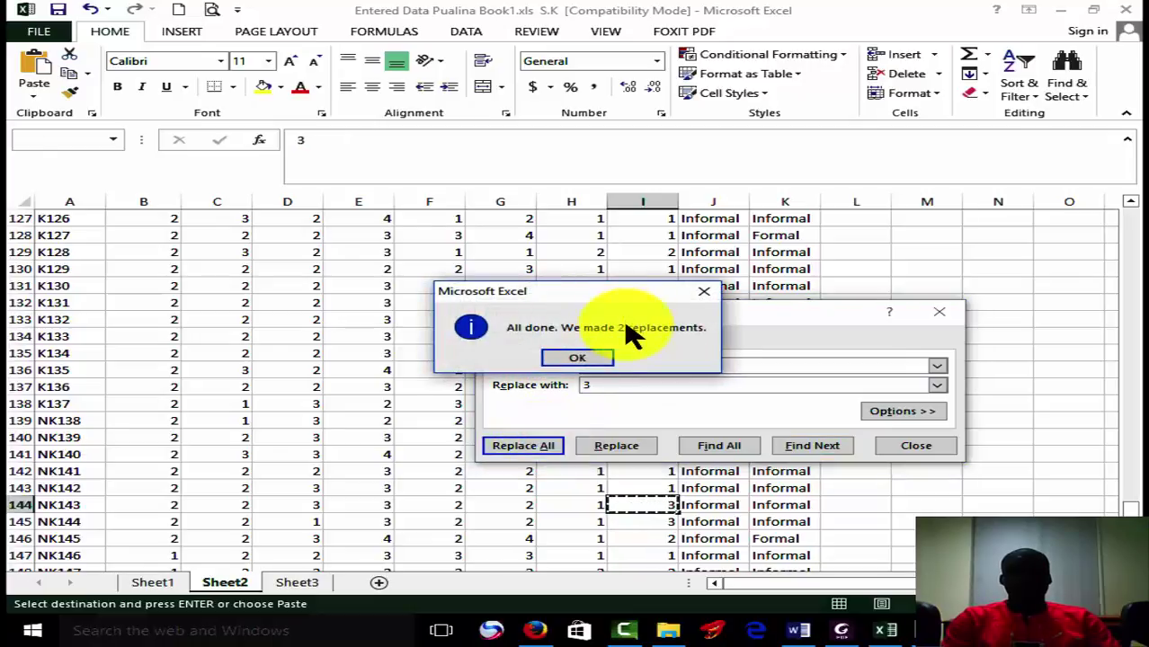
pyautogui.click(593, 358)
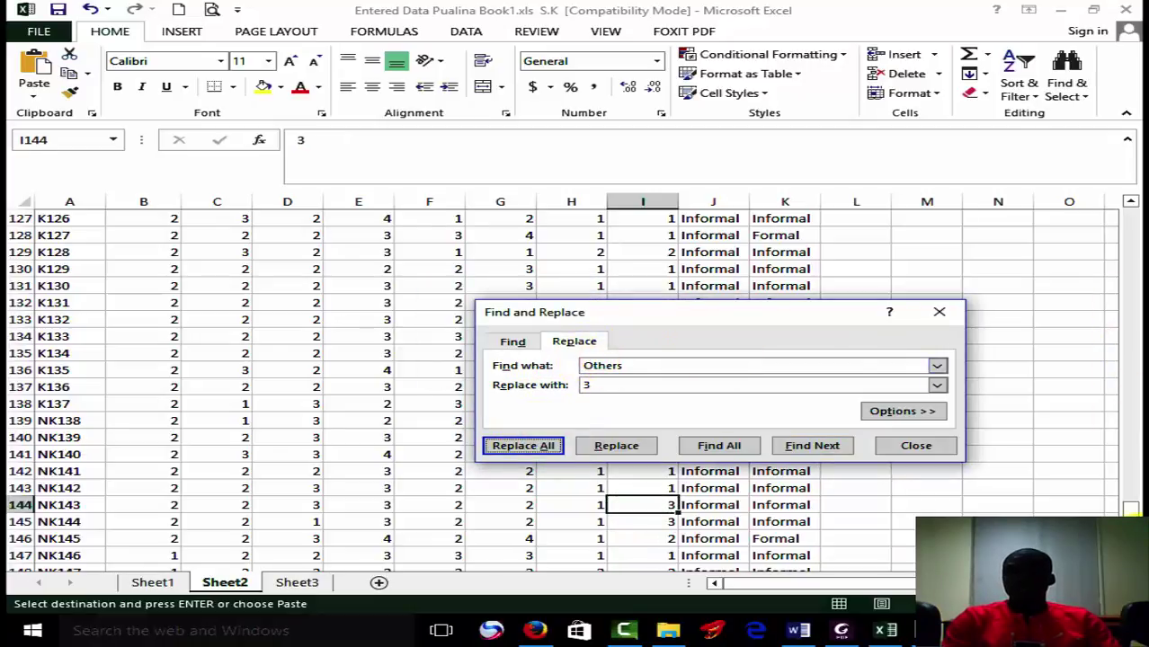
# - Replace every Informal entry in the sheet with 2, covering the Q9 and Q10 columns
pyautogui.scroll(-2, 575, 387)
pyautogui.moveTo(1131, 503); pyautogui.dragTo(1128, 205)
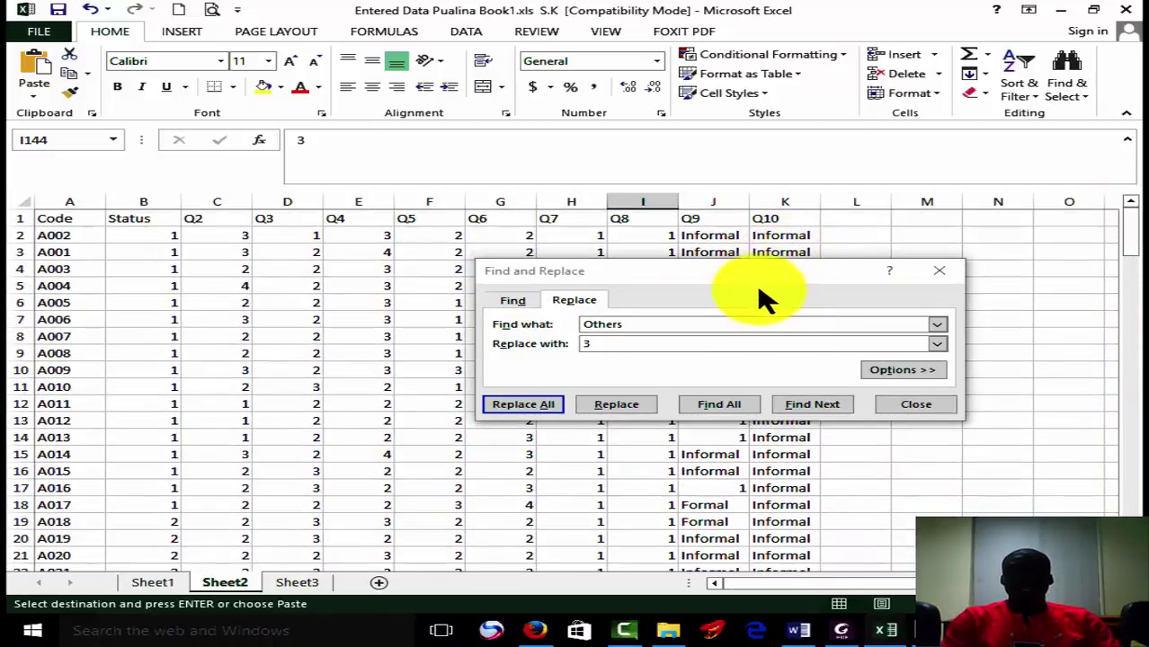
pyautogui.moveTo(759, 289); pyautogui.dragTo(707, 379)
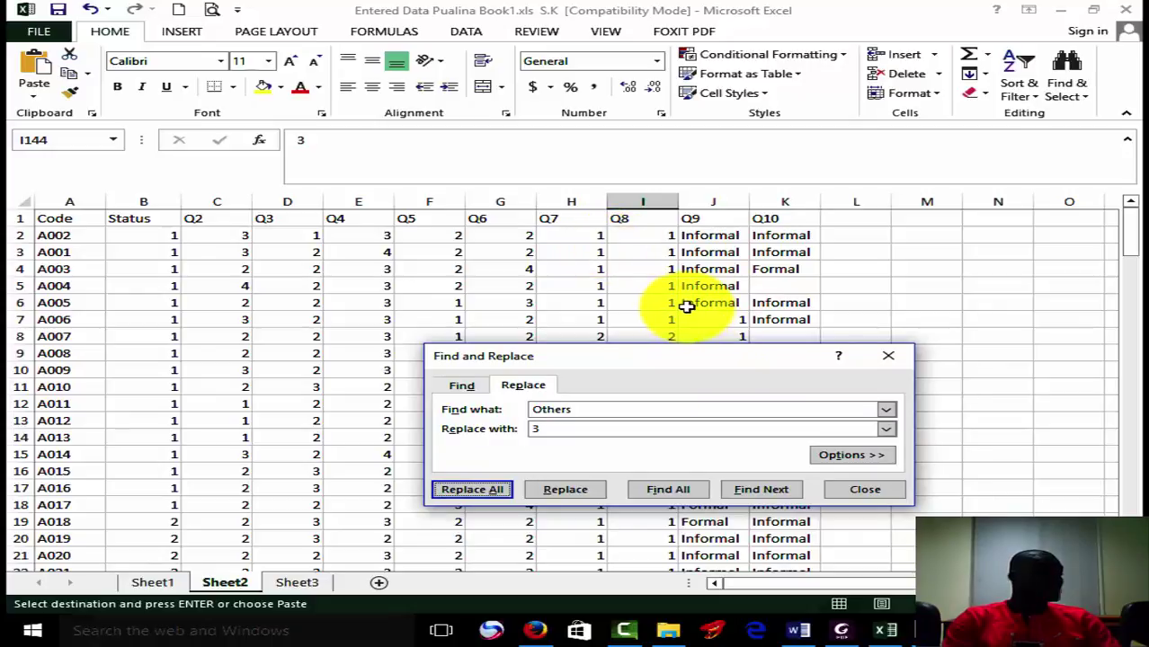
pyautogui.click(740, 315)
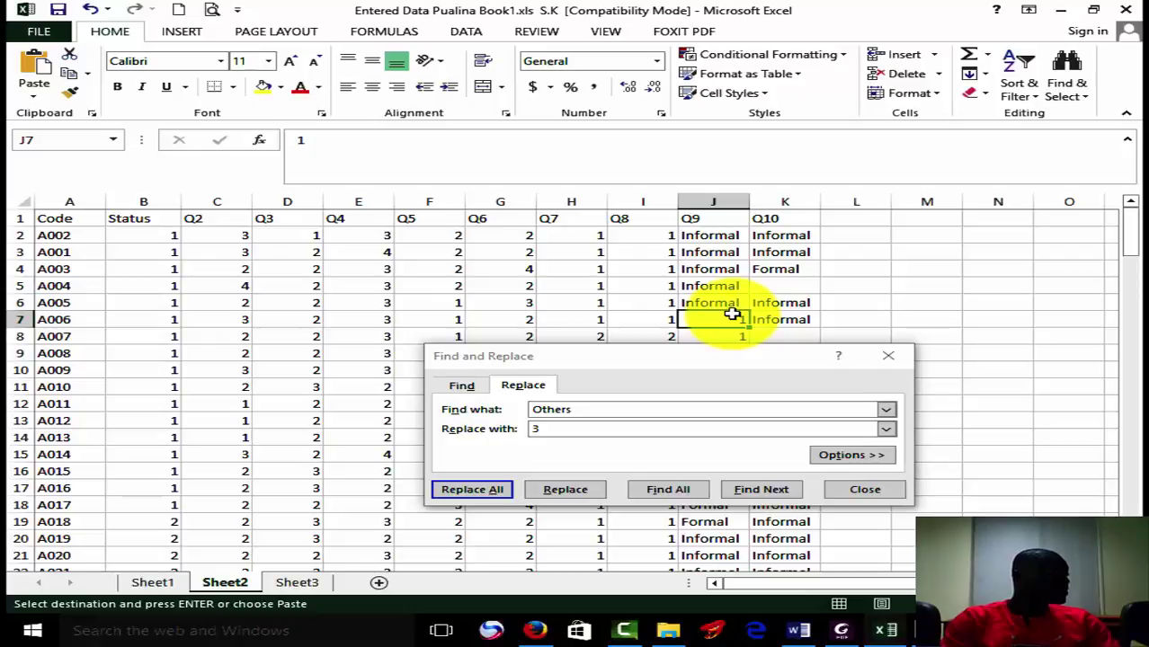
pyautogui.click(712, 239)
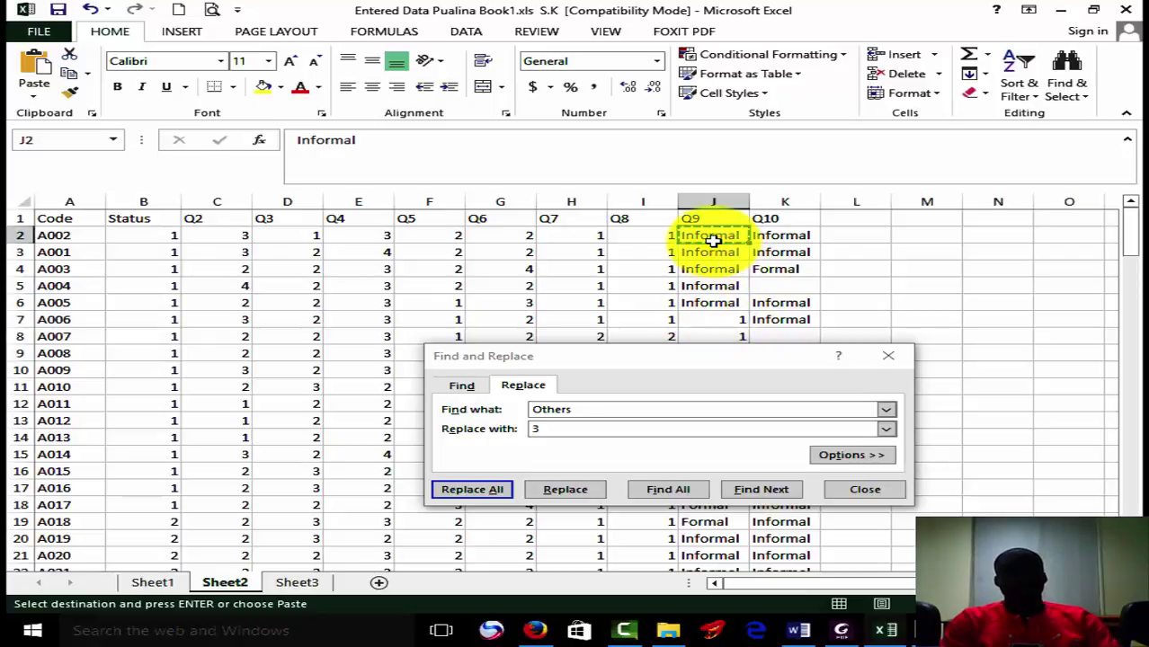
pyautogui.click(608, 410)
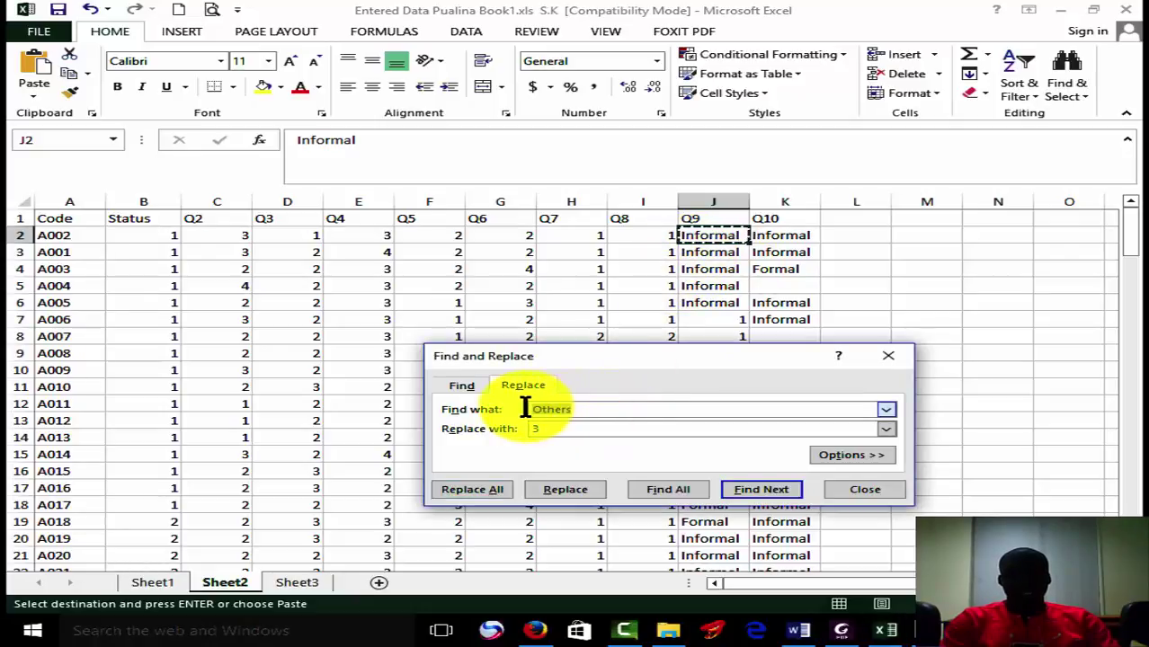
pyautogui.write('Informal')
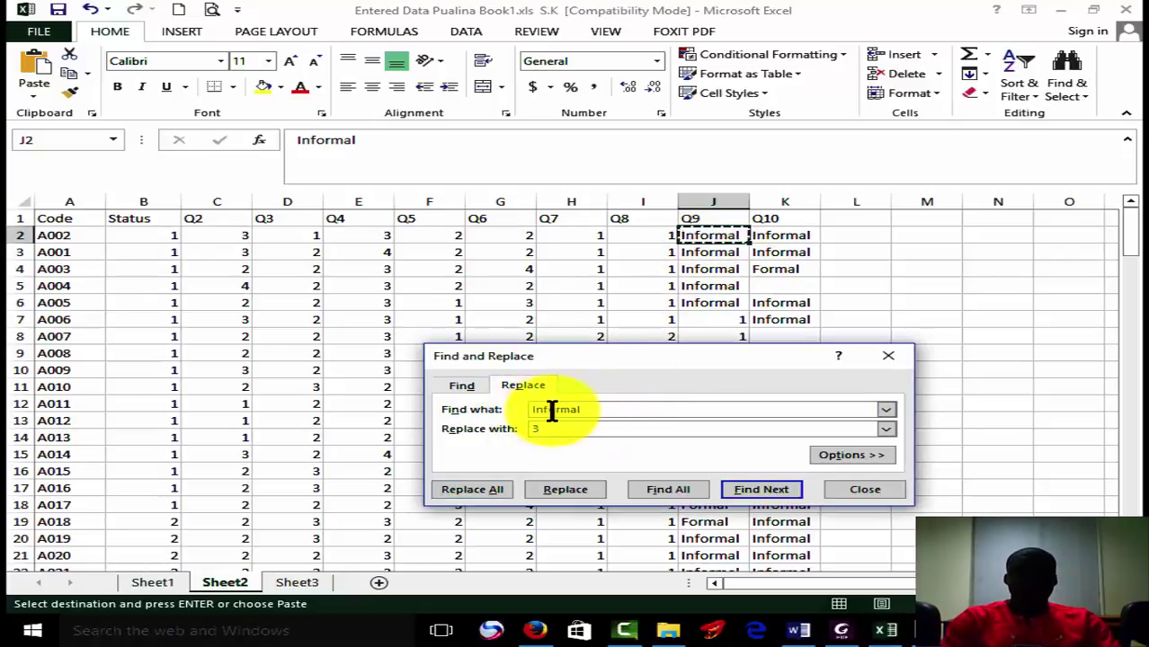
pyautogui.click(562, 430)
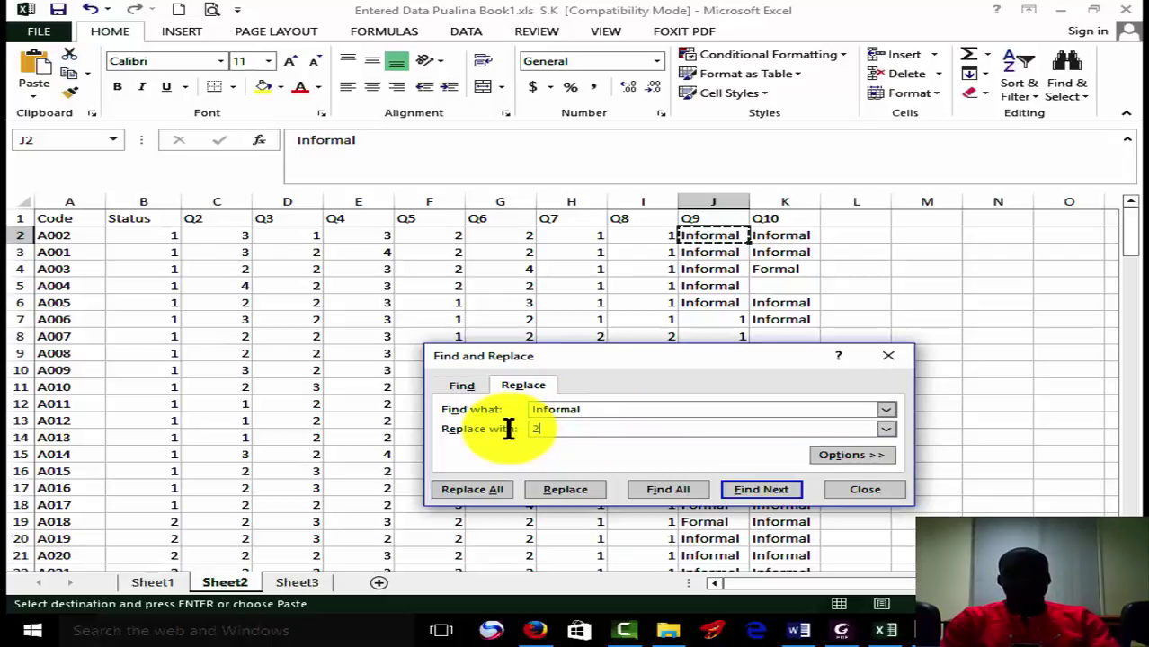
pyautogui.write('2')
pyautogui.click(492, 489)
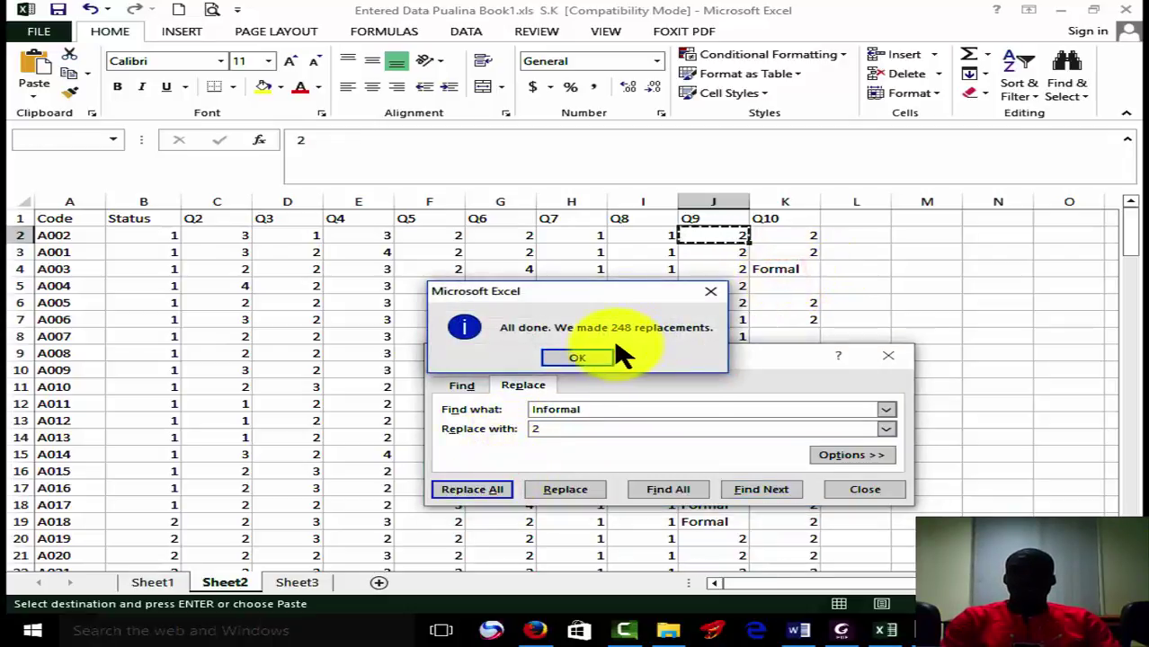
pyautogui.click(595, 357)
# - Replace every Formal entry in the sheet with 3 and close the Find and Replace dialog
pyautogui.click(798, 273)
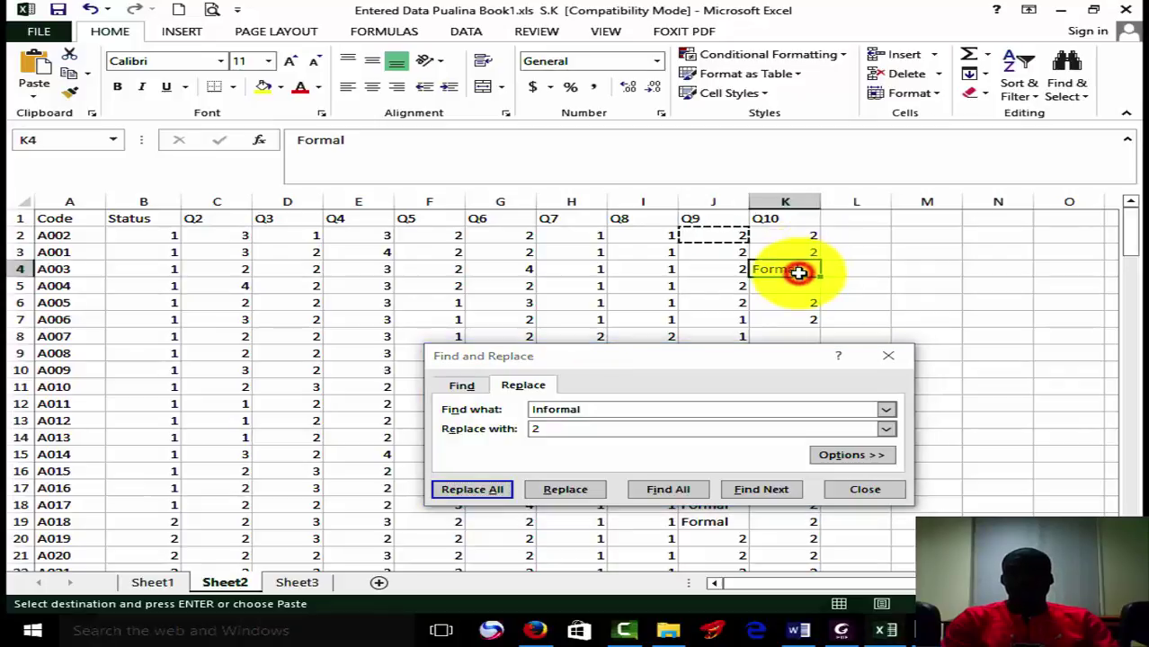
pyautogui.hotkey('ctrl', 'c')
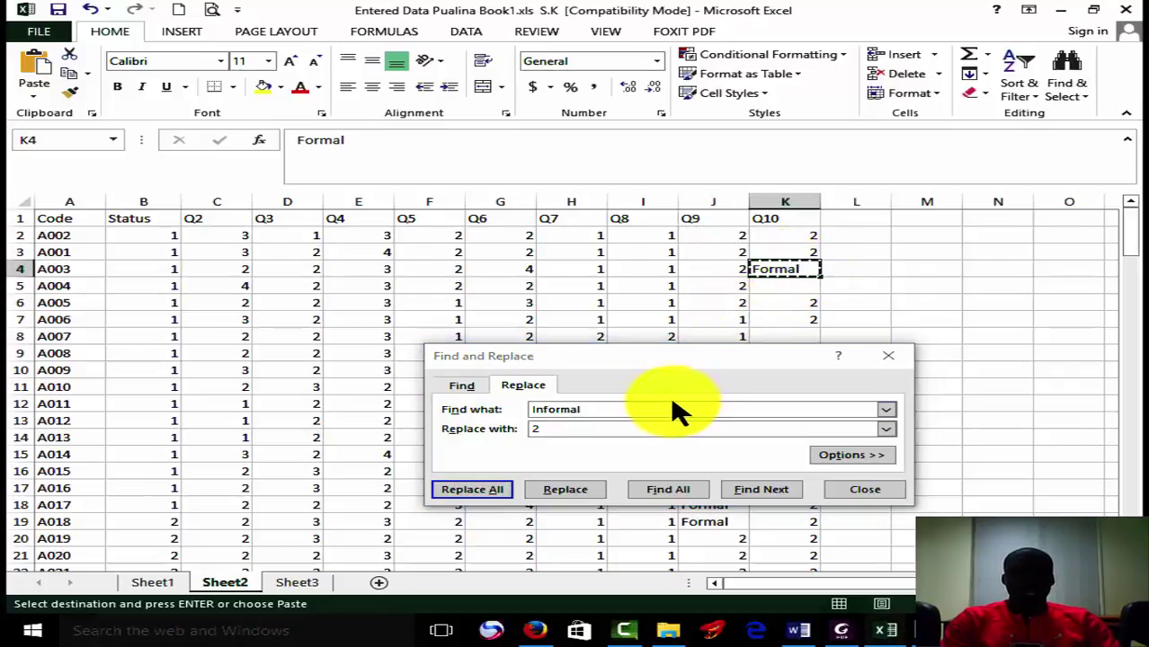
pyautogui.moveTo(659, 410); pyautogui.dragTo(459, 407)
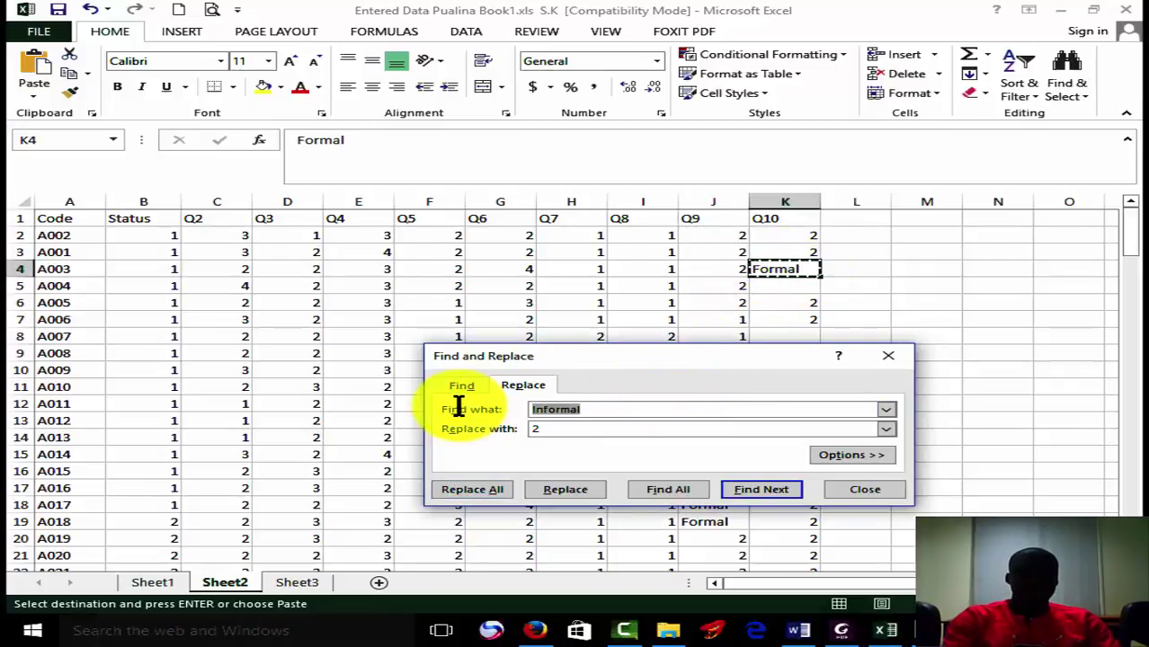
pyautogui.hotkey('ctrl', 'v')
pyautogui.click(540, 425)
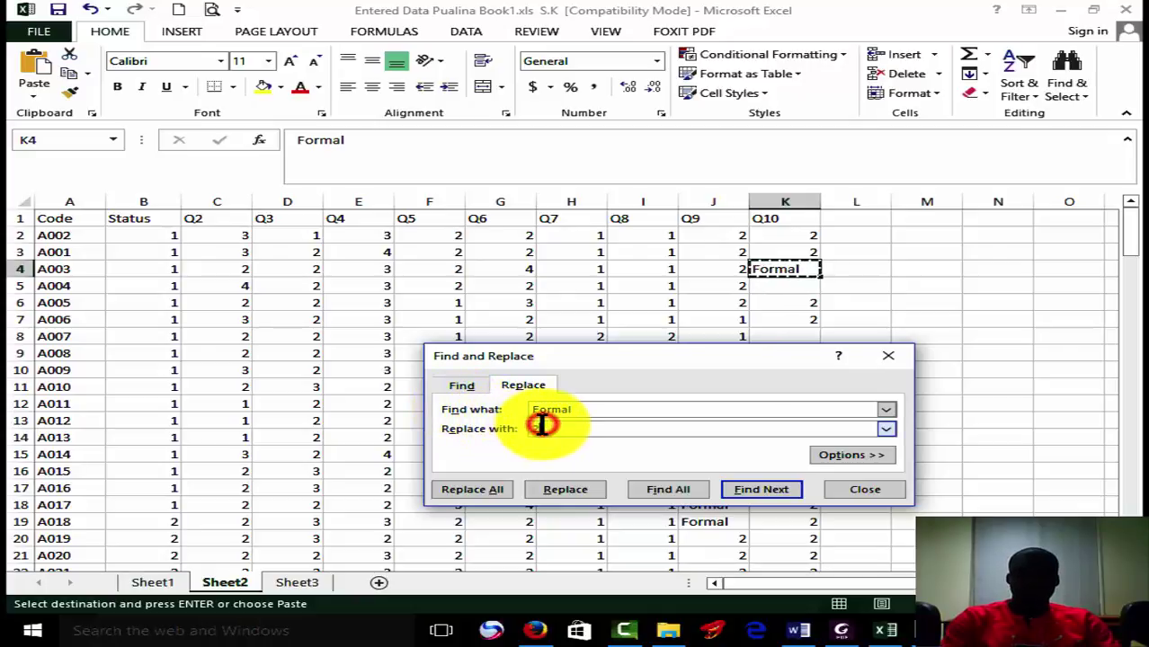
pyautogui.click(496, 499)
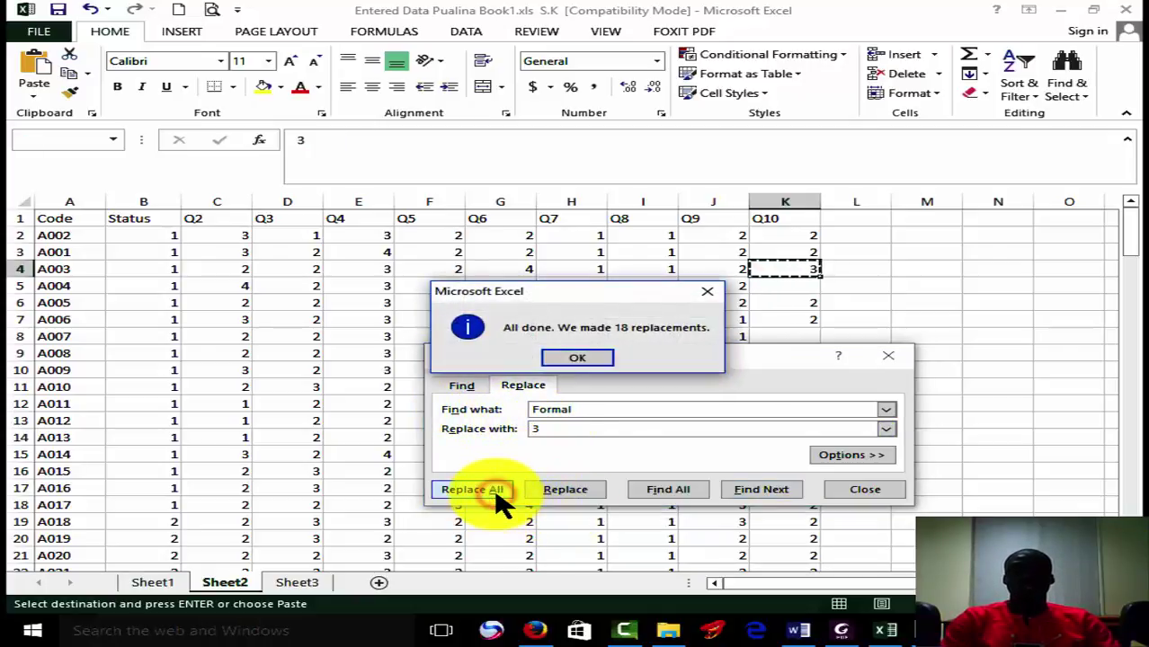
pyautogui.click(596, 358)
pyautogui.click(865, 490)
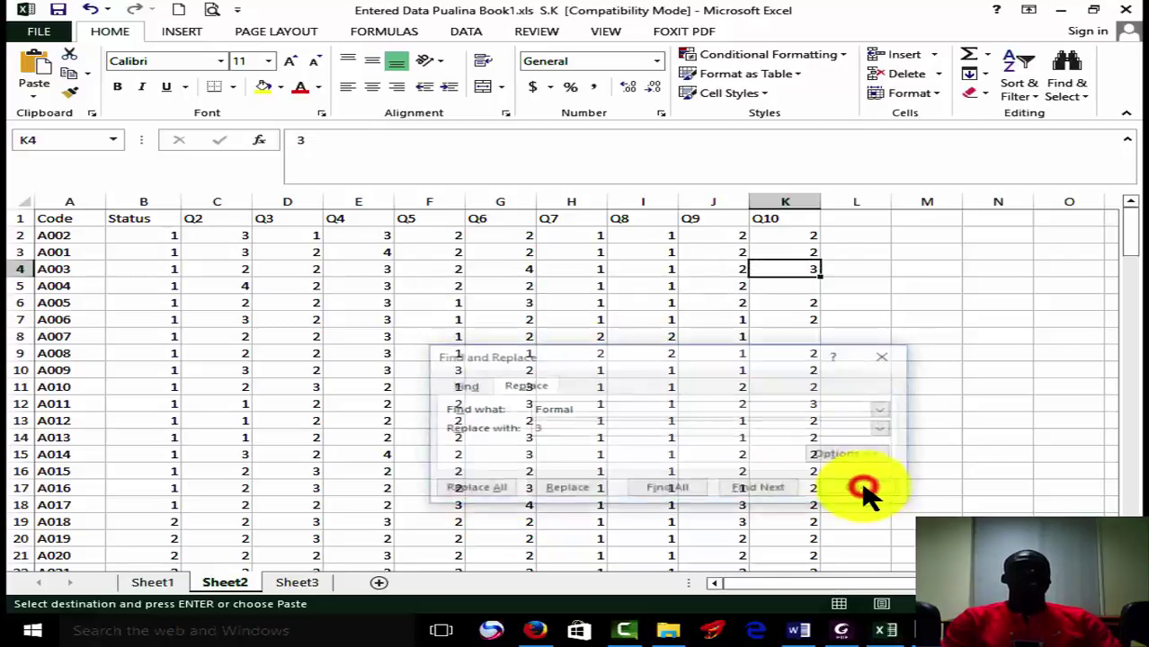
# - Check the coded Q10 cells around K4 and K5 and save the workbook
pyautogui.click(1065, 433)
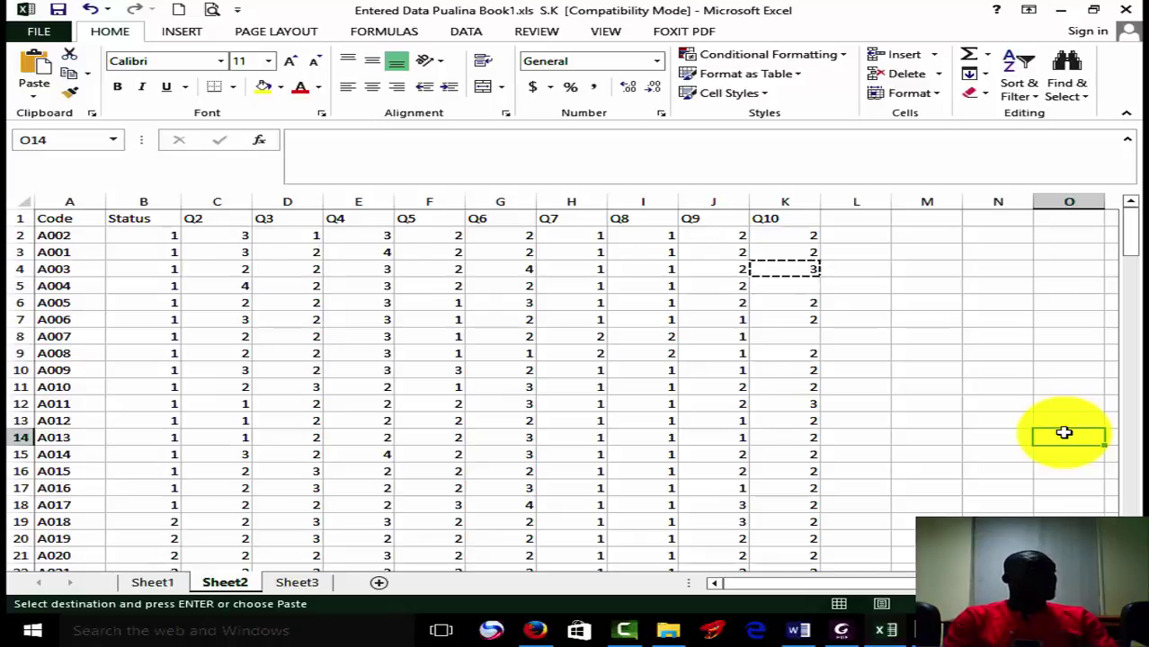
pyautogui.click(807, 287)
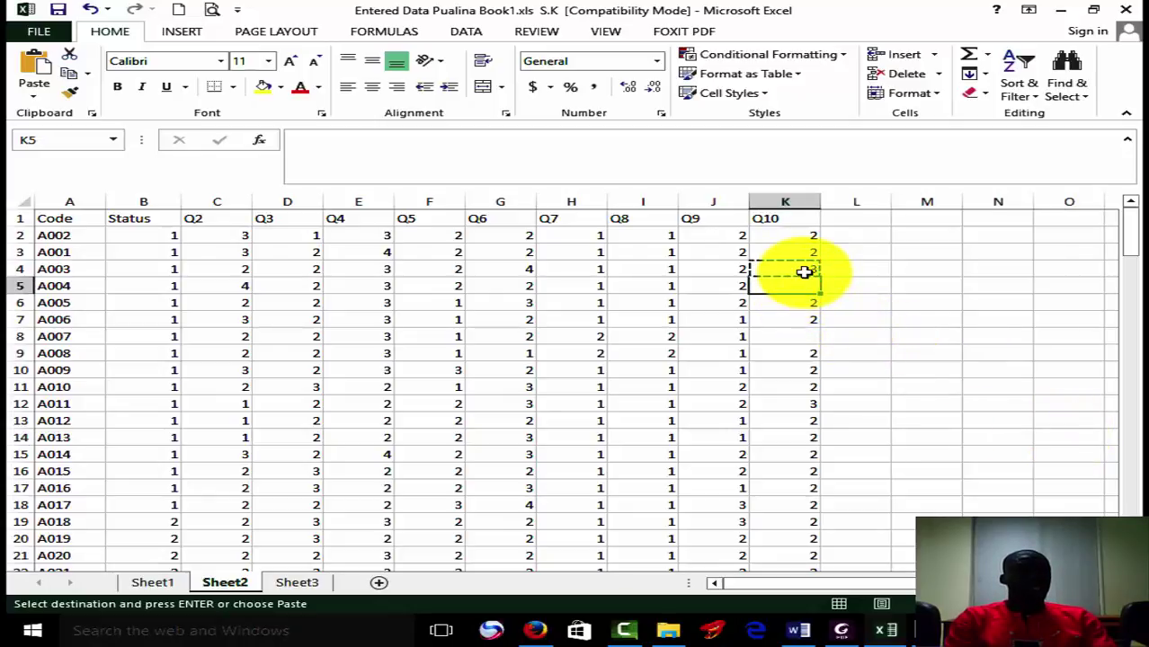
pyautogui.click(805, 272)
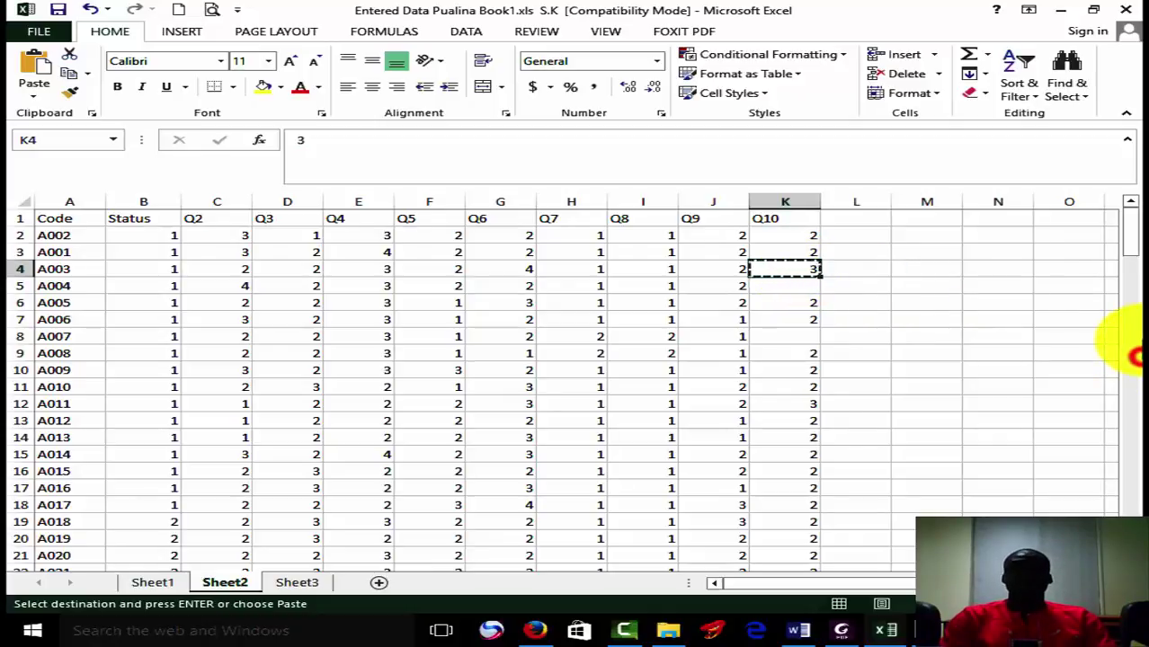
pyautogui.click(57, 10)
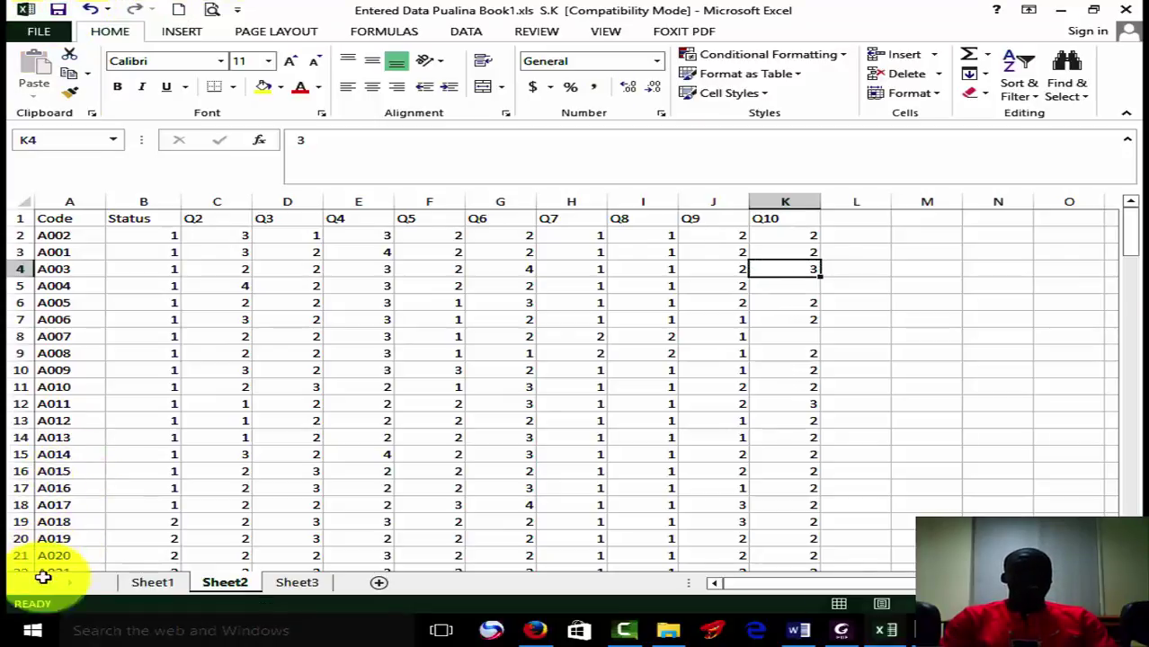
# - Search Windows for IBM SPSS Statistics 22, launch it and bring up its startup dialog
pyautogui.click(32, 631)
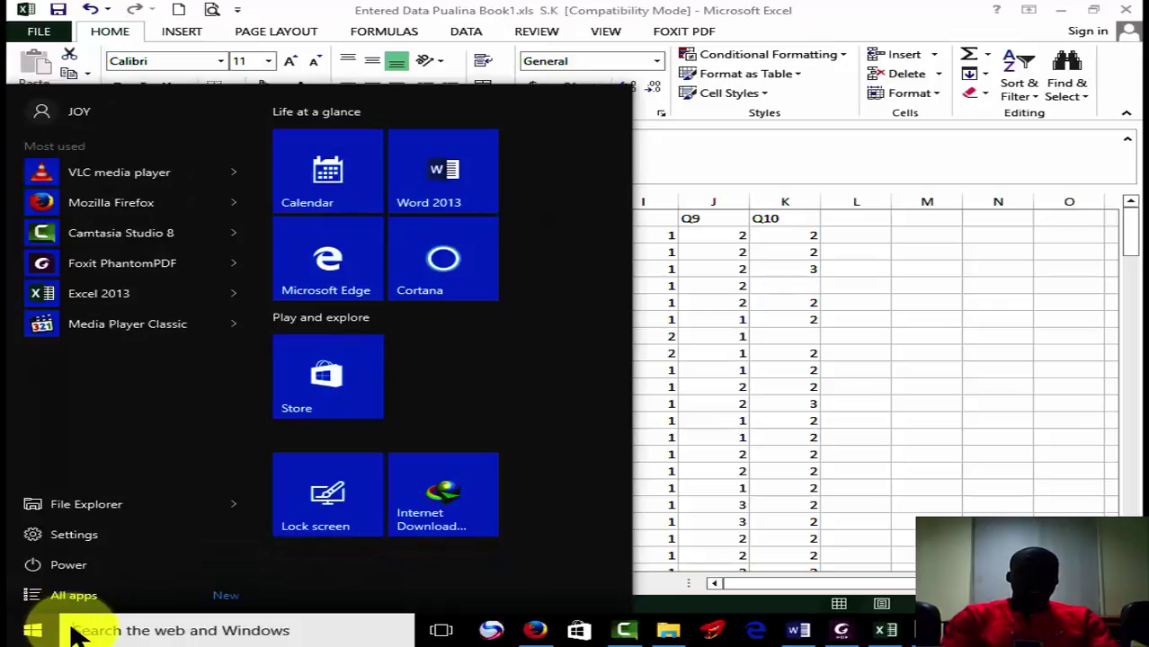
pyautogui.click(77, 632)
pyautogui.write('im')
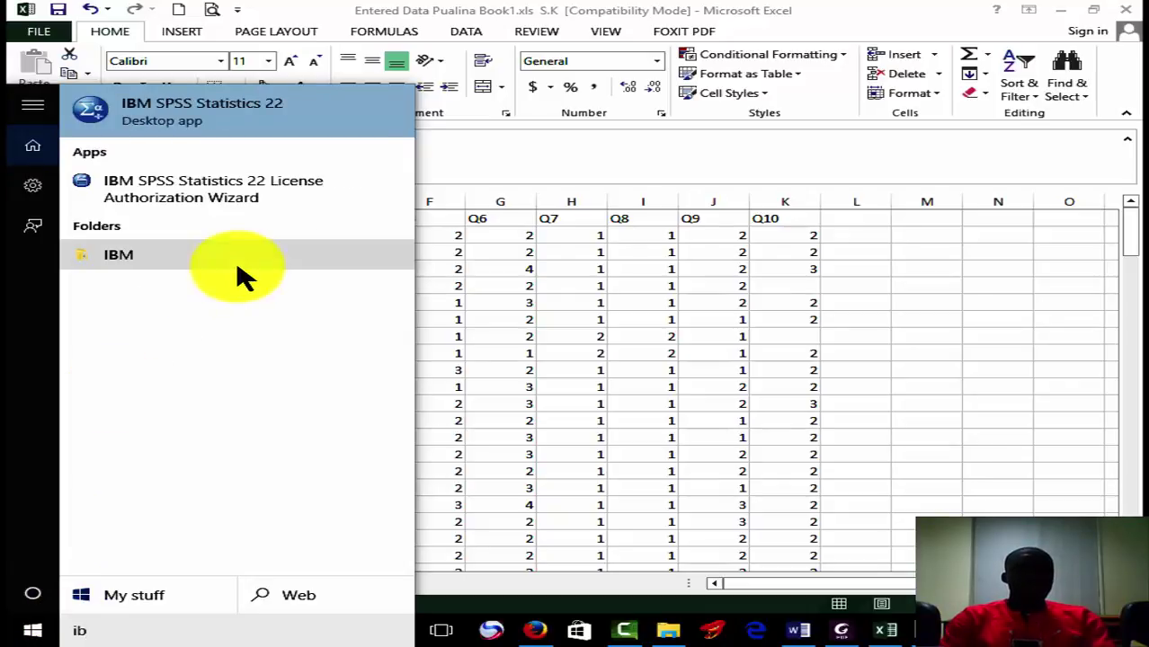
pyautogui.click(243, 114)
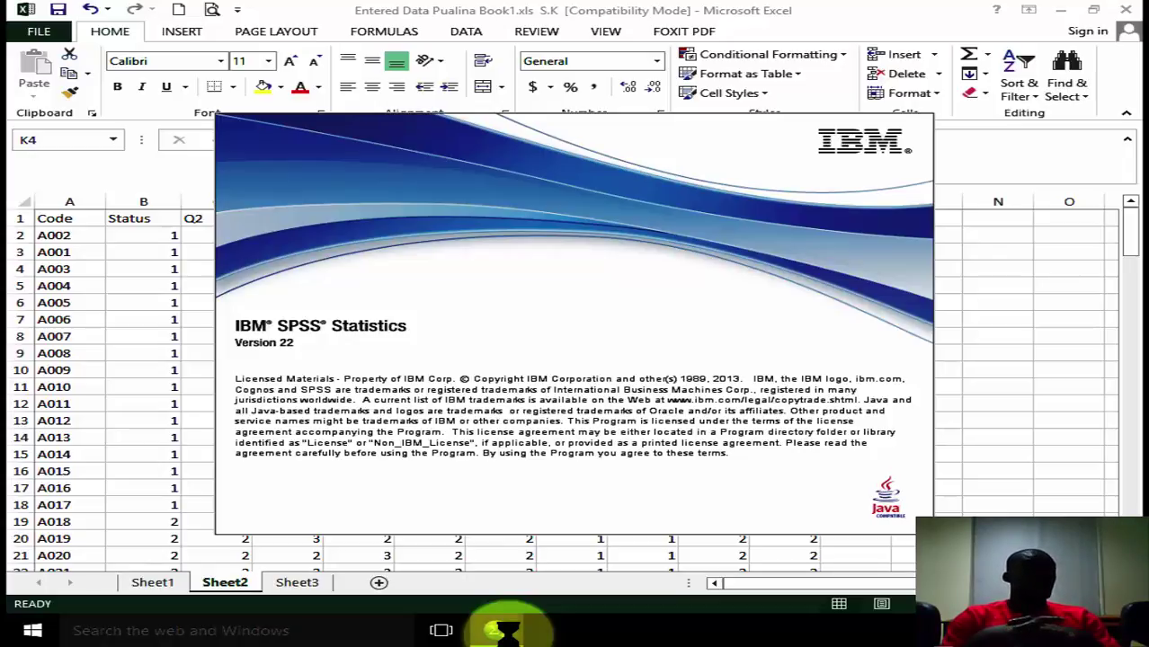
pyautogui.moveTo(496, 631)
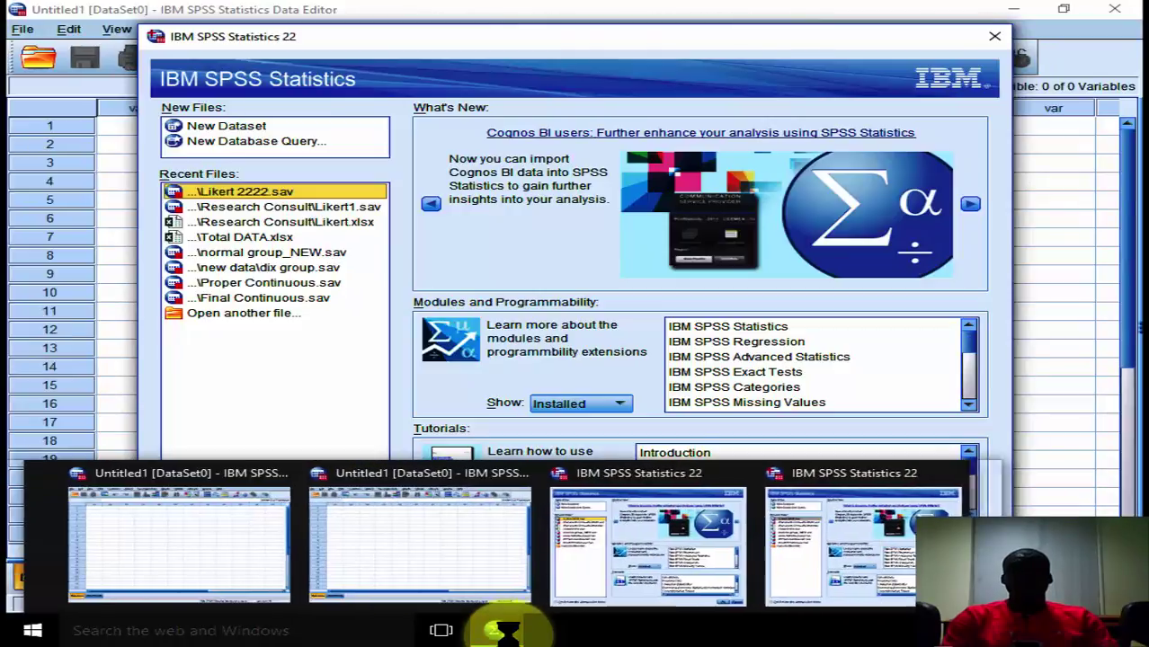
pyautogui.click(1011, 503)
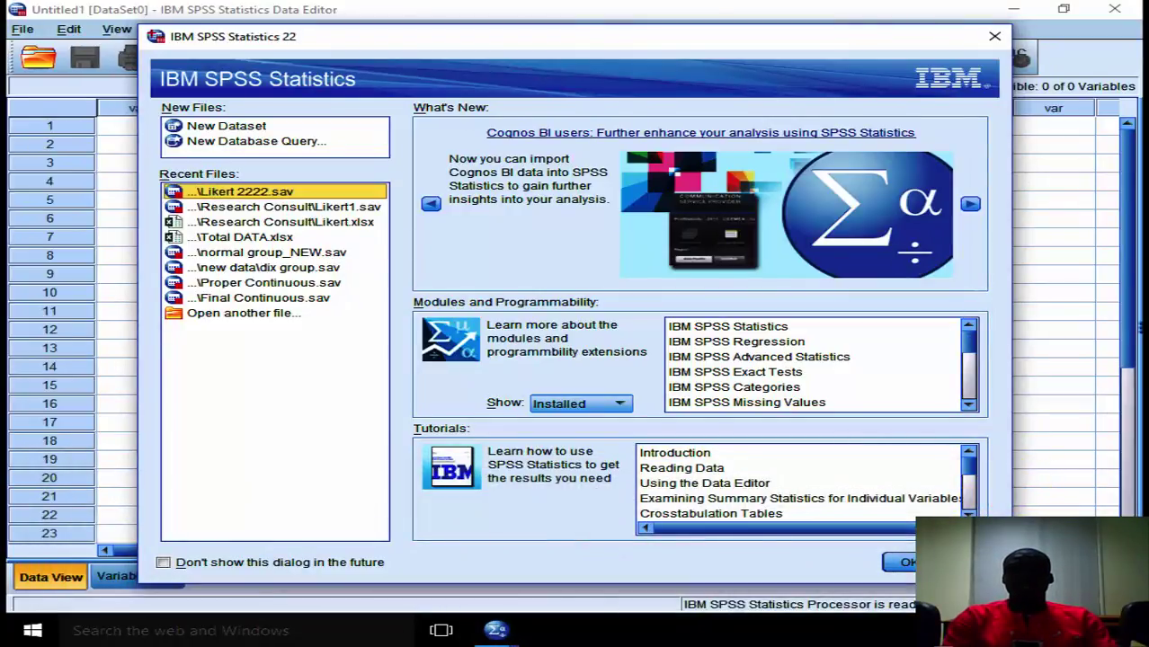
# - Dismiss the startup dialog and close the duplicate empty Data Editor window, confirming that SPSS instance's exit
pyautogui.press('Escape')
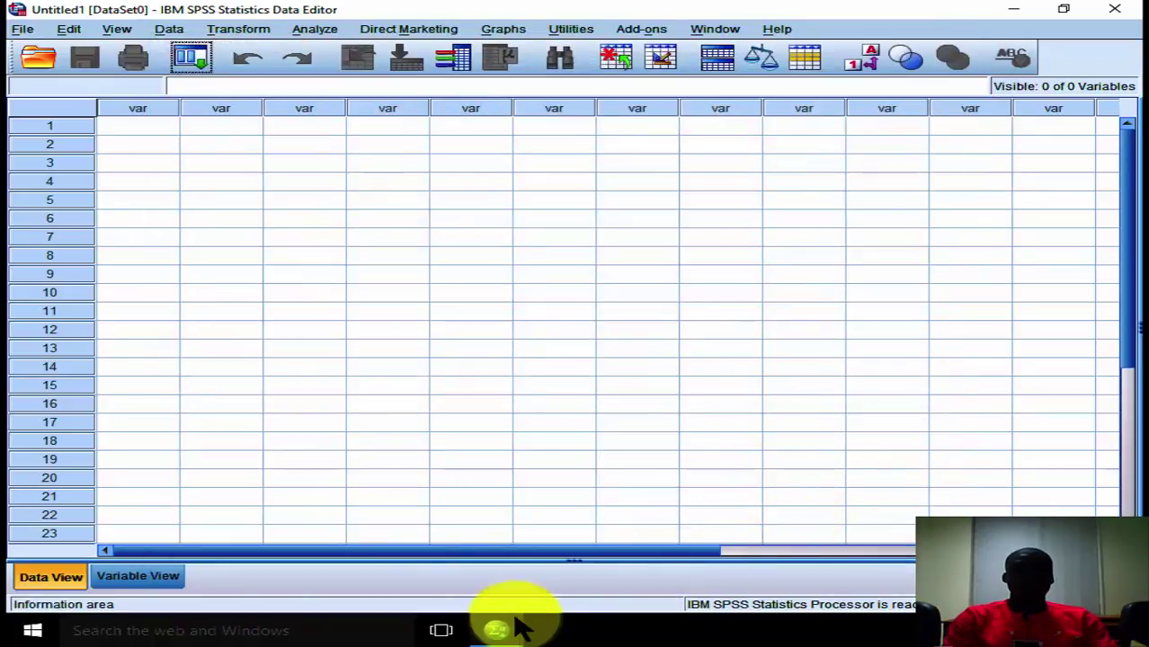
pyautogui.moveTo(500, 627)
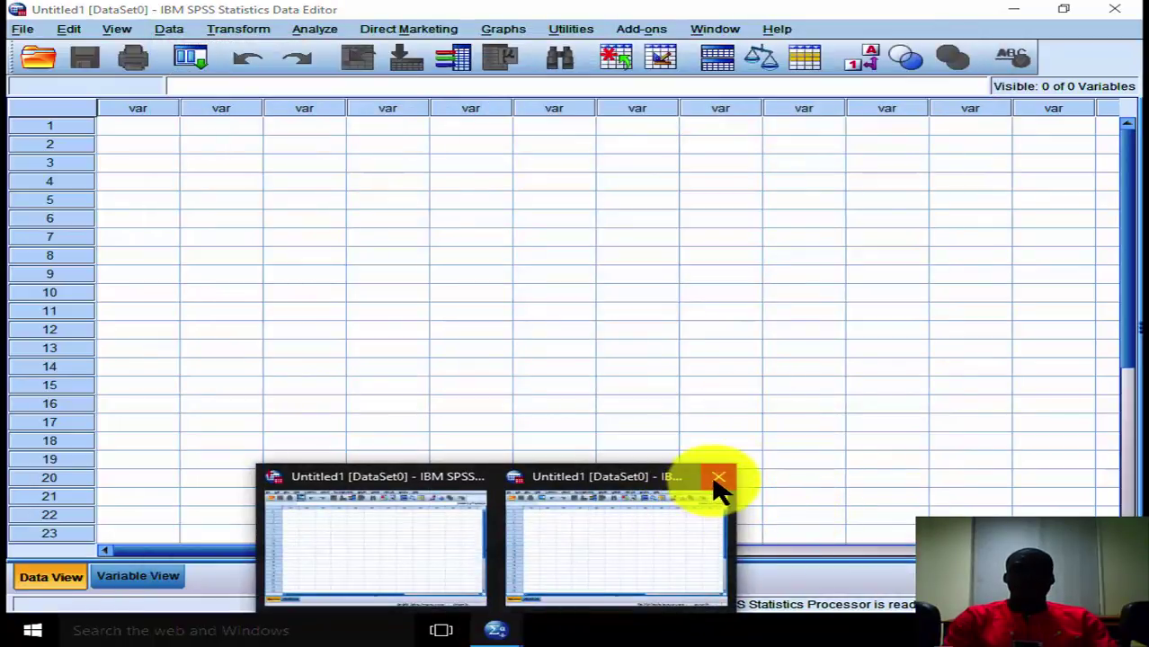
pyautogui.click(719, 480)
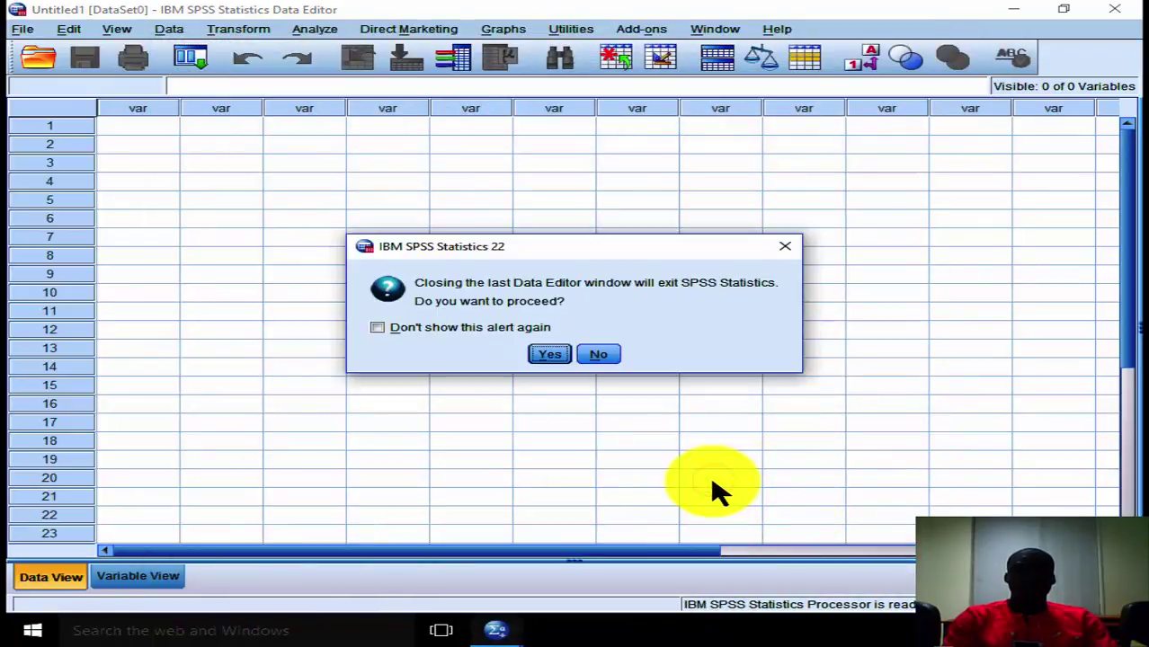
pyautogui.click(549, 356)
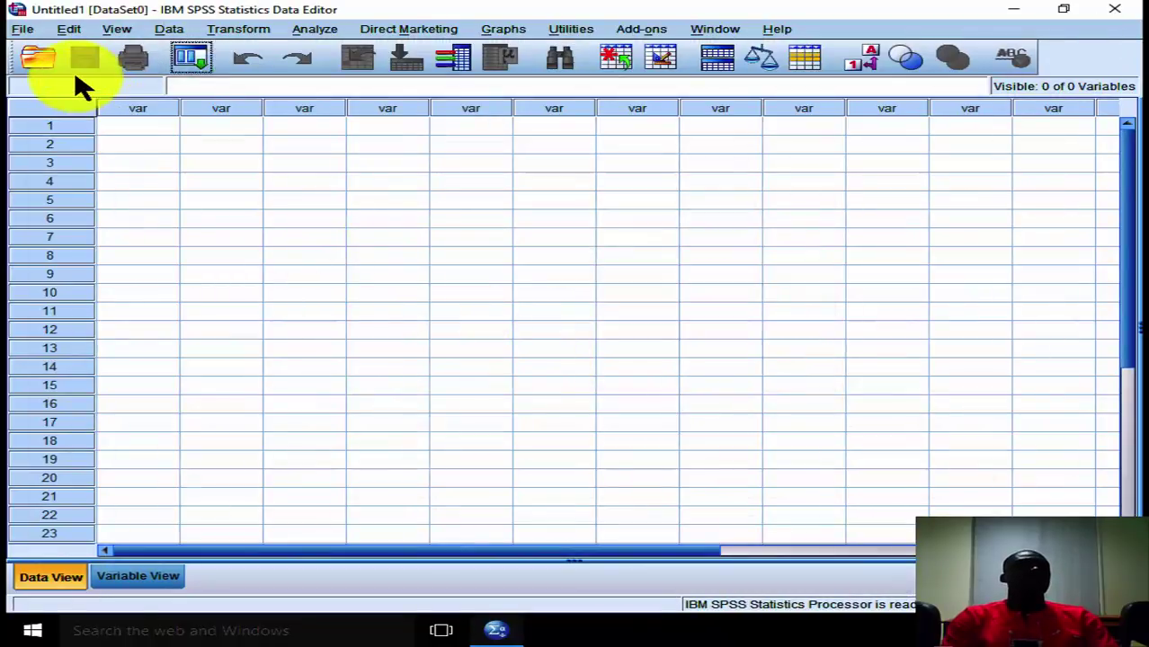
# - Start opening a data file and browse to the New Analysis folder inside Research Consult on the Desktop
pyautogui.click(22, 31)
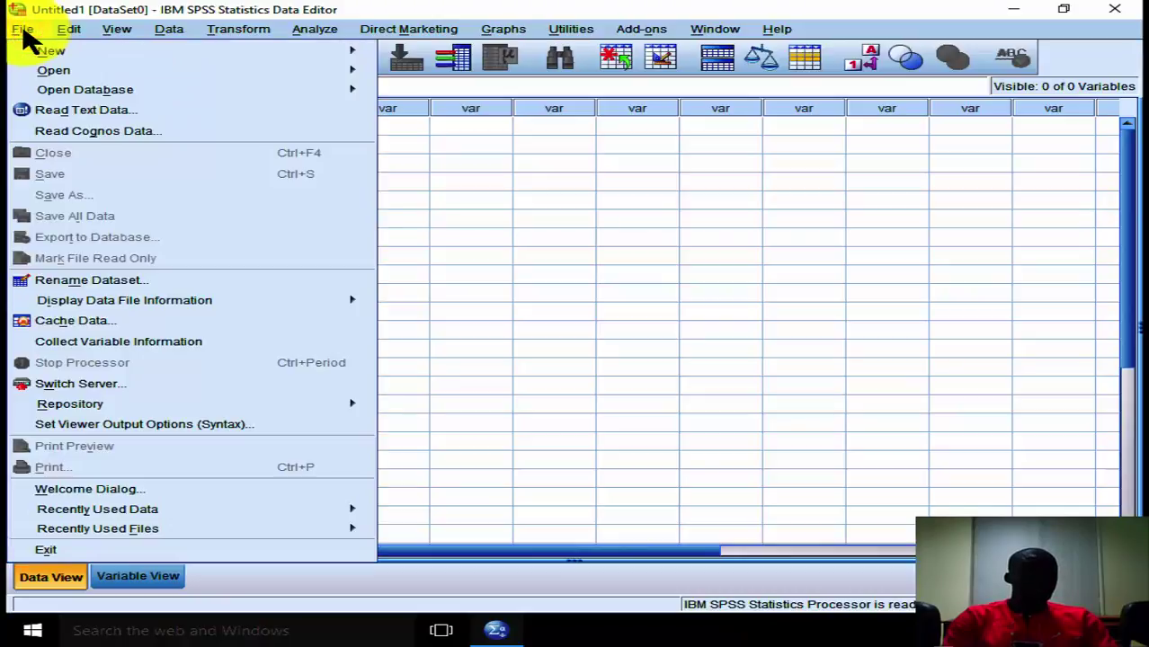
pyautogui.moveTo(243, 70)
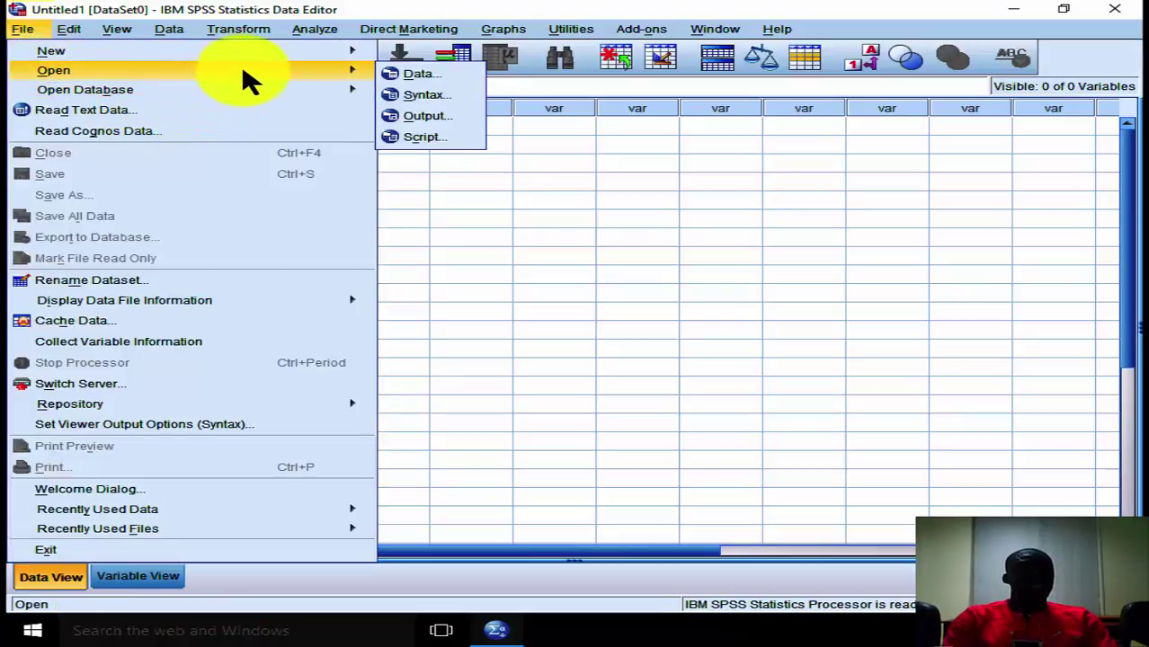
pyautogui.click(403, 73)
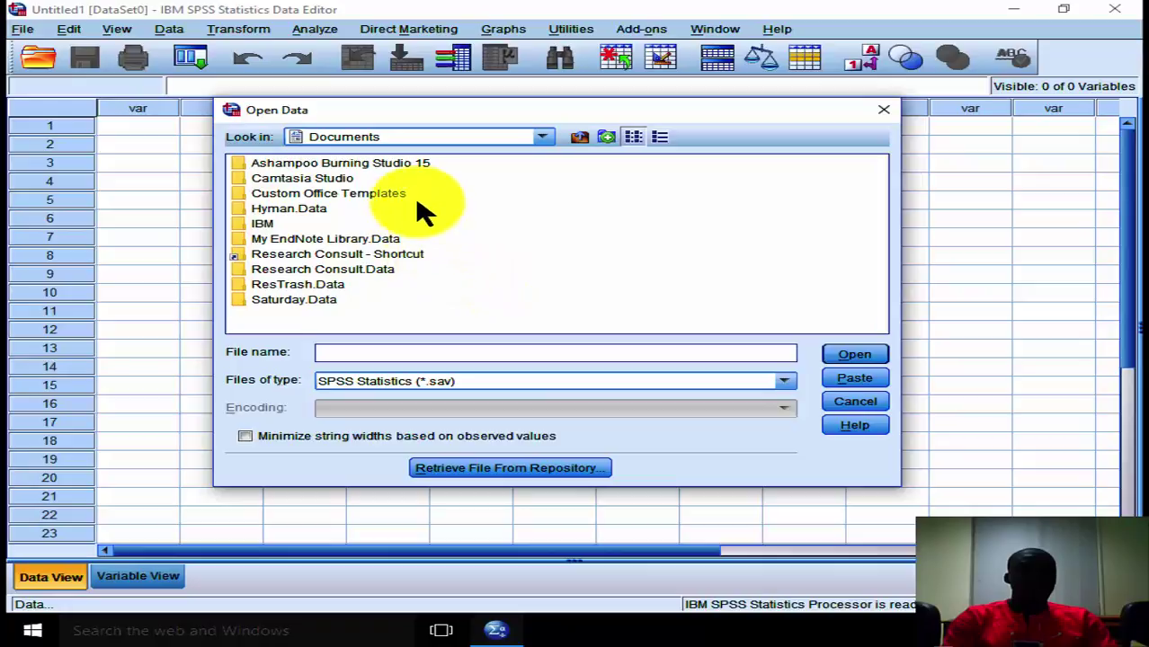
pyautogui.click(583, 140)
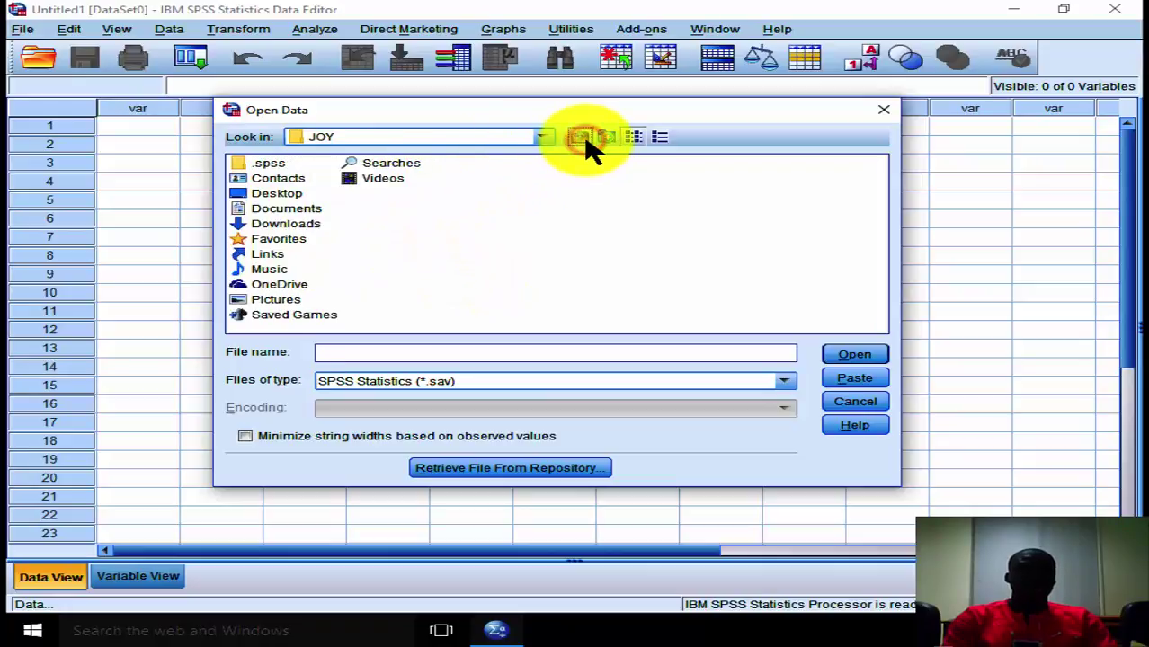
pyautogui.doubleClick(285, 194)
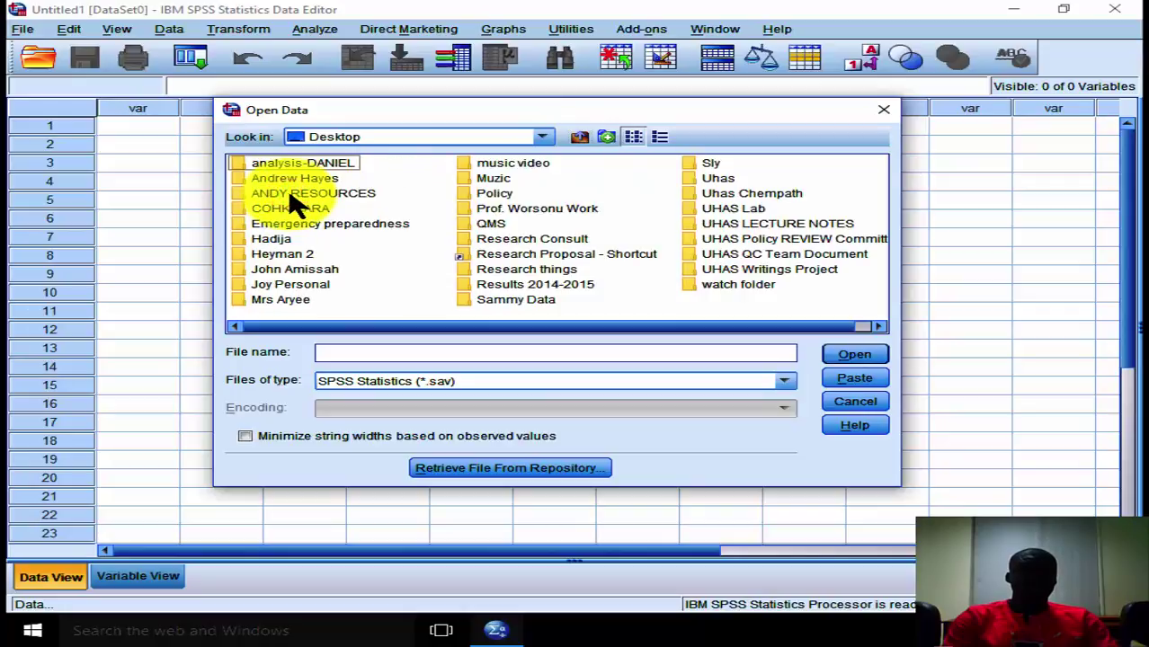
pyautogui.doubleClick(550, 239)
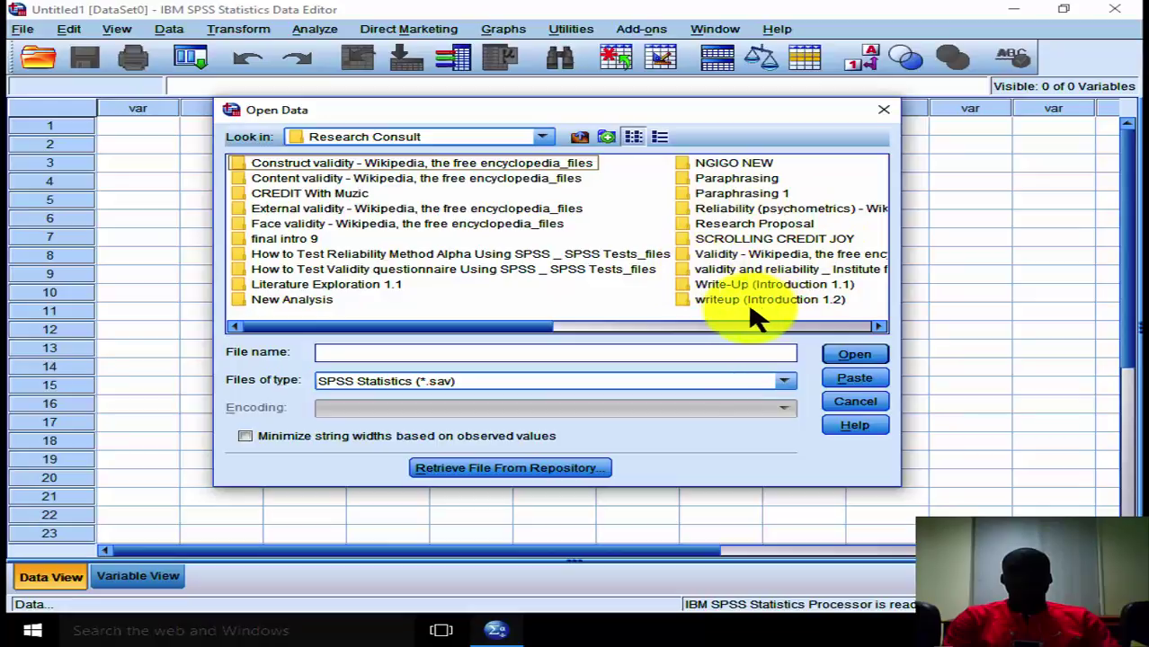
pyautogui.click(344, 301)
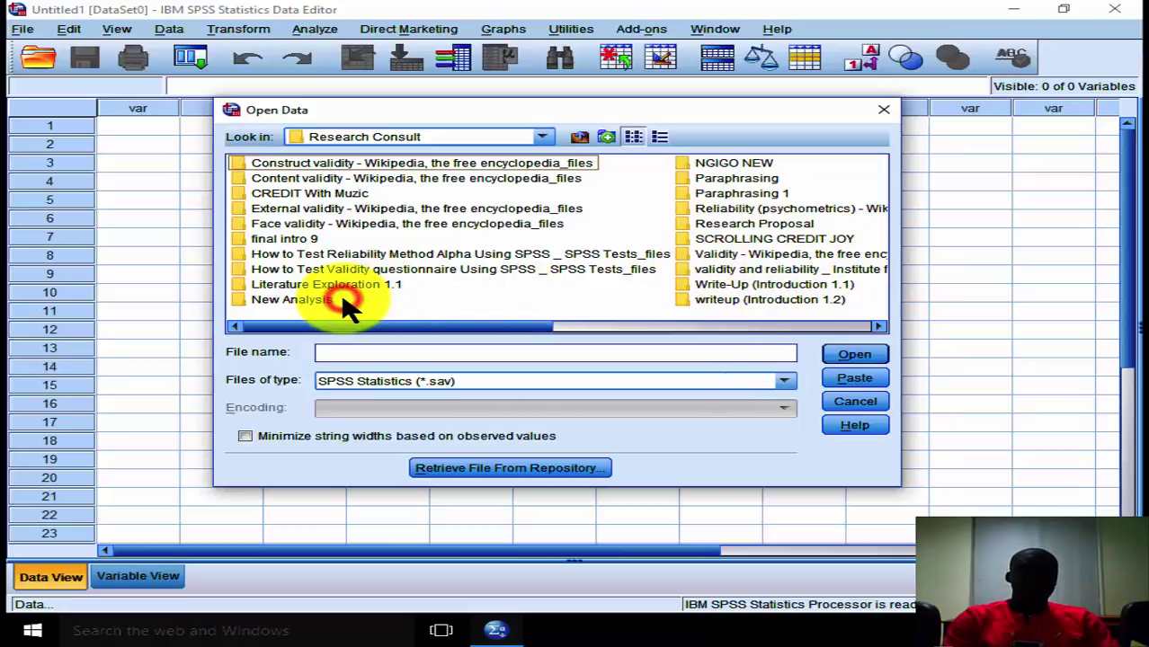
pyautogui.doubleClick(320, 300)
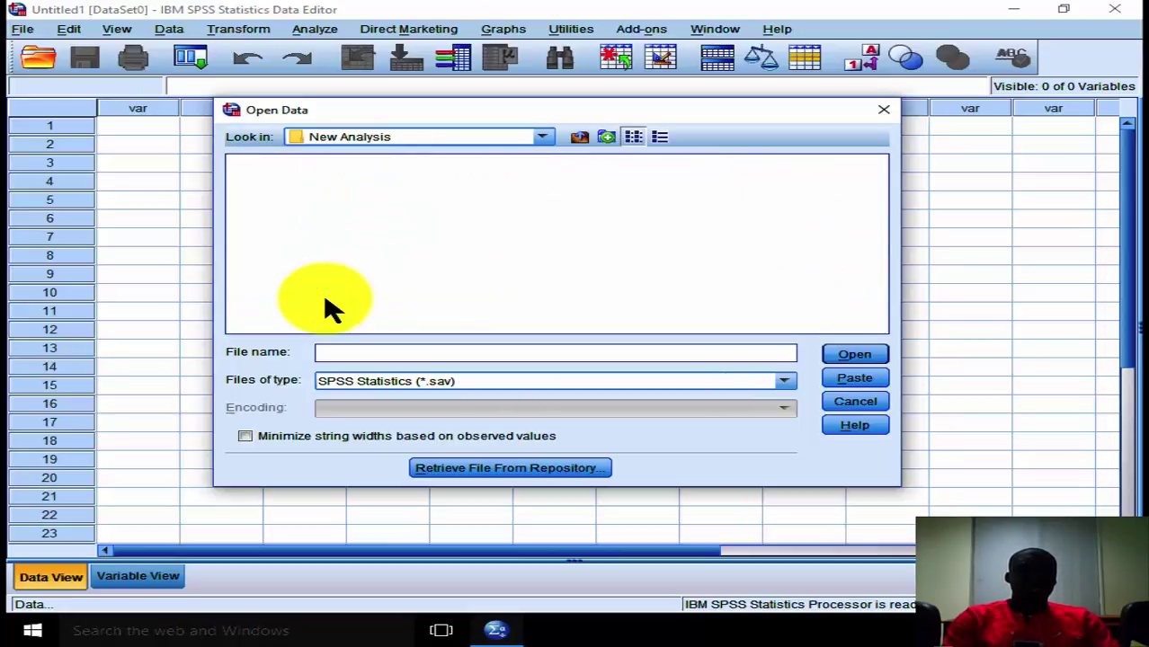
# - Set the file type to Excel (*.xls, *.xlsx, *.xlsm) and select the Entered Data workbook
pyautogui.click(787, 382)
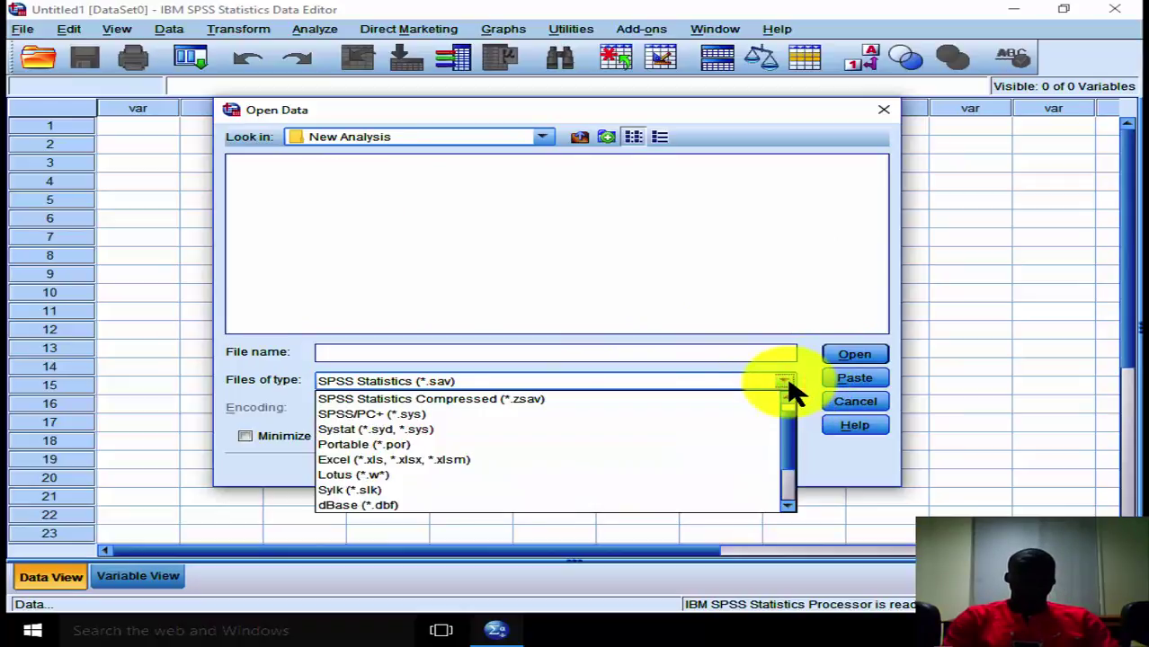
pyautogui.click(530, 461)
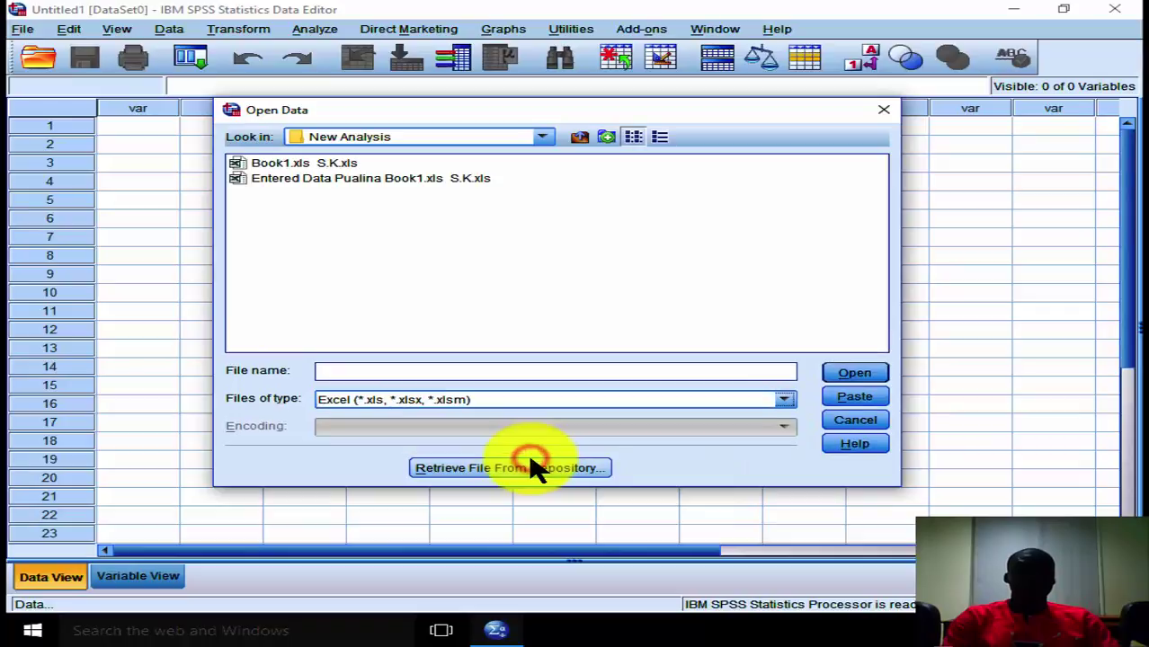
pyautogui.click(356, 179)
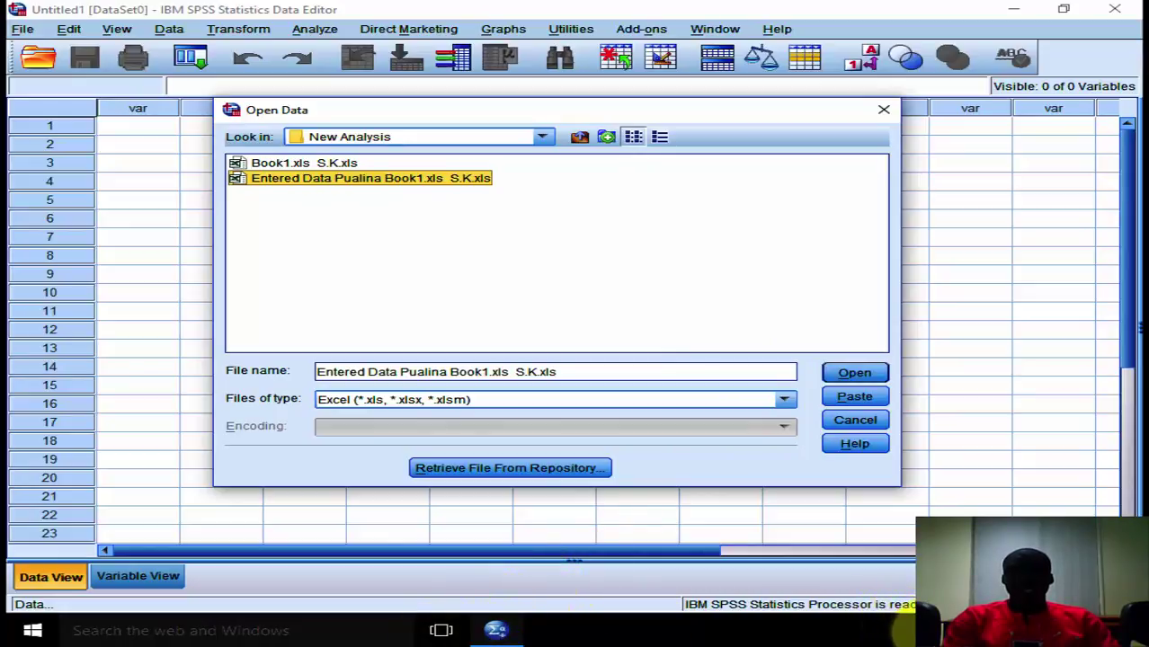
# - Switch to Excel, save the coded workbook and close it
pyautogui.click(899, 625)
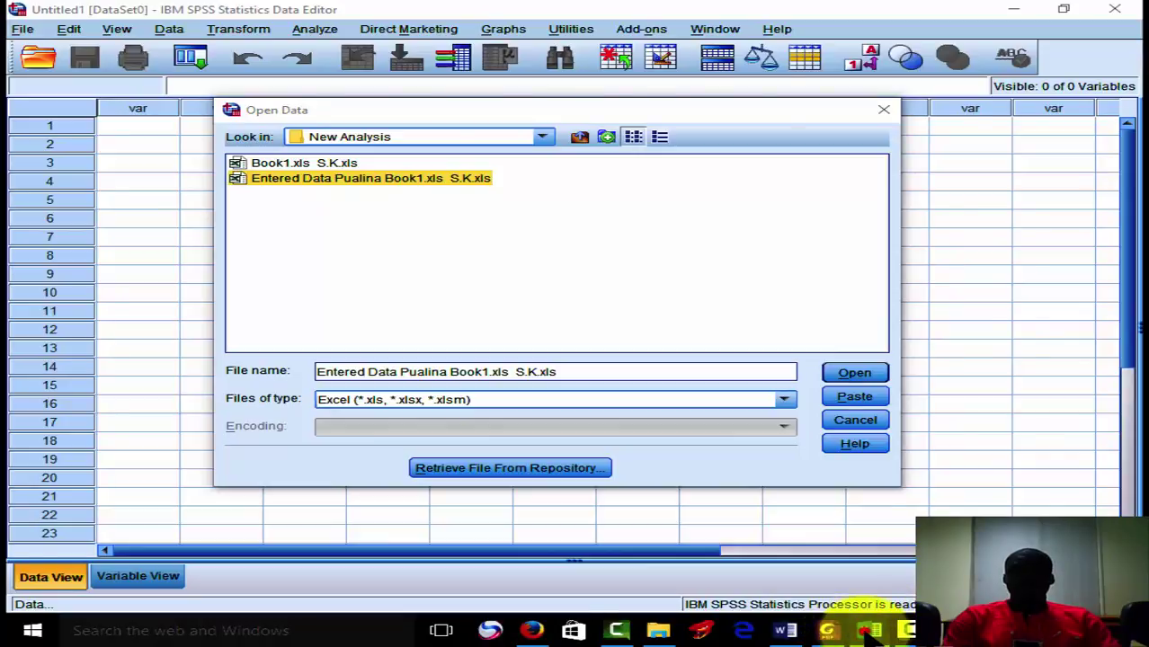
pyautogui.click(869, 631)
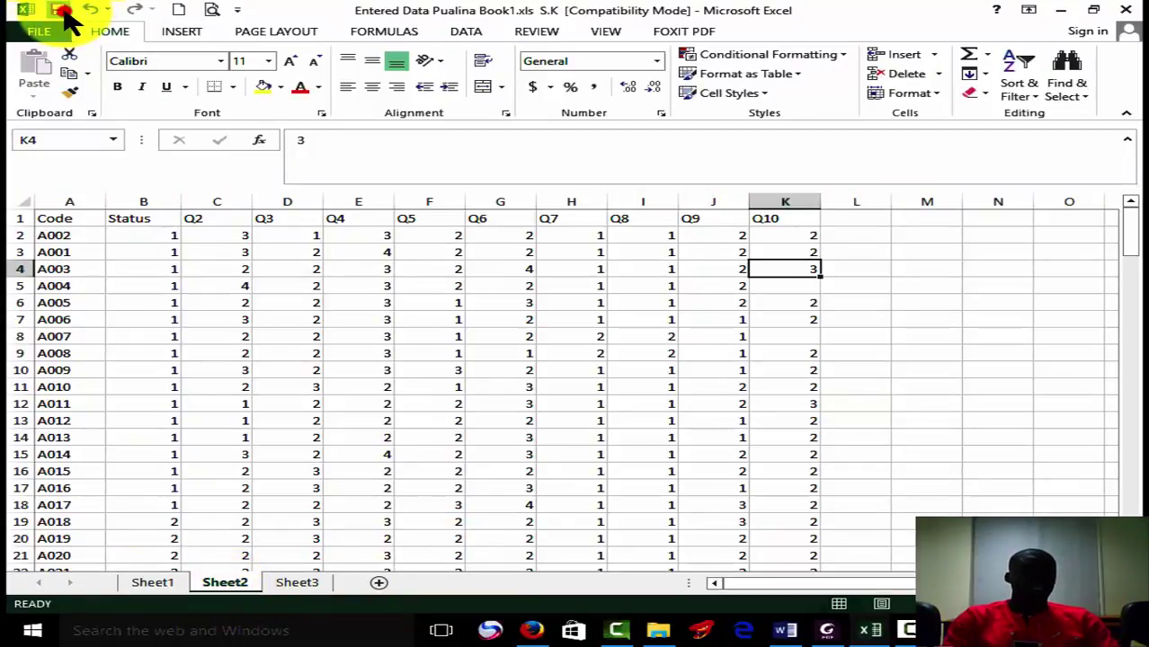
pyautogui.click(1060, 11)
# - Import Sheet2 [A1:K151] of the selected workbook into SPSS with variable names from the first row, and check the columns through Q10
pyautogui.click(851, 374)
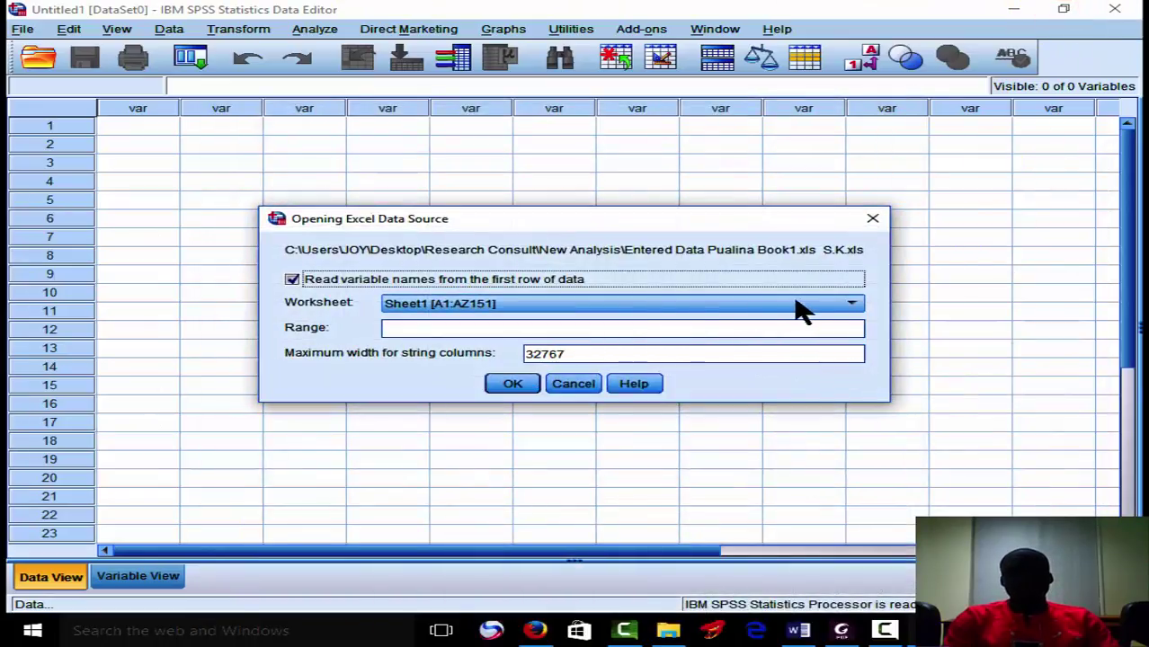
pyautogui.click(836, 305)
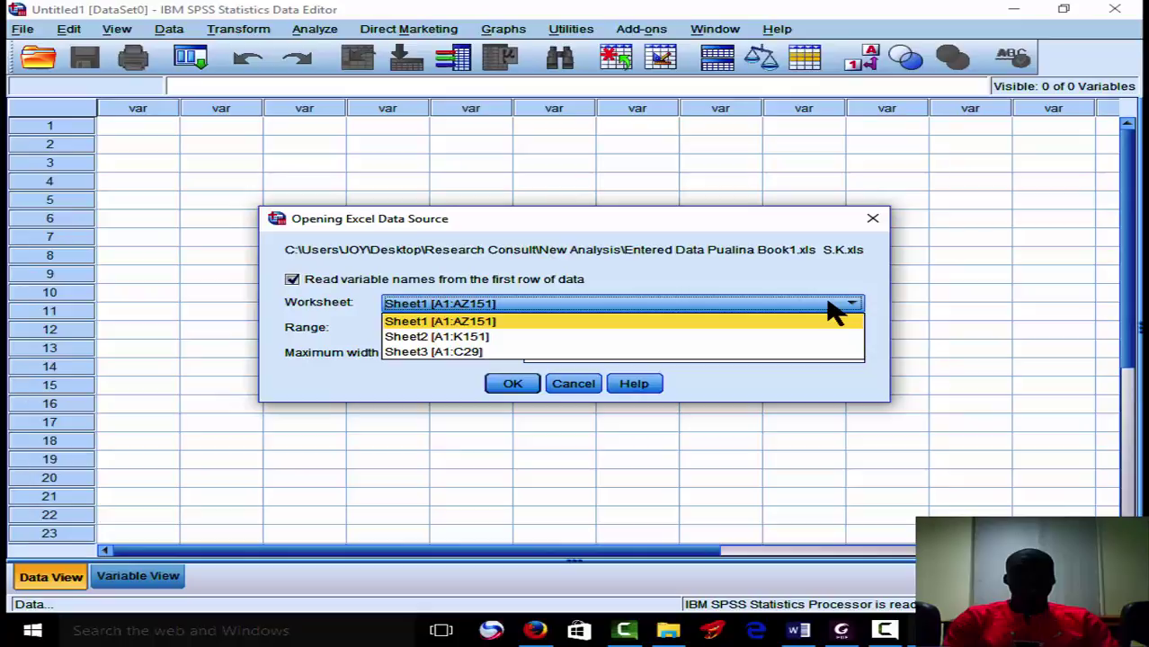
pyautogui.click(730, 346)
pyautogui.click(531, 389)
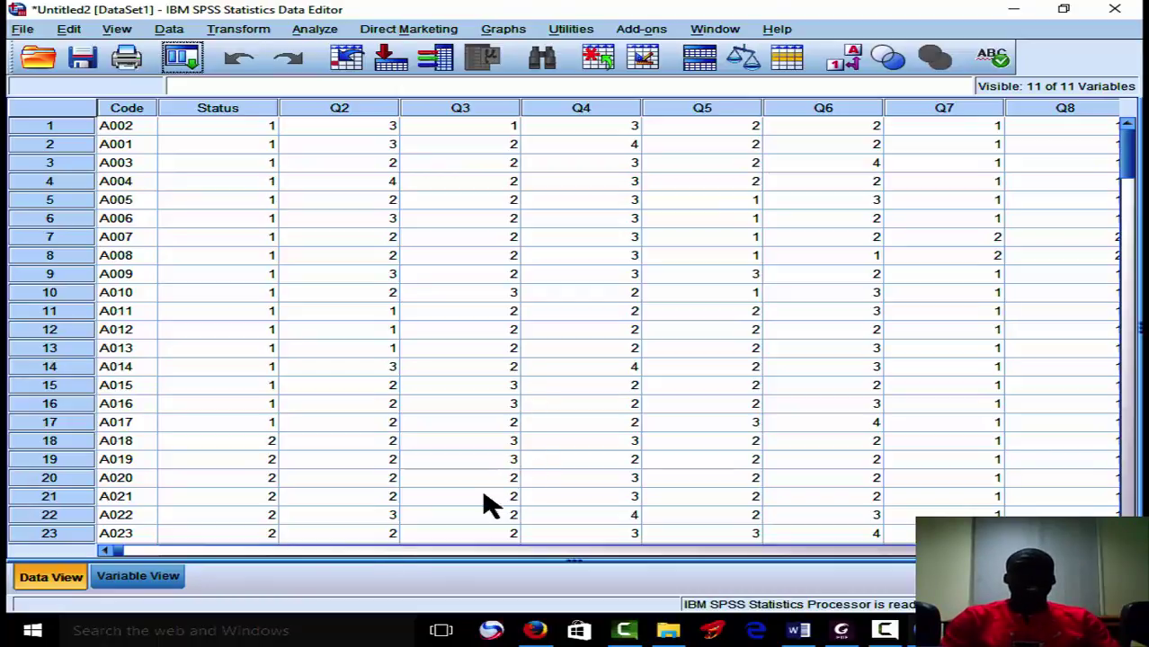
pyautogui.moveTo(636, 551); pyautogui.dragTo(762, 543)
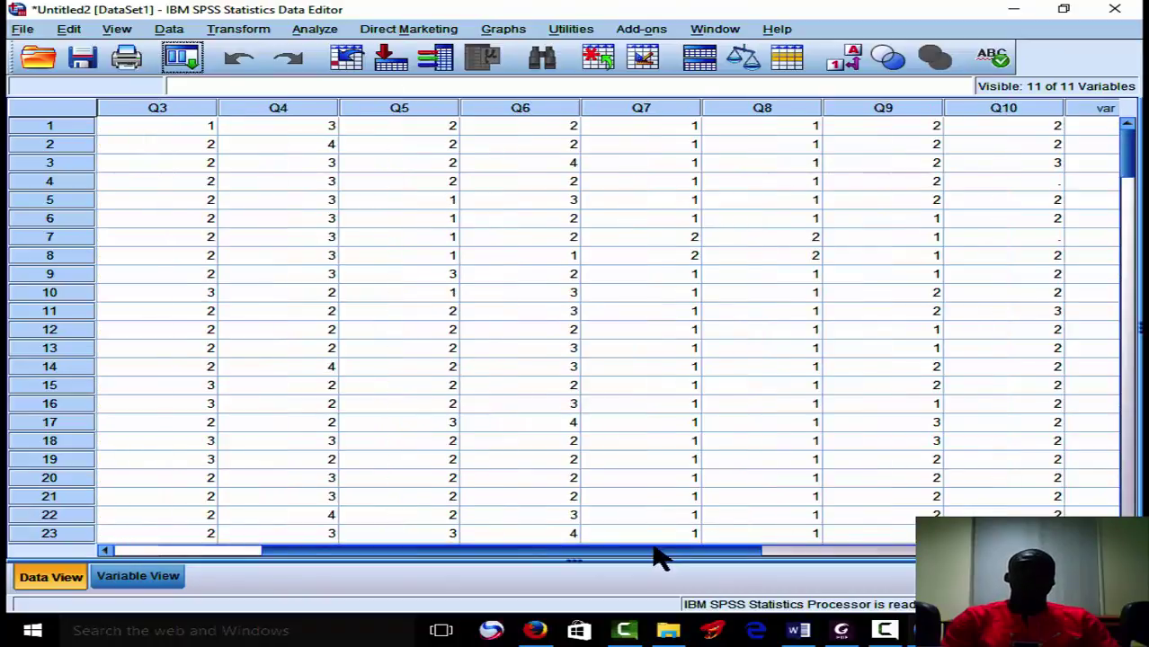
pyautogui.moveTo(655, 550); pyautogui.dragTo(249, 545)
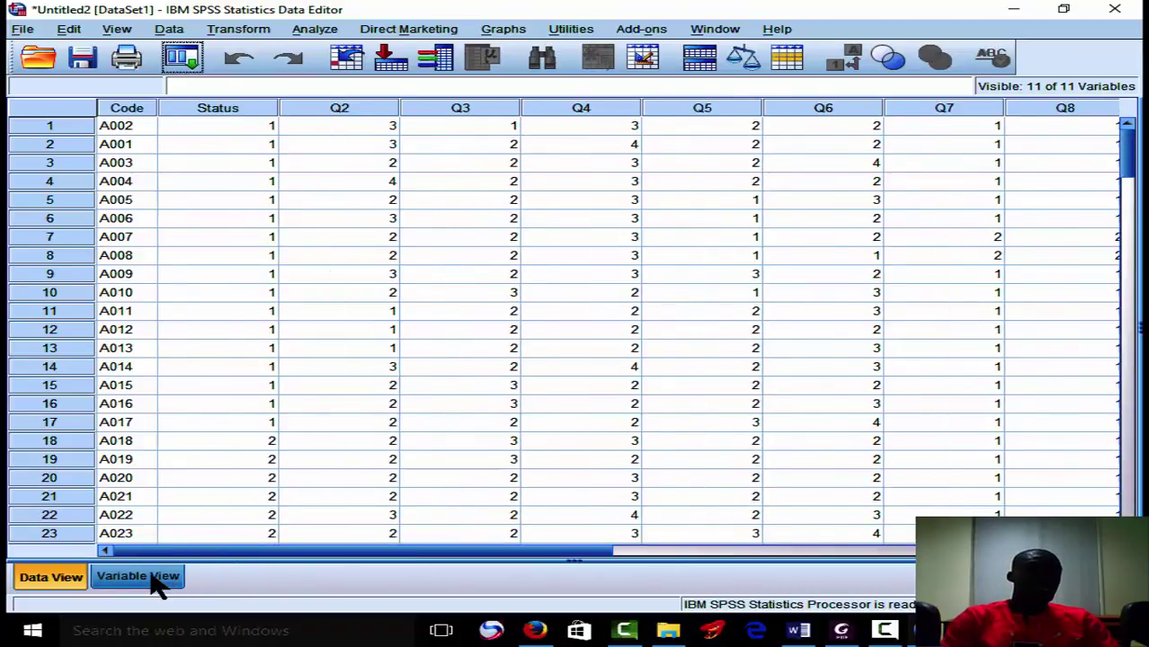
# - In Variable View, define the Status variable's value labels, with 1 as Puerperal and a label for value 2
pyautogui.click(152, 578)
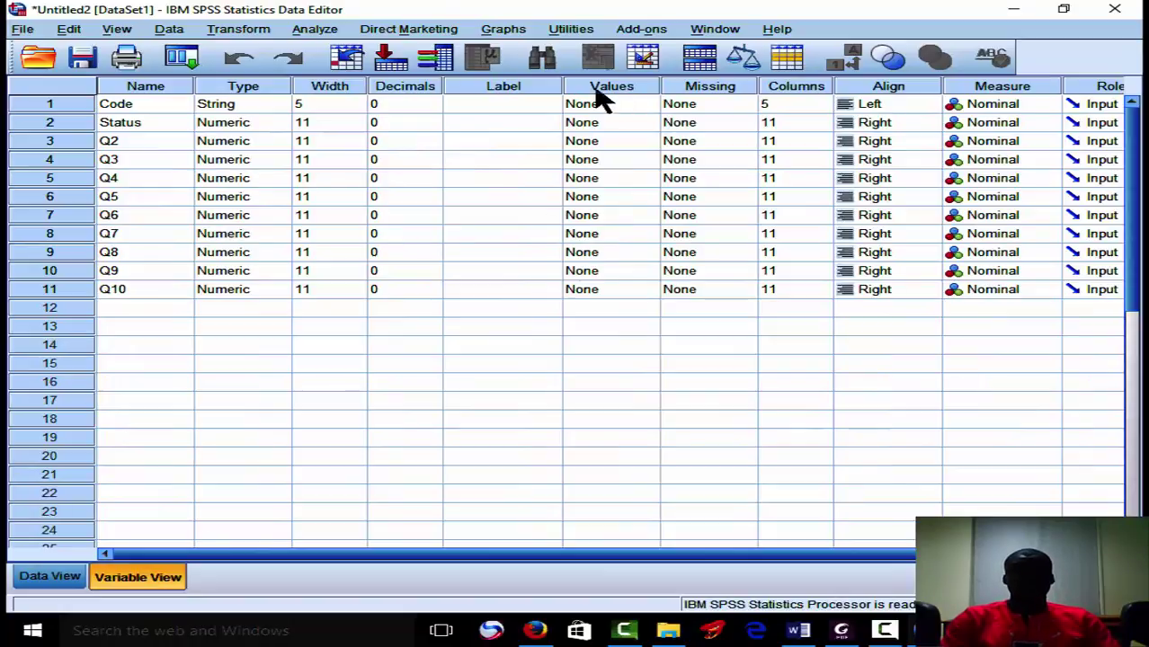
pyautogui.click(650, 126)
pyautogui.click(650, 126)
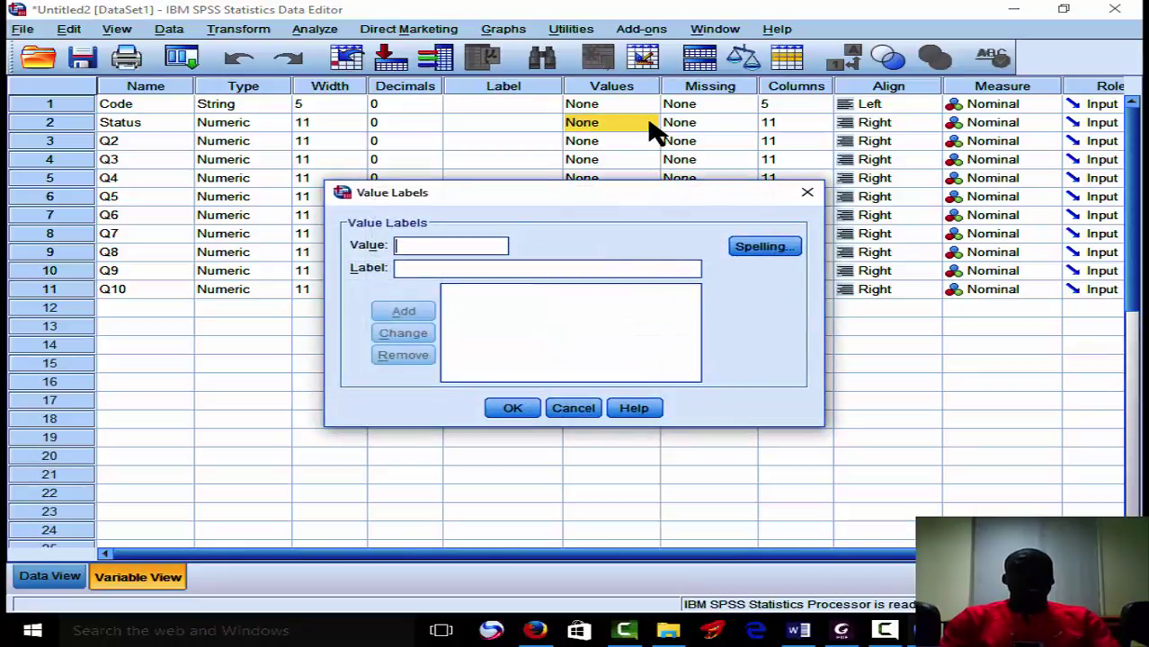
pyautogui.click(543, 267)
pyautogui.write('Puerperal')
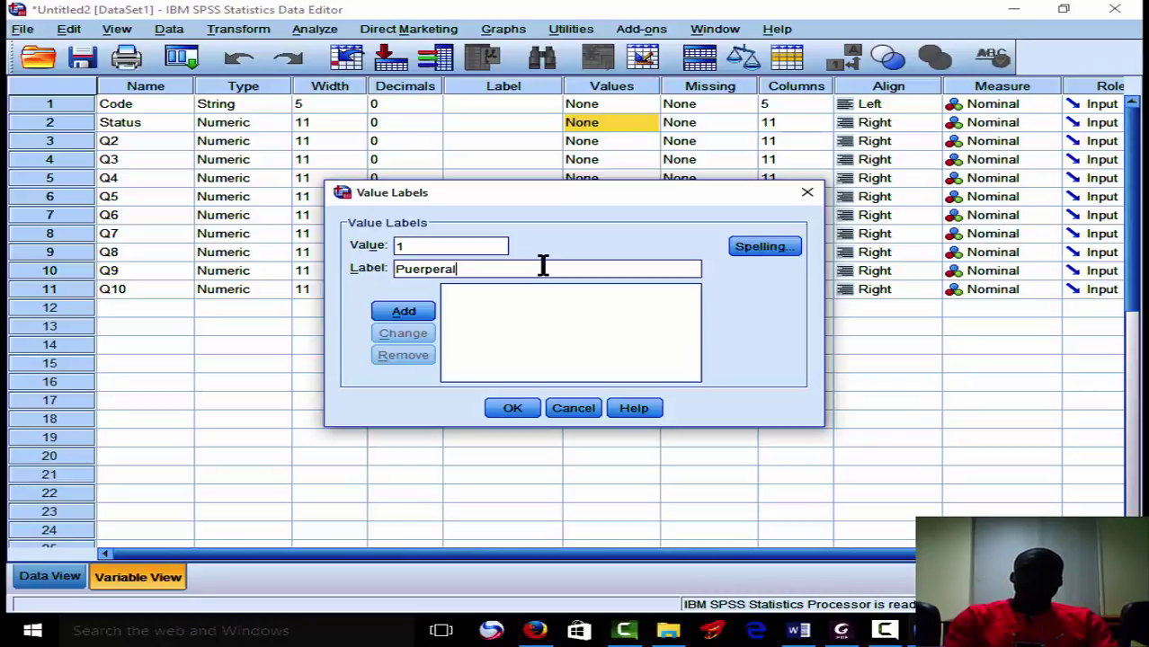
pyautogui.click(424, 312)
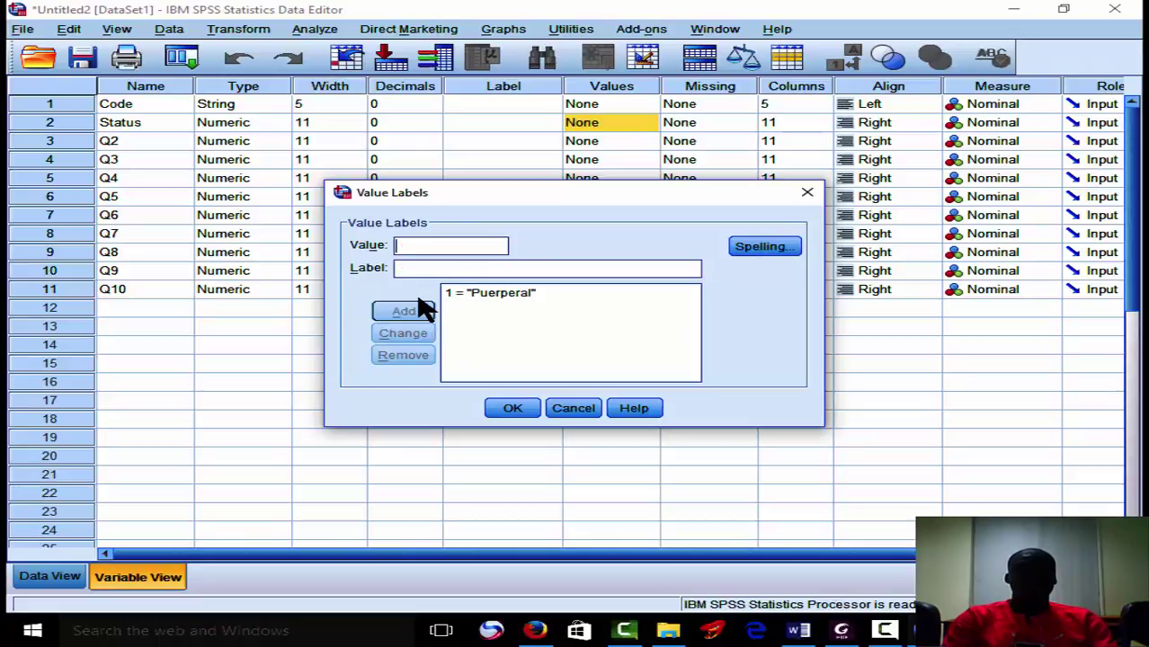
pyautogui.click(412, 270)
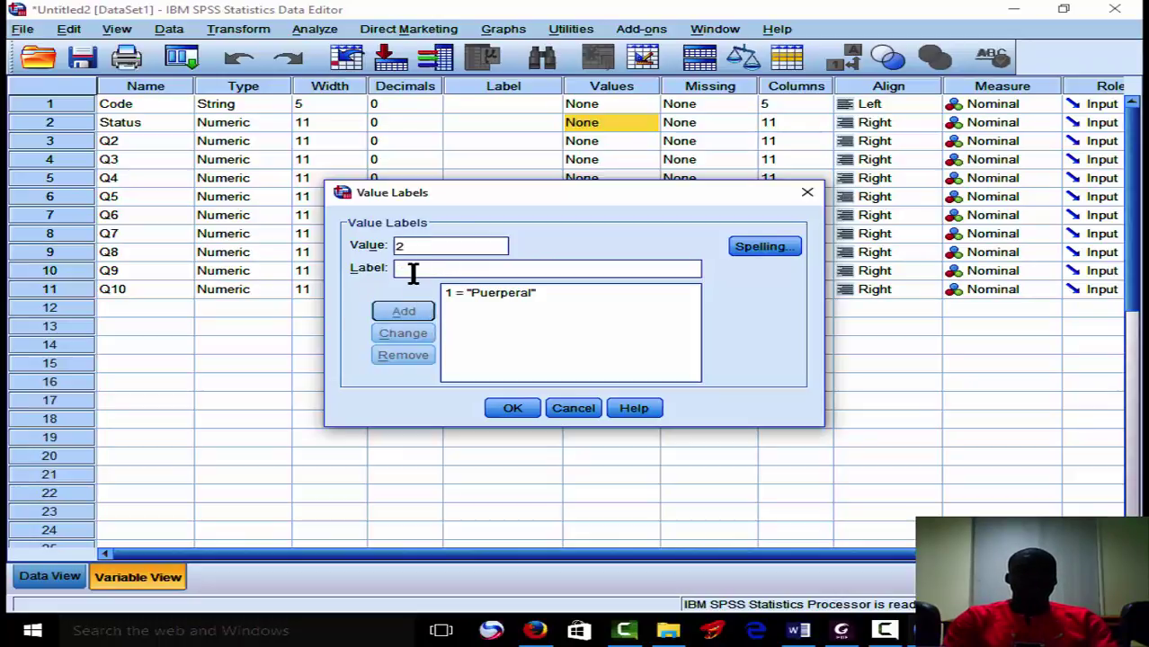
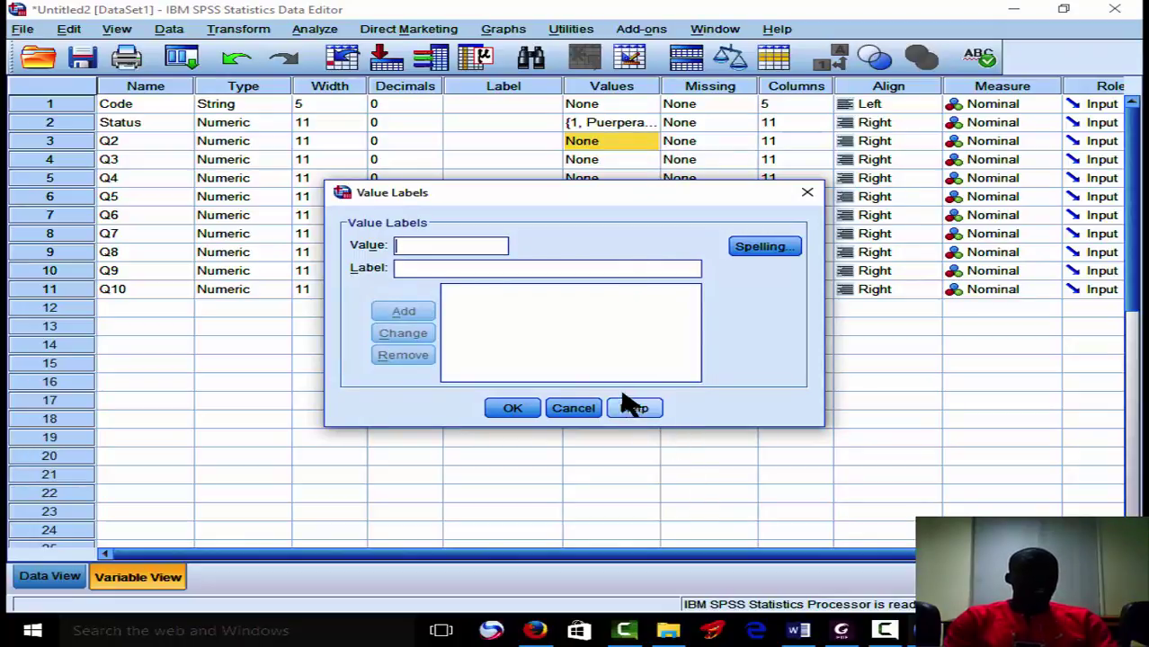
# - Add value labels for Q2, with 1 as "<20" and 2 as "20-29"
pyautogui.write('1')
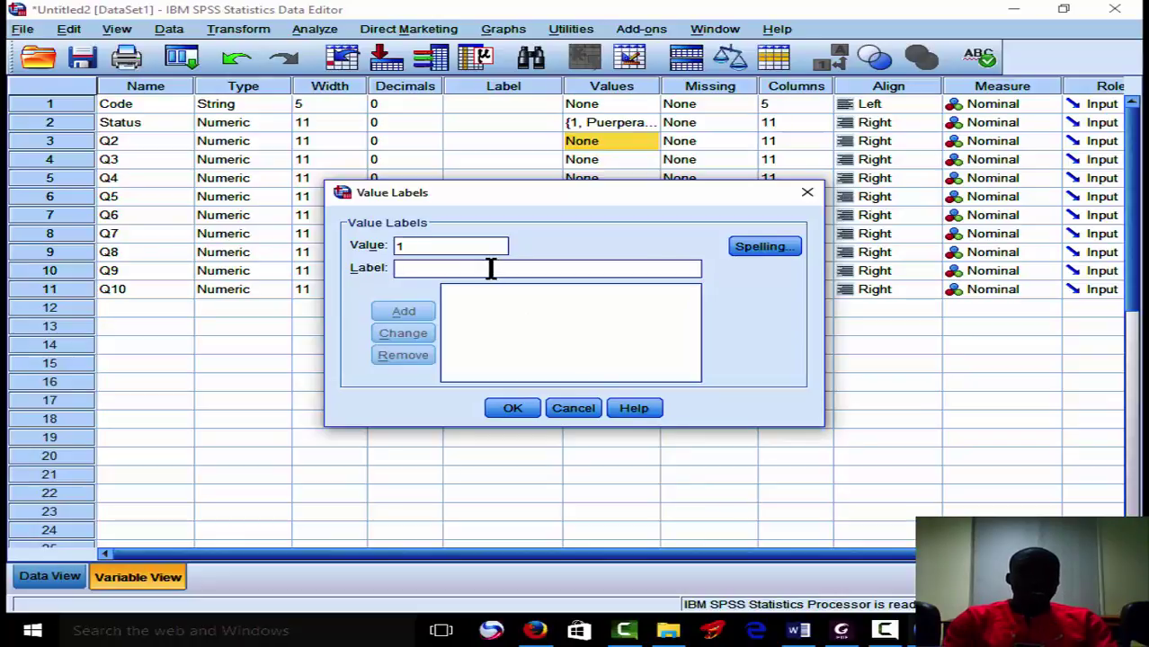
pyautogui.write('<')
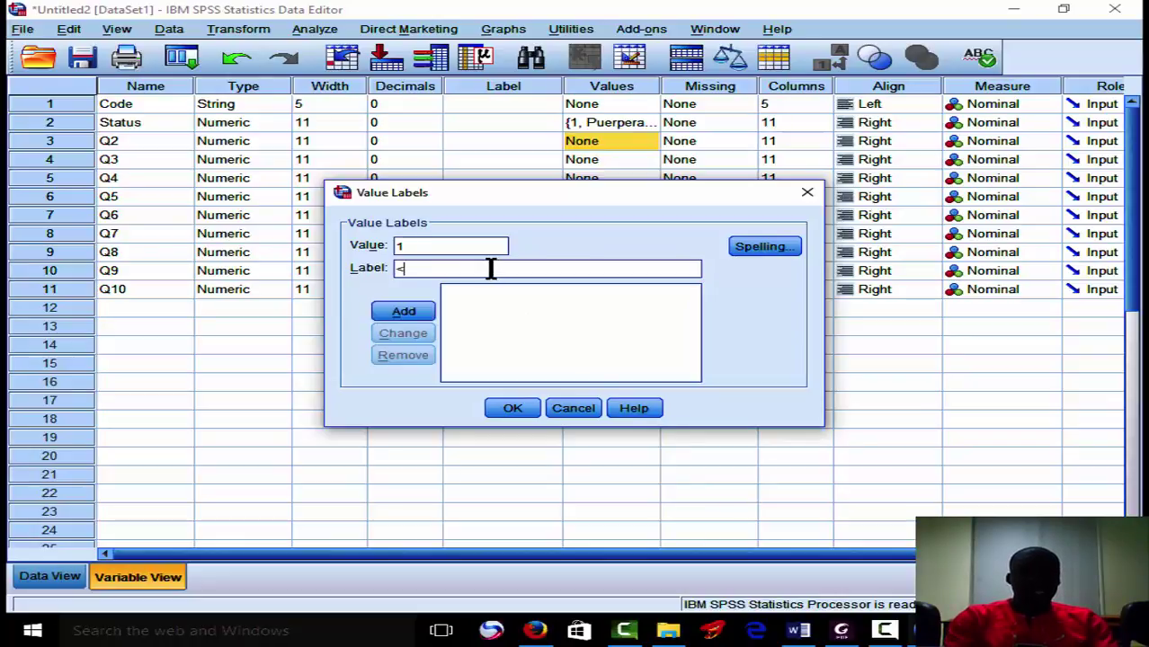
pyautogui.write('20')
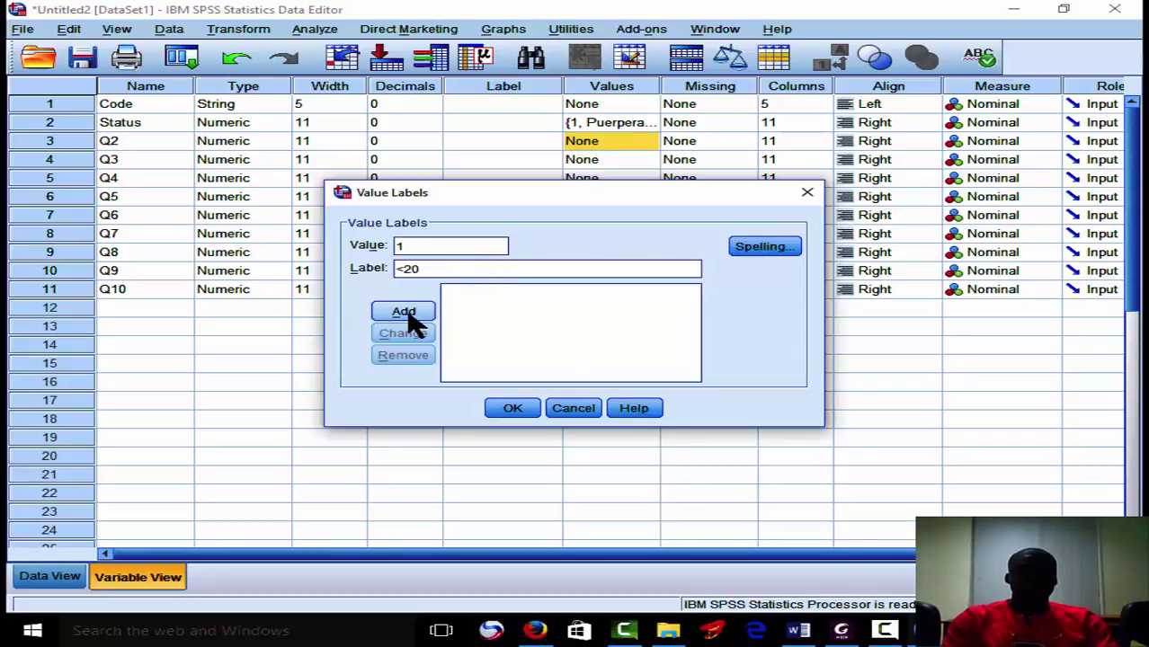
pyautogui.click(409, 319)
pyautogui.write('2')
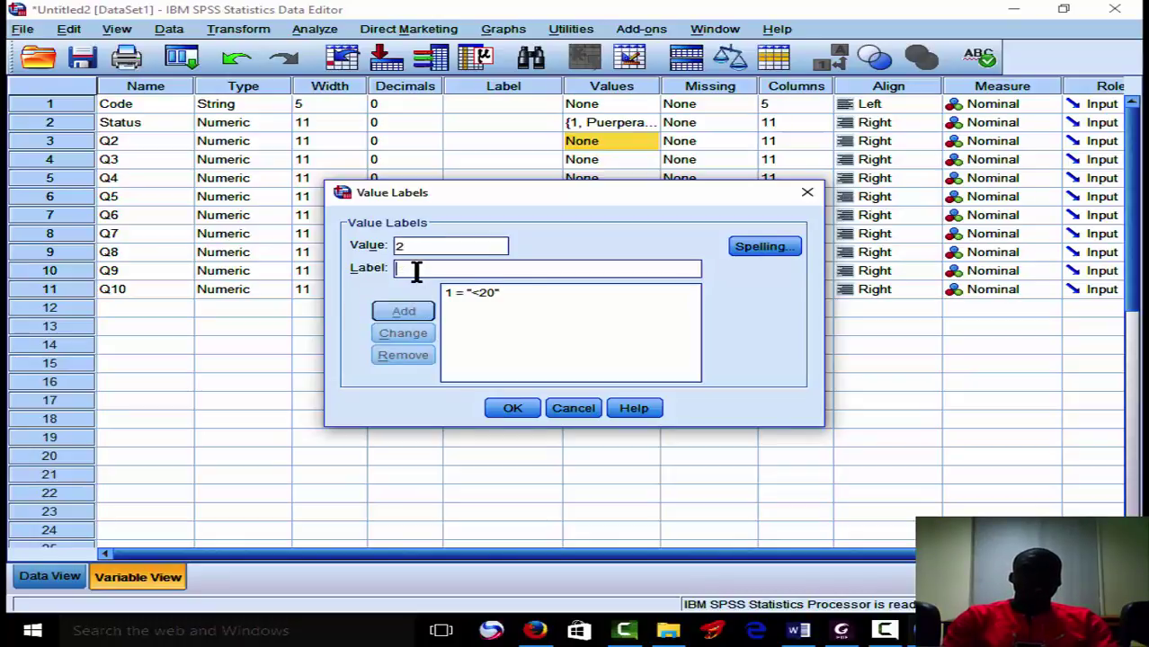
pyautogui.click(416, 272)
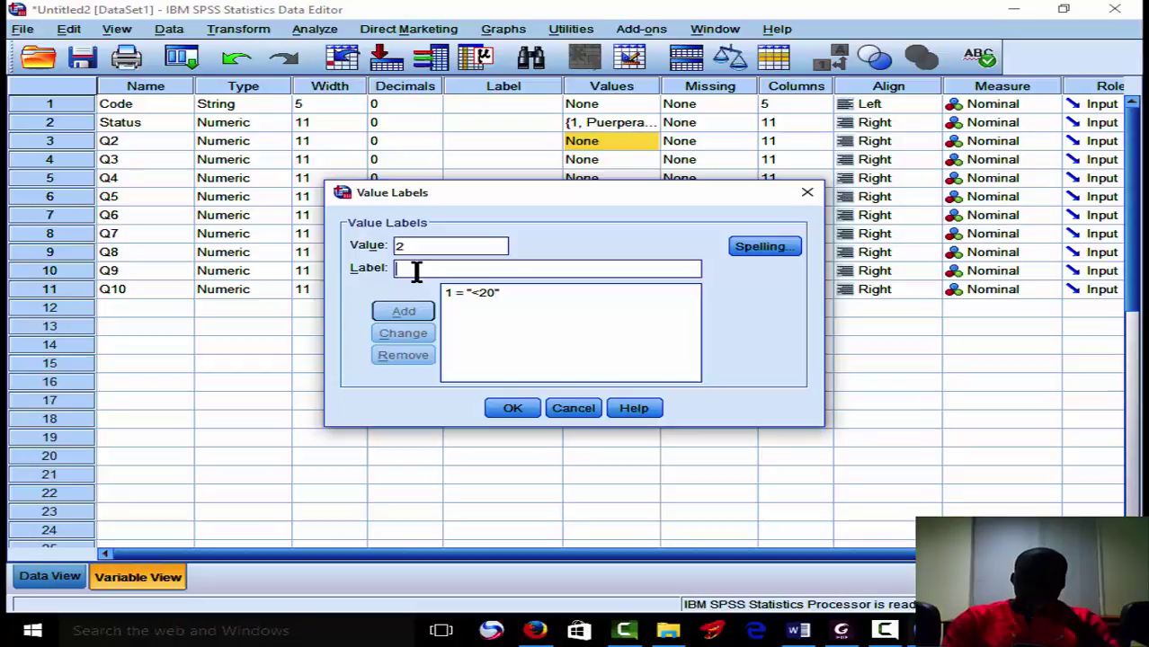
pyautogui.write('20')
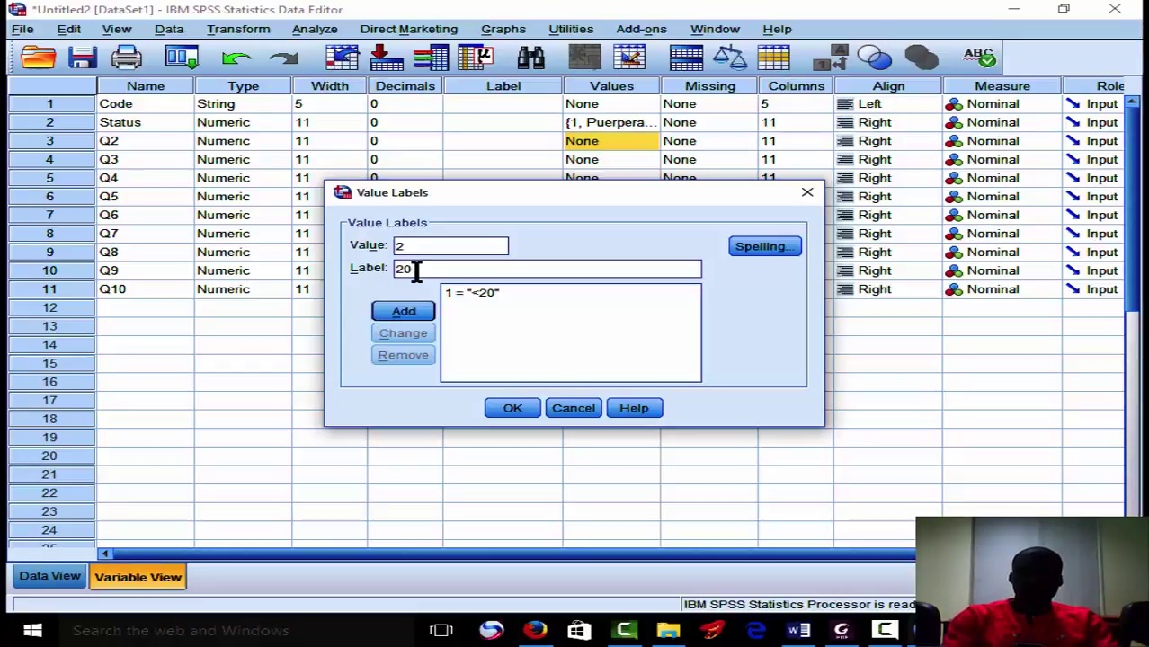
pyautogui.write('-29')
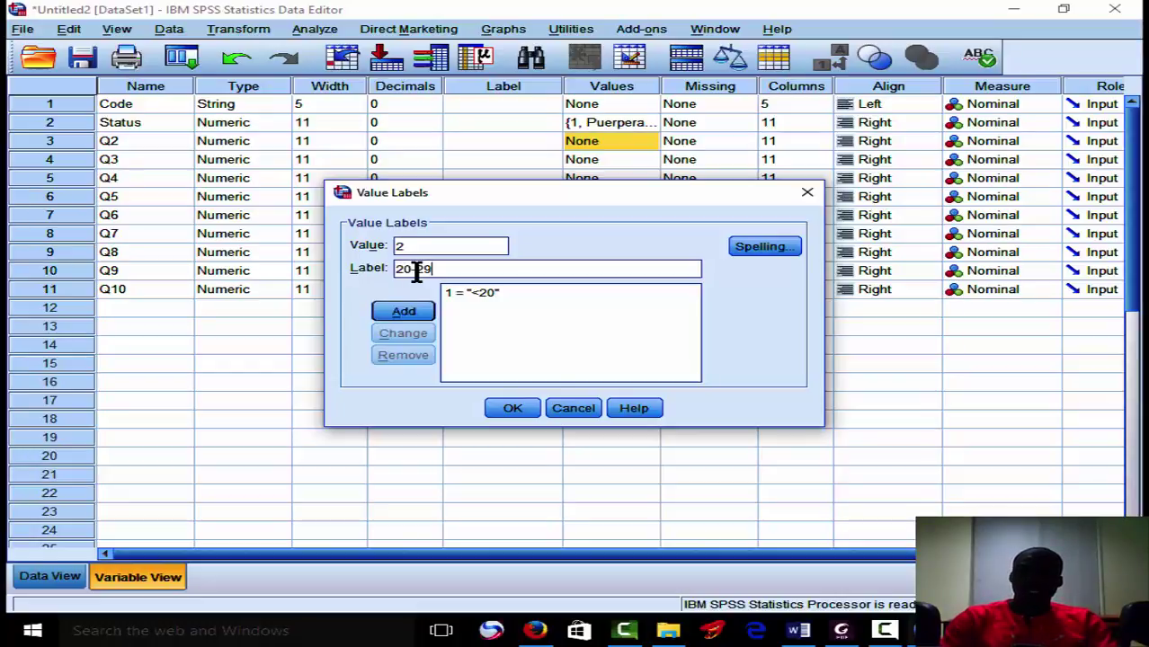
pyautogui.click(427, 311)
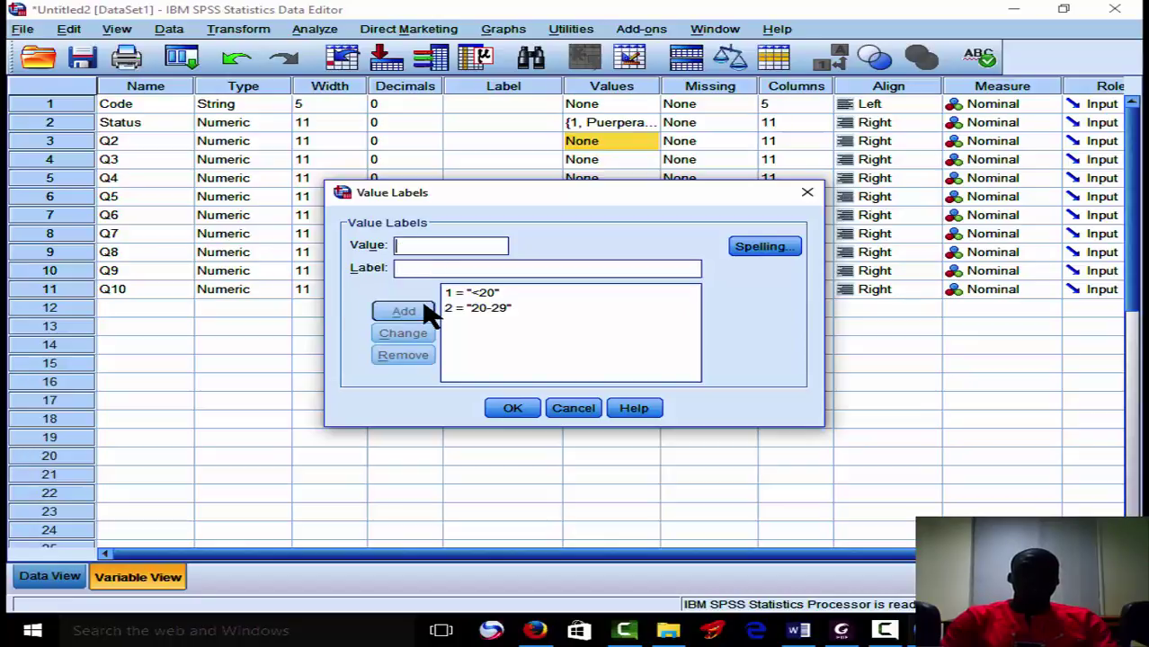
# - Add the label "30-39" for value 3 of Q2
pyautogui.write('2')
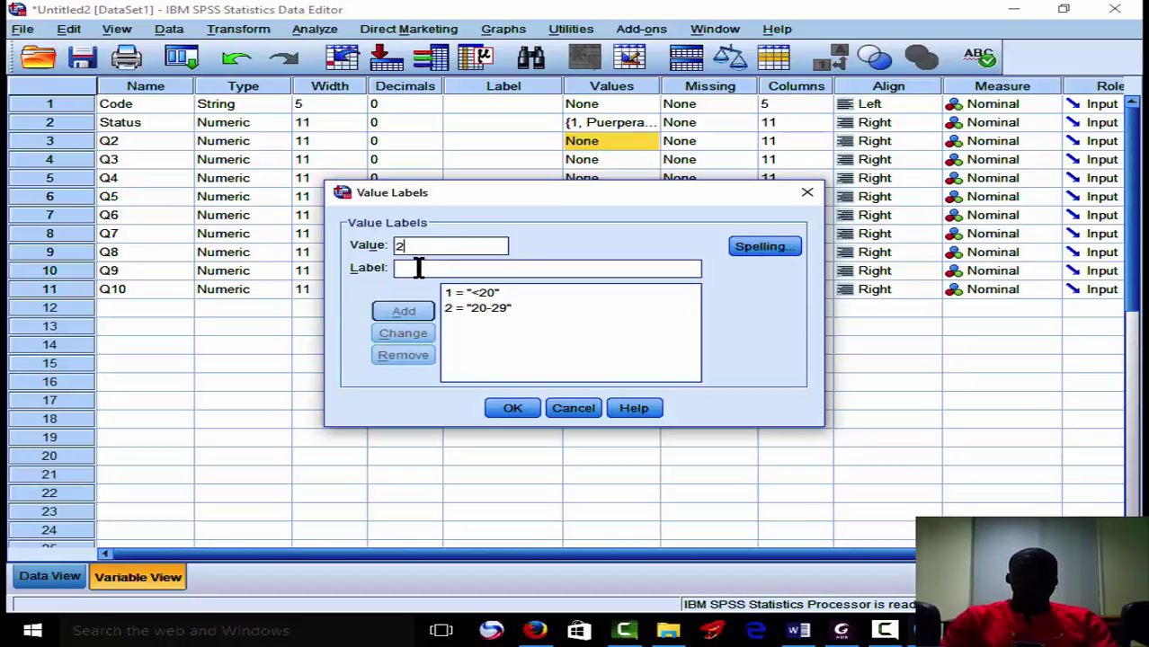
pyautogui.click(418, 247)
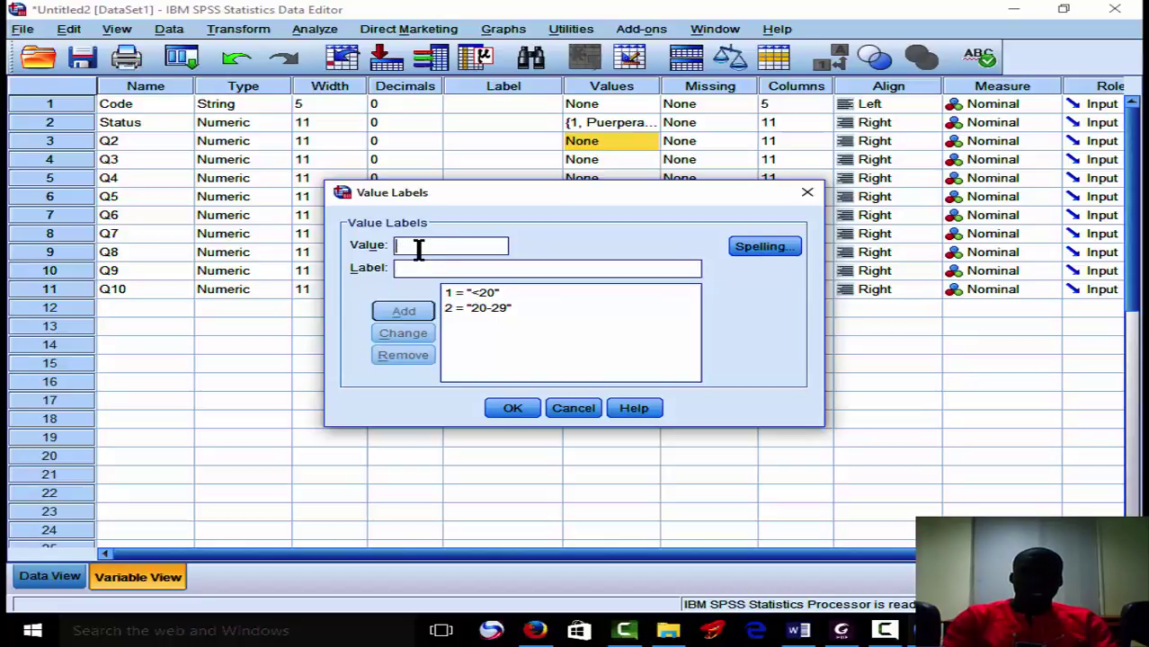
pyautogui.write('3')
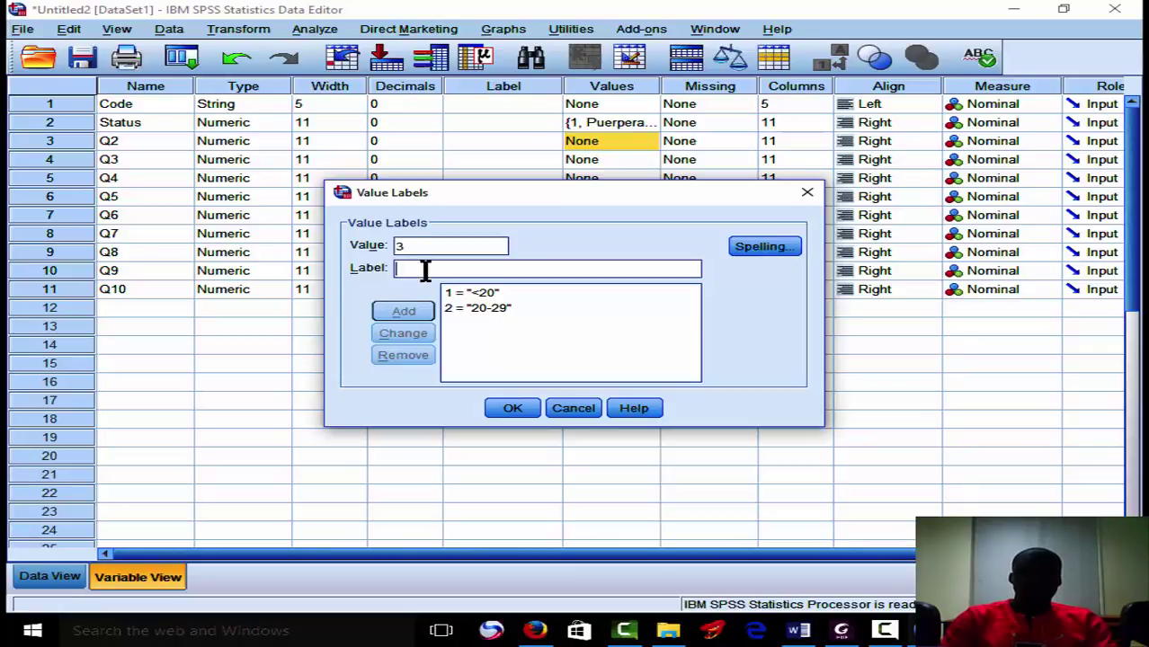
pyautogui.click(426, 270)
pyautogui.write('30')
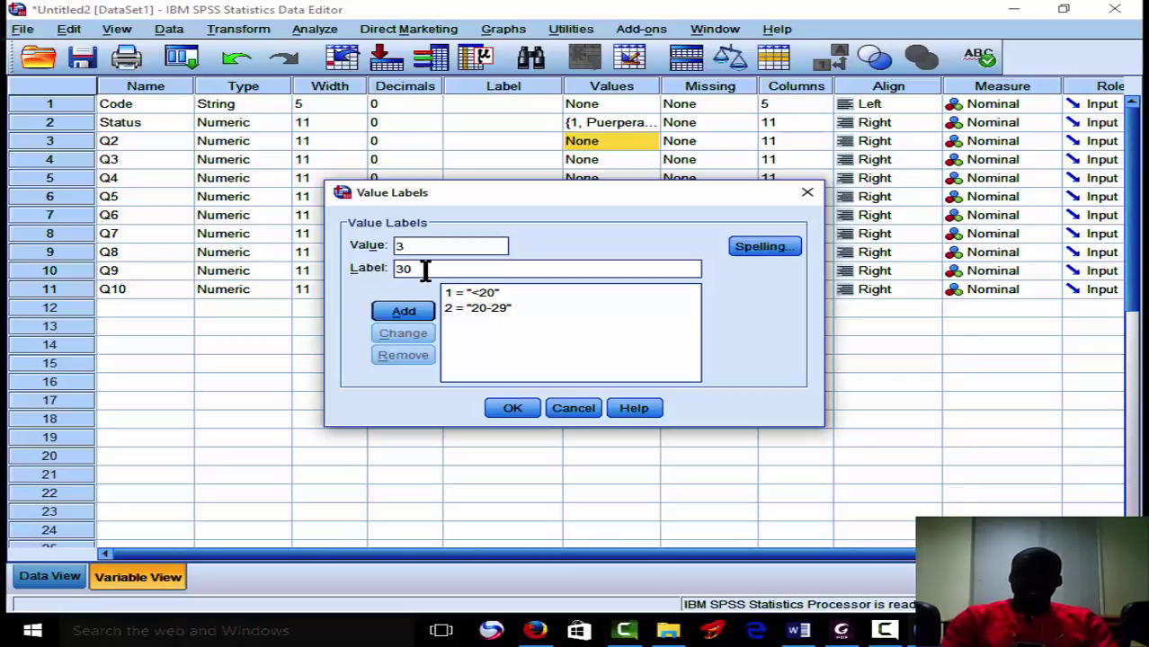
pyautogui.write('-39')
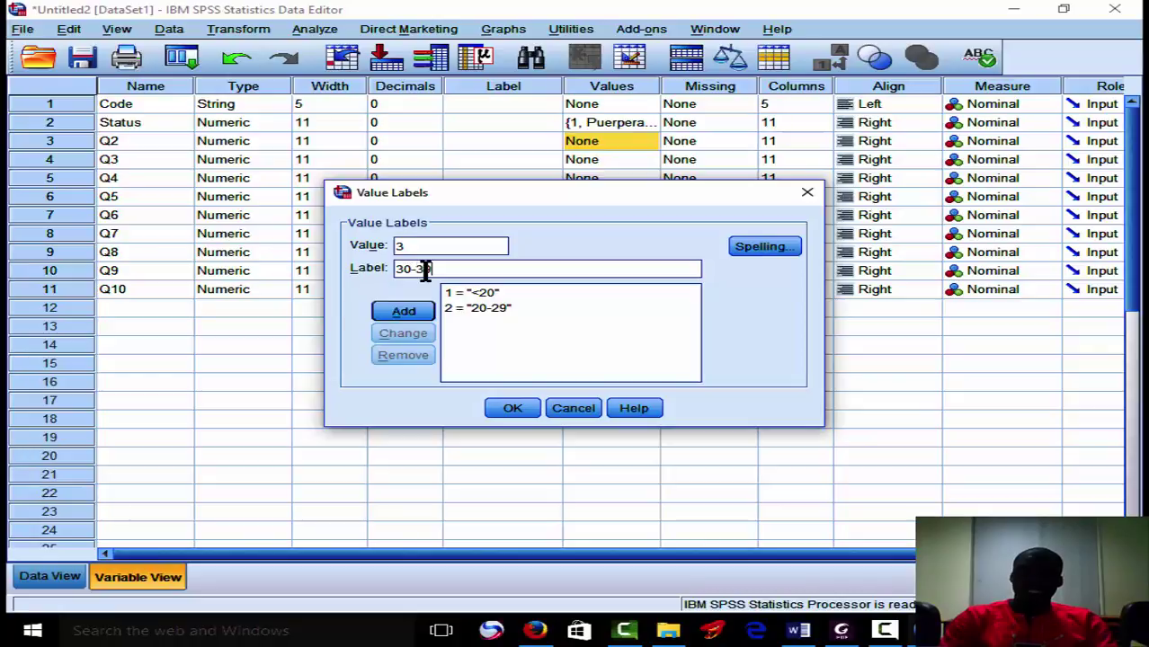
pyautogui.click(428, 311)
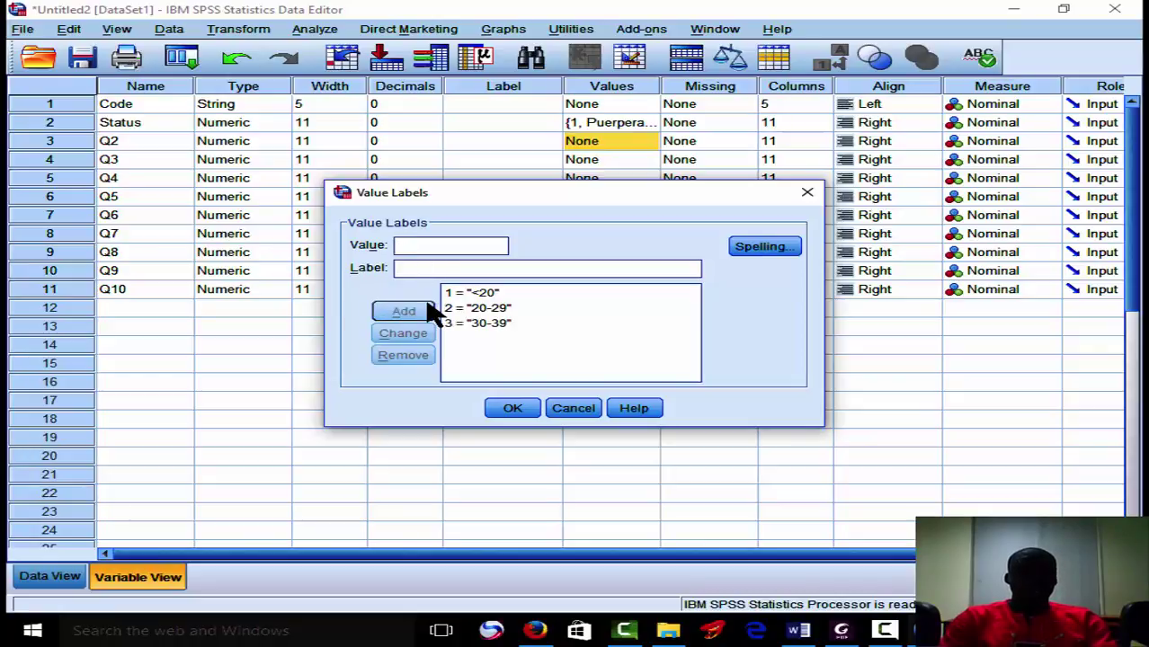
# - Add the label ">=40" for value 4 of Q2 and apply the variable's value labels
pyautogui.write('4')
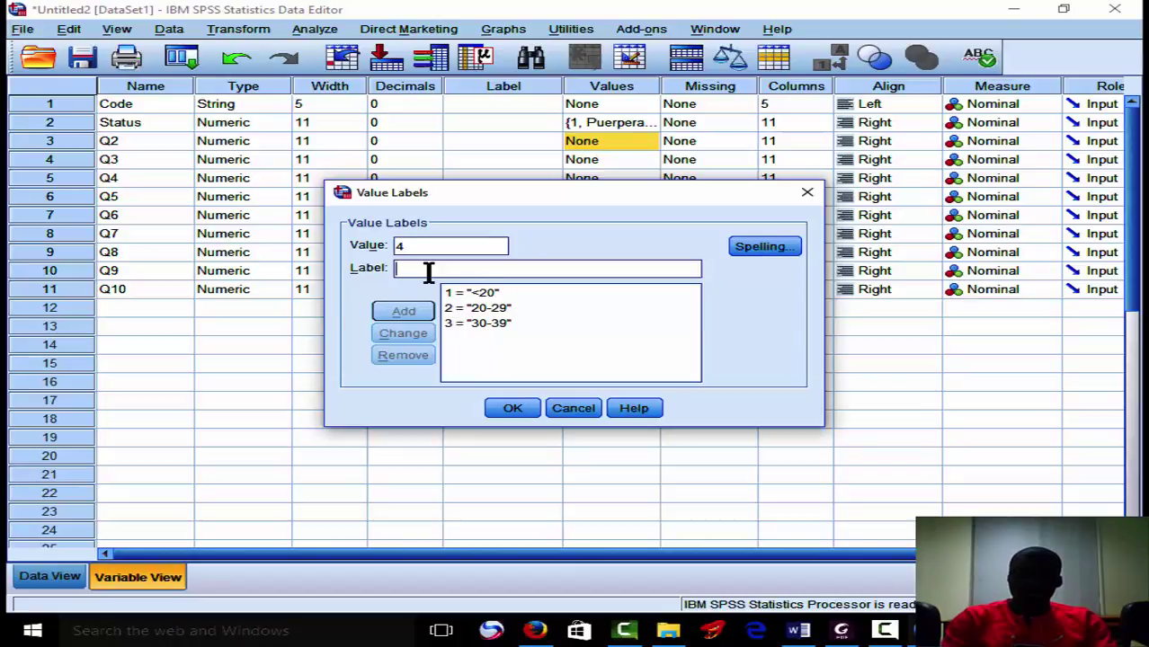
pyautogui.write('=')
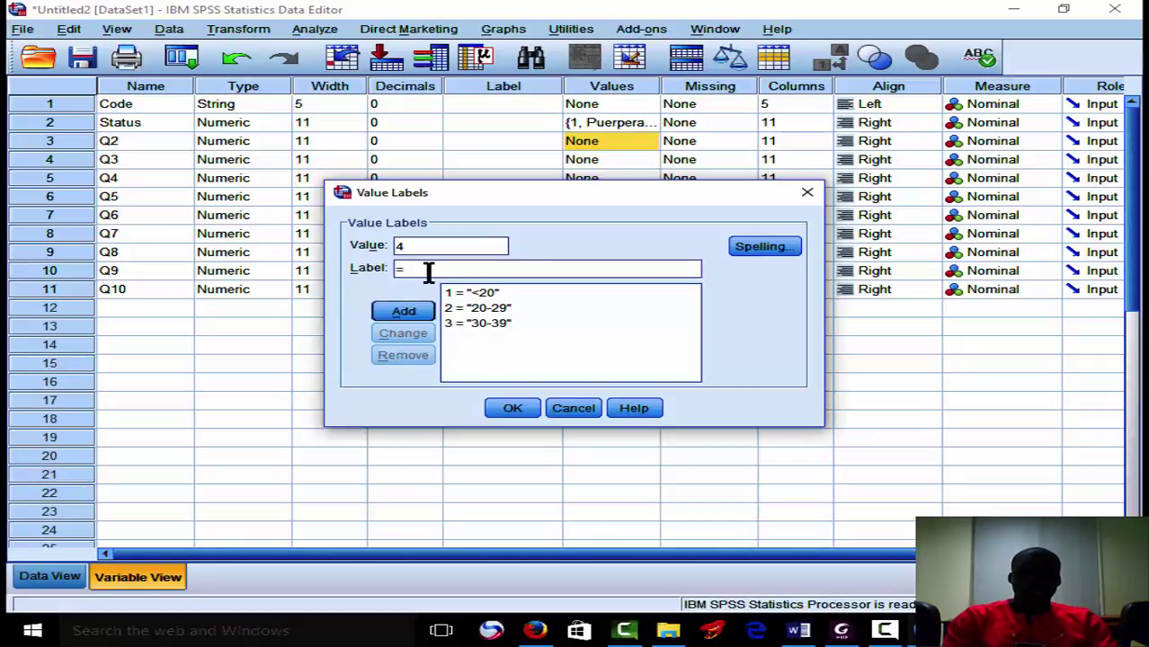
pyautogui.press('BackSpace')
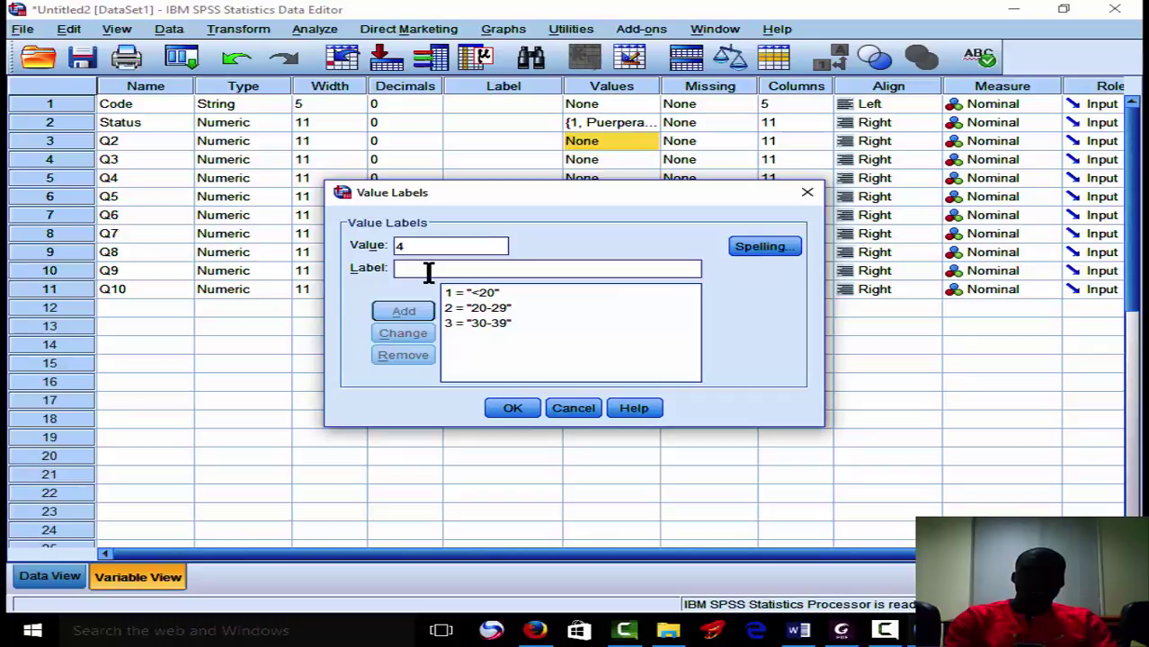
pyautogui.write('>=')
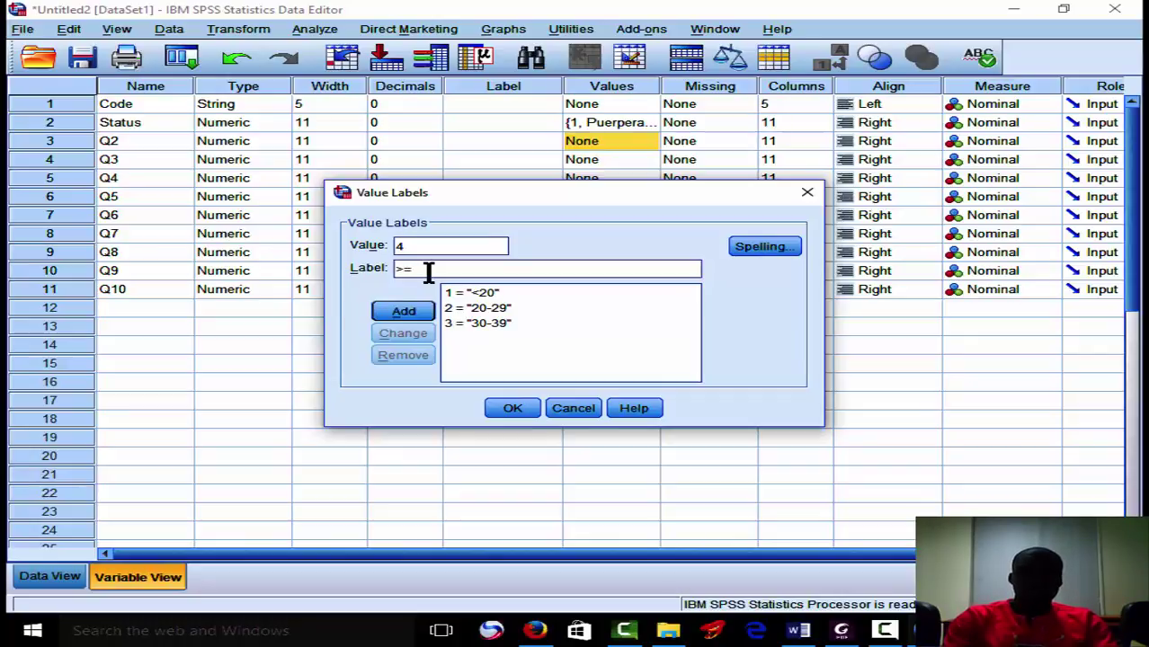
pyautogui.write('4')
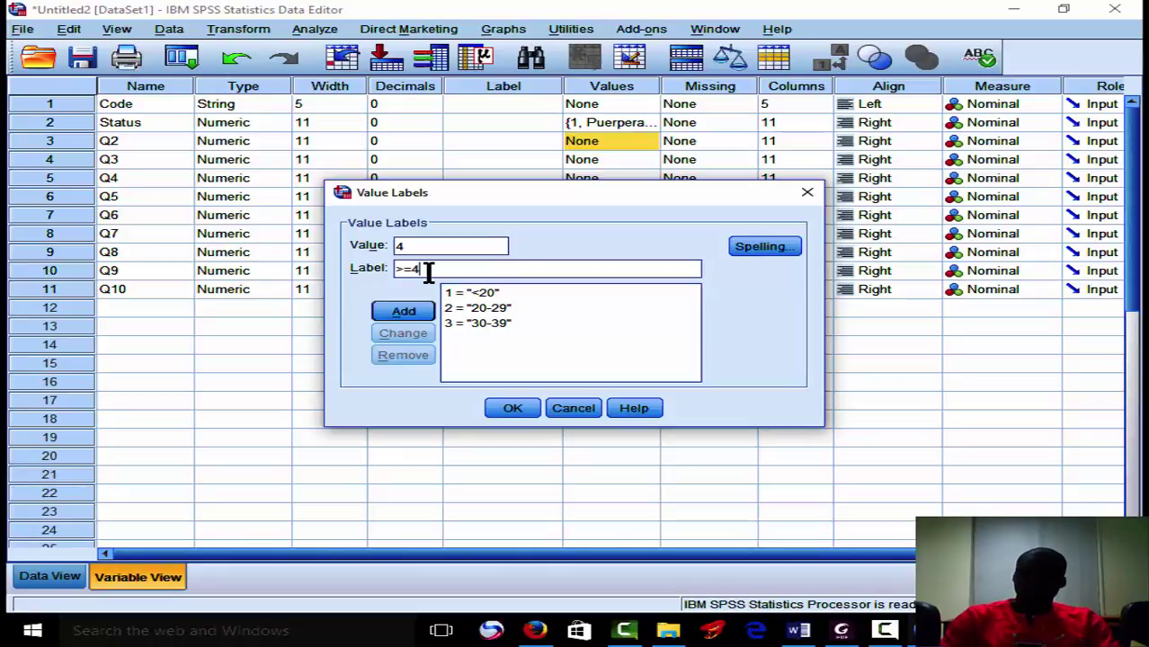
pyautogui.write('0')
pyautogui.click(404, 312)
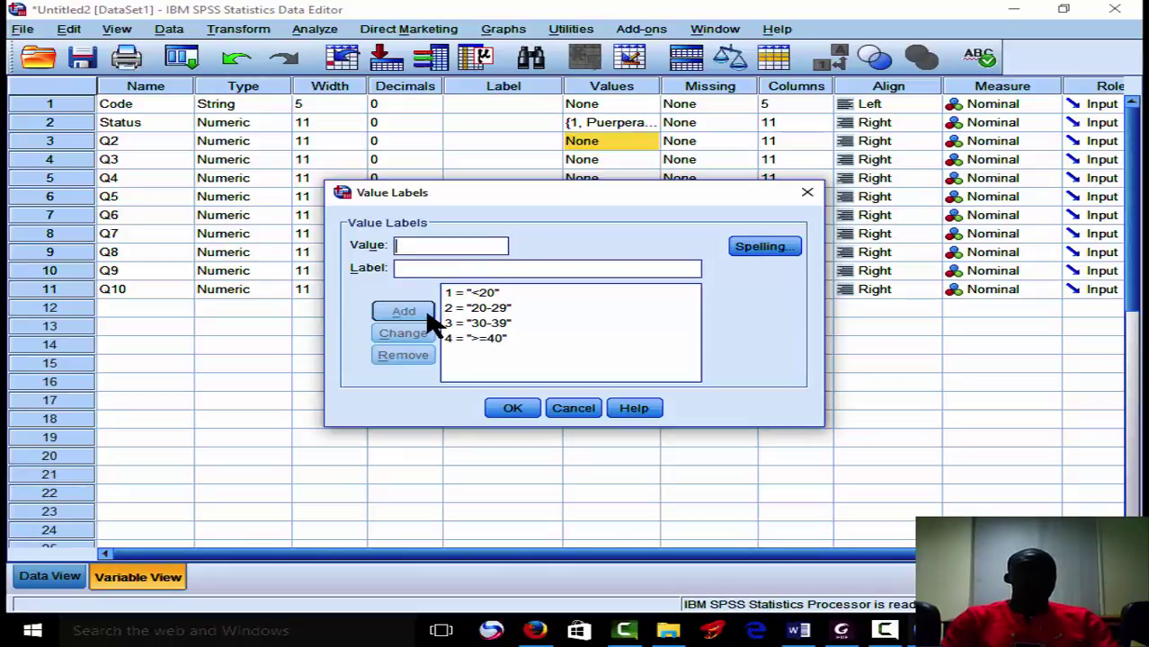
pyautogui.click(512, 409)
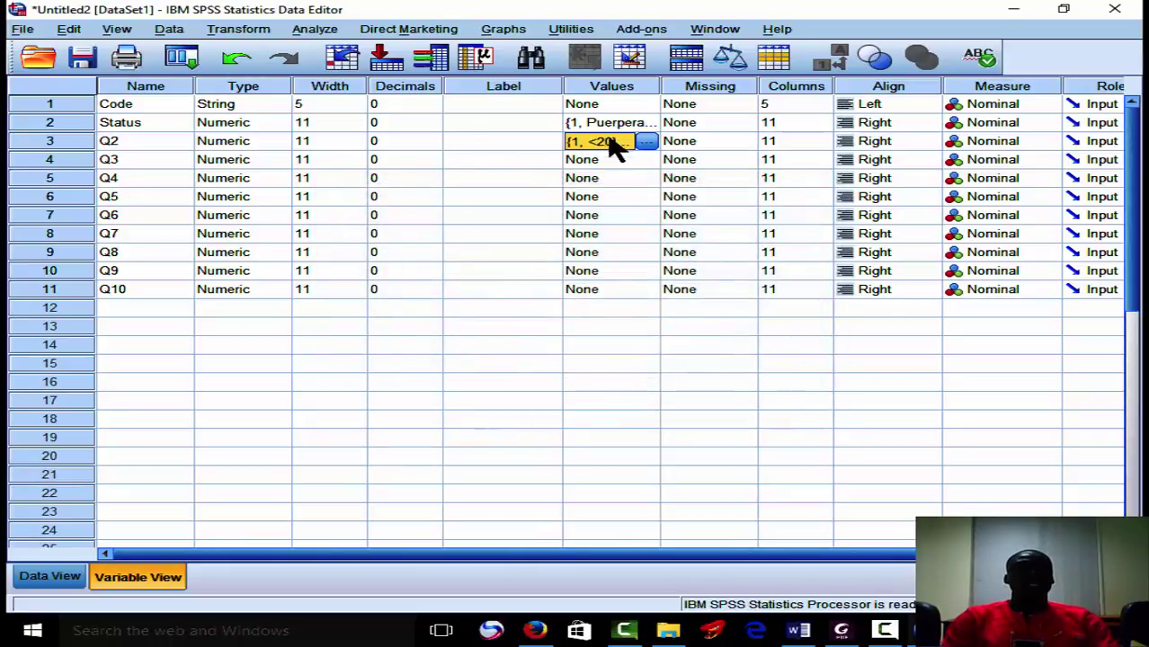
# - Add value labels for the Q3 variable, with 1 as Single and 2 as Married
pyautogui.click(640, 163)
pyautogui.click(640, 163)
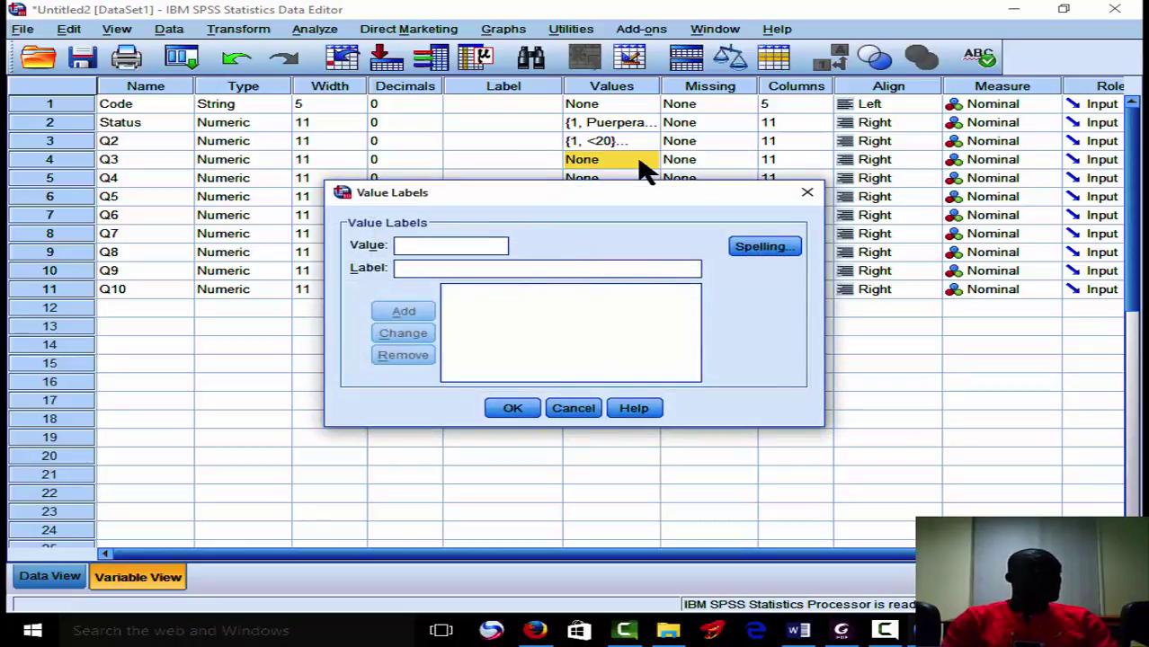
pyautogui.write('1')
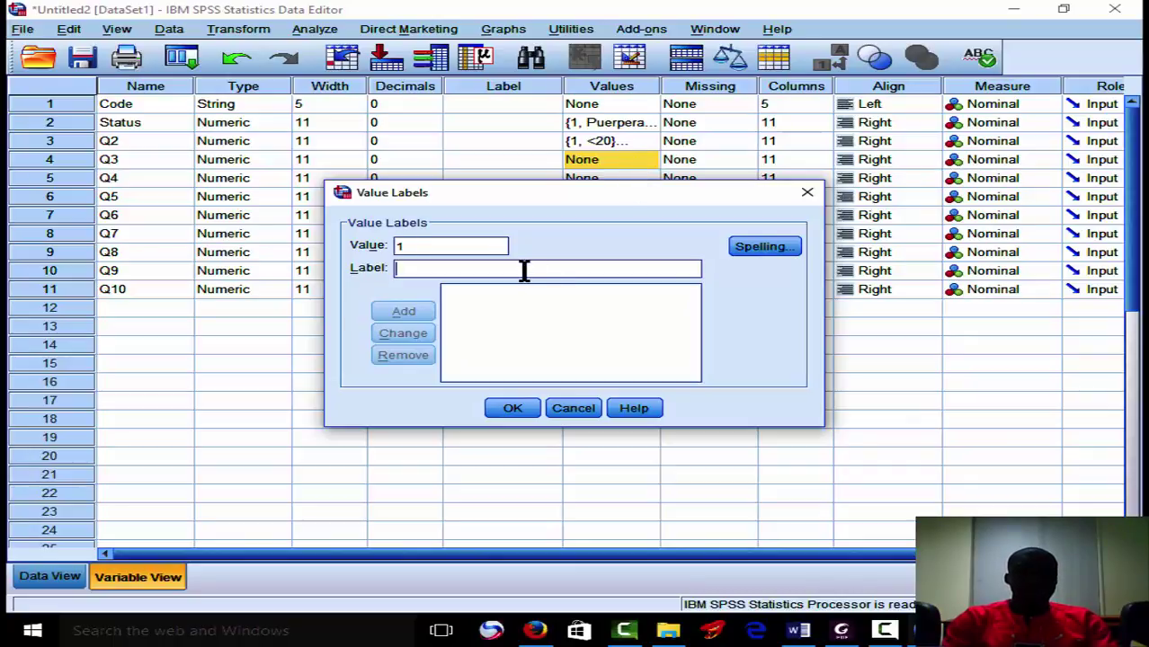
pyautogui.write('Single')
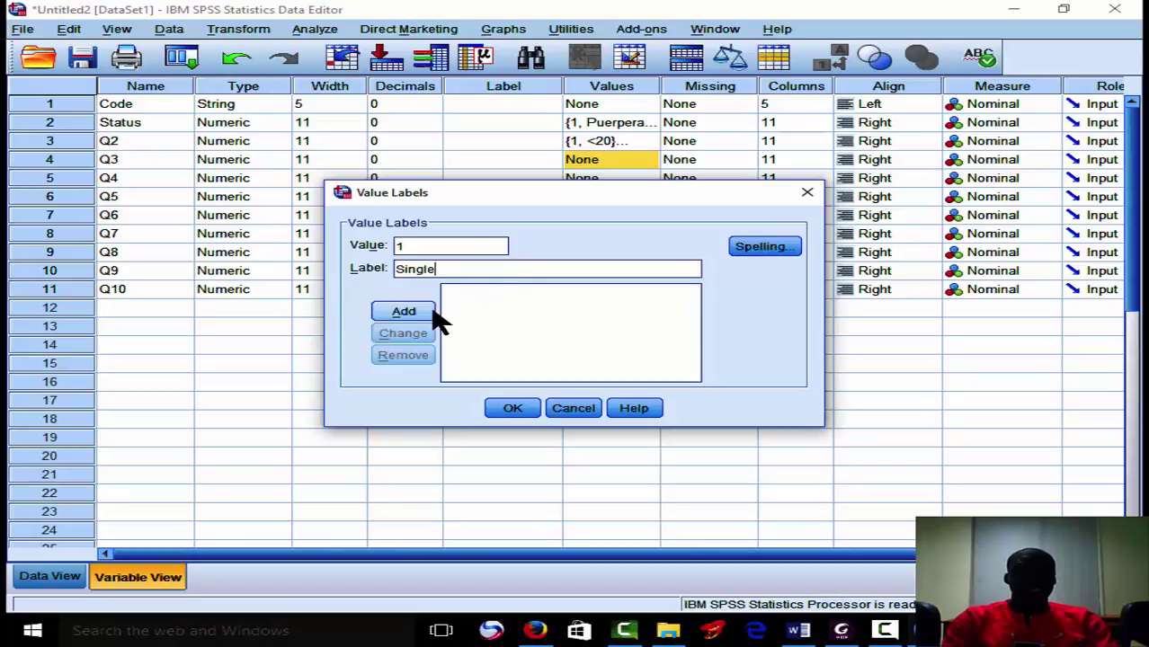
pyautogui.click(432, 316)
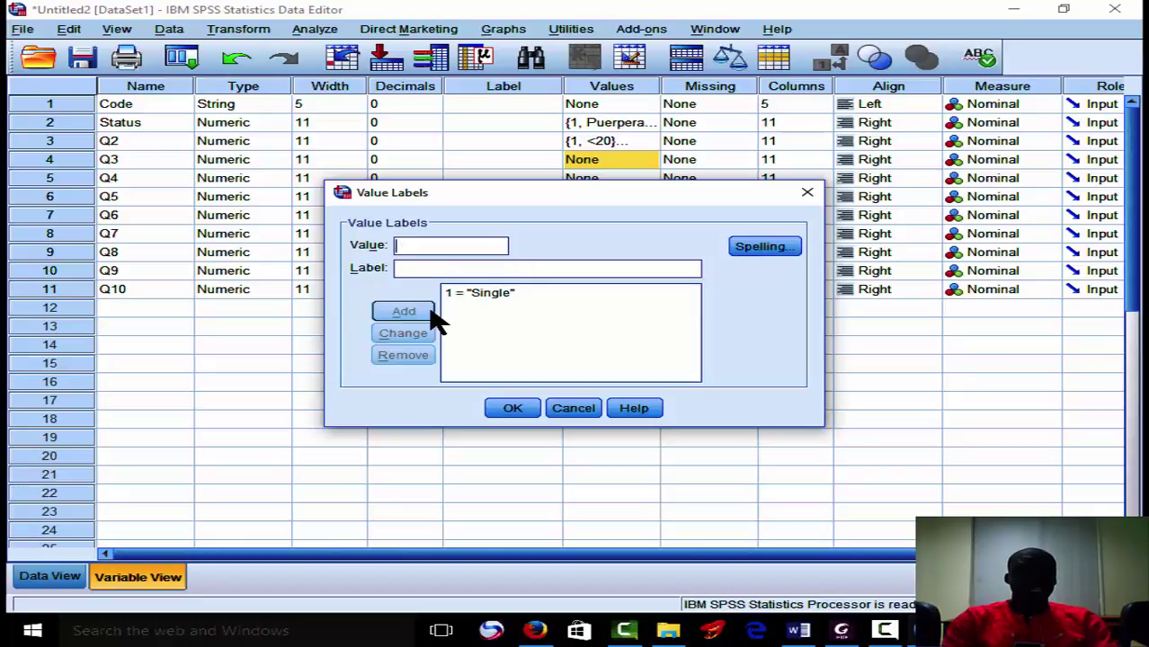
pyautogui.write('2')
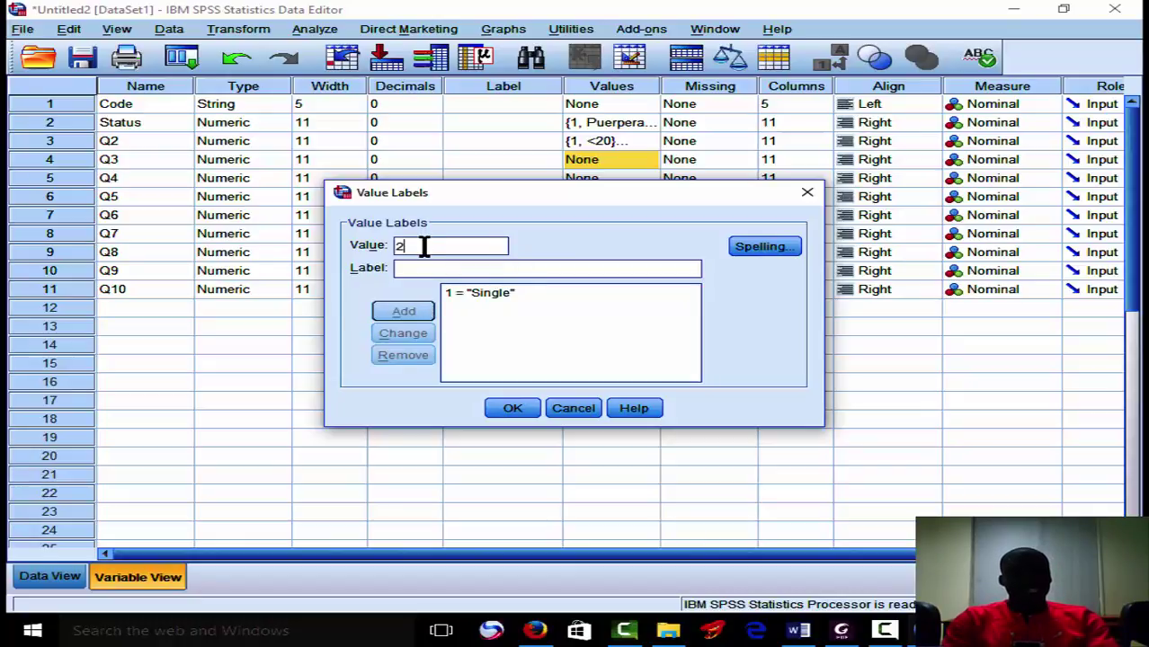
pyautogui.click(414, 273)
pyautogui.write('M')
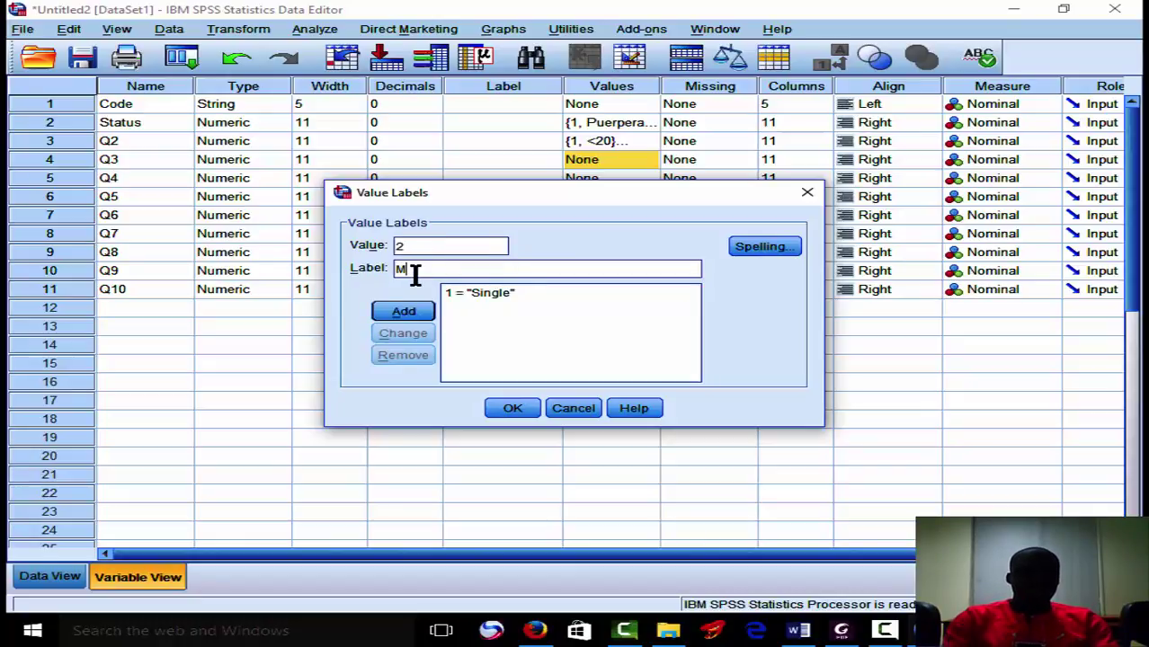
pyautogui.write('arried')
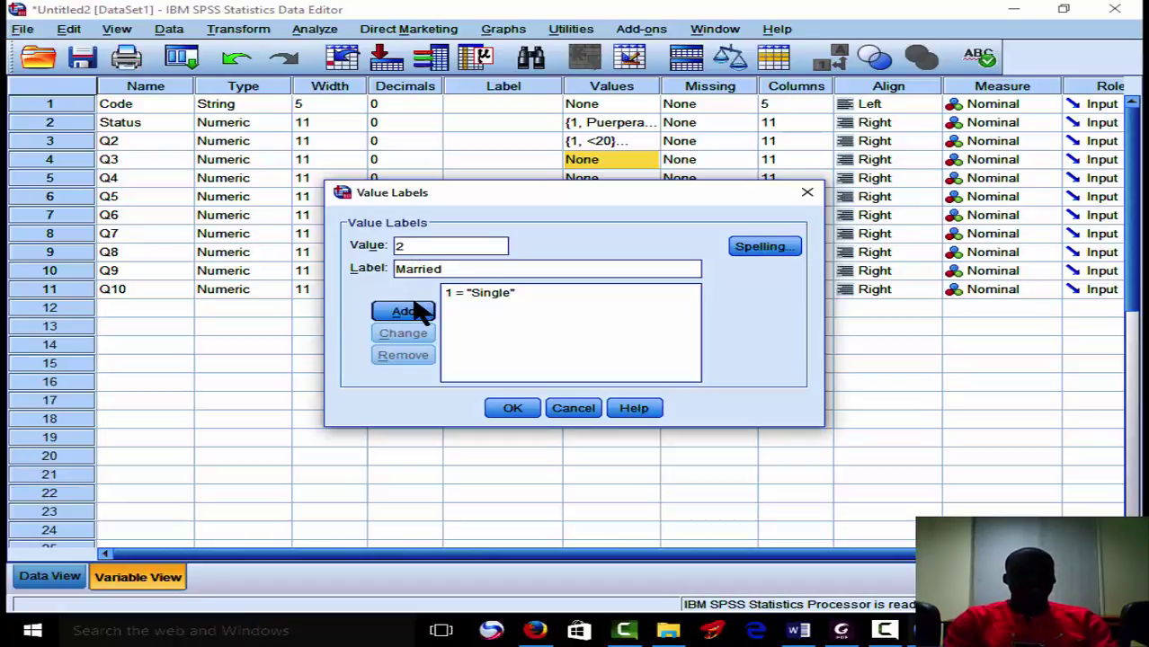
pyautogui.click(420, 311)
# - Add the label Co-Habited for value 3 of Q3 and apply the variable's value labels
pyautogui.write('3')
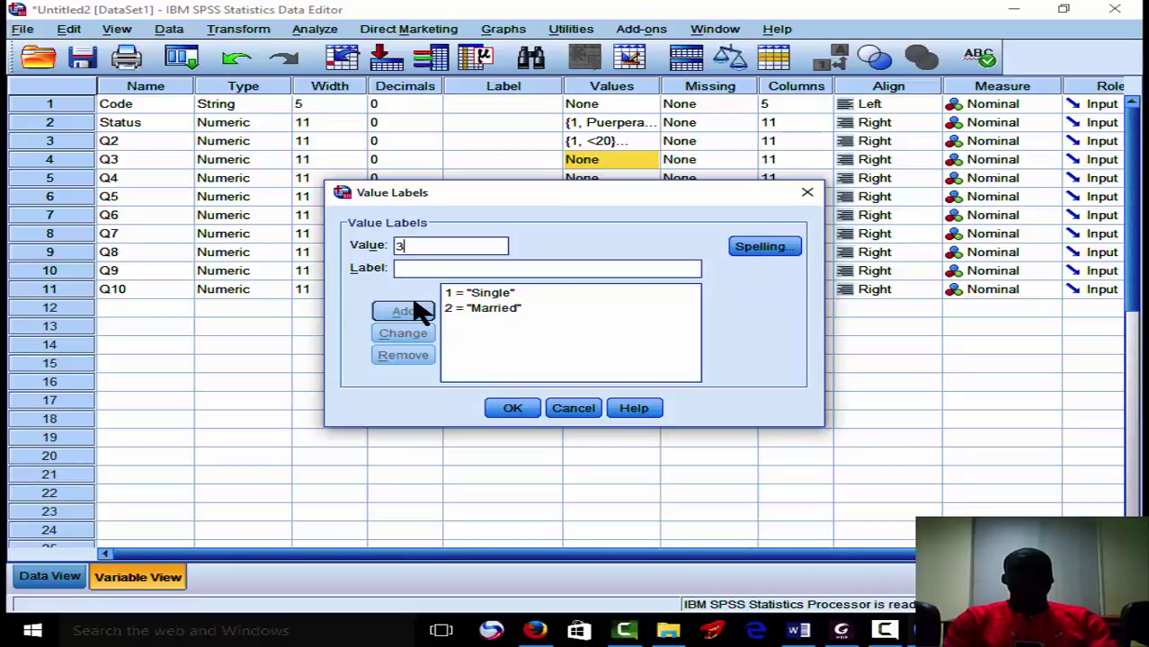
pyautogui.click(418, 270)
pyautogui.write('Co')
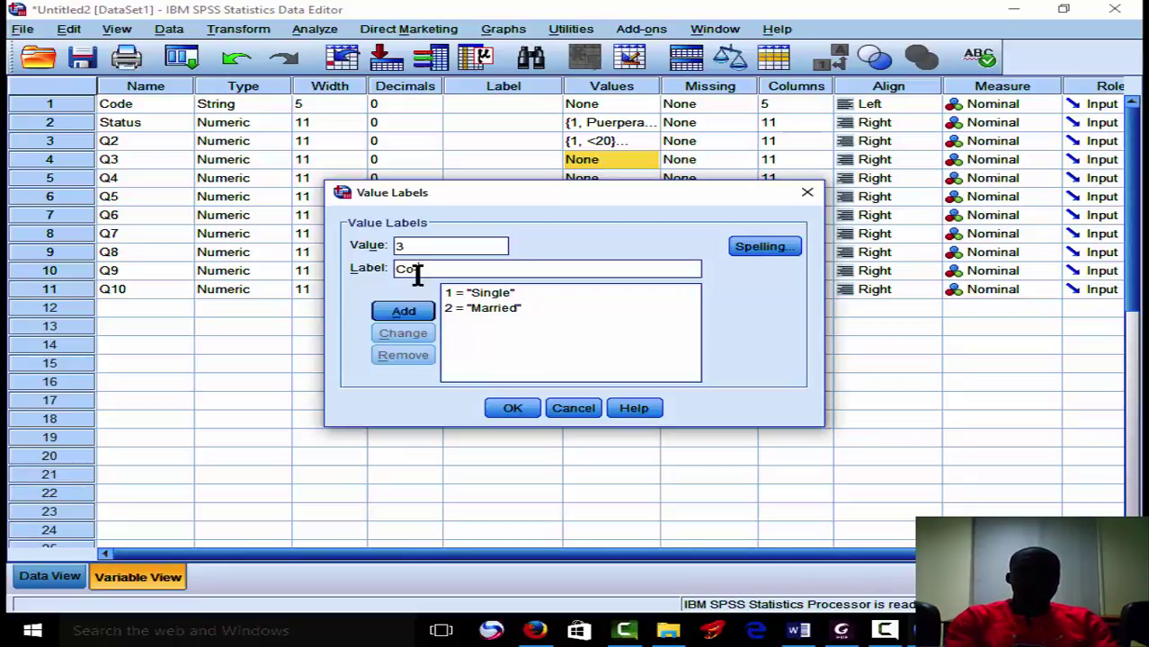
pyautogui.write('habited')
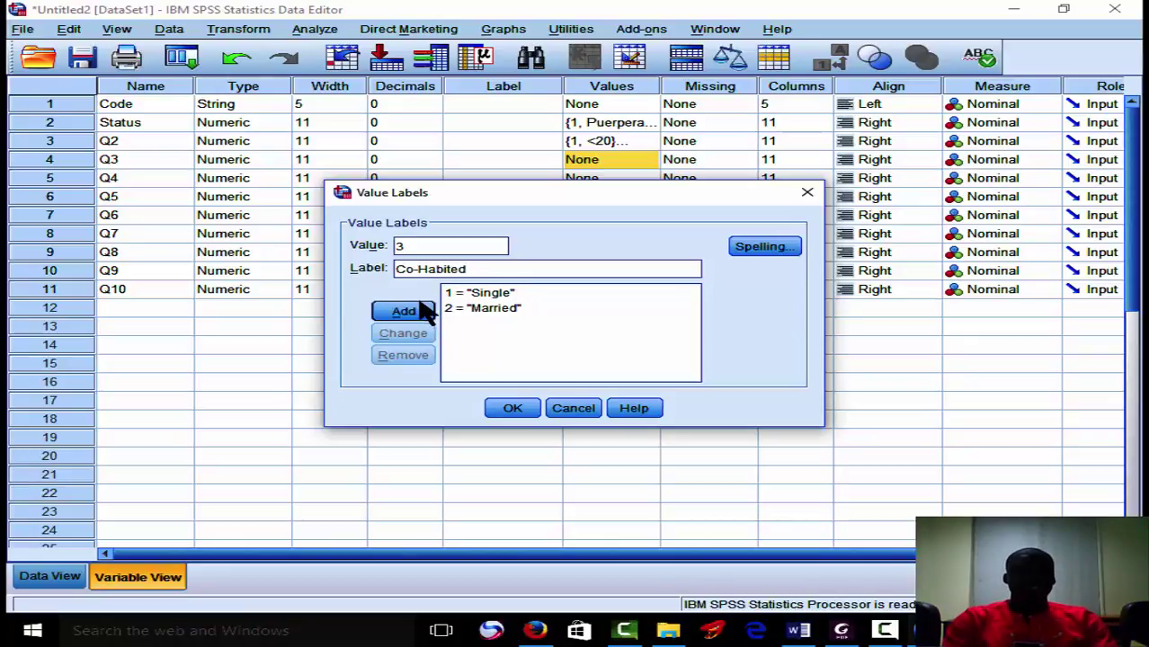
pyautogui.click(404, 311)
pyautogui.click(513, 410)
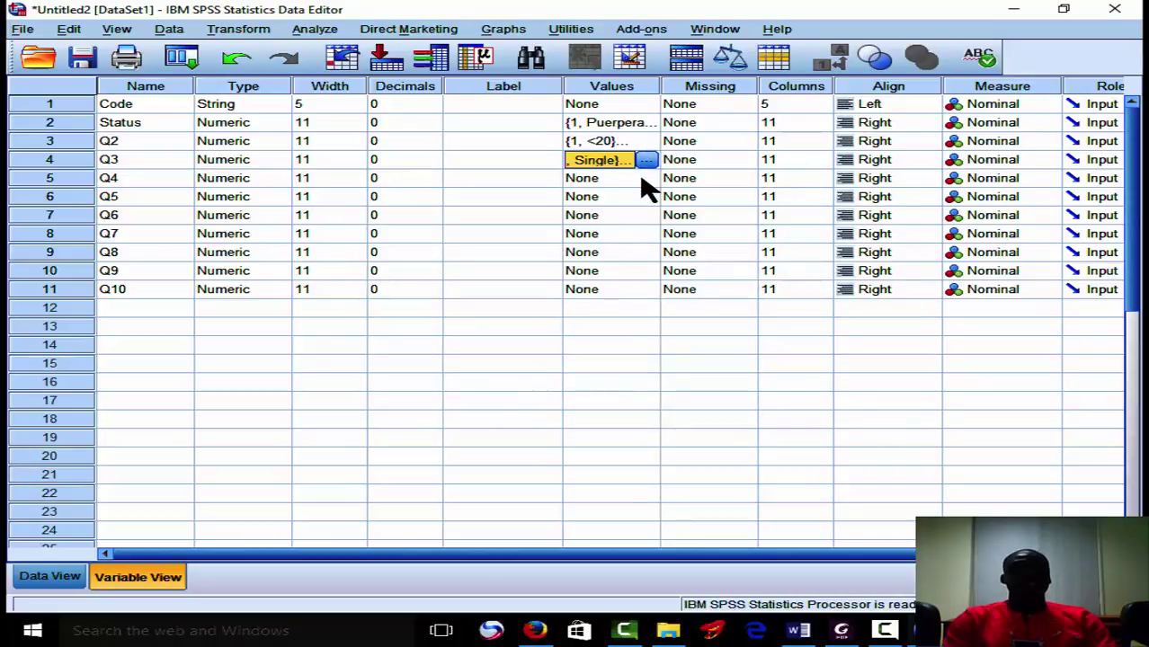
# - Add value labels for the Q4 variable, with 1 as None and 2 as Basic
pyautogui.click(643, 178)
pyautogui.click(647, 178)
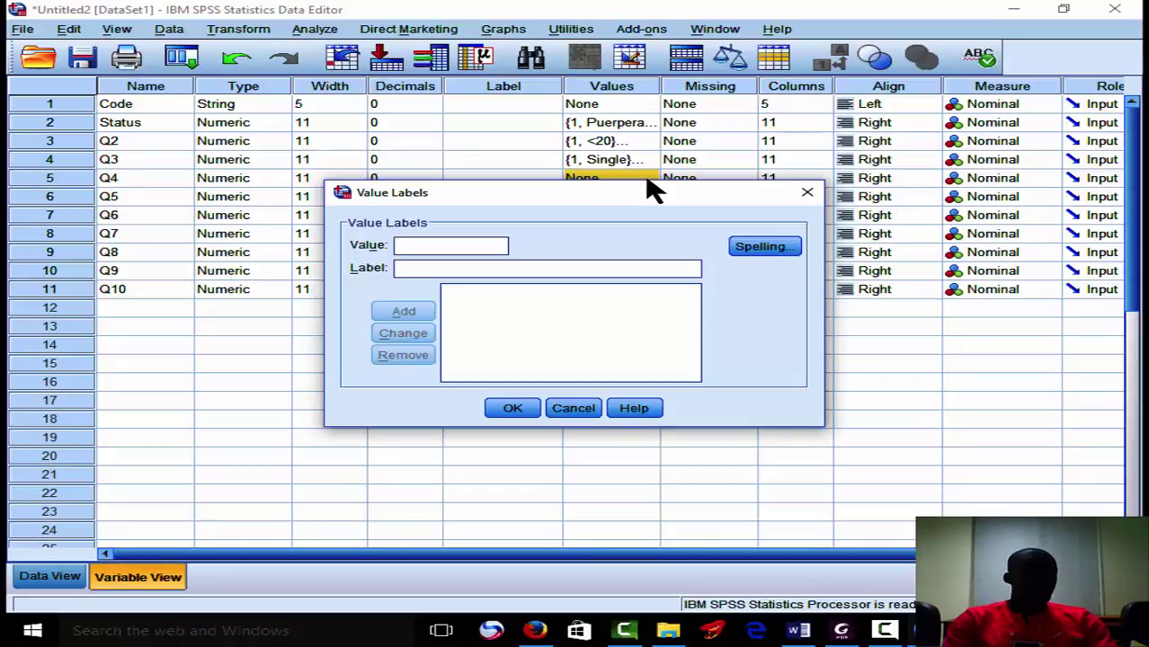
pyautogui.write('1')
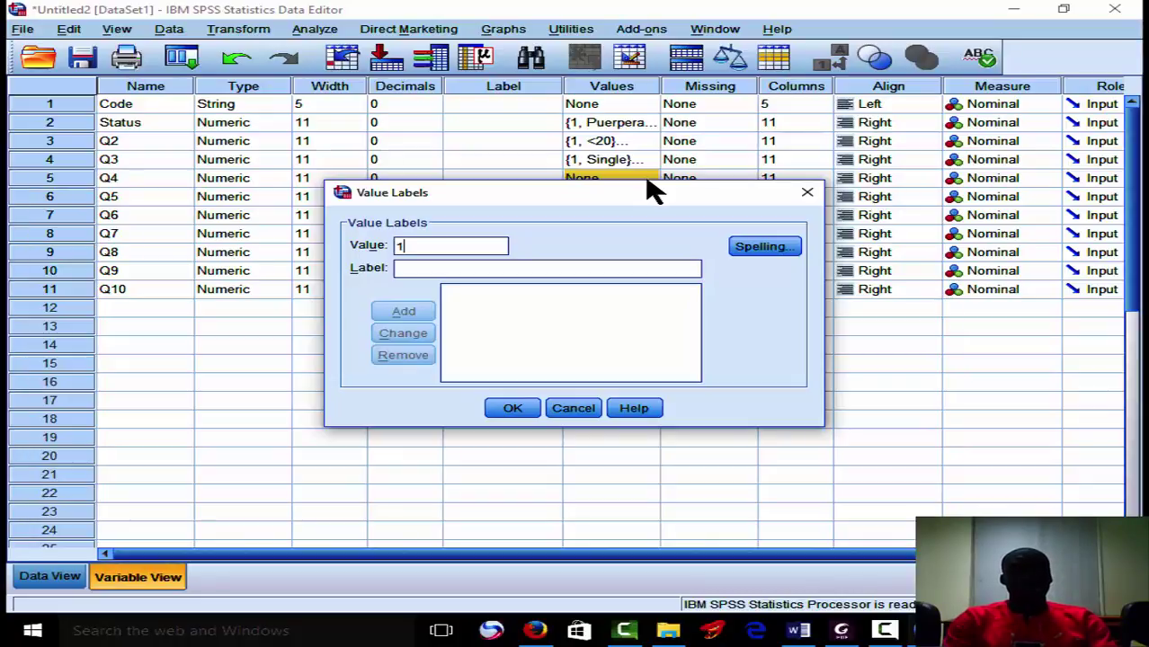
pyautogui.click(580, 270)
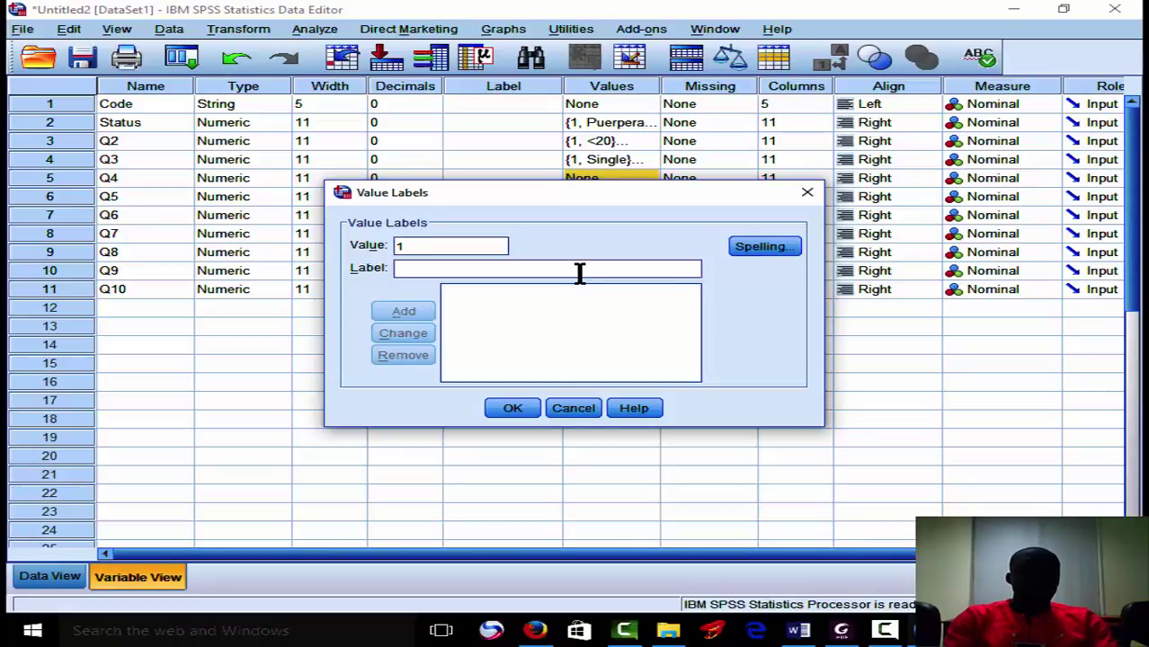
pyautogui.write('None')
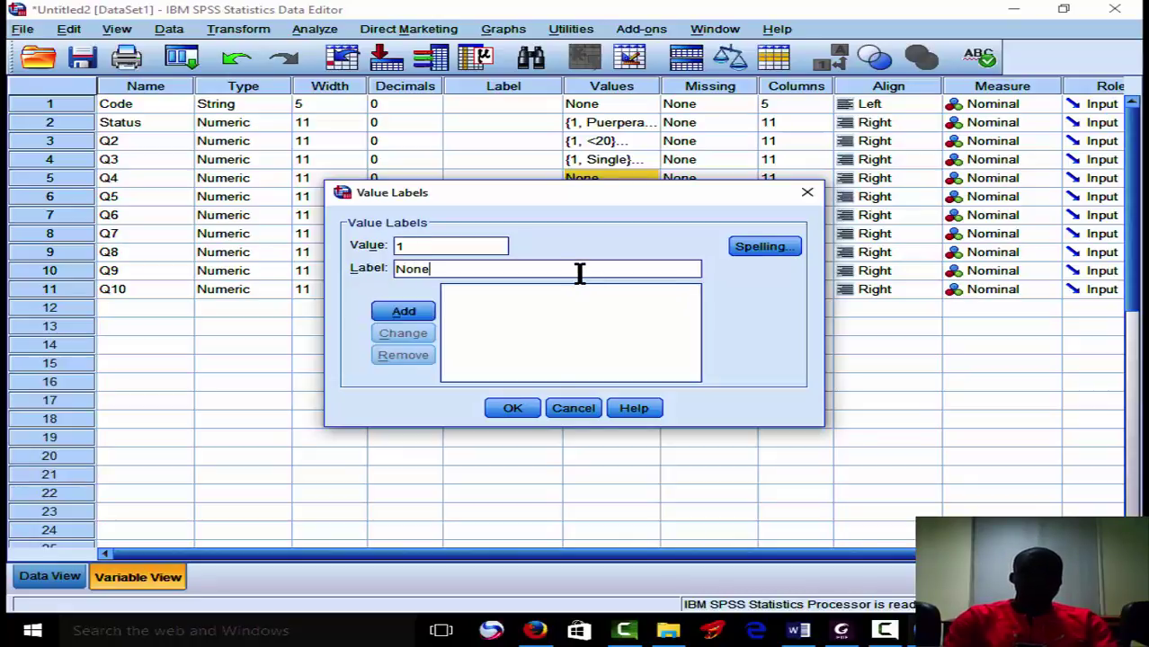
pyautogui.click(419, 320)
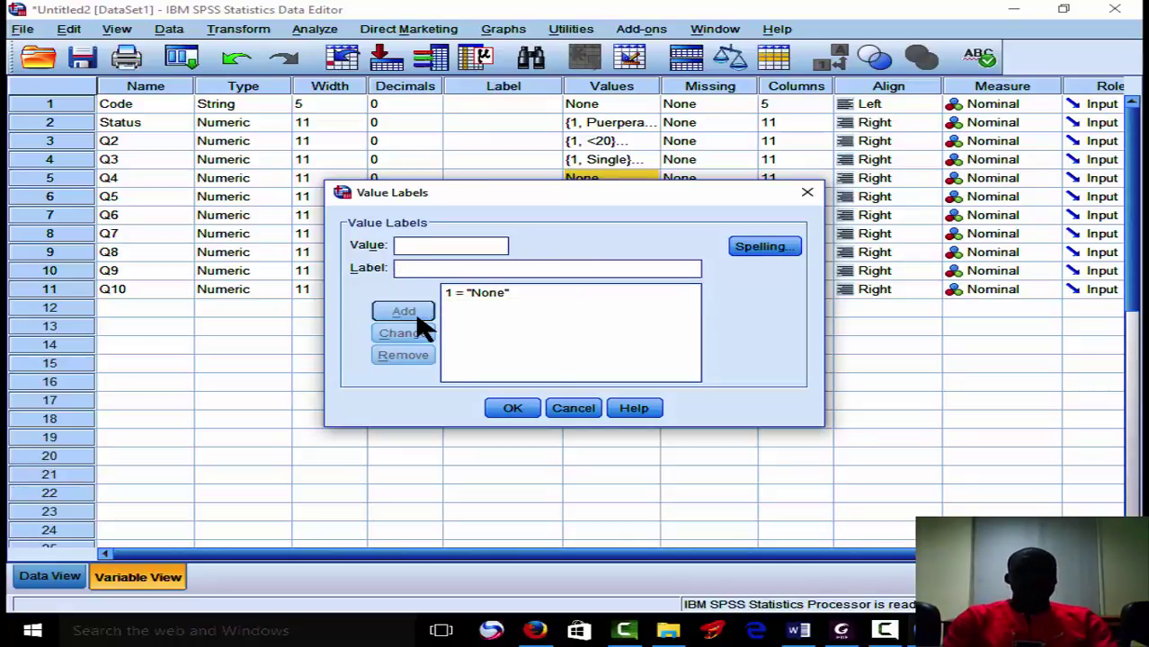
pyautogui.write('2')
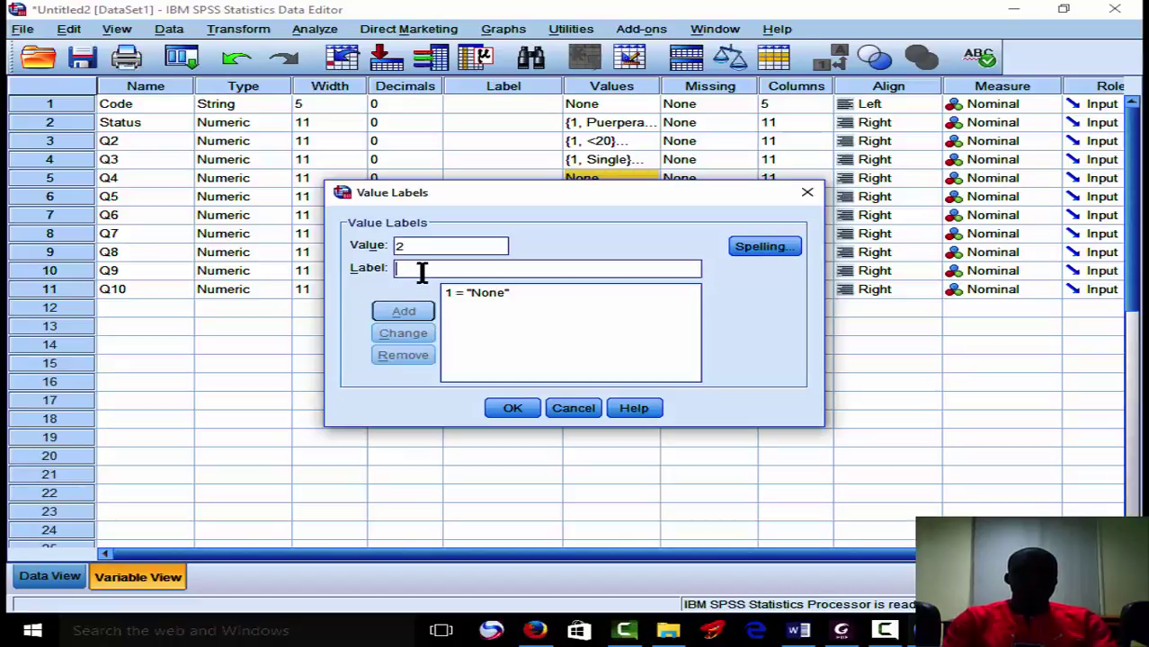
pyautogui.write('Ba')
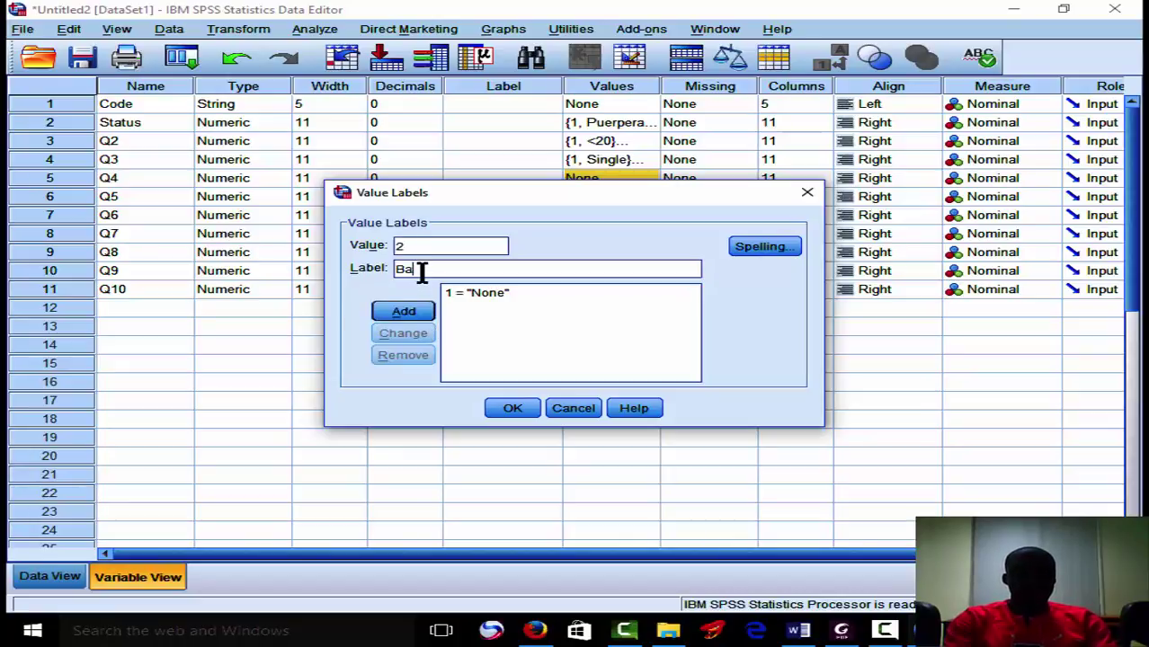
pyautogui.write('sic')
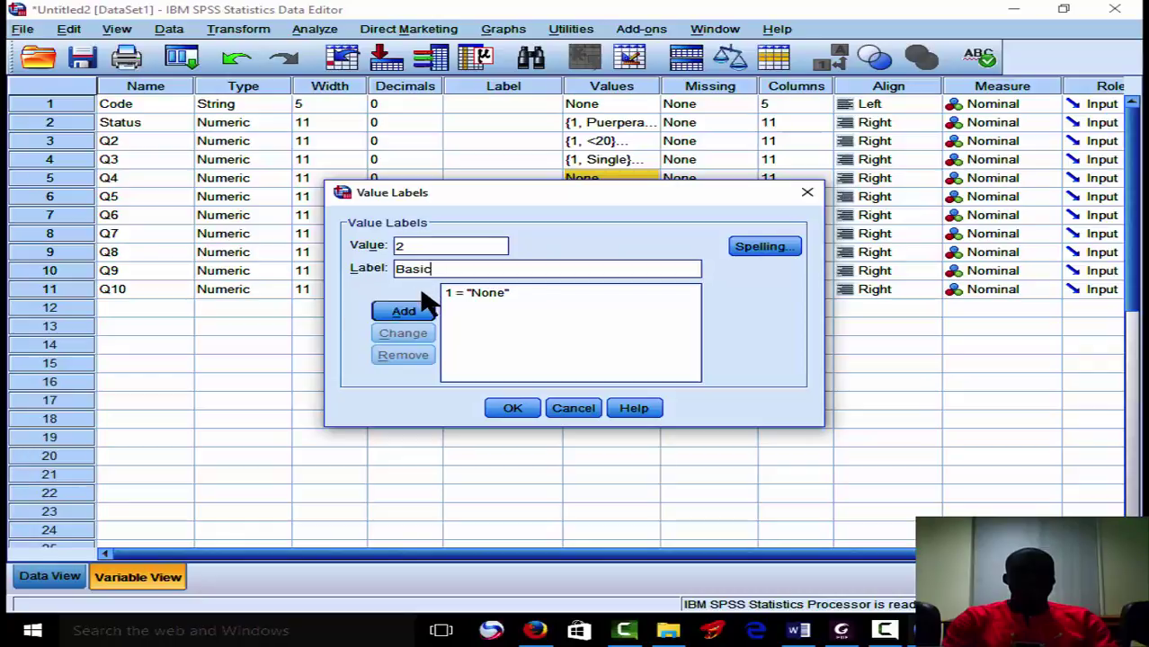
pyautogui.click(429, 315)
# - Add the label Secondary for value 3 of Q4
pyautogui.write('3')
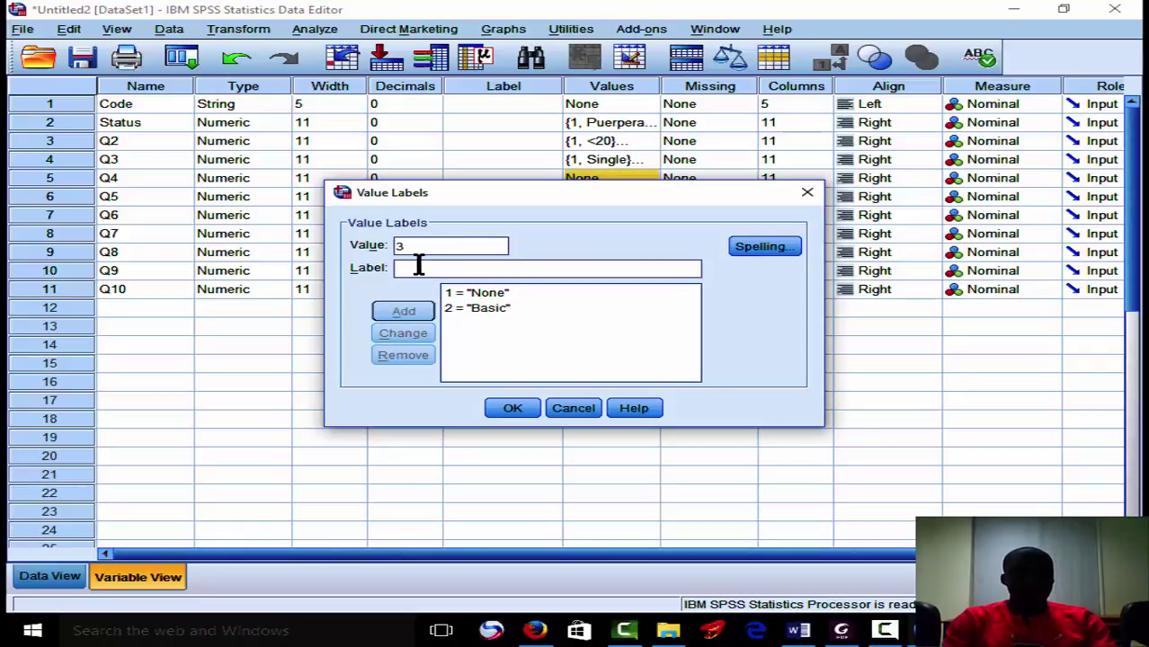
pyautogui.click(418, 267)
pyautogui.write('Second')
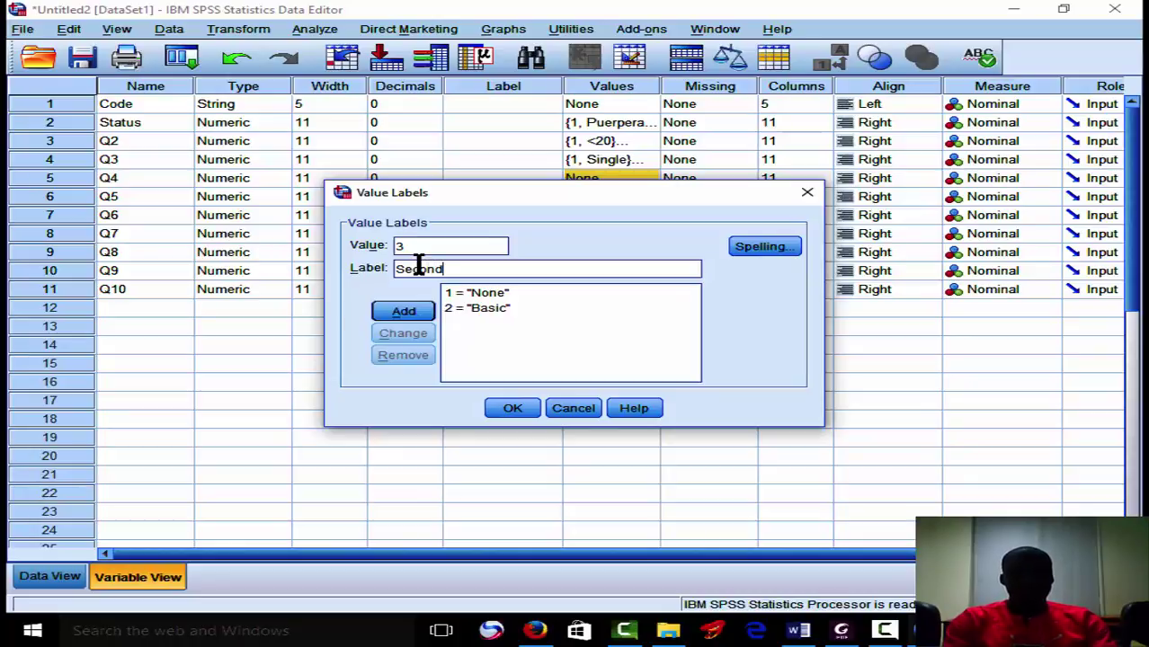
pyautogui.write('ary')
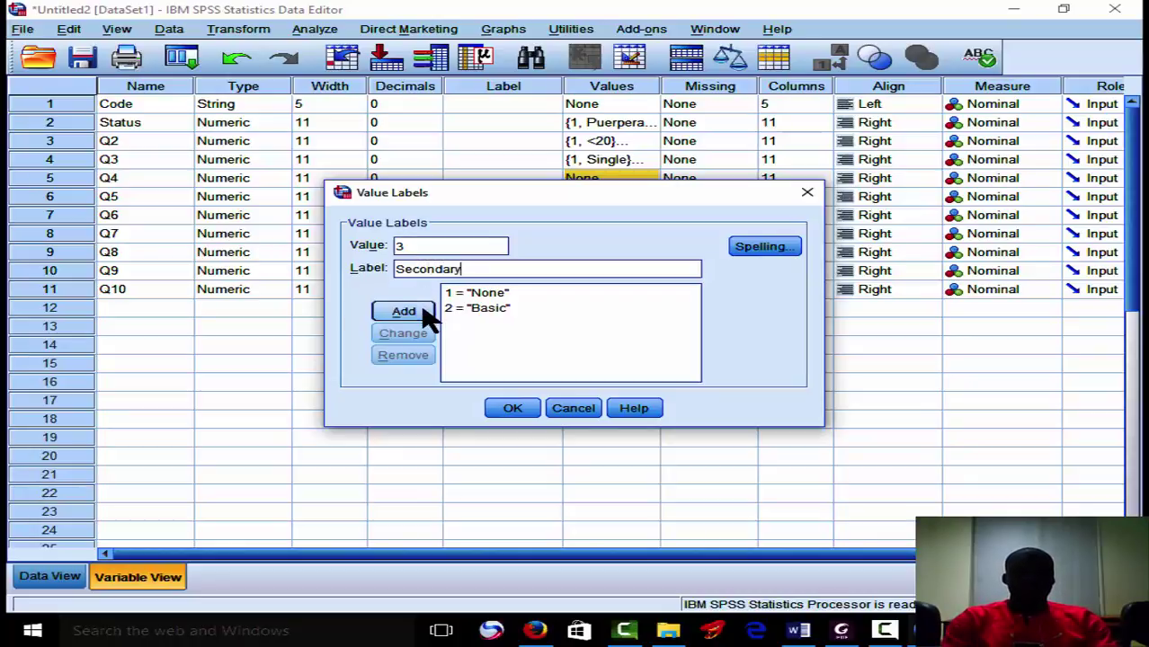
pyautogui.click(404, 311)
# - Add the label Tertiary for value 4 of Q4 and apply the variable's value labels
pyautogui.write('4')
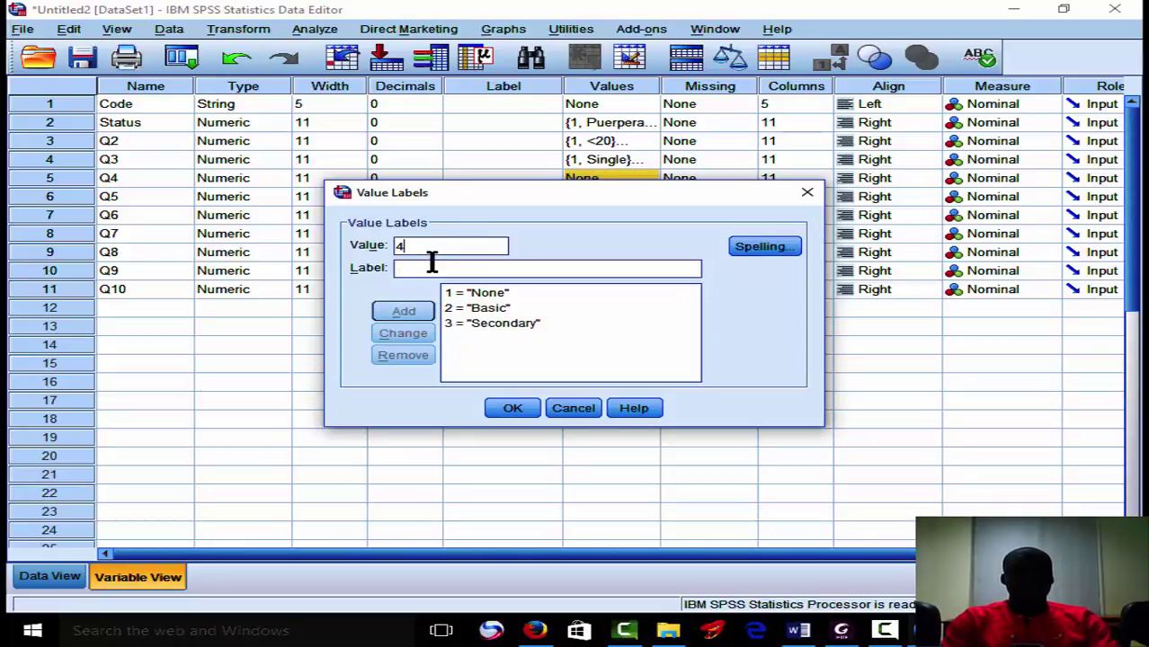
pyautogui.click(432, 273)
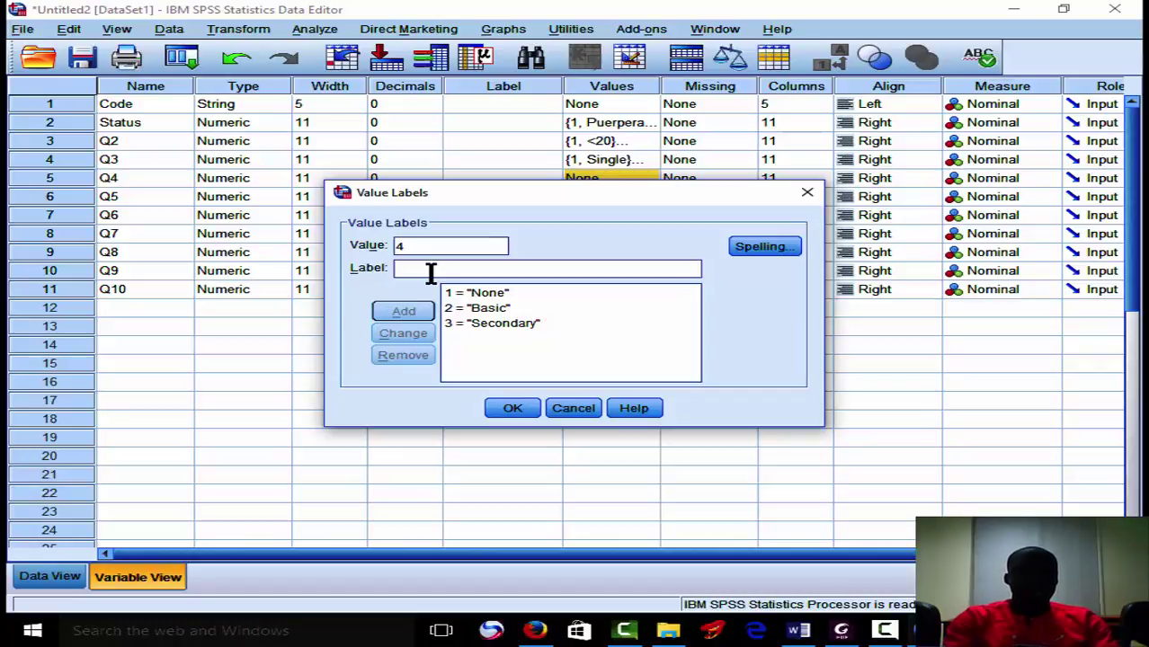
pyautogui.write('4')
pyautogui.press('BackSpace')
pyautogui.write('Tert')
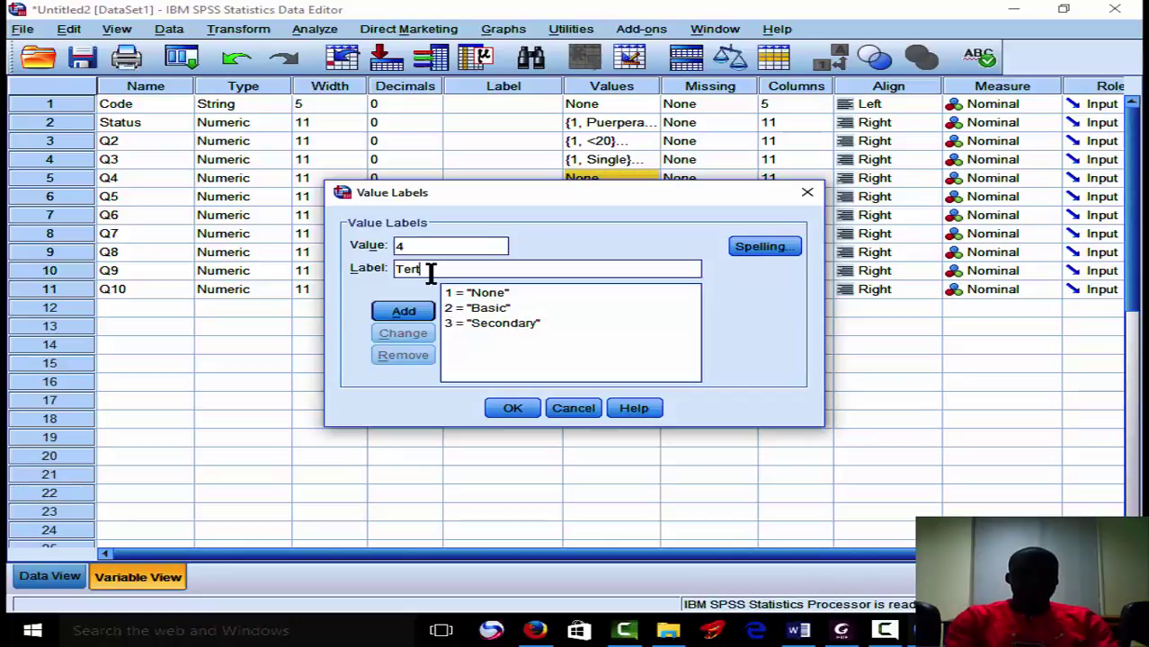
pyautogui.write('iary')
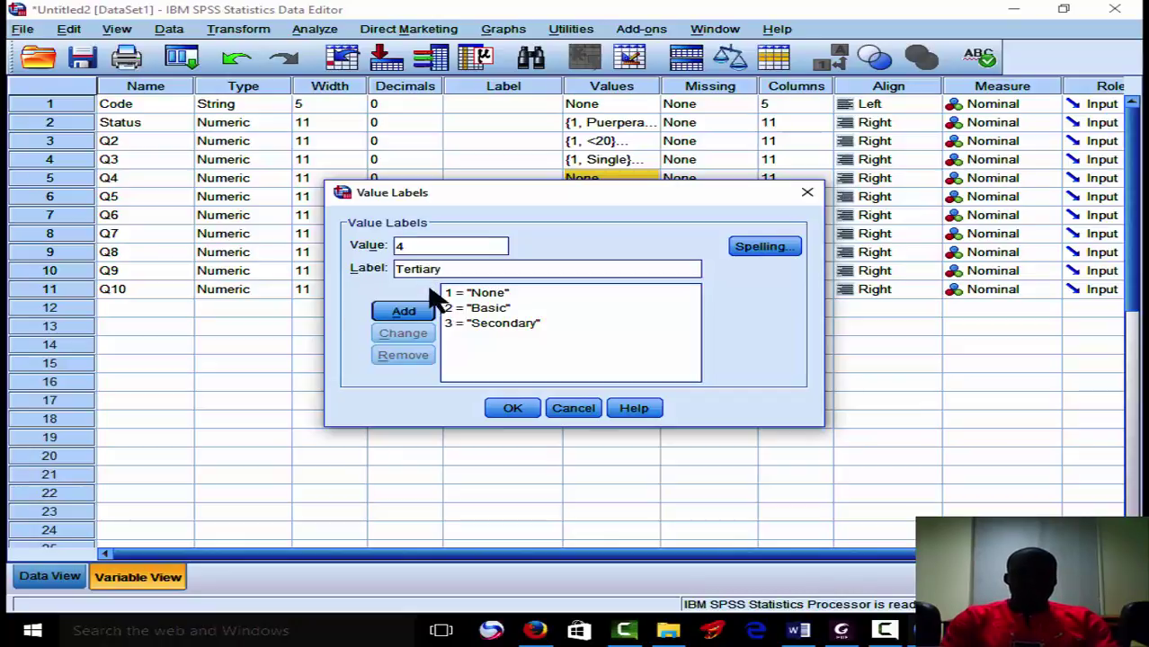
pyautogui.click(403, 311)
pyautogui.click(513, 410)
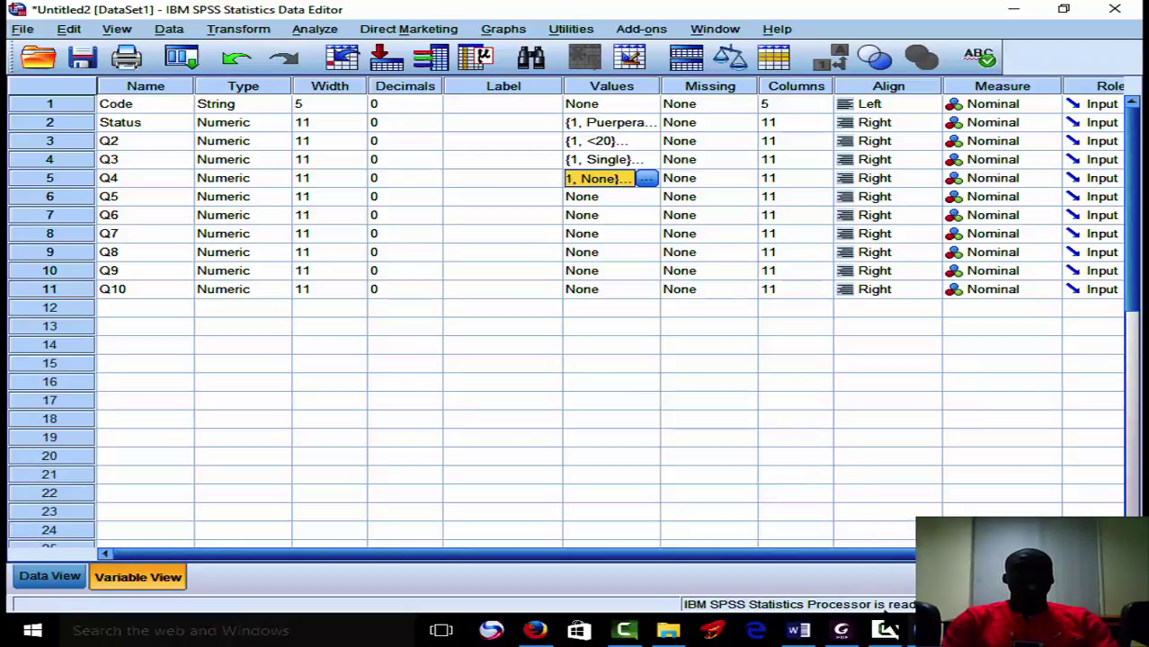
# - Check the demographic questions' answer options in the Questionnaire Final PDF from the New Analysis folder, and return to the SPSS dataset
pyautogui.moveTo(842, 630)
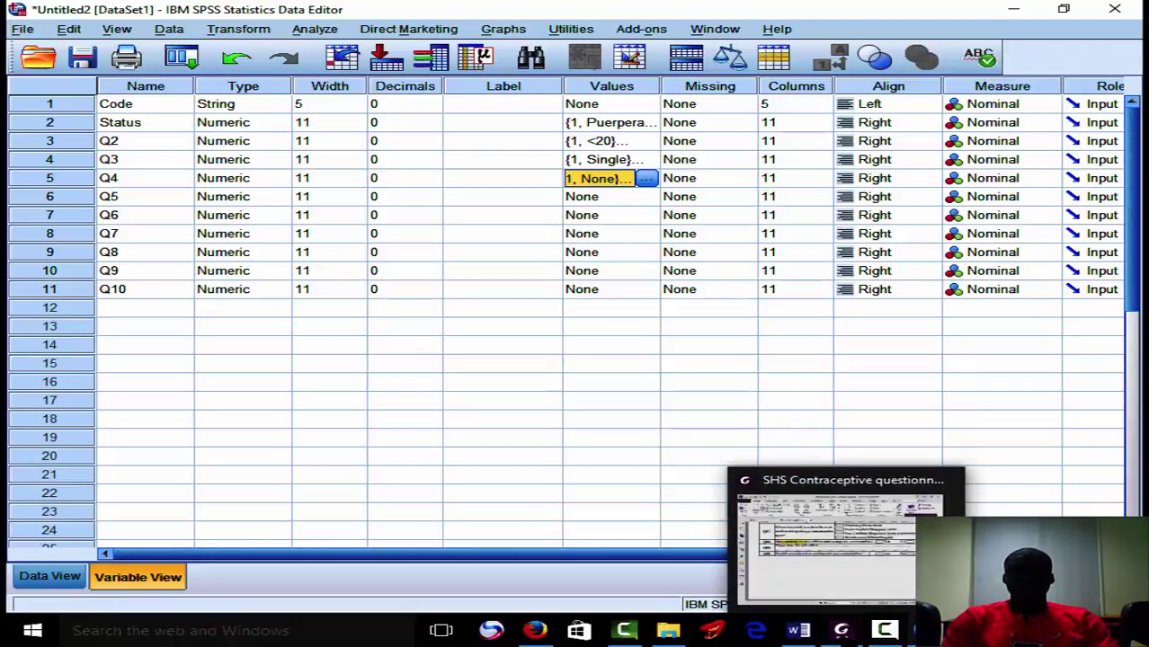
pyautogui.moveTo(885, 631)
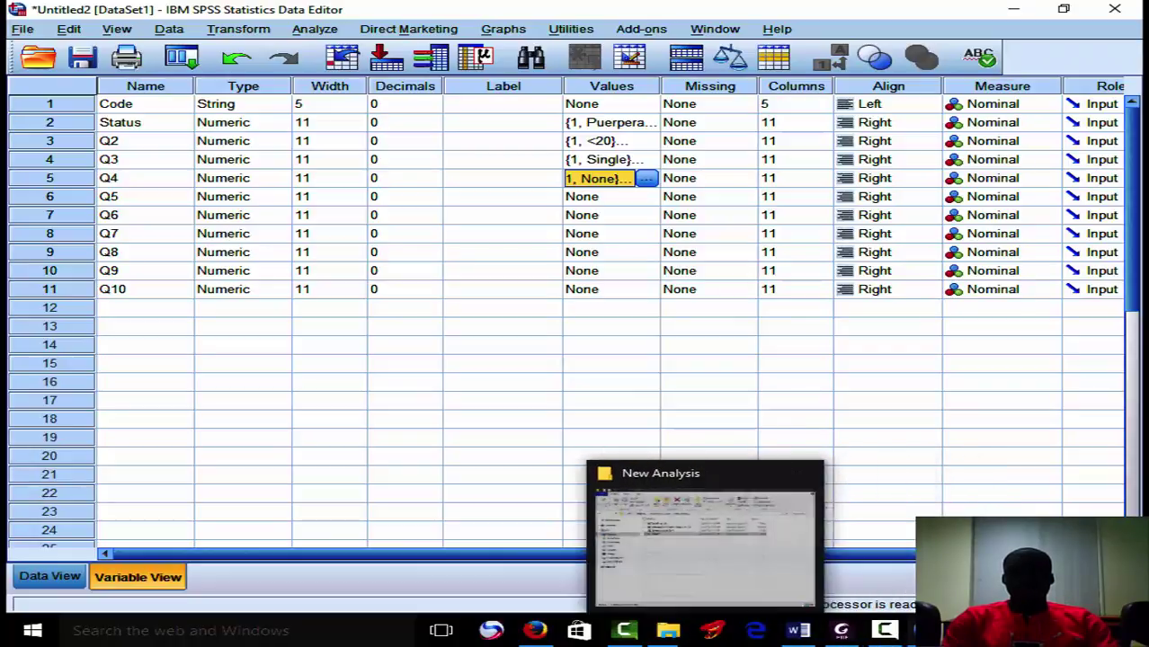
pyautogui.click(668, 630)
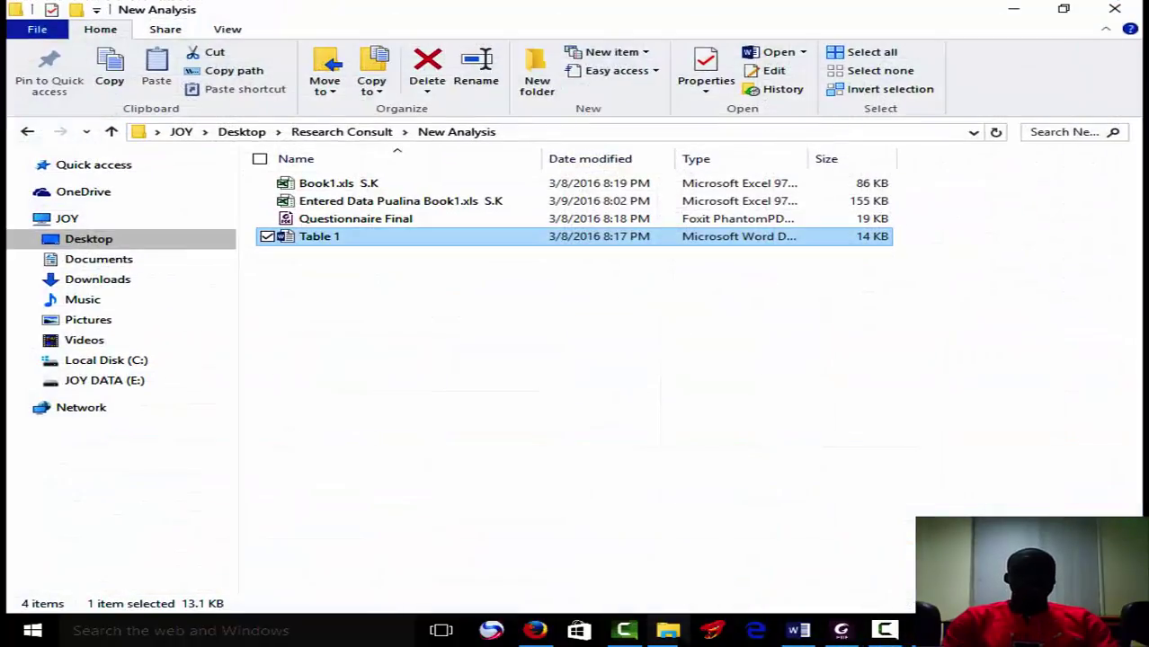
pyautogui.doubleClick(353, 222)
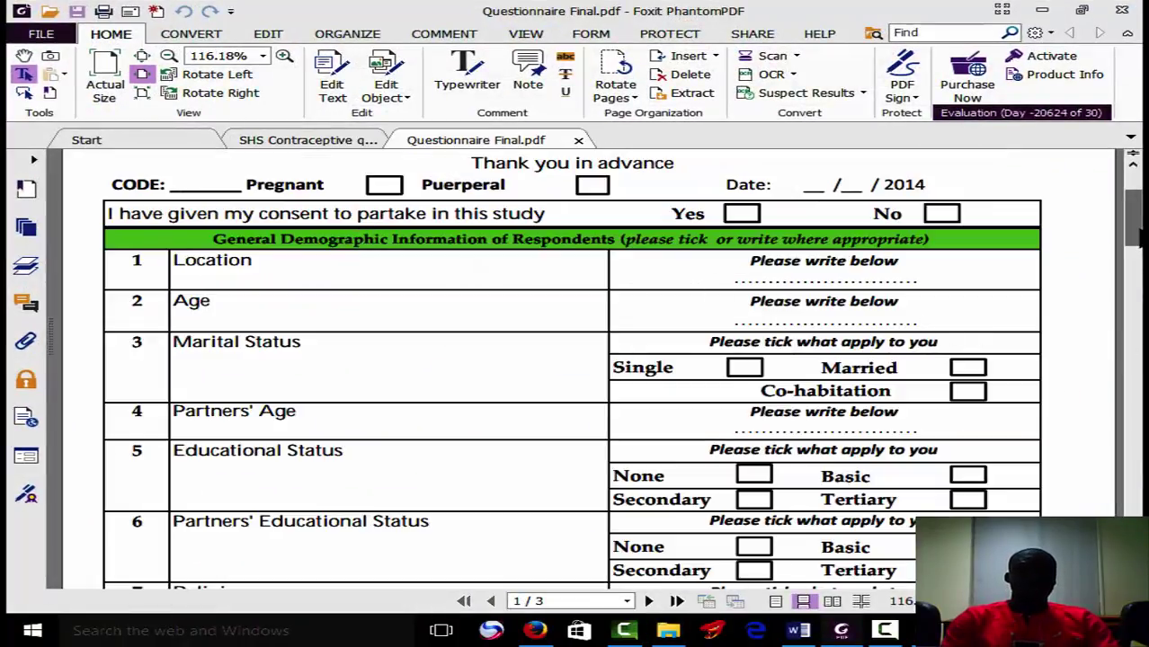
pyautogui.scroll(-3, 1139, 235)
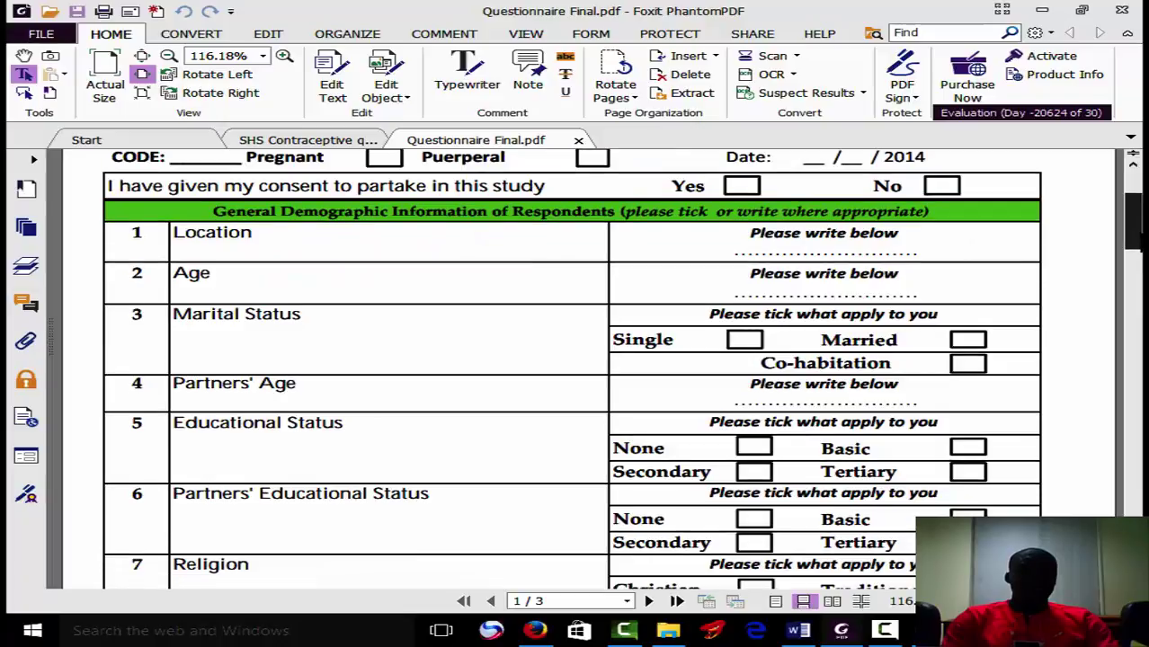
pyautogui.scroll(-1, 1138, 236)
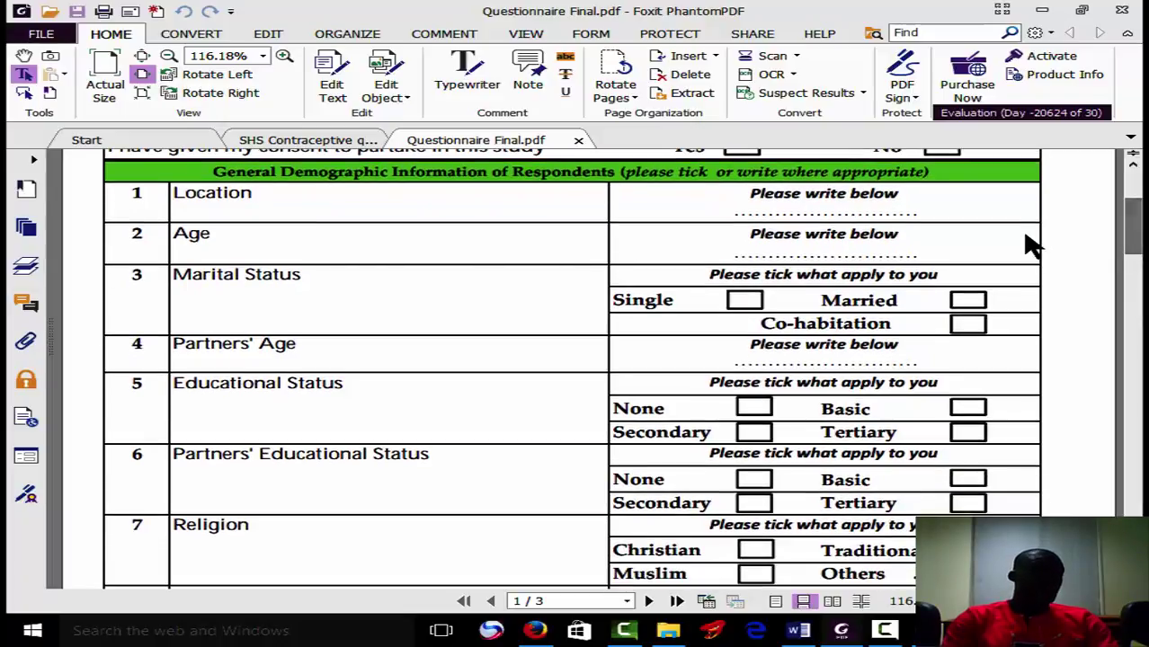
pyautogui.click(1043, 11)
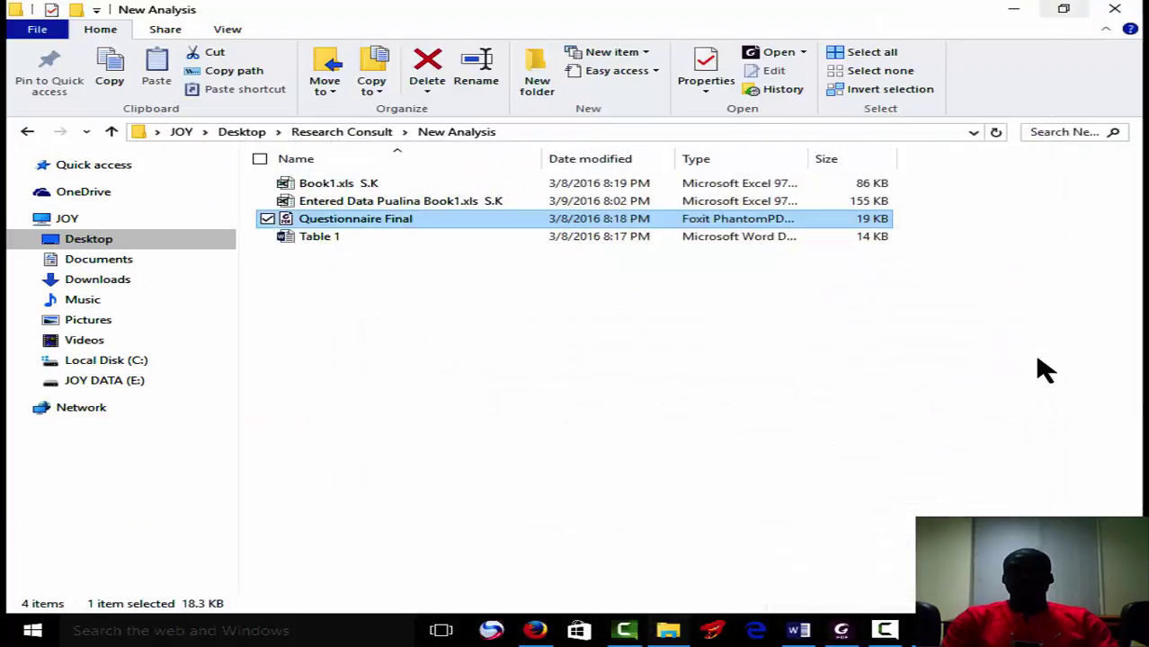
pyautogui.moveTo(885, 631)
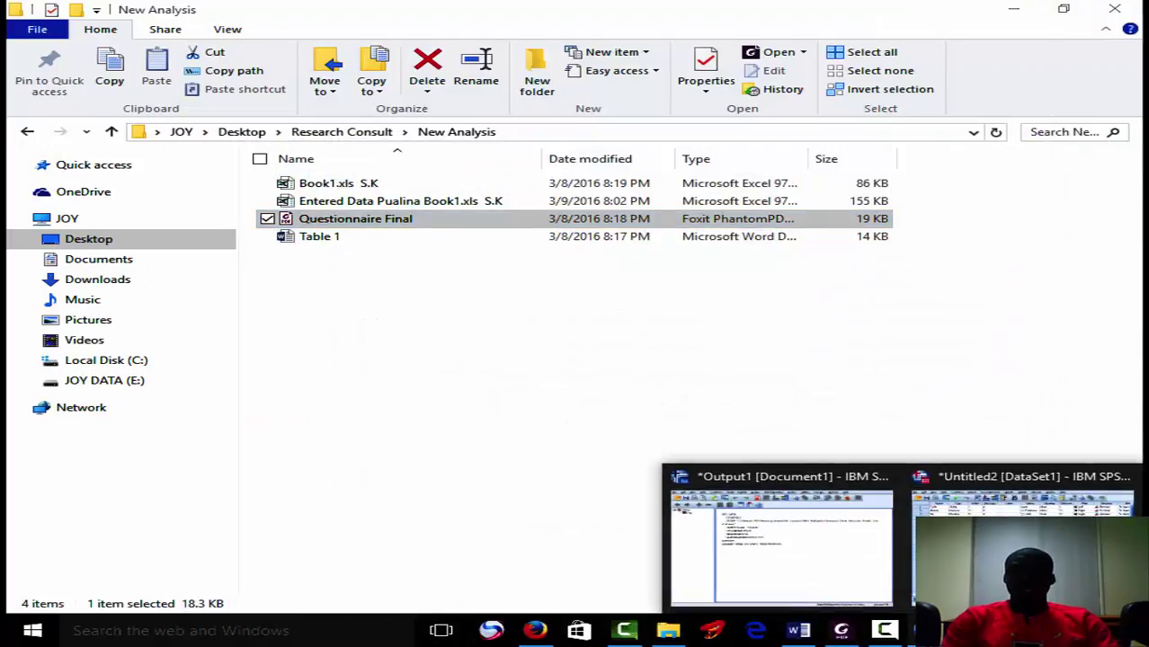
pyautogui.click(1030, 549)
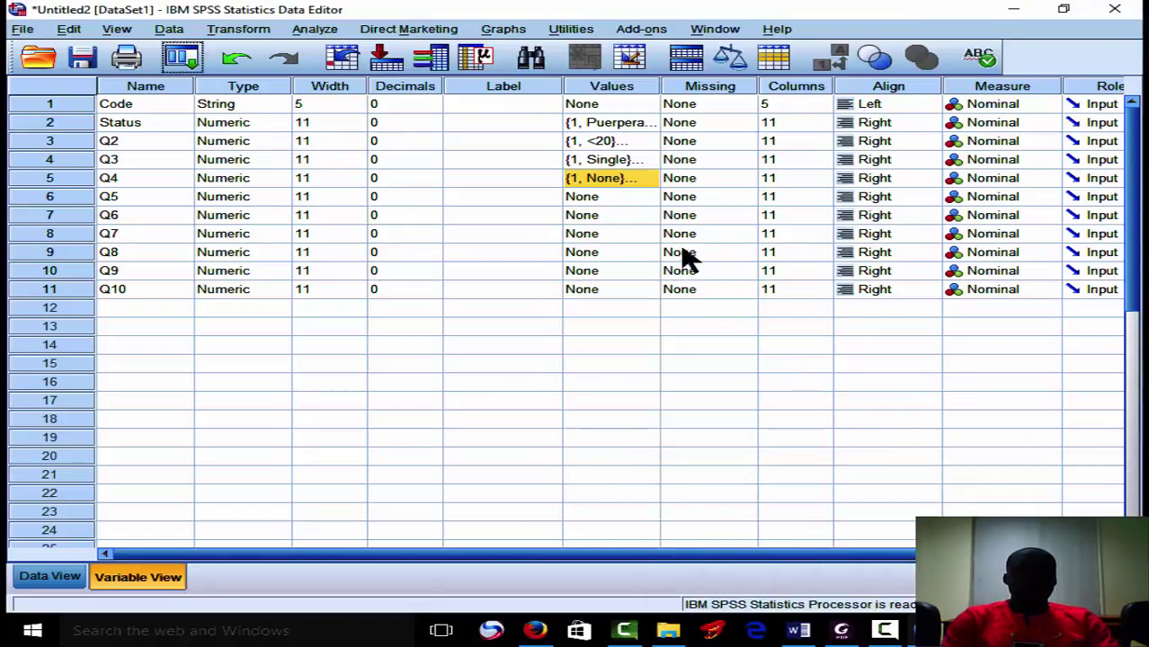
# - Copy the value labels of Q4 and paste them into the Values cell of Q5
pyautogui.click(620, 180)
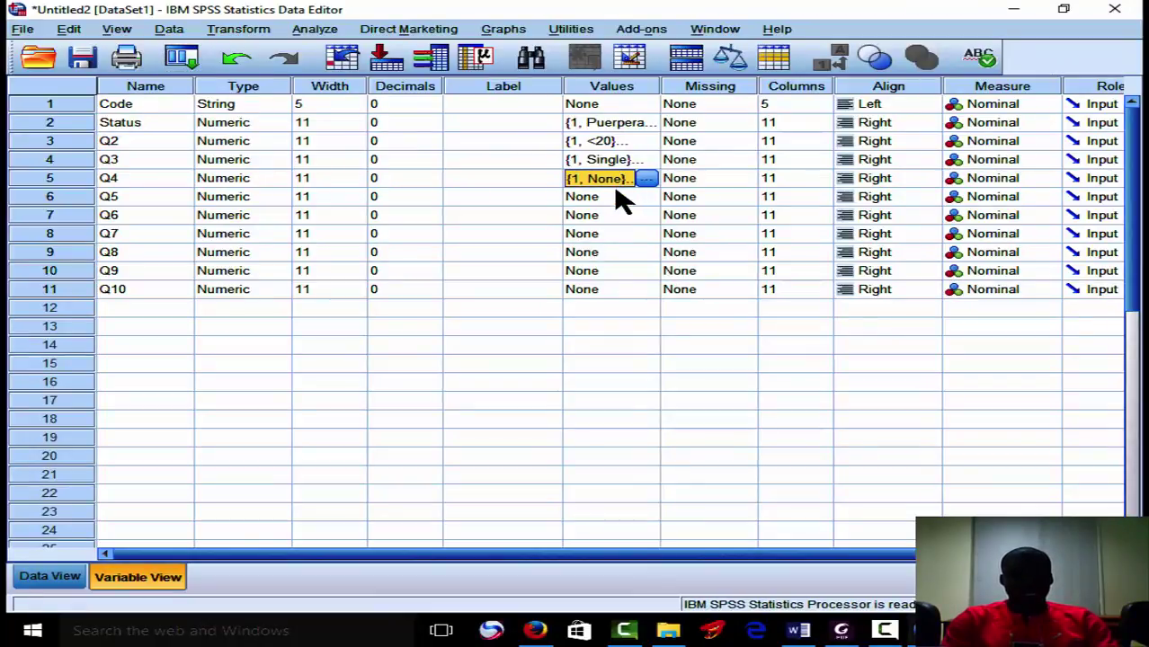
pyautogui.click(612, 194)
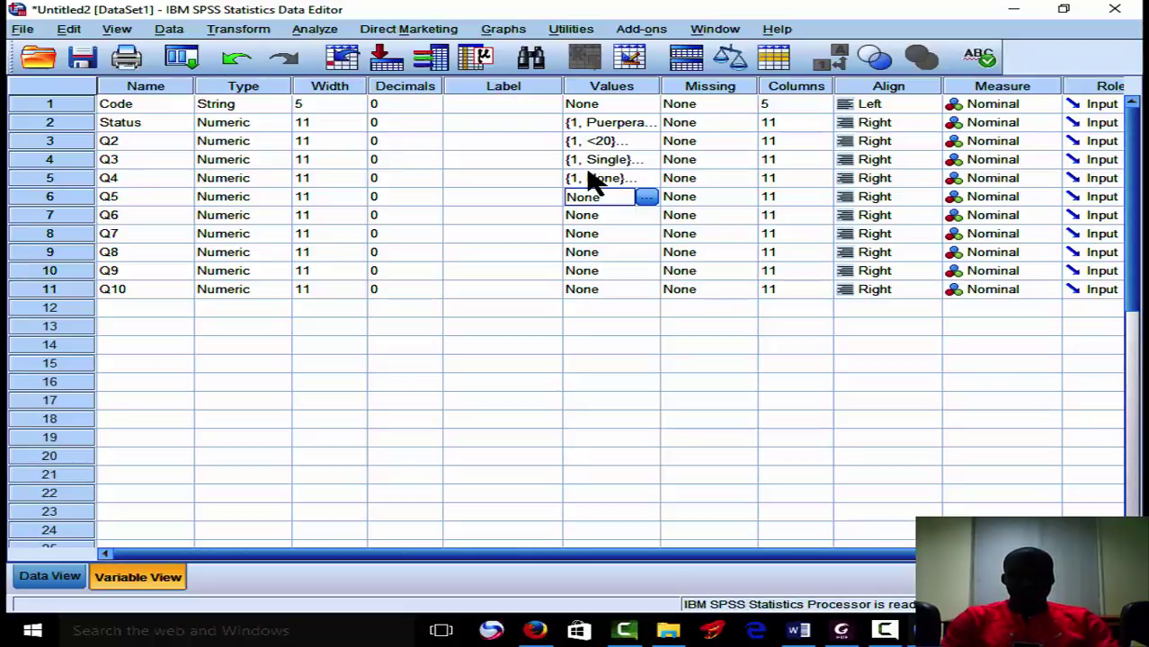
pyautogui.click(596, 185)
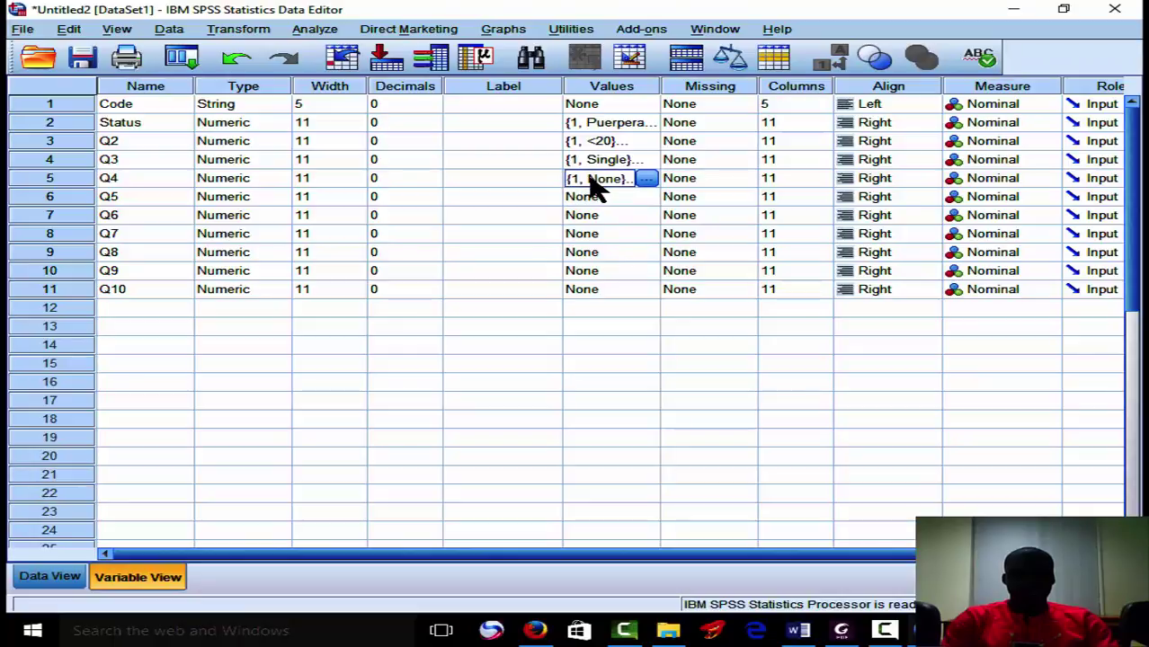
pyautogui.rightClick(590, 178)
pyautogui.click(611, 192)
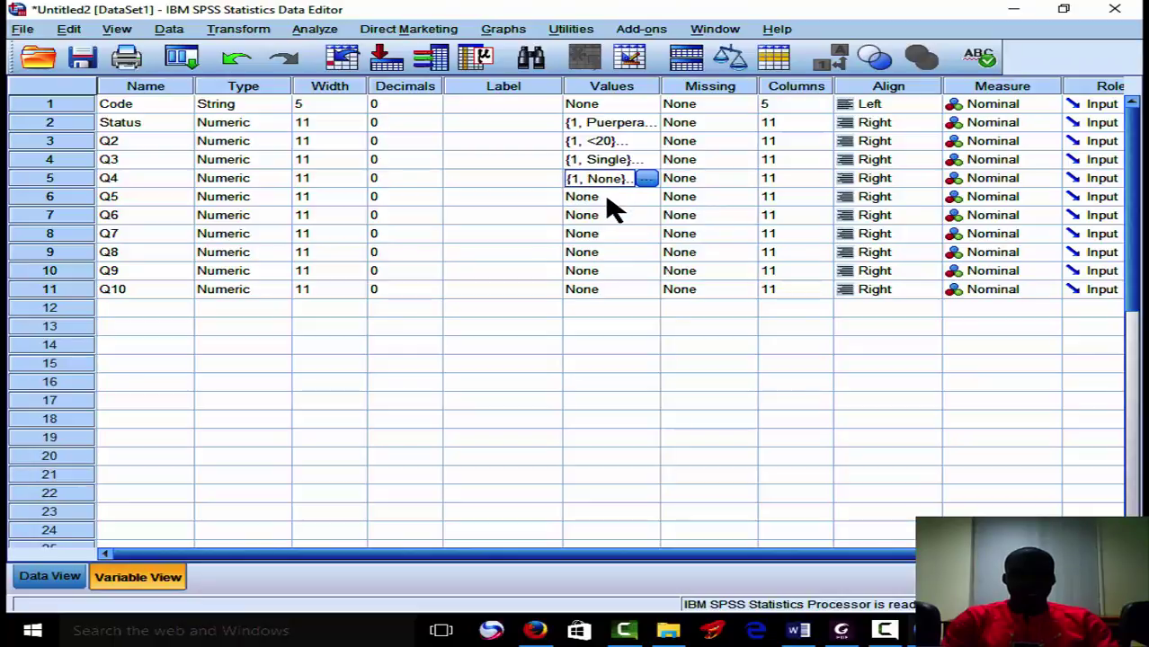
pyautogui.click(608, 199)
pyautogui.hotkey('ctrl', 'v')
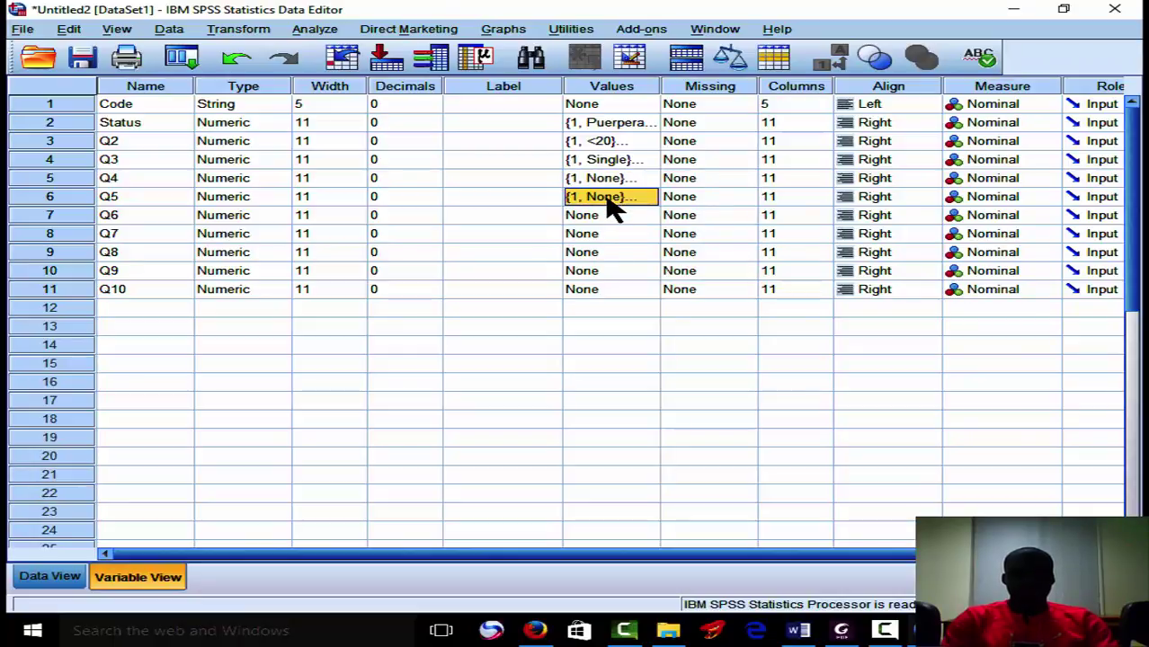
# - Copy the value labels of Q2 to Q4, replacing Q4's existing labels
pyautogui.click(608, 184)
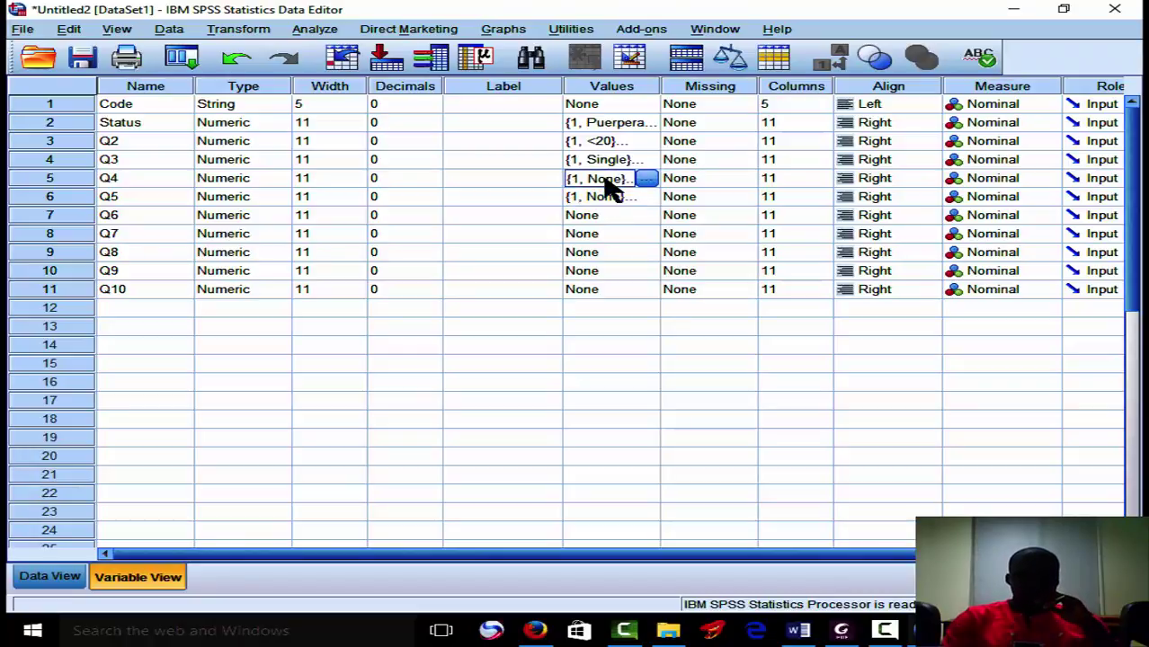
pyautogui.click(604, 148)
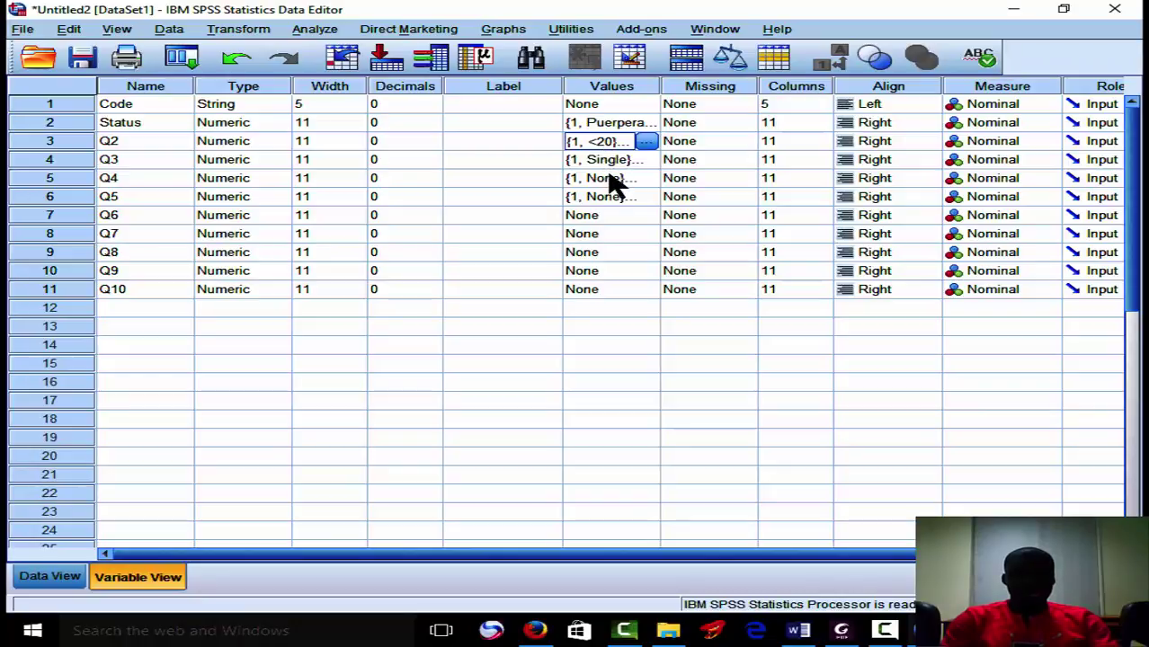
pyautogui.click(613, 183)
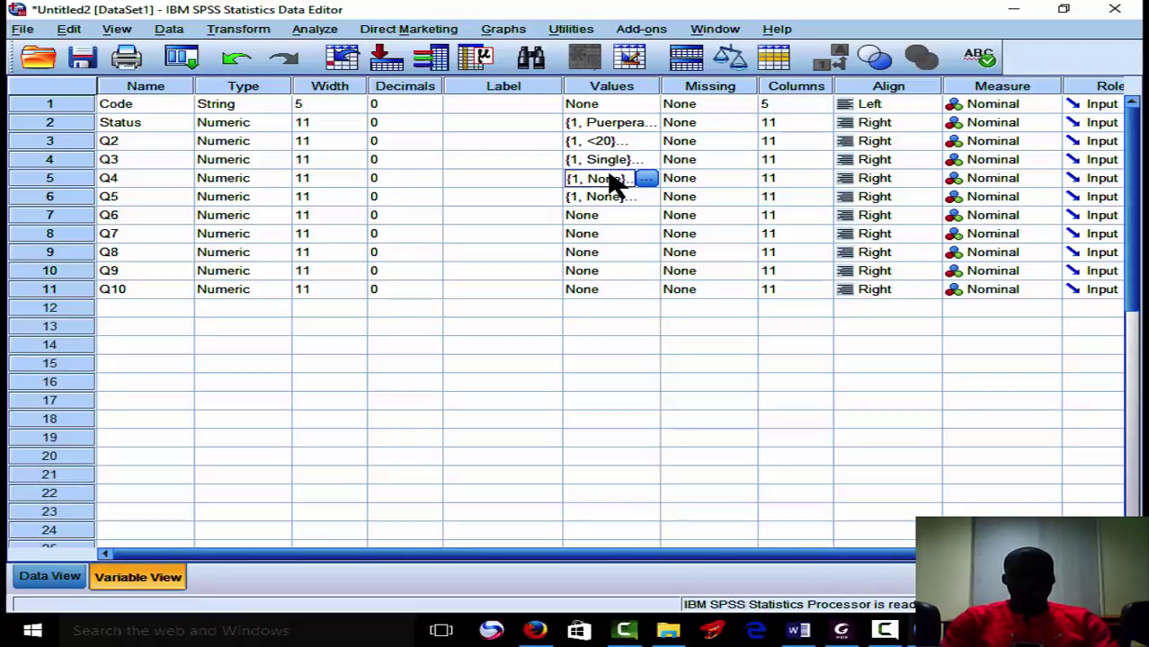
pyautogui.hotkey('ctrl', 'v')
# - Check the educational status questions in Questionnaire Final.pdf and copy the value labels of Q5 to Q6 in SPSS
pyautogui.click(628, 200)
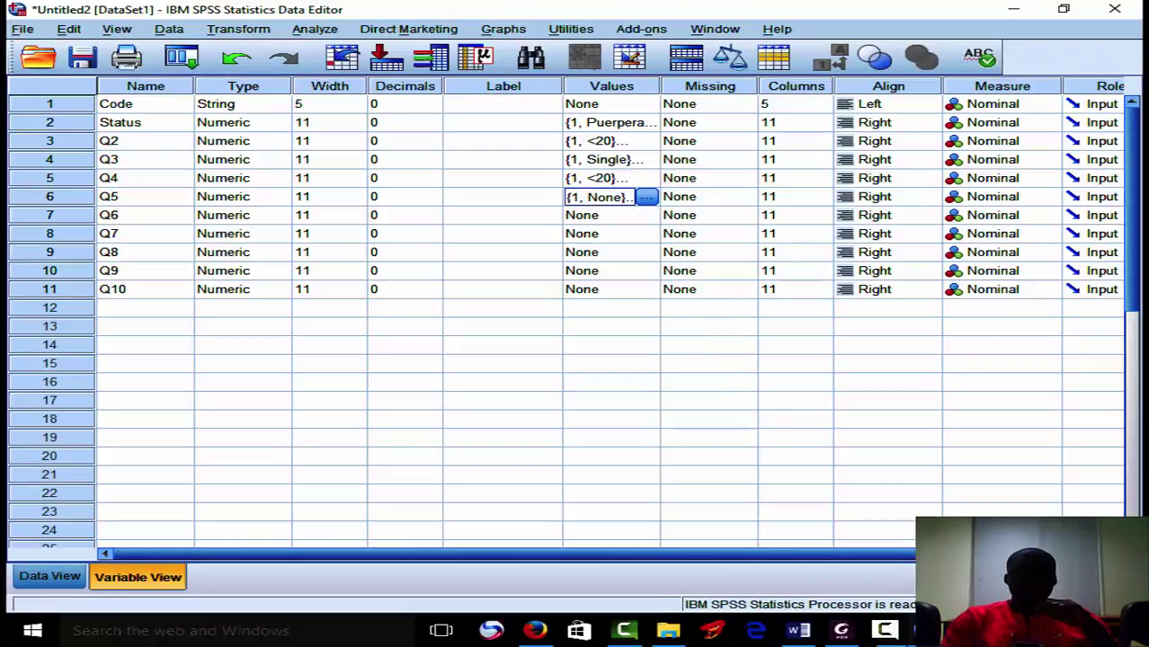
pyautogui.moveTo(797, 630)
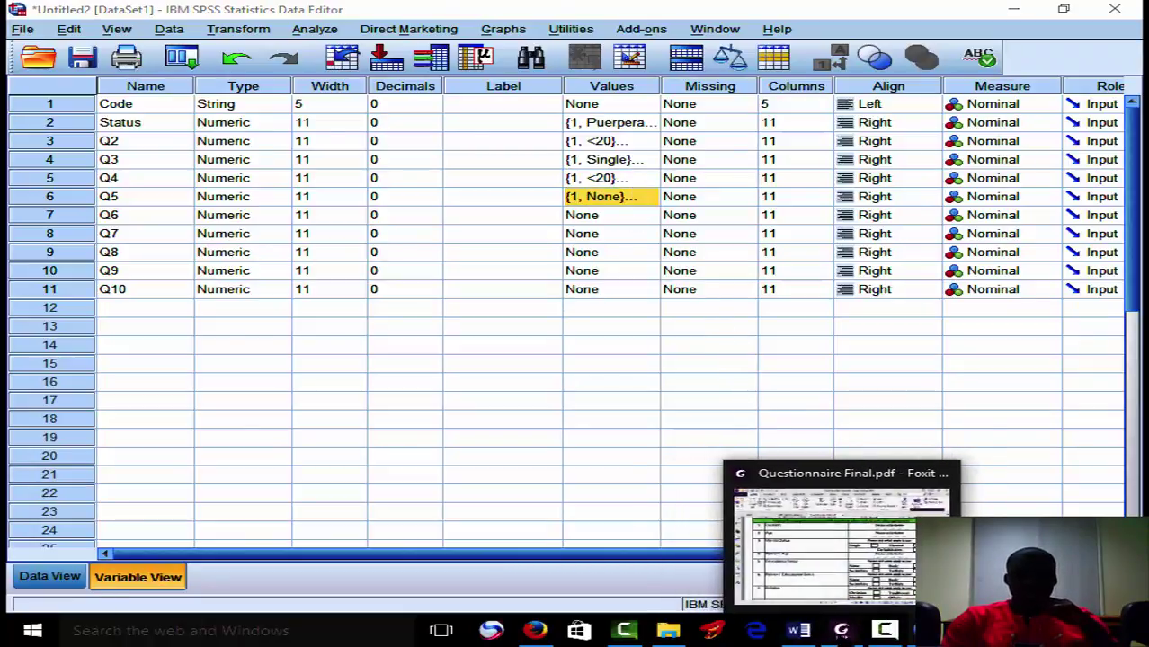
pyautogui.click(841, 631)
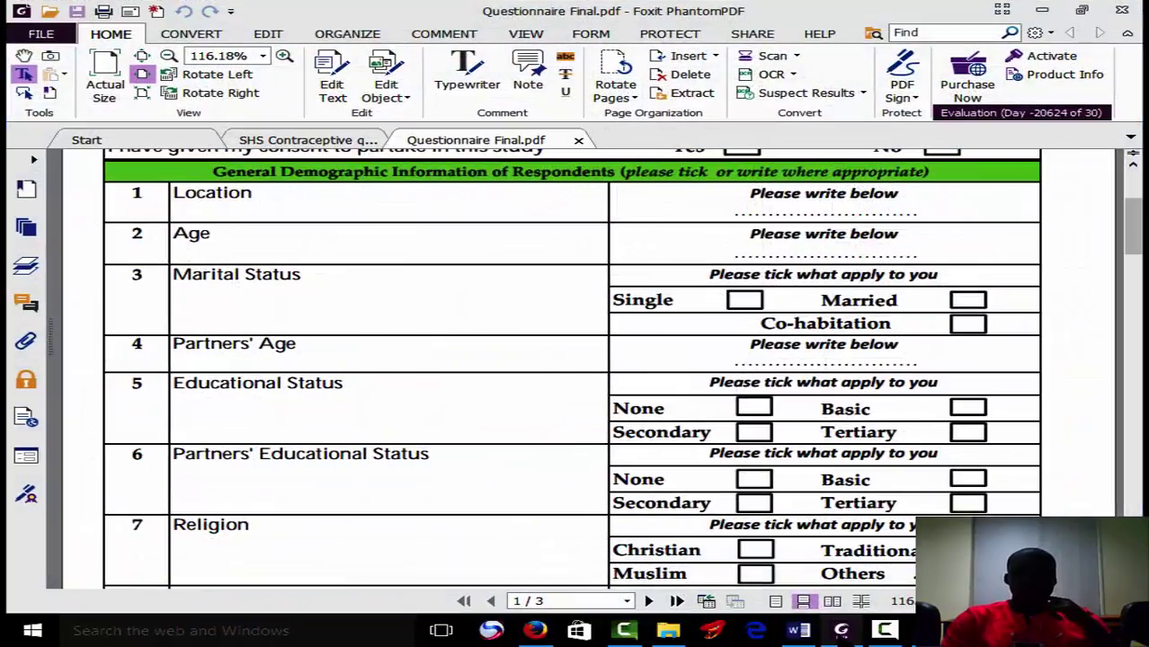
pyautogui.hotkey('alt', 'Tab')
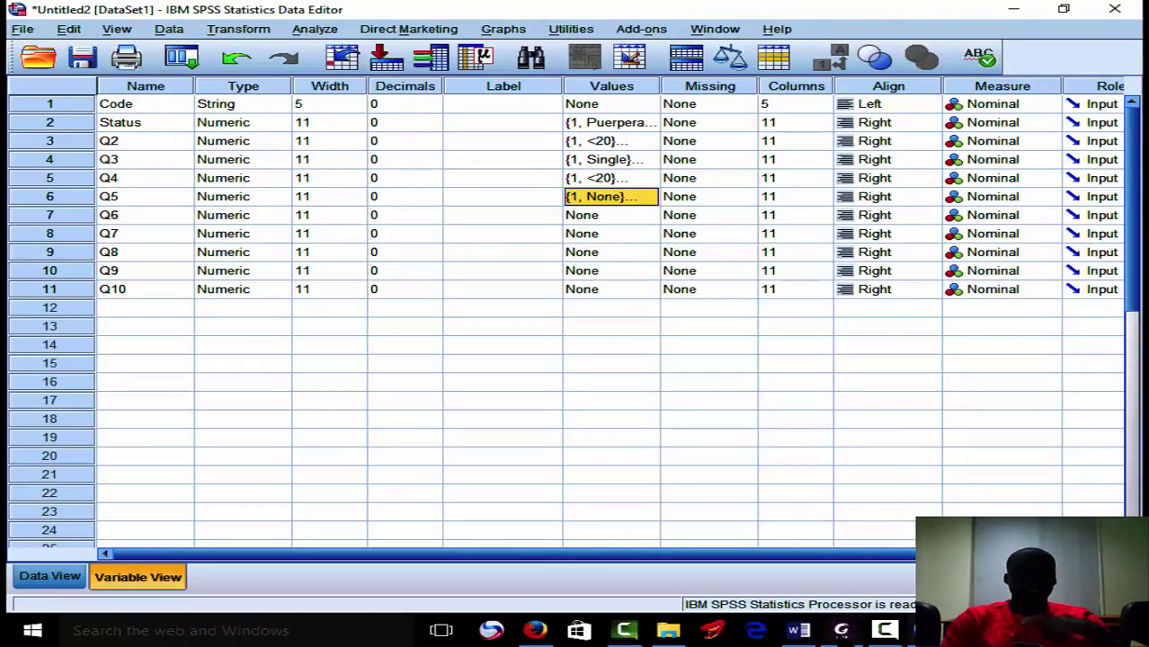
pyautogui.hotkey('alt', 'Tab')
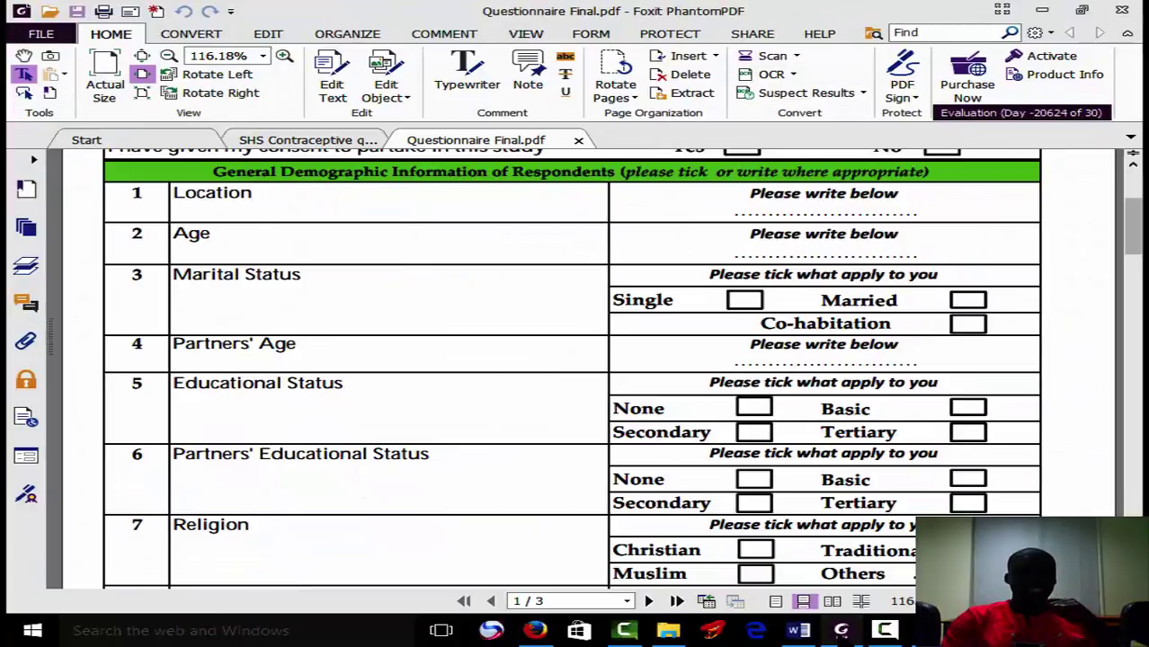
pyautogui.hotkey('alt', 'Tab')
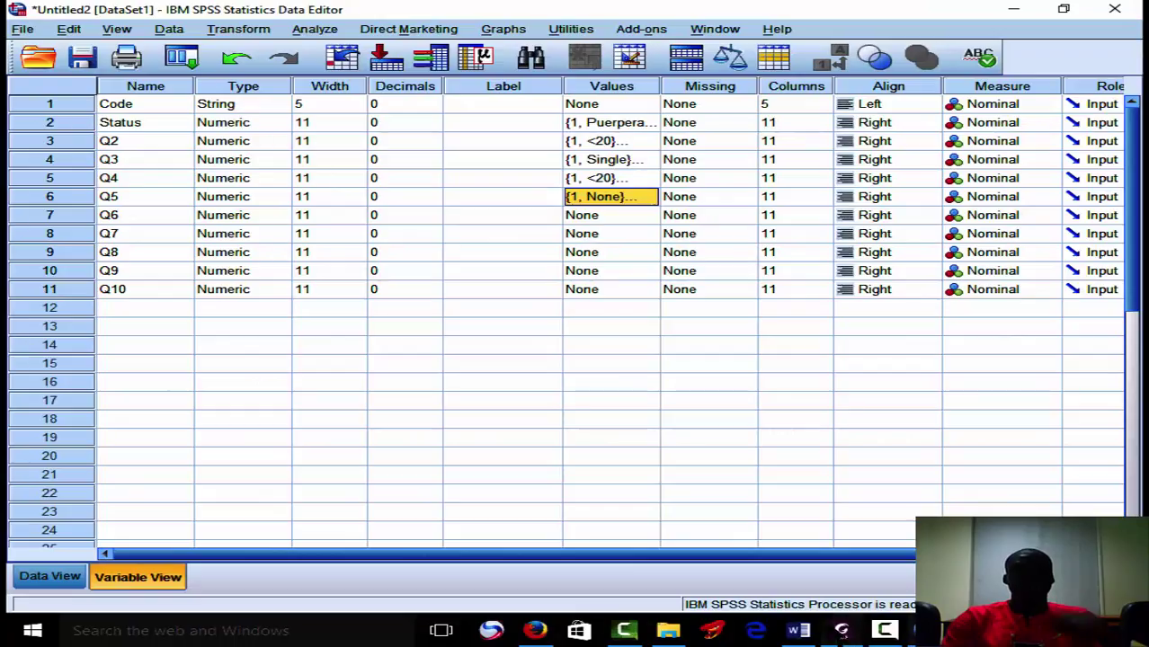
pyautogui.click(628, 217)
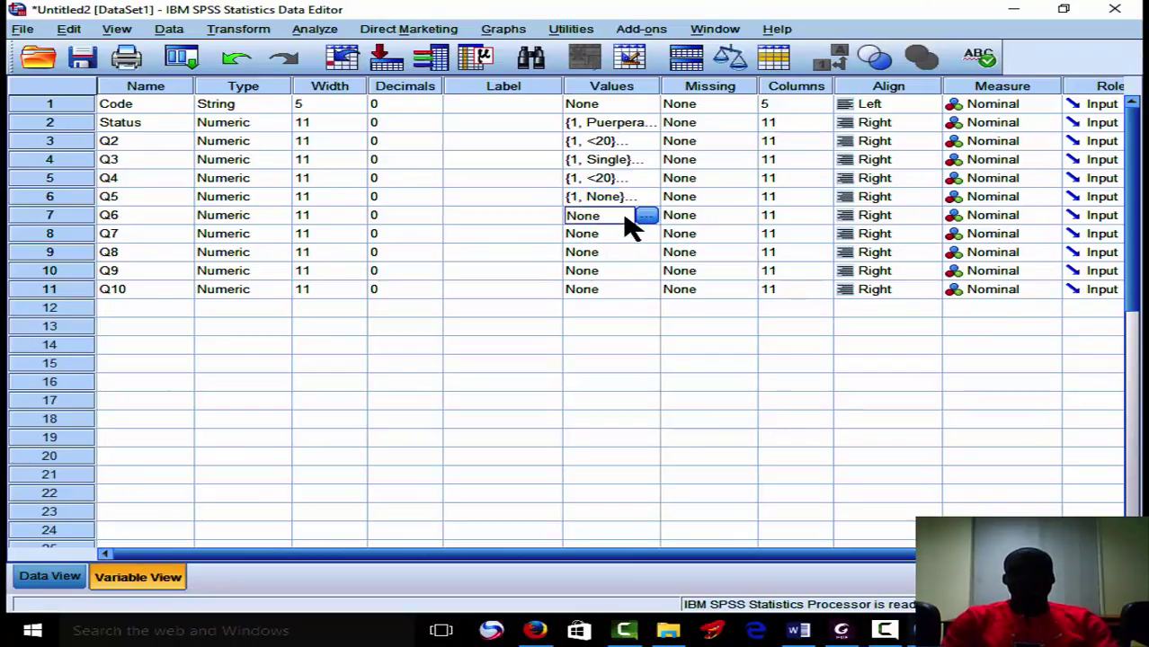
pyautogui.hotkey('ctrl', 'v')
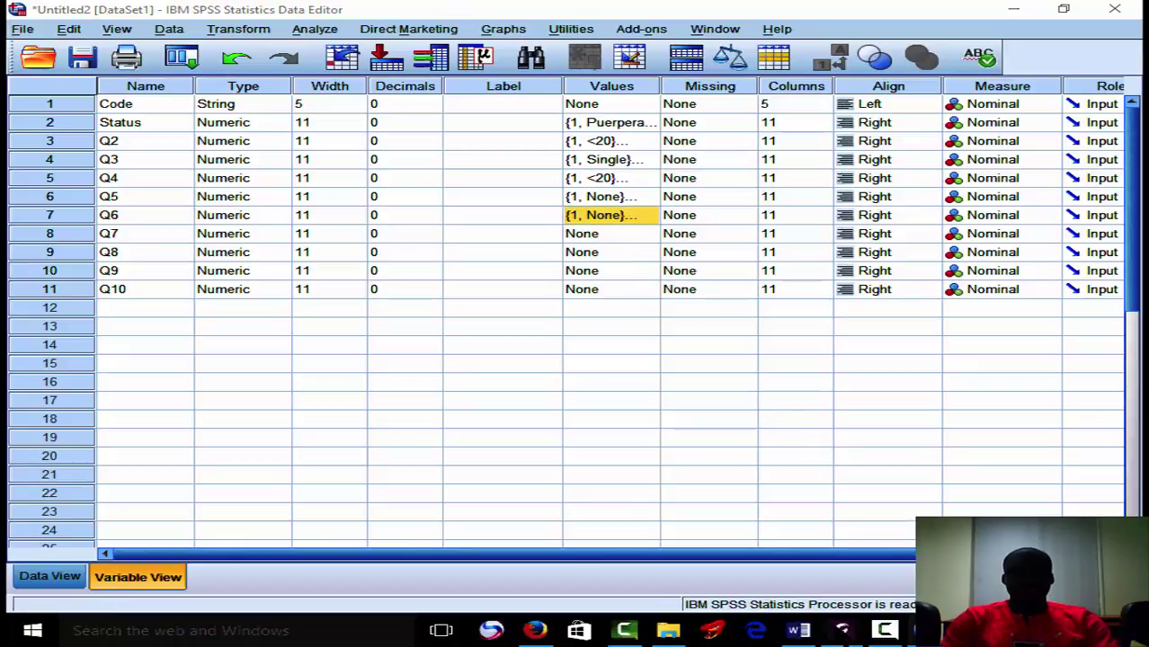
# - Check the Religion options in the questionnaire and add the value label 1 = Christian to Q7 in SPSS
pyautogui.hotkey('alt', 'Tab')
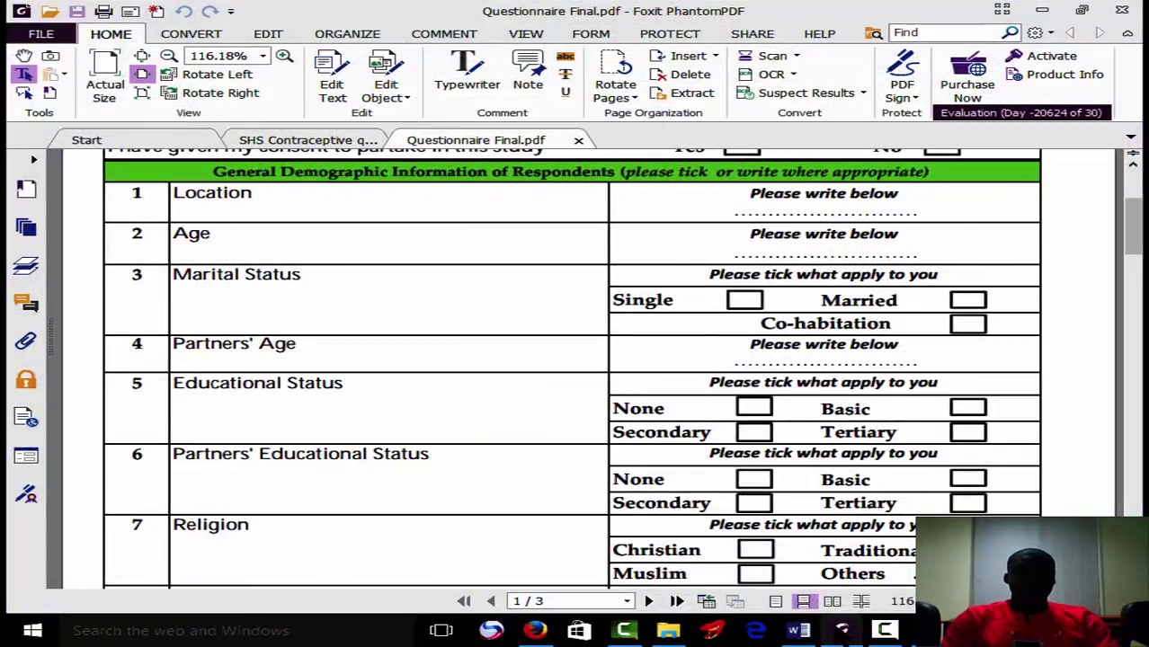
pyautogui.click(842, 629)
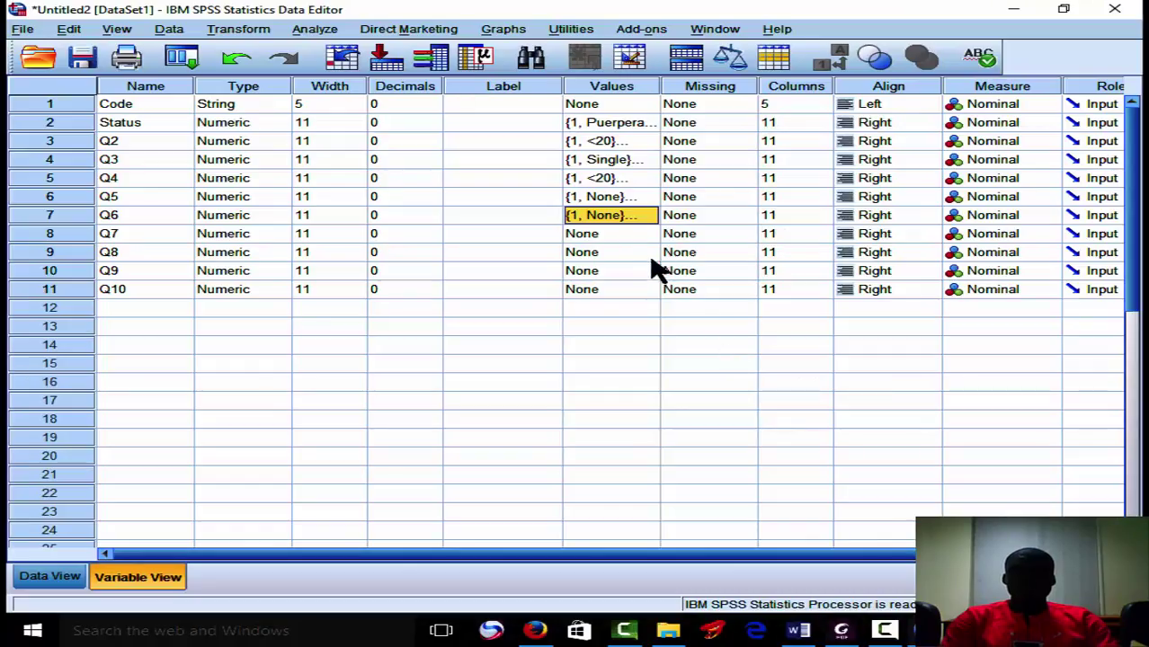
pyautogui.click(632, 236)
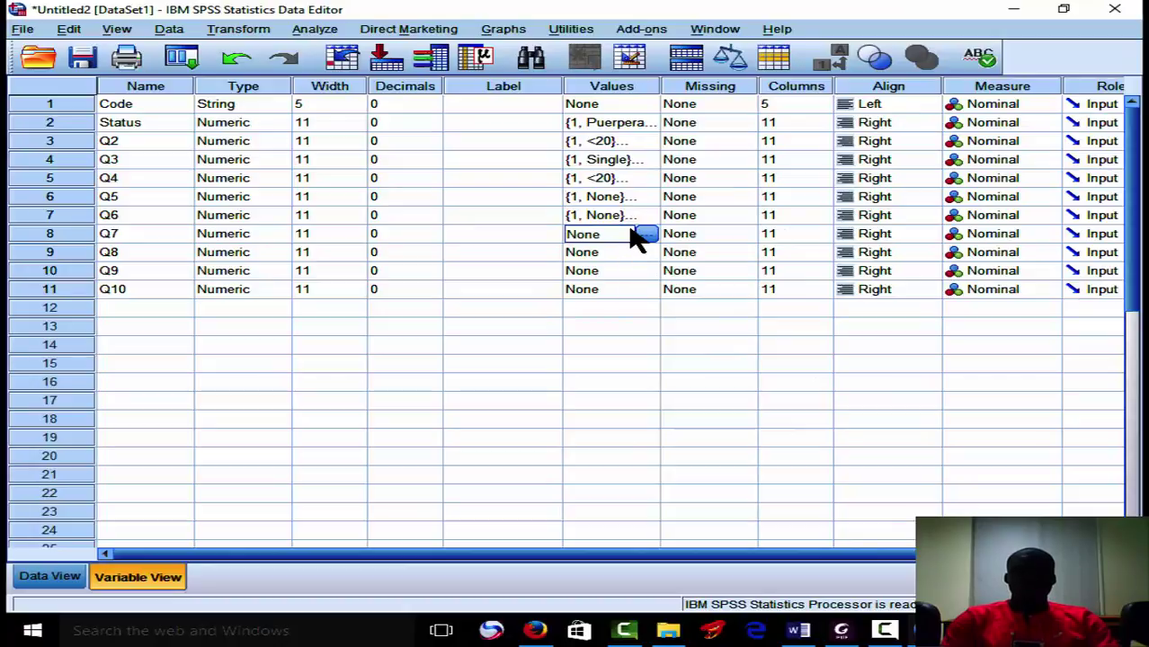
pyautogui.click(647, 234)
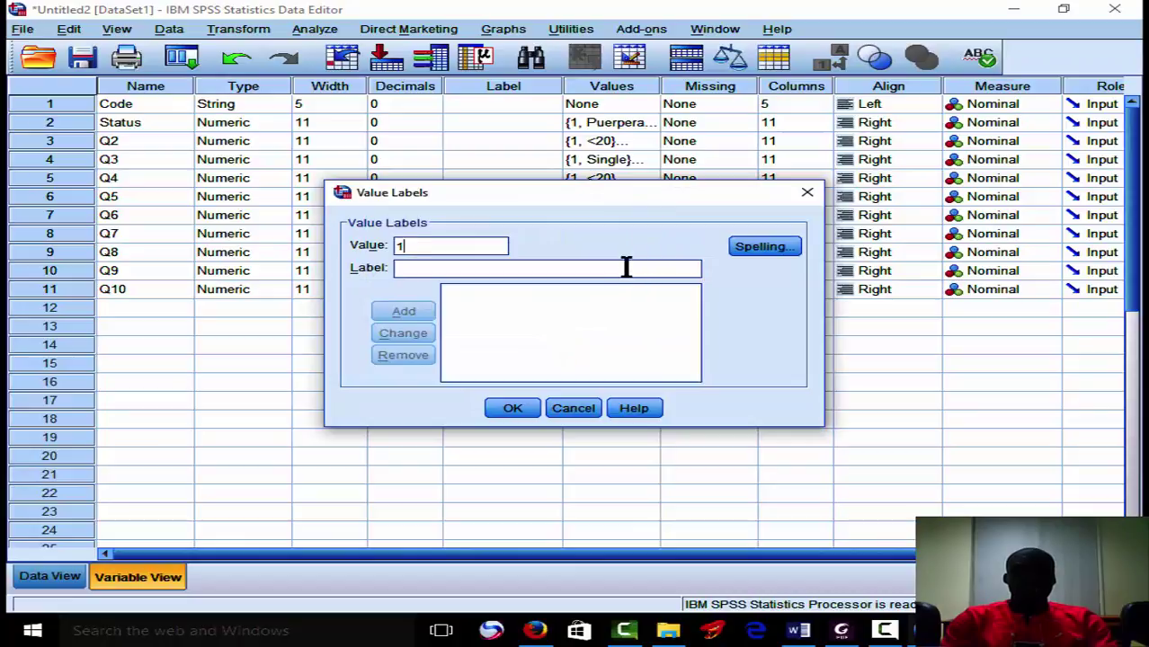
pyautogui.click(627, 268)
pyautogui.write('Ch')
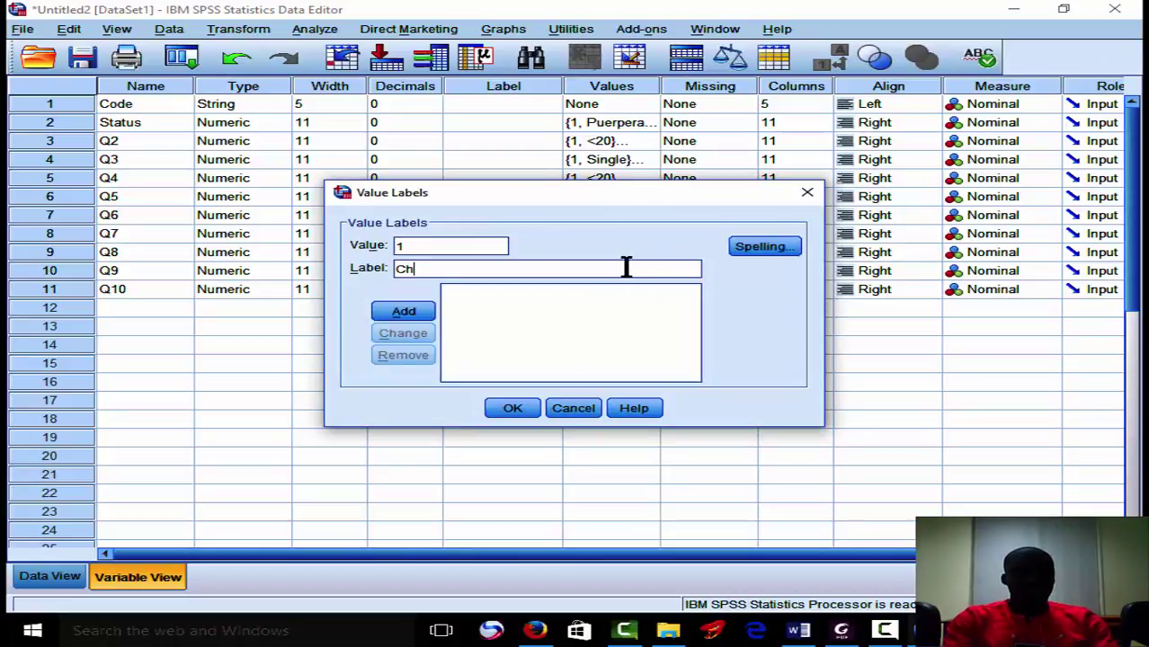
pyautogui.write('ristia')
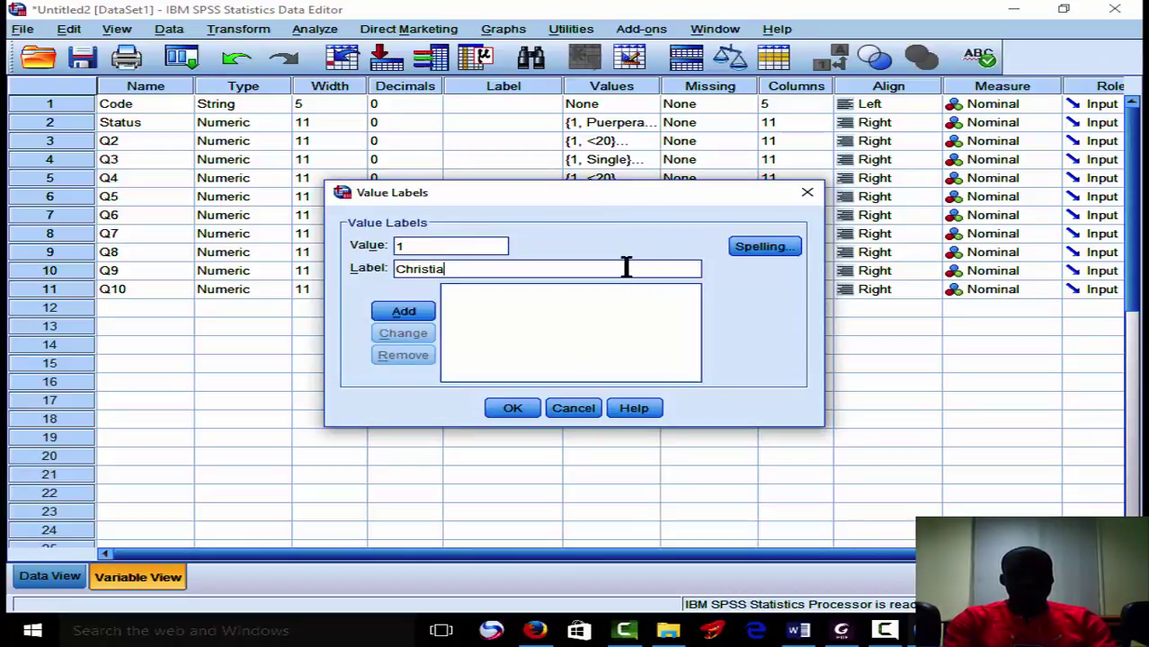
pyautogui.write('n')
pyautogui.click(431, 315)
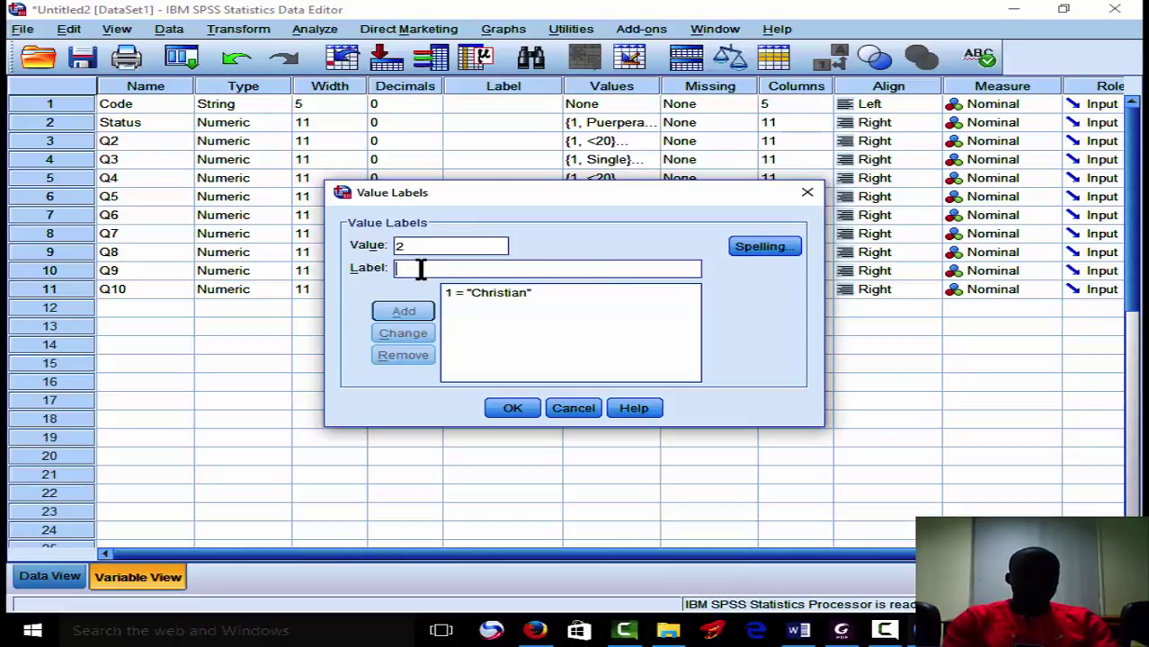
# - Add the value labels 2 = Muslim and 3 = other to Q7 and apply them
pyautogui.click(420, 269)
pyautogui.write('Muslim')
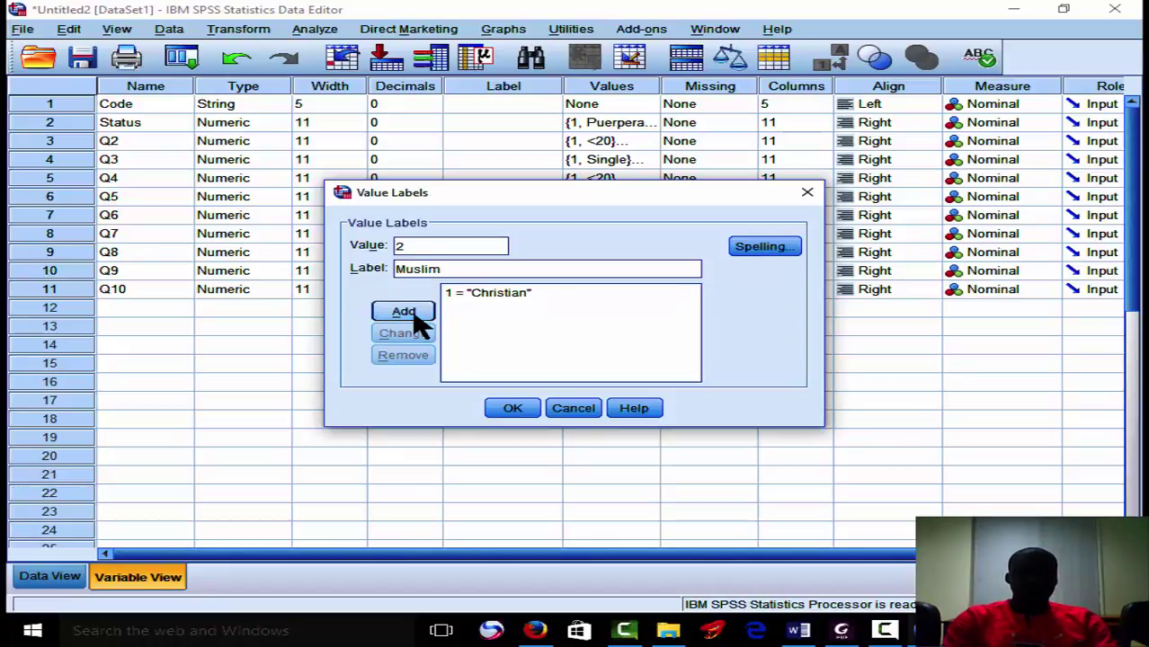
pyautogui.click(418, 319)
pyautogui.write('3')
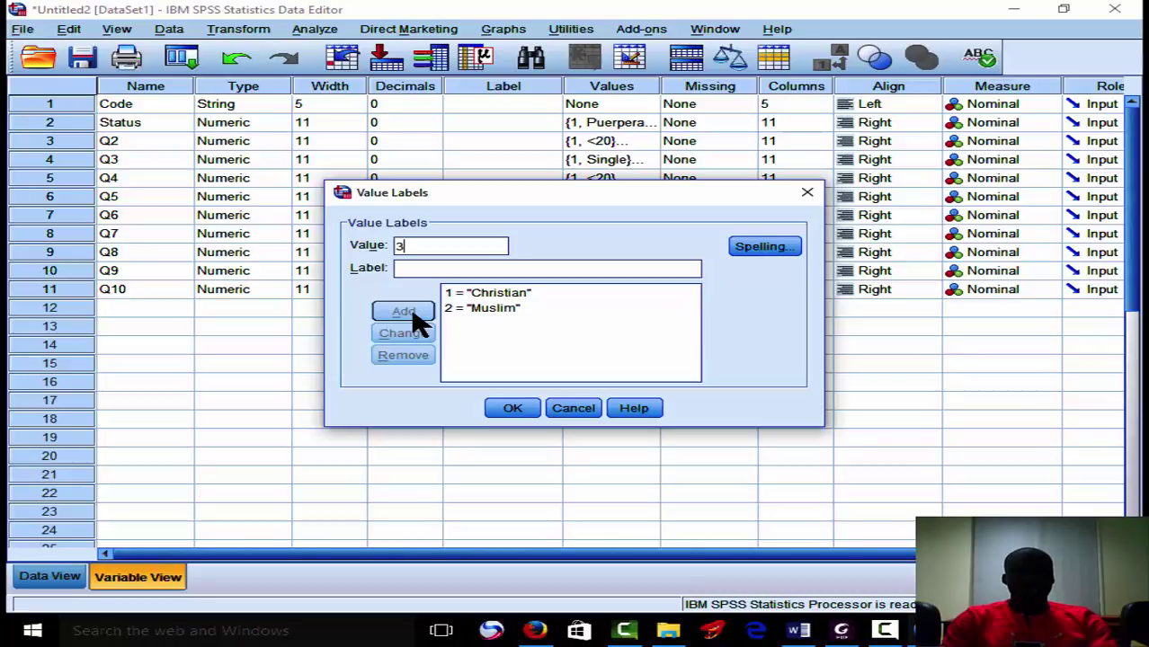
pyautogui.click(423, 271)
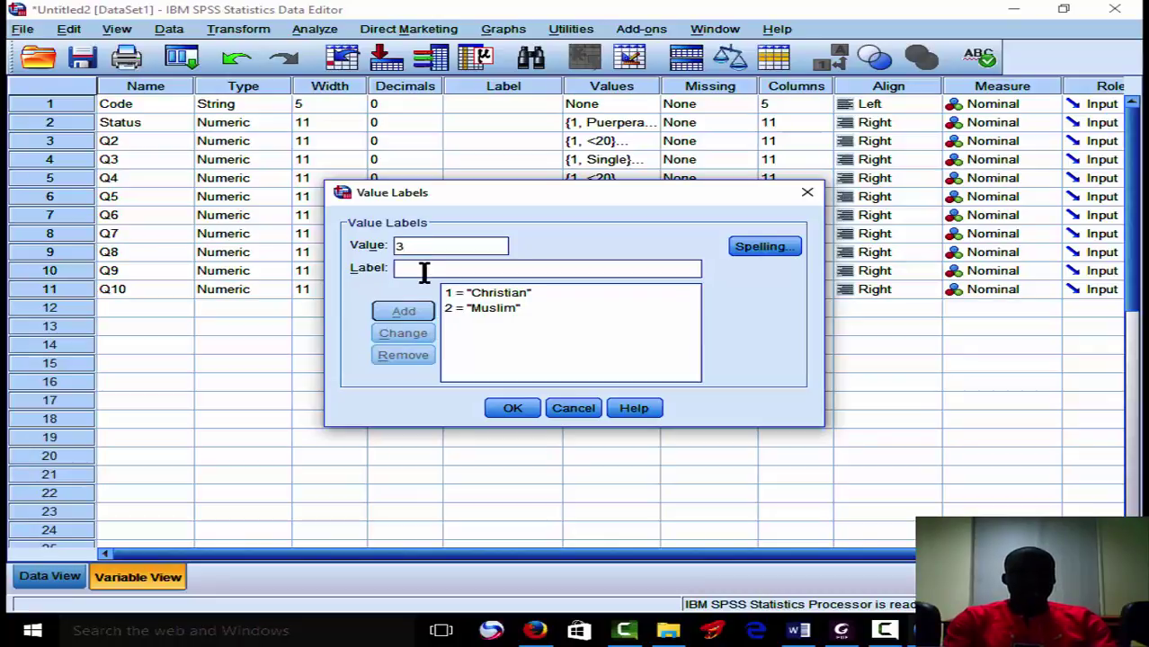
pyautogui.write('oth')
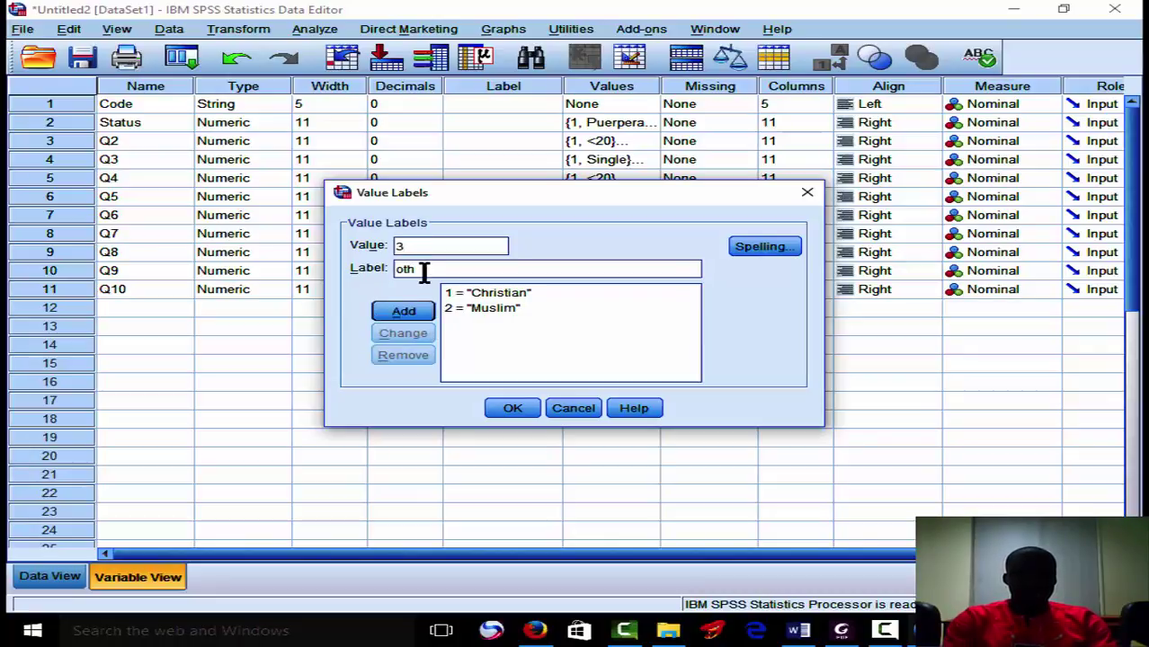
pyautogui.write('er')
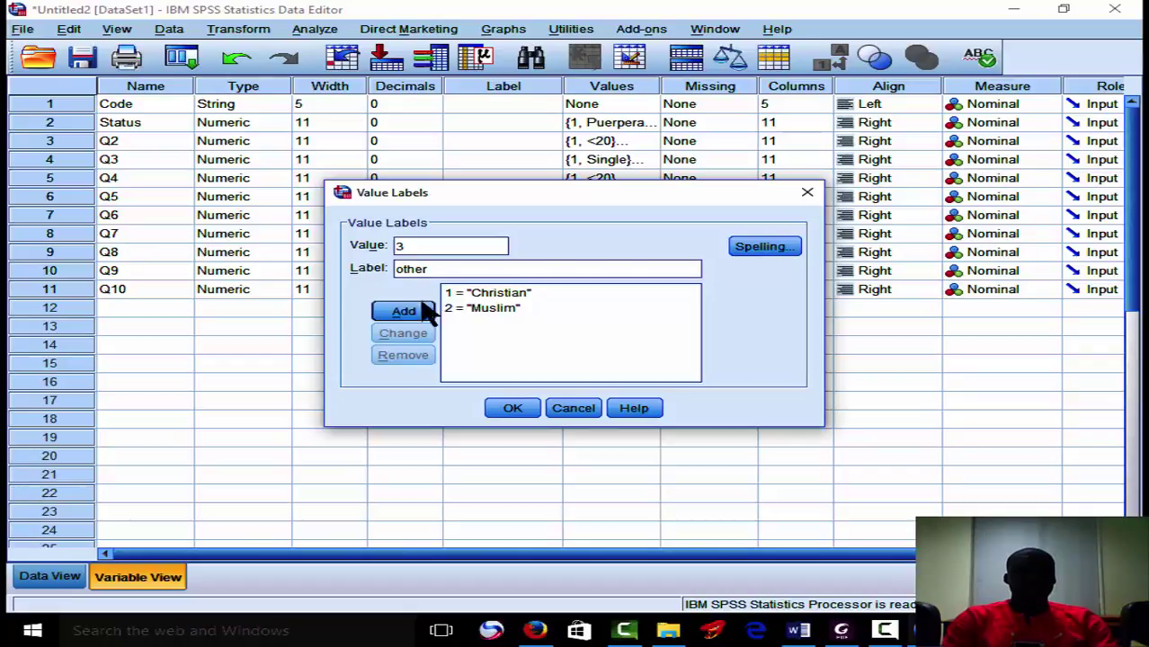
pyautogui.click(422, 312)
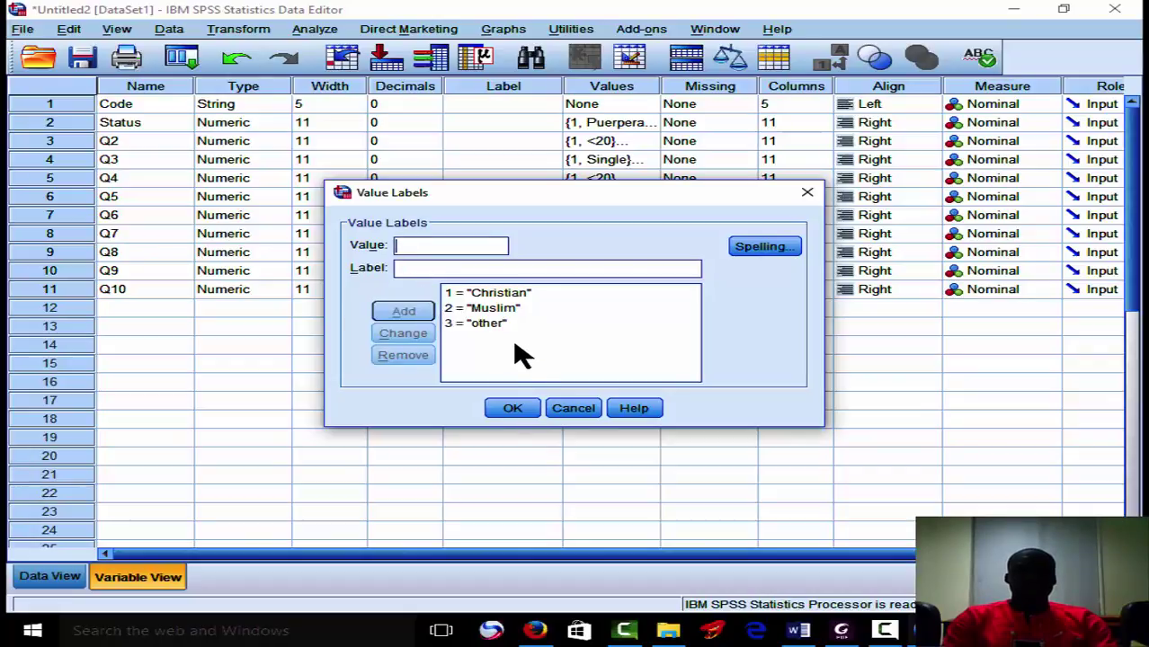
pyautogui.click(527, 409)
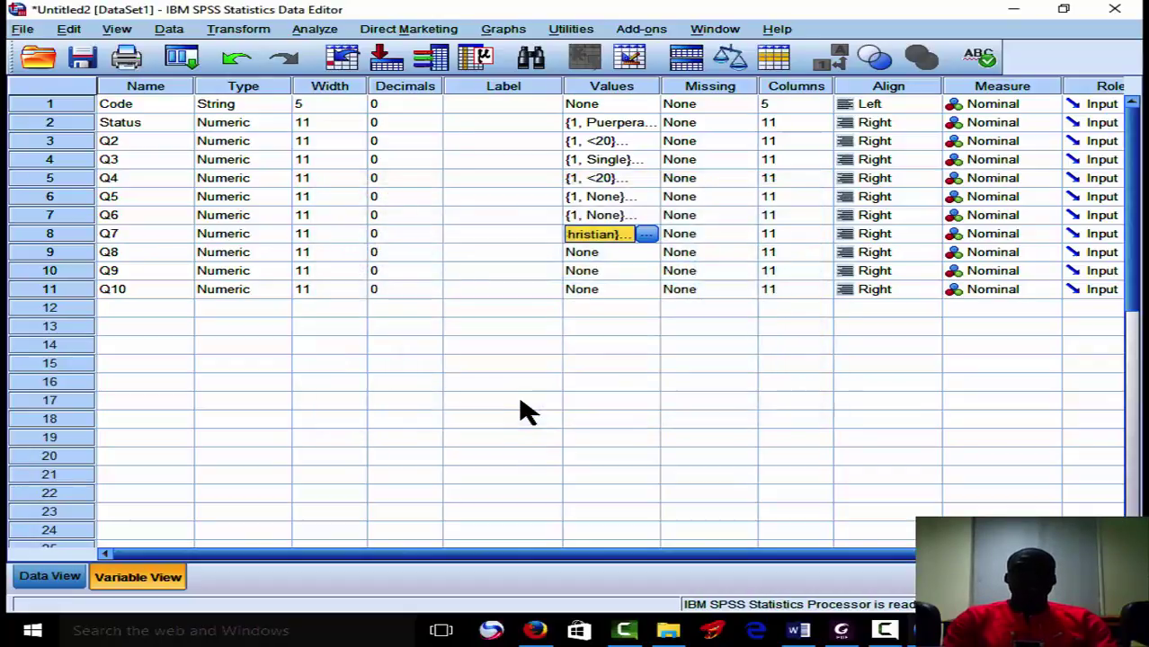
# - Open the value labels of Q8 and look up the Partners' Religion options in Questionnaire Final.pdf
pyautogui.click(630, 252)
pyautogui.click(647, 252)
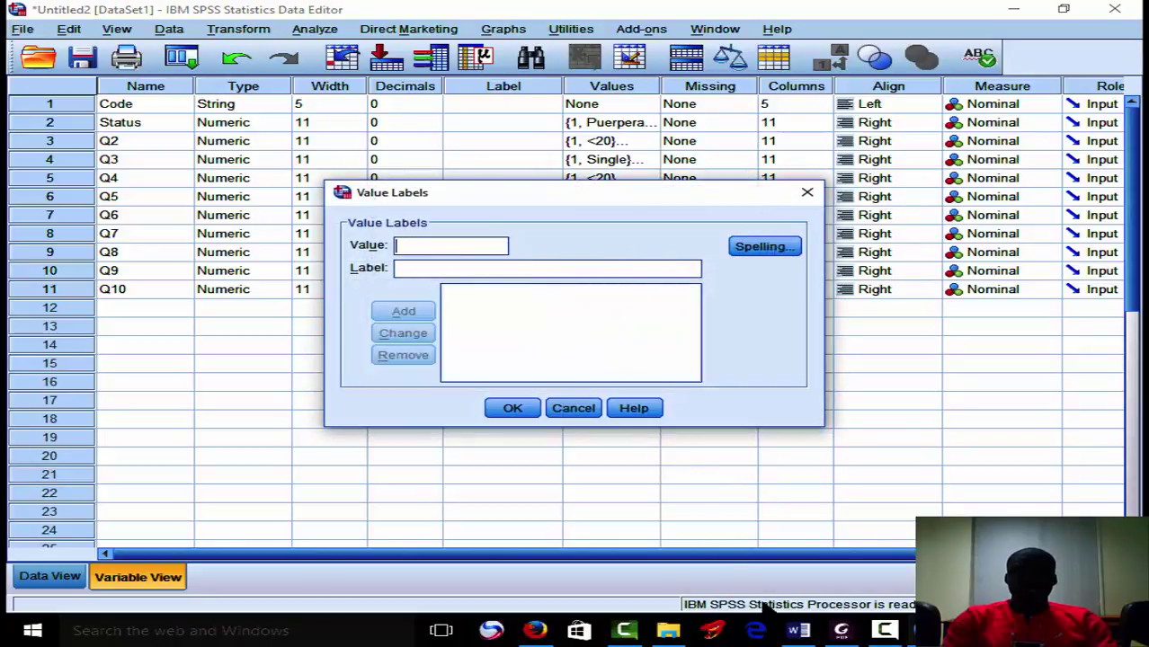
pyautogui.hotkey('alt', 'Tab')
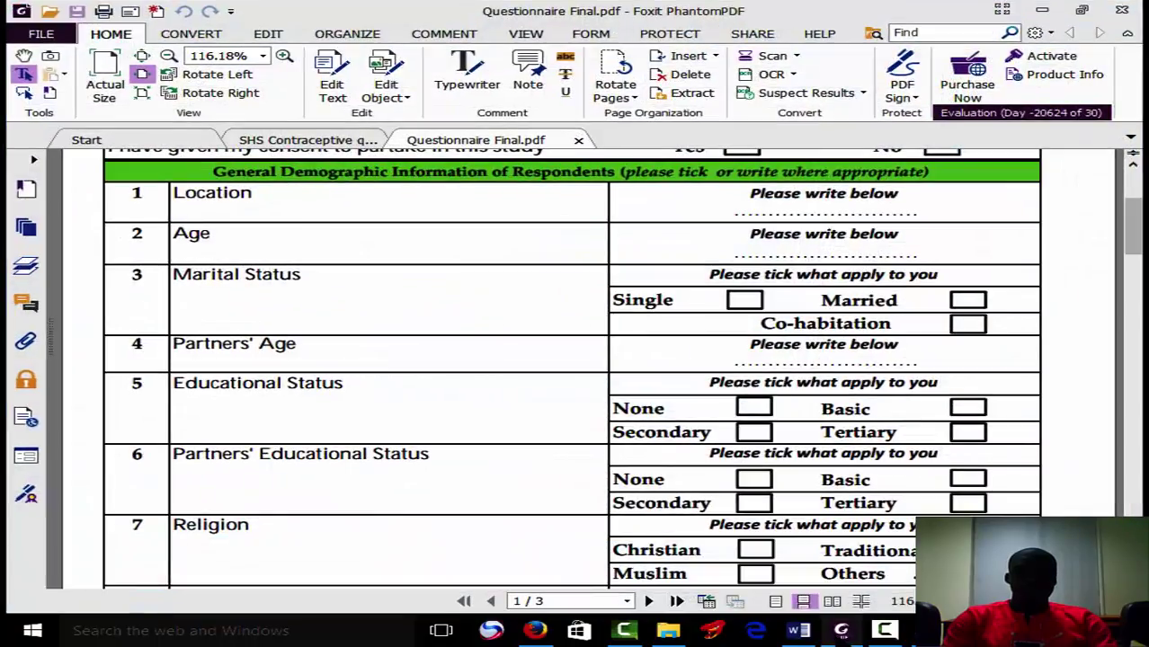
pyautogui.scroll(-2, 572, 369)
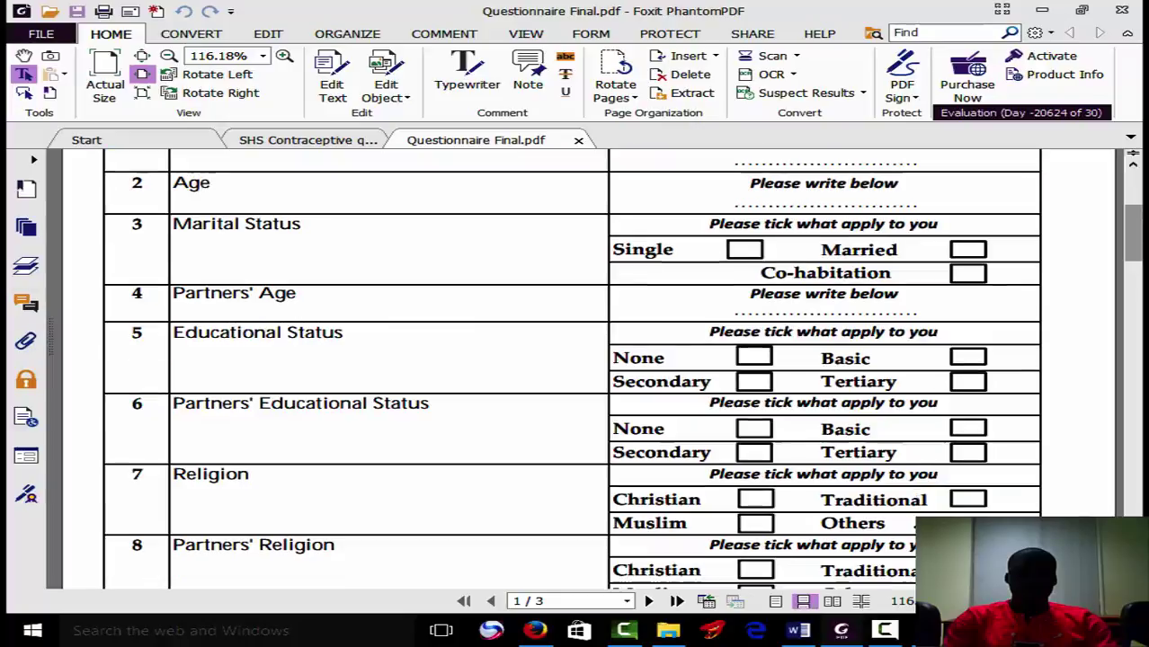
pyautogui.scroll(-2, 572, 369)
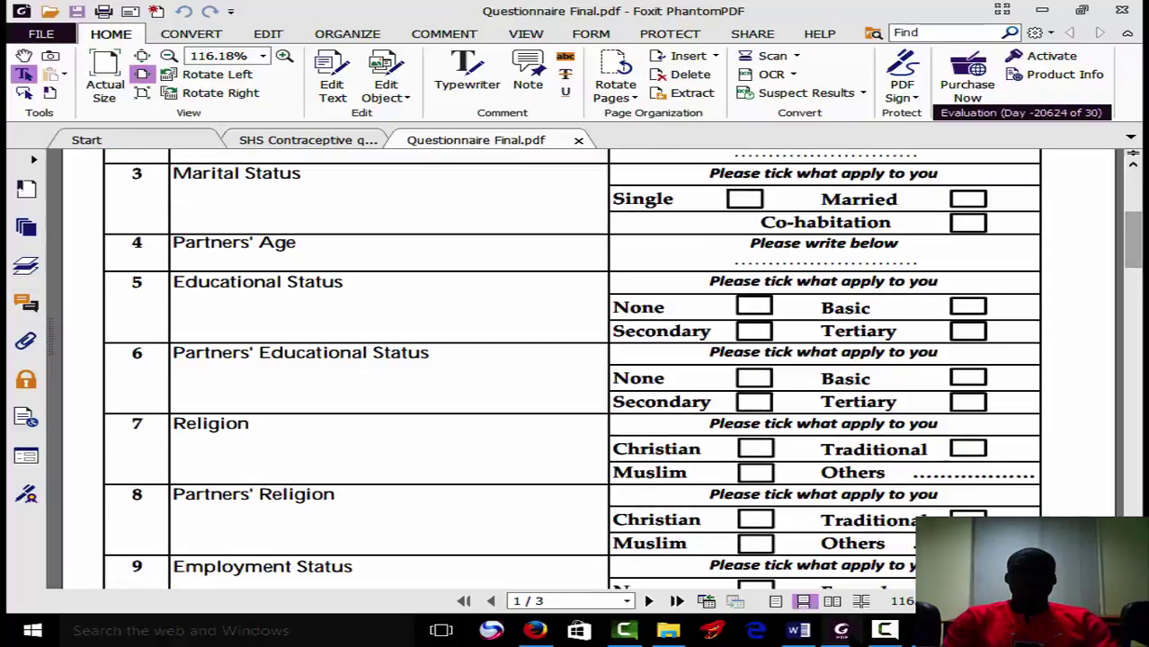
pyautogui.moveTo(841, 630)
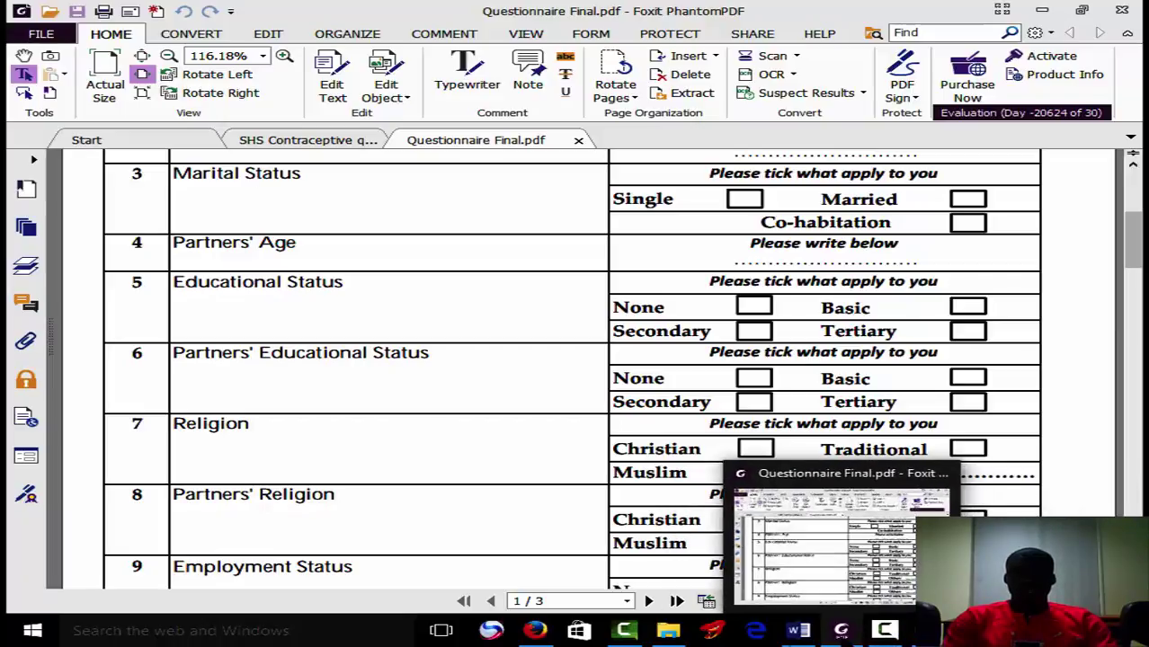
# - Open the entered-data workbook from the New Analysis folder and review the category rows in the Table 1 Word document
pyautogui.click(668, 631)
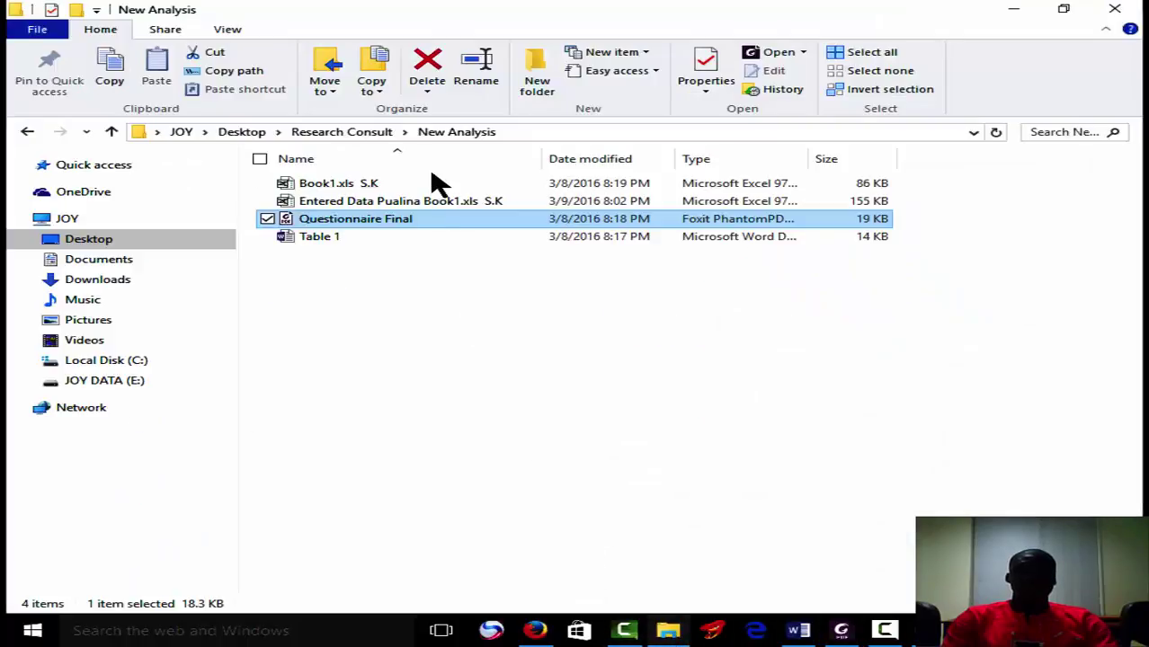
pyautogui.doubleClick(433, 202)
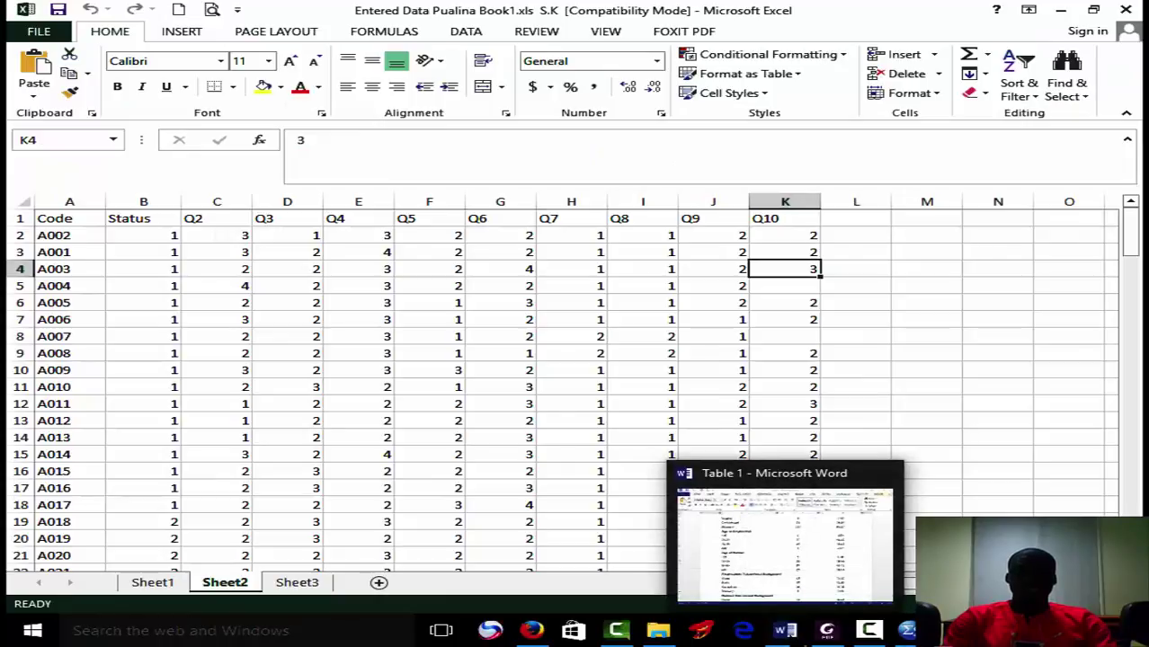
pyautogui.click(785, 630)
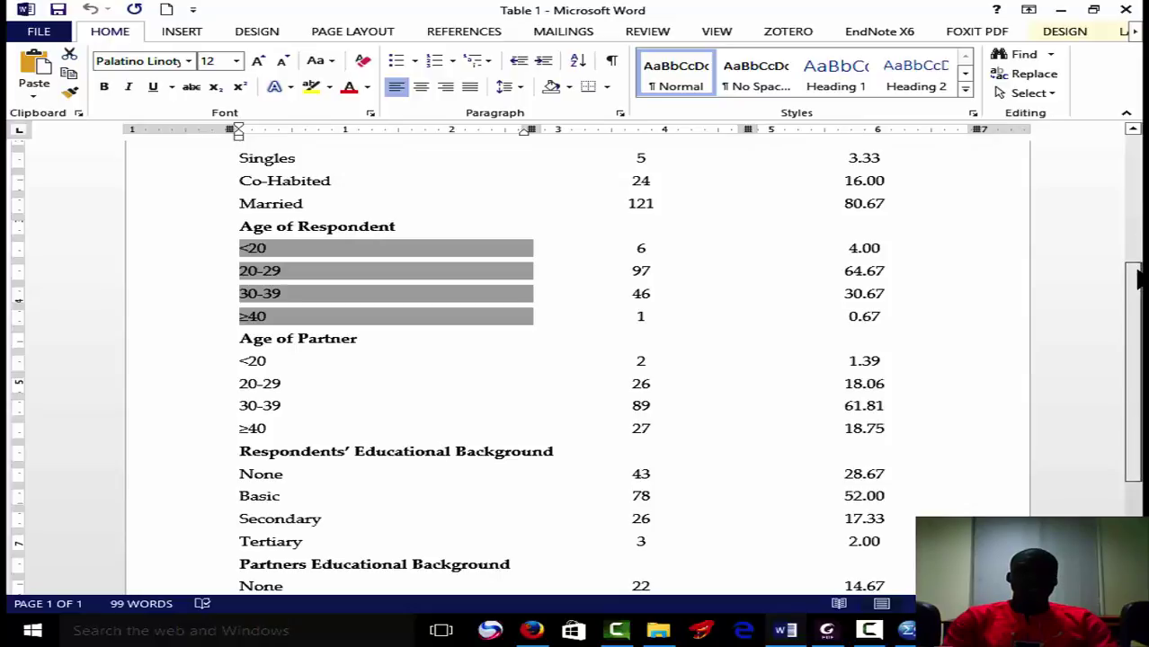
pyautogui.moveTo(1137, 279); pyautogui.dragTo(1140, 318)
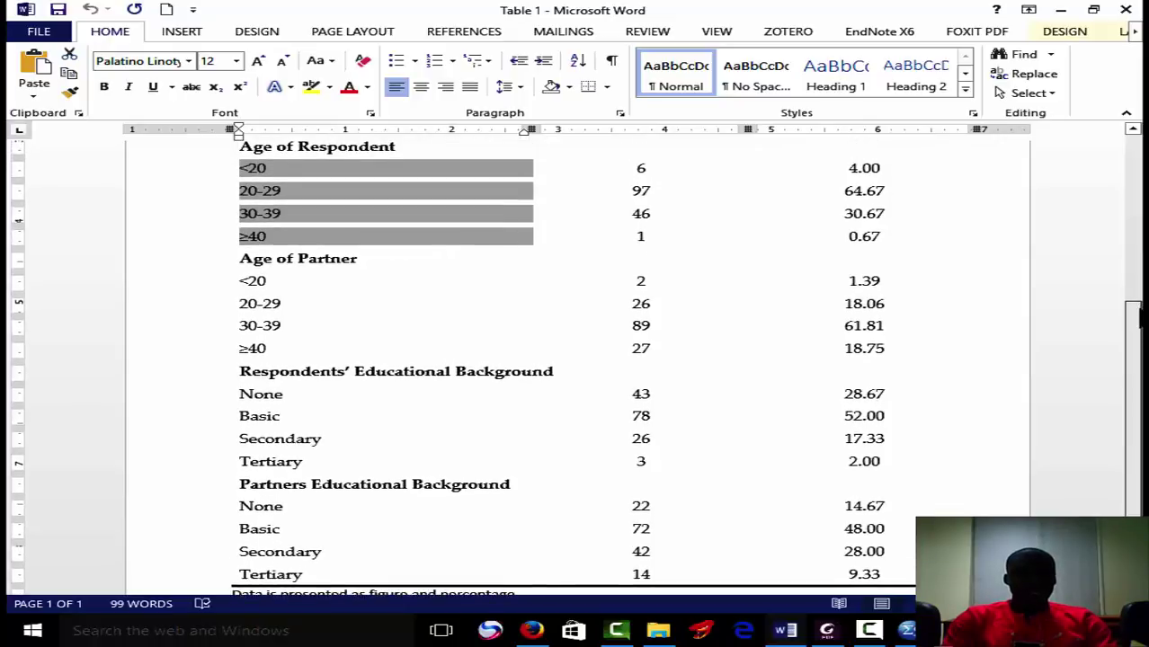
pyautogui.moveTo(1140, 318); pyautogui.dragTo(1099, 11)
pyautogui.click(1062, 10)
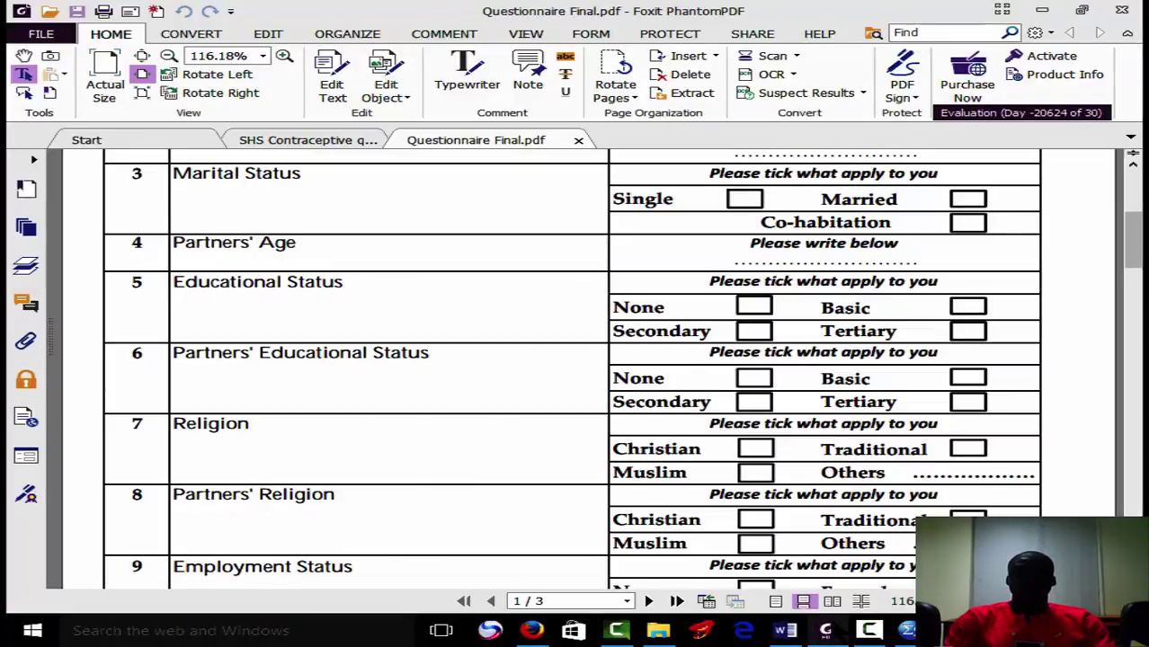
# - Review the Partners' Religion and Employment Status options in the questionnaire, and return to SPSS to cancel the Q8 value labels
pyautogui.scroll(-1, 572, 369)
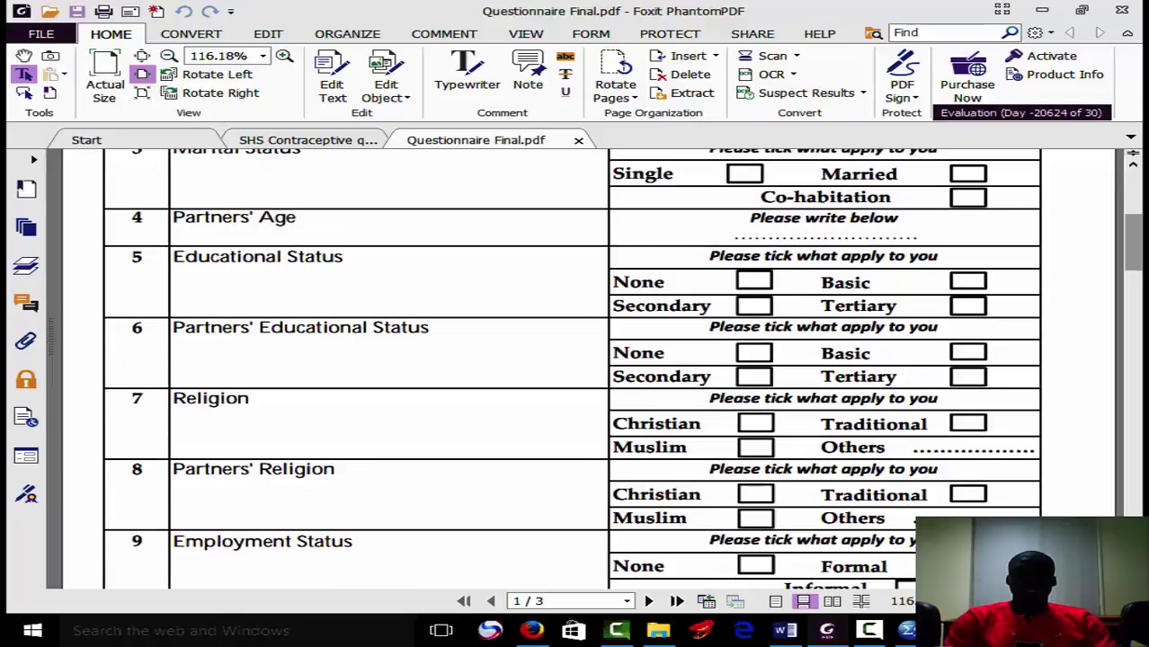
pyautogui.scroll(-3, 572, 368)
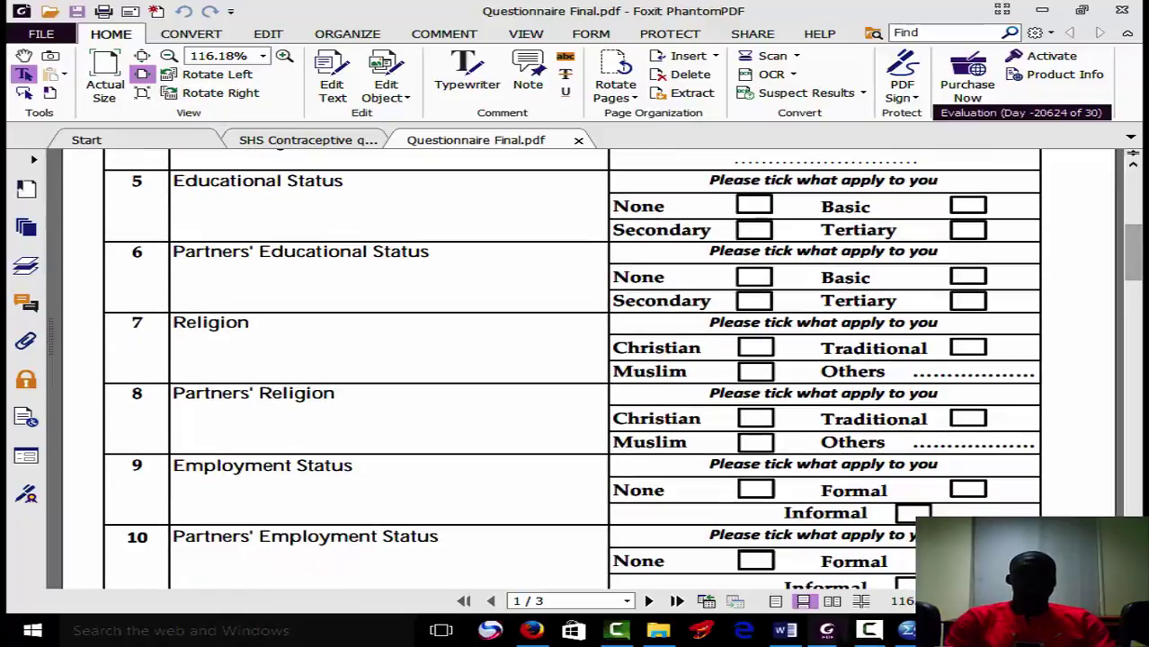
pyautogui.moveTo(827, 631)
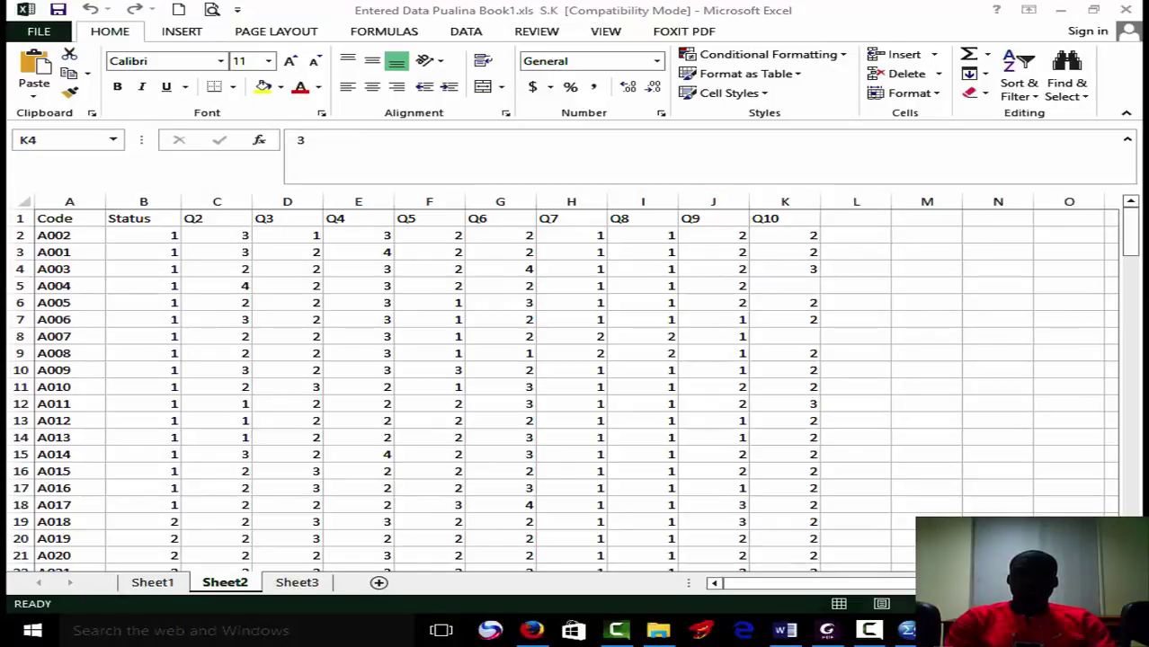
pyautogui.moveTo(904, 631)
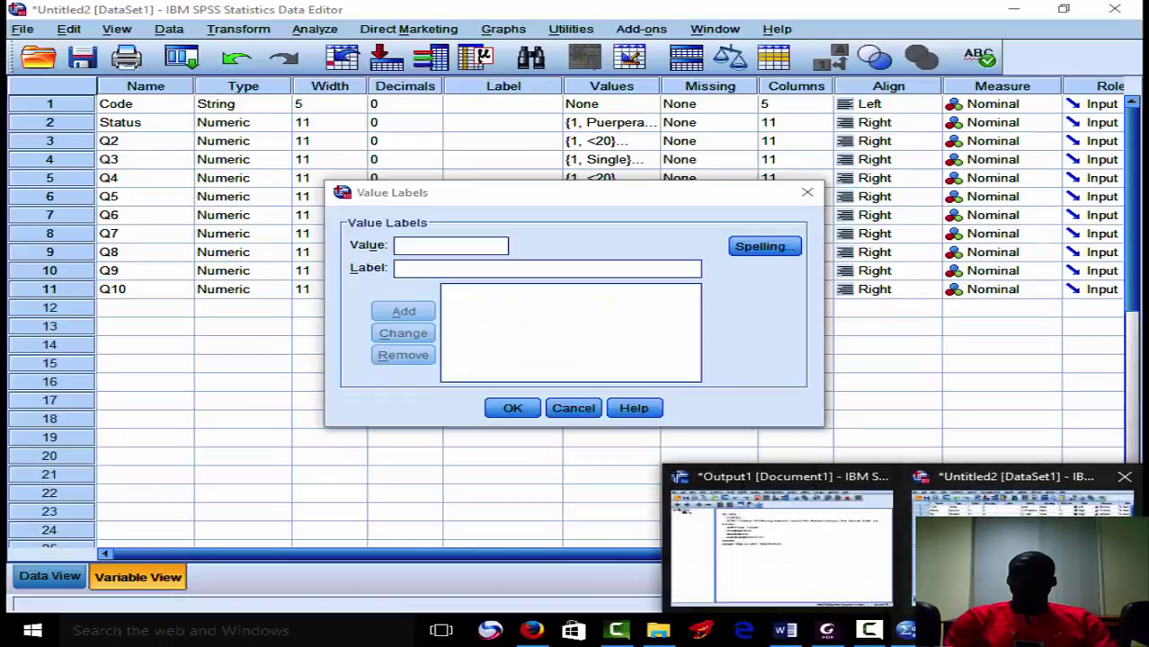
pyautogui.click(1023, 548)
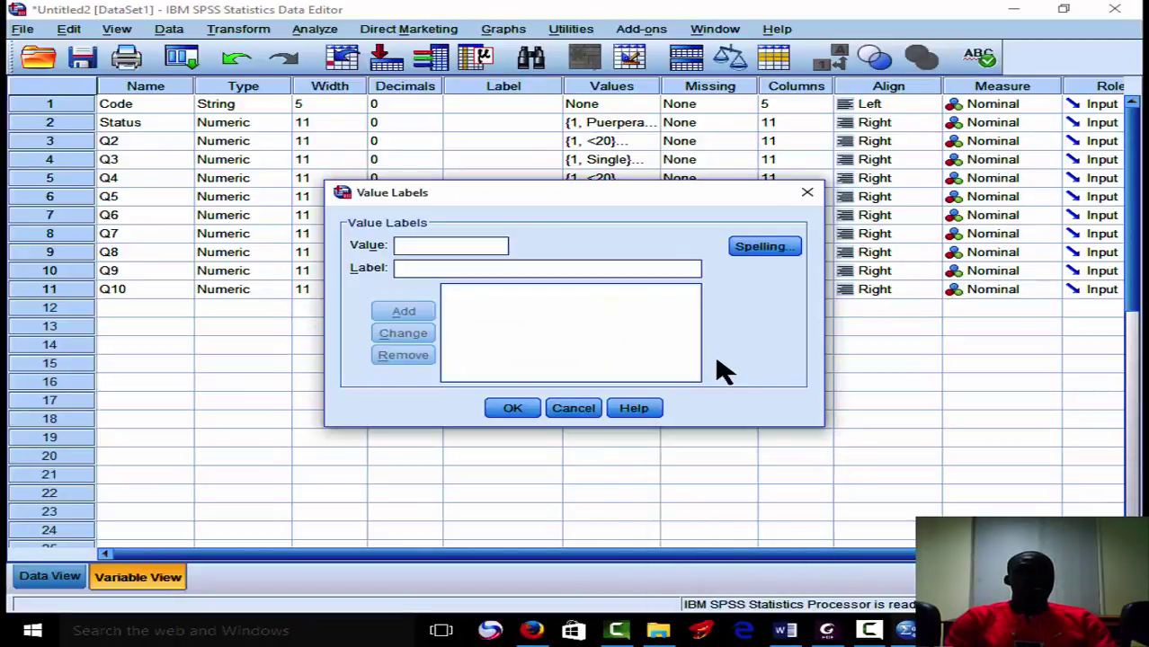
pyautogui.click(590, 410)
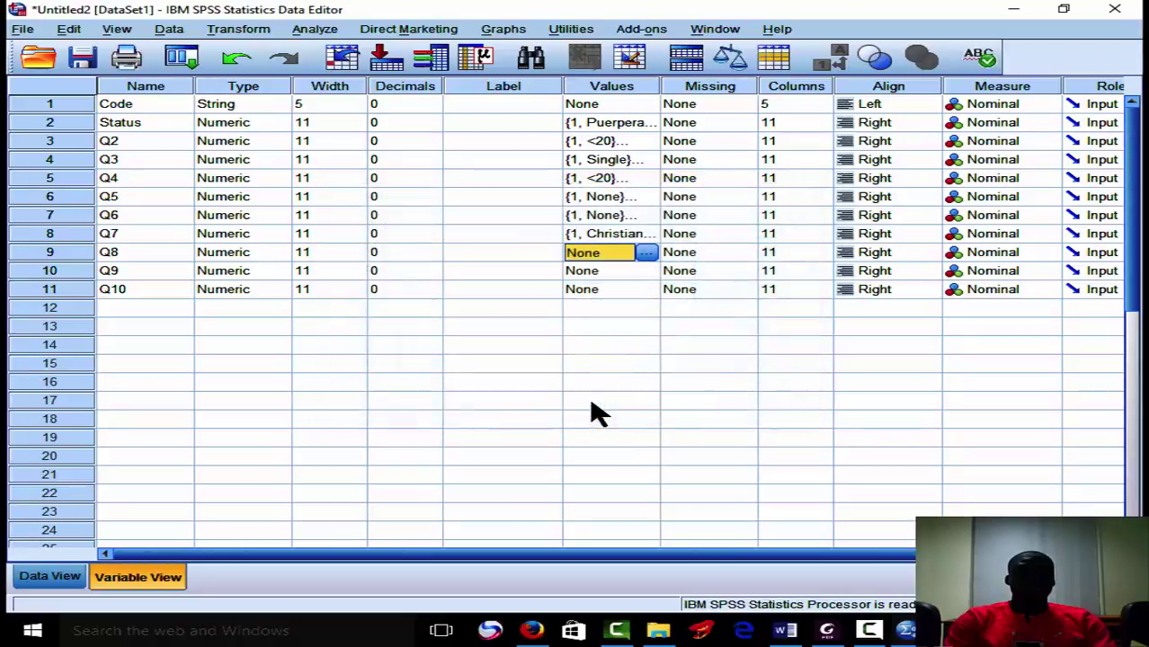
# - Check the value labels of Q7 and copy them to Q8
pyautogui.click(608, 234)
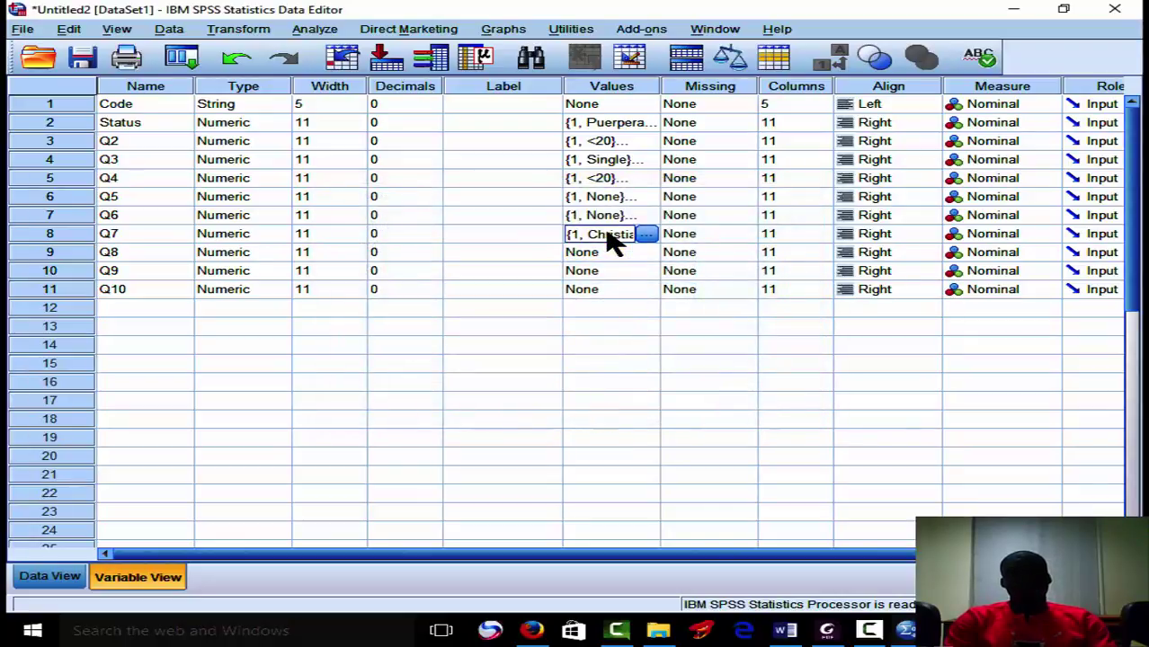
pyautogui.click(647, 236)
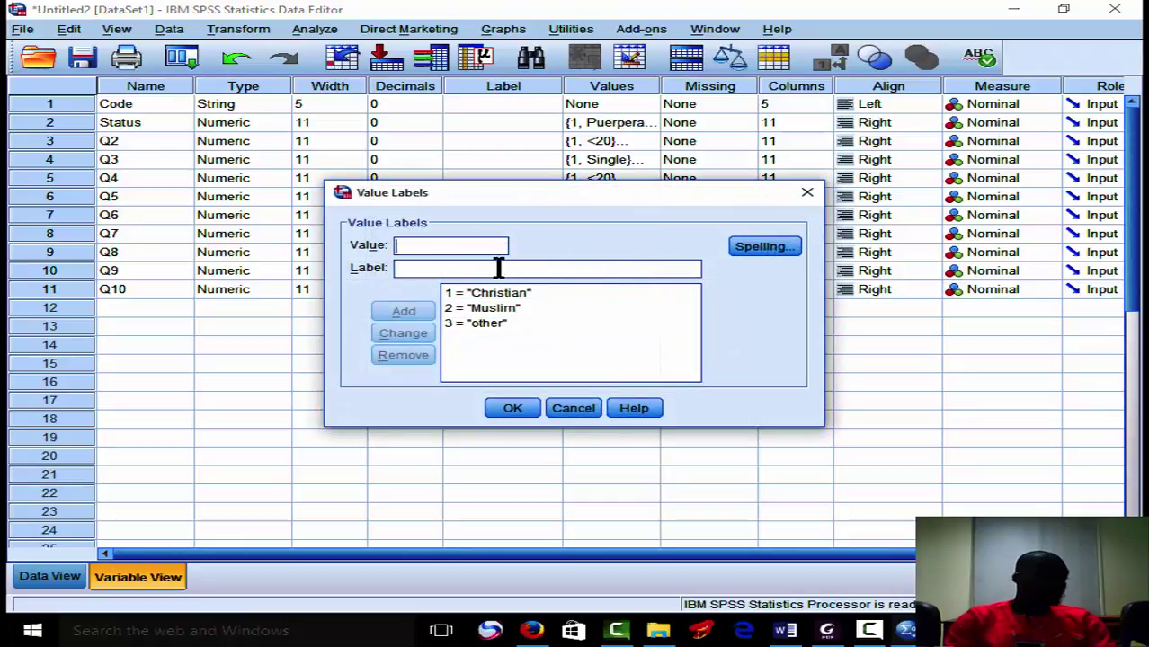
pyautogui.click(593, 408)
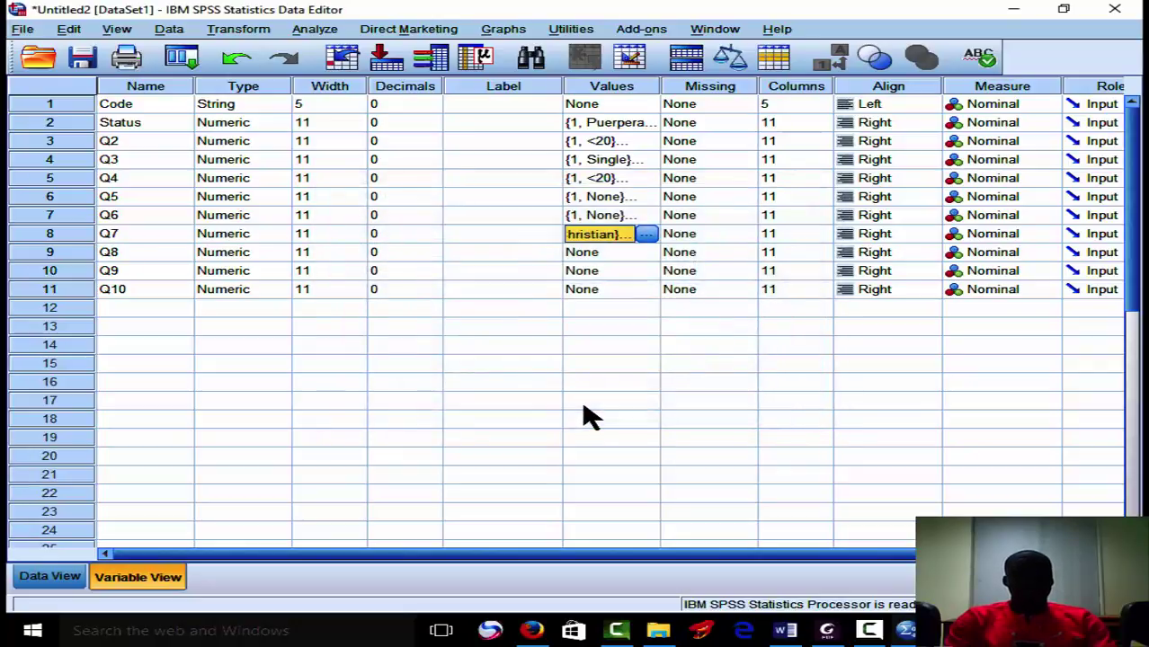
pyautogui.click(630, 254)
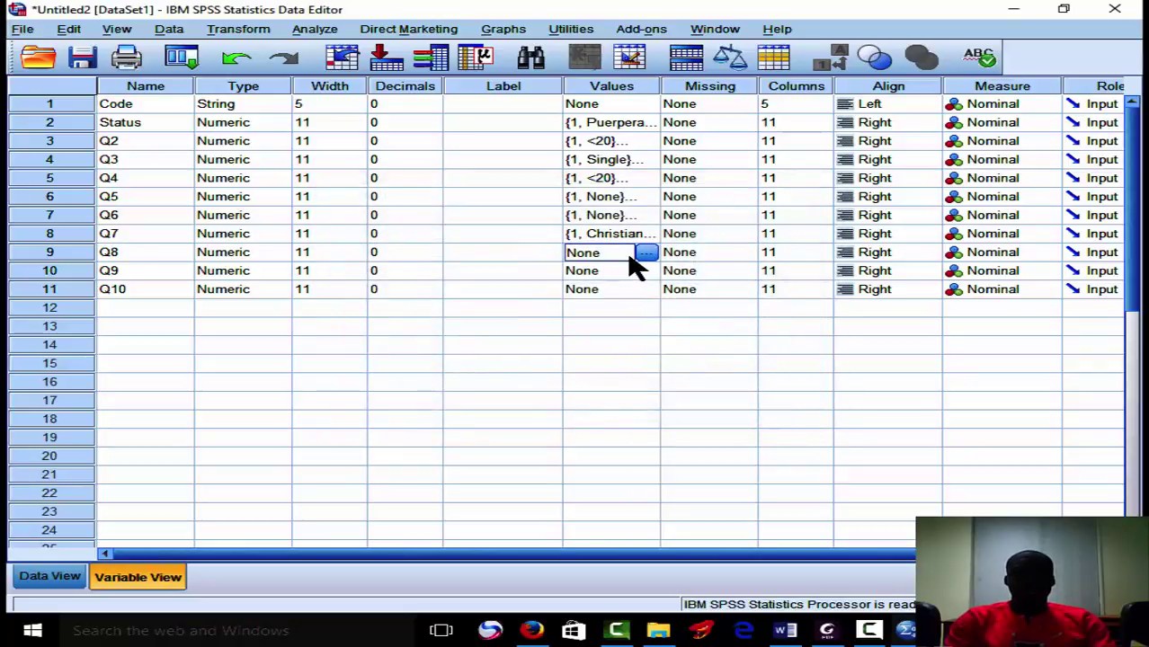
pyautogui.hotkey('ctrl', 'v')
# - Open the value labels of Q9 and add the label 1 = None
pyautogui.click(632, 273)
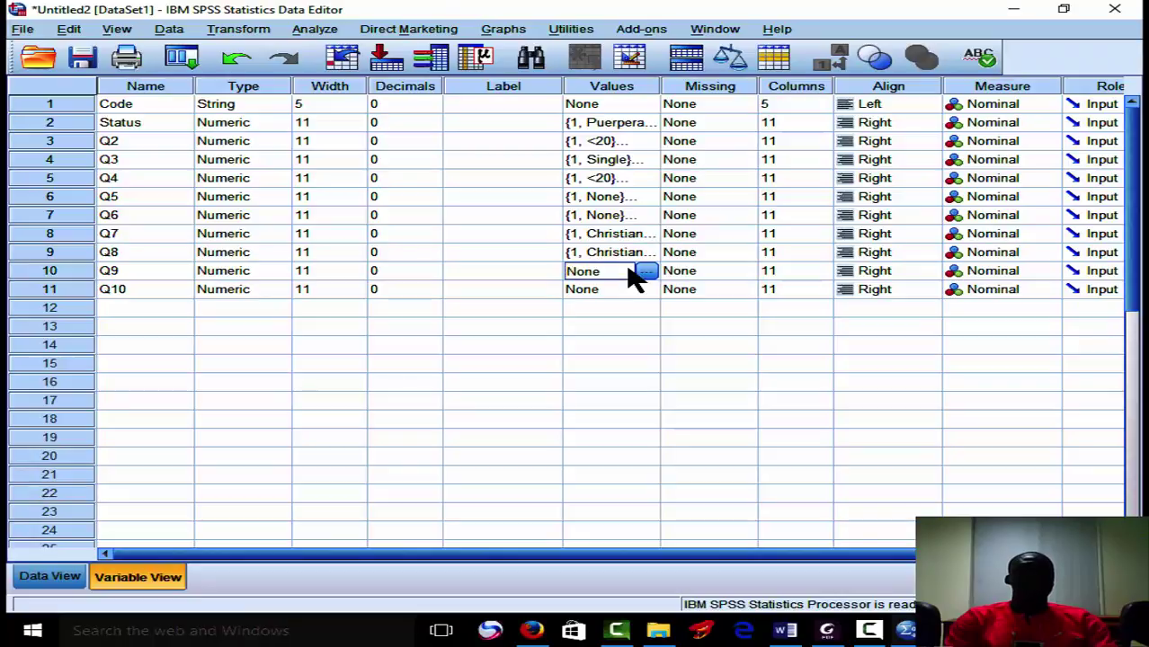
pyautogui.click(647, 271)
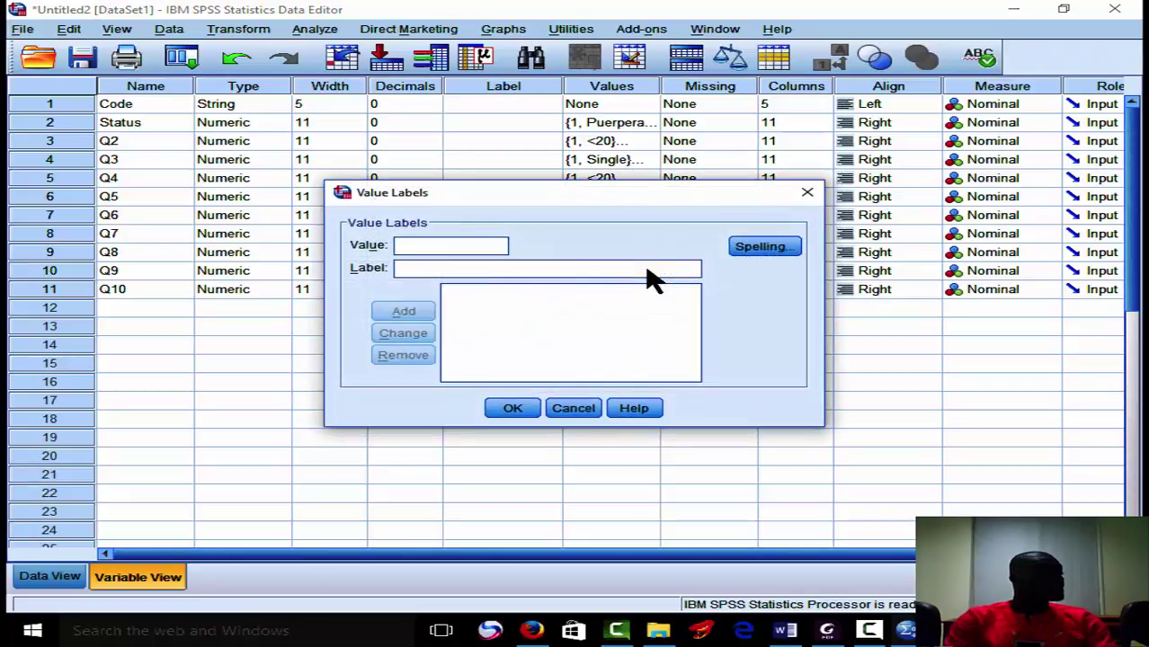
pyautogui.write('1')
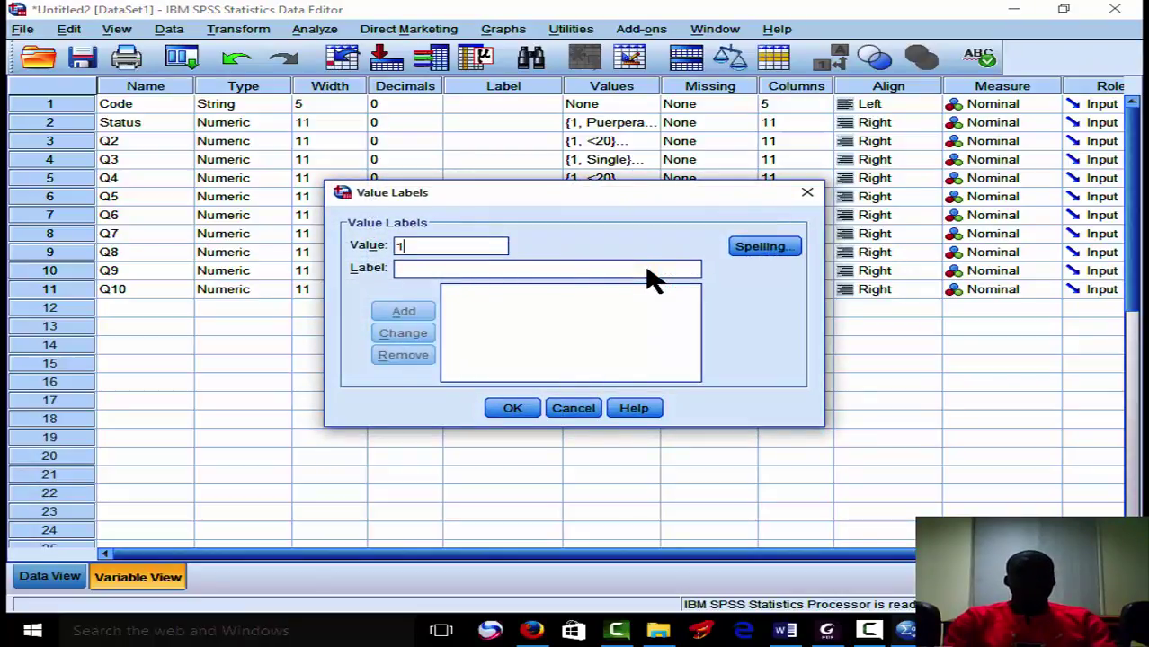
pyautogui.click(625, 270)
pyautogui.write('None')
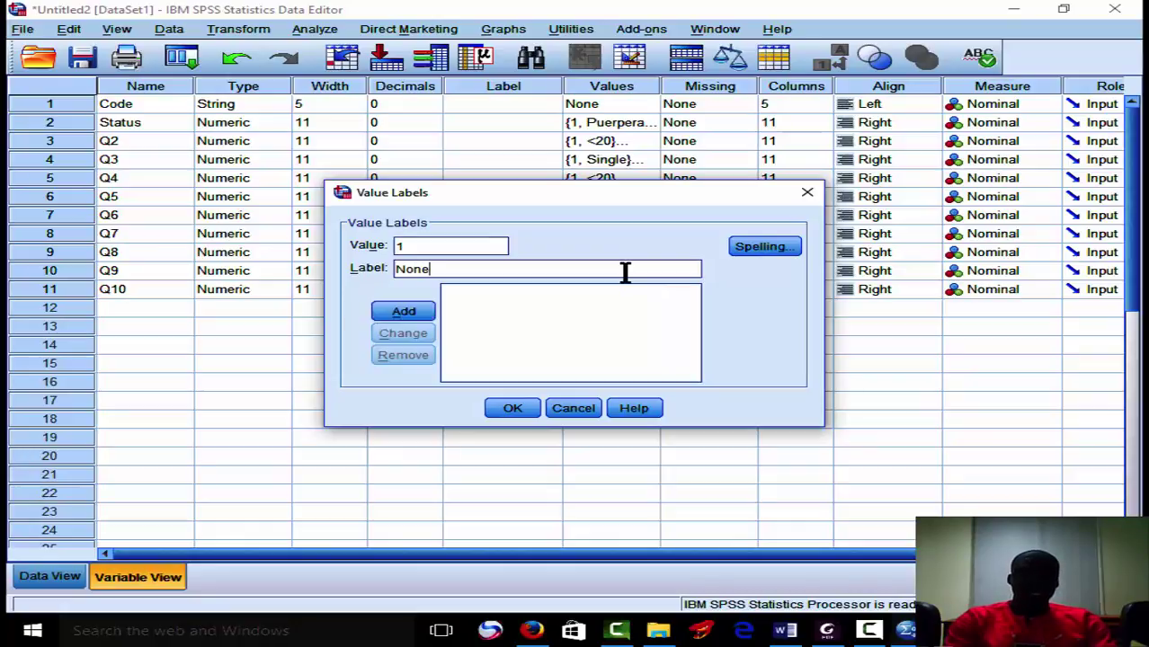
pyautogui.click(430, 315)
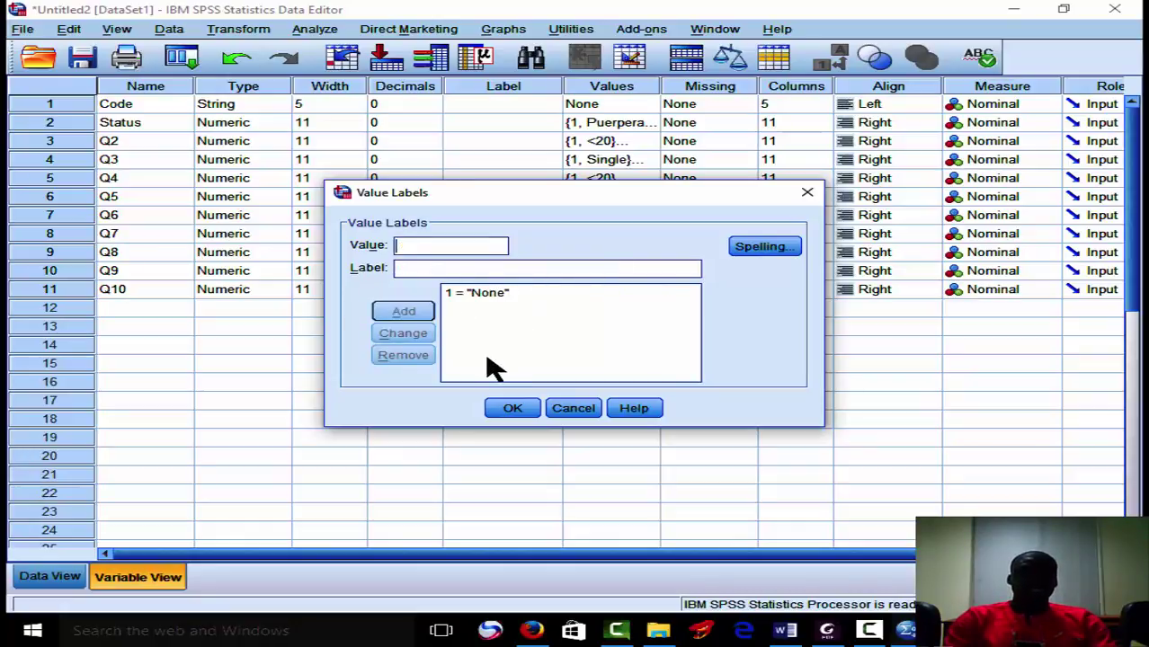
pyautogui.write('2')
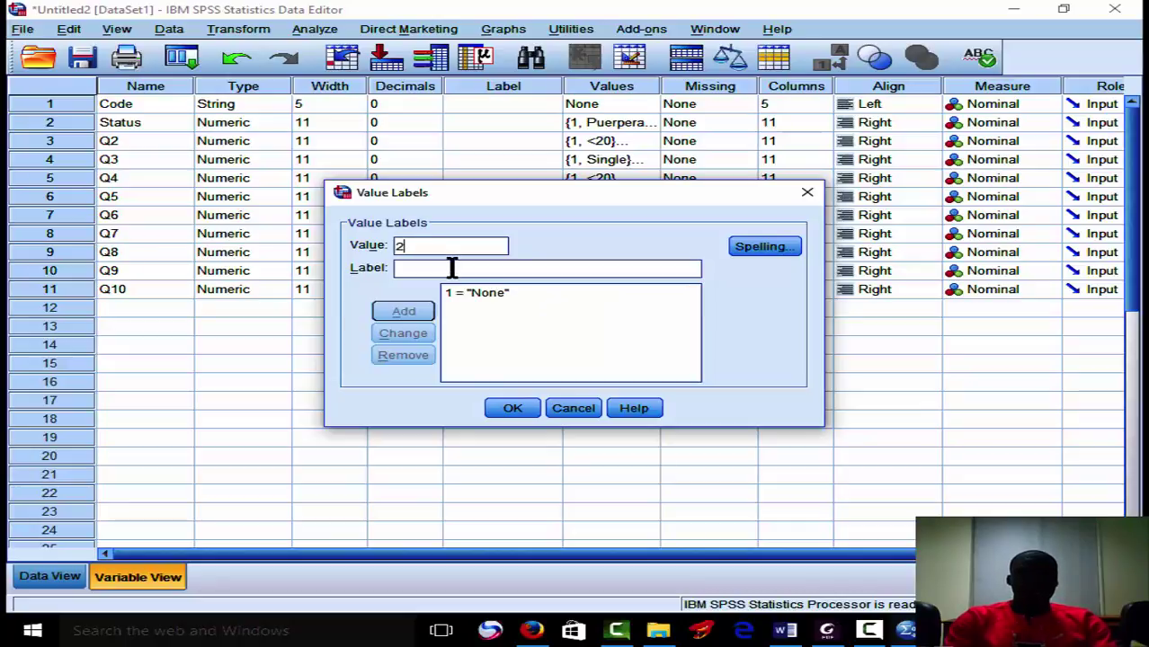
pyautogui.write('Informal')
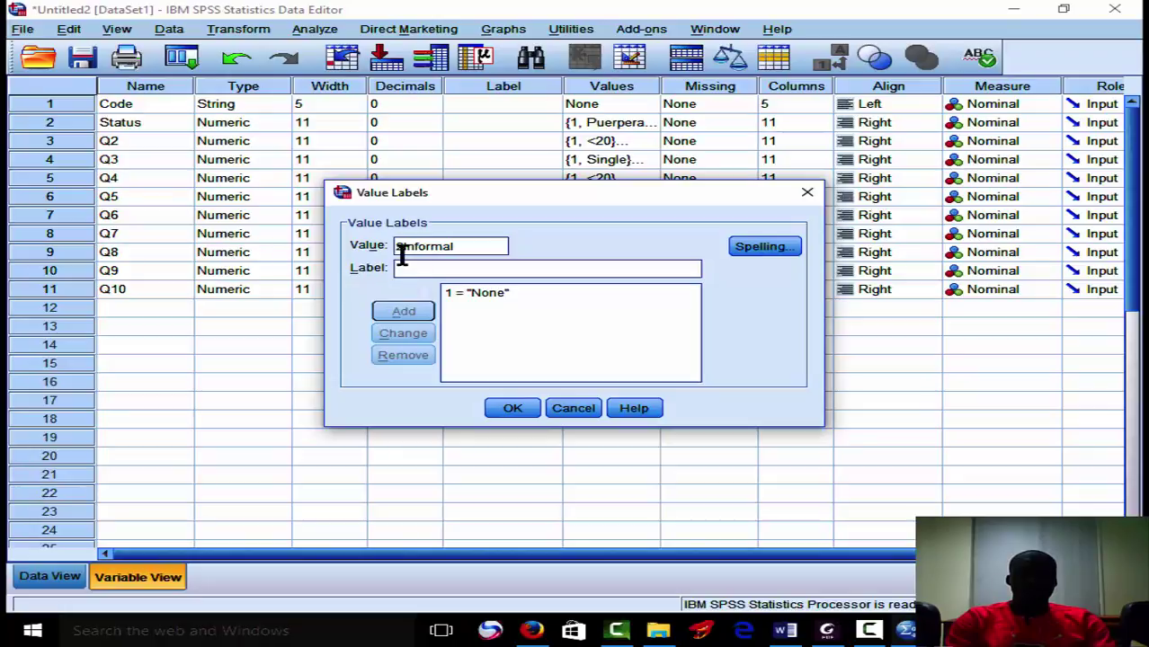
pyautogui.press('BackSpace')
pyautogui.press('BackSpace')
pyautogui.press('BackSpace')
pyautogui.press('BackSpace')
pyautogui.press('BackSpace')
pyautogui.press('BackSpace')
pyautogui.press('BackSpace')
pyautogui.press('BackSpace')
pyautogui.press('BackSpace')
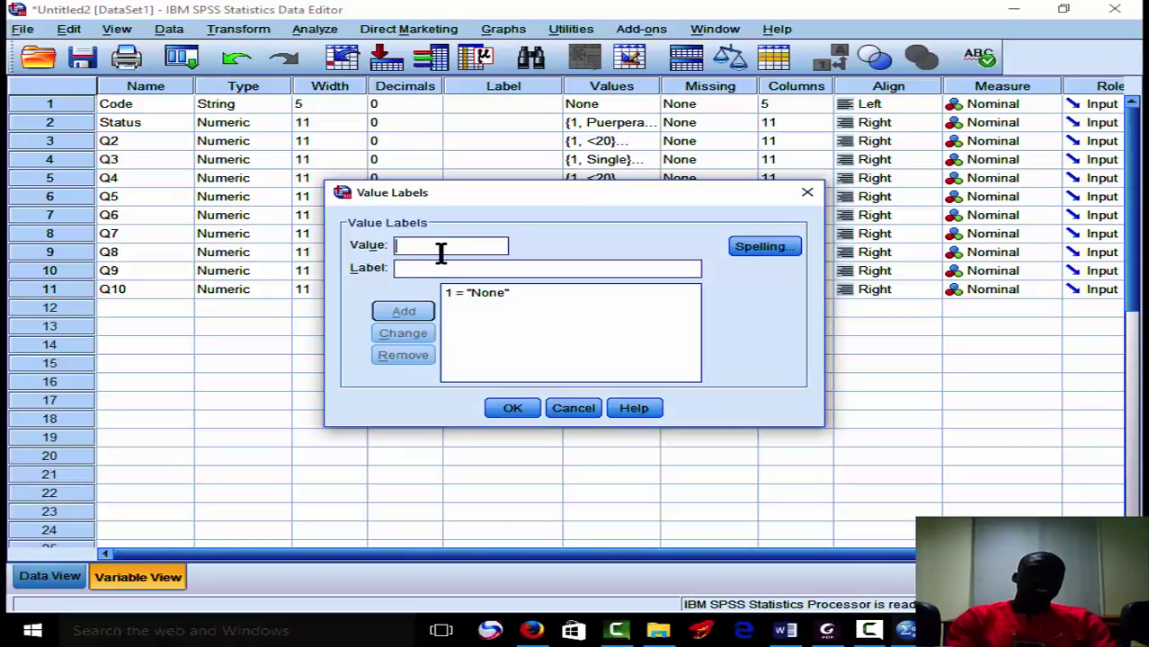
# - Add the value labels 2 = Informal and 3 = Formal to Q9 and apply them
pyautogui.click(437, 268)
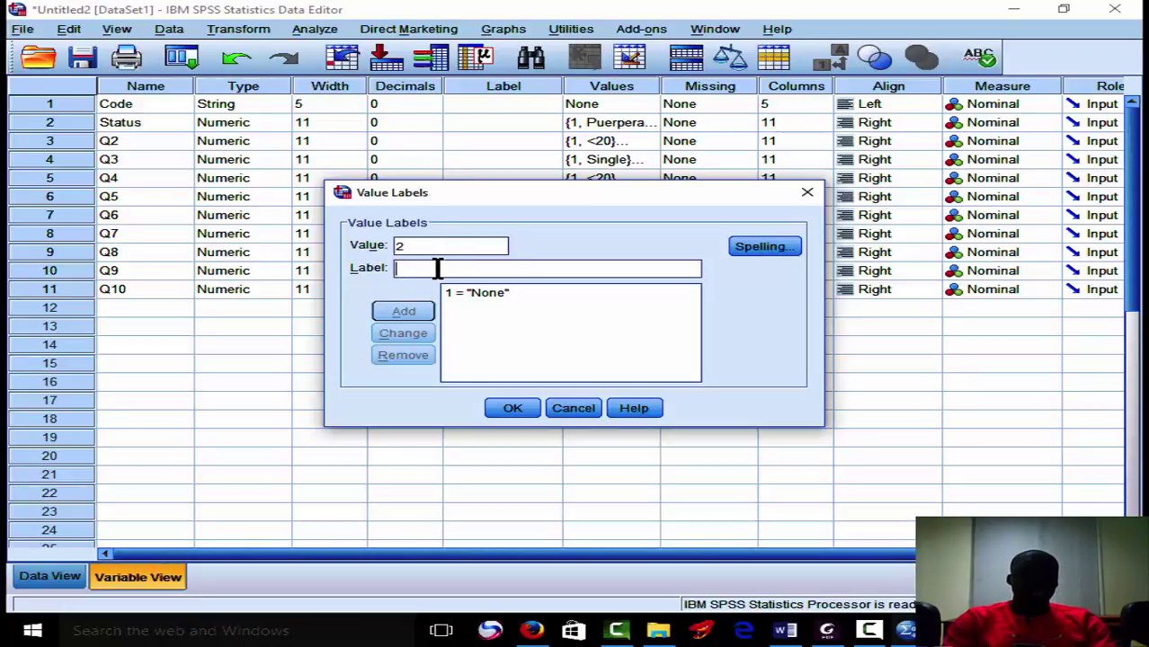
pyautogui.write('Informal')
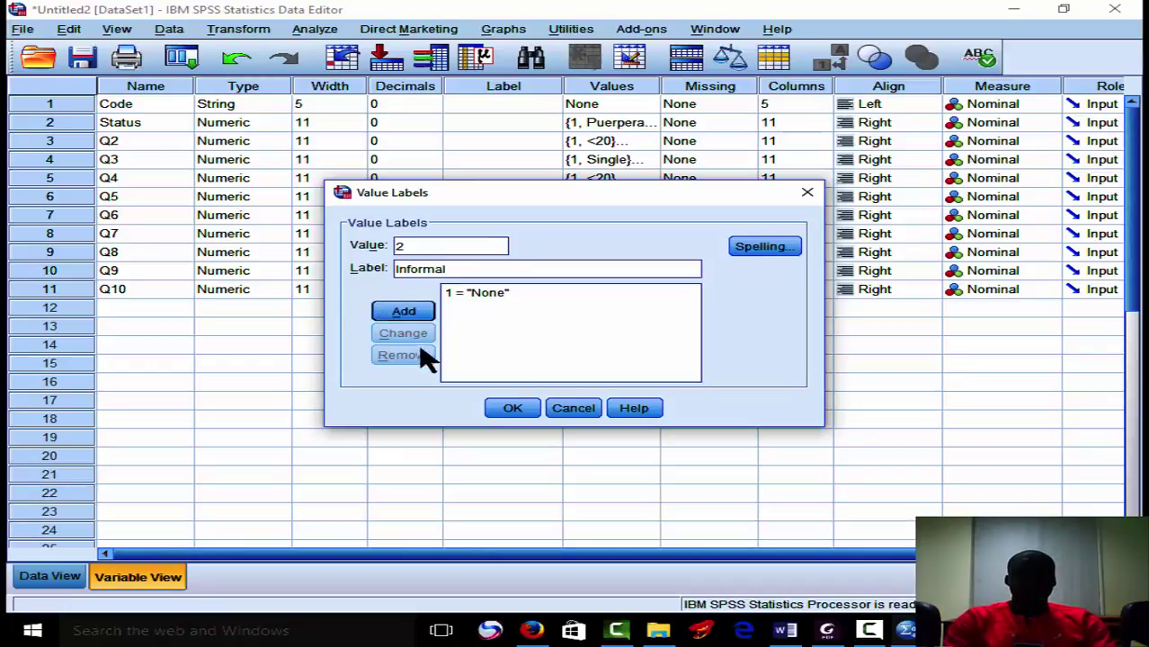
pyautogui.click(417, 315)
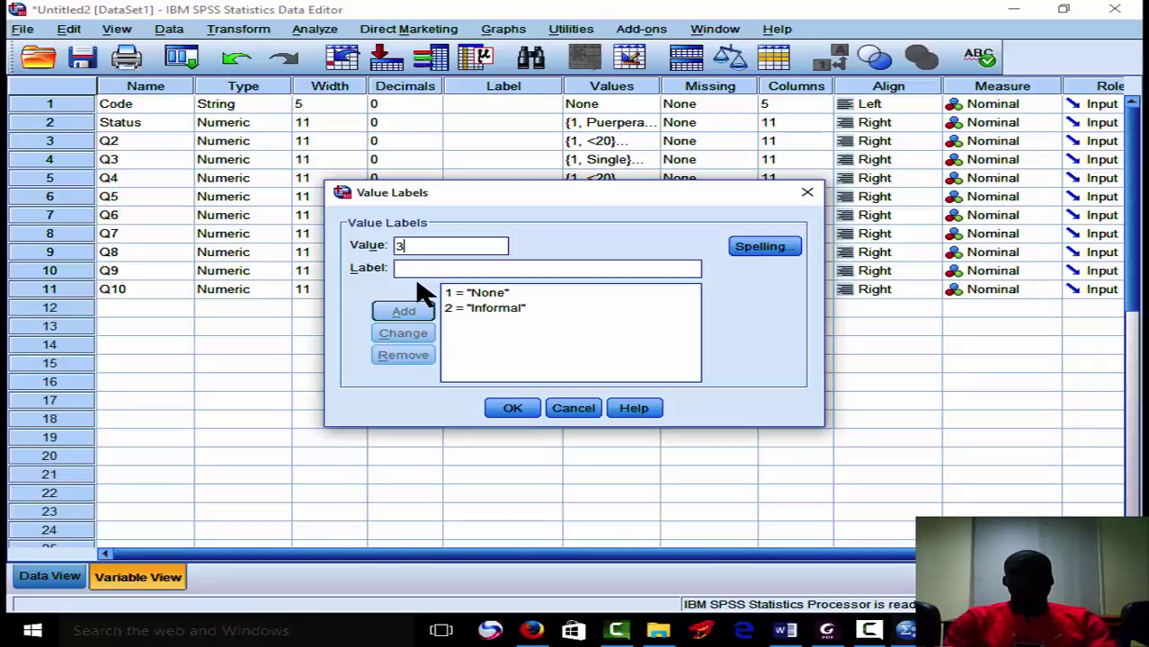
pyautogui.write('For')
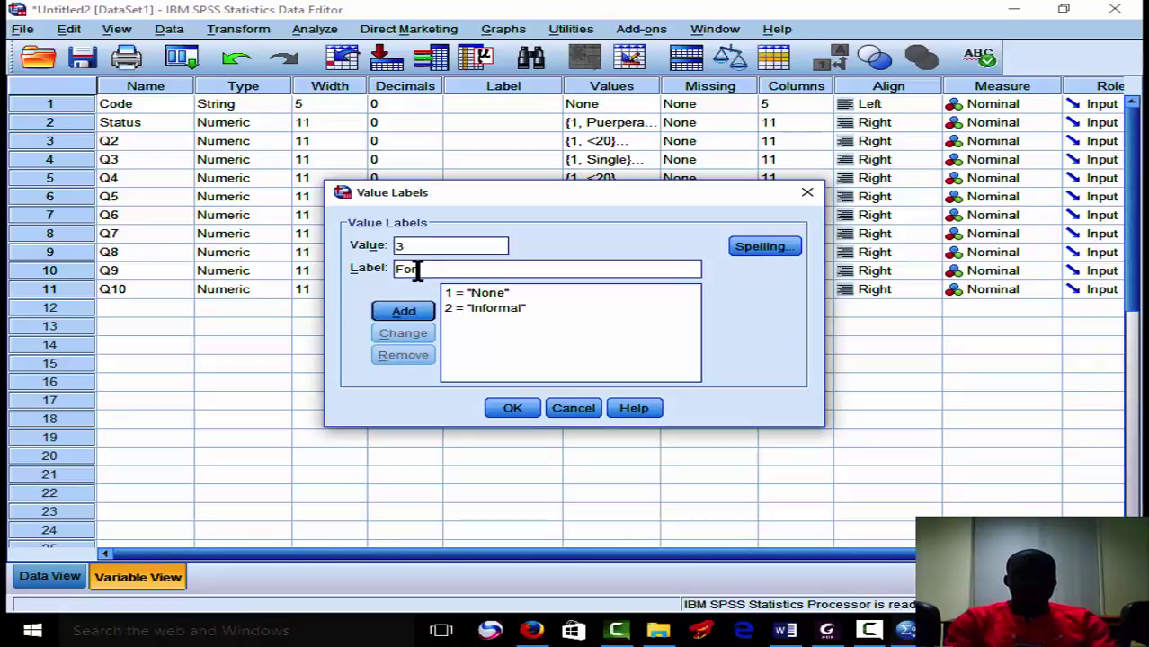
pyautogui.write('mal')
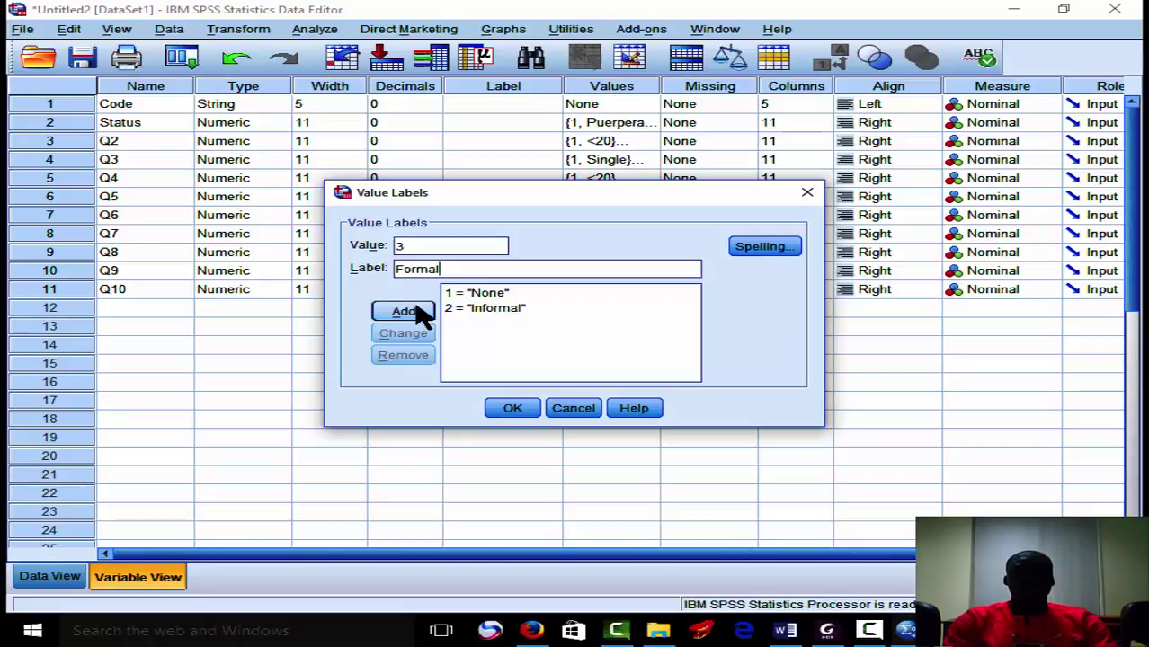
pyautogui.click(405, 310)
pyautogui.click(513, 410)
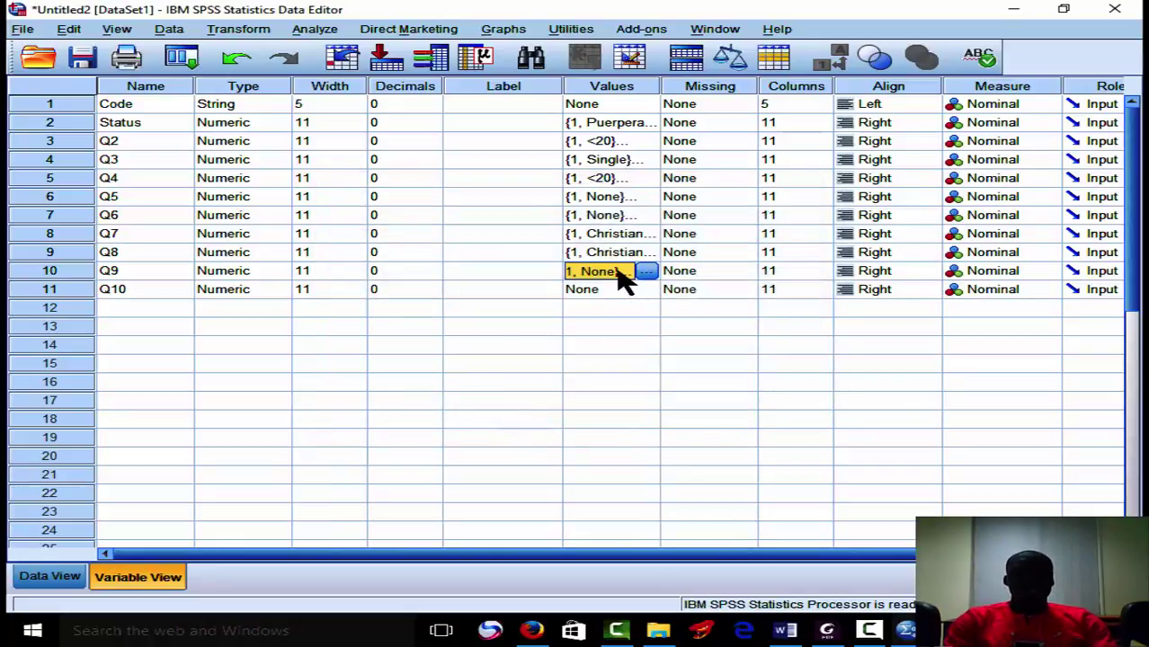
# - Copy the value labels of Q9 to Q10
pyautogui.click(617, 286)
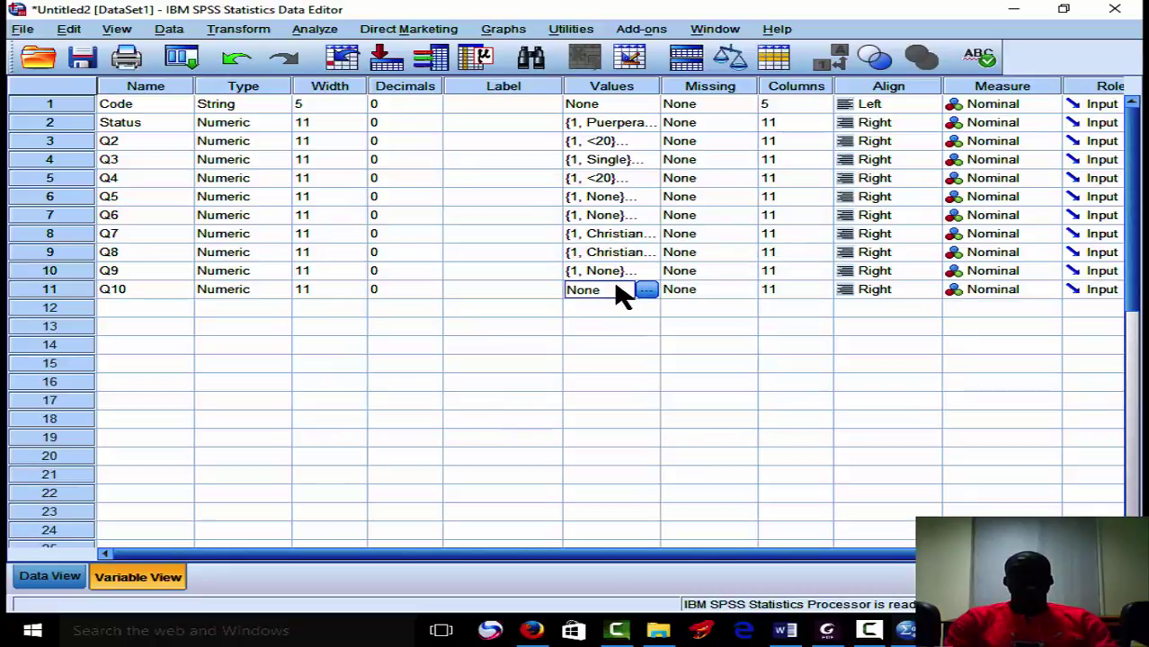
pyautogui.hotkey('ctrl', 'v')
pyautogui.click(580, 382)
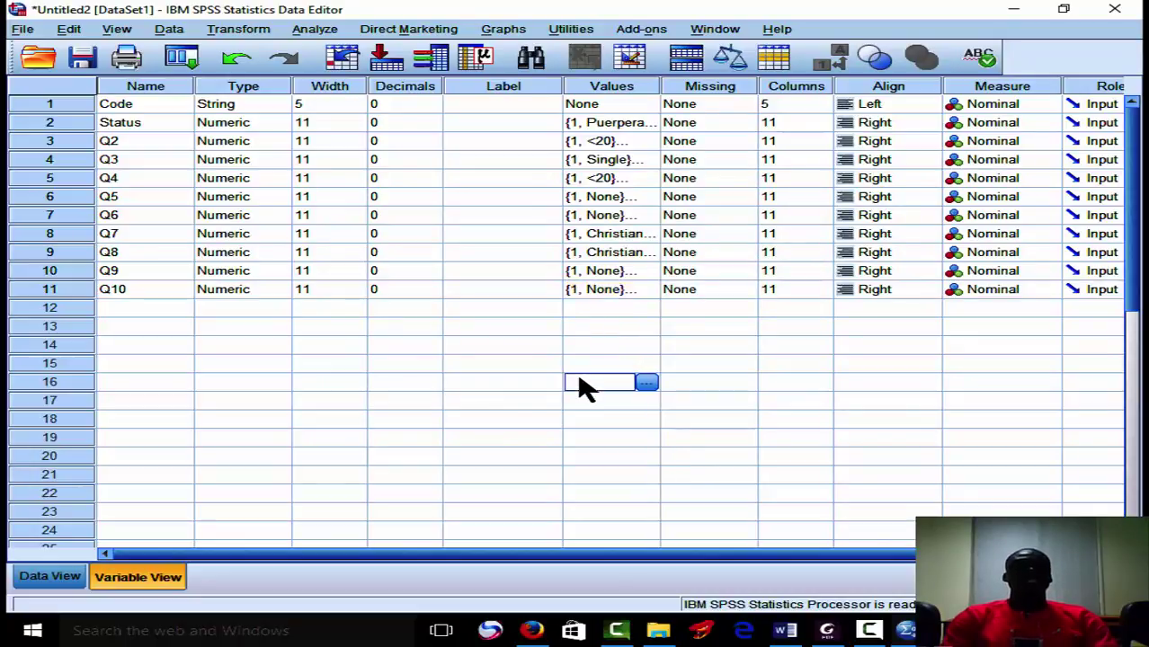
# - Show value labels instead of codes in the Data View and save the dataset as Demography in the New Analysis folder
pyautogui.click(59, 576)
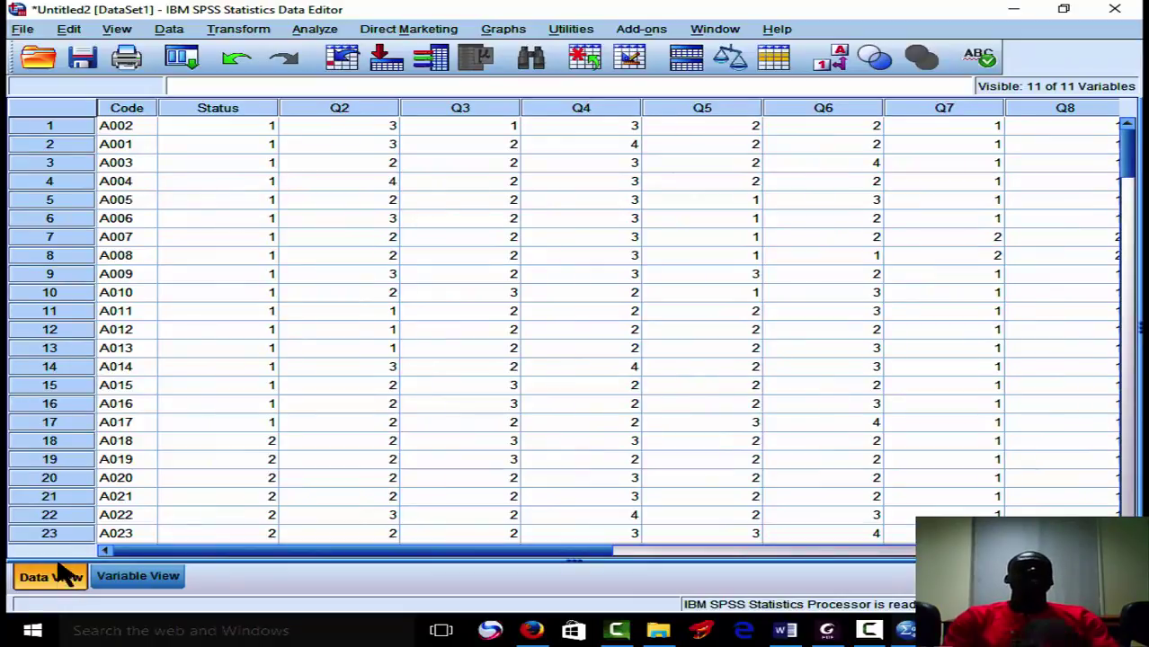
pyautogui.click(838, 59)
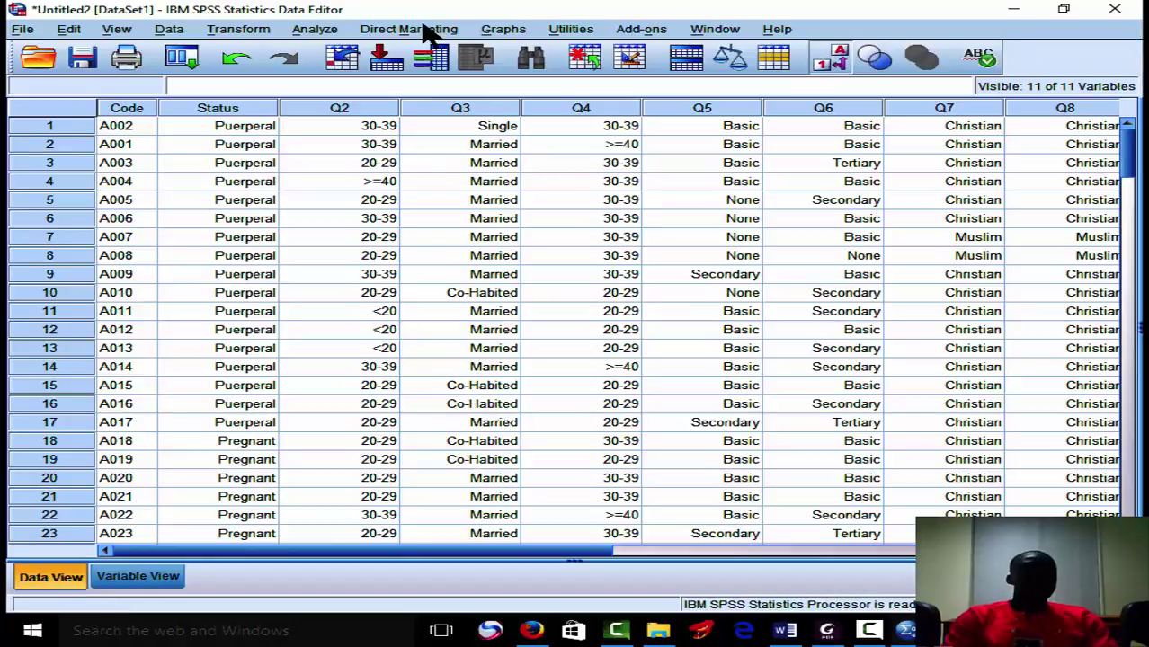
pyautogui.click(83, 65)
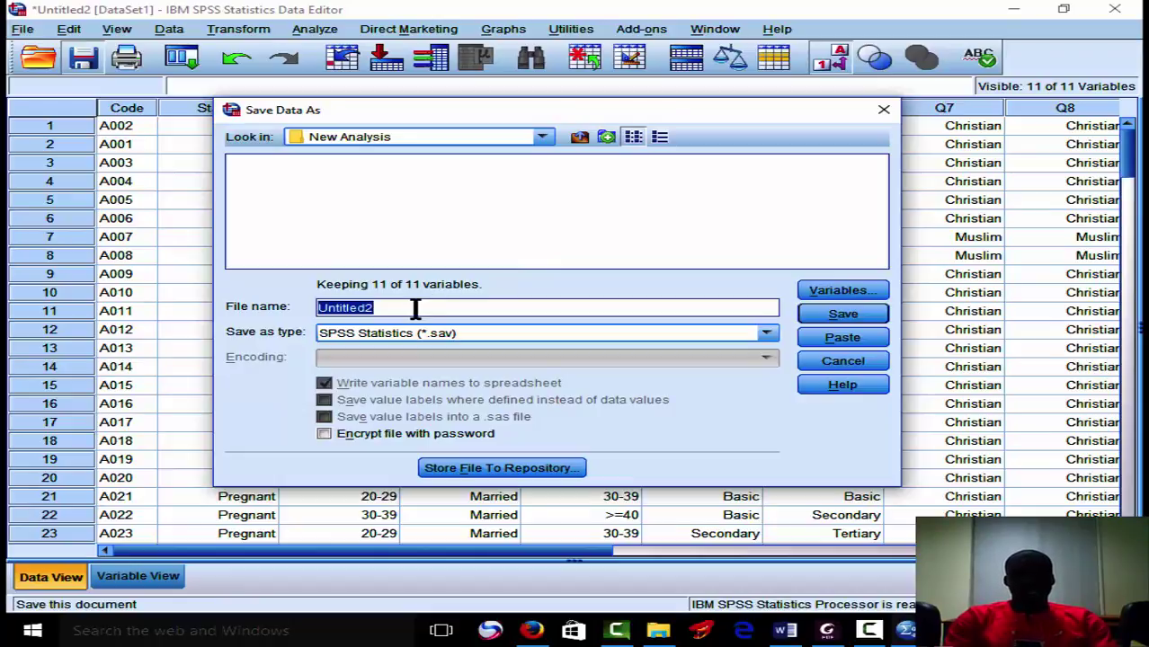
pyautogui.write('Demography')
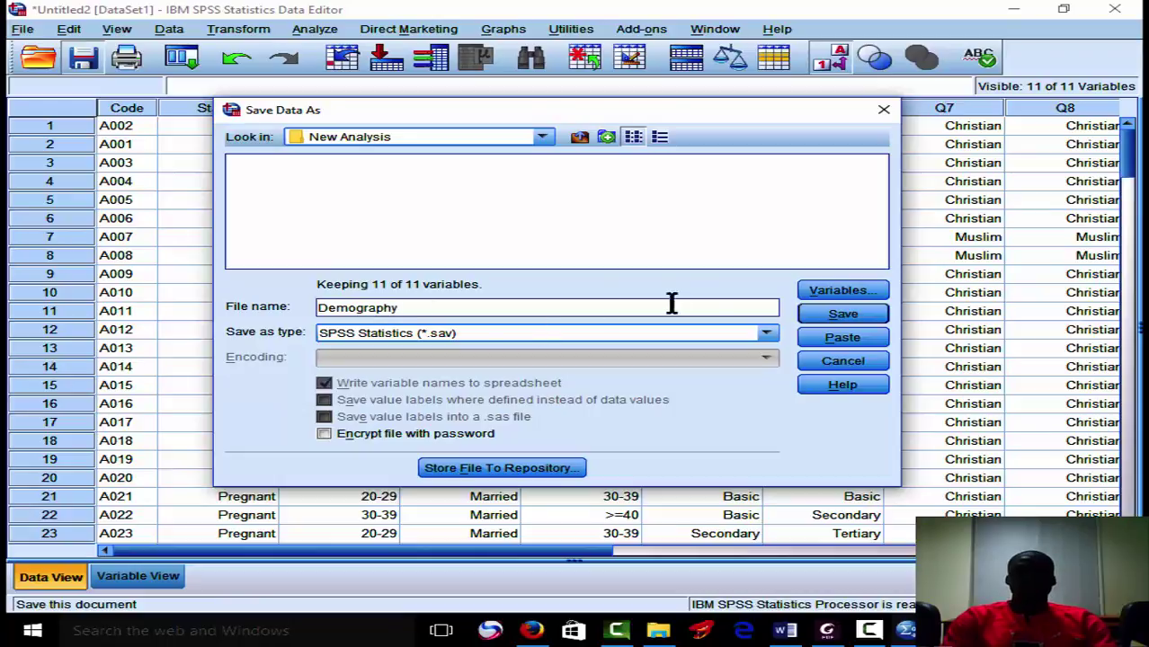
pyautogui.click(843, 316)
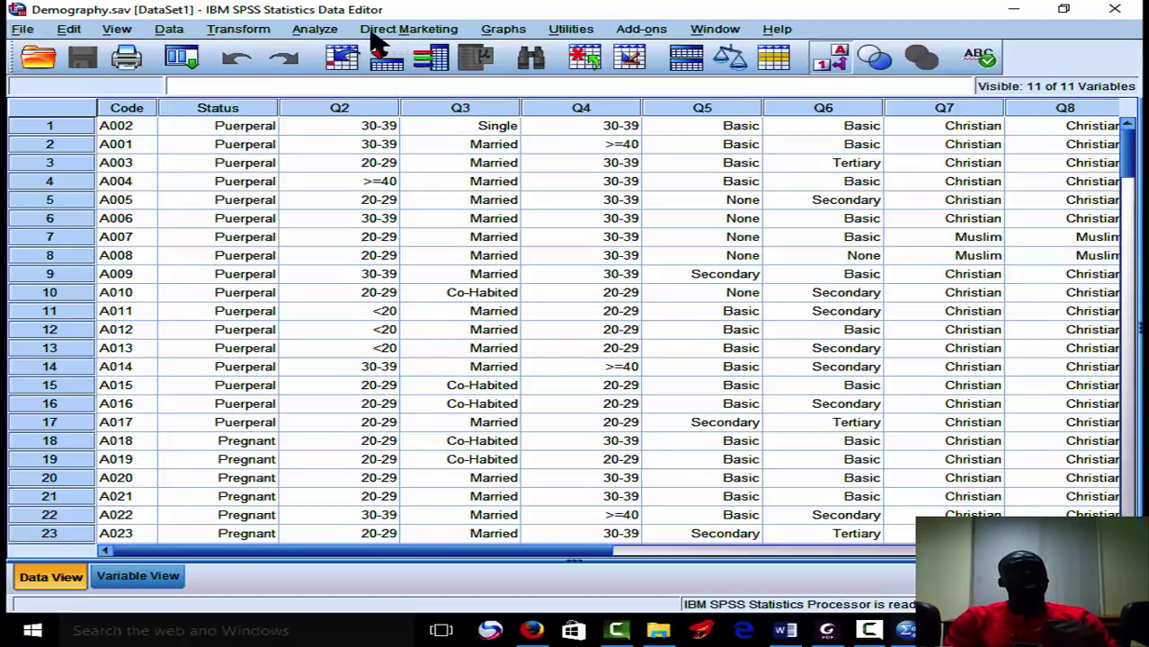
# - Start a Frequencies analysis and add Status to the variables to analyse
pyautogui.click(335, 36)
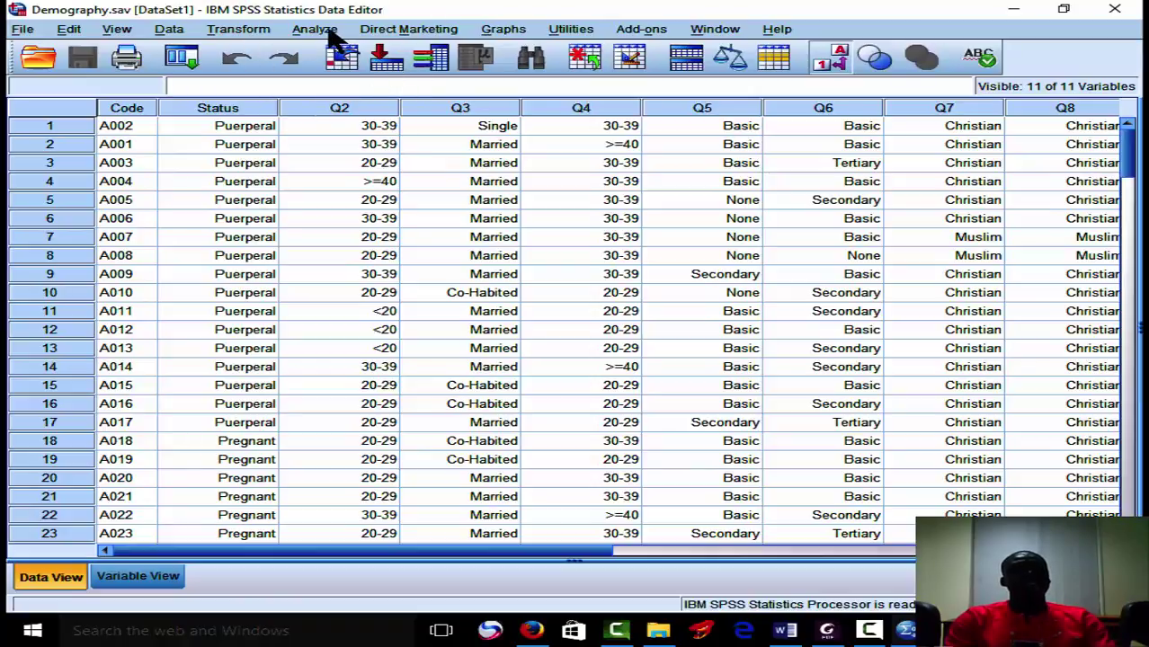
pyautogui.click(360, 79)
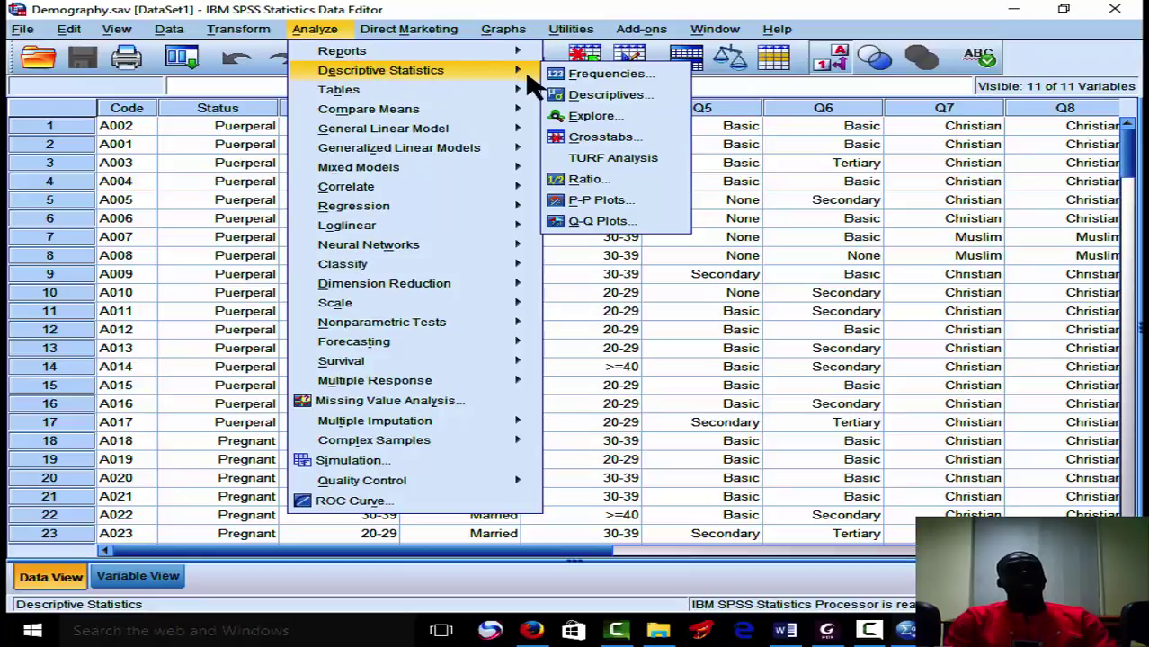
pyautogui.click(564, 77)
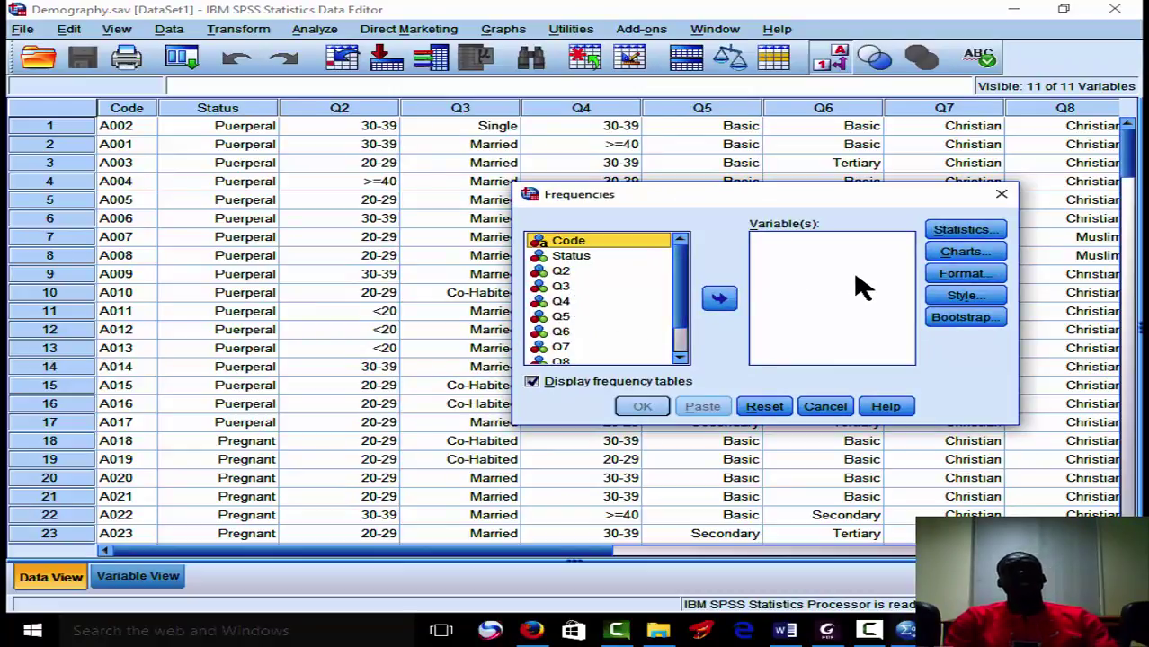
pyautogui.click(572, 257)
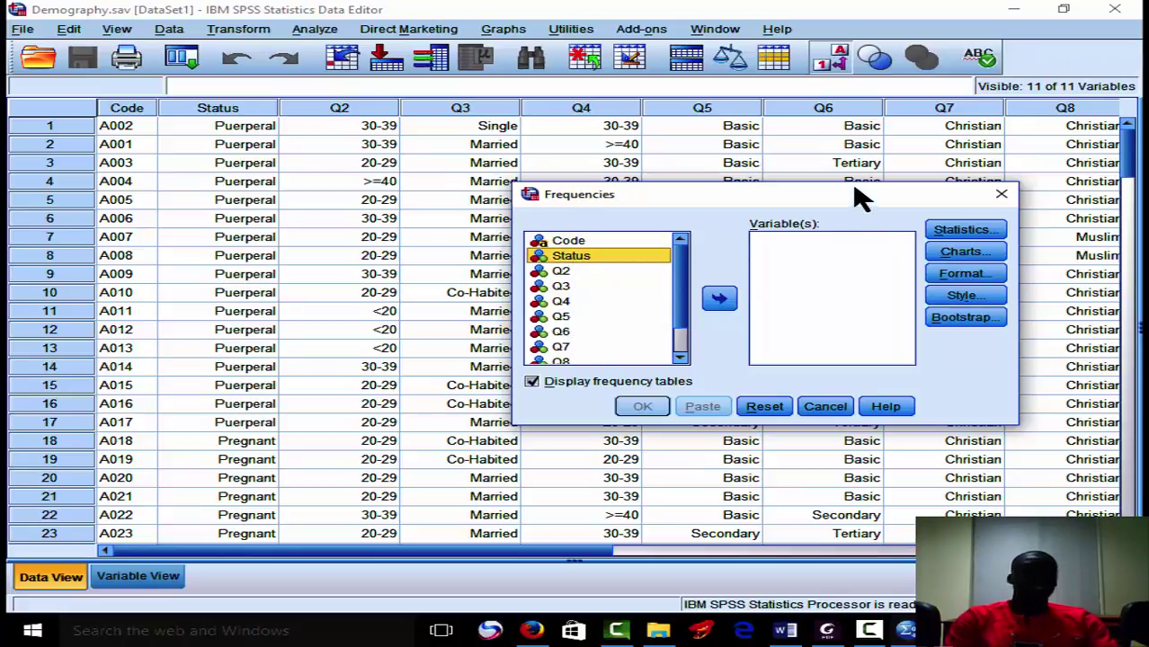
pyautogui.click(722, 299)
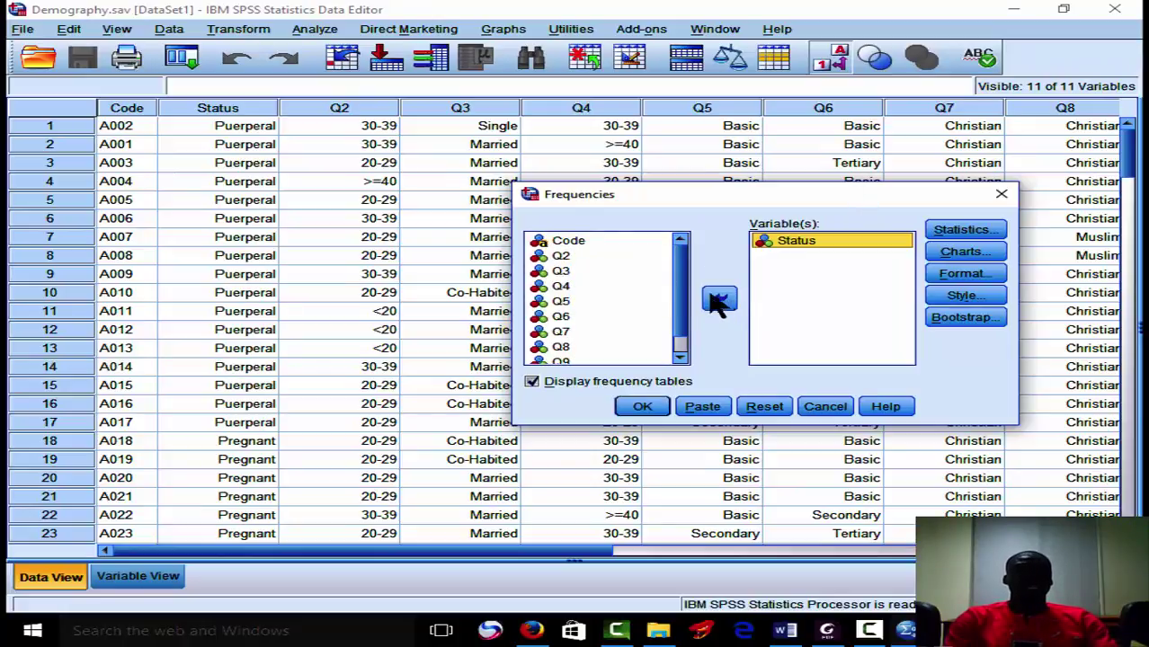
# - Add Q2 through Q10 to the analysed variables and run the frequencies
pyautogui.click(566, 256)
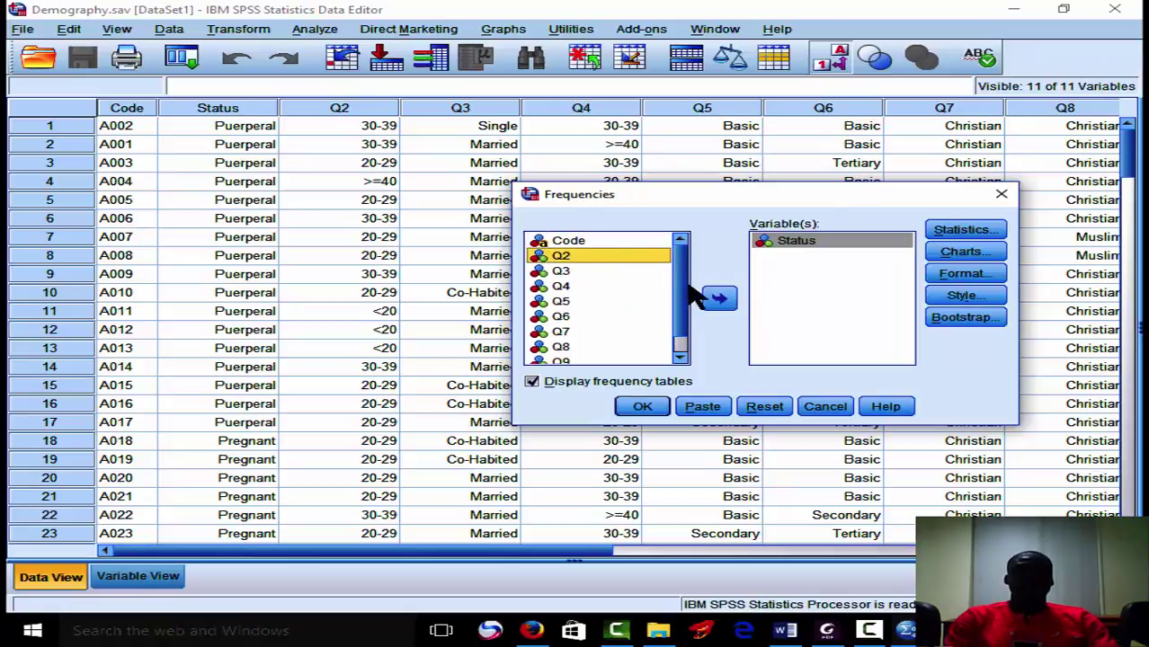
pyautogui.scroll(-1, 685, 297)
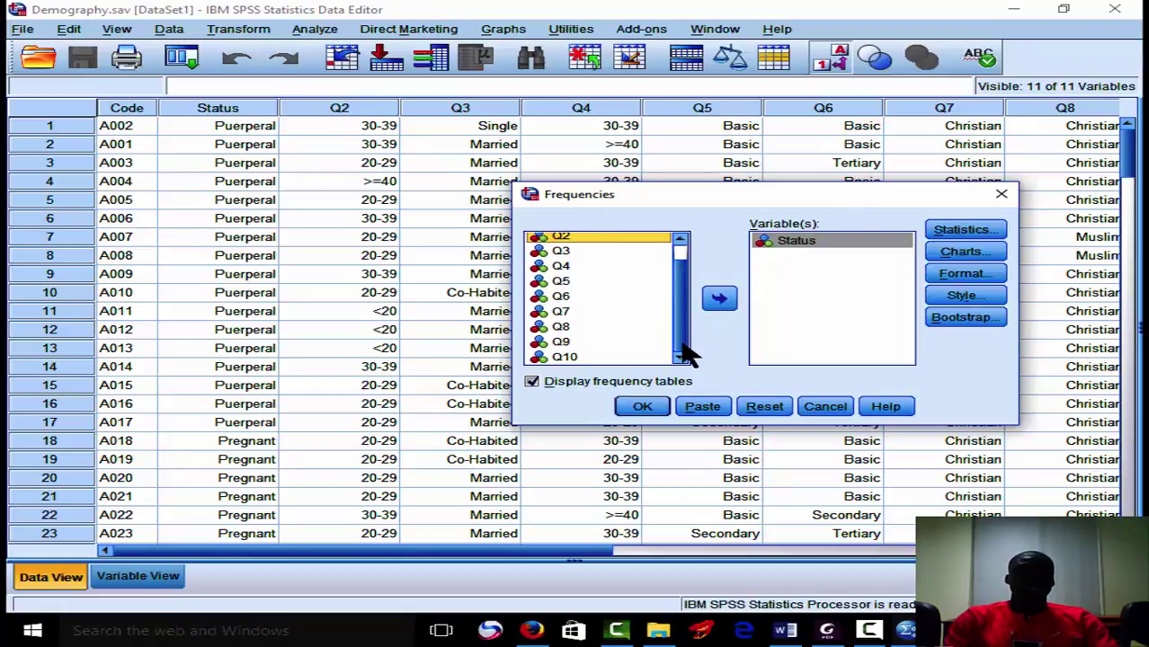
pyautogui.keyDown('shift'); pyautogui.click(567, 358); pyautogui.keyUp('shift')
pyautogui.click(719, 298)
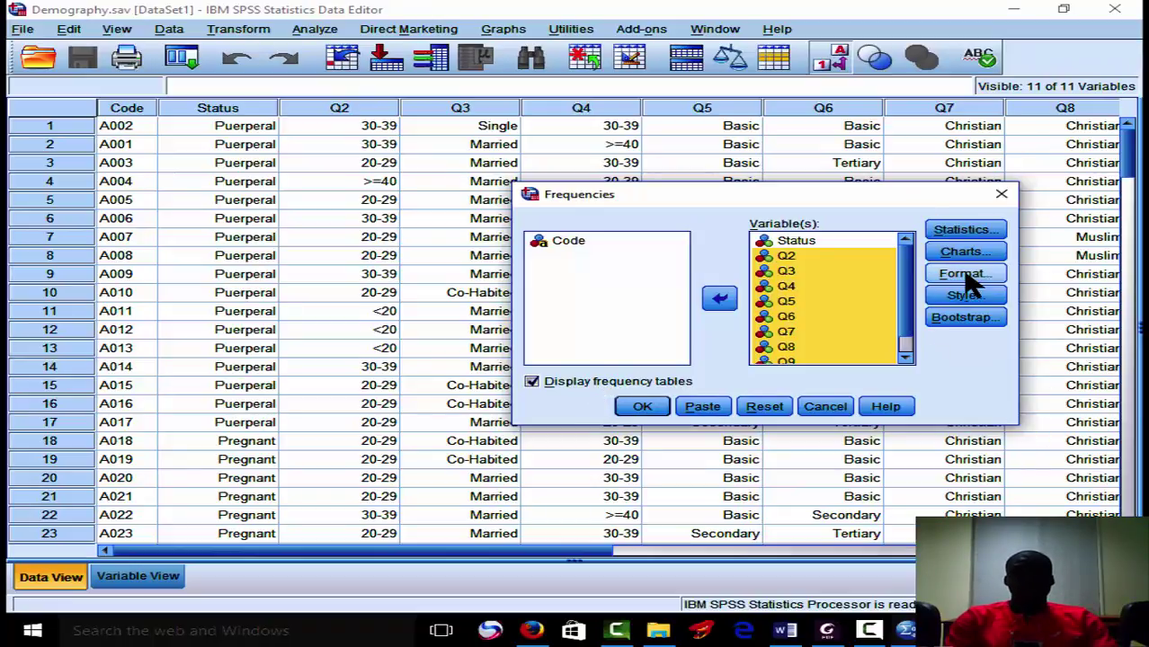
pyautogui.click(651, 412)
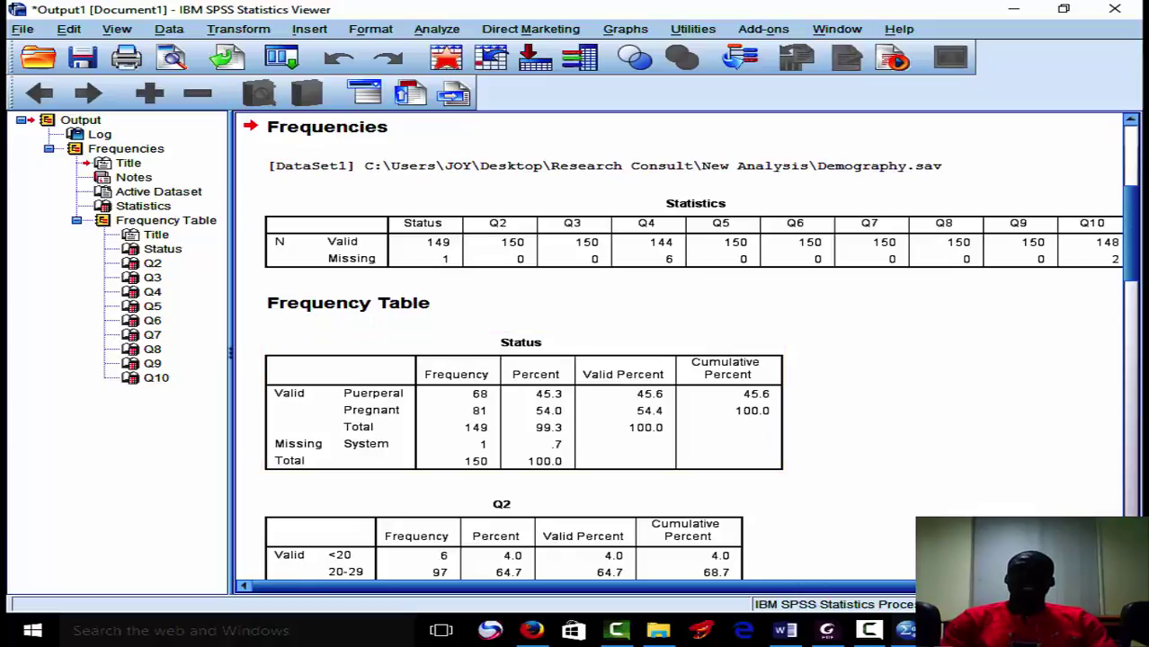
# - Start exporting all of the output and set the document type to Excel 2007 and Higher Macro-enabled (*.xlsm)
pyautogui.scroll(-5, 684, 351)
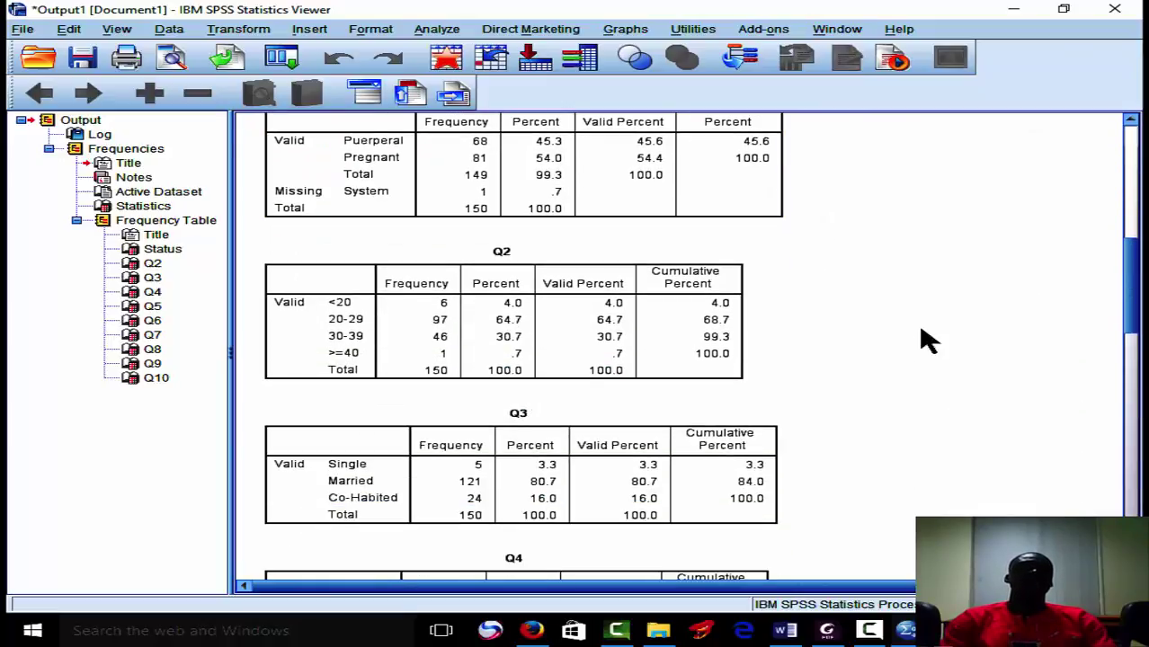
pyautogui.click(677, 291)
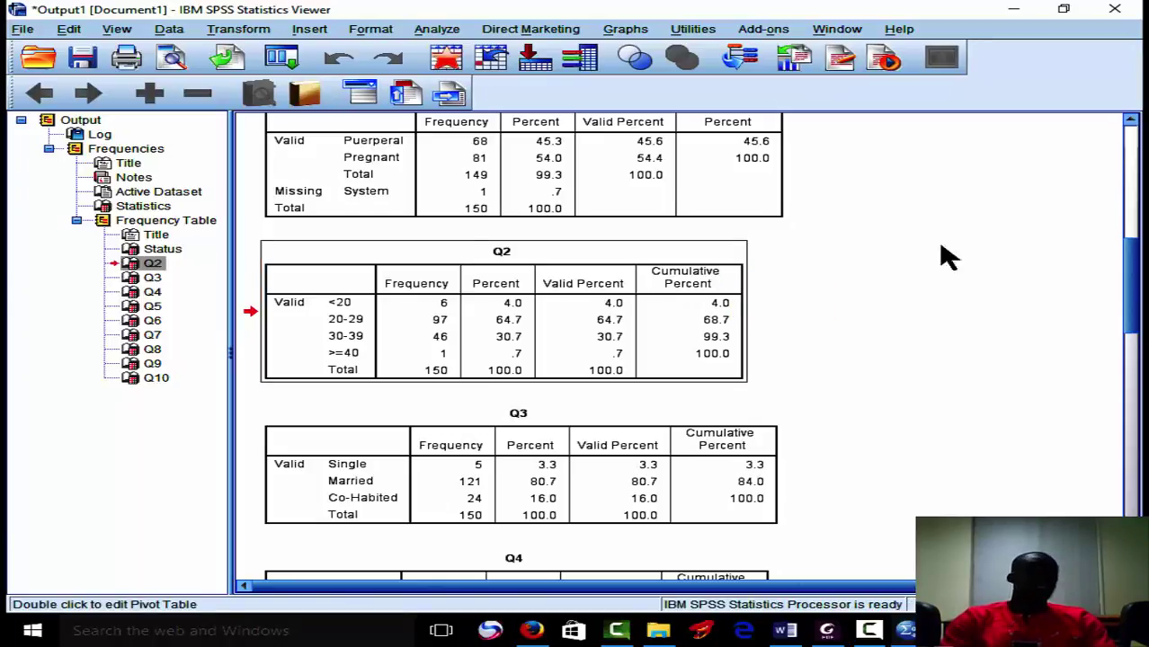
pyautogui.rightClick(881, 230)
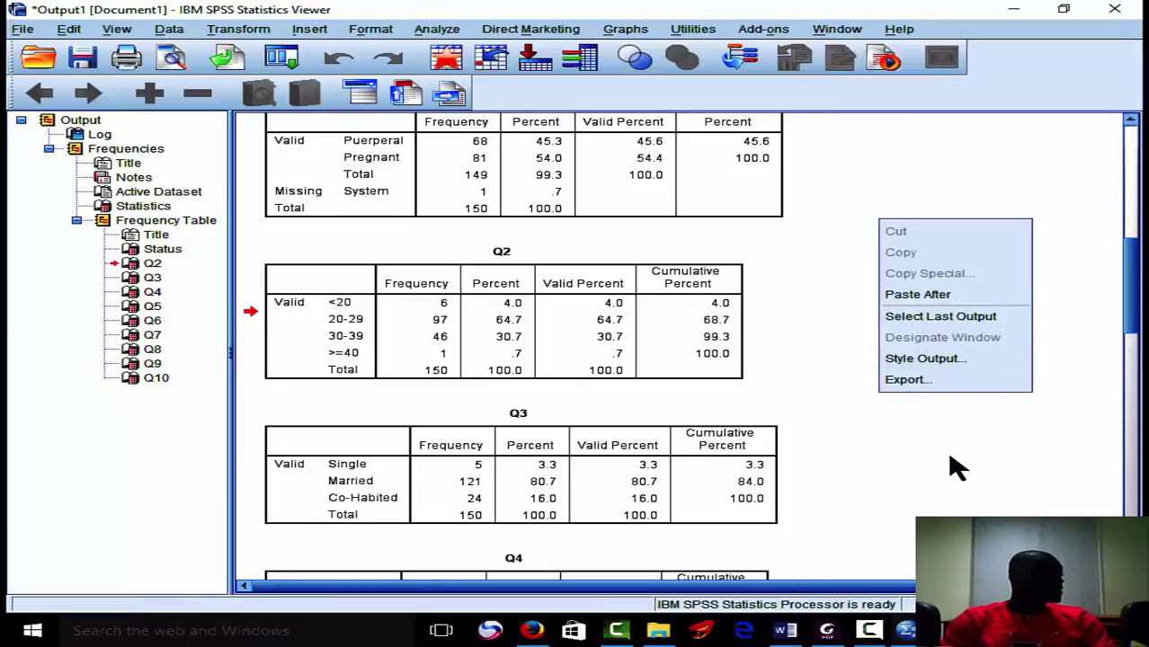
pyautogui.click(909, 381)
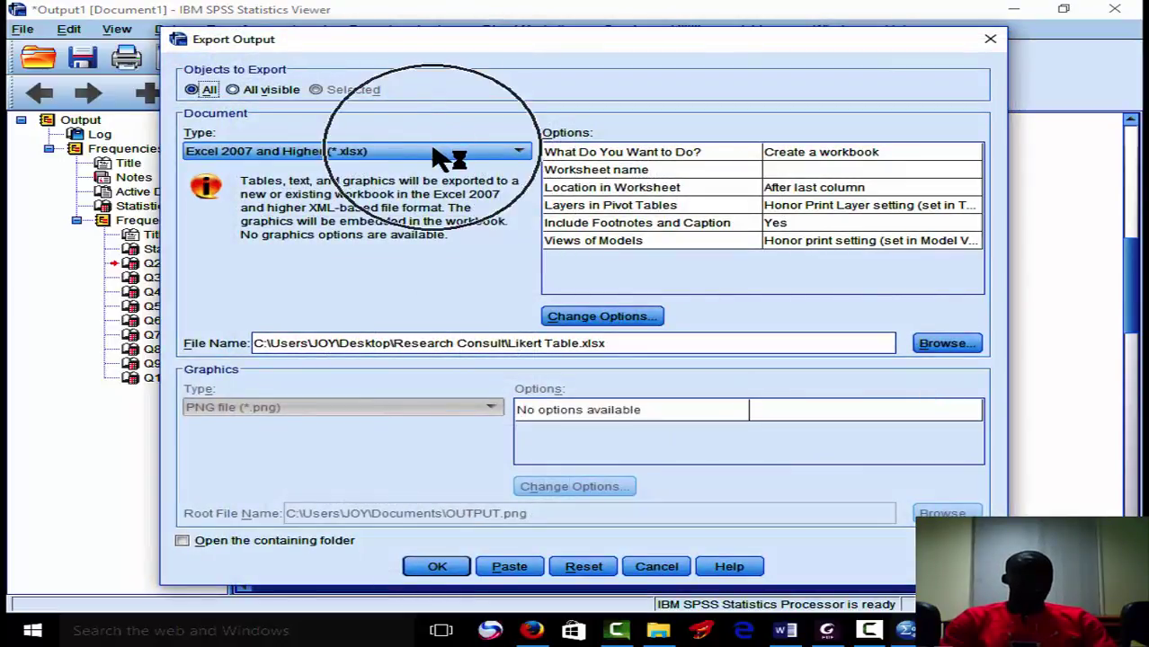
pyautogui.click(520, 153)
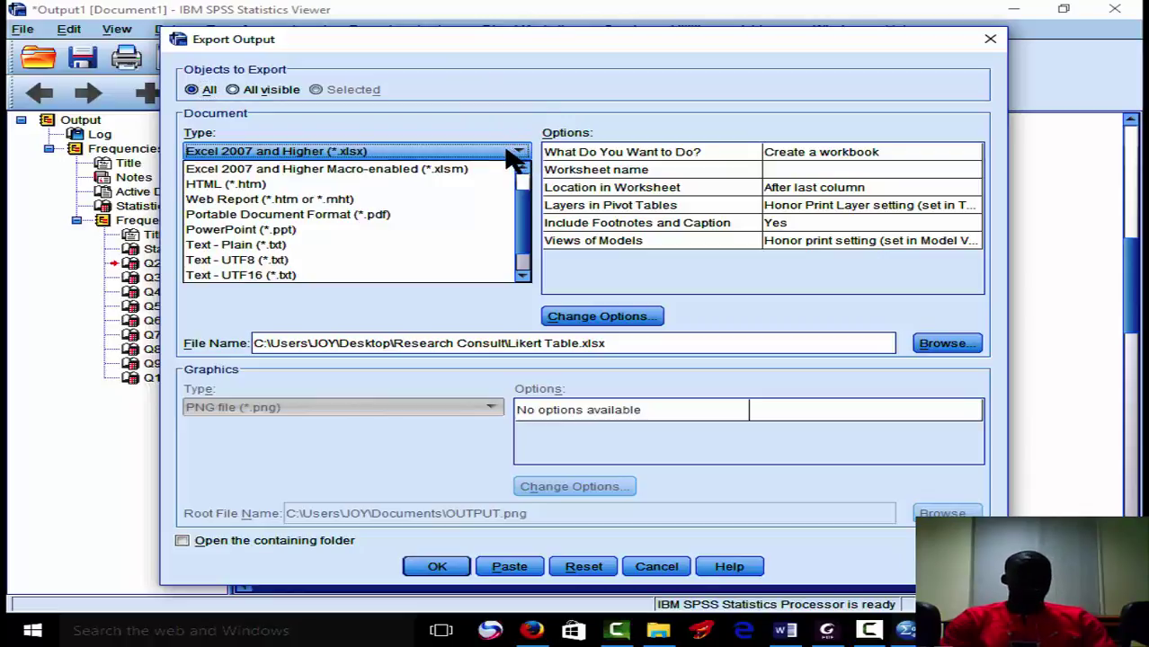
pyautogui.click(474, 171)
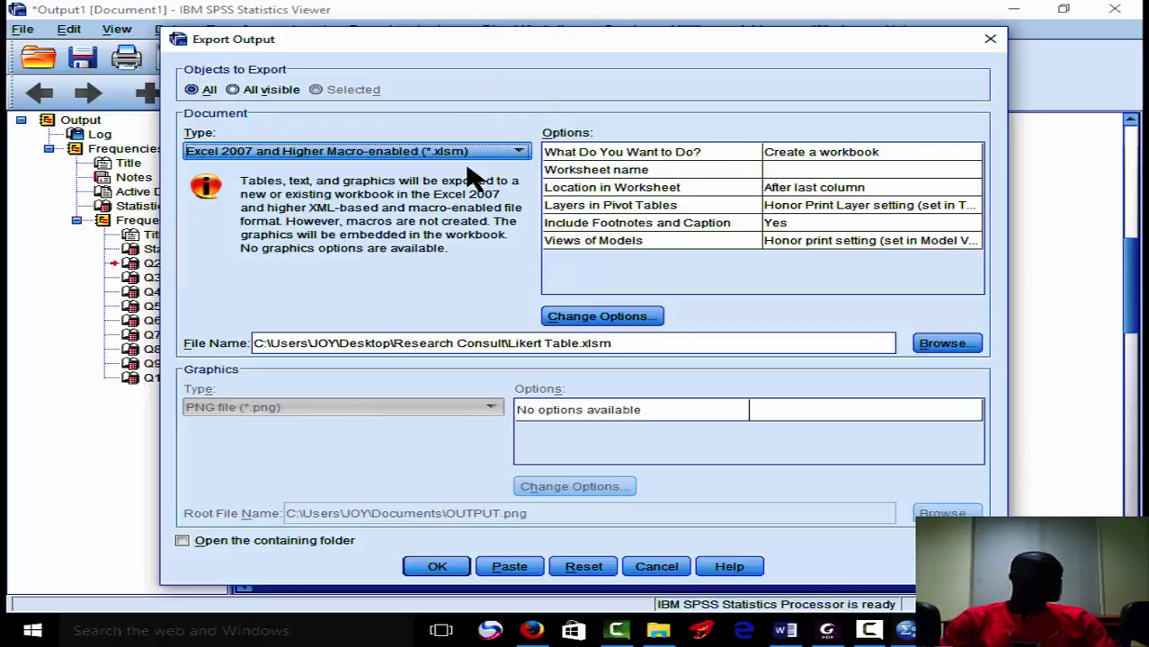
# - Replace the whole export file path with the name Demo
pyautogui.click(681, 351)
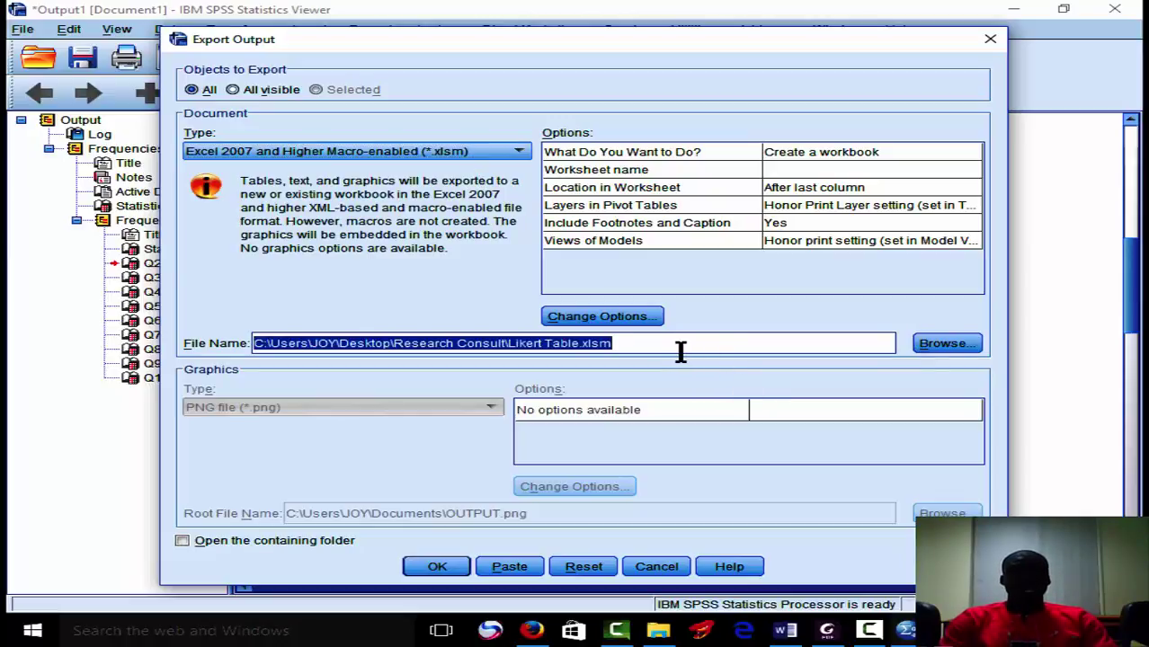
pyautogui.click(681, 352)
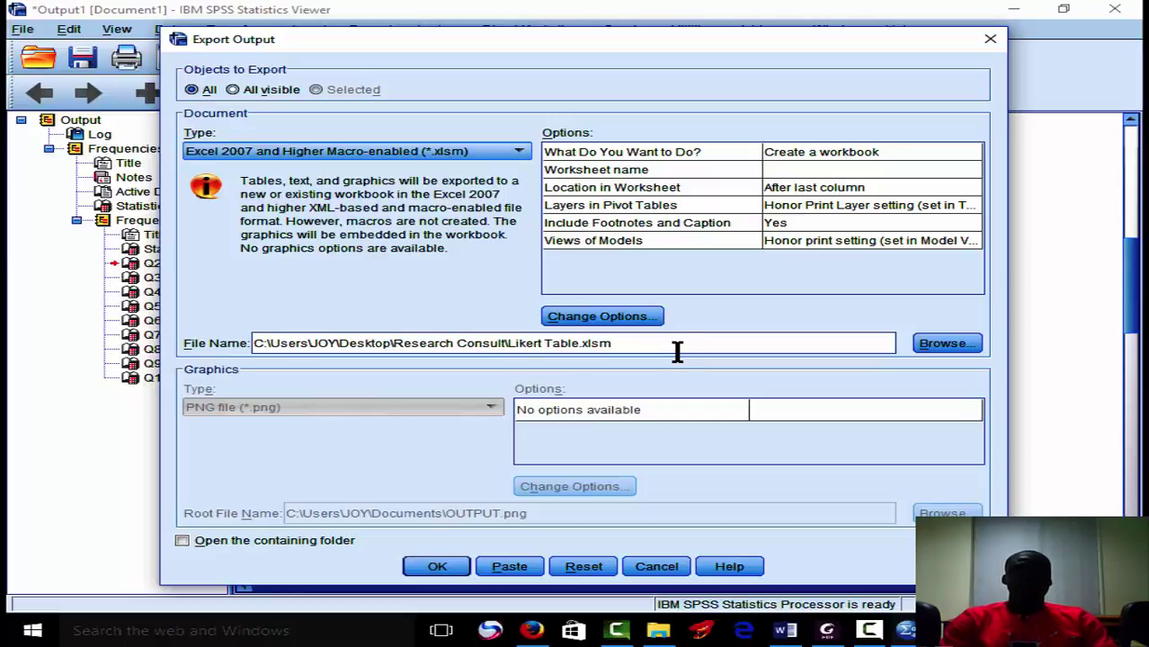
pyautogui.moveTo(677, 351); pyautogui.dragTo(387, 321)
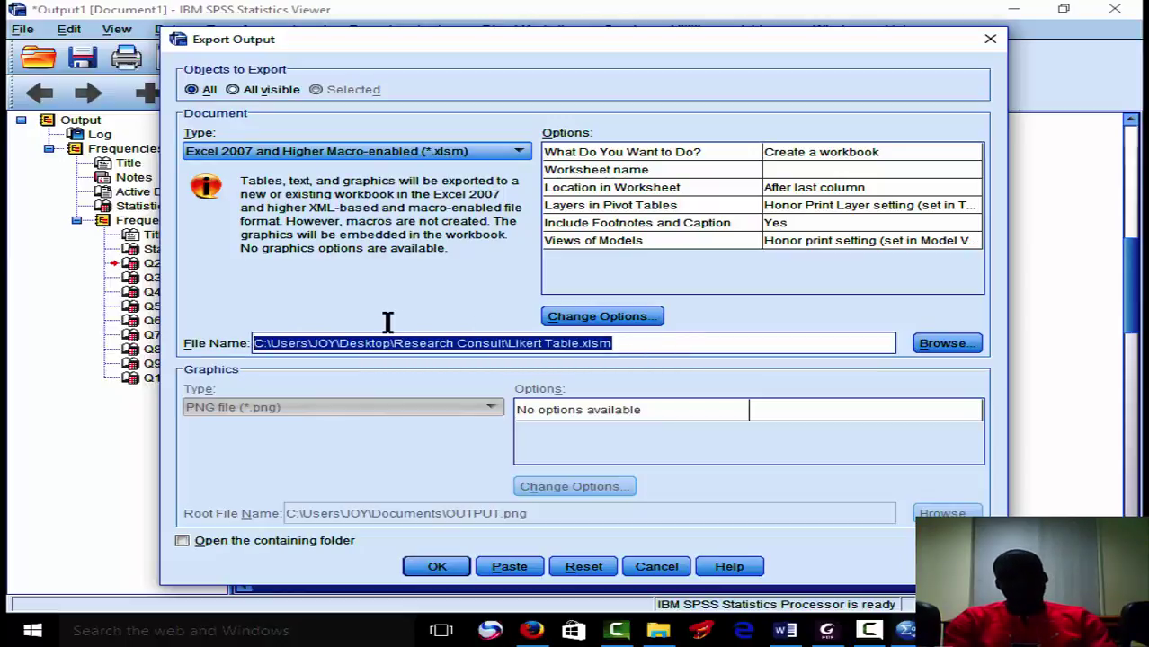
pyautogui.click(615, 342)
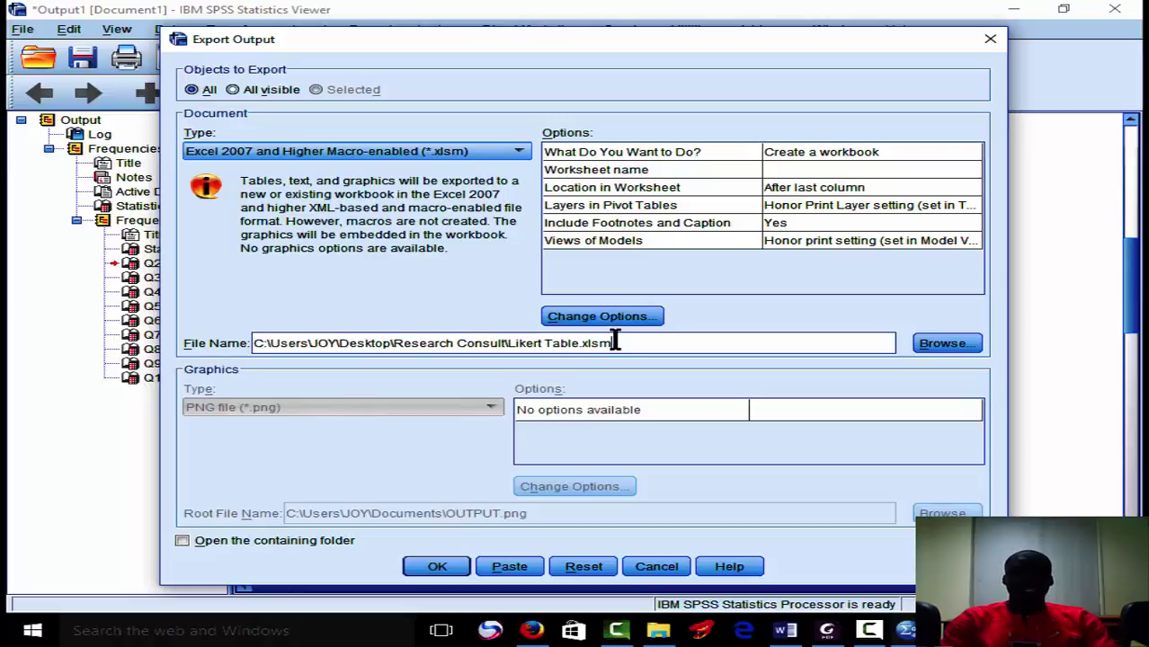
pyautogui.moveTo(615, 341); pyautogui.dragTo(257, 315)
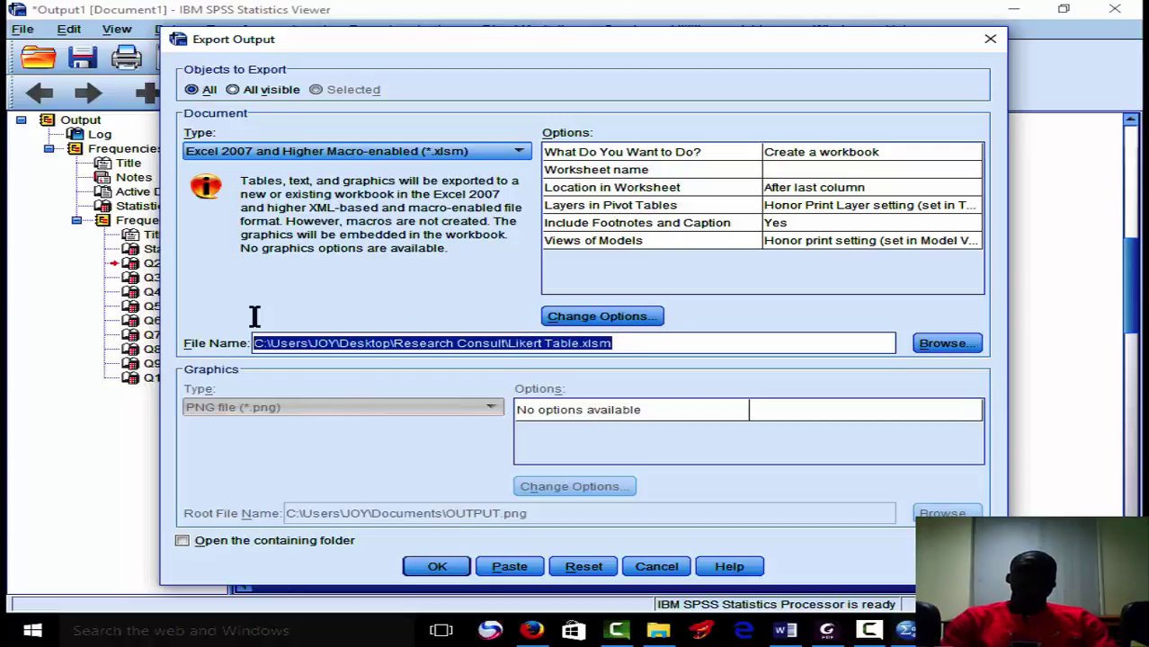
pyautogui.write('De')
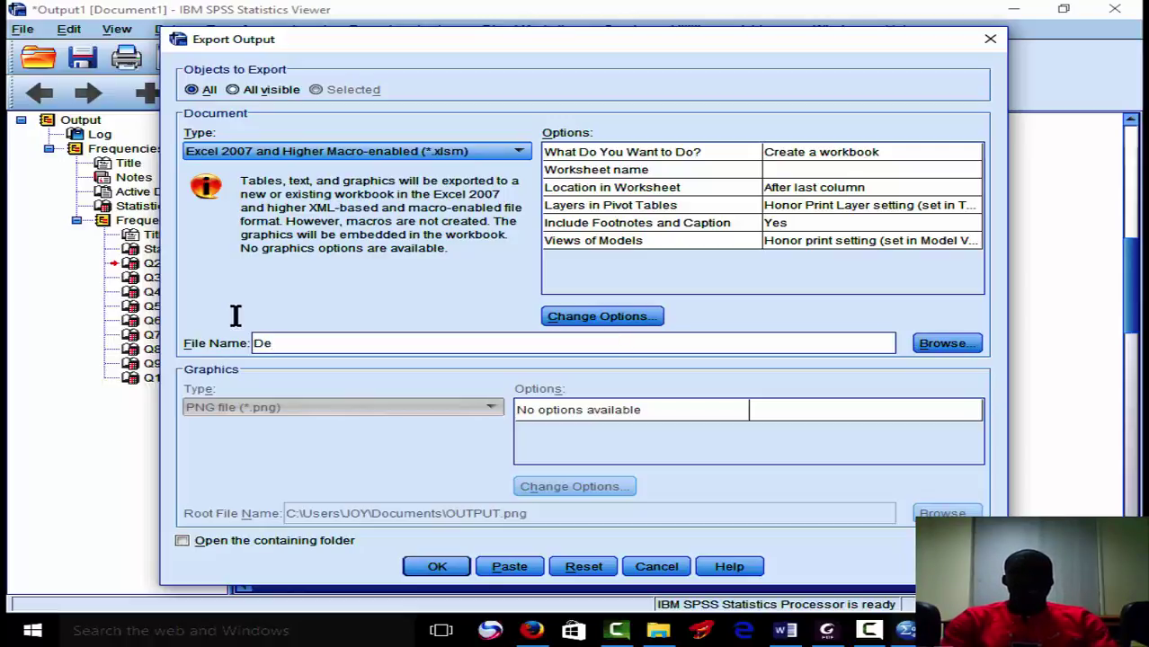
pyautogui.write('mo')
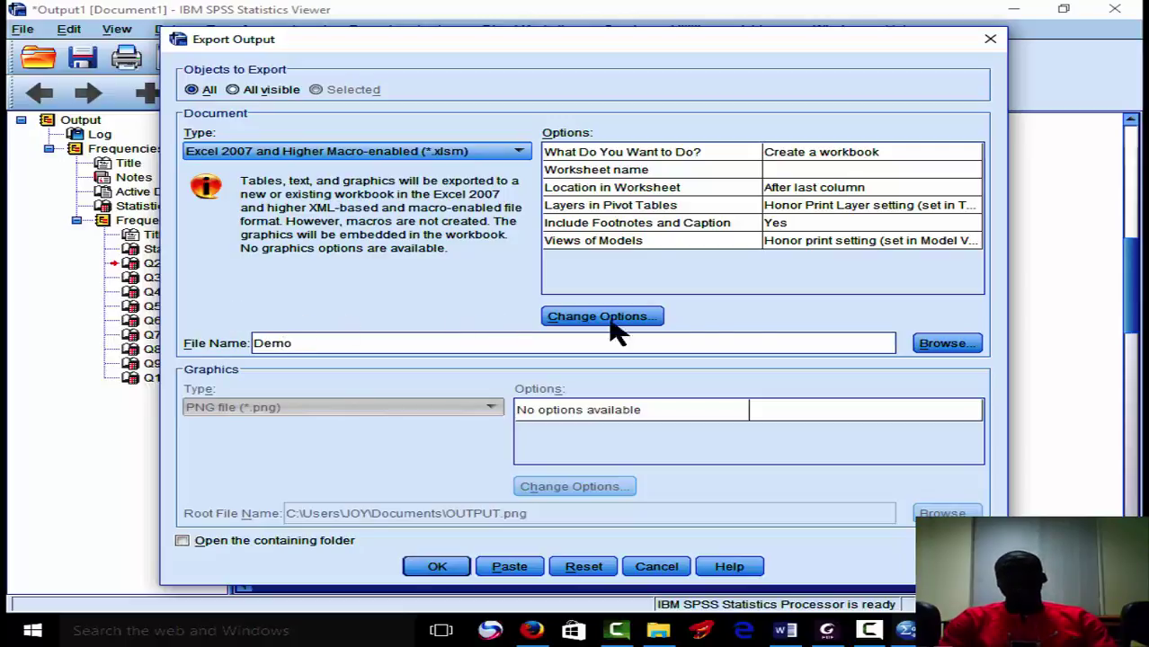
# - Browse for the export location and open the New Analysis folder inside Research Consult on the Desktop
pyautogui.click(955, 349)
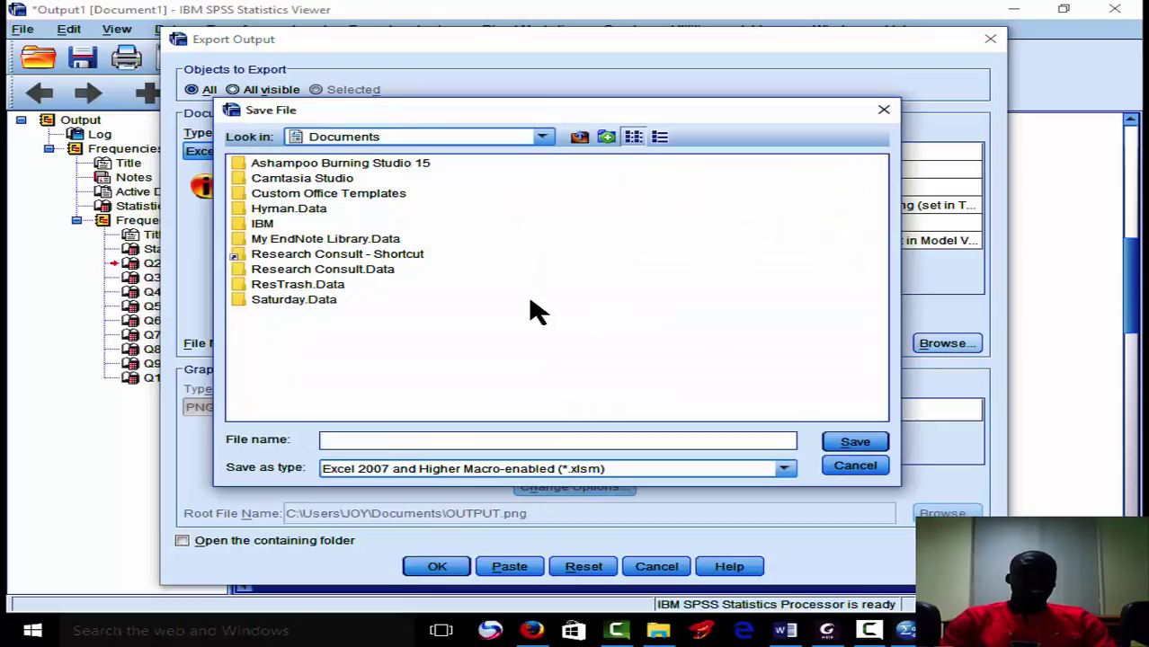
pyautogui.click(580, 138)
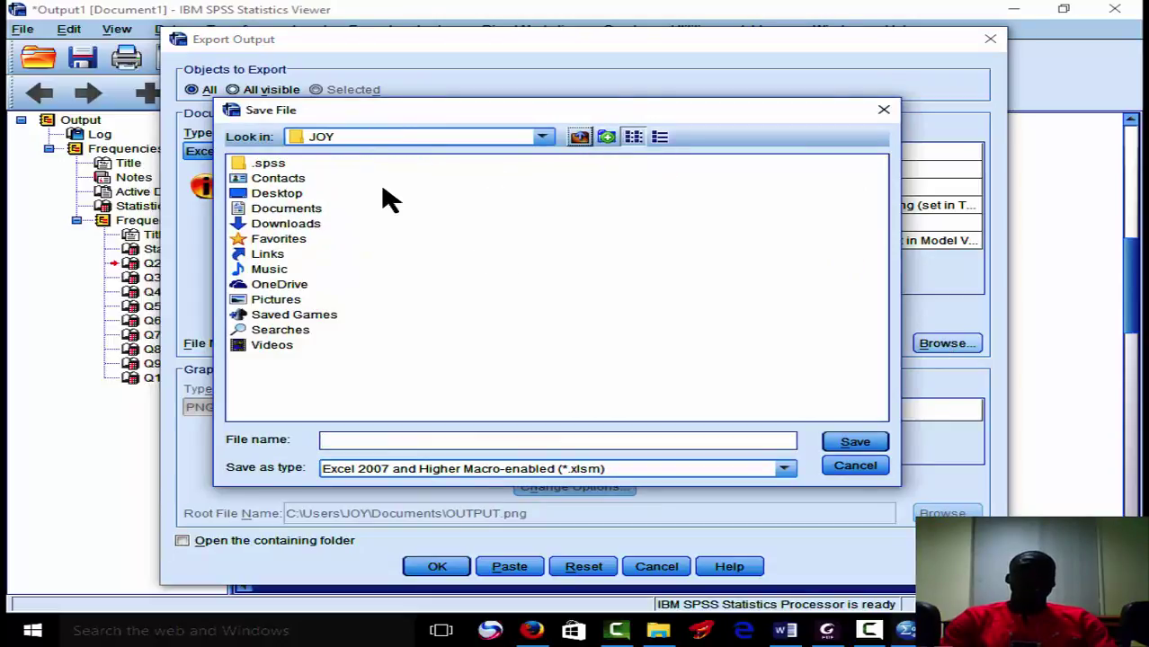
pyautogui.doubleClick(288, 194)
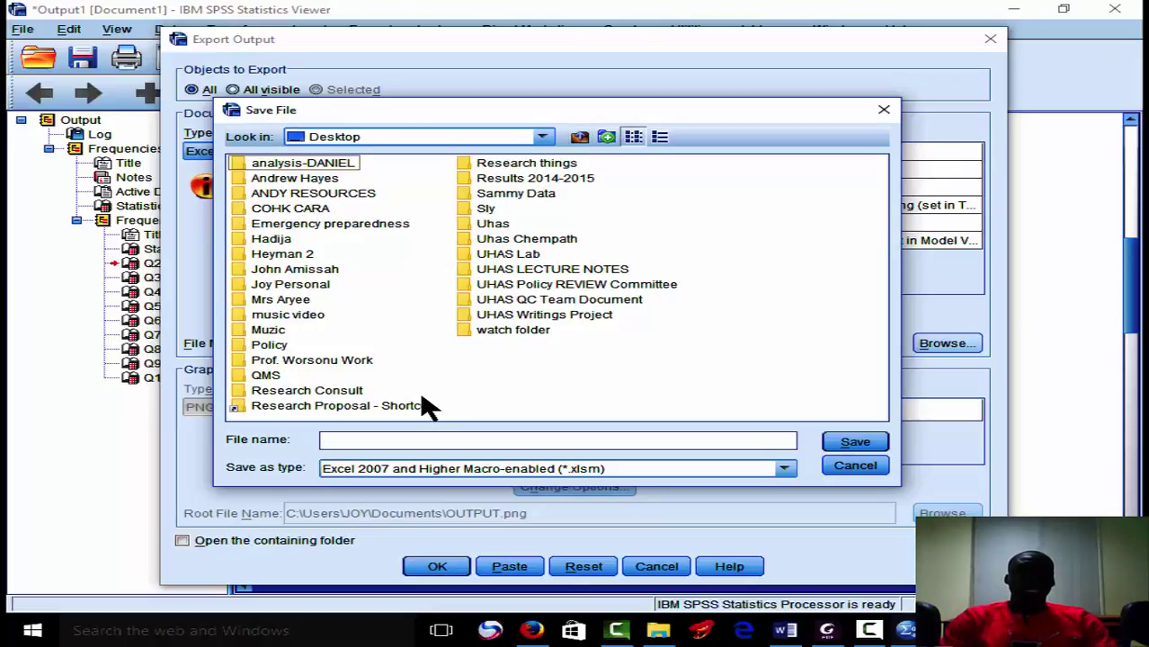
pyautogui.doubleClick(353, 394)
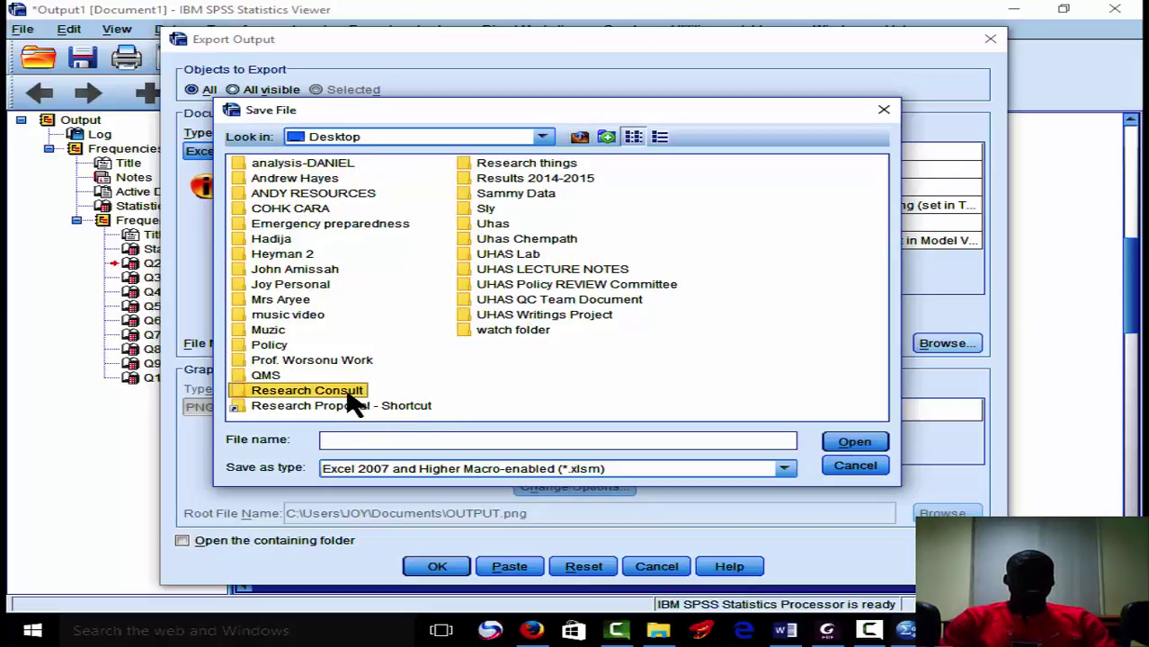
pyautogui.click(374, 440)
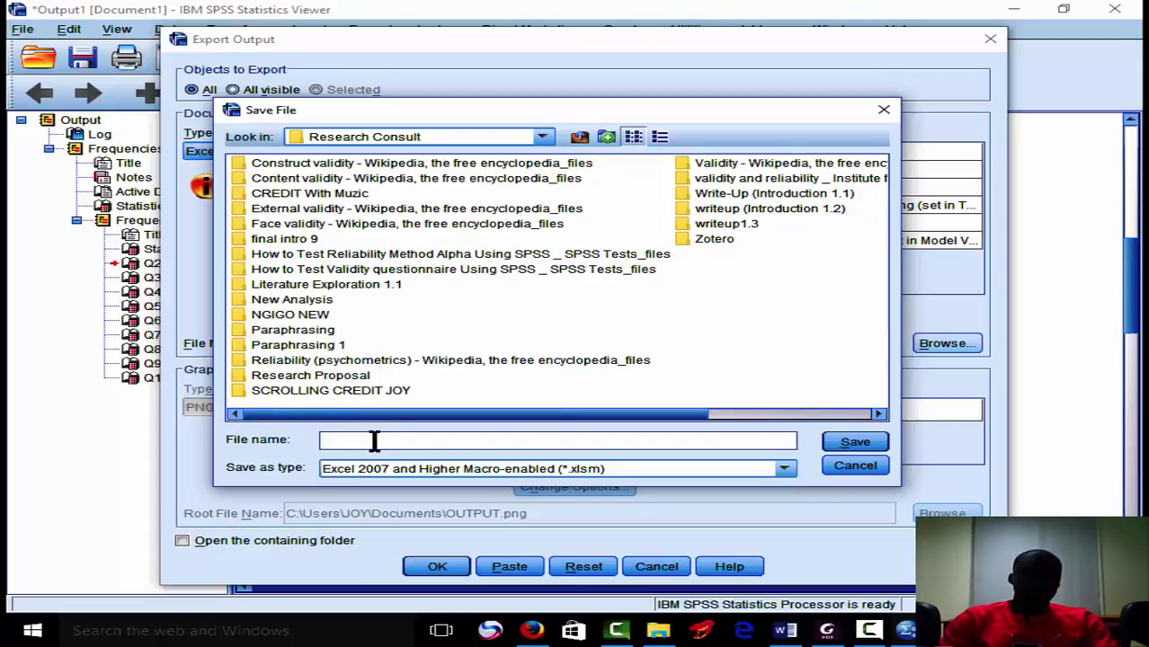
pyautogui.doubleClick(324, 304)
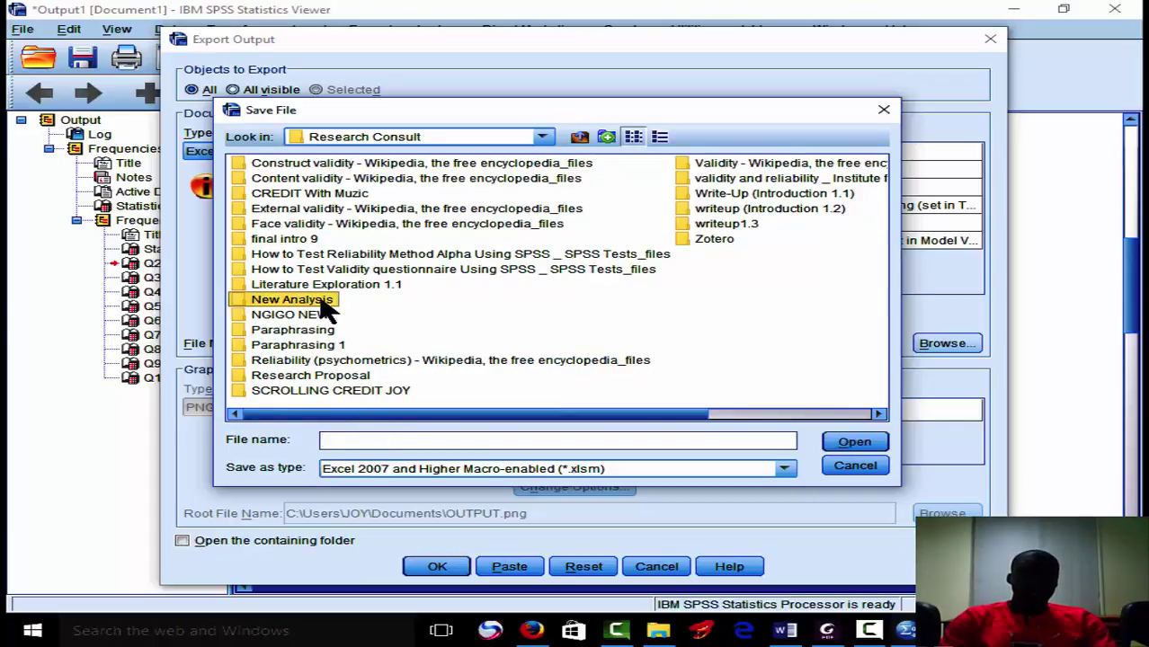
# - Name the export file Demo, save it in the chosen folder and run the export
pyautogui.click(372, 441)
pyautogui.write('D')
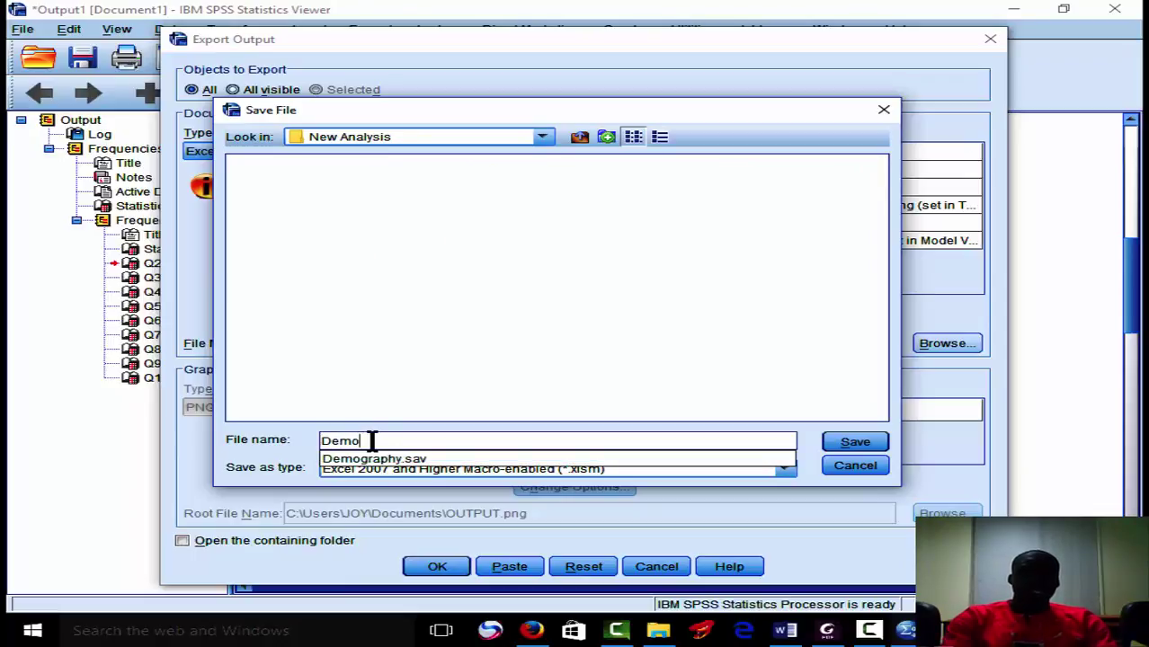
pyautogui.write('emo')
pyautogui.click(844, 440)
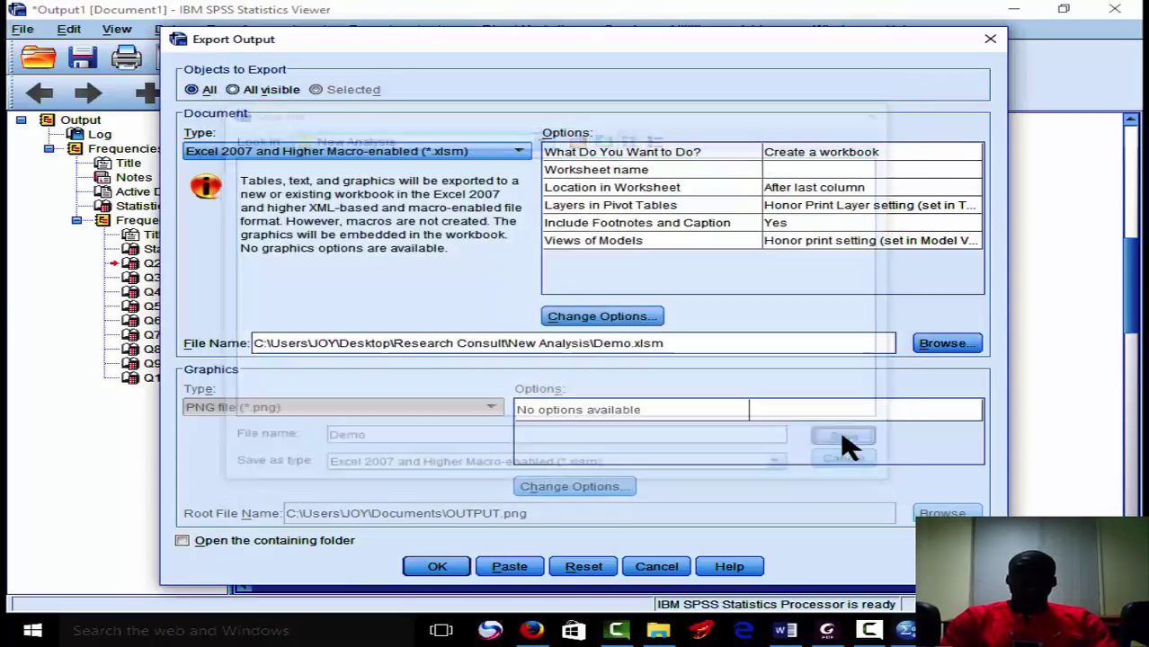
pyautogui.click(438, 567)
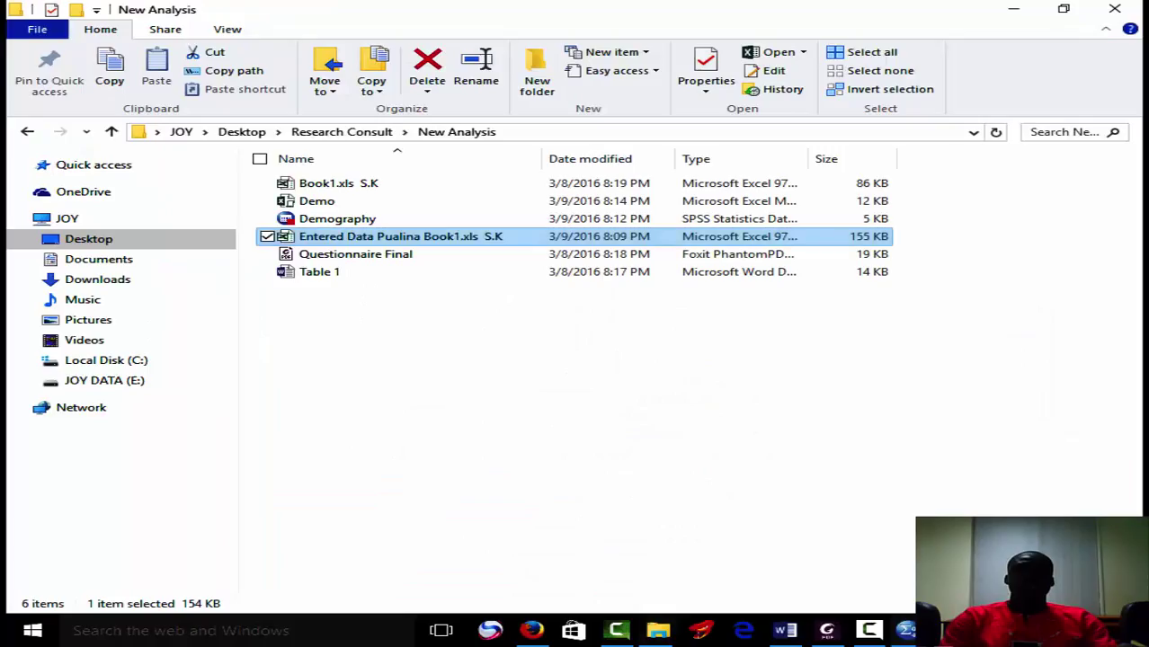
# - Open the exported Demo workbook from the New Analysis folder in Excel and look through its frequency tables
pyautogui.doubleClick(351, 205)
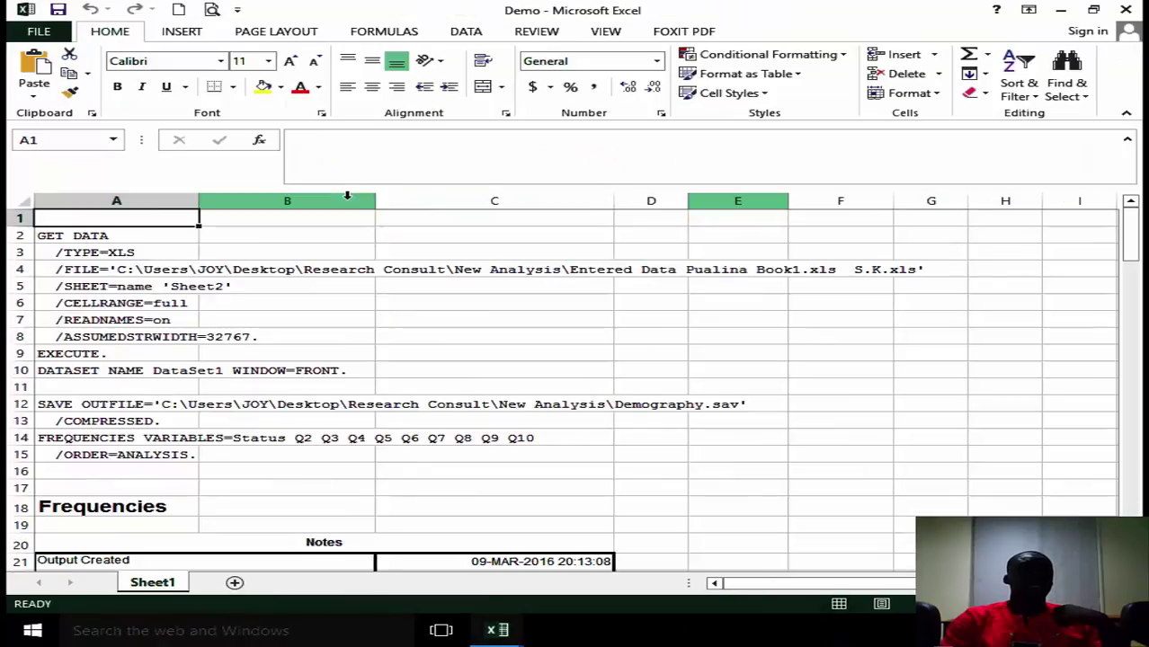
pyautogui.moveTo(1132, 257); pyautogui.dragTo(1136, 380)
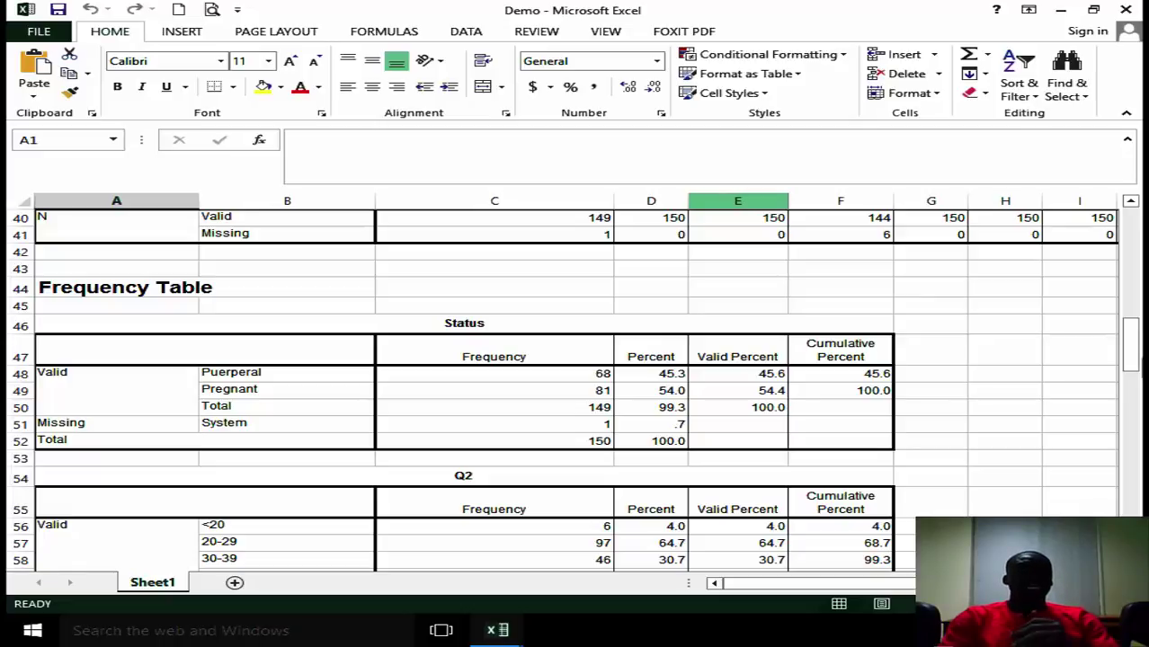
pyautogui.moveTo(1134, 346)
pyautogui.mouseDown()
pyautogui.moveTo(1133, 286)
pyautogui.moveTo(1133, 383)
pyautogui.moveTo(1133, 342)
pyautogui.mouseUp()
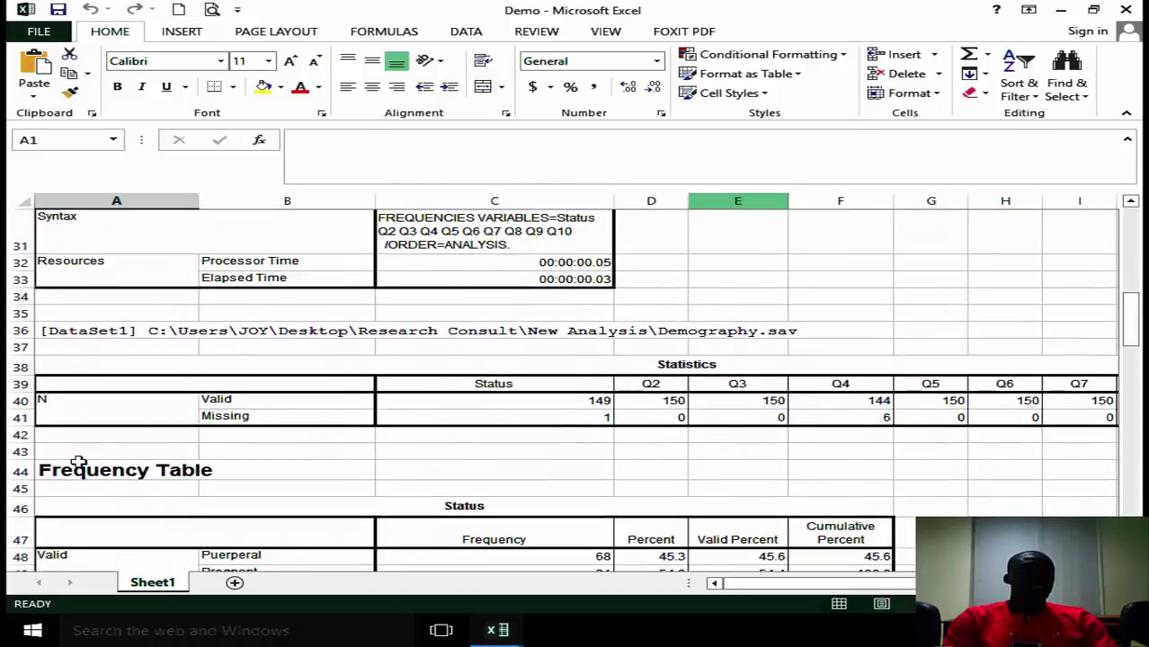
# - Select the entire sheet and unmerge all its merged cells
pyautogui.click(20, 199)
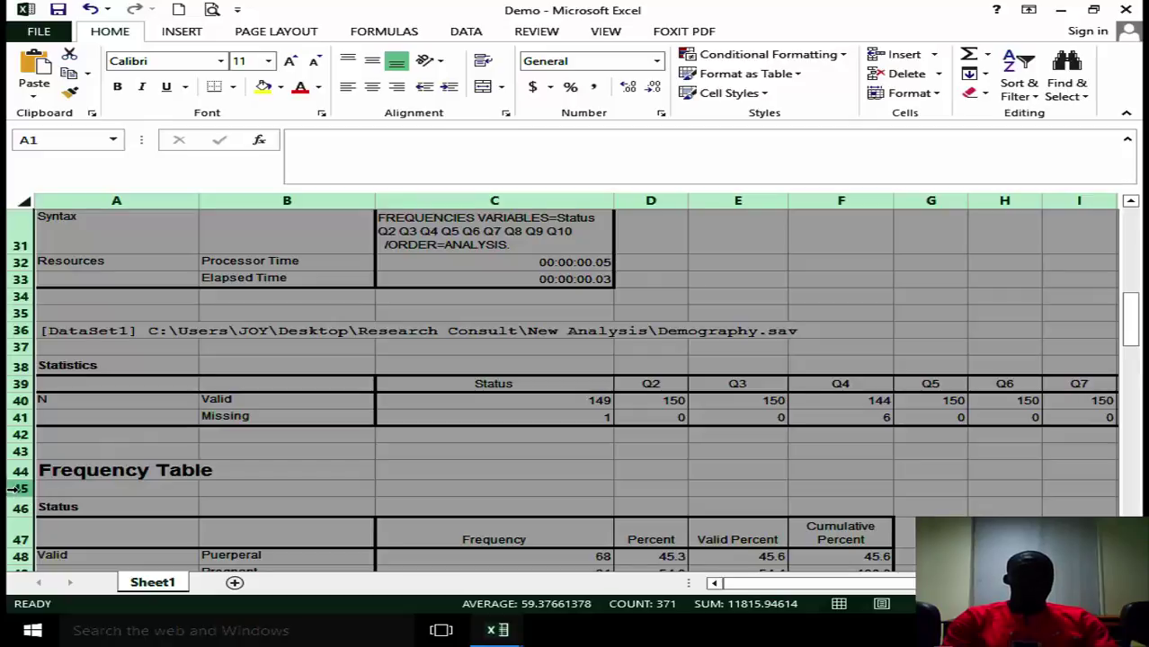
# - Delete rows 1 to 45 so the sheet starts at the Status frequency table
pyautogui.moveTo(13, 488); pyautogui.dragTo(97, 97)
pyautogui.rightClick(245, 272)
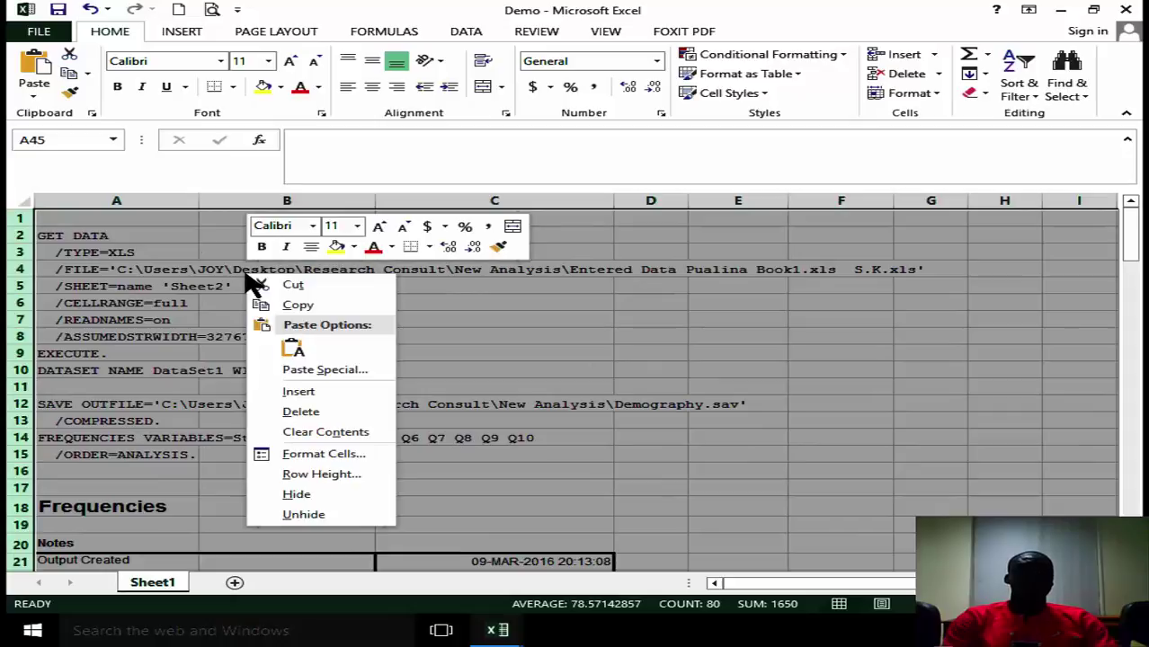
pyautogui.click(321, 412)
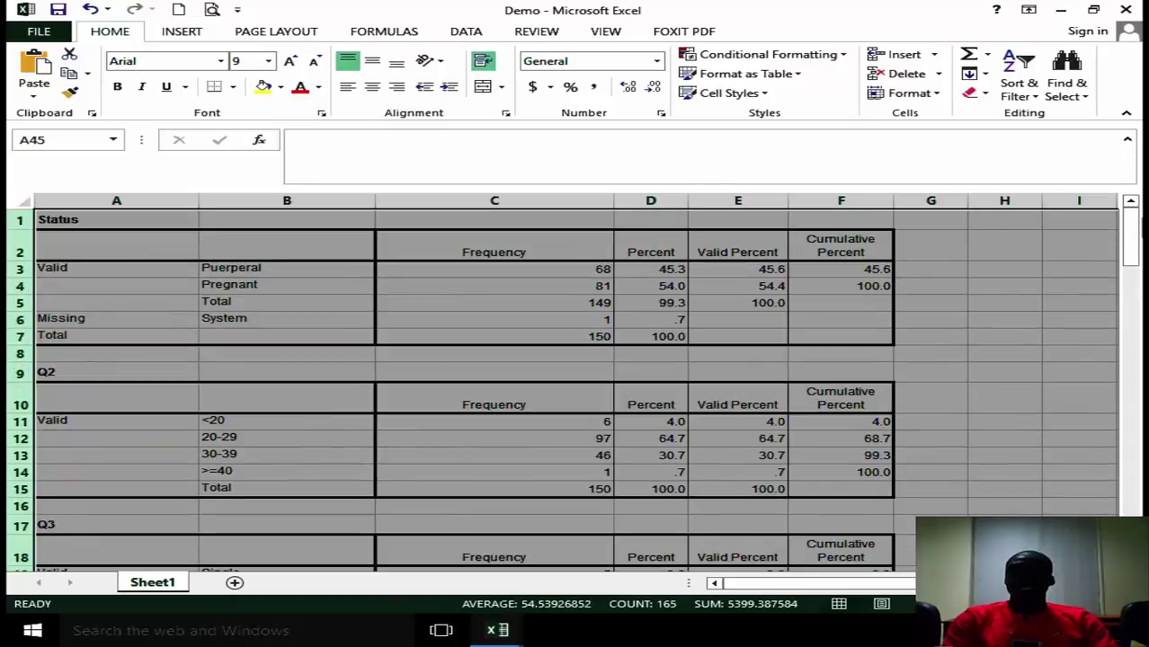
pyautogui.click(1131, 235)
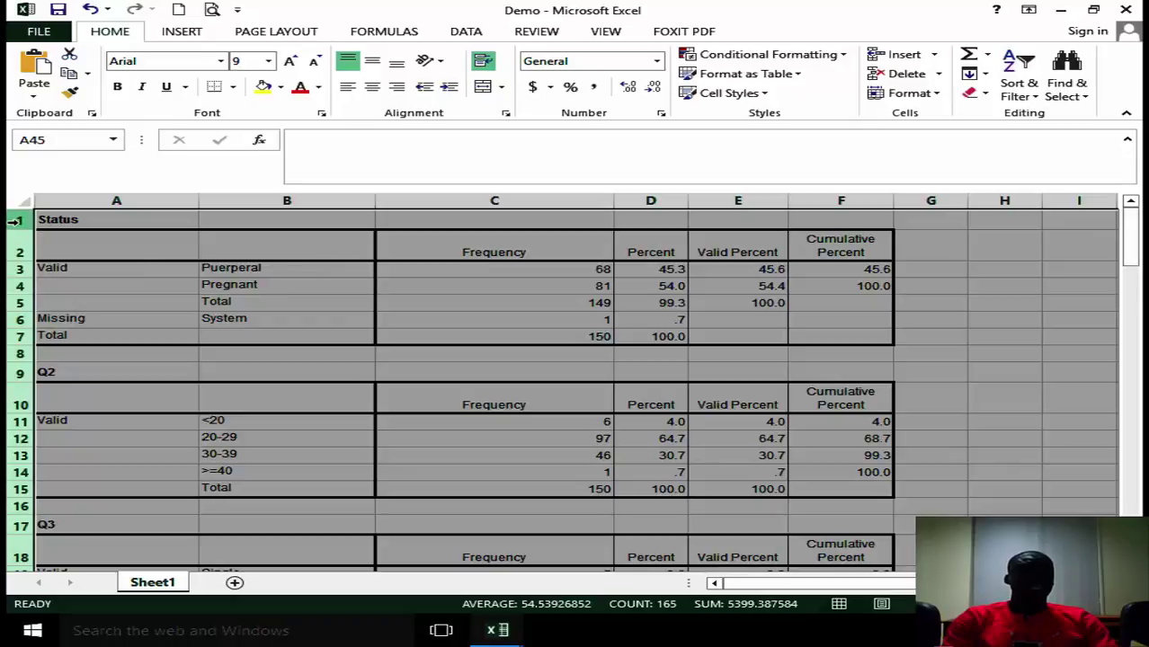
pyautogui.click(361, 334)
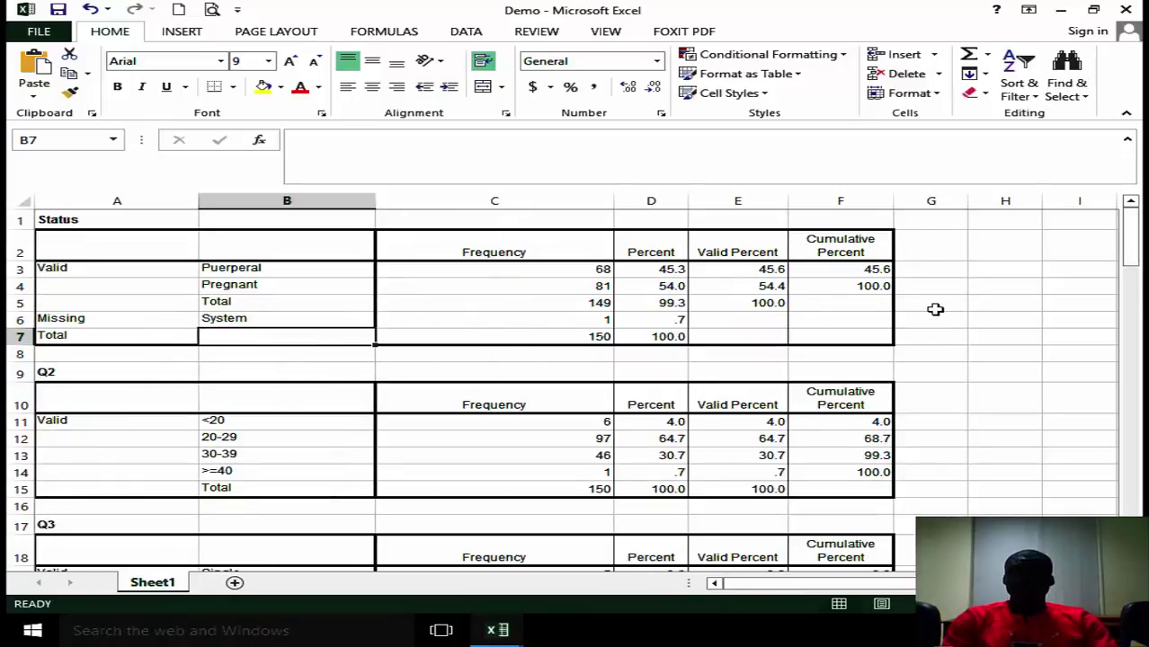
# - Delete the Cumulative Percent column (column F) from the sheet
pyautogui.click(869, 197)
pyautogui.rightClick(862, 203)
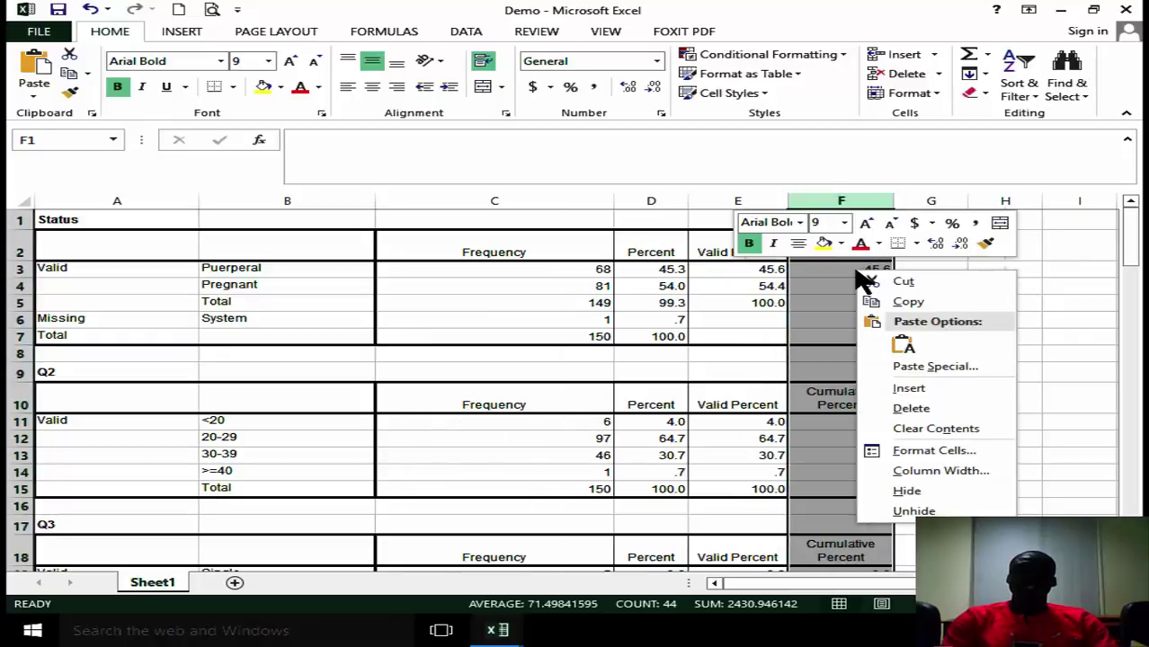
pyautogui.click(939, 409)
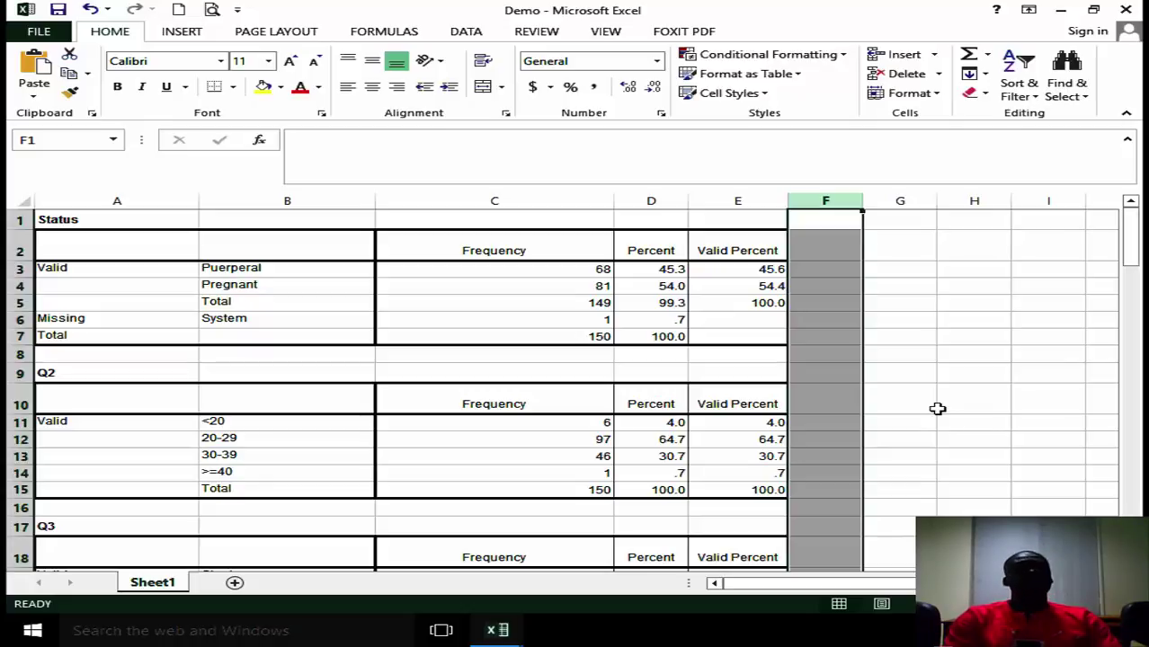
# - Delete the Percent column (column D), keeping the Frequency and Valid Percent columns
pyautogui.click(653, 201)
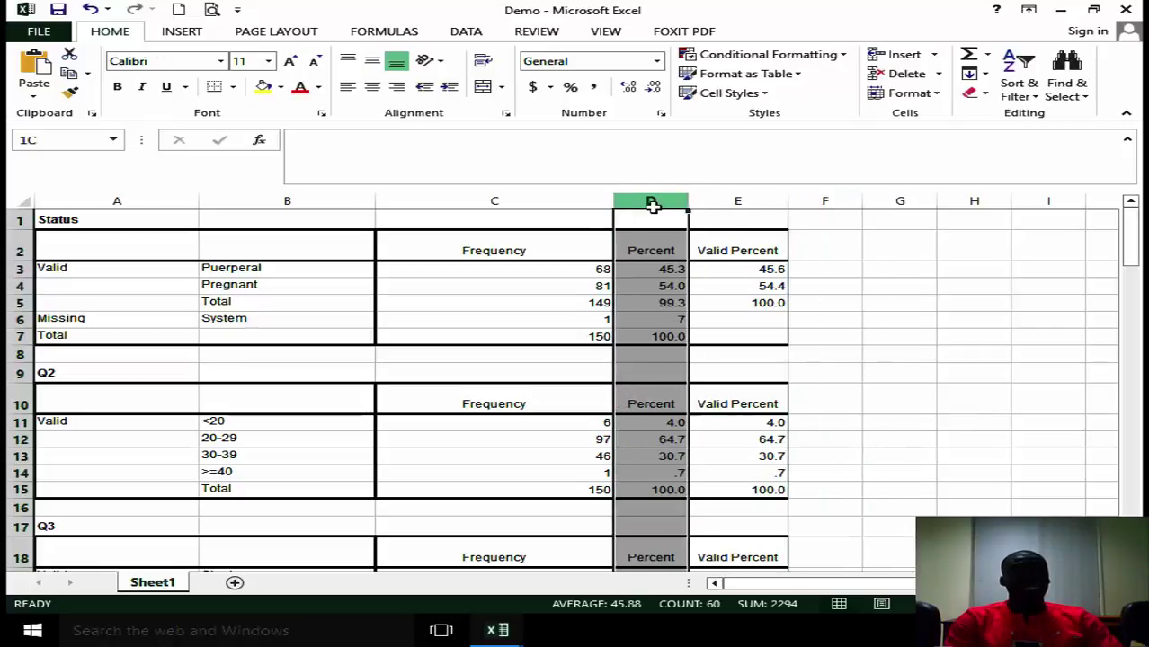
pyautogui.click(745, 201)
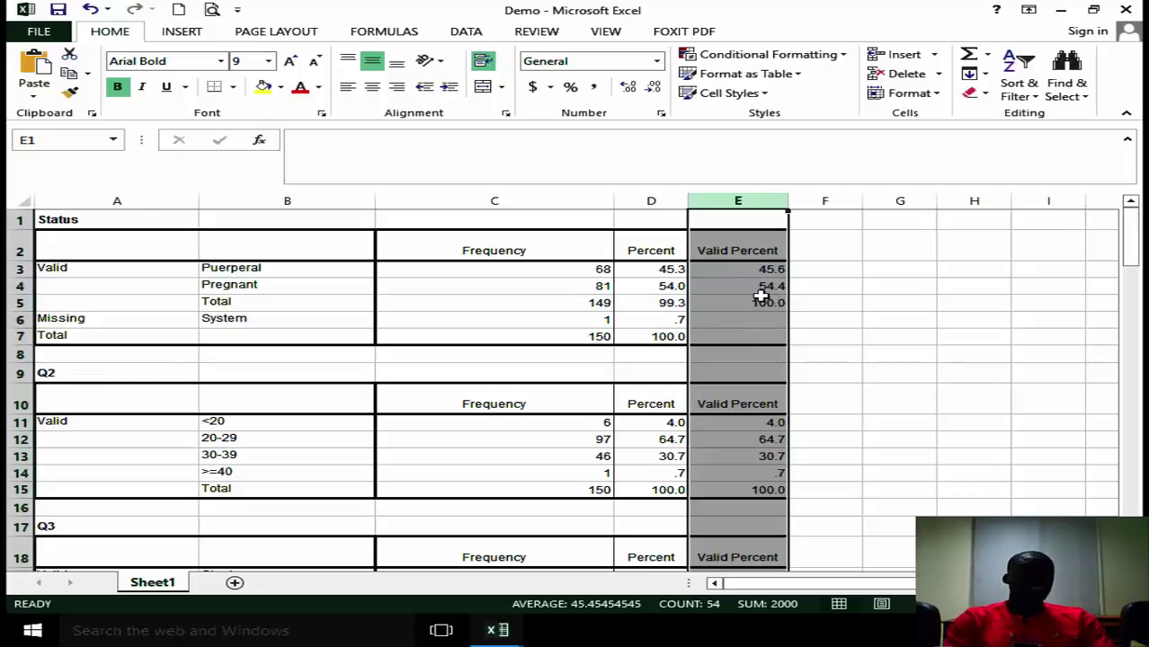
pyautogui.click(653, 199)
pyautogui.rightClick(663, 315)
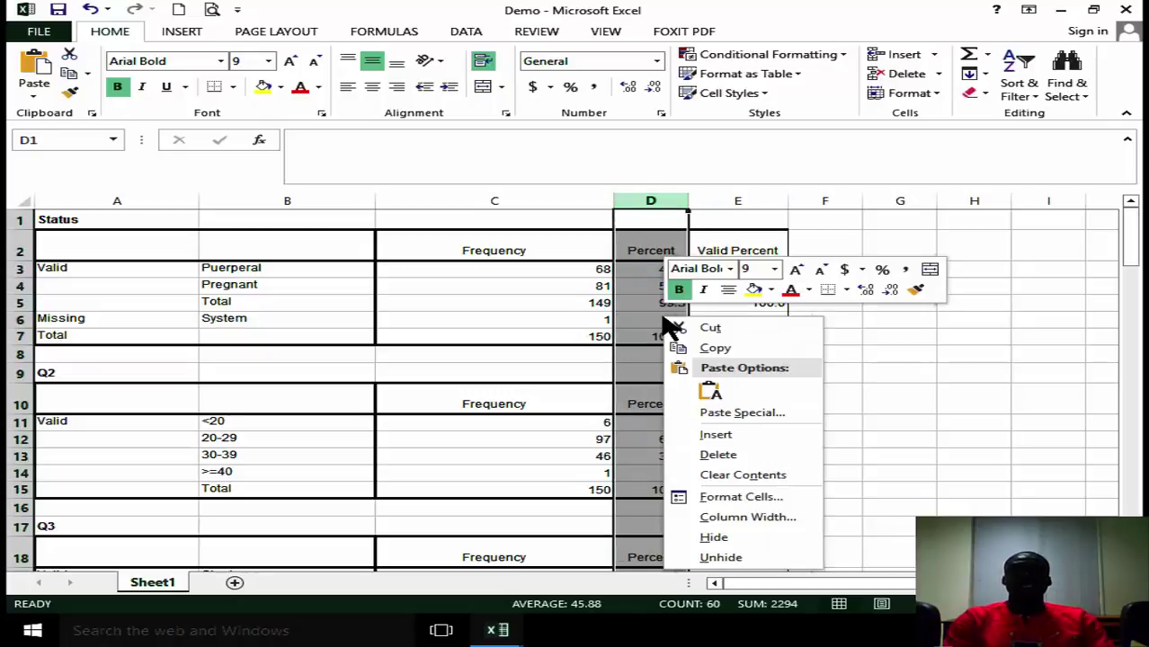
pyautogui.click(743, 454)
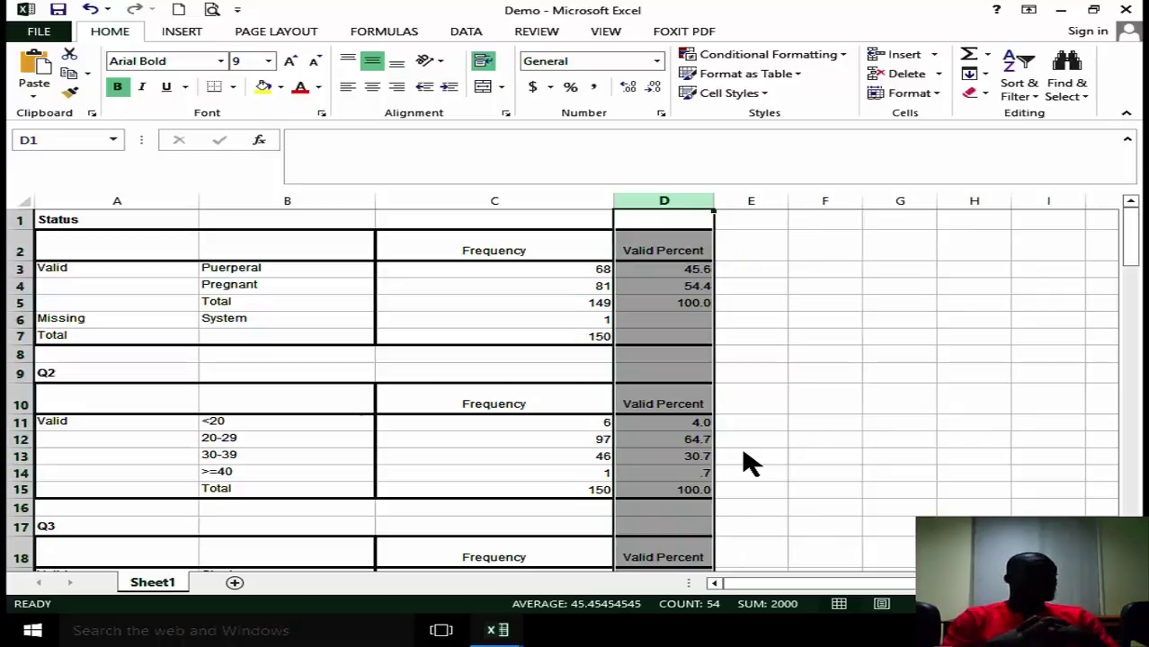
# - Delete the Missing row and the overall Total row below it, rows 6 and 7, from the Status table
pyautogui.click(18, 321)
pyautogui.moveTo(22, 322); pyautogui.dragTo(24, 337)
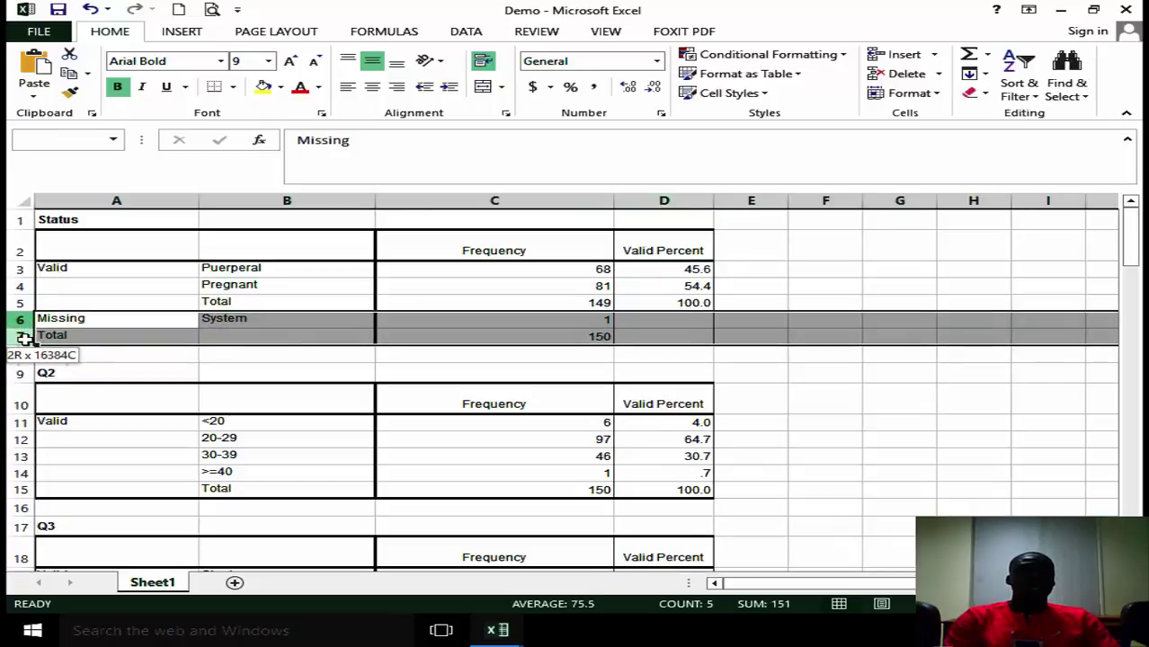
pyautogui.rightClick(25, 338)
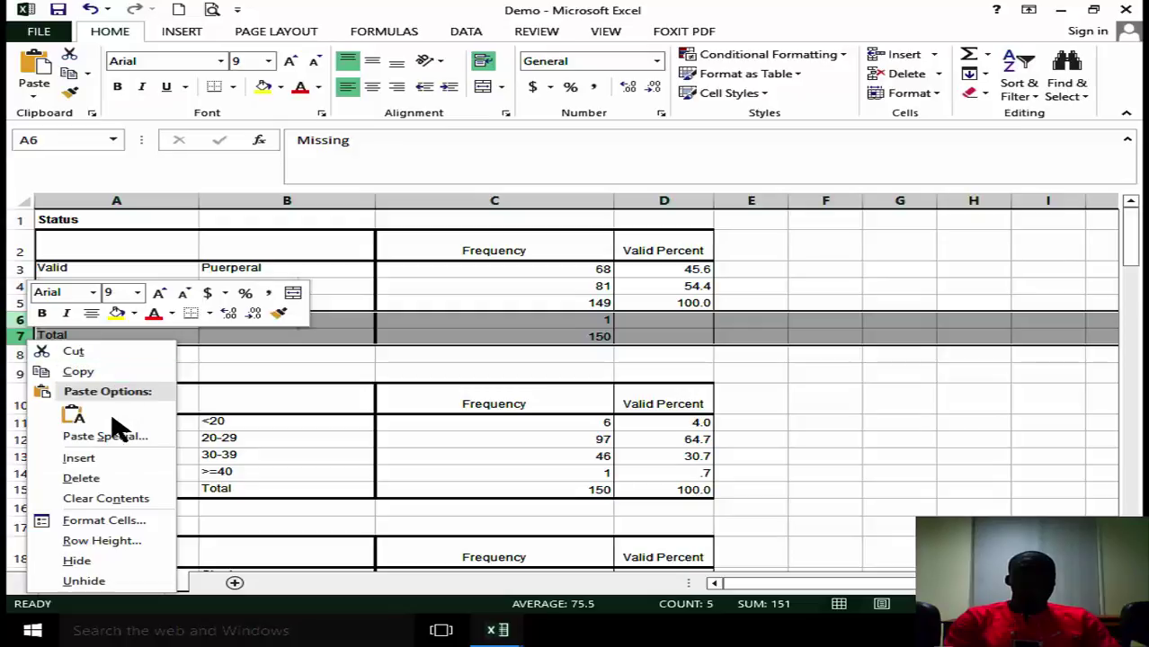
pyautogui.click(103, 479)
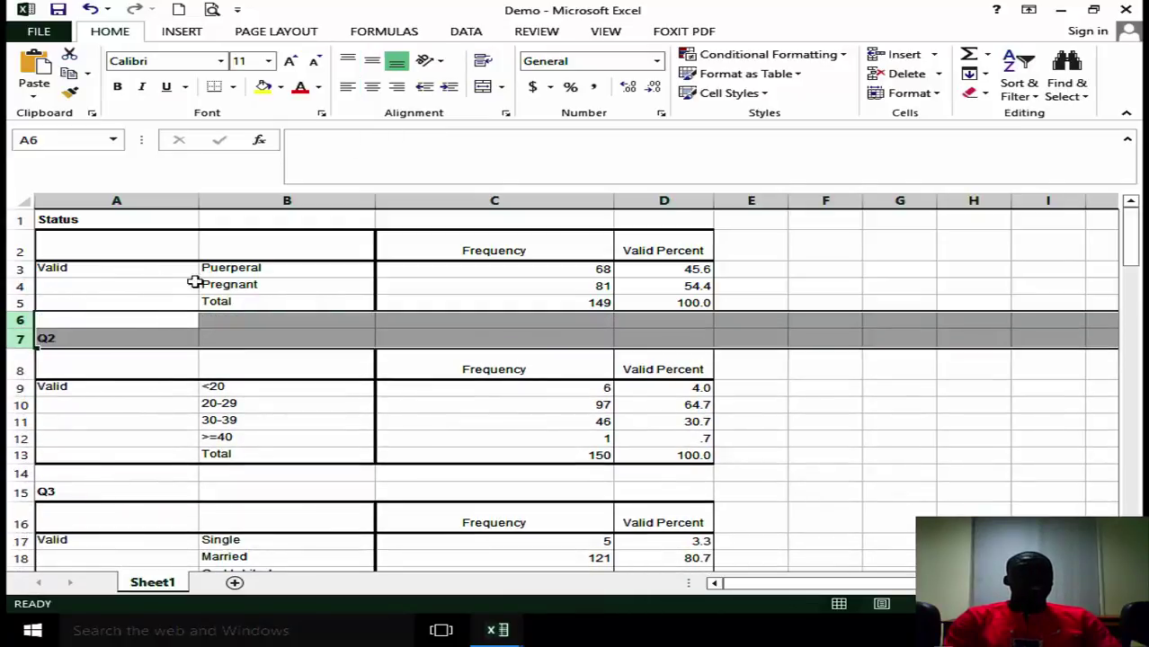
# - Move the Status title from cell A1 into the table's empty header cell B2
pyautogui.click(101, 225)
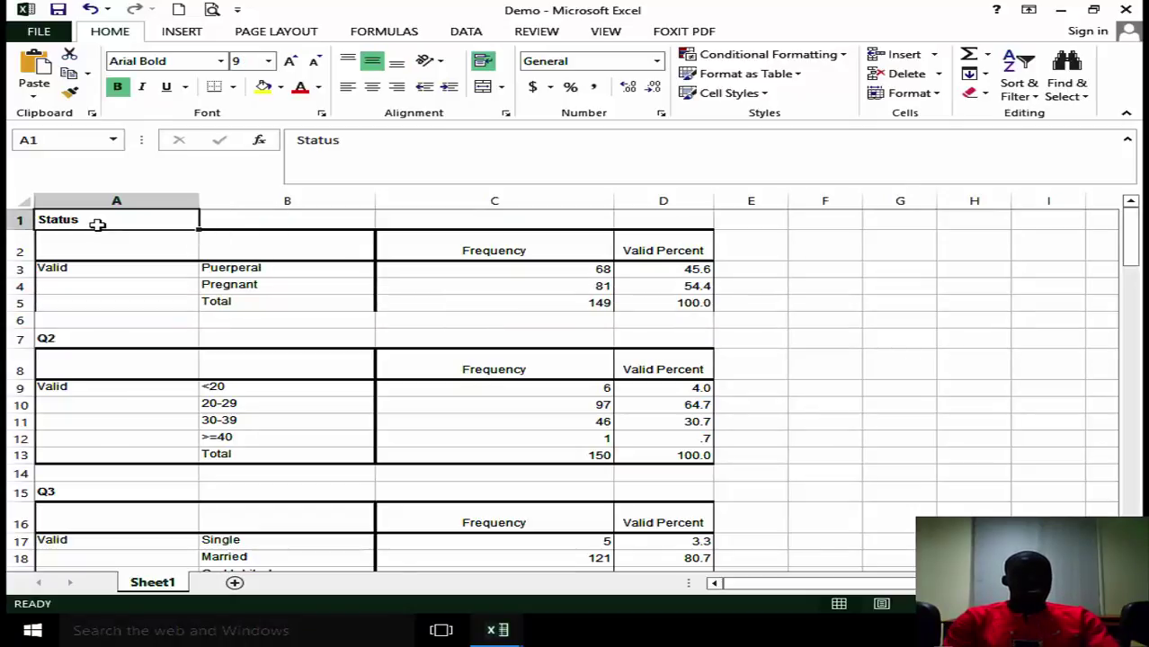
pyautogui.hotkey('ctrl', 'c')
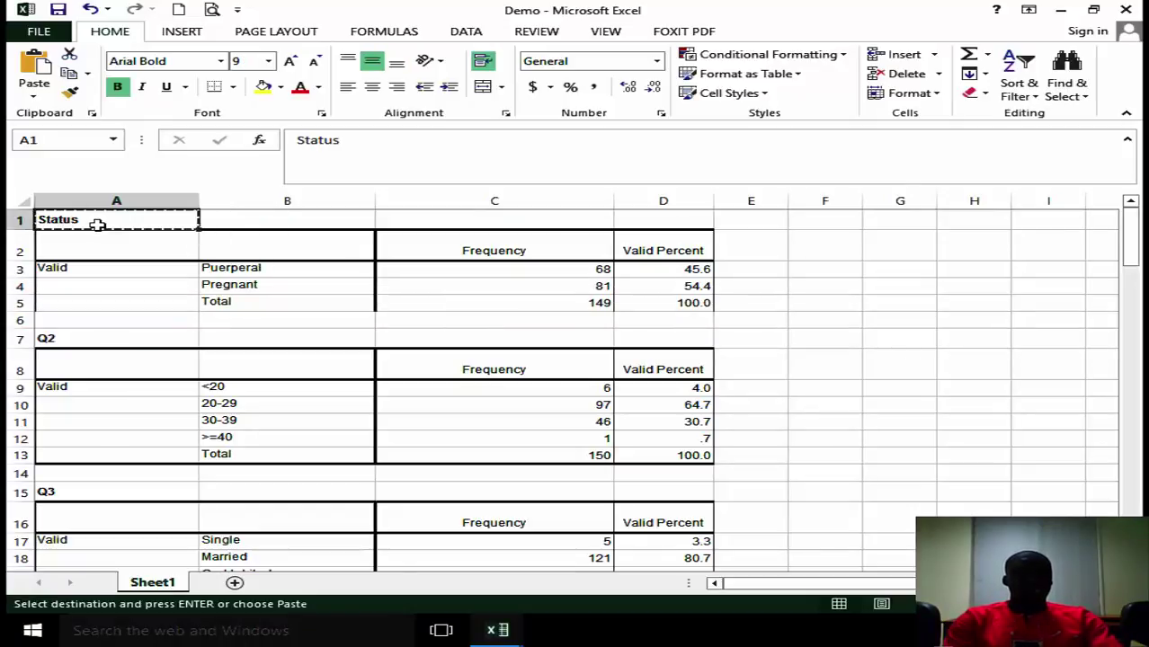
pyautogui.click(244, 245)
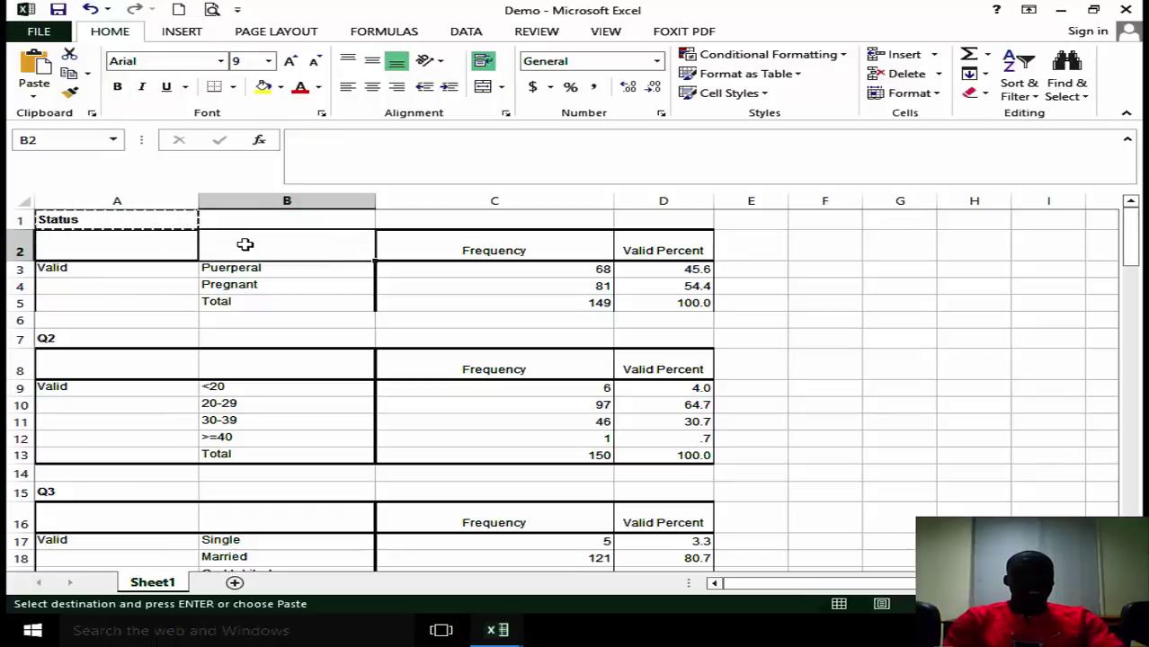
pyautogui.hotkey('ctrl', 'v')
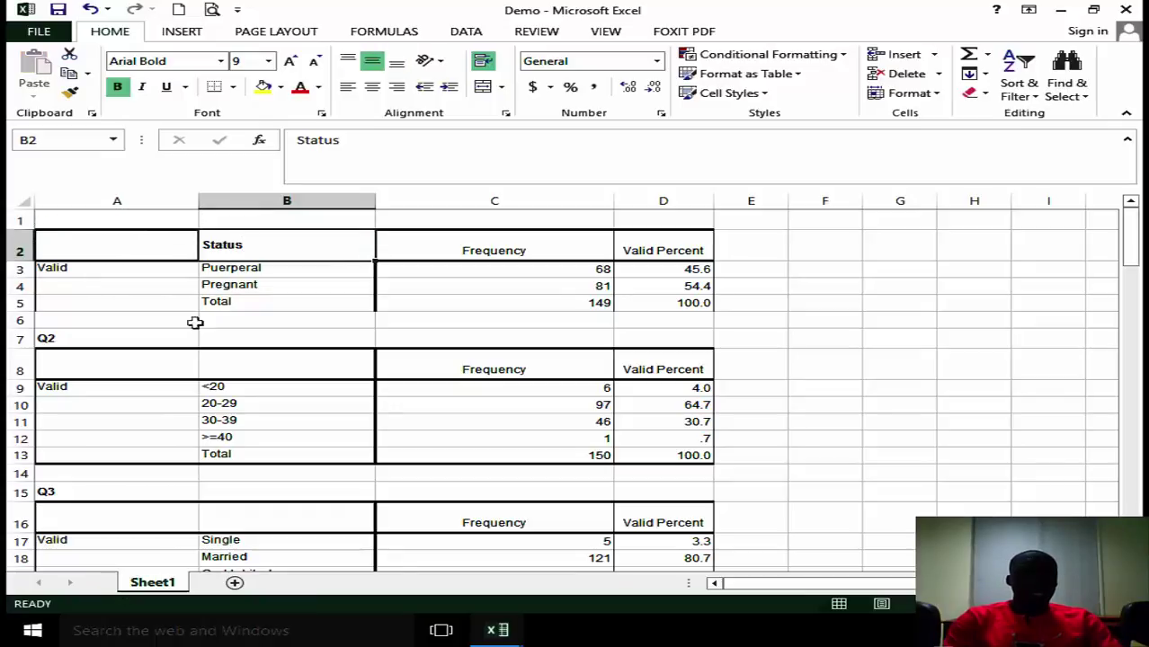
# - Move the Q2 title from A7 into header cell B8 and delete rows 6 and 7 above that table
pyautogui.click(57, 343)
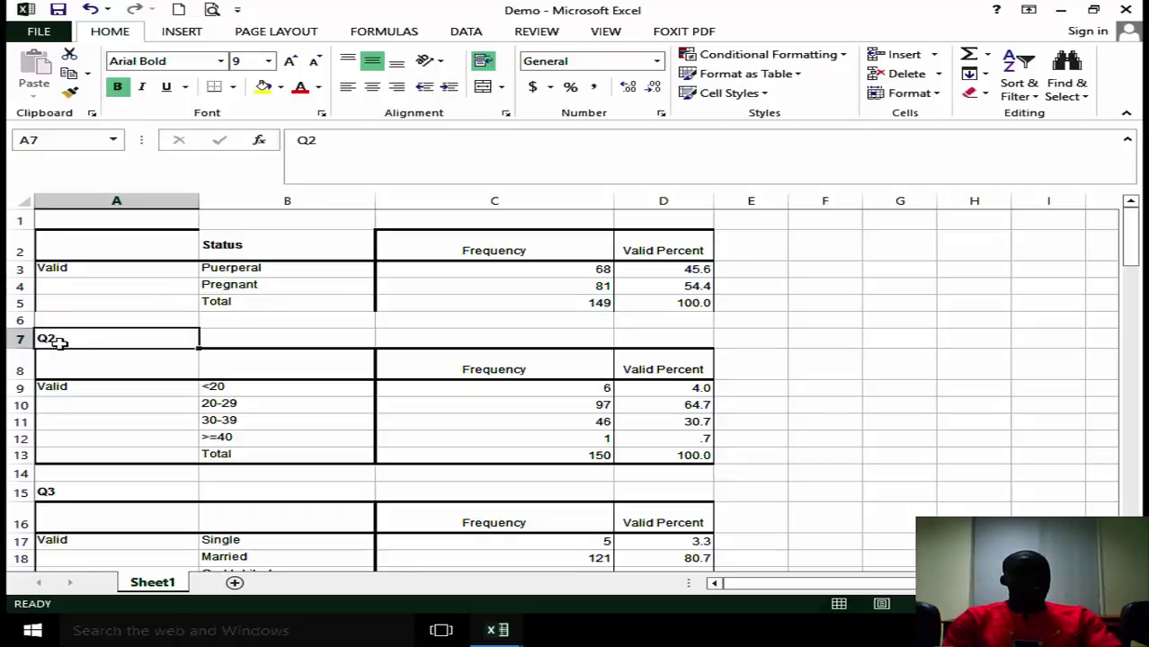
pyautogui.hotkey('ctrl', 'x')
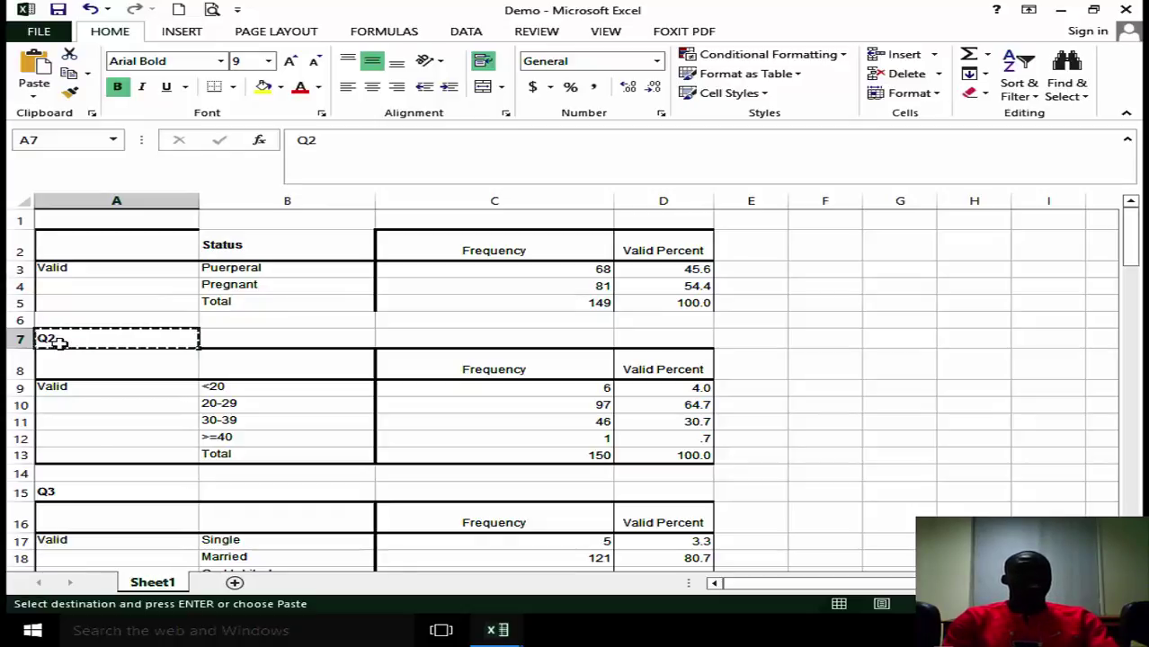
pyautogui.click(275, 360)
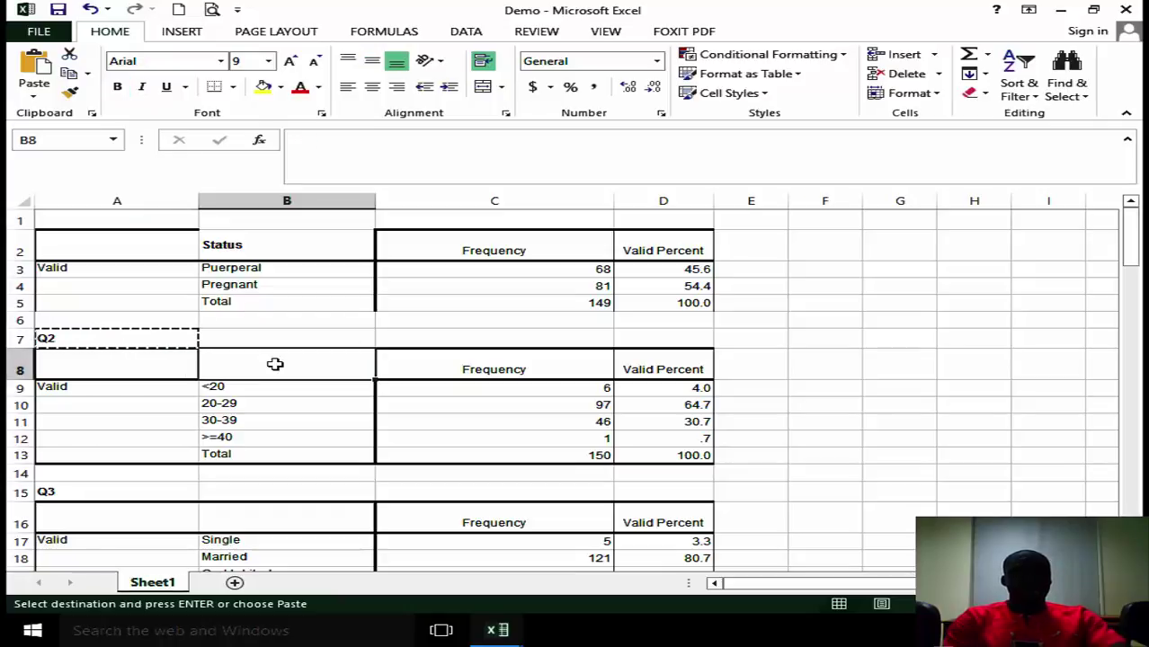
pyautogui.hotkey('ctrl', 'v')
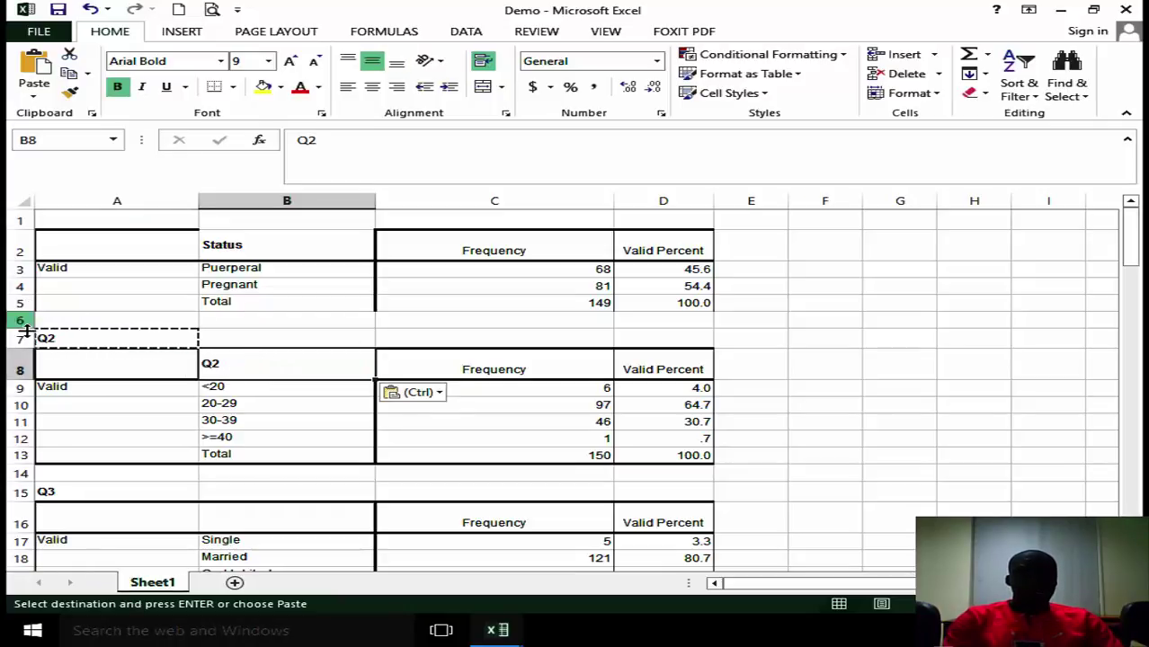
pyautogui.moveTo(19, 338); pyautogui.dragTo(23, 312)
pyautogui.rightClick(79, 339)
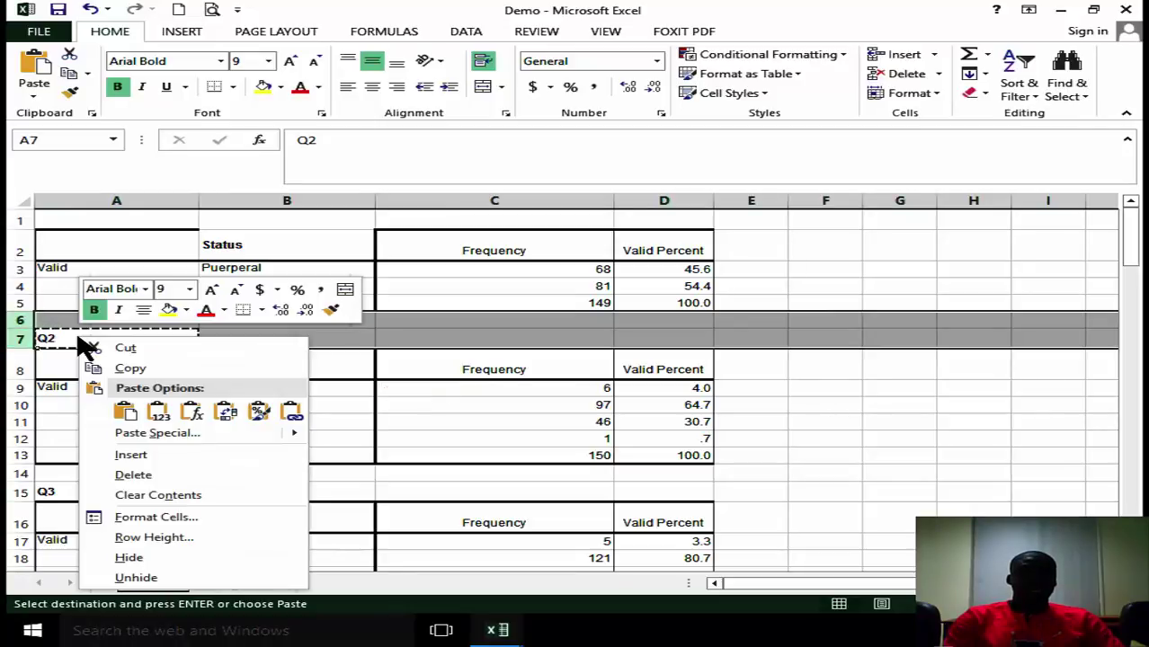
pyautogui.click(170, 477)
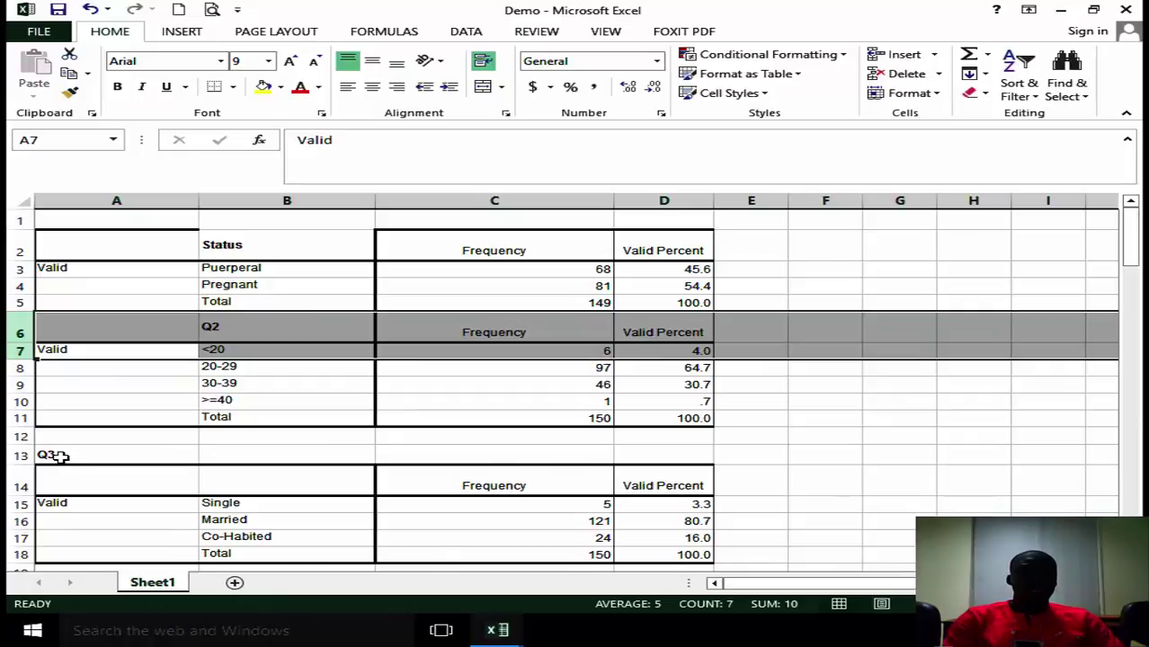
# - Move the Q3 title from A13 into header cell B14 and delete rows 11 to 13, including the Q2 Total row
pyautogui.click(56, 457)
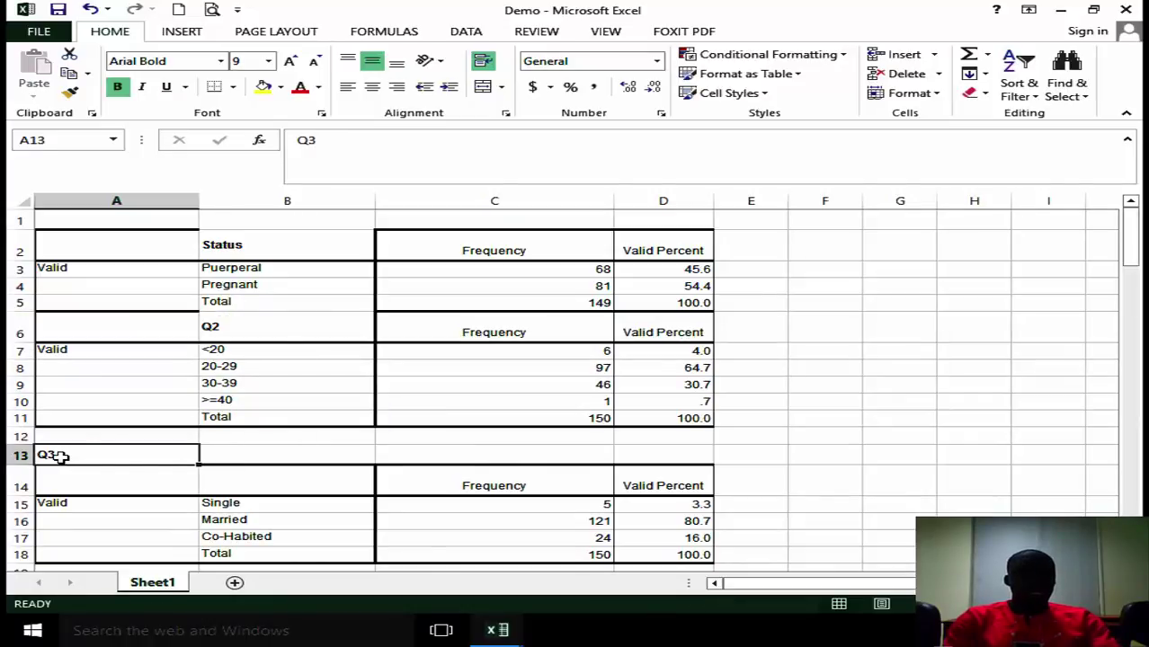
pyautogui.hotkey('ctrl', 'c')
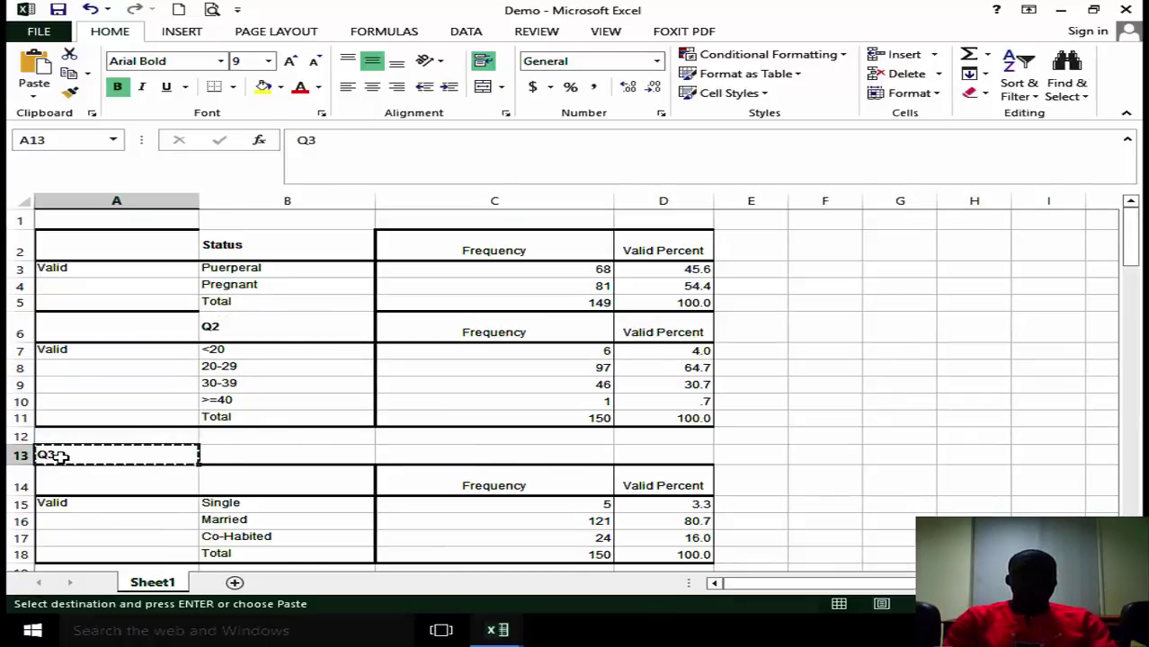
pyautogui.click(331, 486)
pyautogui.press('Return')
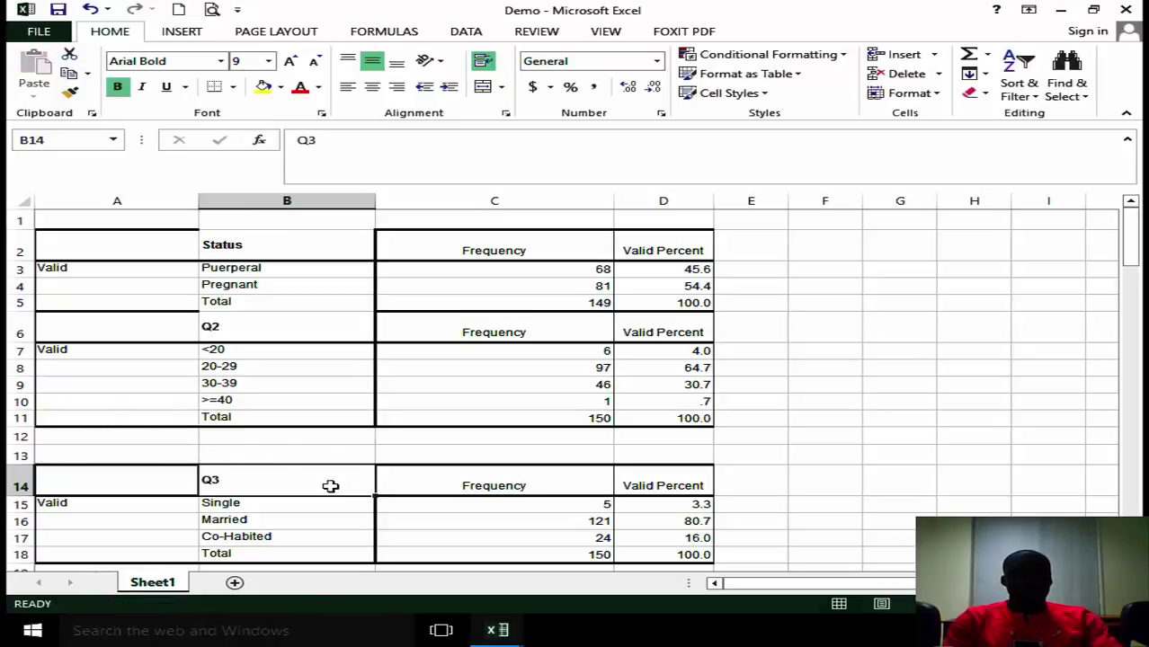
pyautogui.click(11, 455)
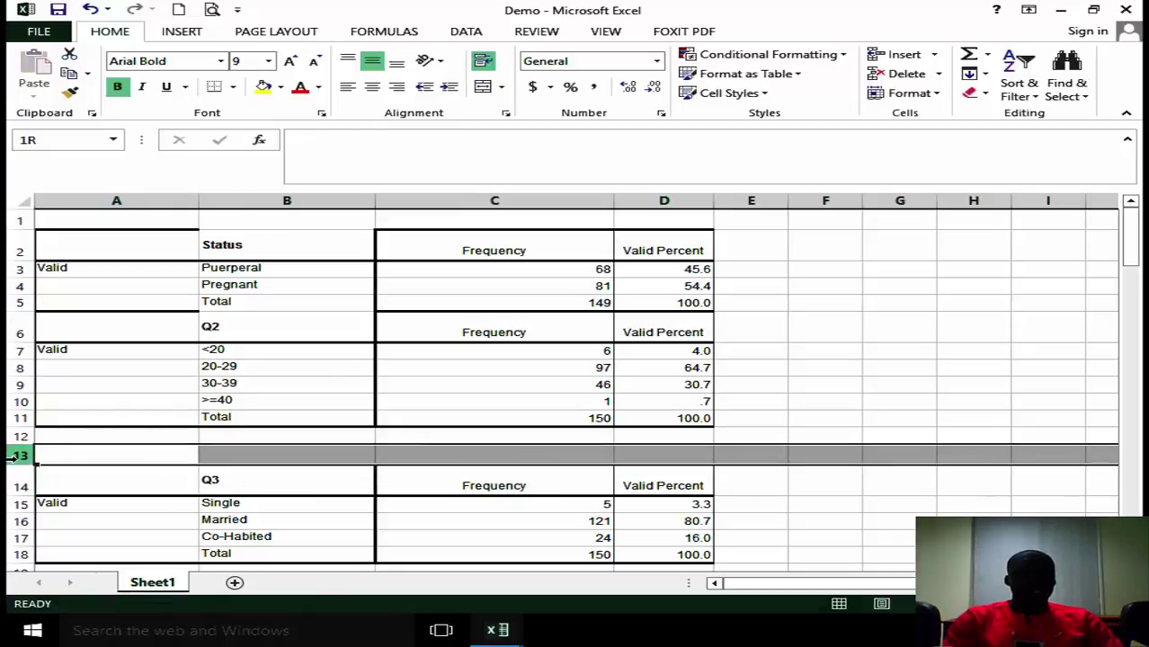
pyautogui.moveTo(18, 458); pyautogui.dragTo(18, 420)
pyautogui.rightClick(100, 435)
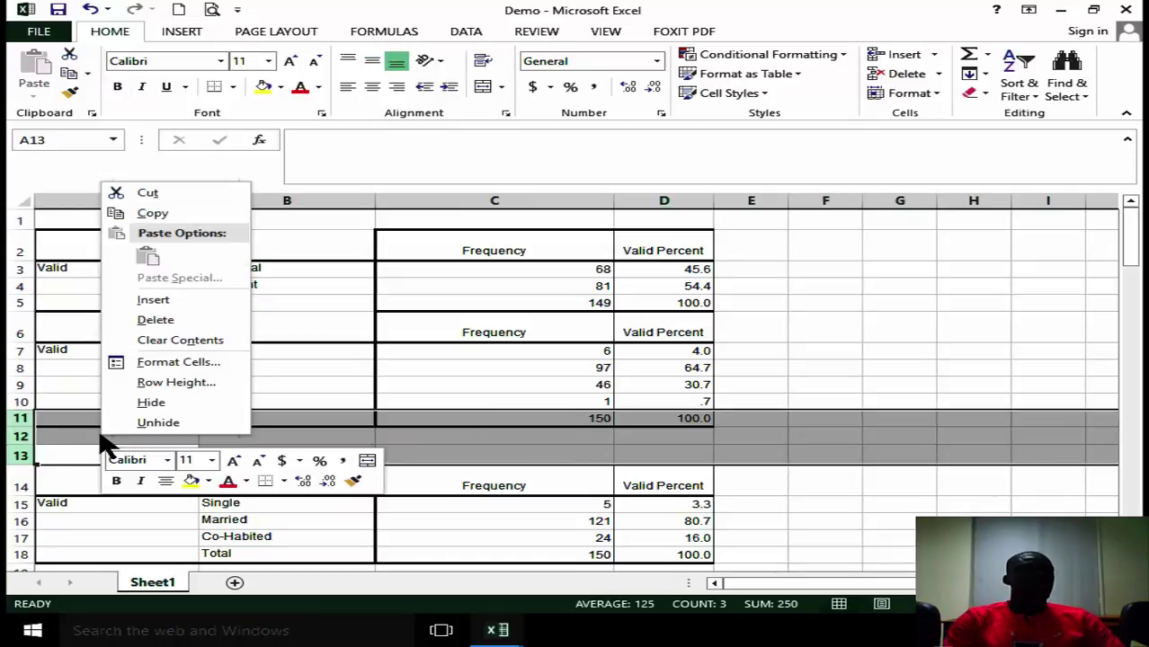
pyautogui.click(186, 321)
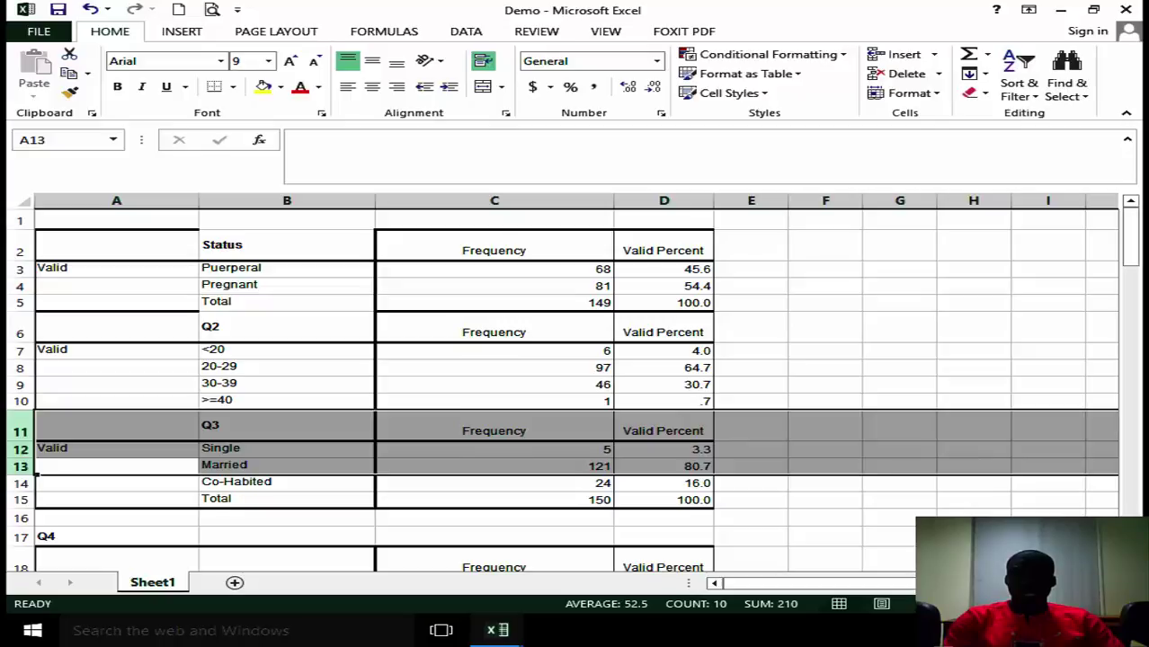
# - Move the Q4 title from A17 into header cell B18 and delete rows 15 to 17, including the Q3 Total row
pyautogui.scroll(-3, 384, 374)
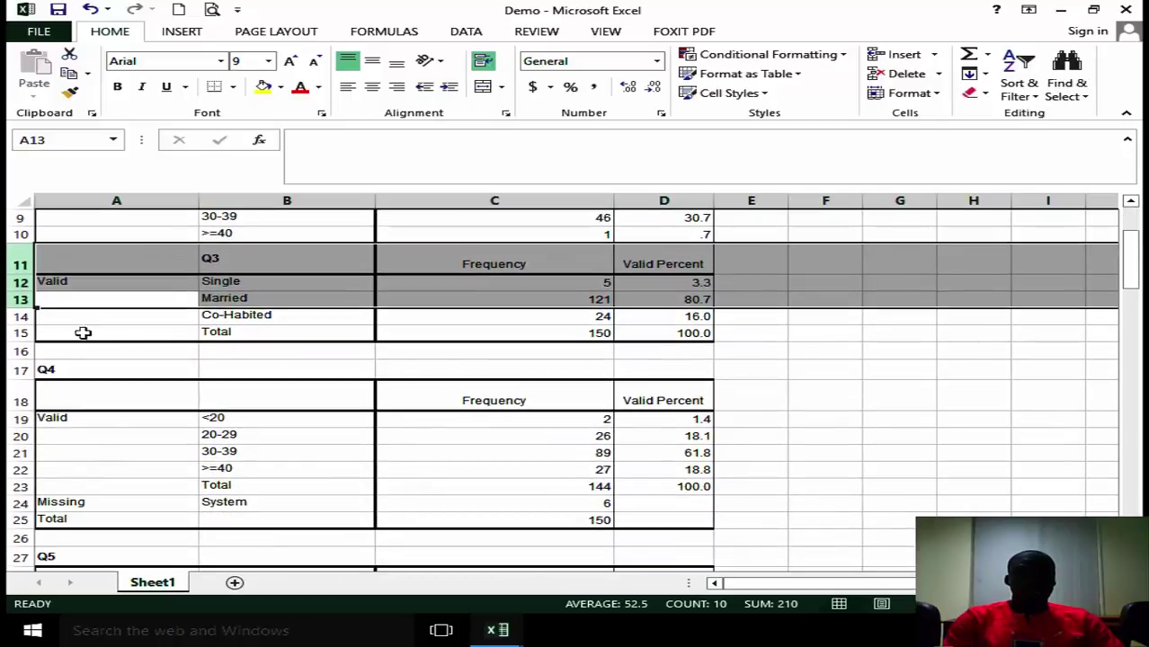
pyautogui.click(65, 374)
pyautogui.hotkey('ctrl', 'c')
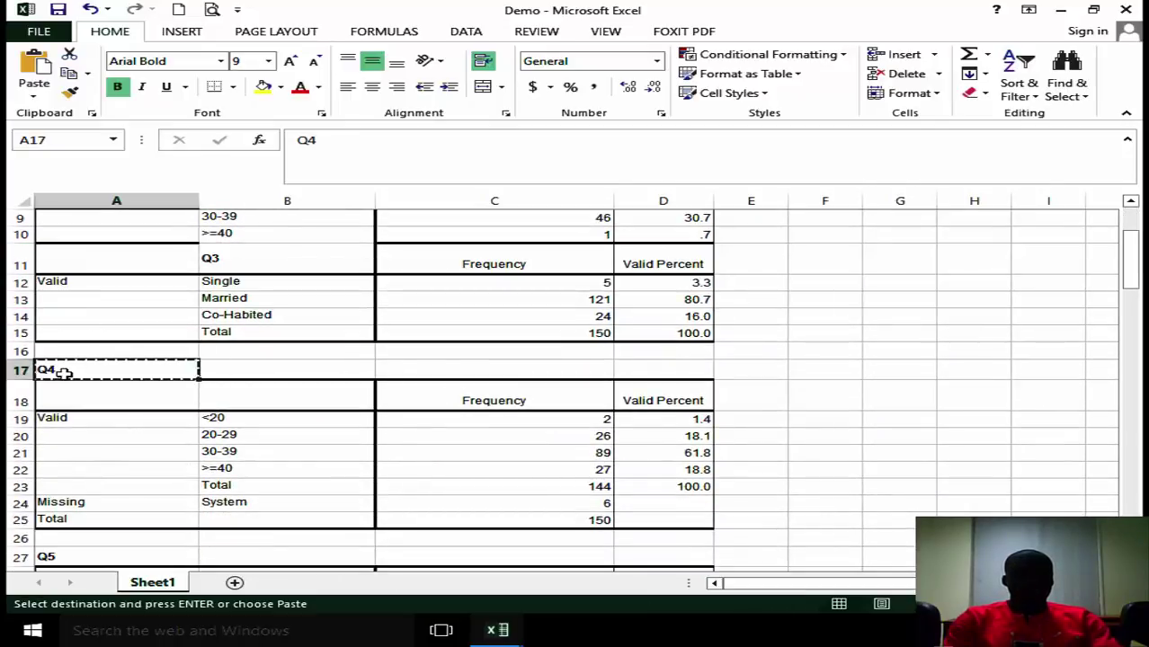
pyautogui.click(263, 401)
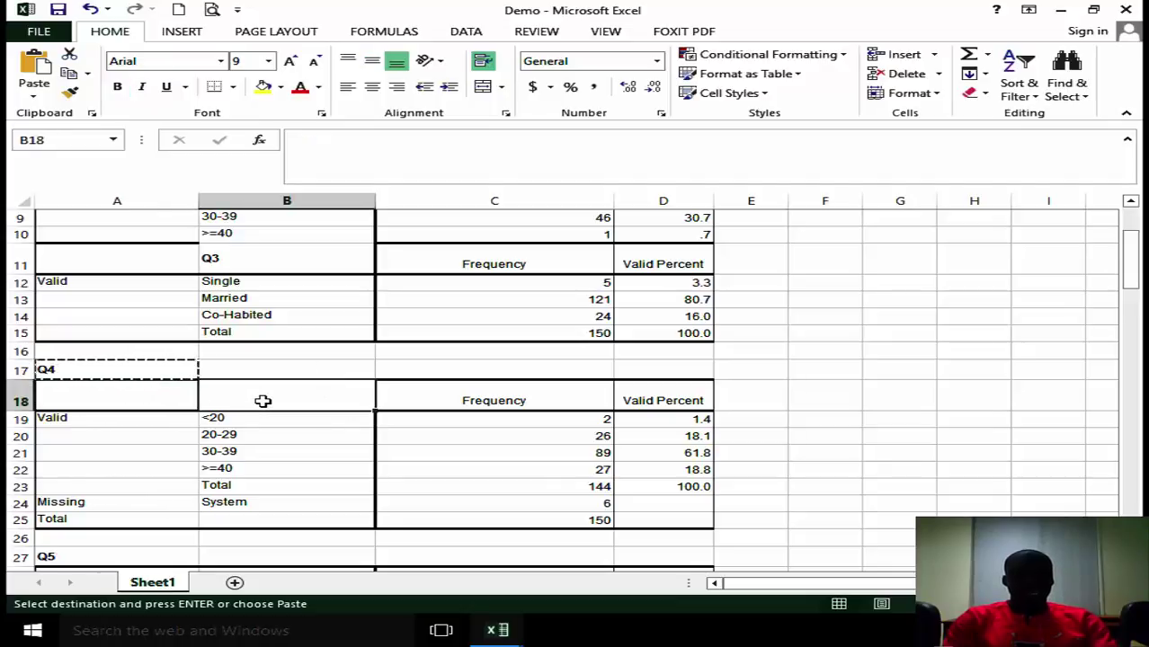
pyautogui.hotkey('ctrl', 'v')
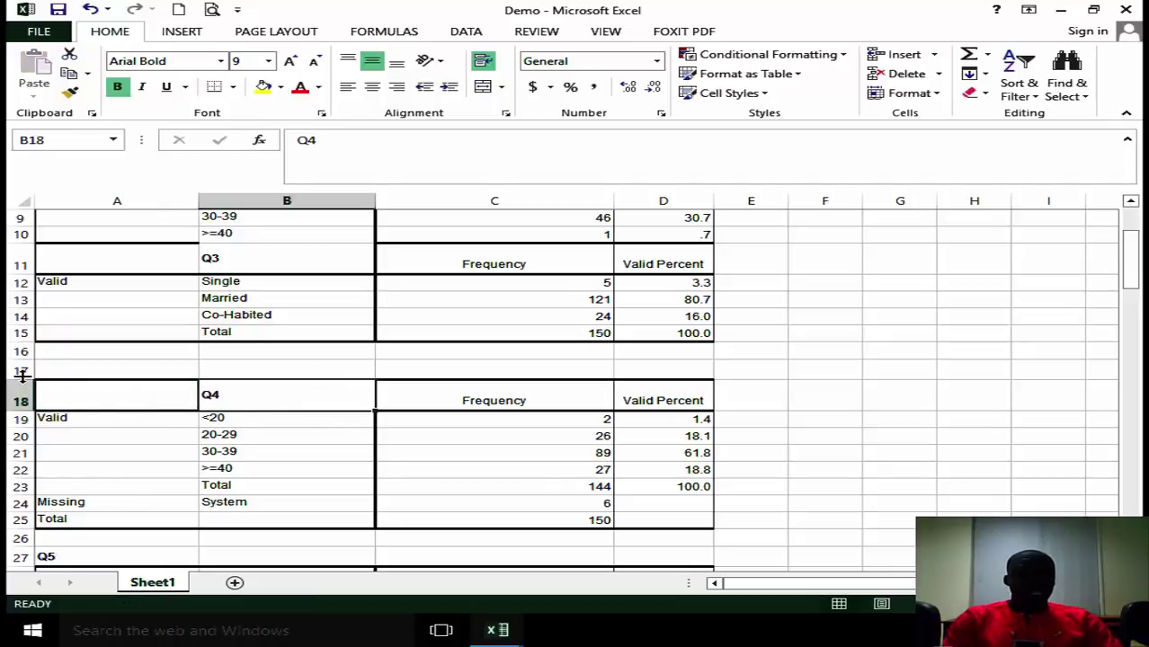
pyautogui.moveTo(14, 370); pyautogui.dragTo(18, 331)
pyautogui.rightClick(69, 359)
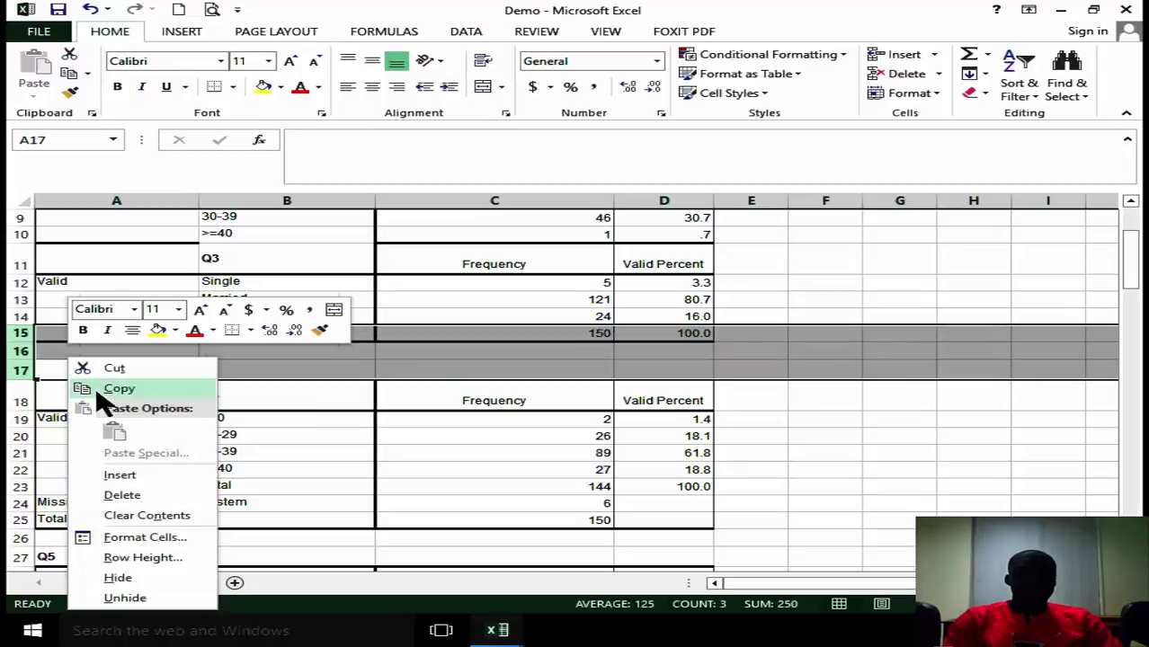
pyautogui.click(122, 496)
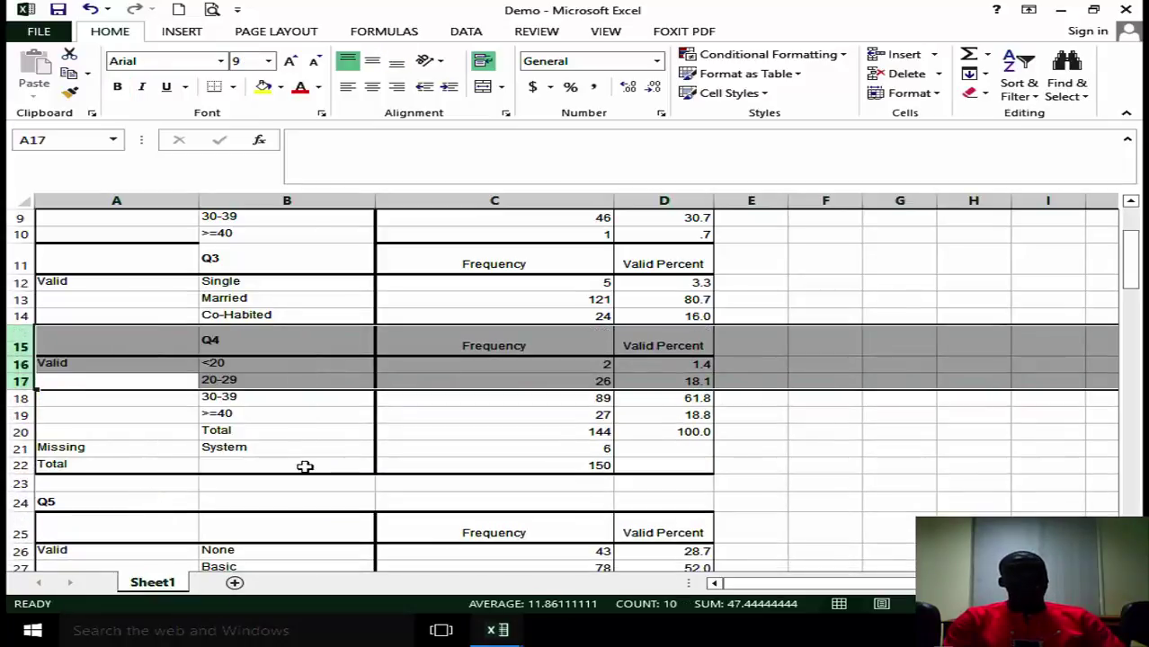
# - Copy the Q5 title from A24 into header cell B25 and delete rows 20 to 24, including the Q4 Total and Missing rows
pyautogui.click(48, 502)
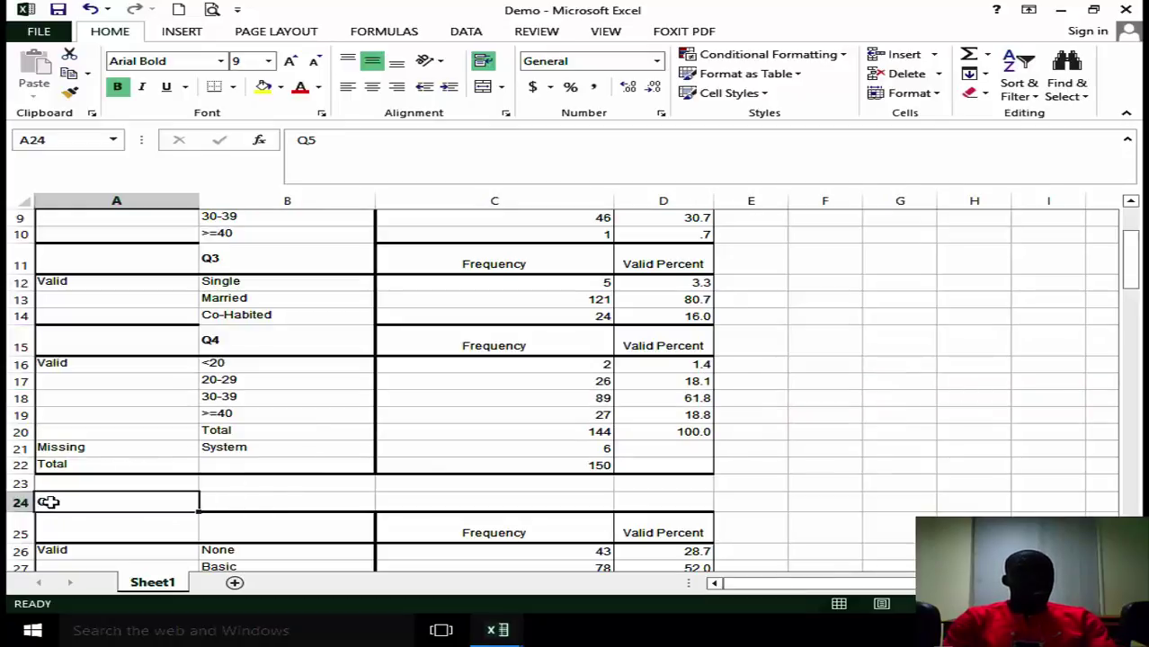
pyautogui.hotkey('ctrl', 'x')
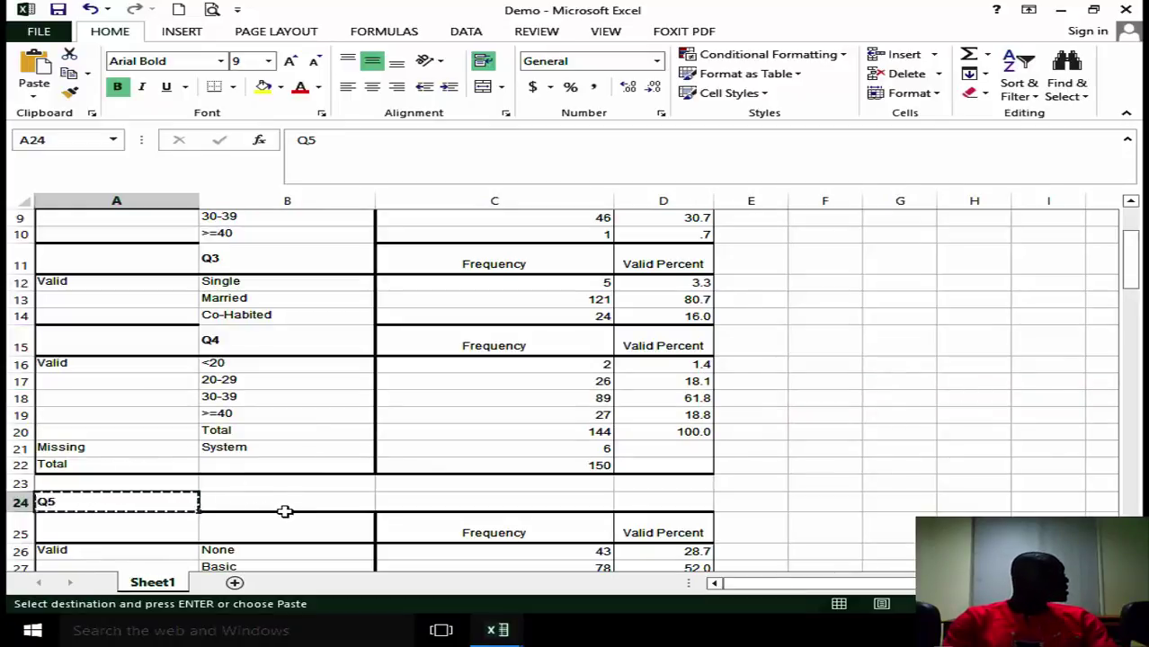
pyautogui.click(307, 535)
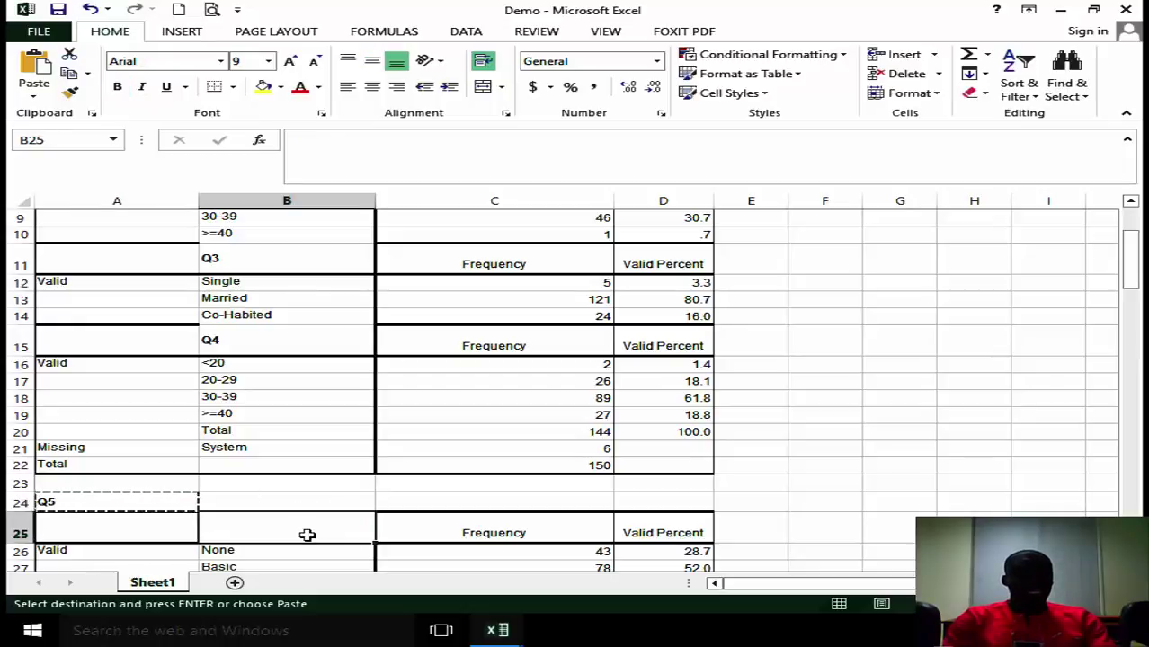
pyautogui.hotkey('ctrl', 'v')
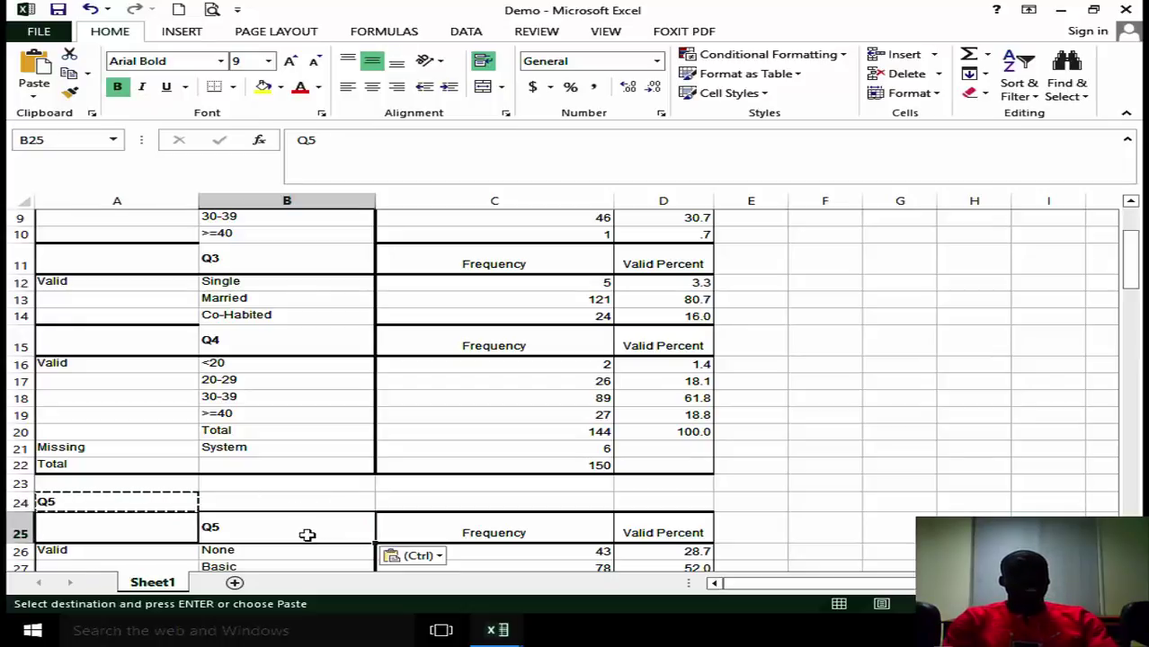
pyautogui.click(18, 503)
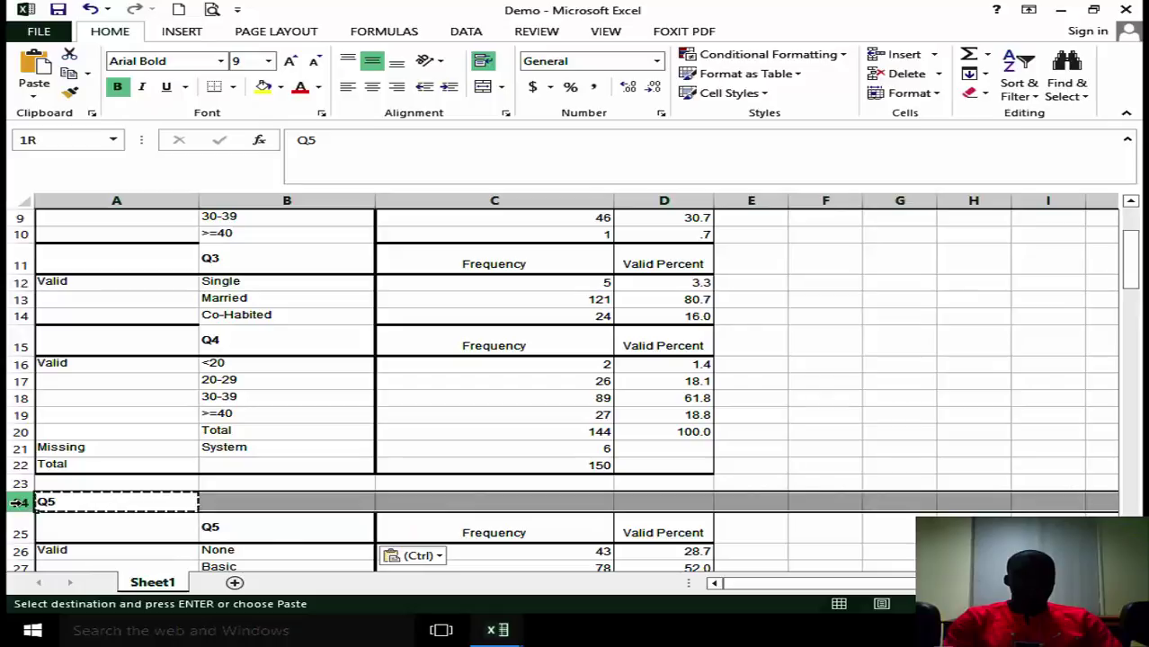
pyautogui.moveTo(18, 503); pyautogui.dragTo(21, 431)
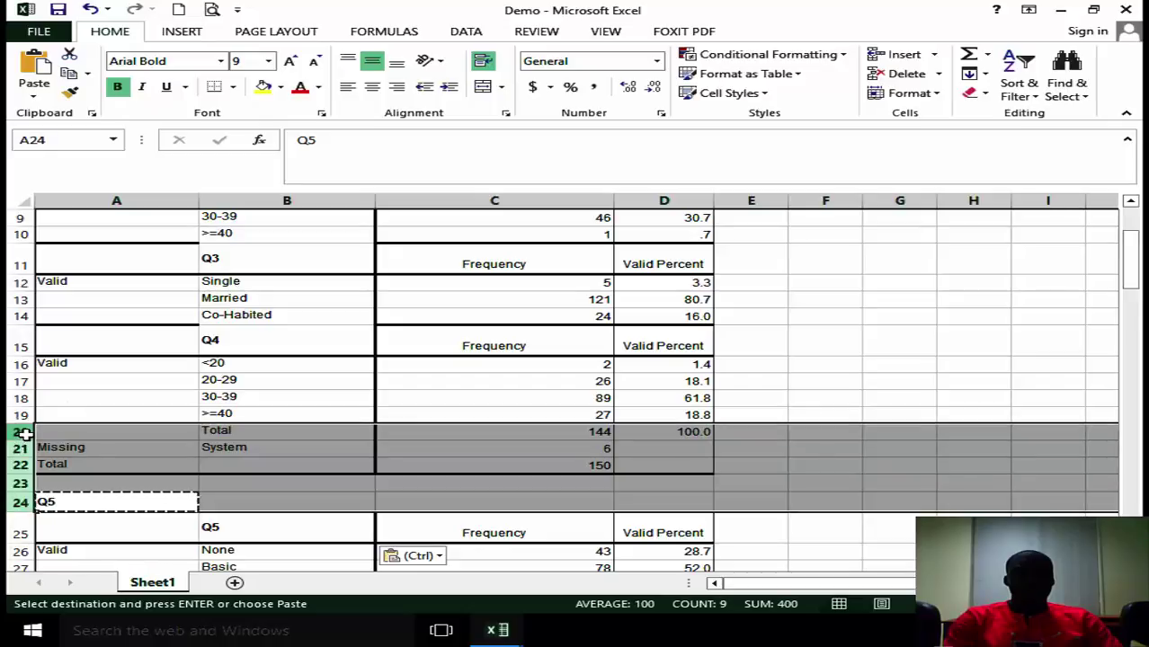
pyautogui.rightClick(165, 486)
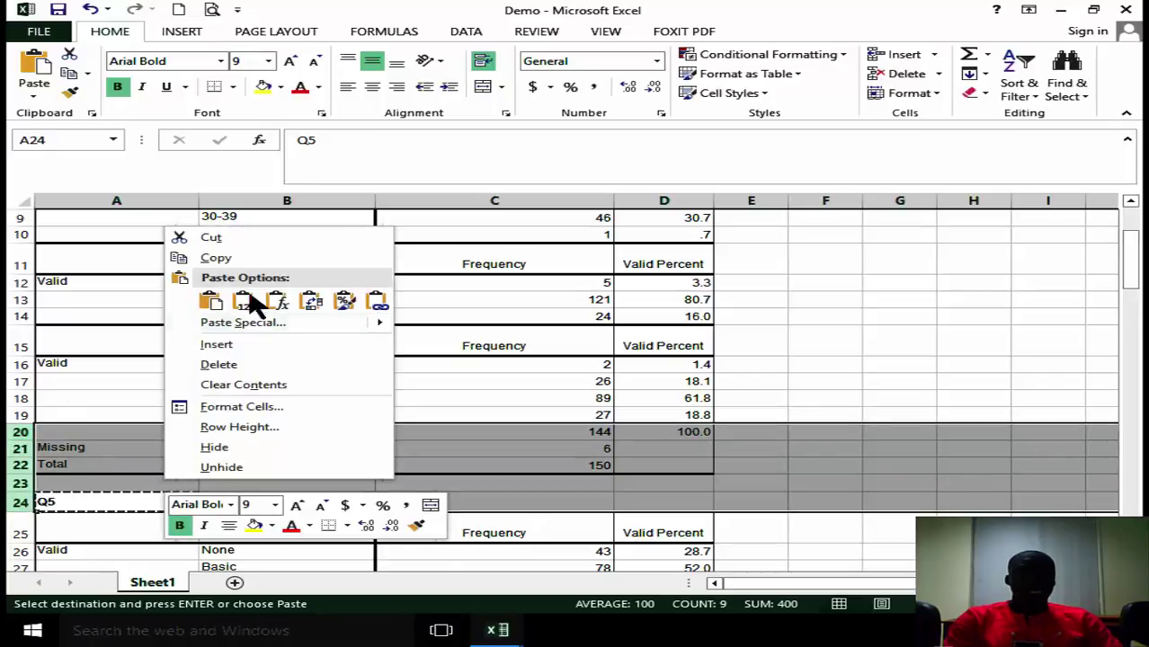
pyautogui.click(261, 367)
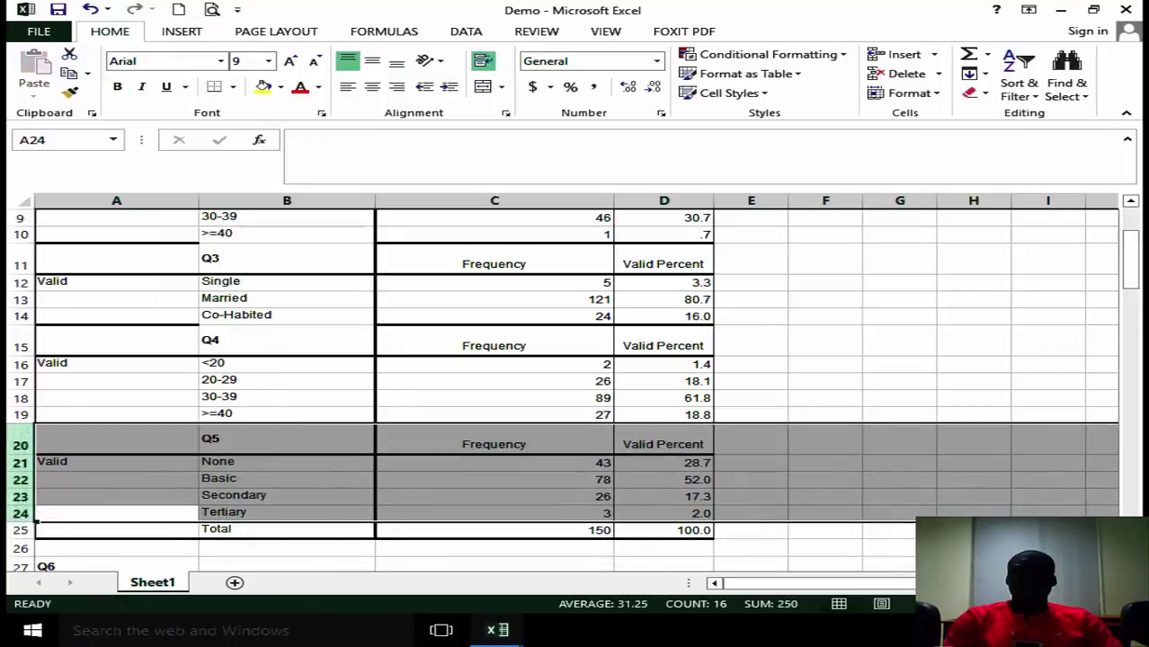
# - Move the Q6 title from A27 into header cell B28 and delete rows 25 to 27, including the Q5 Total row
pyautogui.moveTo(1138, 264); pyautogui.dragTo(1133, 277)
pyautogui.click(69, 366)
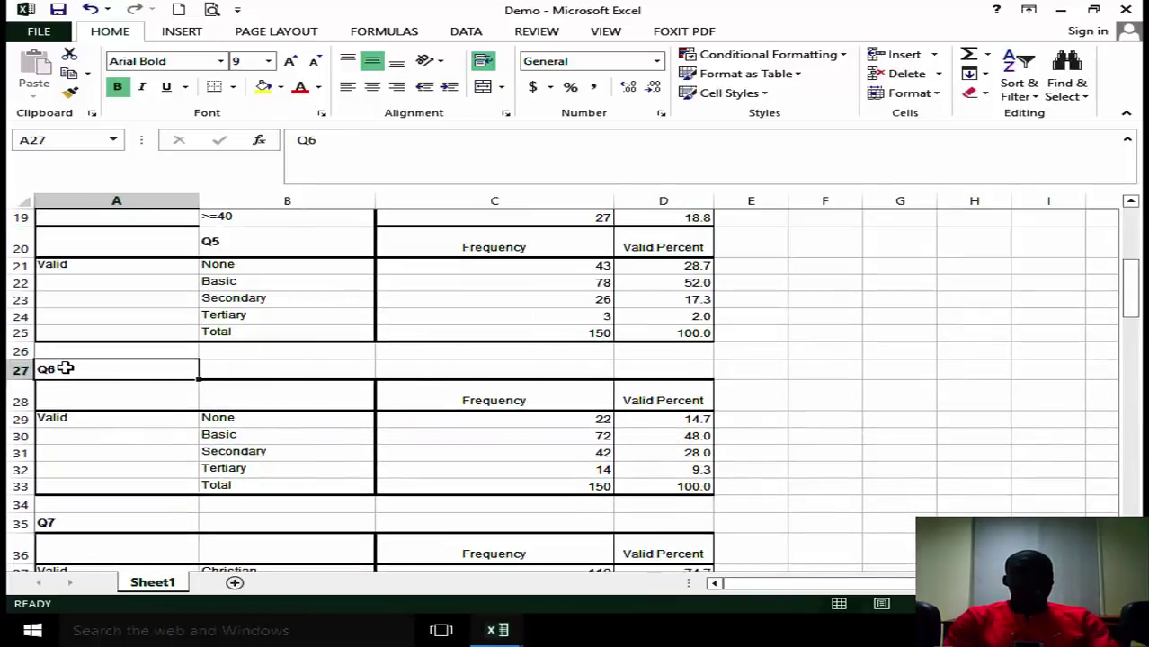
pyautogui.hotkey('ctrl', 'c')
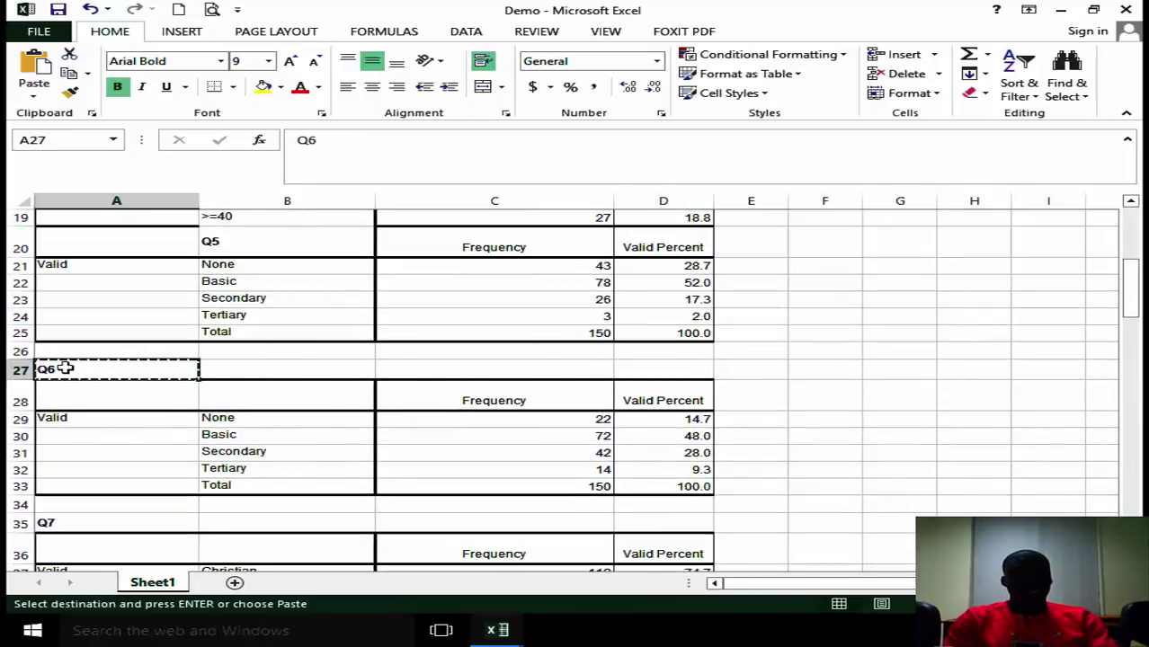
pyautogui.click(333, 397)
pyautogui.hotkey('ctrl', 'v')
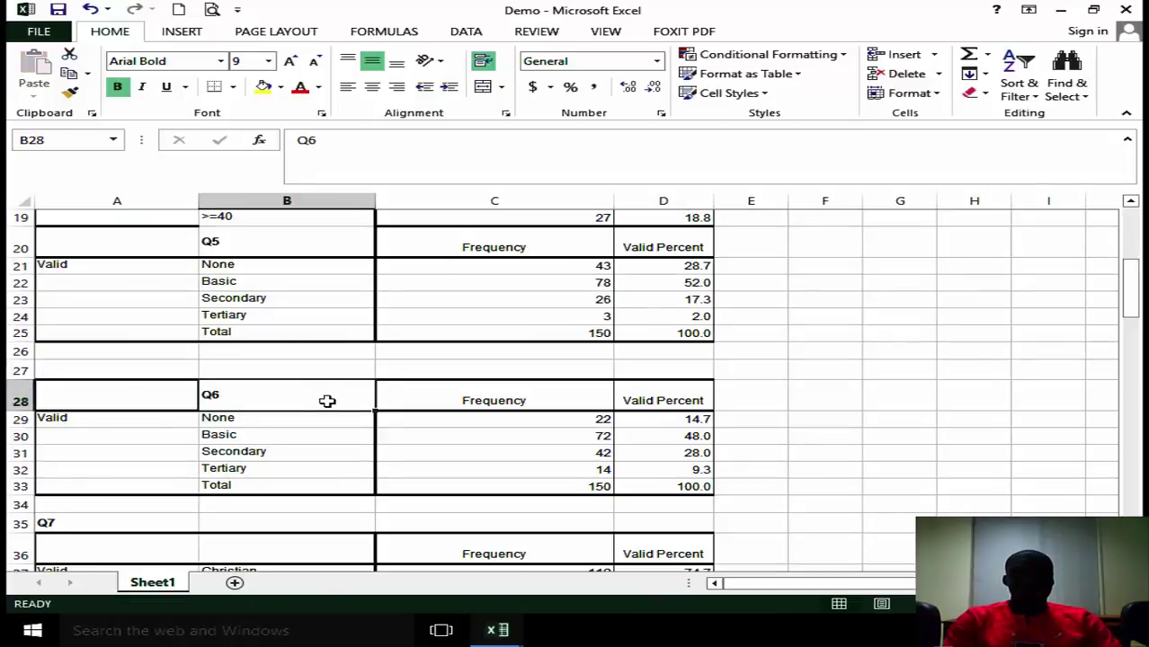
pyautogui.moveTo(20, 371); pyautogui.dragTo(20, 333)
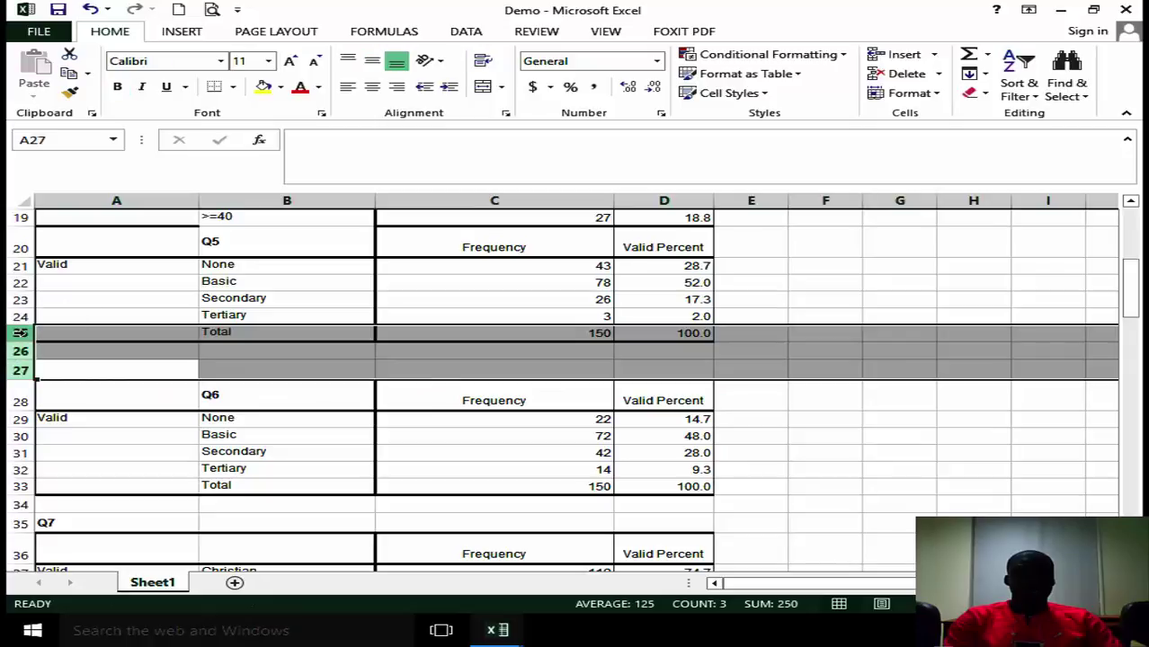
pyautogui.rightClick(95, 368)
pyautogui.click(167, 248)
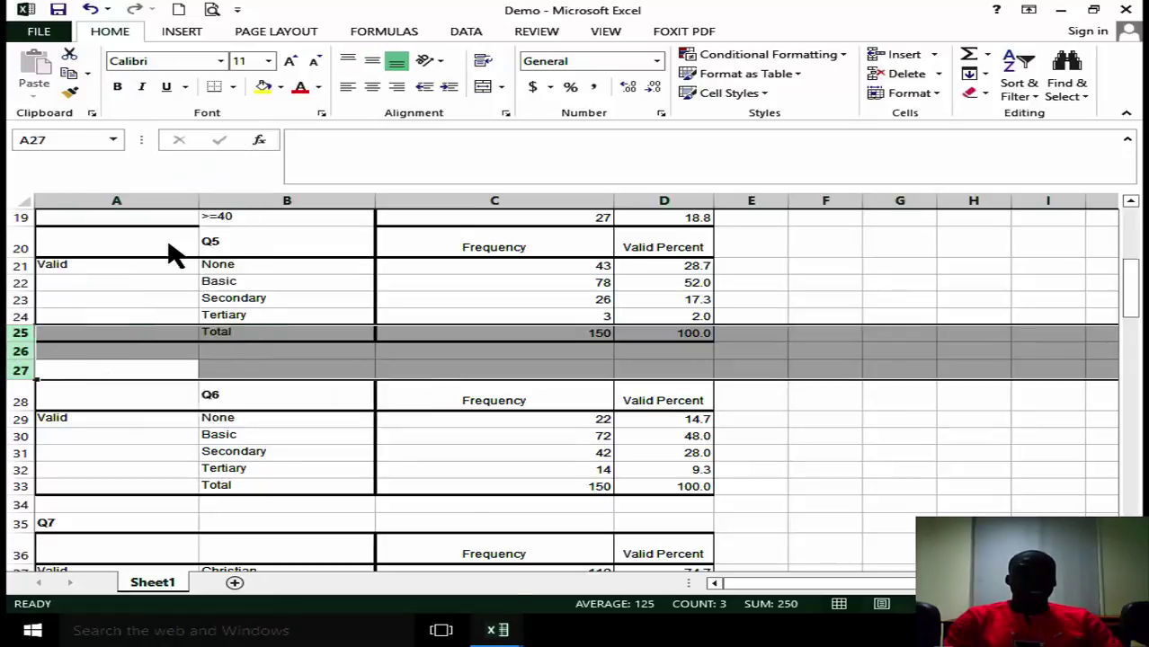
# - Move the Q7 title from A32 into header cell B33 and delete rows 30 to 32, including the Q6 Total row
pyautogui.click(45, 465)
pyautogui.hotkey('ctrl', 'c')
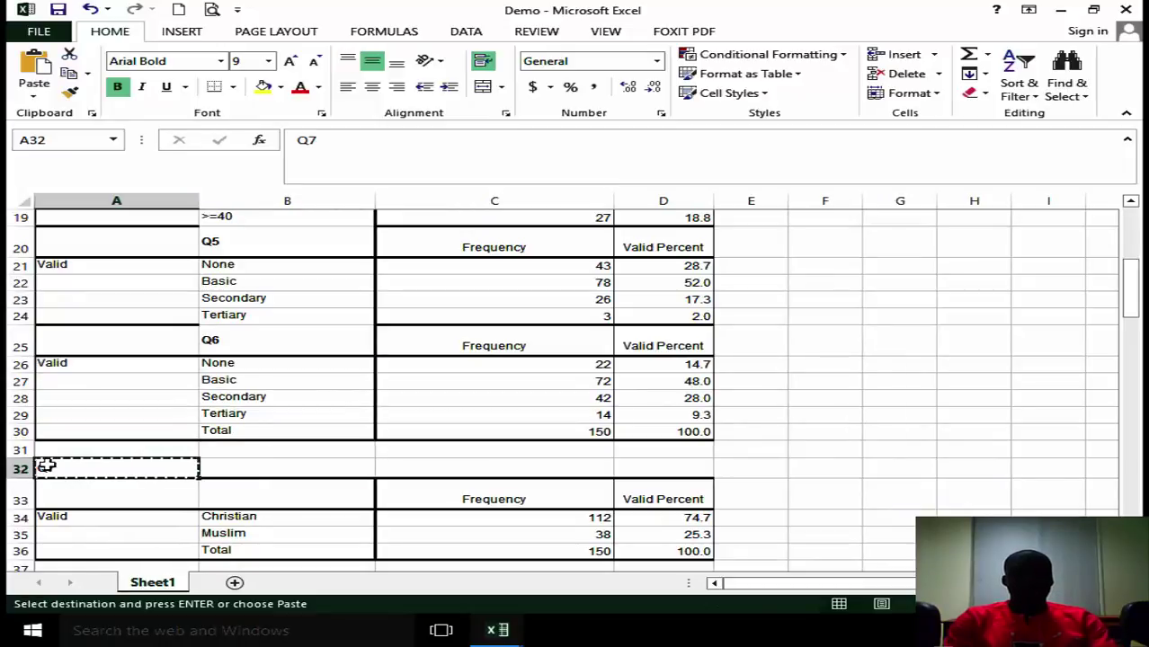
pyautogui.click(257, 496)
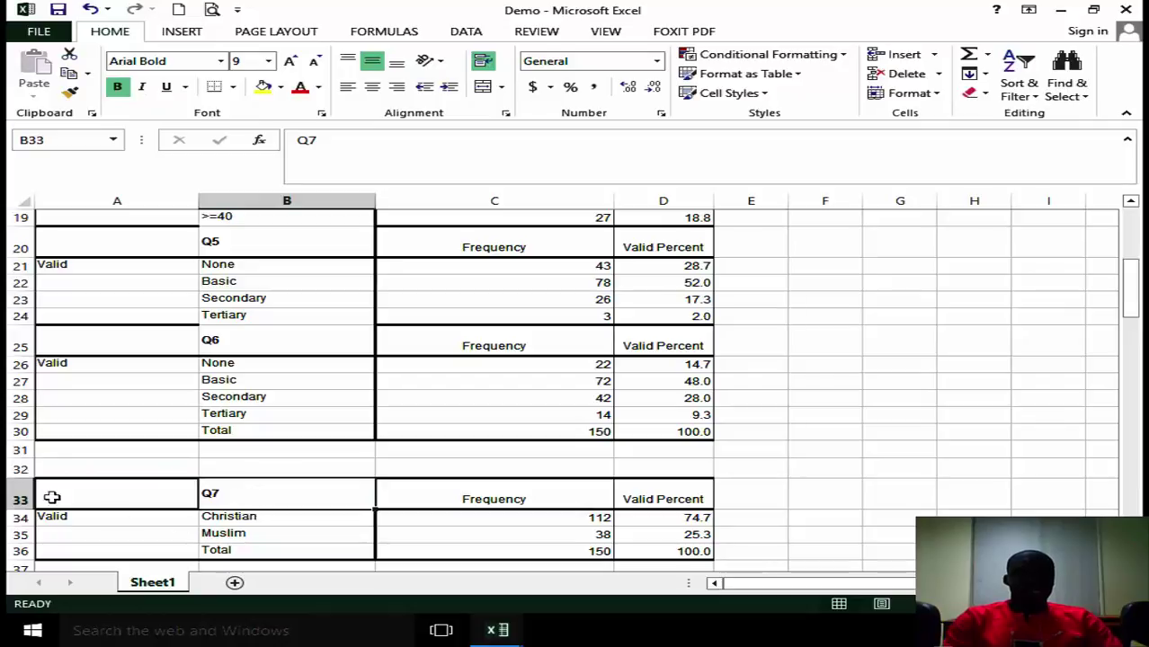
pyautogui.click(11, 468)
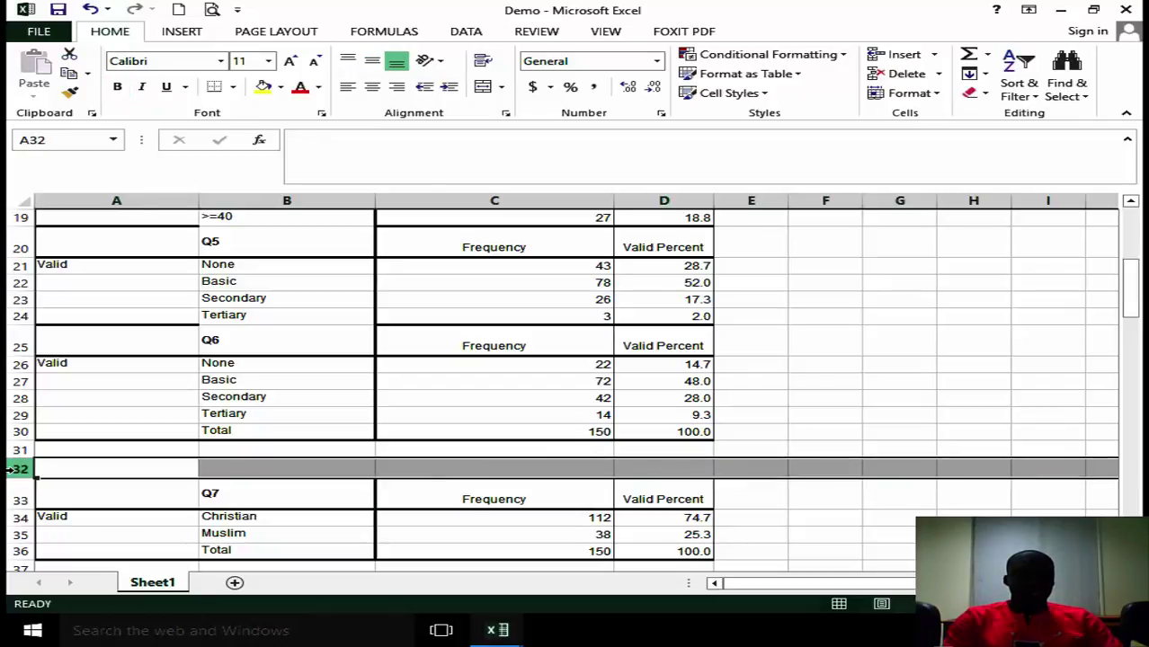
pyautogui.moveTo(16, 467); pyautogui.dragTo(14, 431)
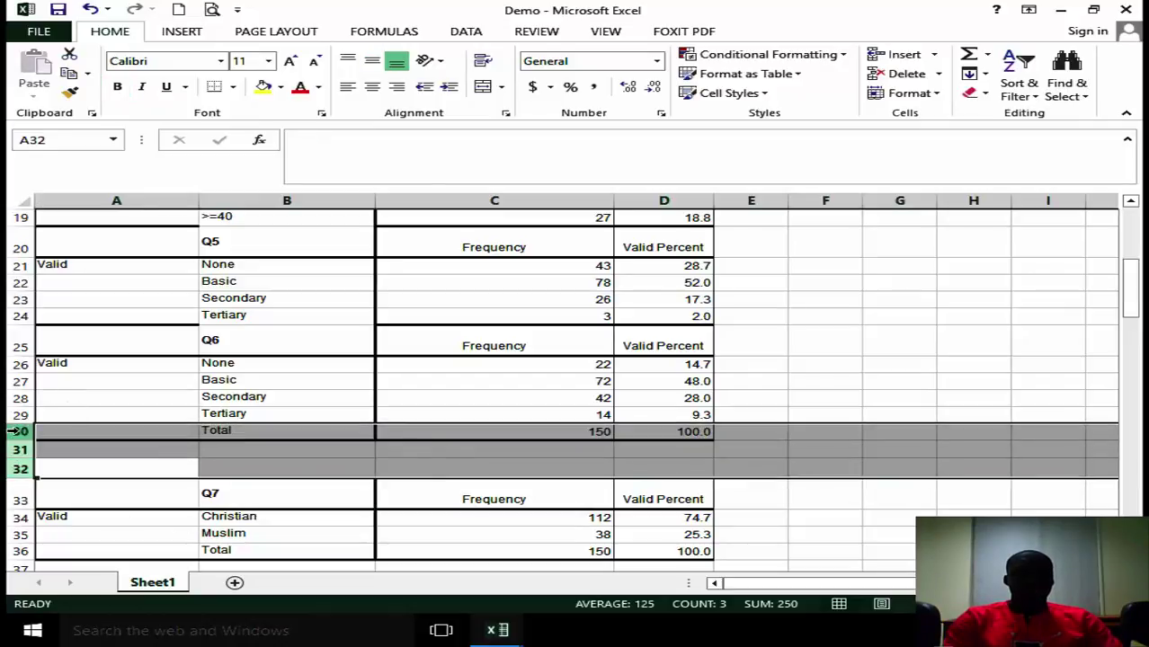
pyautogui.rightClick(87, 444)
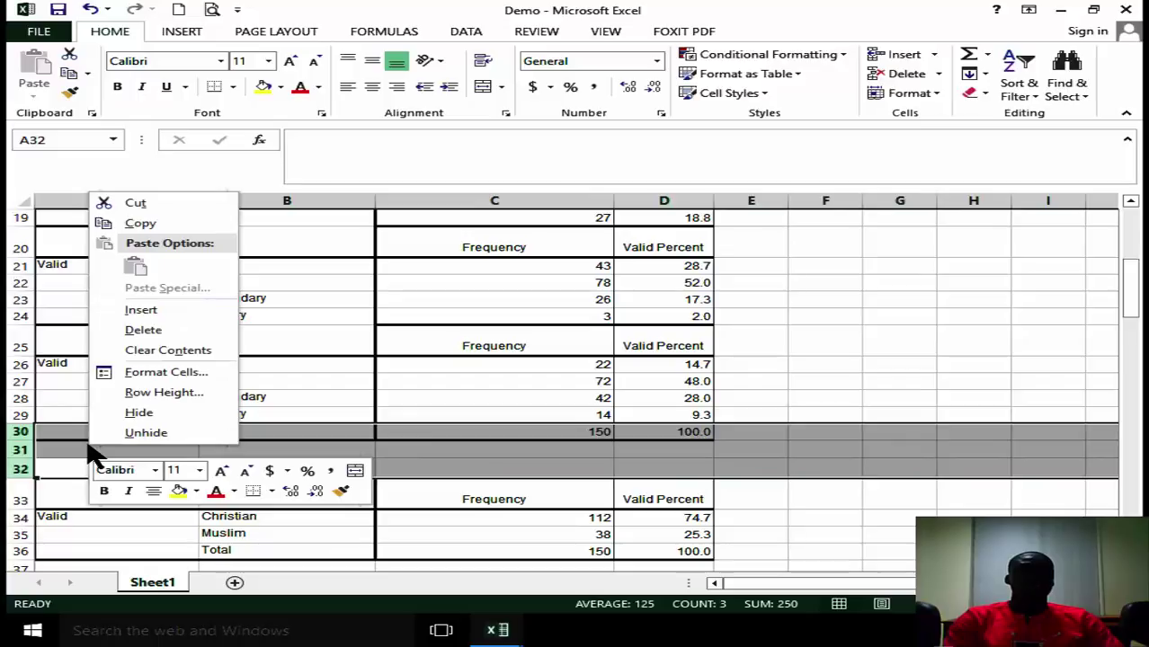
pyautogui.click(151, 337)
# - Copy the Q8 title from A35 into header cell B36 and delete rows 33 to 35, including the Q7 Total row
pyautogui.moveTo(1131, 287); pyautogui.dragTo(1131, 291)
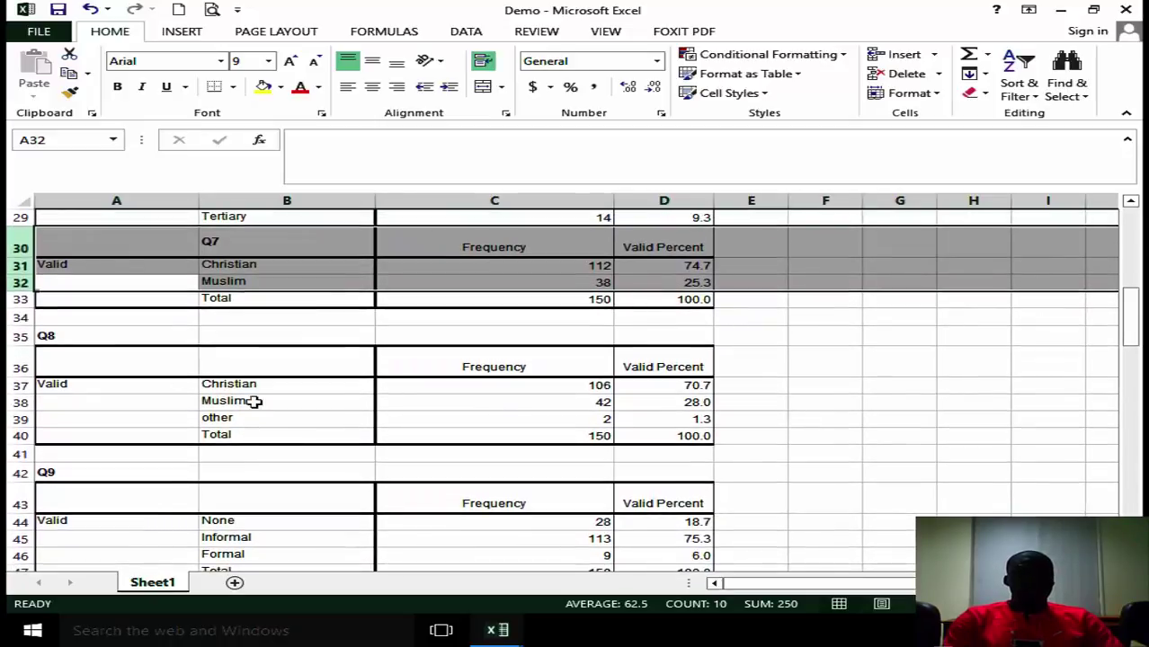
pyautogui.click(52, 337)
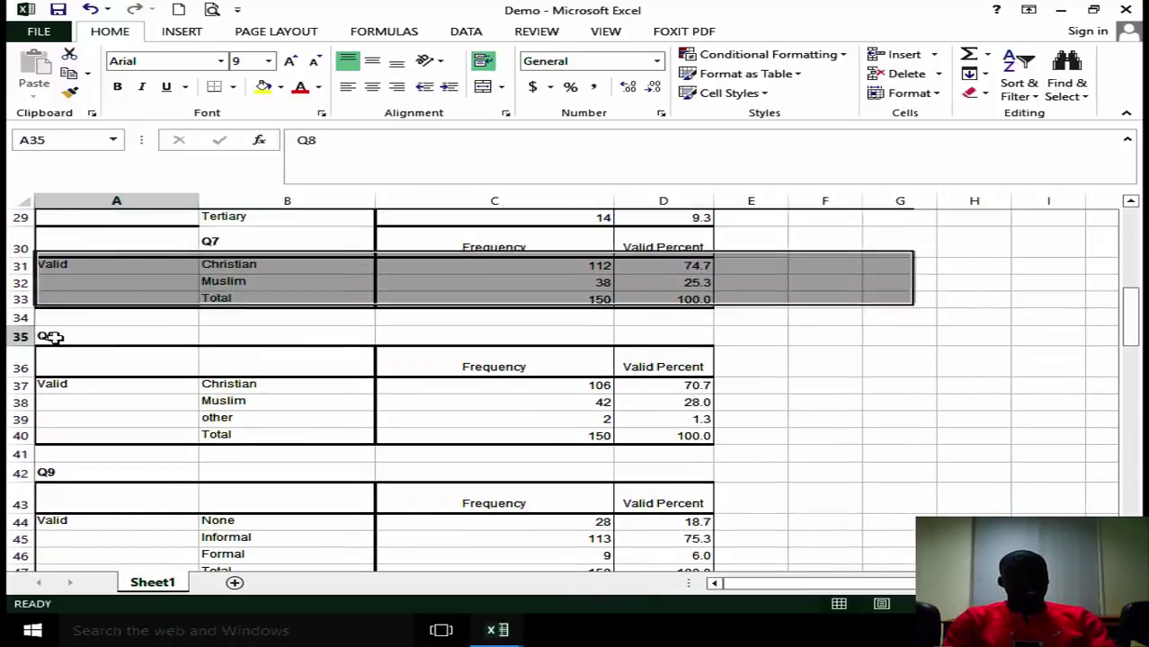
pyautogui.hotkey('ctrl', 'c')
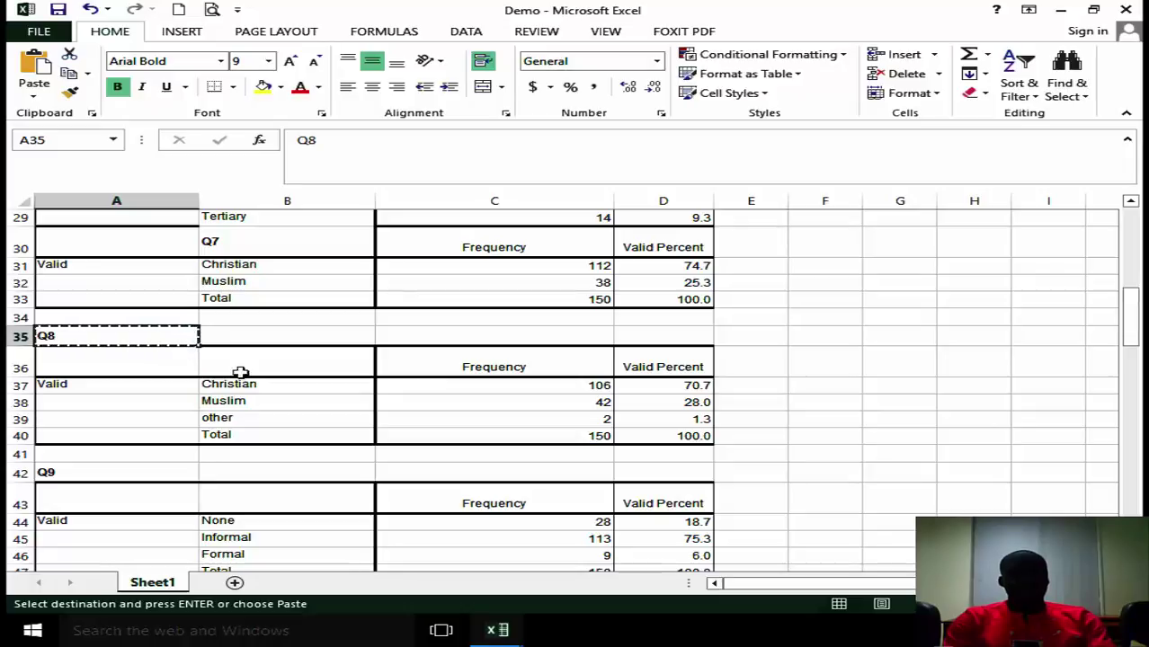
pyautogui.click(279, 369)
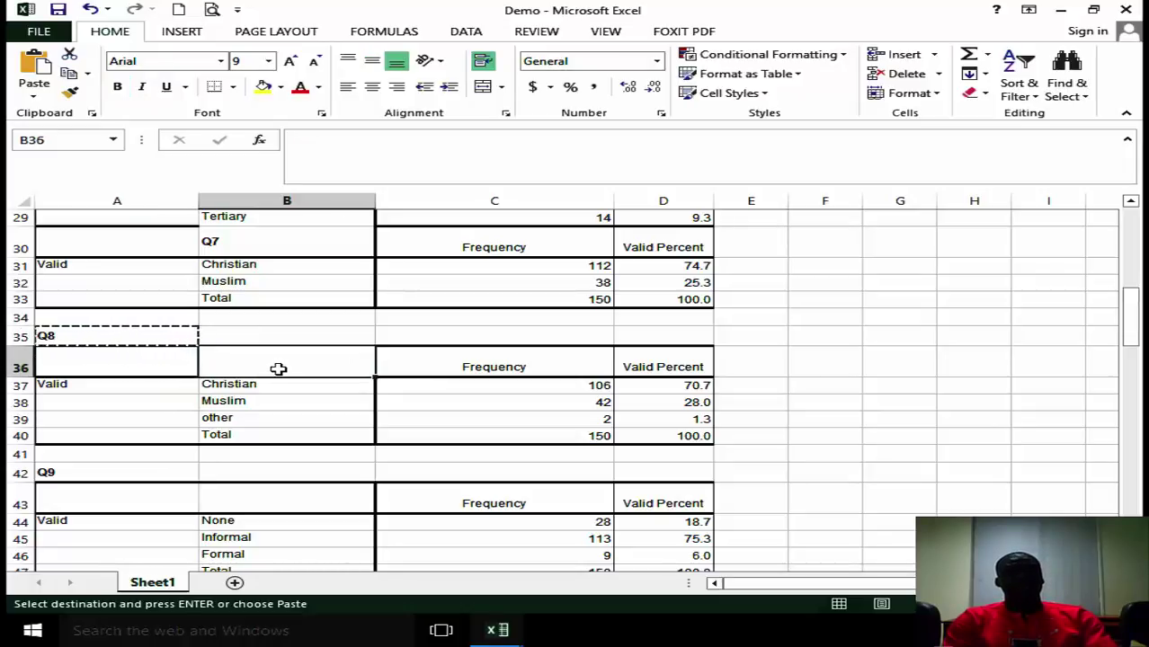
pyautogui.hotkey('ctrl', 'v')
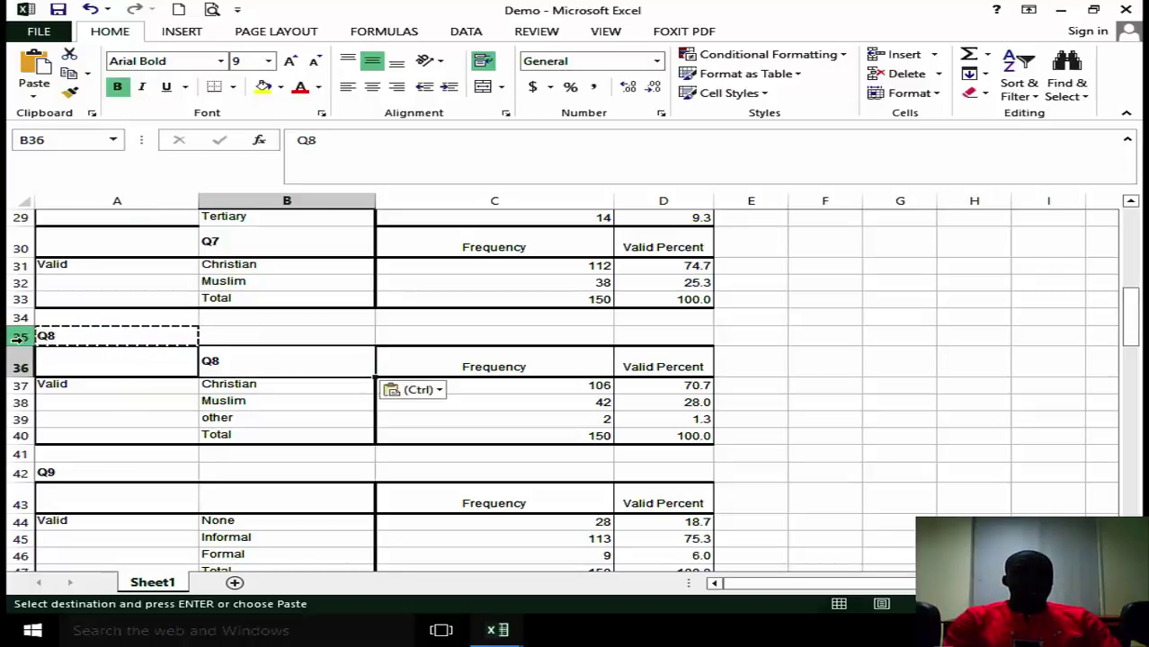
pyautogui.moveTo(21, 336); pyautogui.dragTo(22, 302)
pyautogui.rightClick(67, 317)
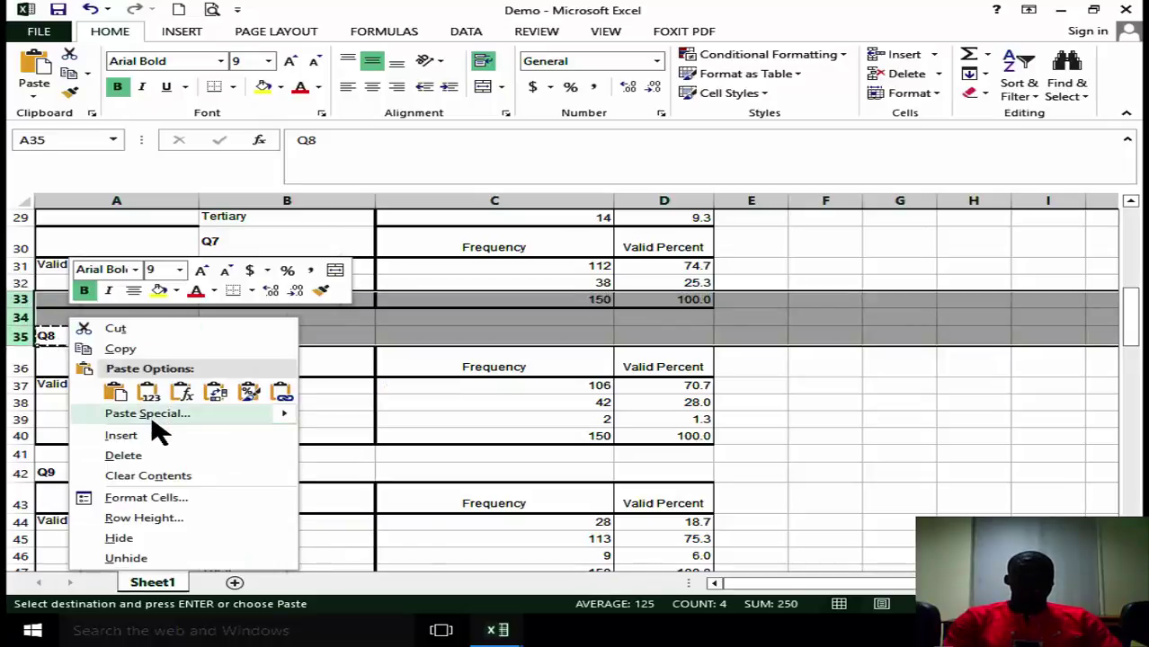
pyautogui.click(123, 456)
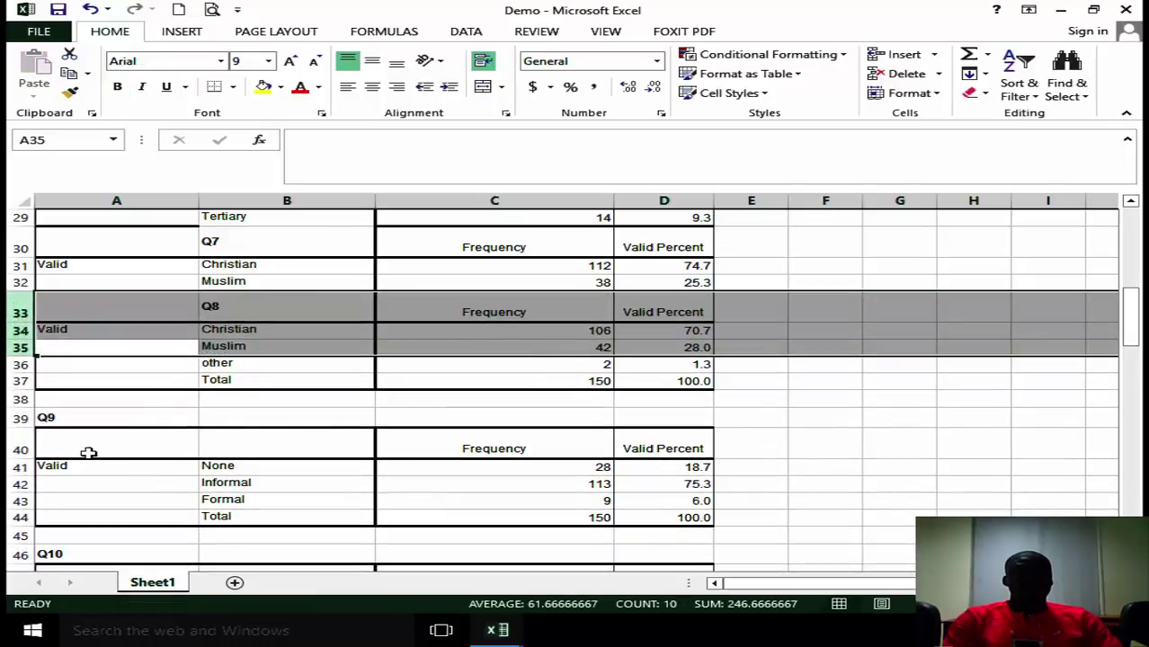
# - Move the Q9 title from A39 into header cell B40 and delete rows 37 to 39, including the Q8 Total row
pyautogui.click(49, 419)
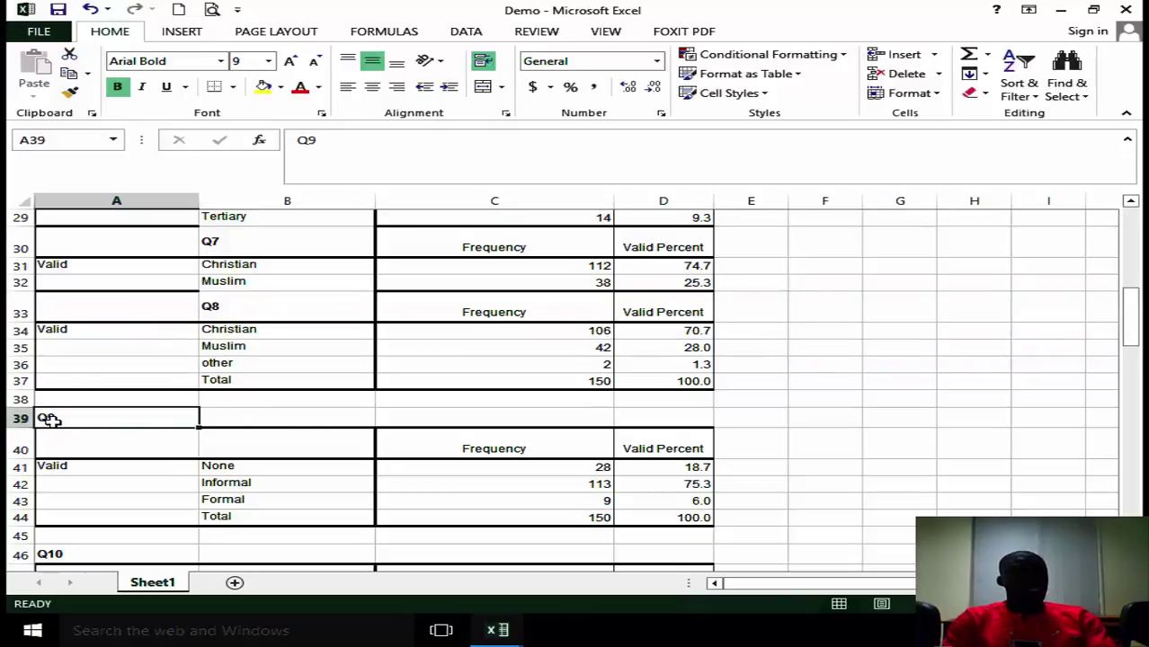
pyautogui.hotkey('ctrl', 'c')
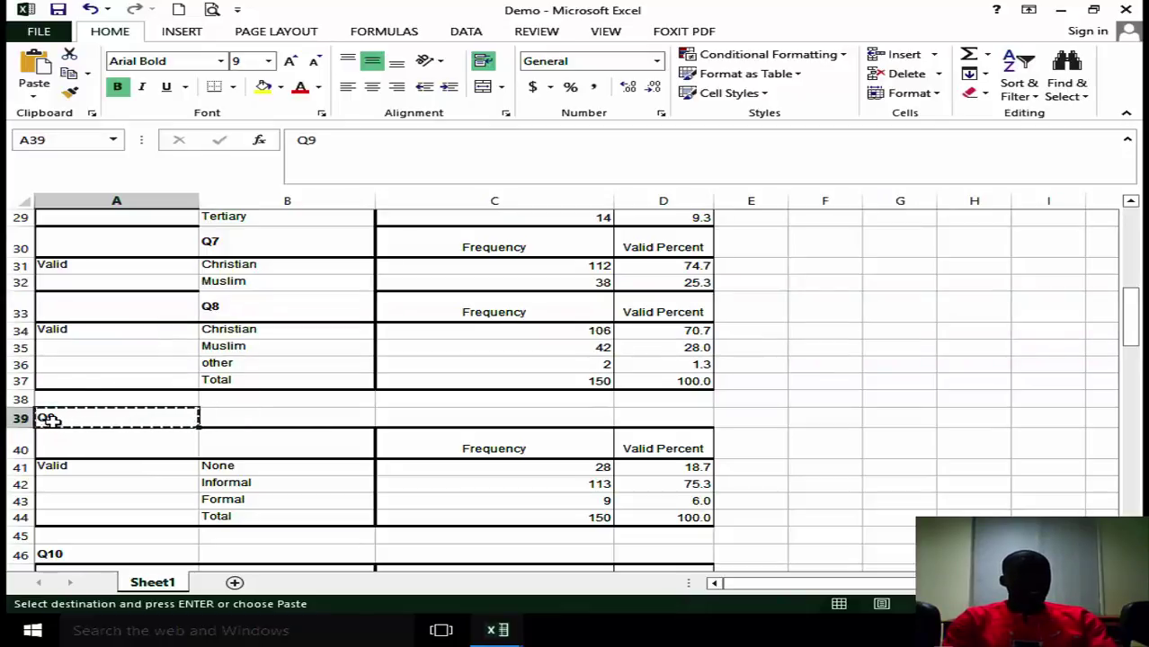
pyautogui.click(292, 455)
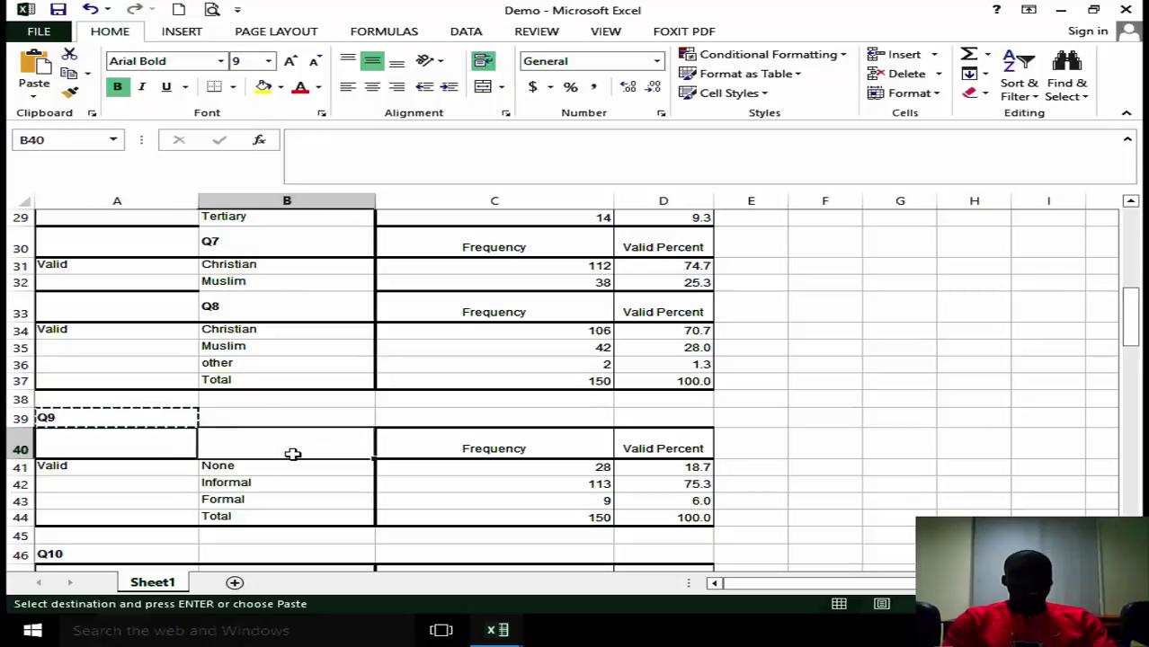
pyautogui.hotkey('ctrl', 'v')
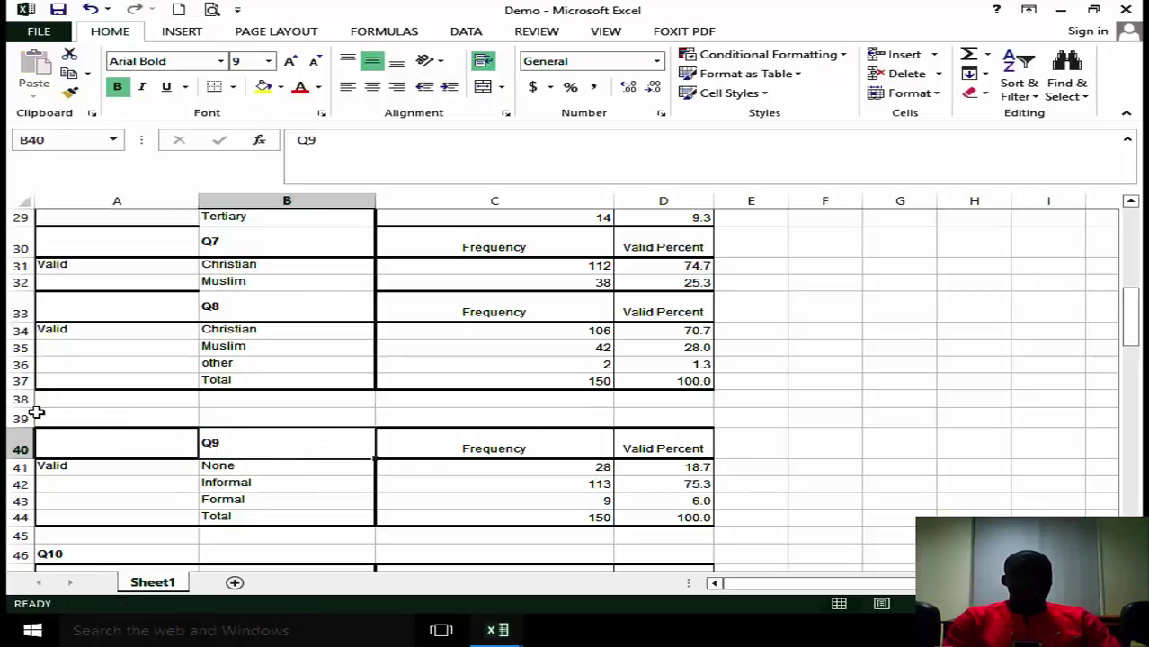
pyautogui.moveTo(10, 419); pyautogui.dragTo(18, 381)
pyautogui.rightClick(105, 397)
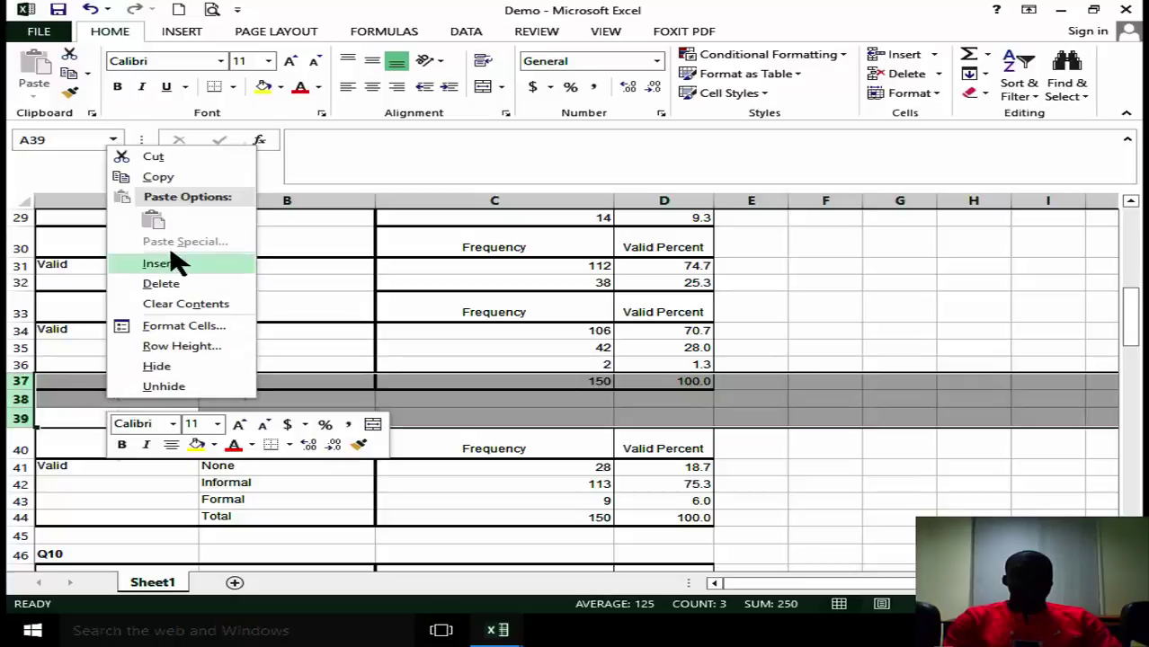
pyautogui.press('Escape')
pyautogui.hotkey('ctrl', '-')
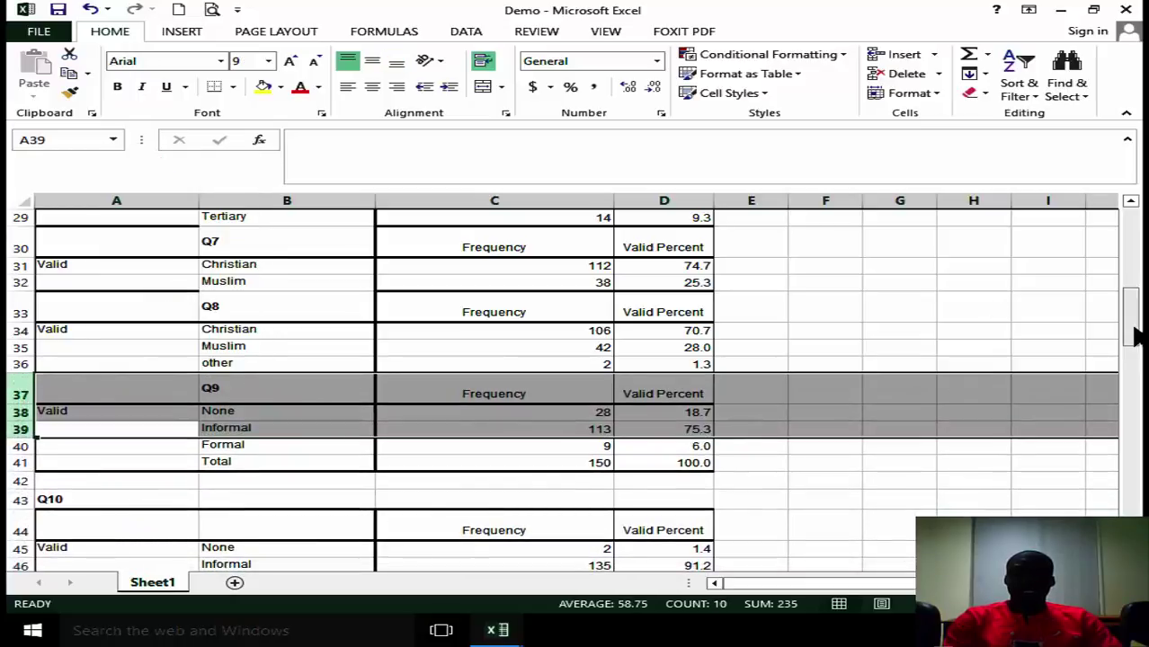
# - Copy the Q10 title from A43 into header cell B44 of its table
pyautogui.moveTo(1135, 322); pyautogui.dragTo(1139, 347)
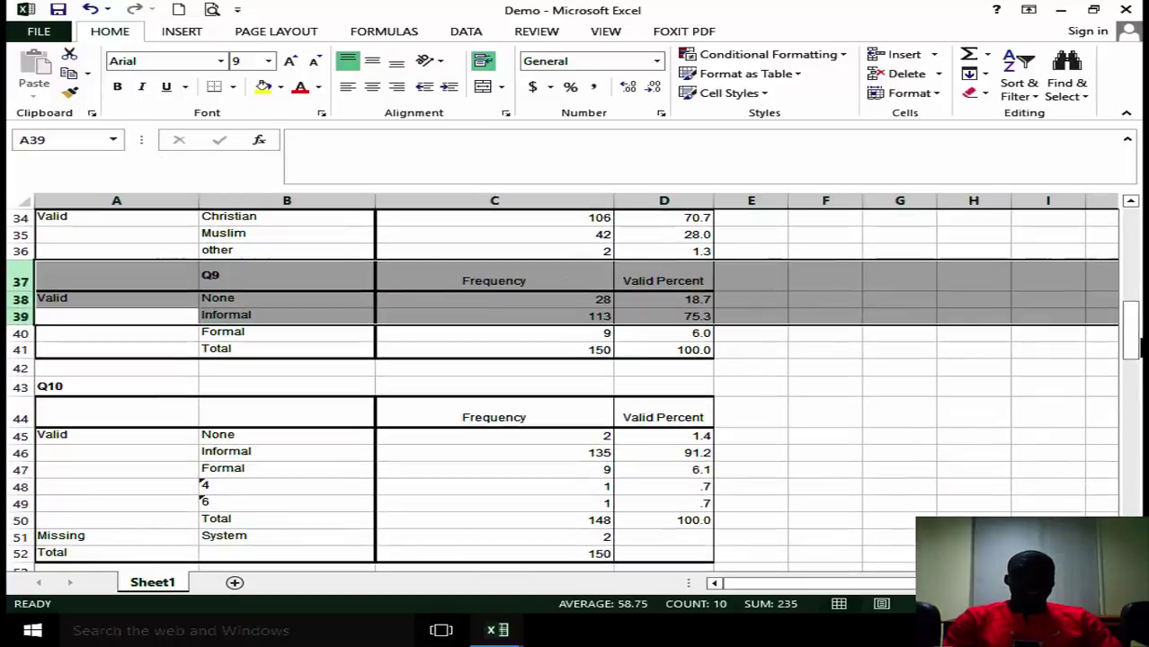
pyautogui.click(68, 388)
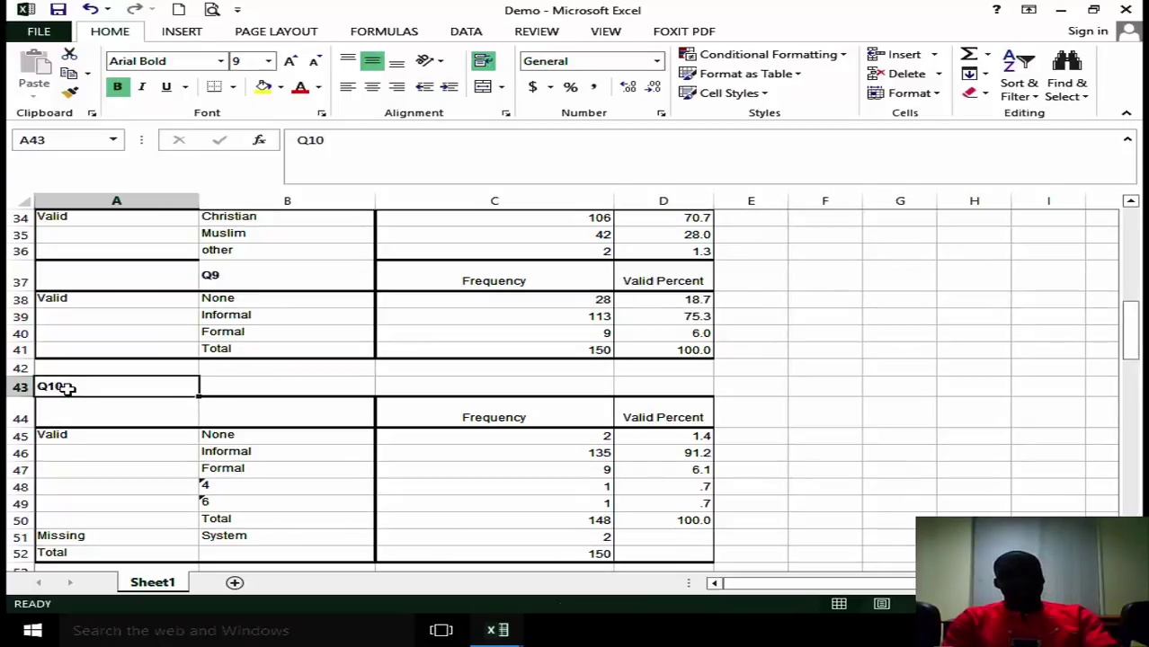
pyautogui.hotkey('ctrl', 'x')
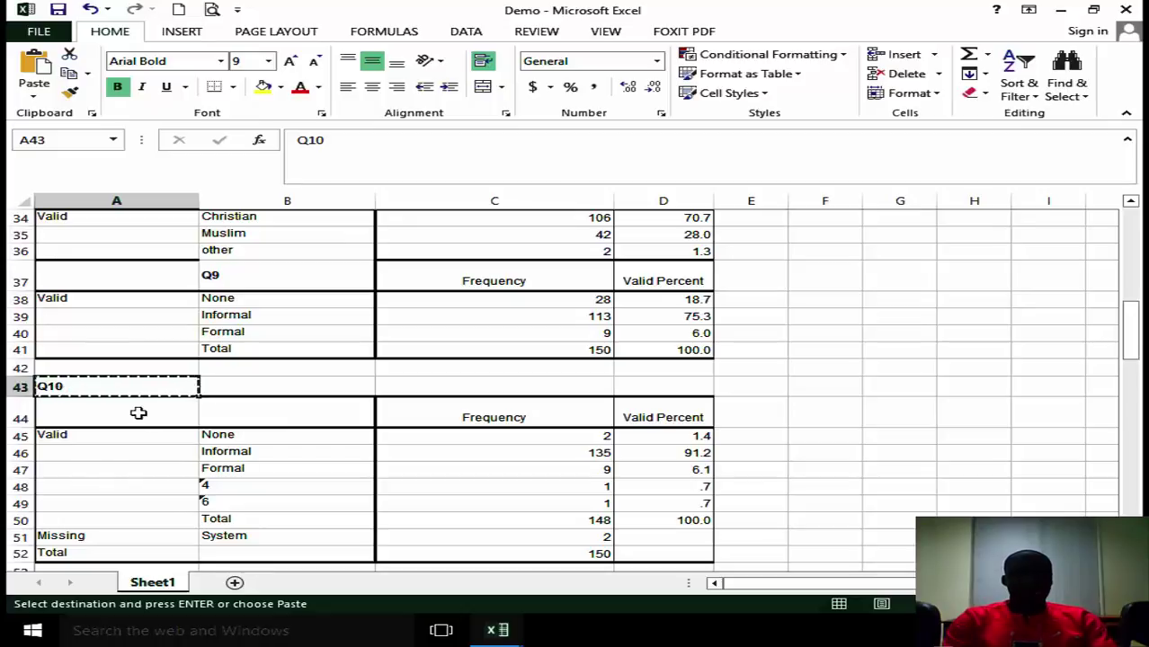
pyautogui.click(275, 417)
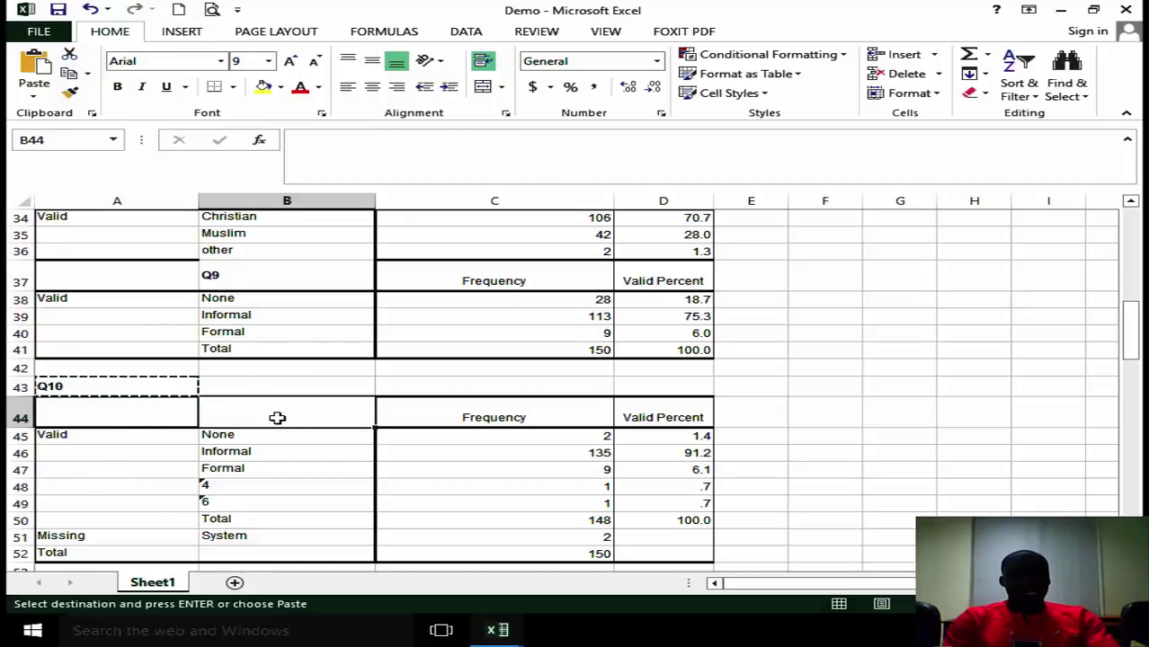
pyautogui.hotkey('ctrl', 'v')
# - Delete rows 48 to 52 of the Q10 table, covering the stray codes 4 and 6, the Missing row and both totals
pyautogui.moveTo(1131, 325); pyautogui.dragTo(1132, 333)
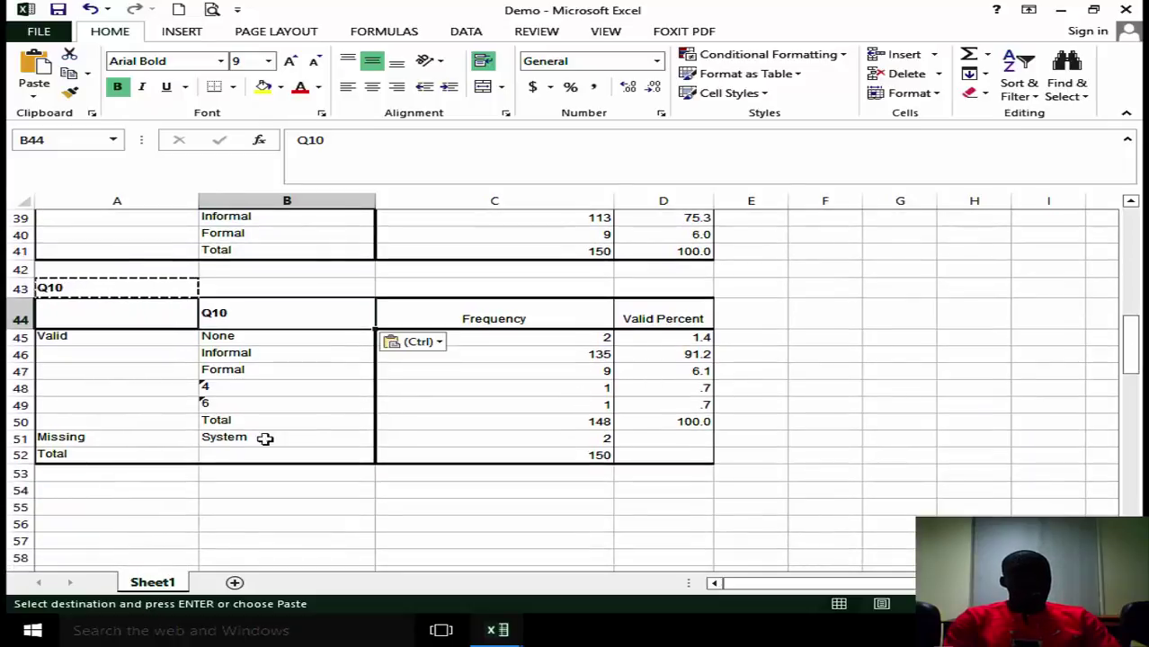
pyautogui.moveTo(22, 455); pyautogui.dragTo(135, 406)
pyautogui.rightClick(190, 427)
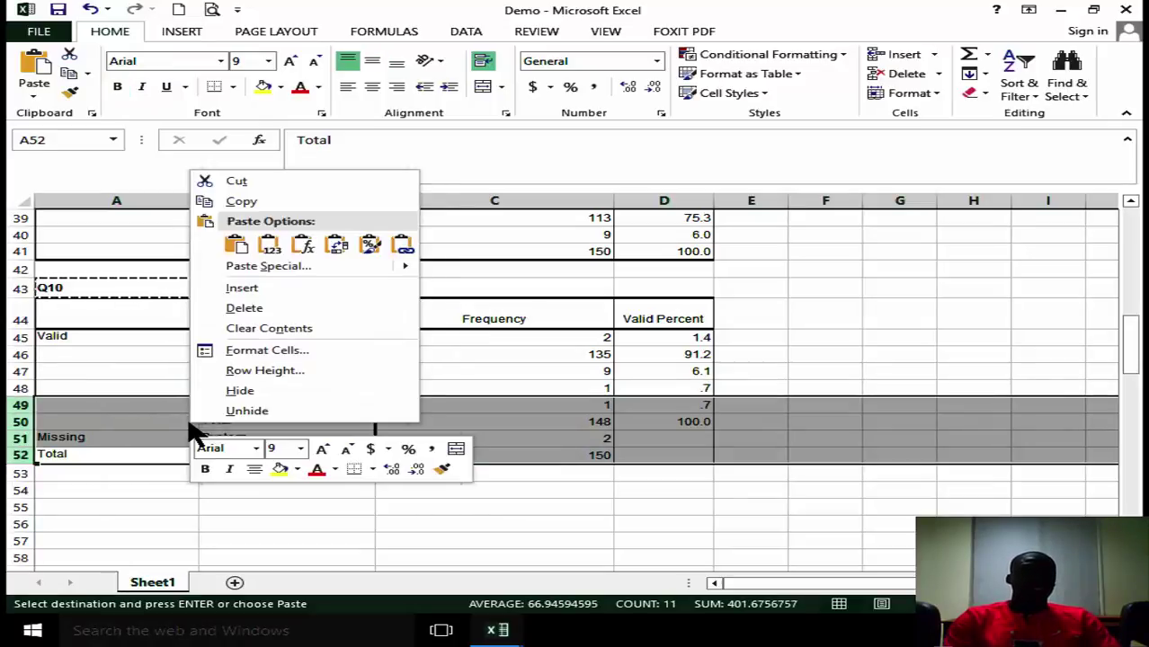
pyautogui.click(250, 308)
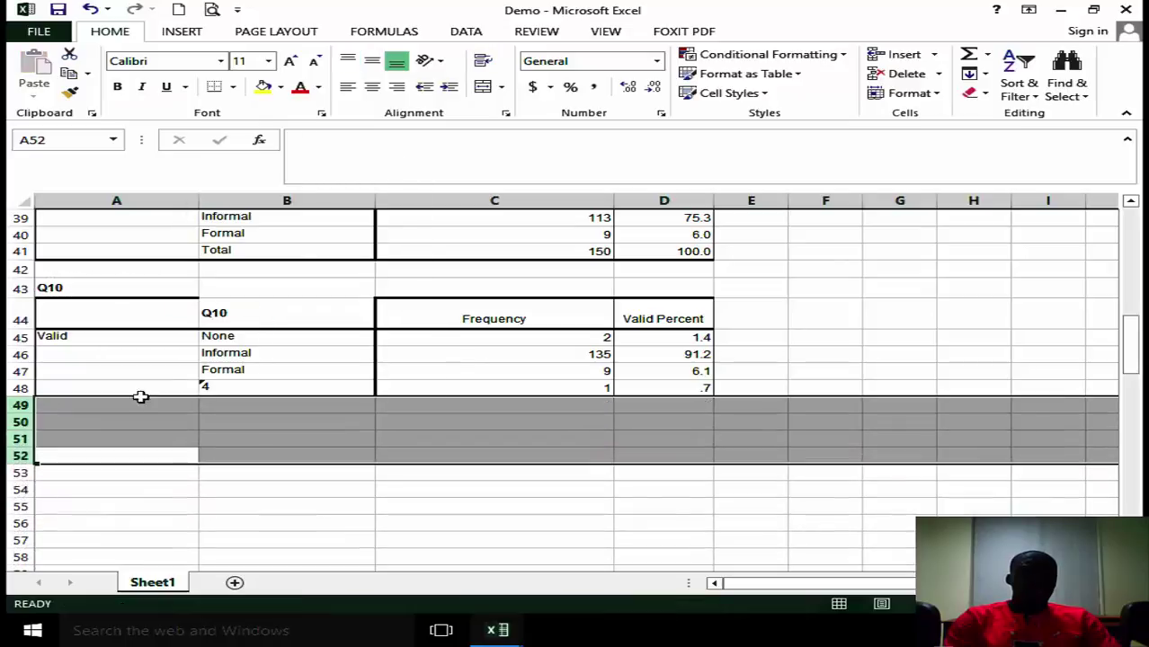
pyautogui.click(20, 388)
pyautogui.rightClick(20, 390)
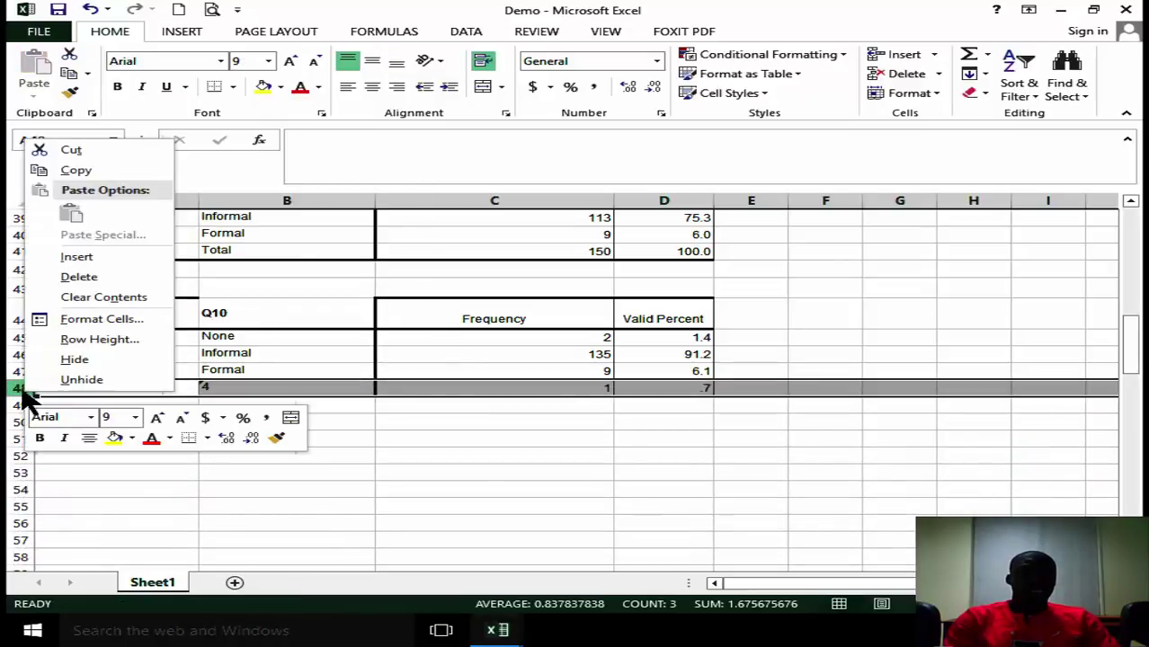
pyautogui.click(107, 282)
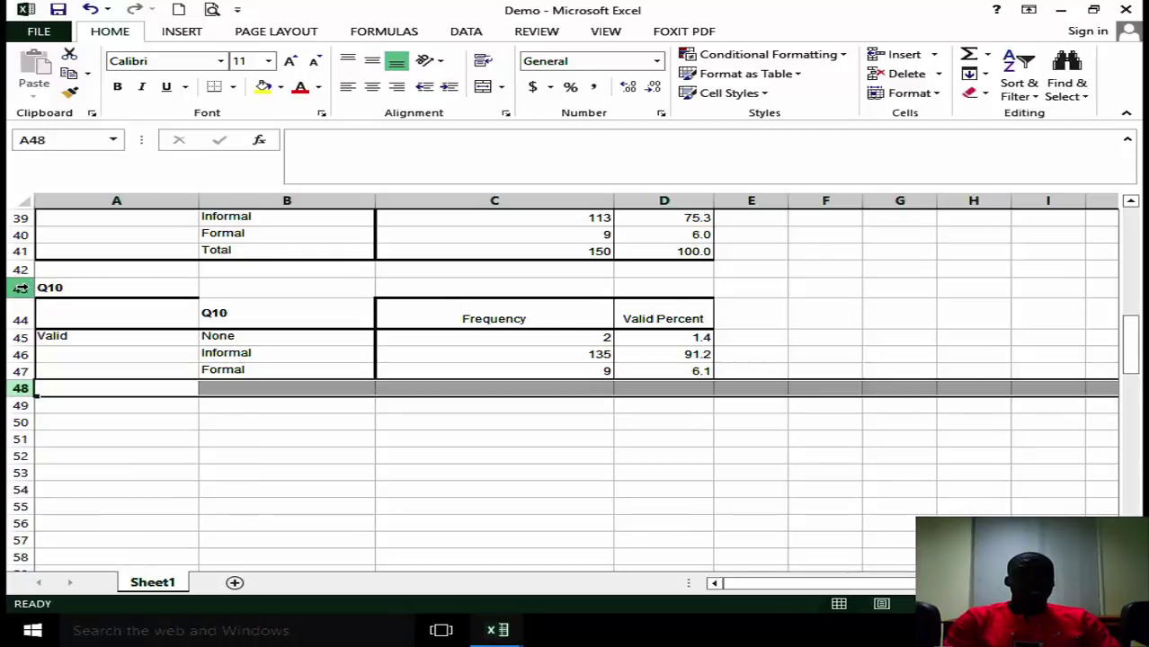
# - Delete rows 41 to 43, including the Q9 Total row and the leftover Q10 title
pyautogui.moveTo(20, 288); pyautogui.dragTo(20, 254)
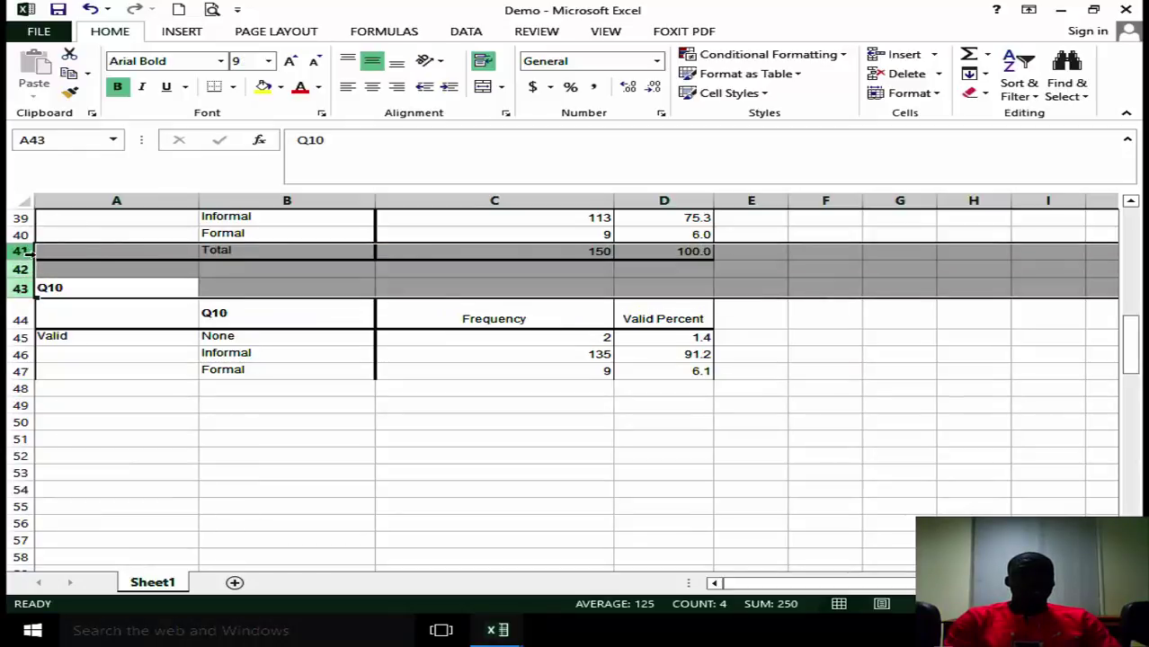
pyautogui.rightClick(125, 277)
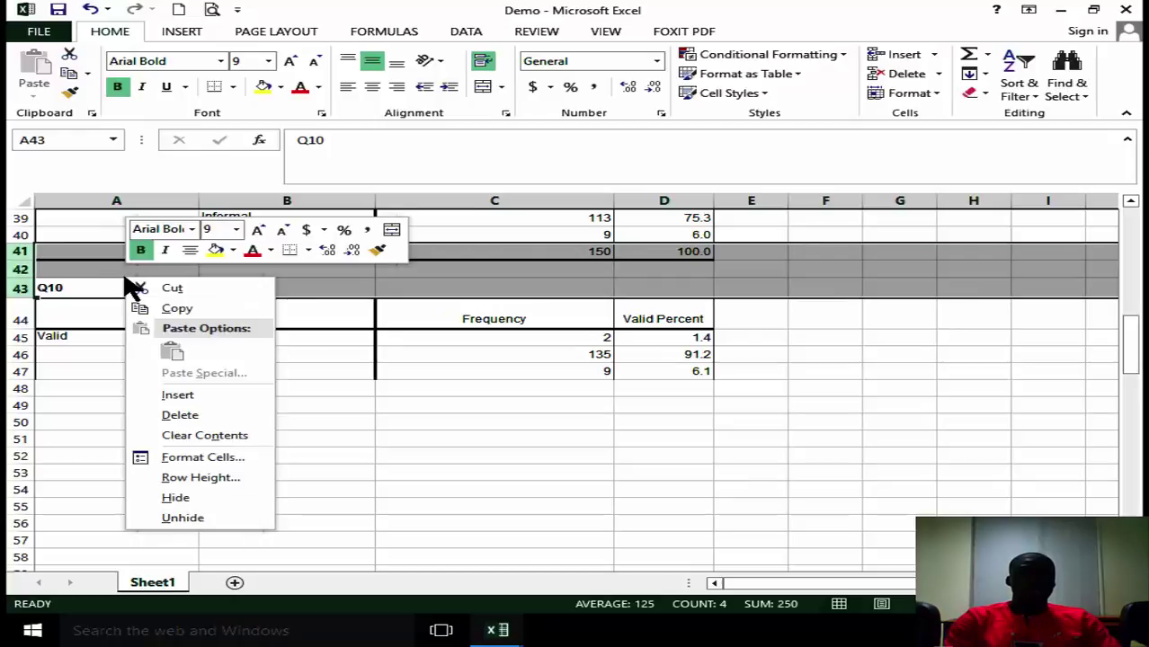
pyautogui.click(205, 419)
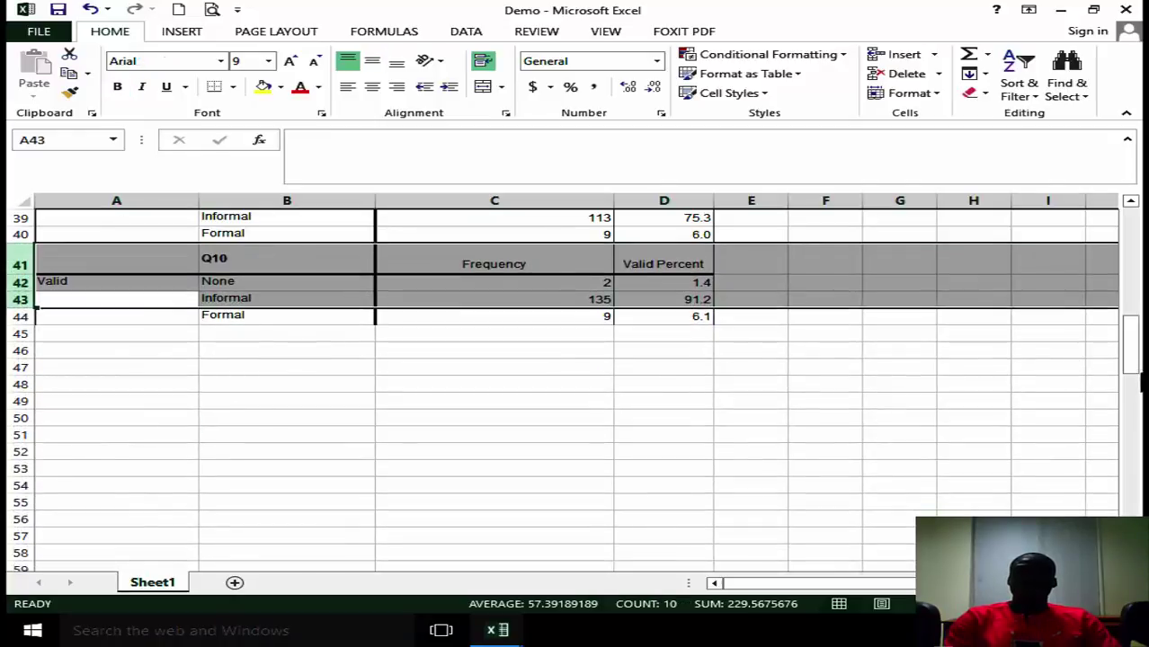
# - Delete column A containing the Valid labels
pyautogui.moveTo(1131, 347); pyautogui.dragTo(1131, 224)
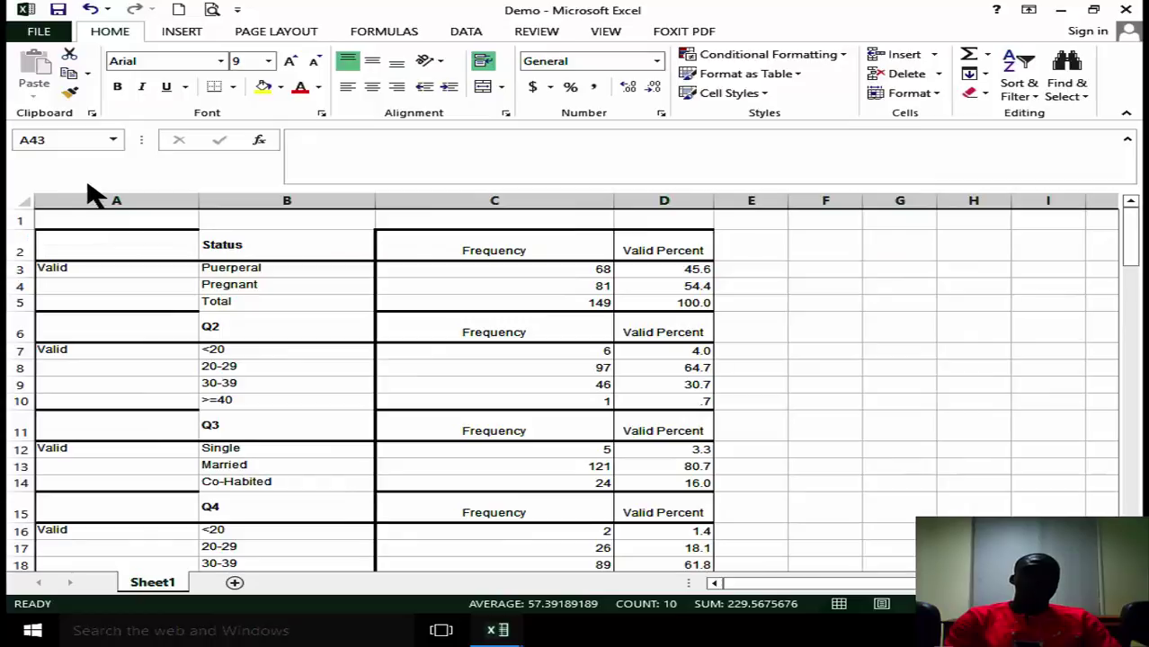
pyautogui.click(113, 201)
pyautogui.rightClick(114, 202)
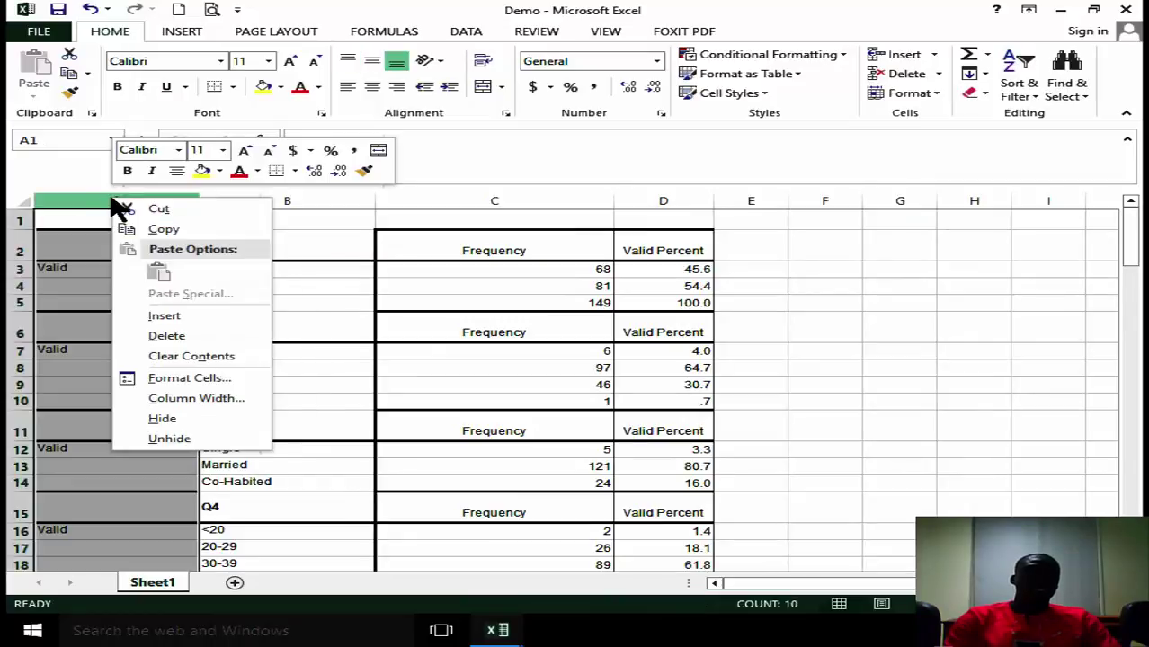
pyautogui.click(205, 336)
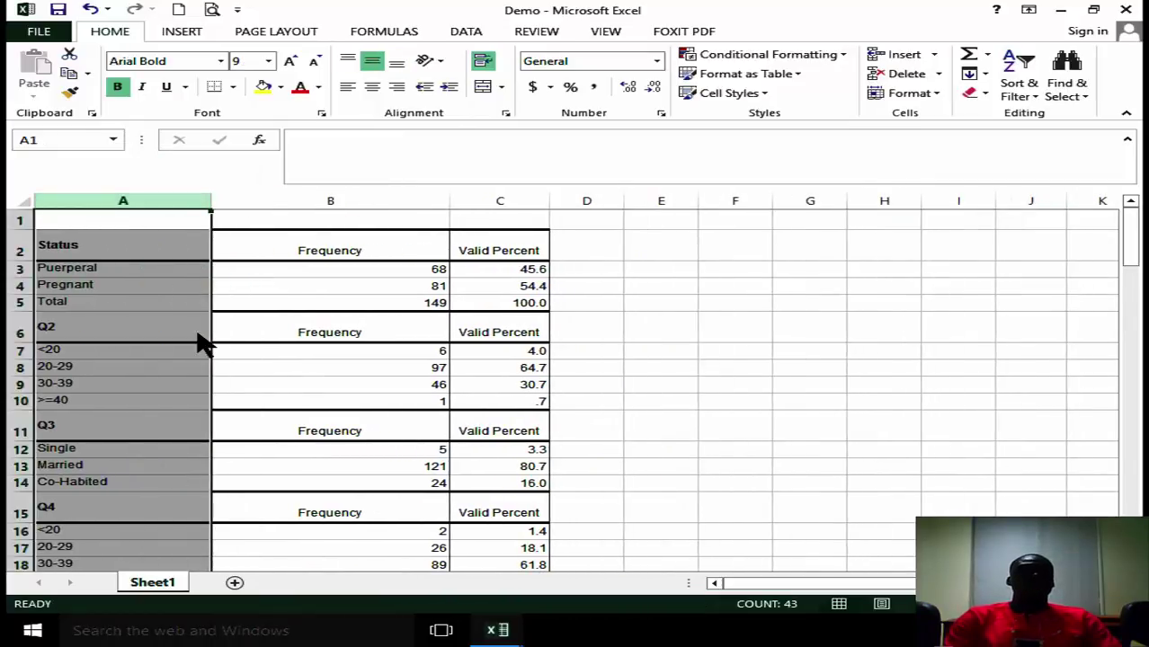
pyautogui.click(171, 218)
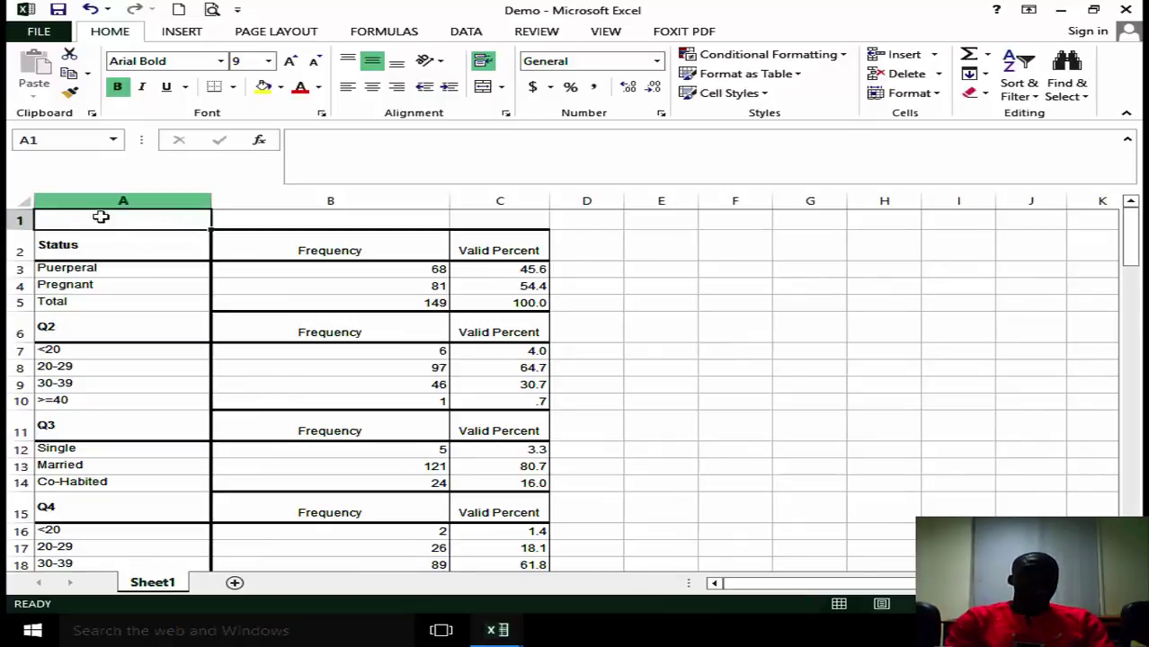
# - Cut the Total row of the Status table and insert it above row 1
pyautogui.click(16, 303)
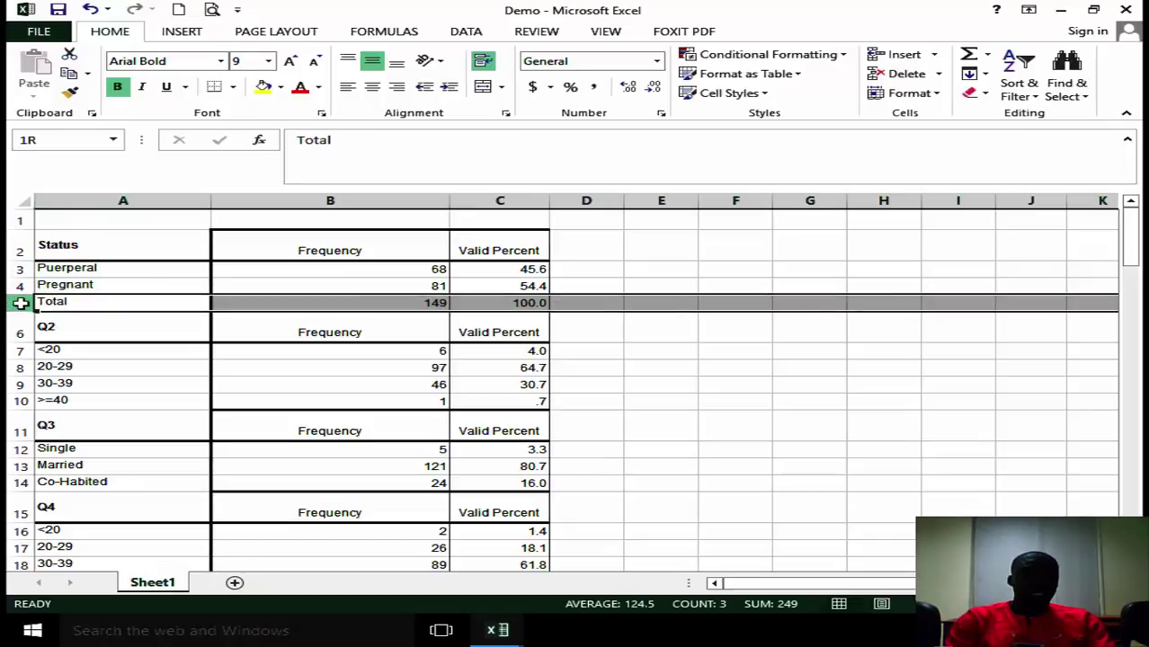
pyautogui.hotkey('ctrl', 'c')
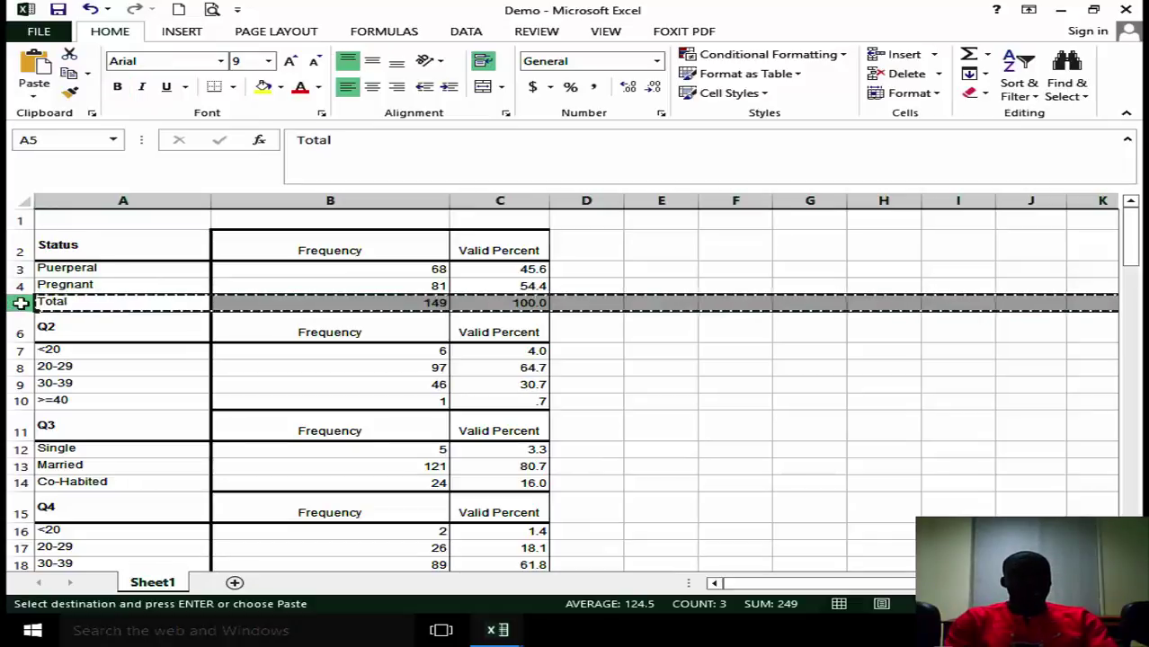
pyautogui.click(16, 218)
pyautogui.rightClick(19, 222)
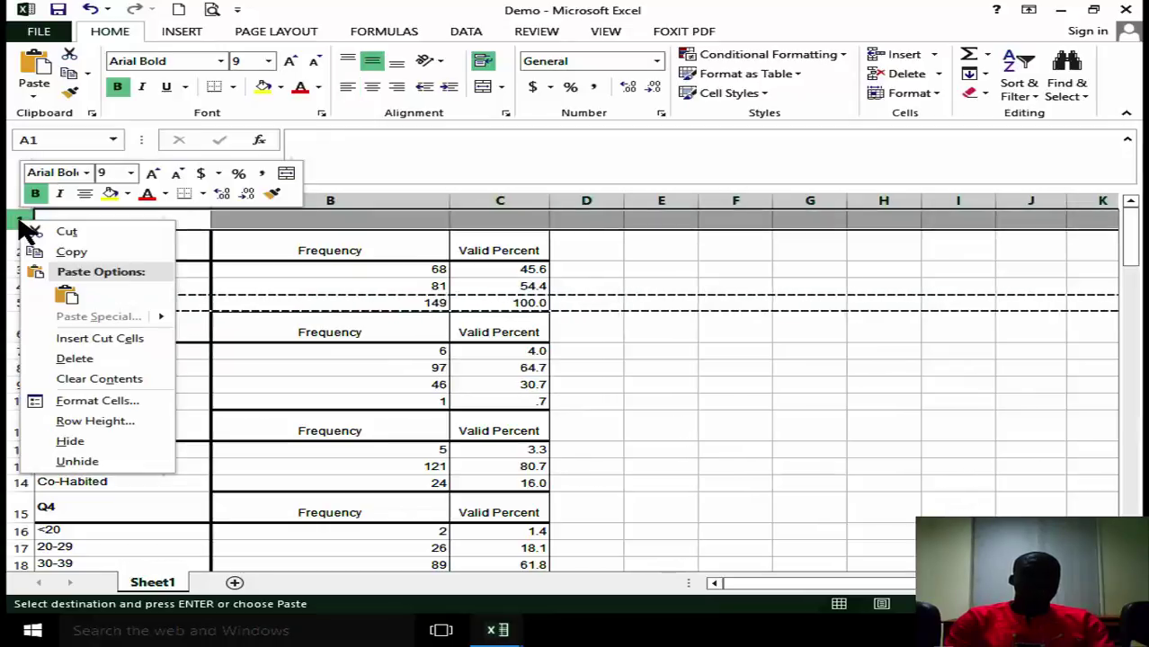
pyautogui.click(105, 340)
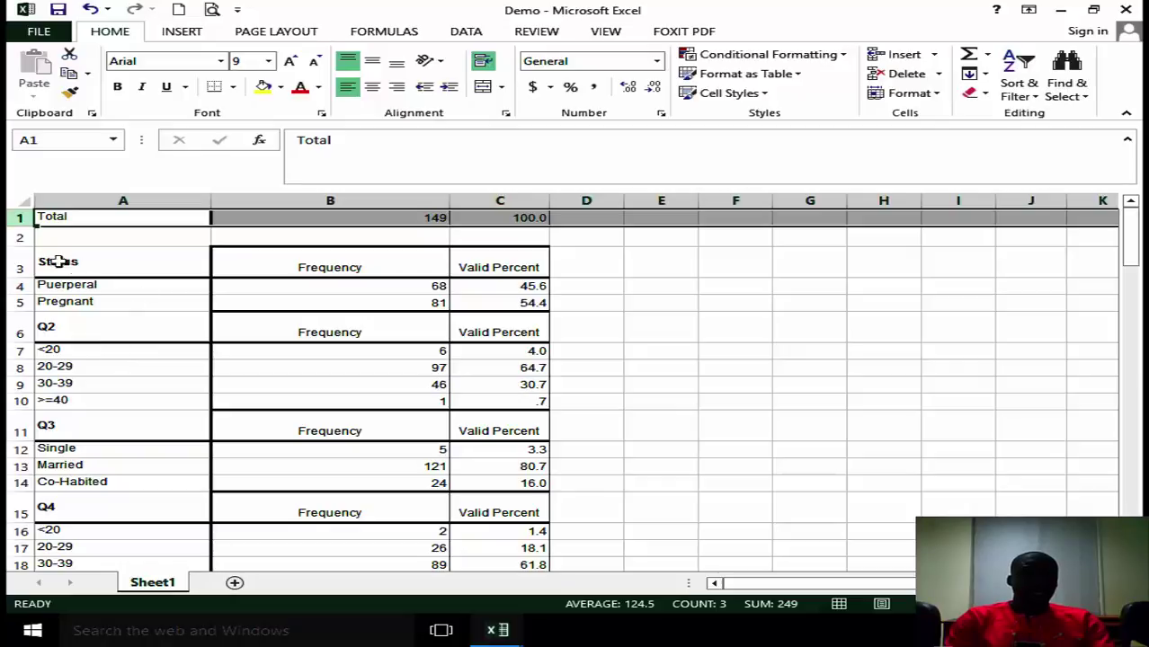
pyautogui.click(18, 236)
pyautogui.rightClick(19, 235)
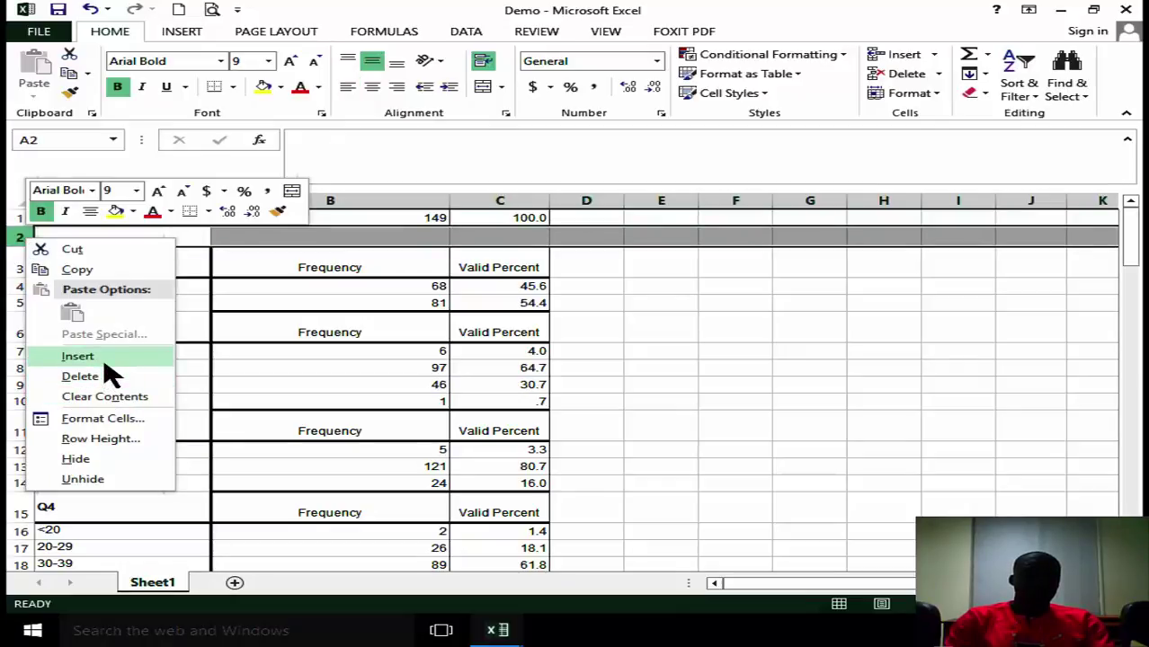
pyautogui.press('Escape')
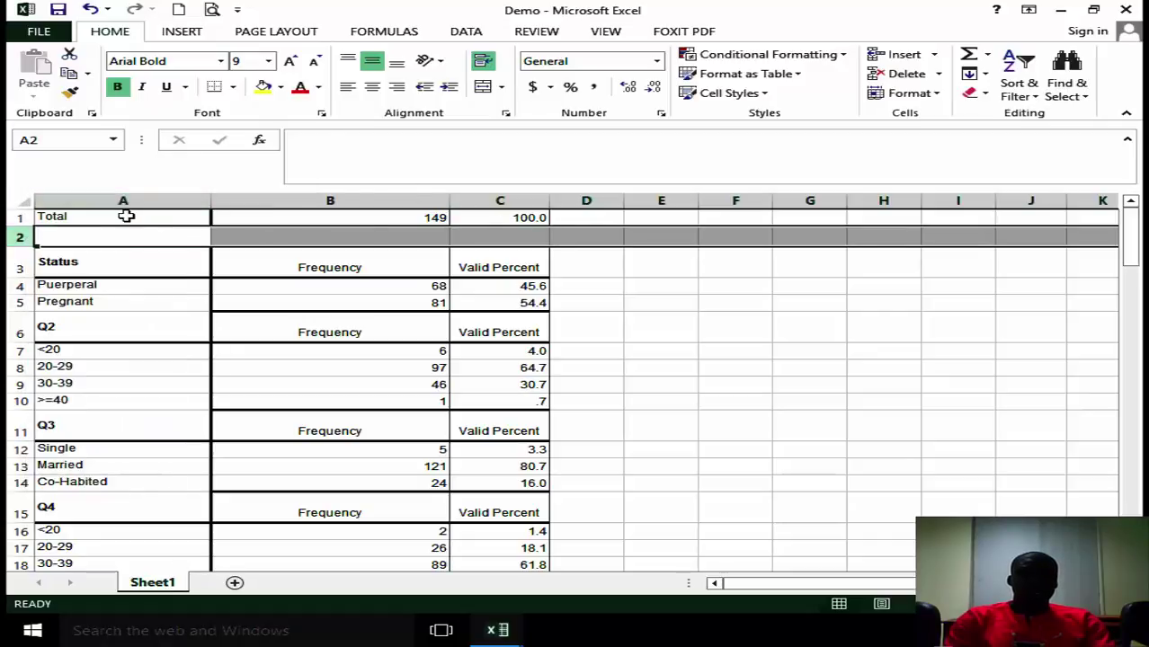
# - Move the Total cells A1:C1 down into the blank row 2
pyautogui.moveTo(125, 216); pyautogui.dragTo(492, 207)
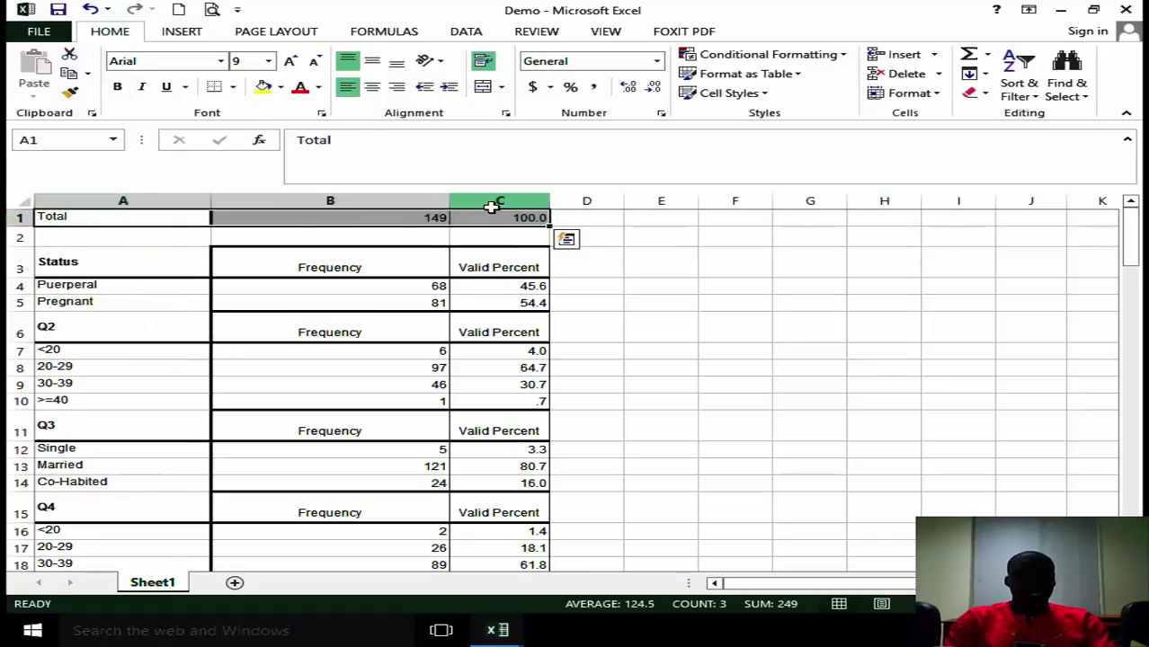
pyautogui.hotkey('ctrl', 'c')
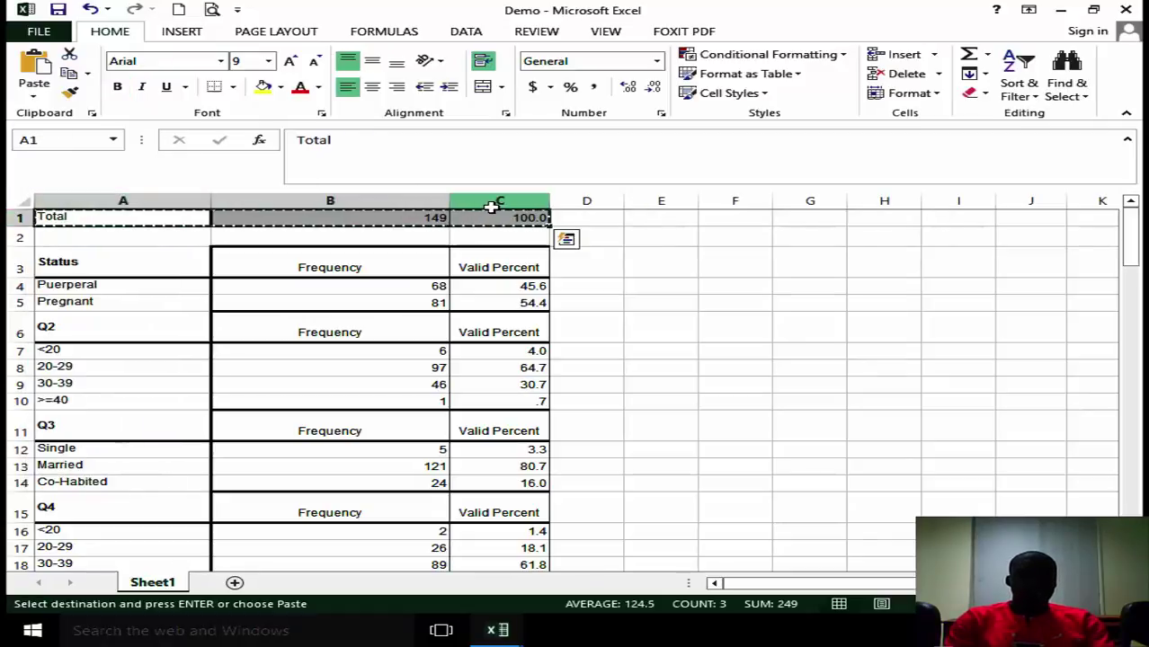
pyautogui.click(202, 240)
pyautogui.press('Return')
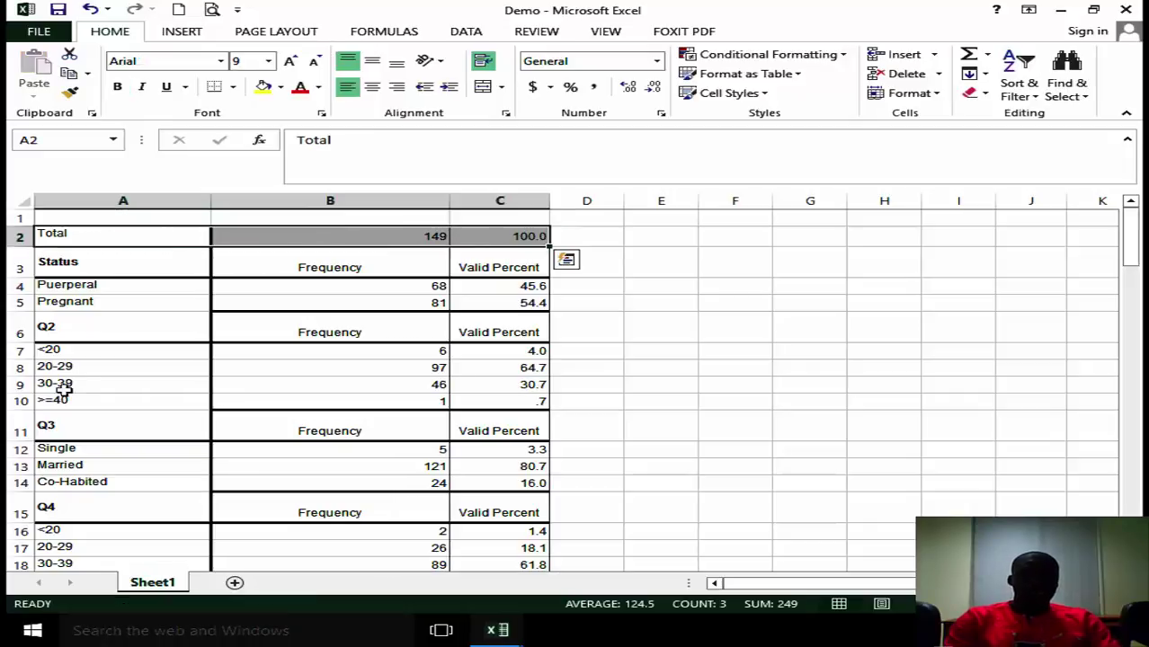
pyautogui.press('Escape')
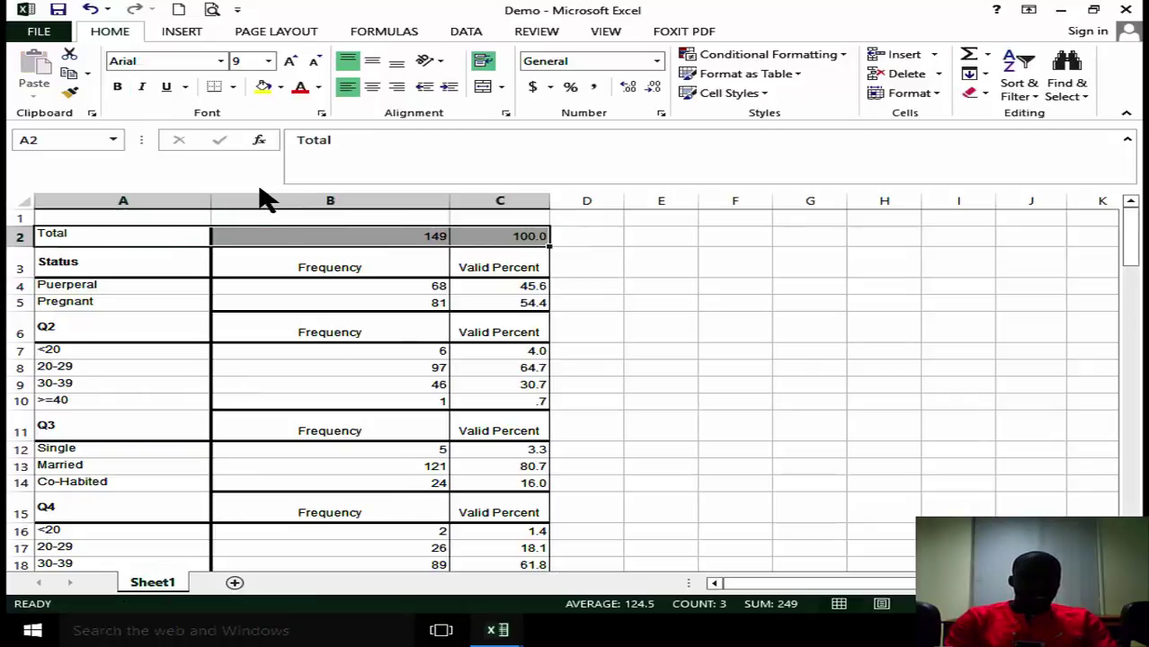
# - Enter the column heading Parameter in cell A1
pyautogui.click(85, 219)
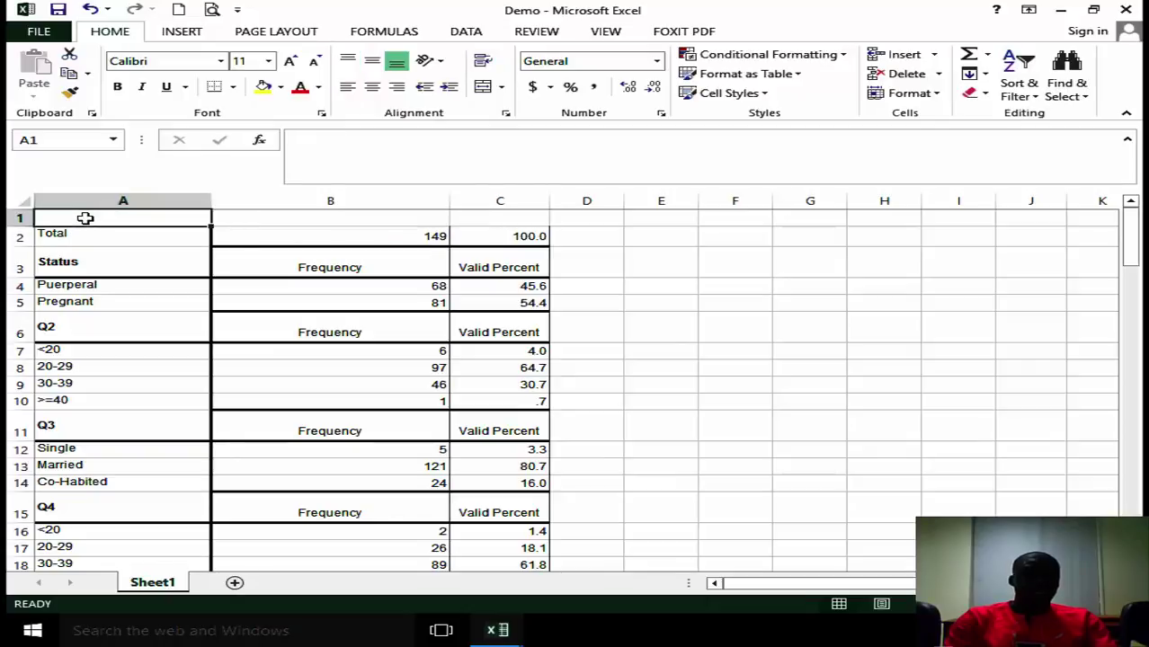
pyautogui.write('Parame')
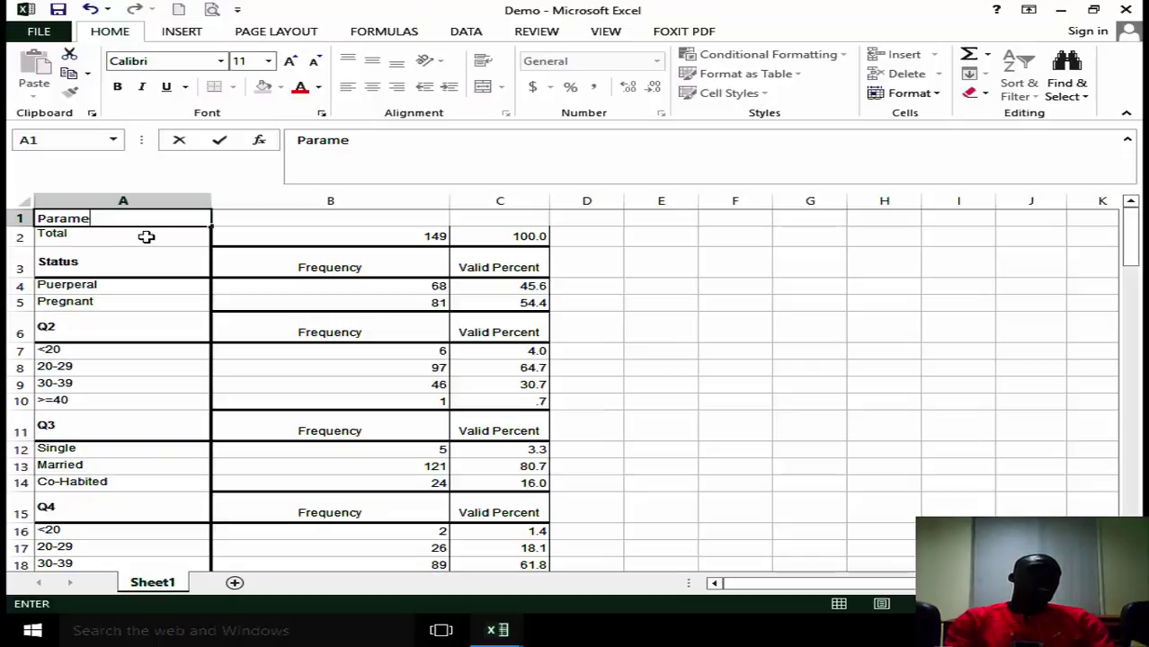
pyautogui.write('ter')
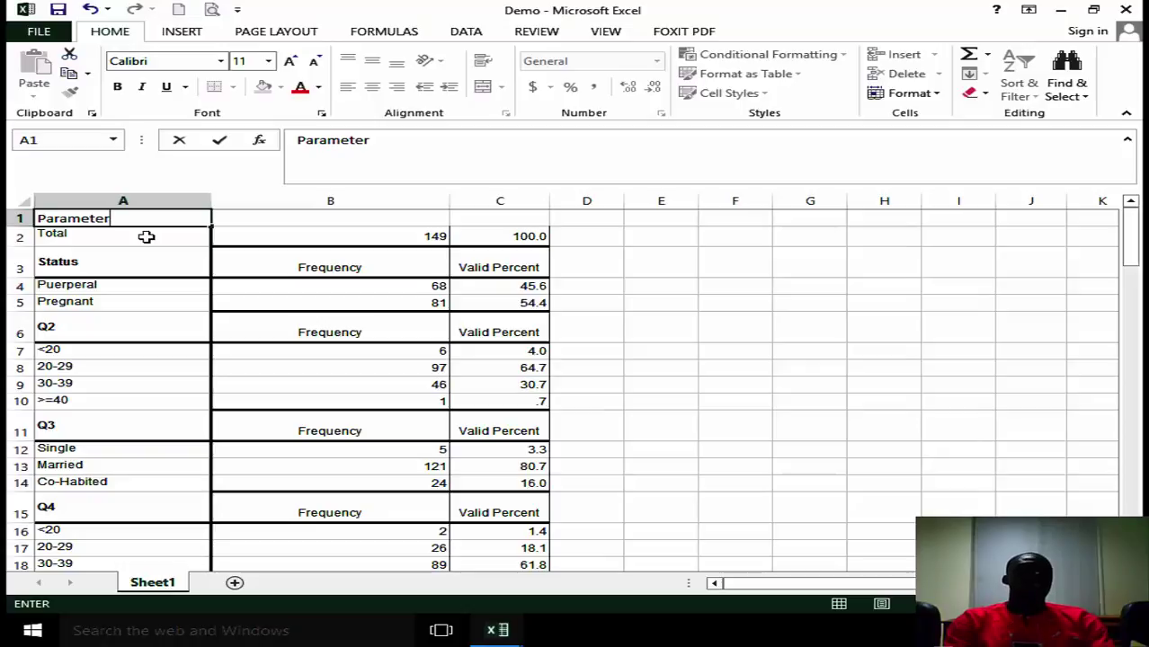
pyautogui.click(303, 221)
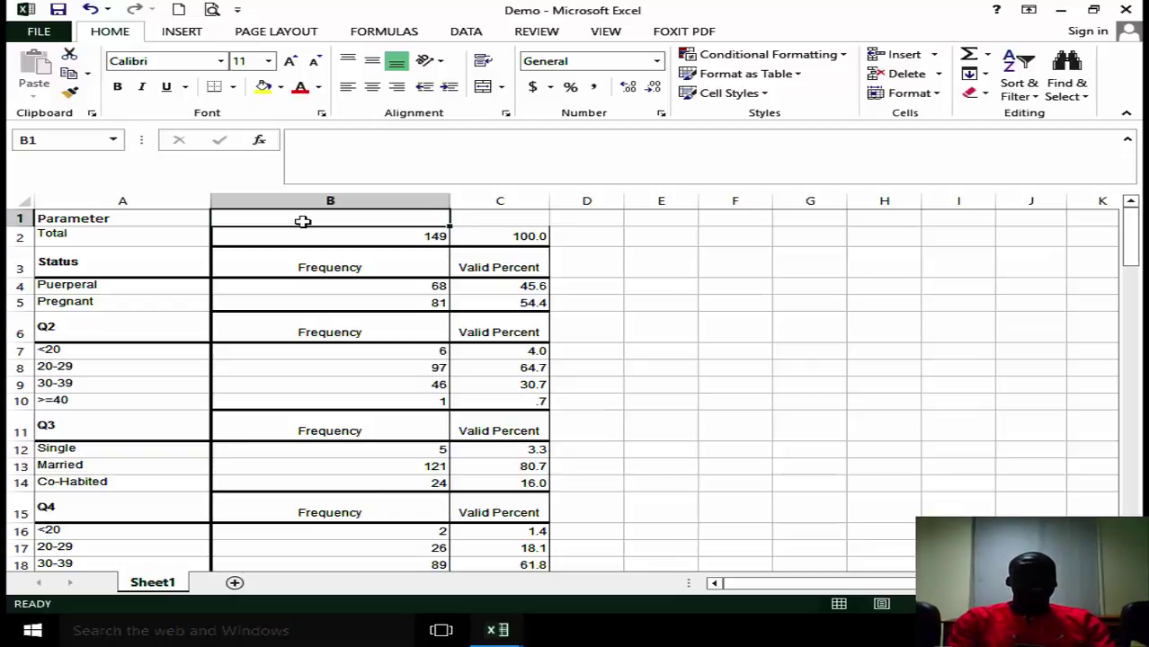
# - Move the Frequency and Valid Percent headers from B3:C3 to B1:C1
pyautogui.moveTo(308, 270); pyautogui.dragTo(495, 259)
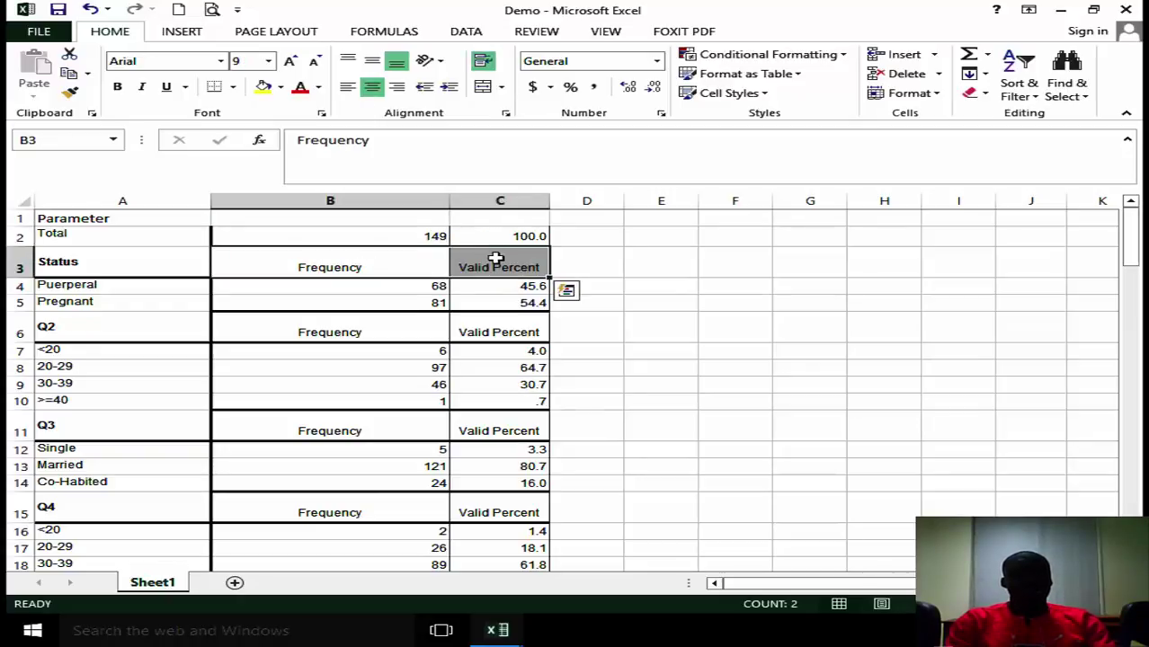
pyautogui.hotkey('ctrl', 'c')
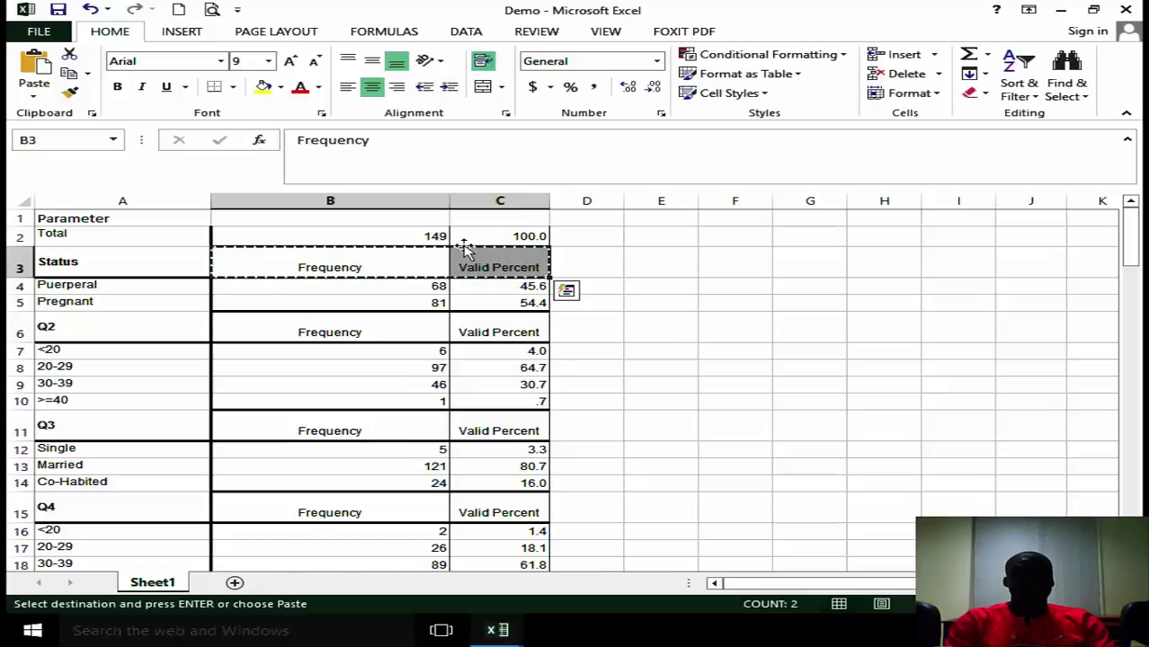
pyautogui.click(383, 219)
pyautogui.hotkey('ctrl', 'v')
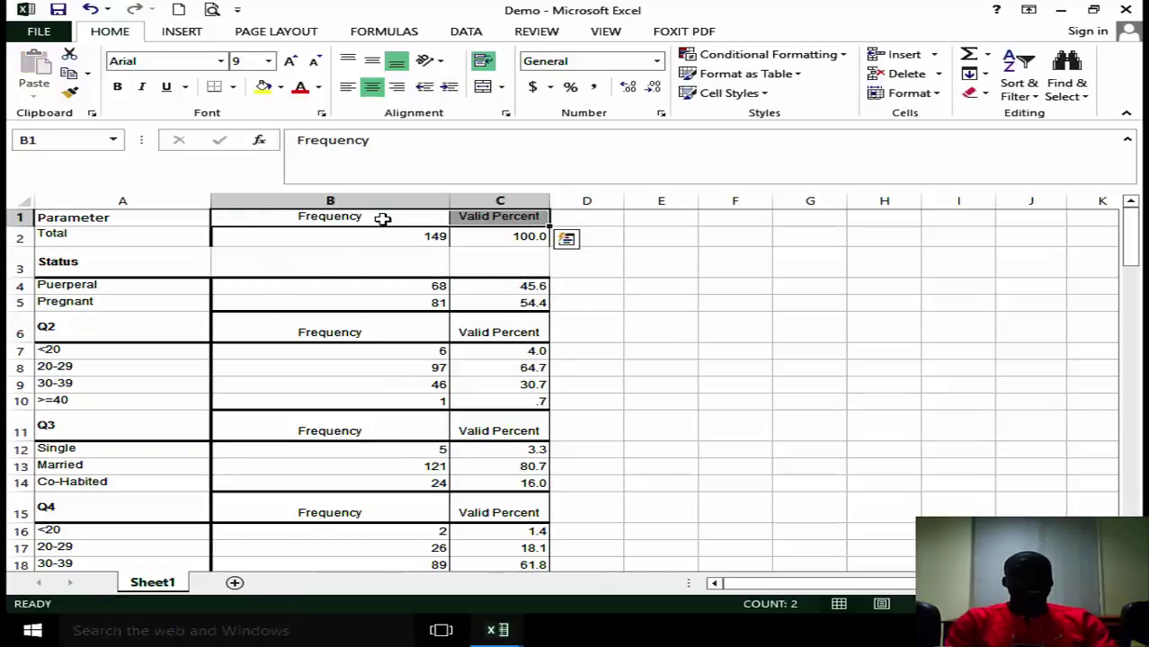
# - Change the column heading in cell C1 to Percentage
pyautogui.click(496, 222)
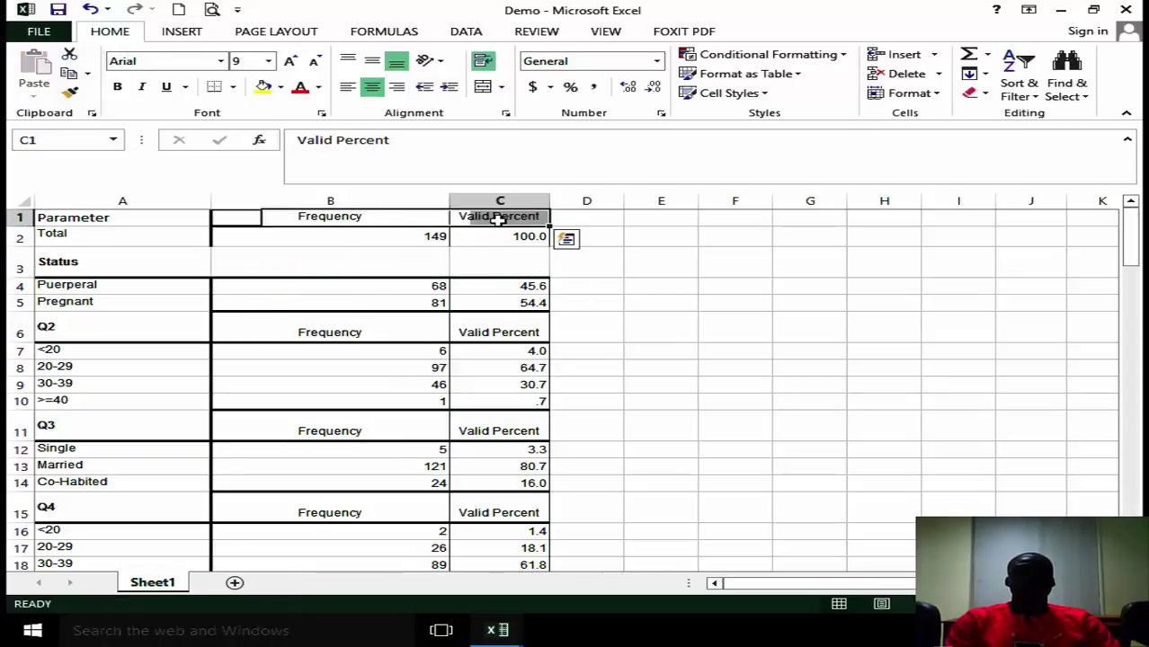
pyautogui.doubleClick(497, 221)
pyautogui.press('BackSpace')
pyautogui.press('BackSpace')
pyautogui.press('BackSpace')
pyautogui.press('BackSpace')
pyautogui.press('BackSpace')
pyautogui.press('BackSpace')
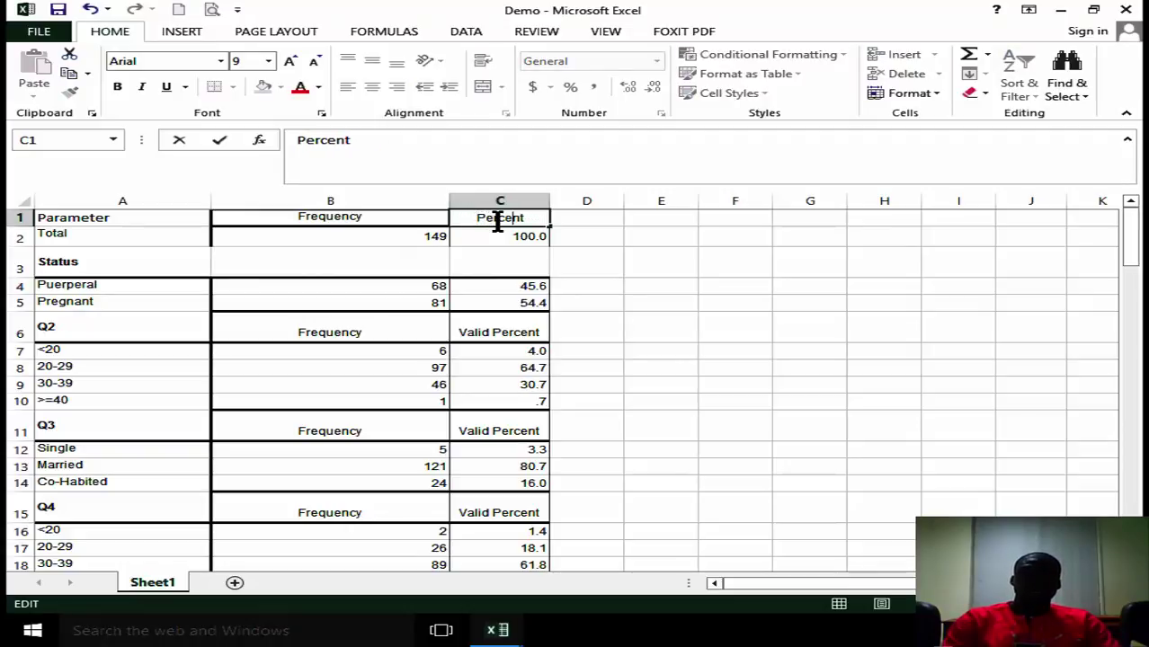
pyautogui.write('a')
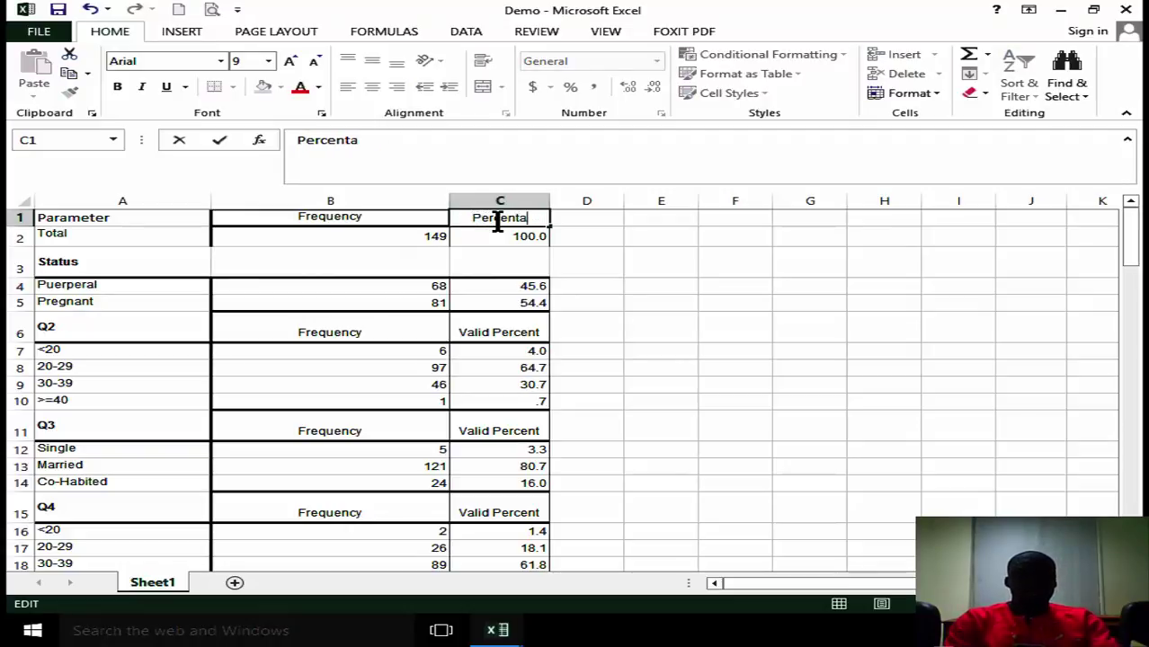
pyautogui.write('ge')
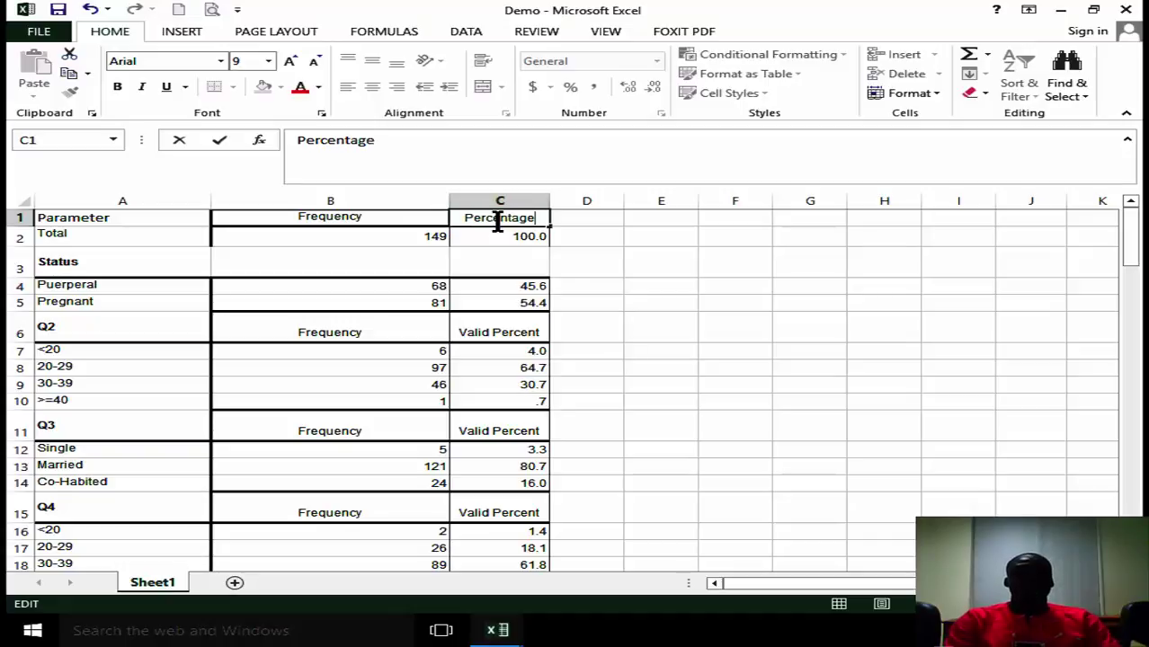
pyautogui.click(739, 318)
# - Clear the repeated Frequency and Valid Percent headers from the Q2, Q3 and Q4 rows (6, 11 and 15)
pyautogui.click(374, 333)
pyautogui.moveTo(373, 332); pyautogui.dragTo(496, 332)
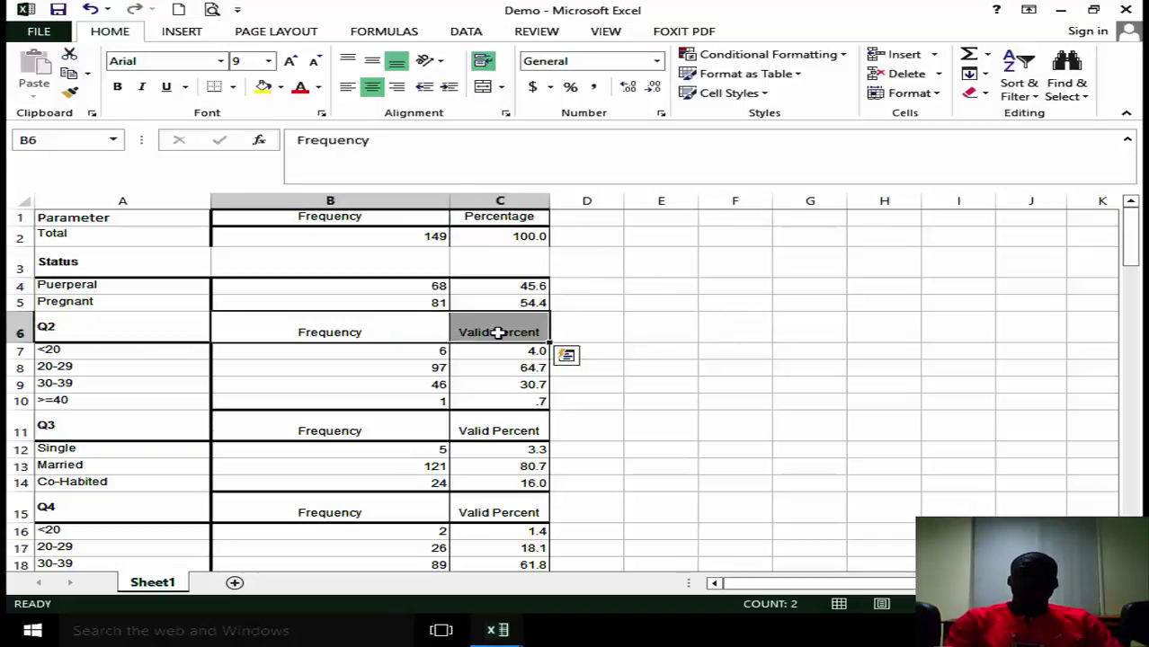
pyautogui.press('Delete')
pyautogui.moveTo(336, 425); pyautogui.dragTo(504, 428)
pyautogui.press('Delete')
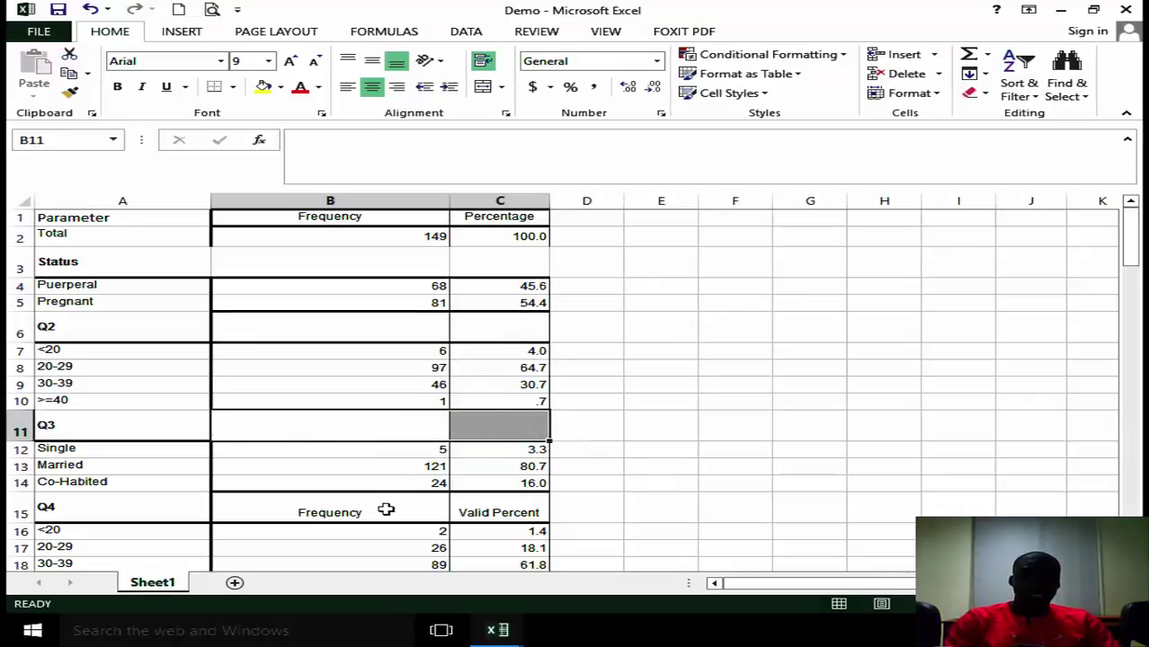
pyautogui.moveTo(385, 509); pyautogui.dragTo(469, 513)
pyautogui.press('Delete')
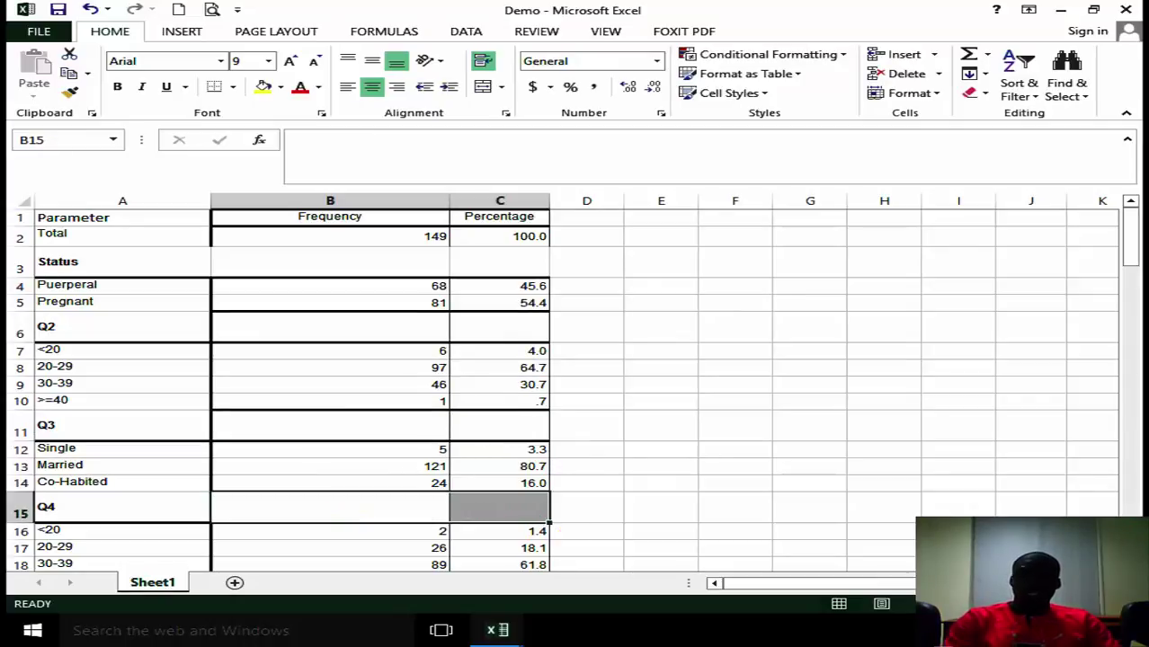
# - Clear the repeated Frequency and Valid Percent headers from the Q5, Q6 and Q7 rows (20, 25 and 30)
pyautogui.moveTo(1135, 262); pyautogui.dragTo(1135, 283)
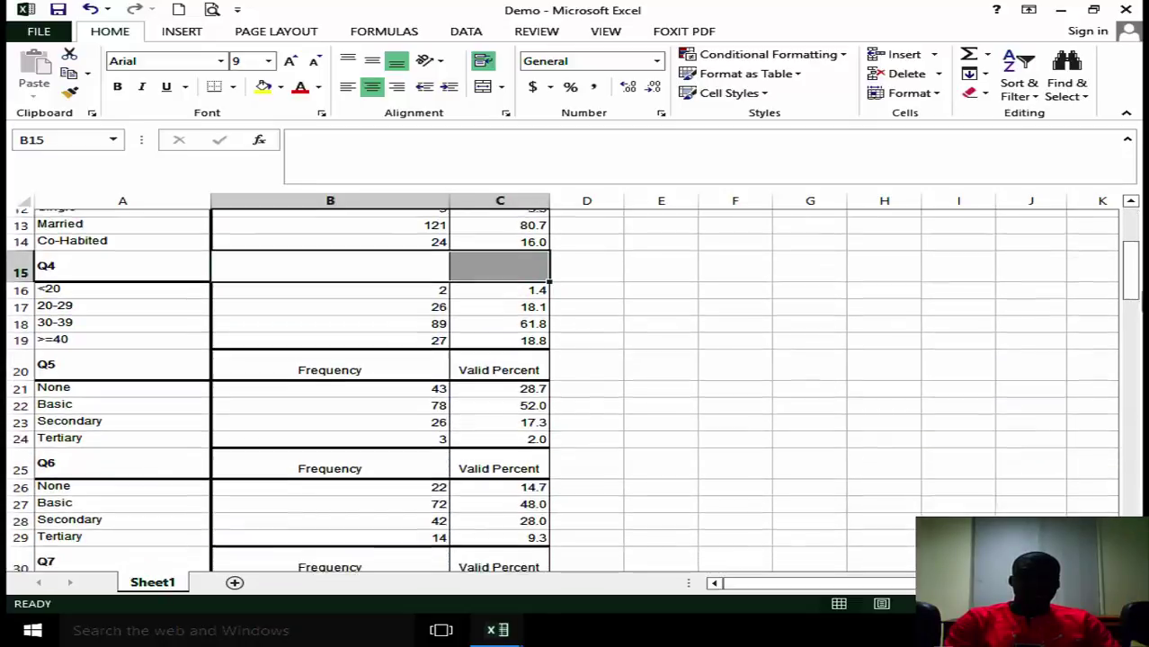
pyautogui.moveTo(328, 363); pyautogui.dragTo(490, 357)
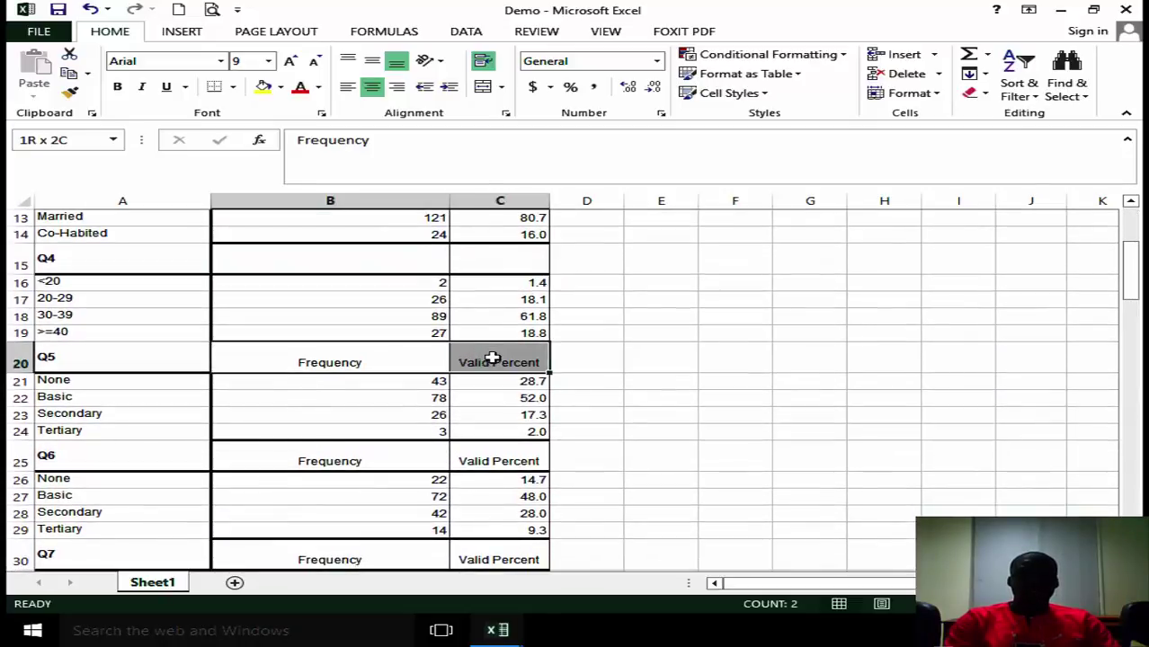
pyautogui.press('Delete')
pyautogui.moveTo(345, 457); pyautogui.dragTo(503, 456)
pyautogui.press('Delete')
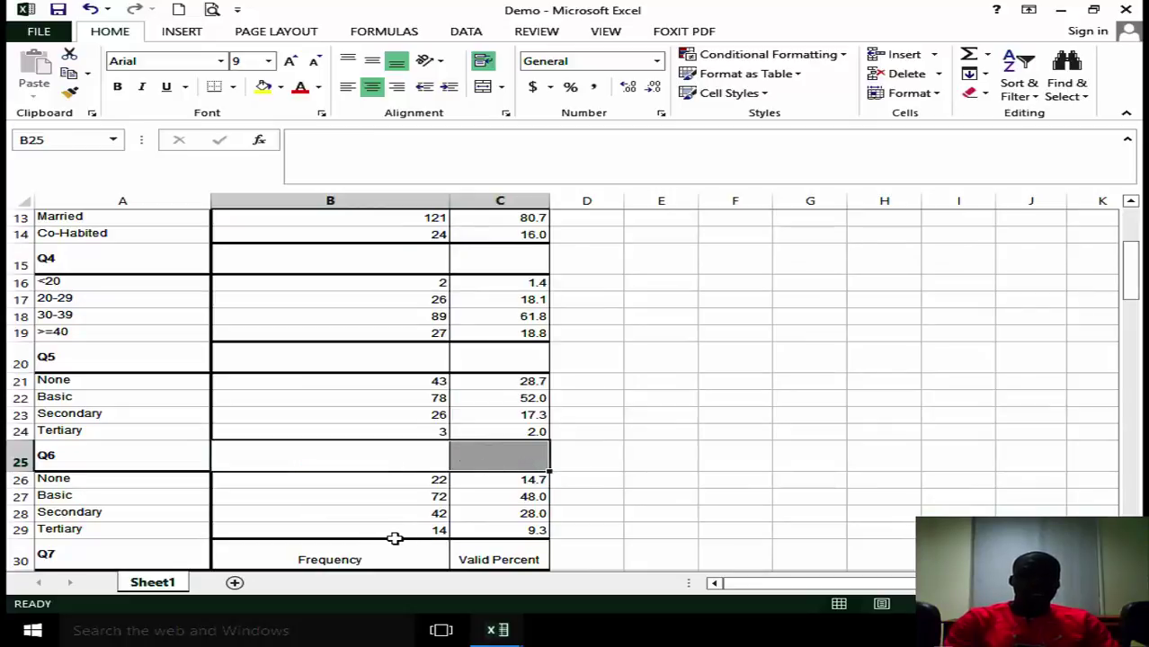
pyautogui.moveTo(377, 558); pyautogui.dragTo(510, 555)
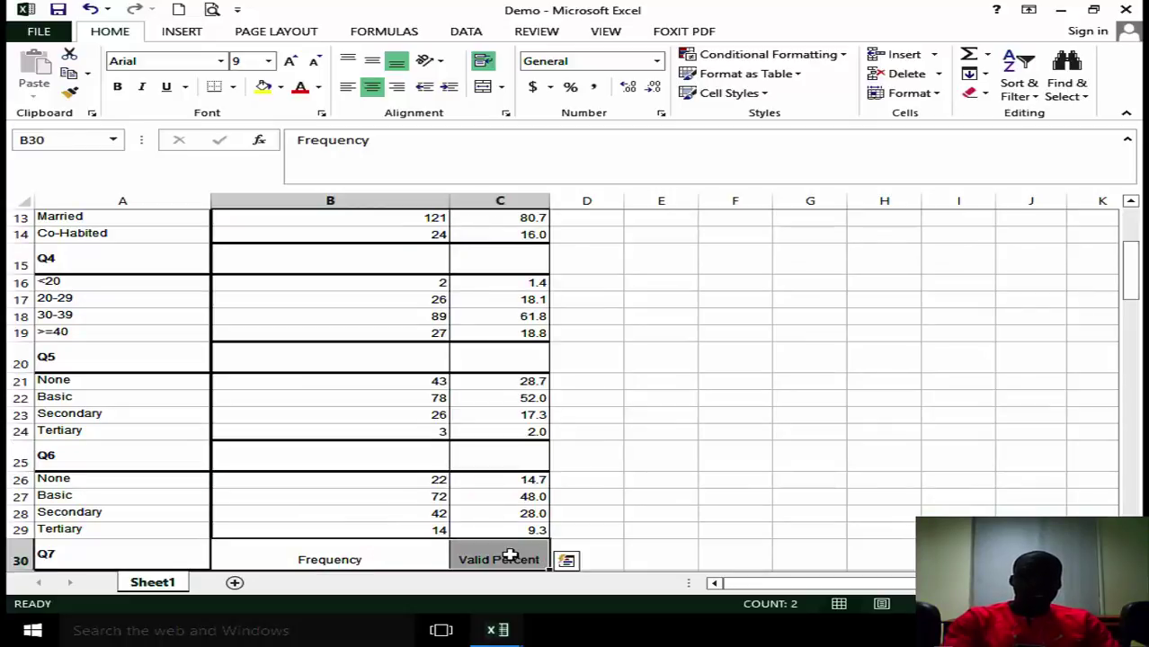
pyautogui.press('Delete')
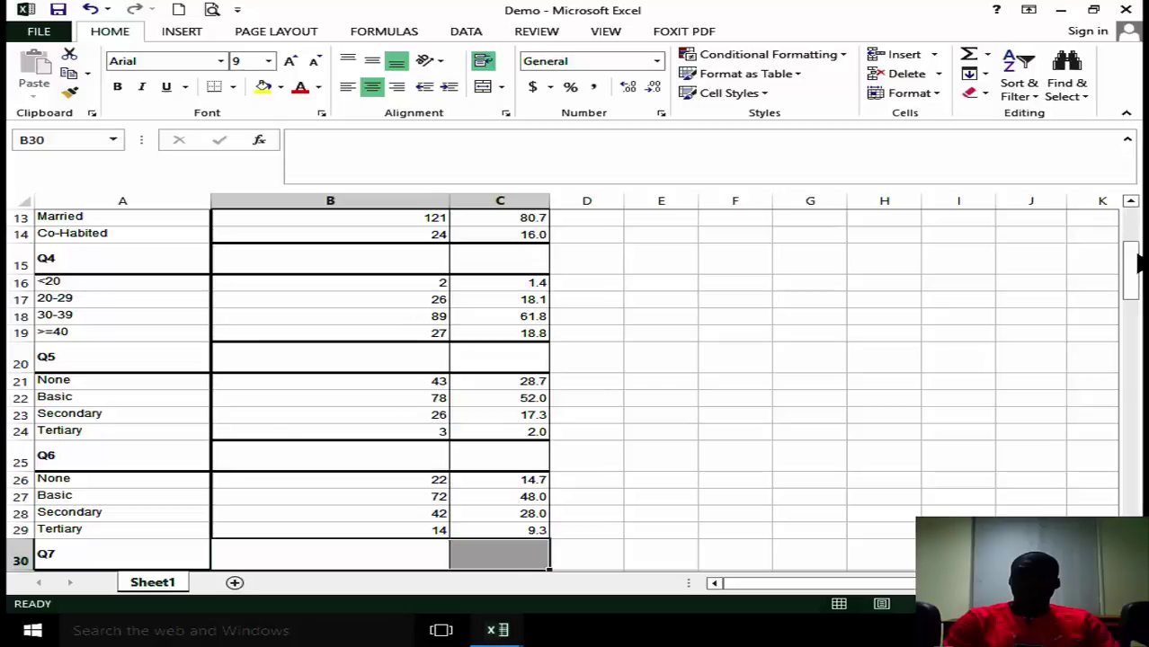
# - Clear the repeated Frequency and Valid Percent headers from the Q8, Q9 and Q10 rows (33, 37 and 41)
pyautogui.moveTo(1138, 261); pyautogui.dragTo(1134, 313)
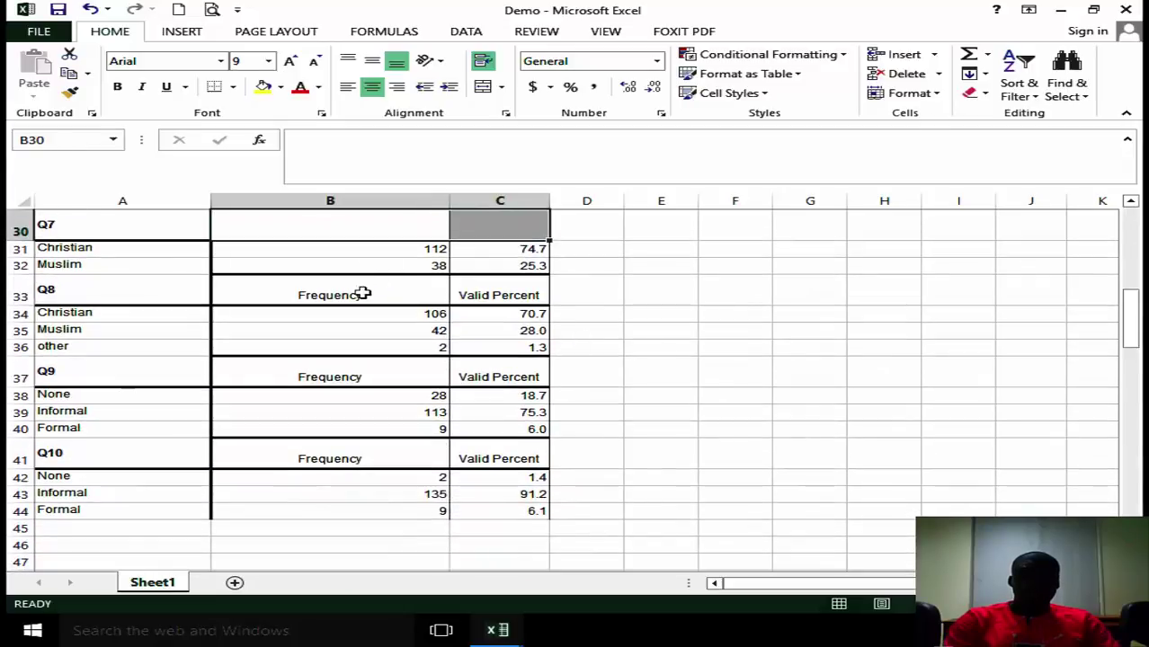
pyautogui.moveTo(363, 294); pyautogui.dragTo(520, 294)
pyautogui.press('Delete')
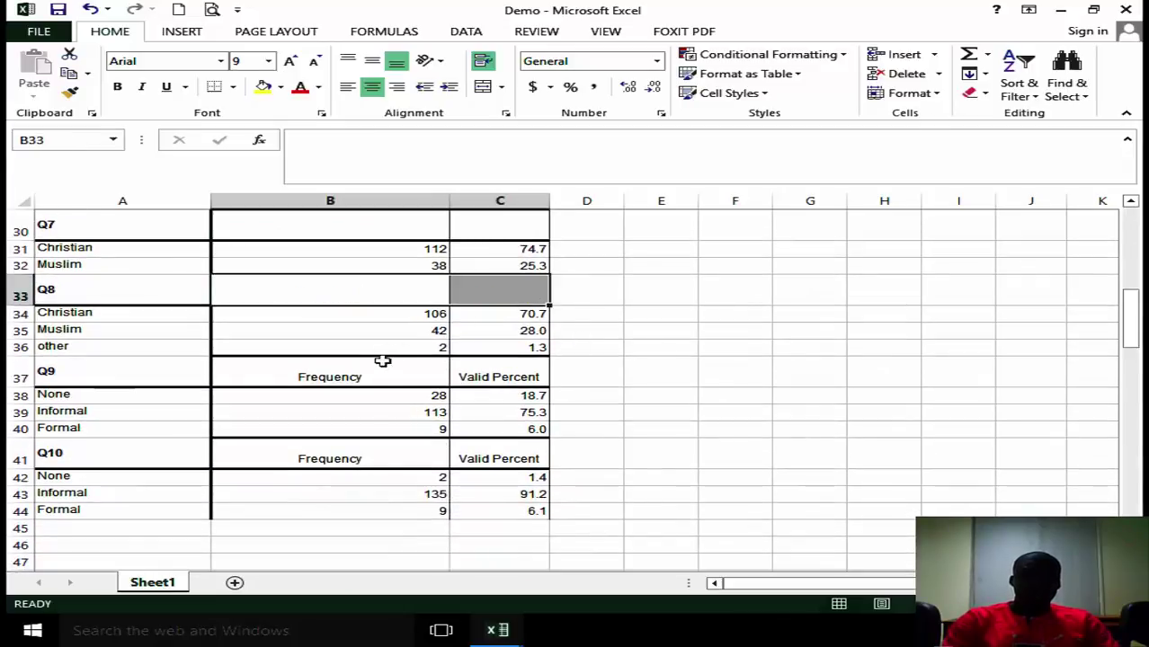
pyautogui.moveTo(352, 372); pyautogui.dragTo(500, 376)
pyautogui.press('Delete')
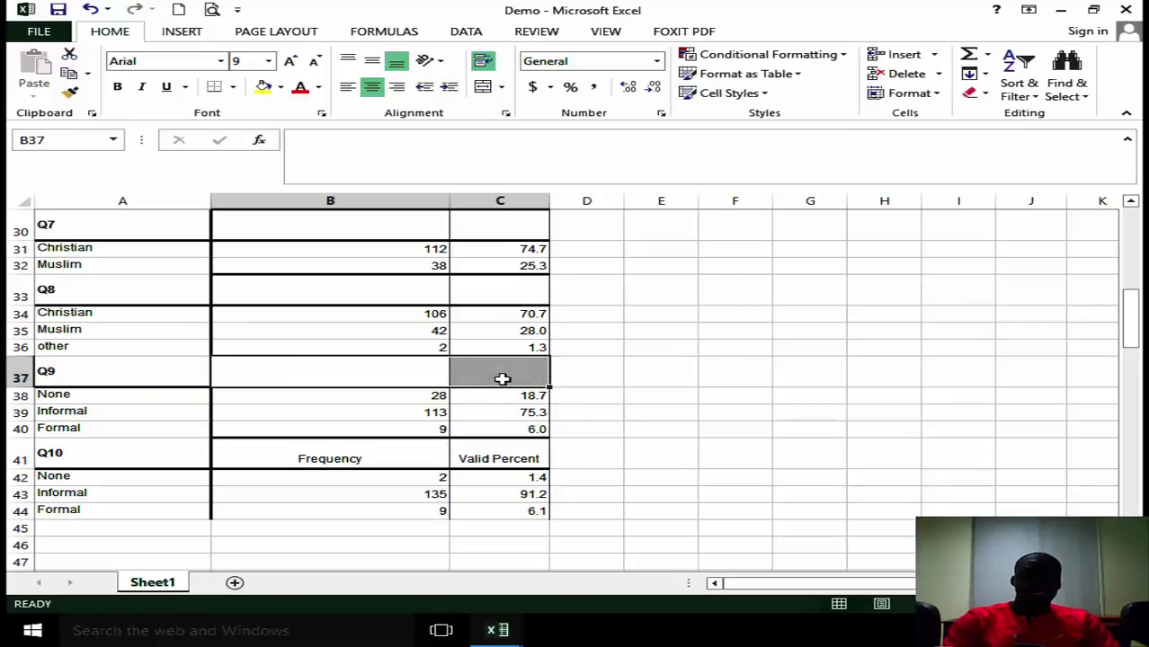
pyautogui.moveTo(373, 460); pyautogui.dragTo(598, 466)
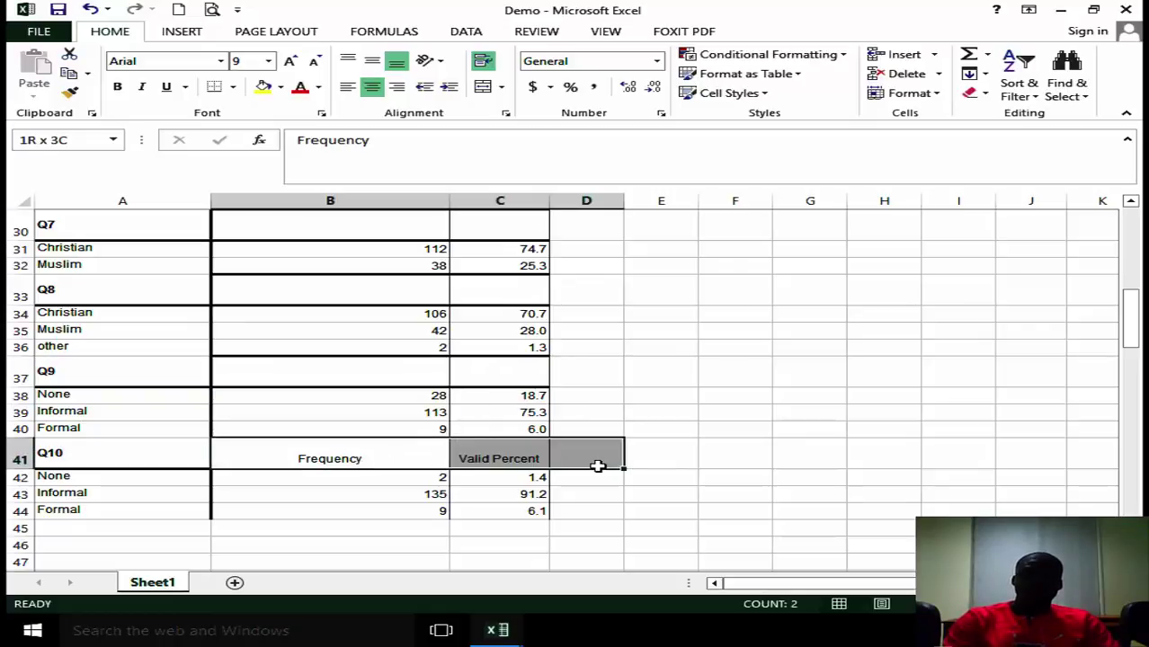
pyautogui.press('Delete')
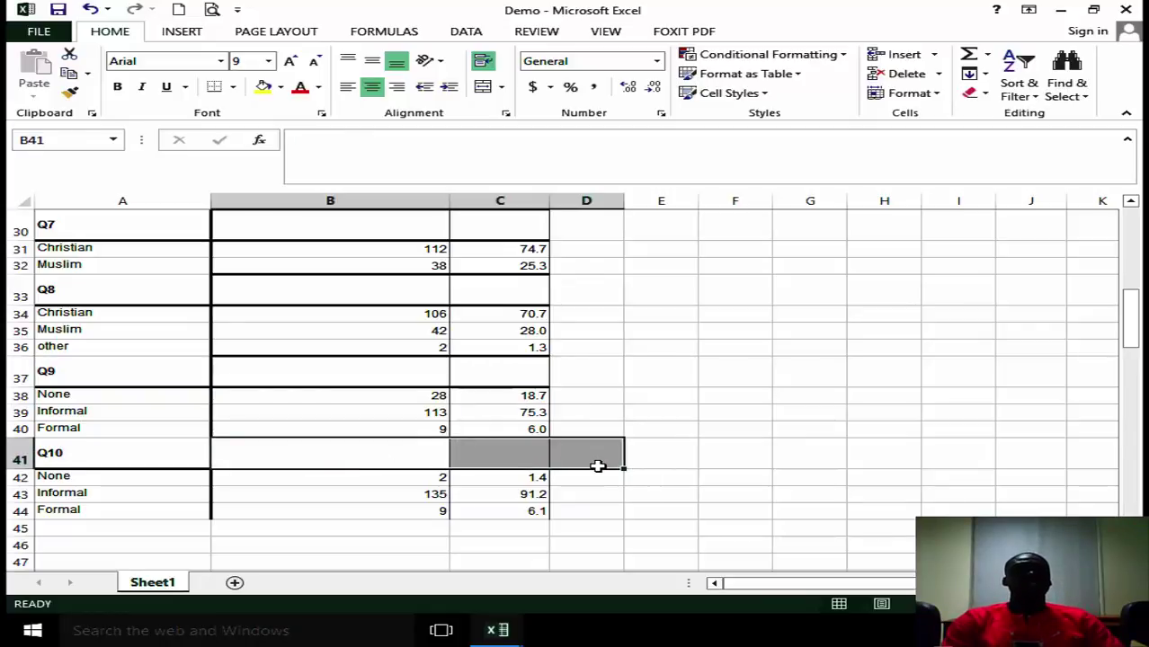
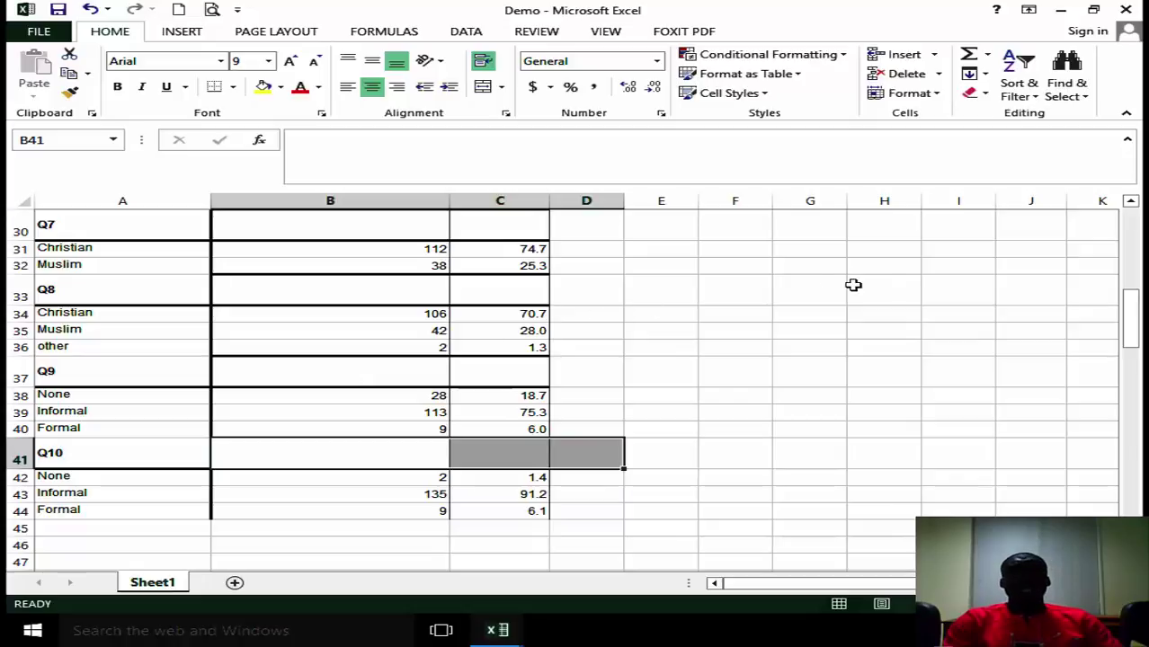
# - Check the row height at the empty cell G31 beside the table
pyautogui.click(809, 251)
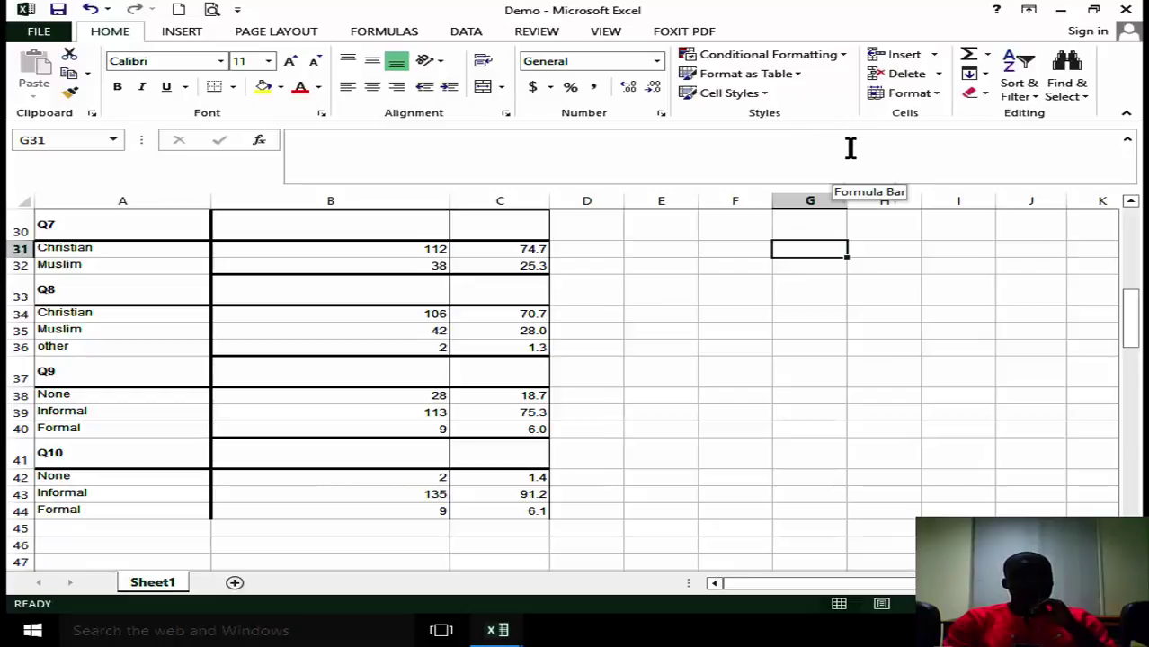
pyautogui.click(941, 93)
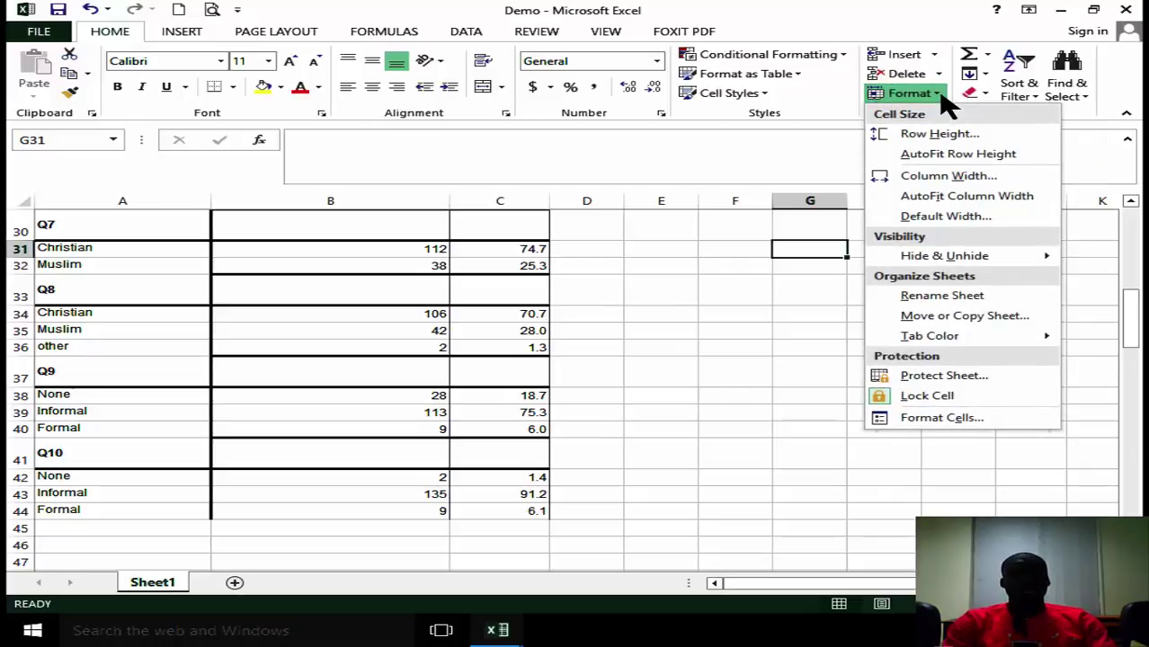
pyautogui.click(940, 137)
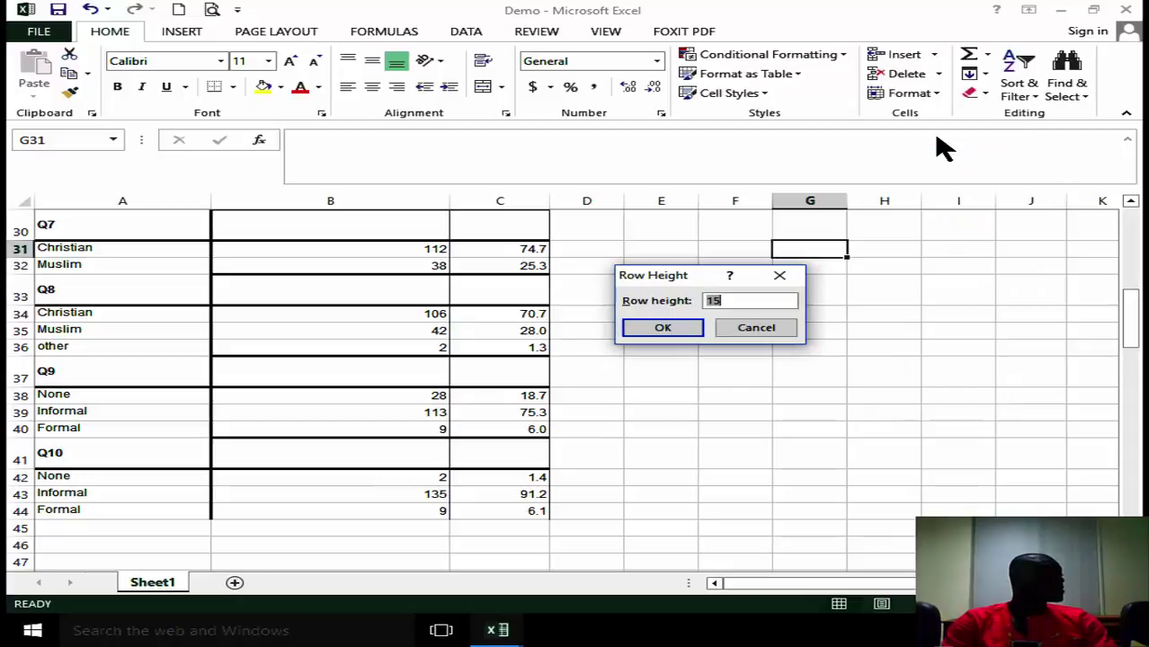
pyautogui.click(742, 301)
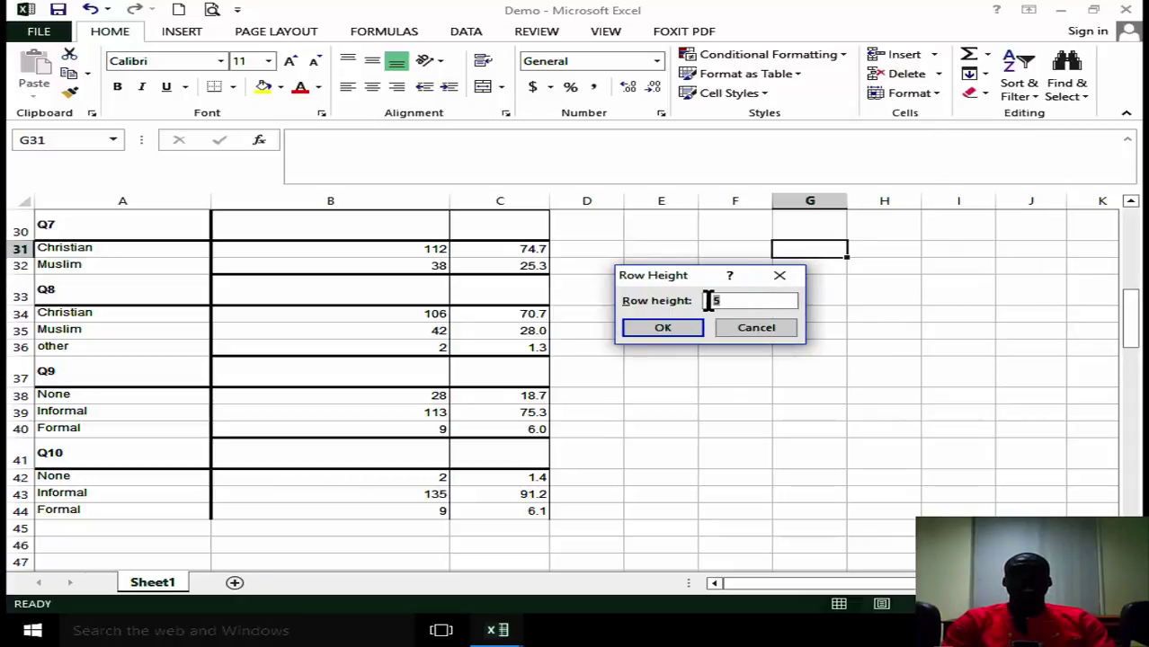
pyautogui.click(667, 330)
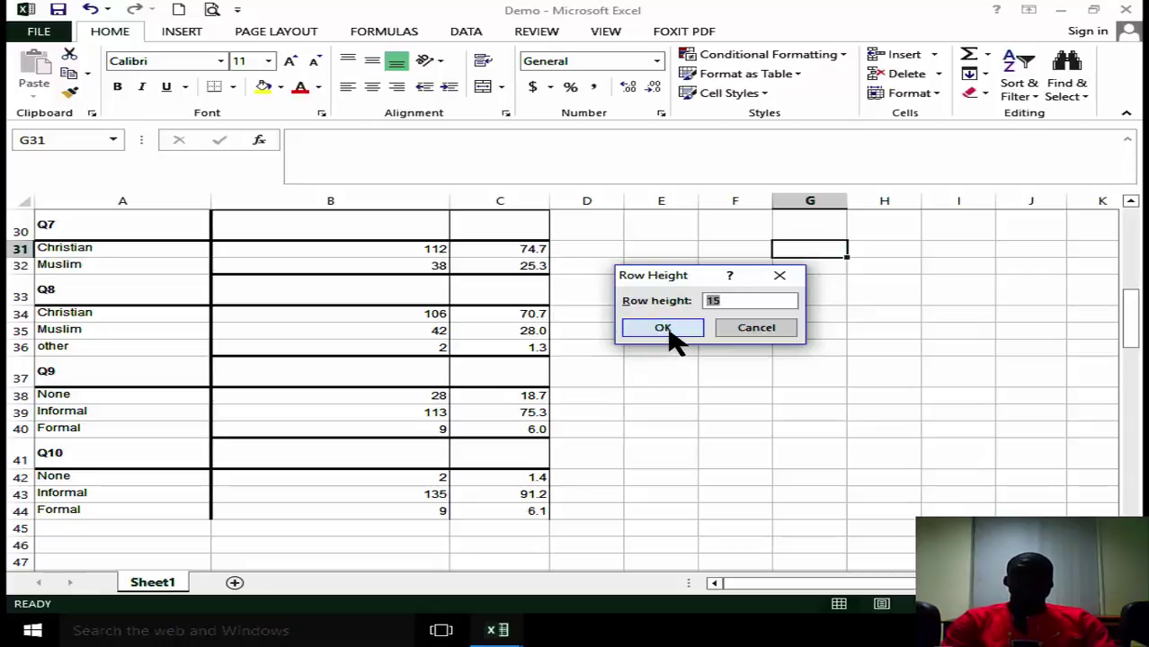
pyautogui.click(670, 331)
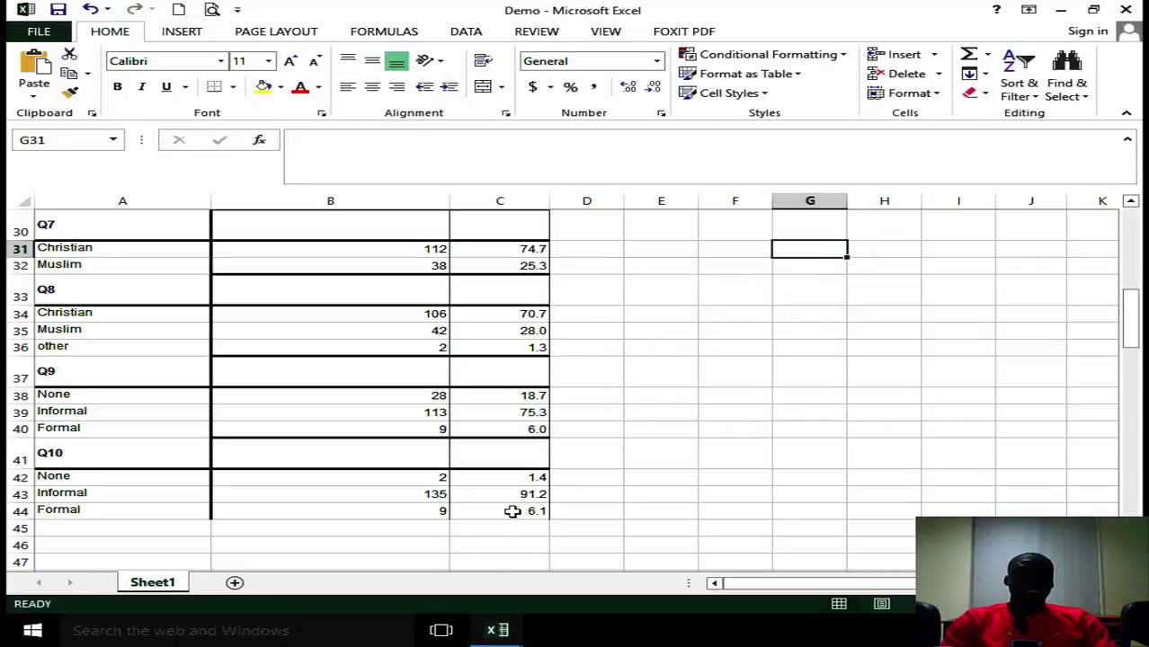
# - Set the row height of the whole table A1:C44 to 15
pyautogui.moveTo(513, 511); pyautogui.dragTo(106, 65)
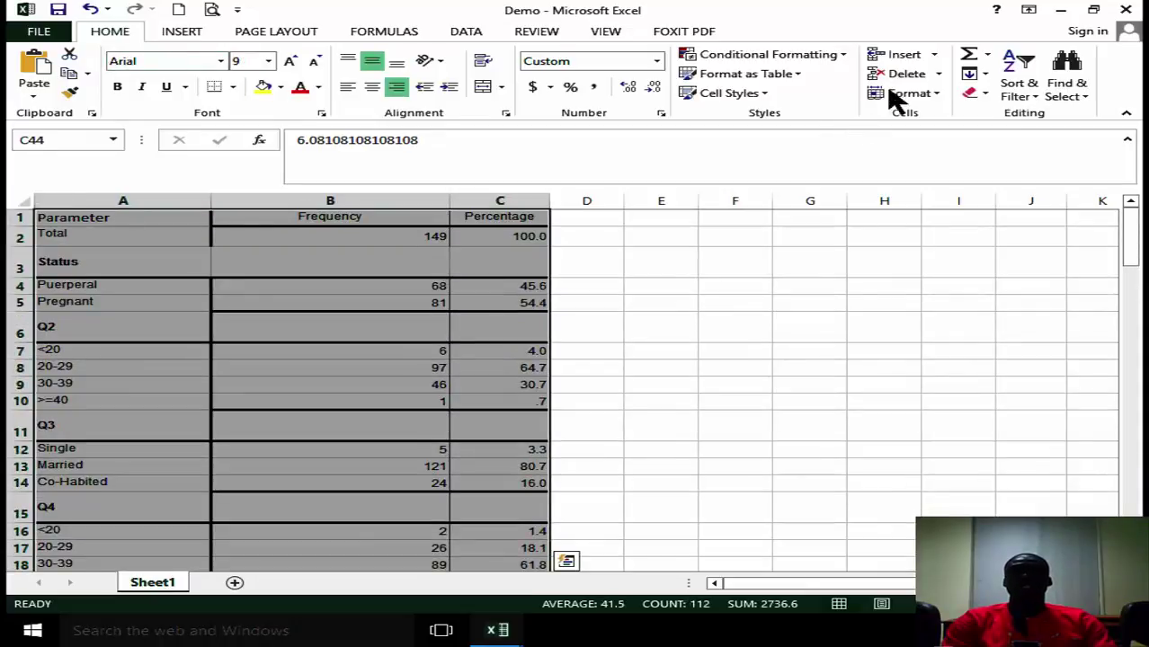
pyautogui.click(935, 101)
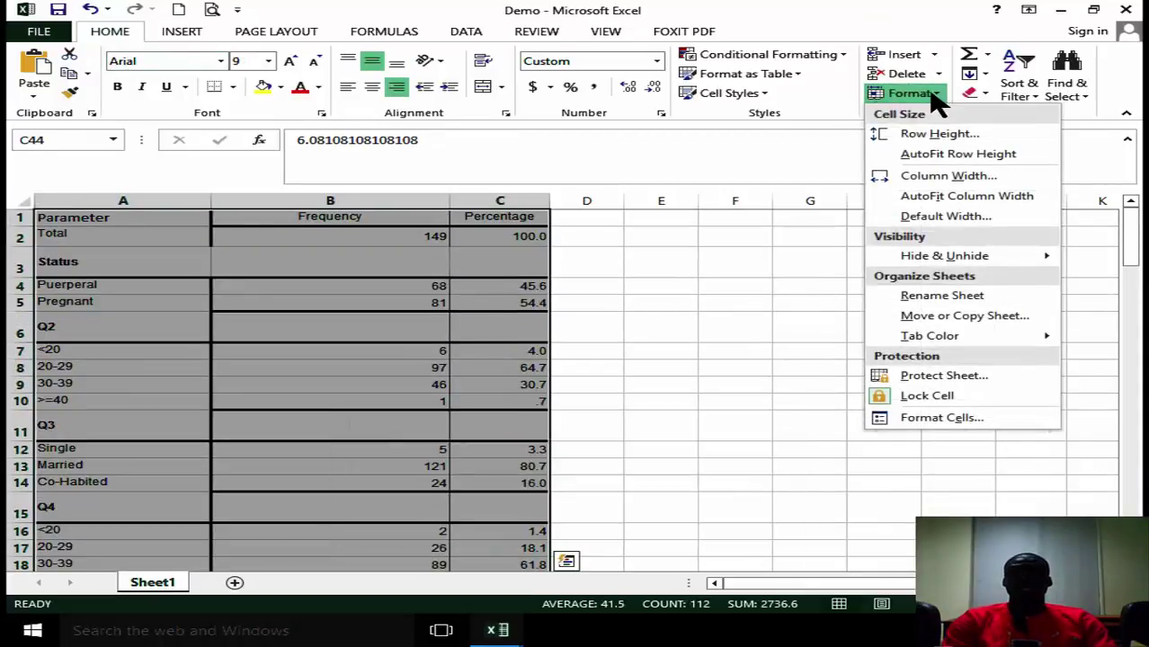
pyautogui.click(919, 140)
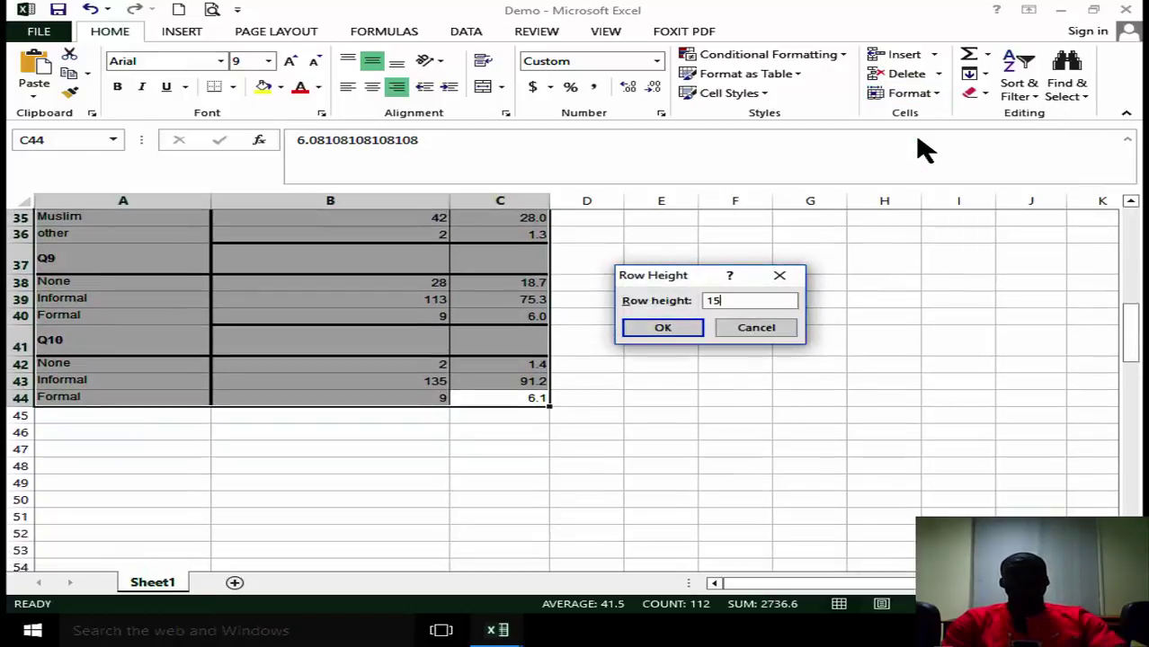
pyautogui.click(679, 328)
pyautogui.click(803, 387)
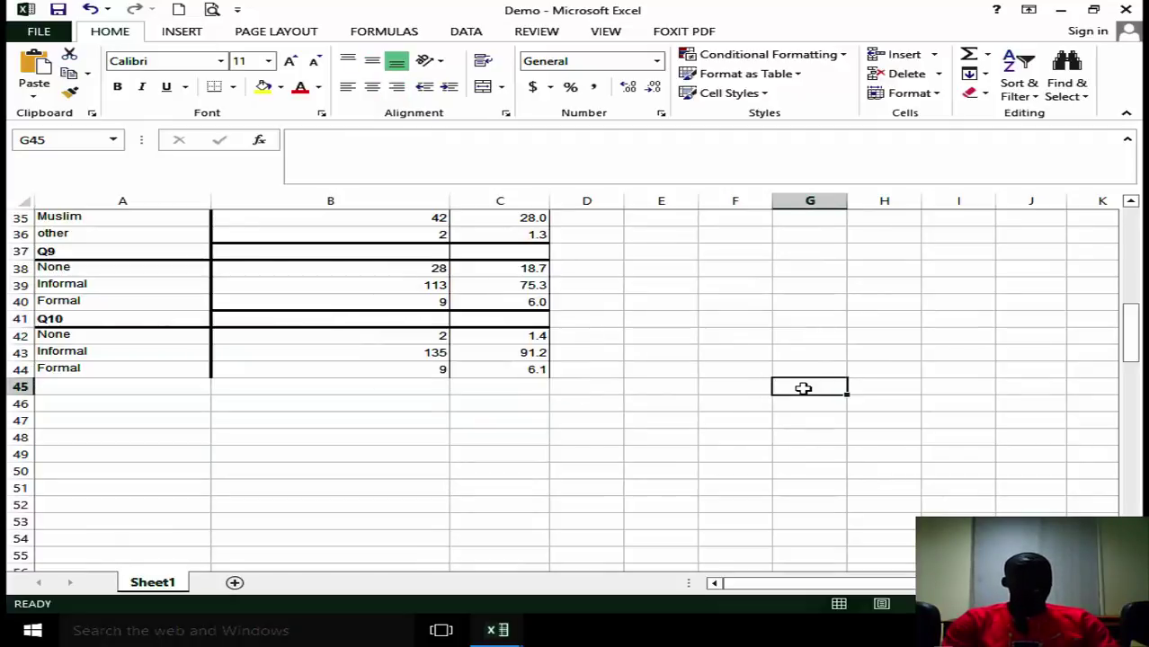
# - Check the column width at the empty cell G36 beside the table
pyautogui.click(822, 242)
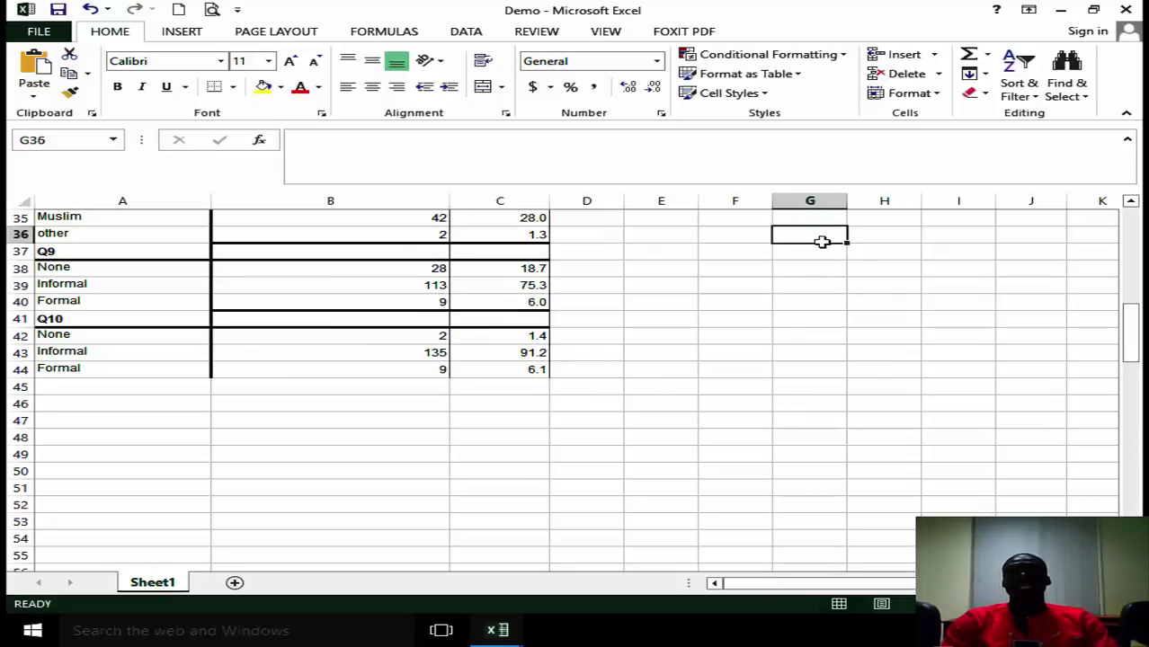
pyautogui.click(917, 94)
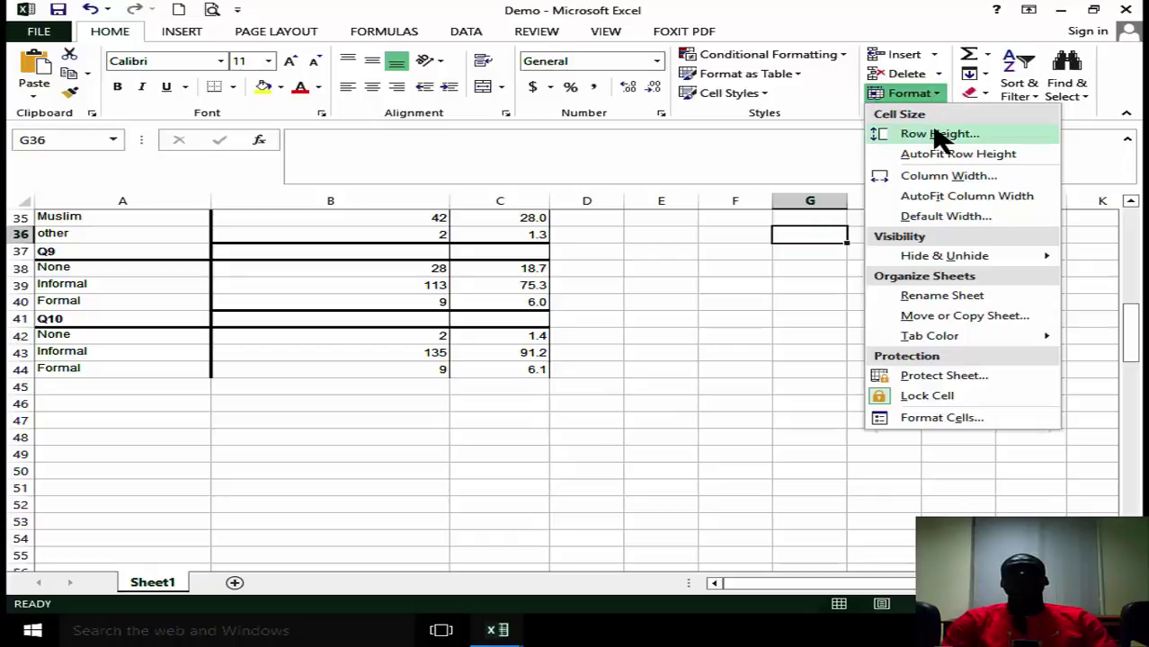
pyautogui.click(949, 176)
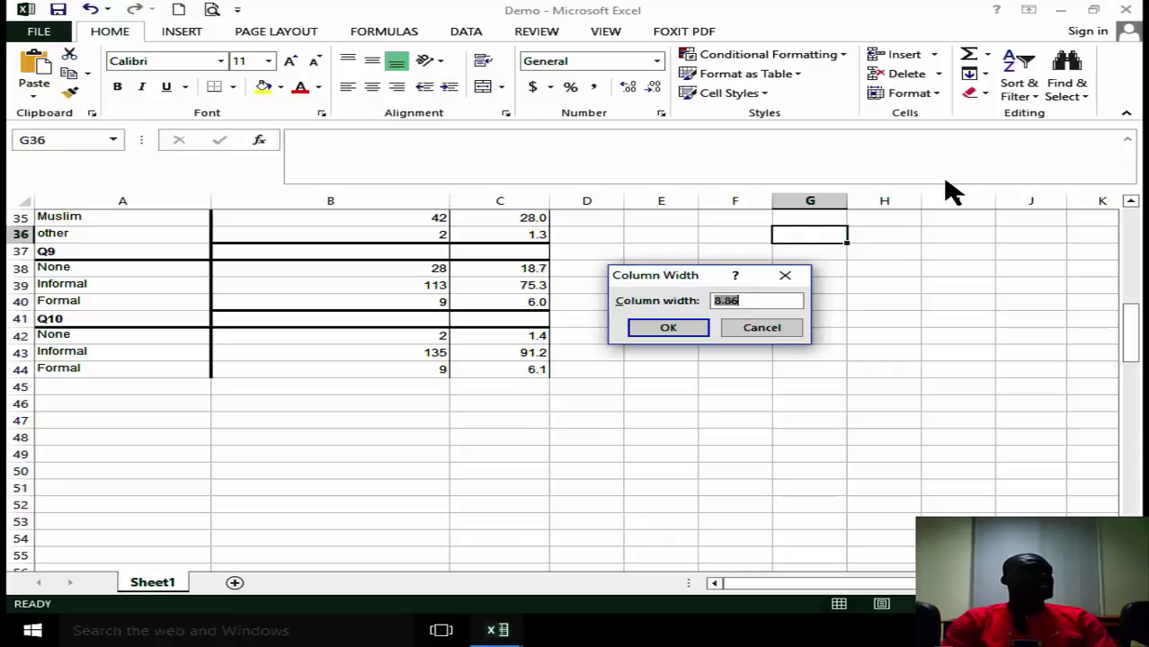
pyautogui.doubleClick(713, 300)
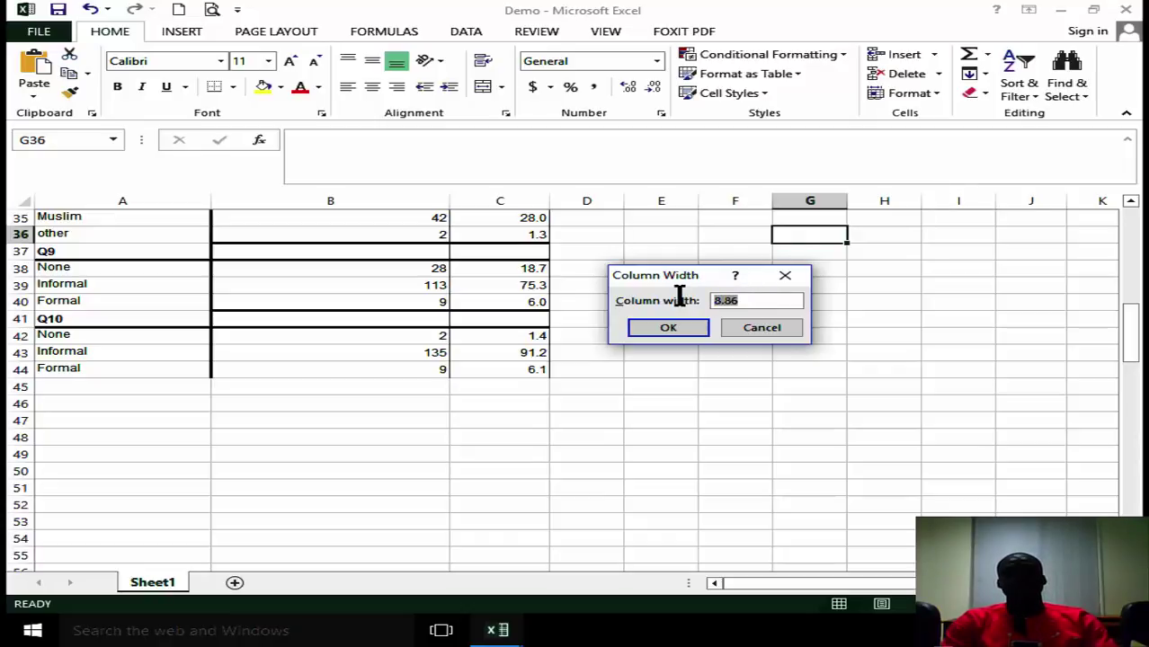
pyautogui.click(688, 333)
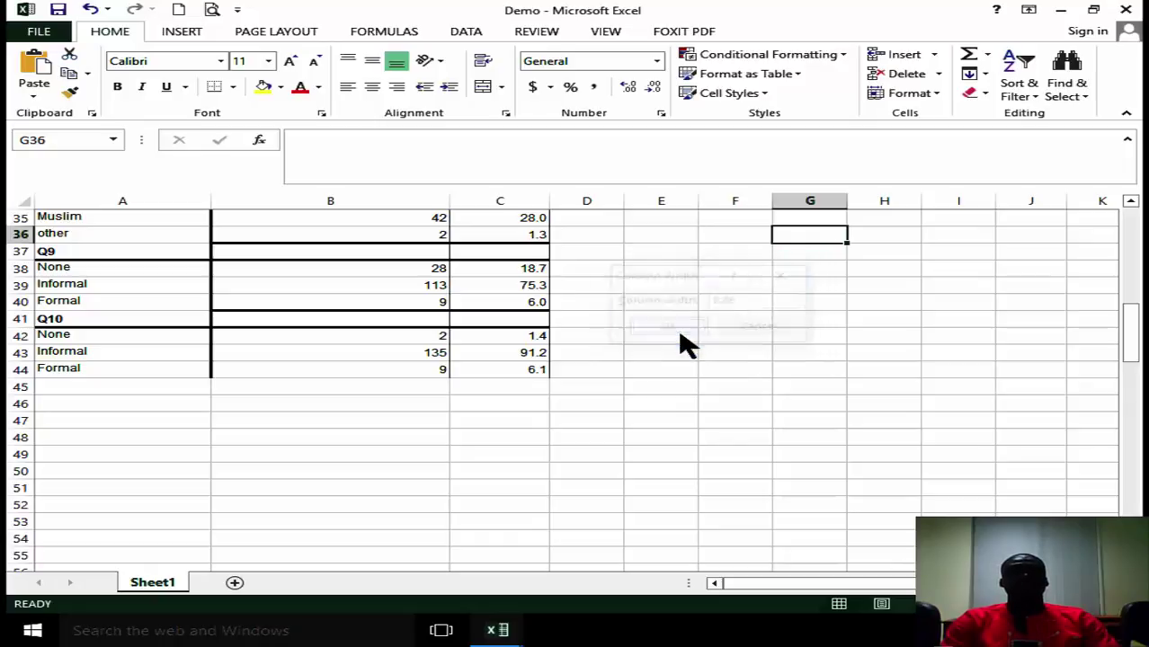
# - Set the column width of the whole table A1:C44 to 8.86
pyautogui.click(524, 368)
pyautogui.moveTo(525, 368); pyautogui.dragTo(134, 114)
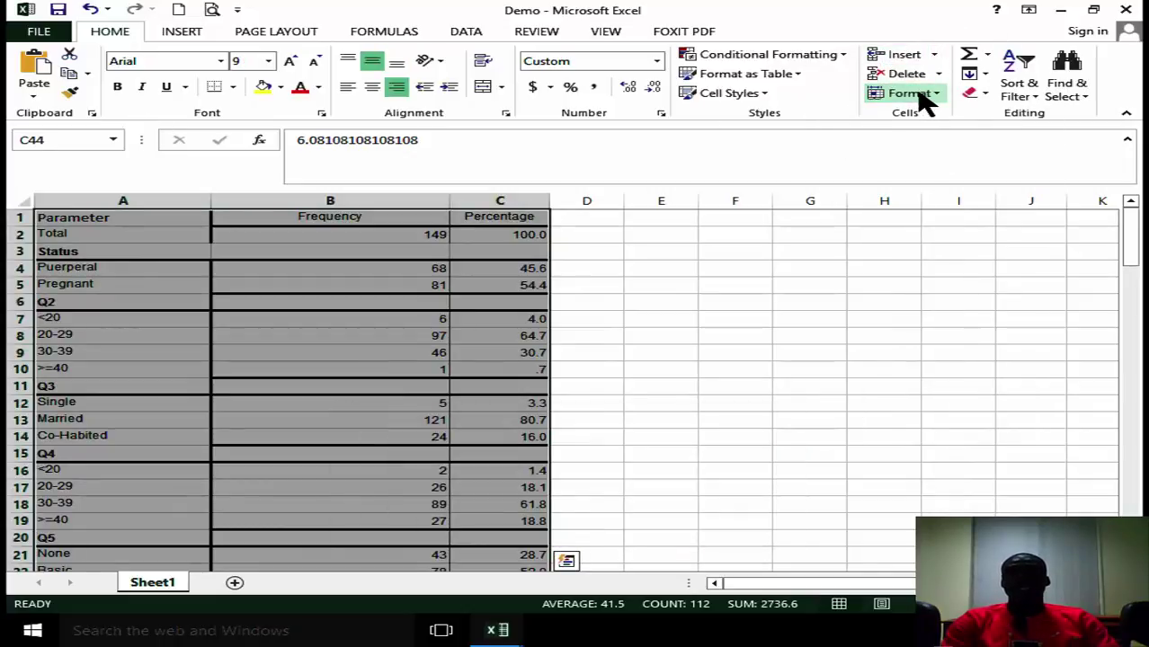
pyautogui.click(936, 94)
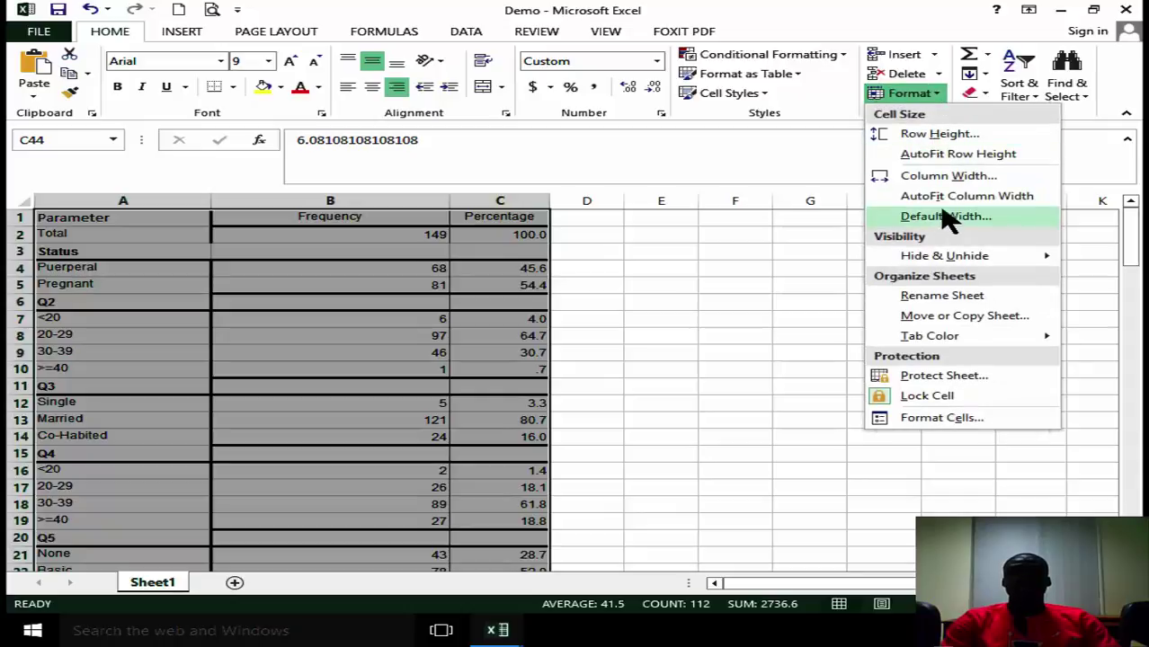
pyautogui.click(942, 177)
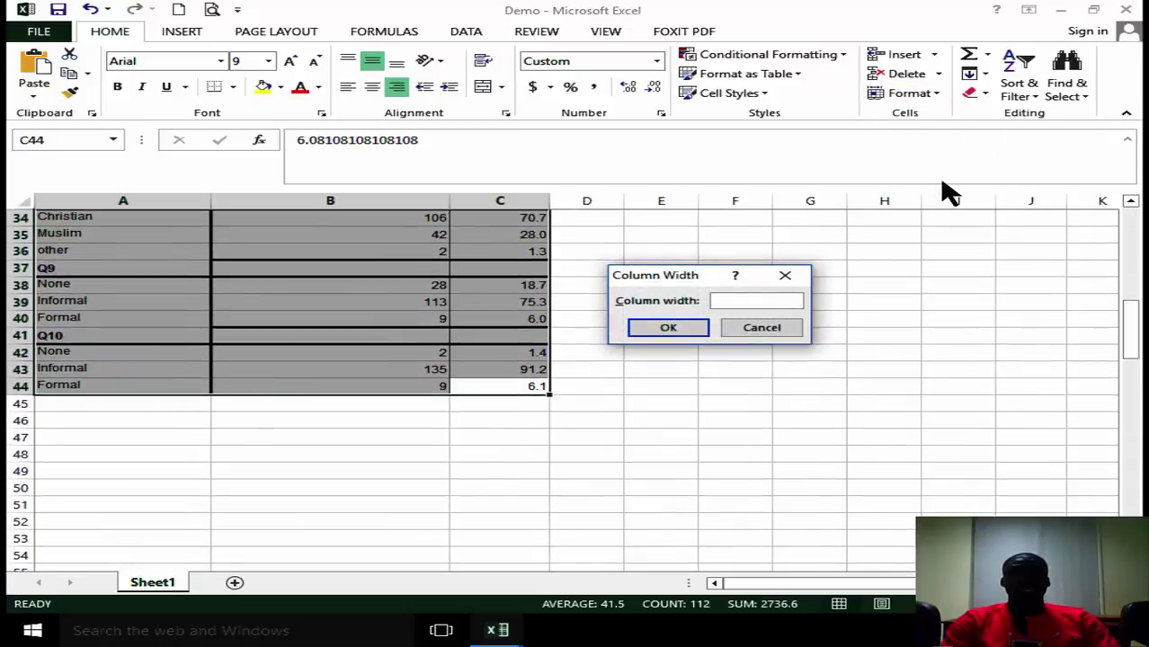
pyautogui.write('8.86')
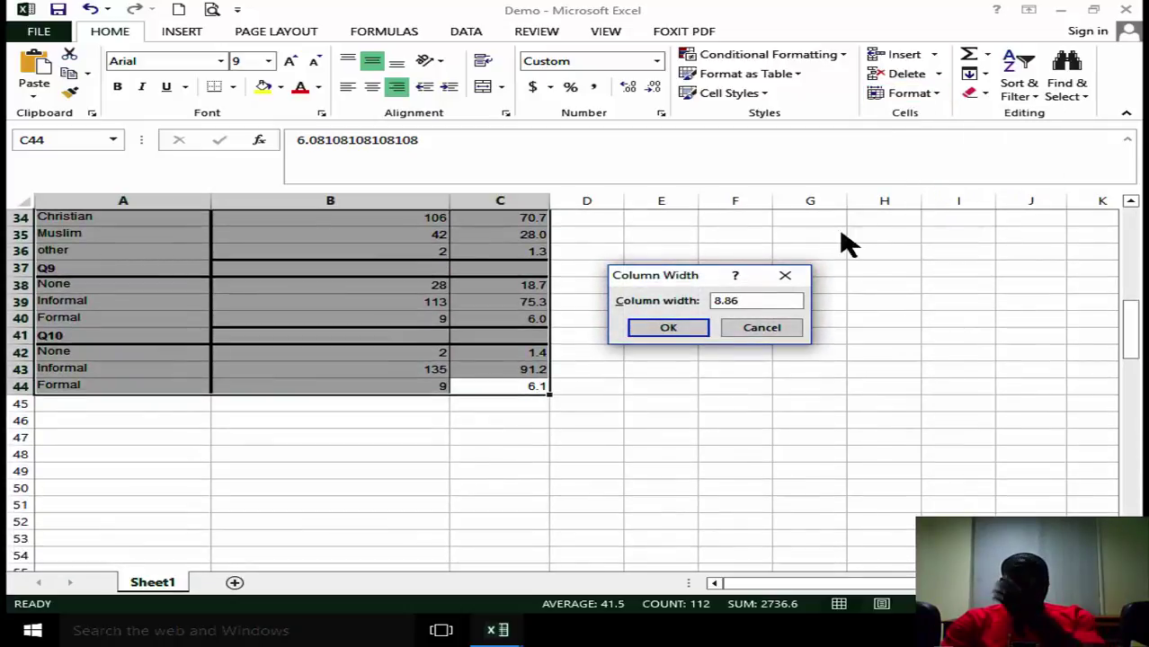
pyautogui.click(663, 328)
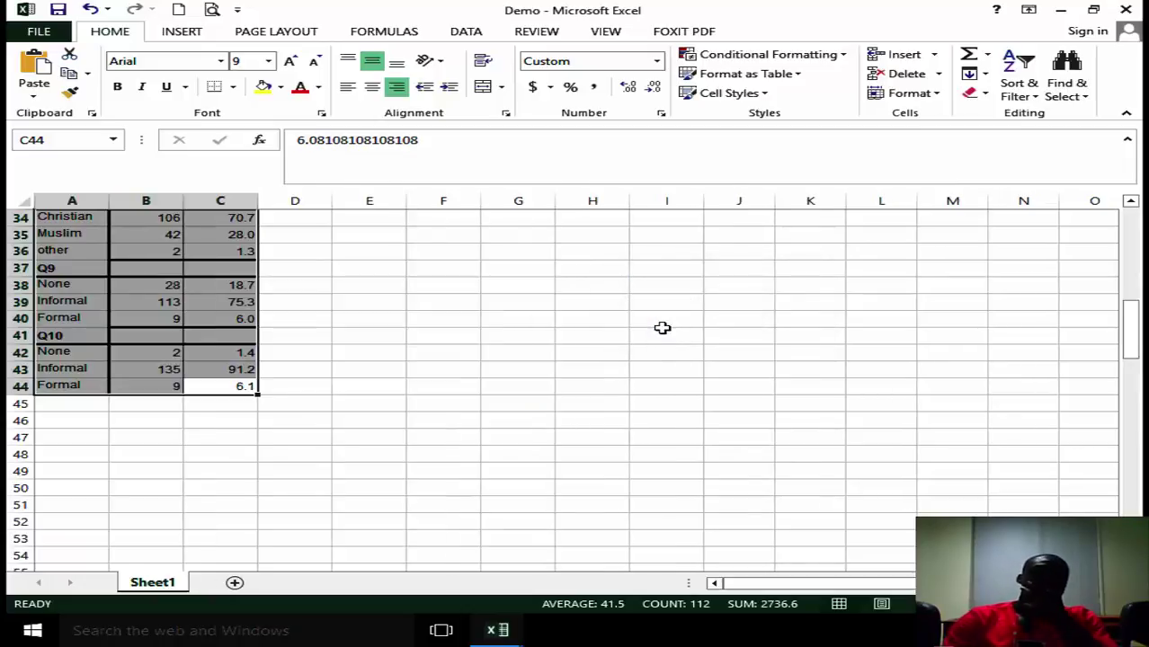
# - Copy the table, switch to the Word document Table 1, and paste it onto a new page after the existing table's note
pyautogui.moveTo(1137, 349); pyautogui.dragTo(1135, 236)
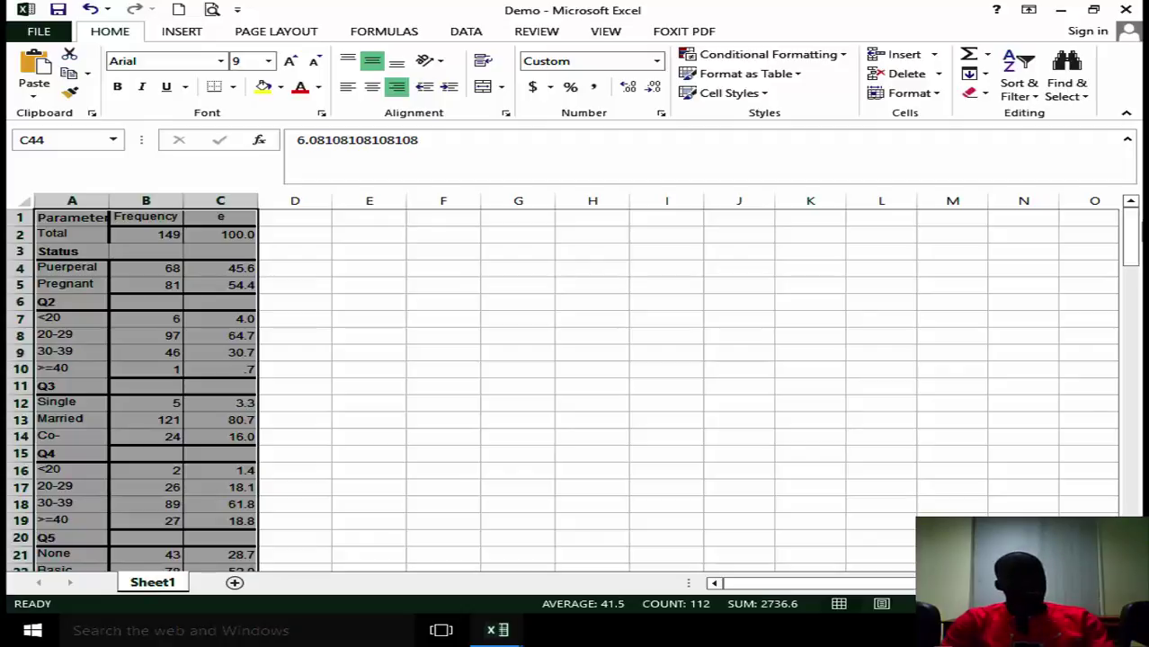
pyautogui.hotkey('ctrl', 'c')
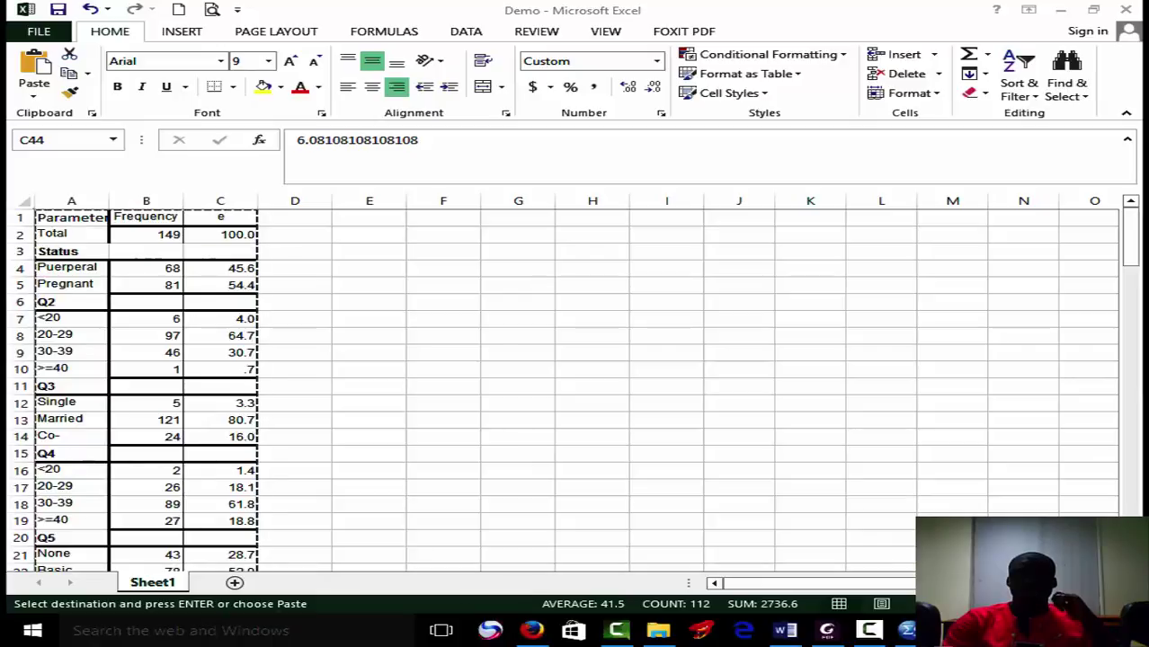
pyautogui.hotkey('alt', 'Tab')
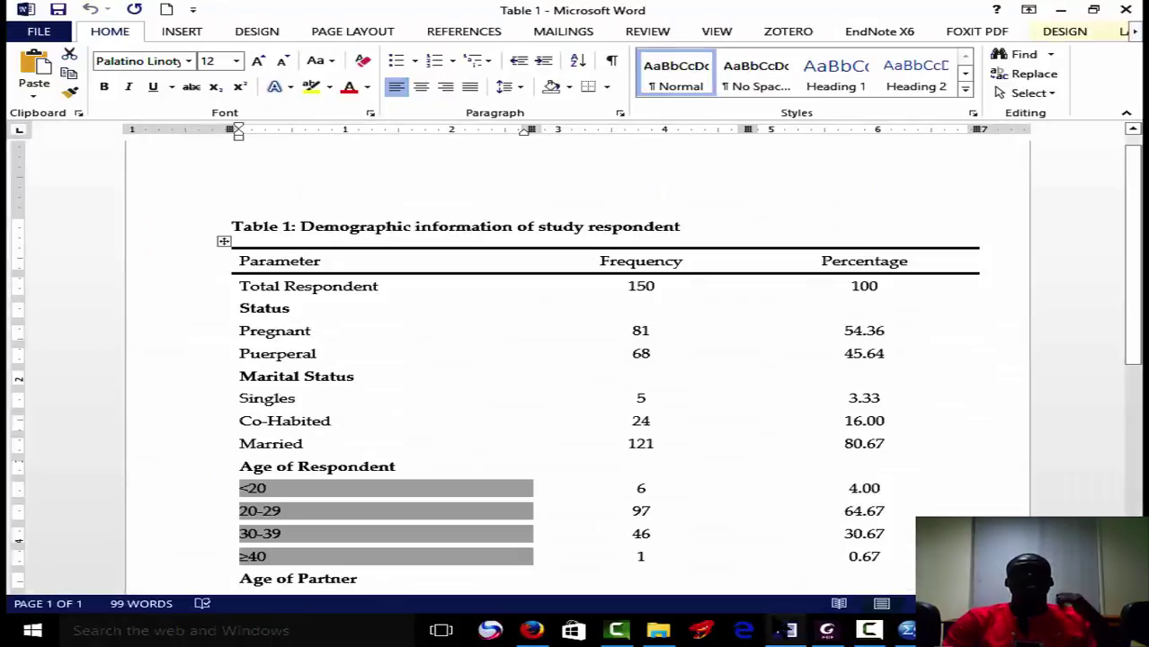
pyautogui.scroll(-6, 827, 521)
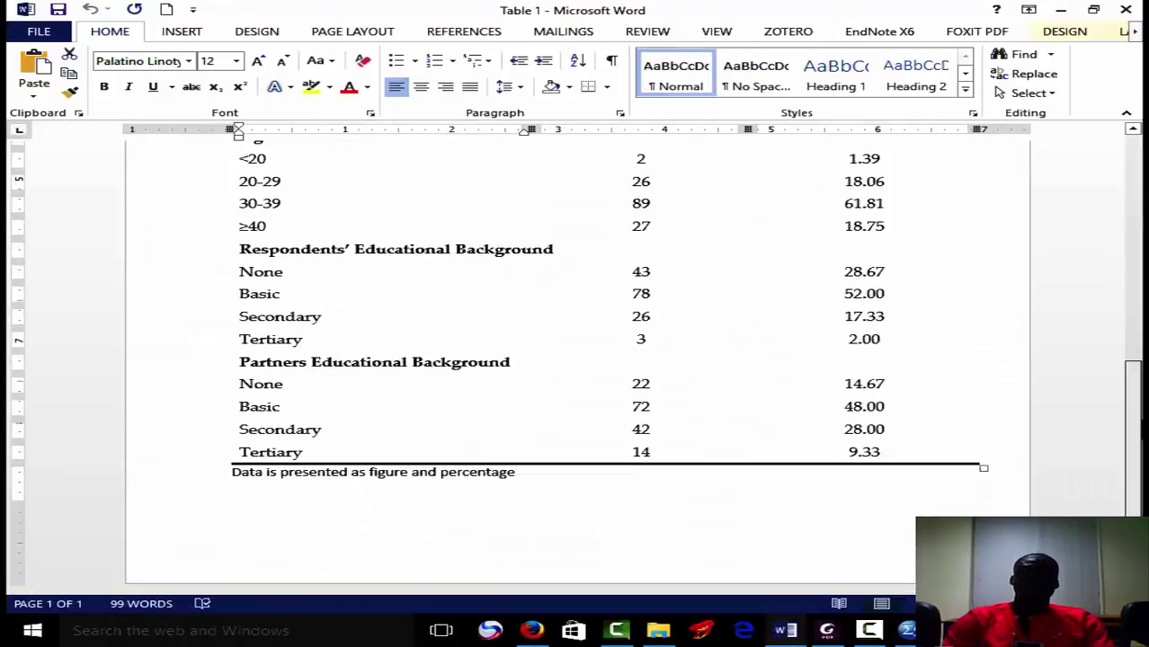
pyautogui.click(740, 526)
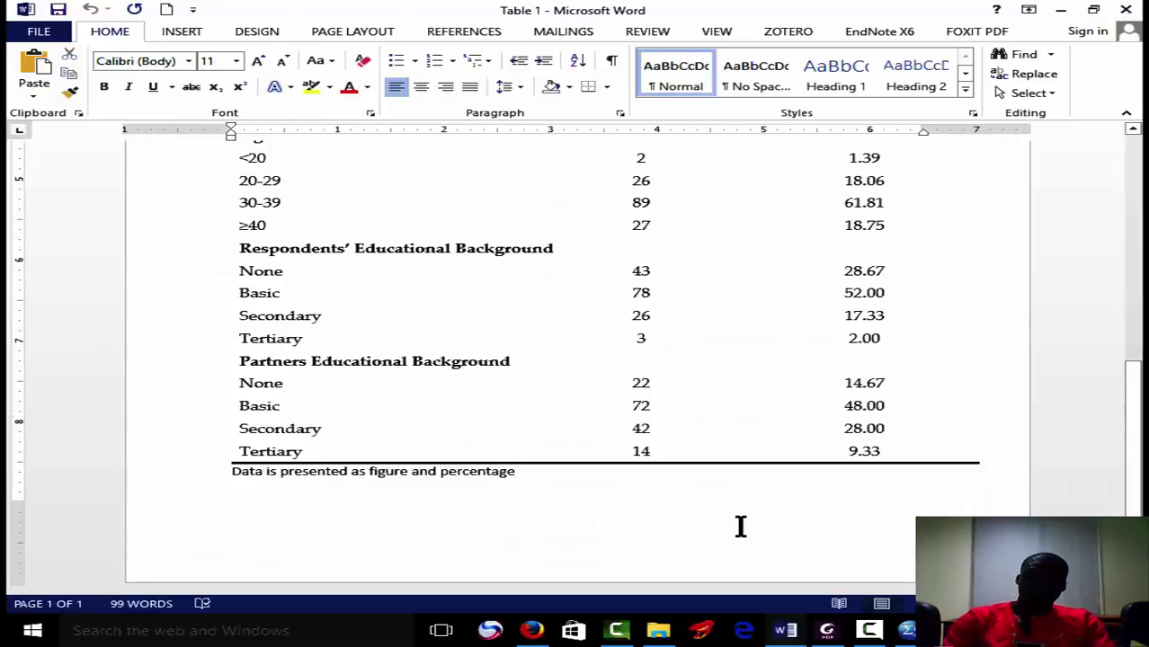
pyautogui.hotkey('ctrl', 'Return')
pyautogui.hotkey('ctrl', 'v')
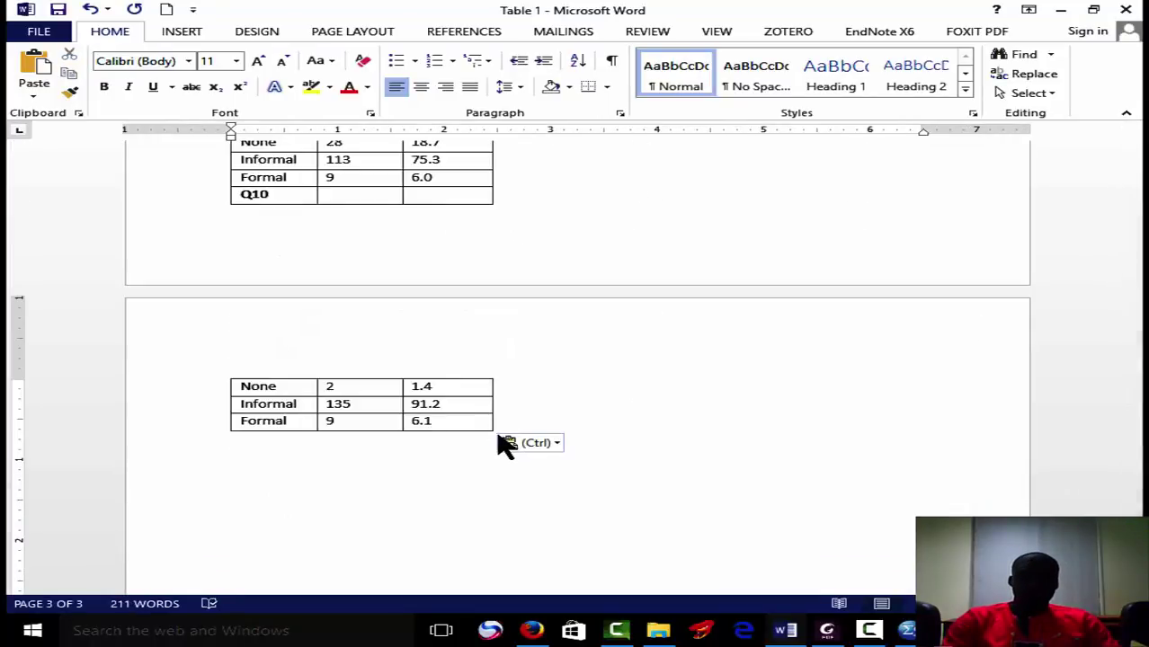
# - Widen the pasted table to about 6.6 inches so it spans the page's text area
pyautogui.moveTo(494, 434); pyautogui.dragTo(902, 182)
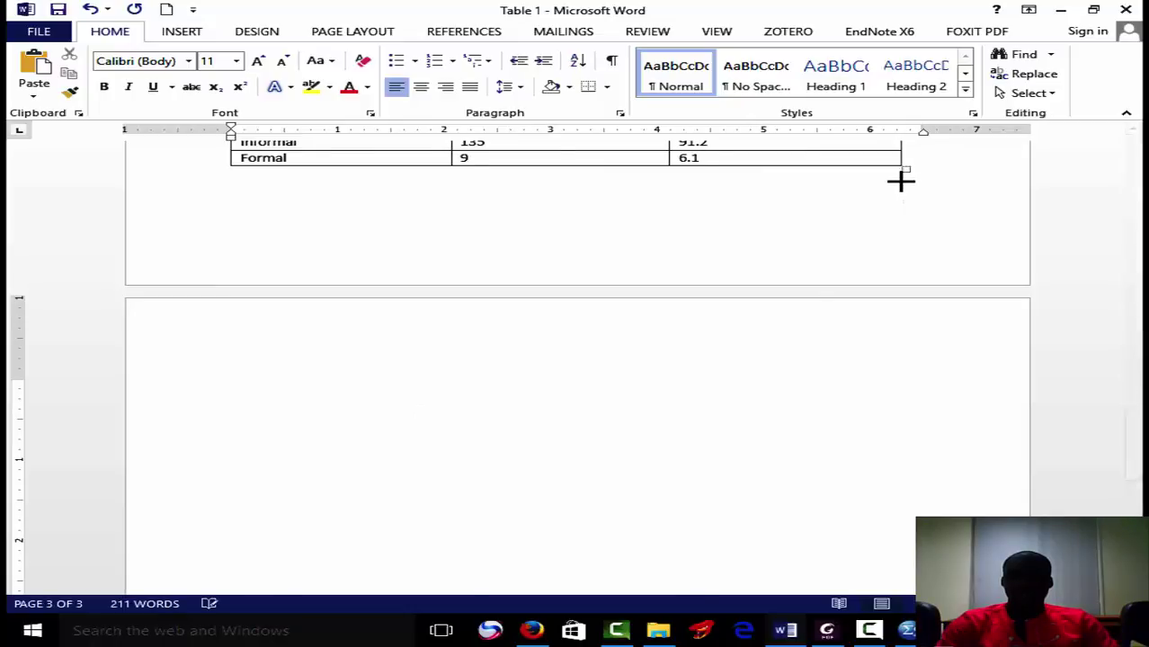
pyautogui.moveTo(1133, 332); pyautogui.dragTo(1133, 423)
pyautogui.moveTo(902, 286); pyautogui.dragTo(932, 291)
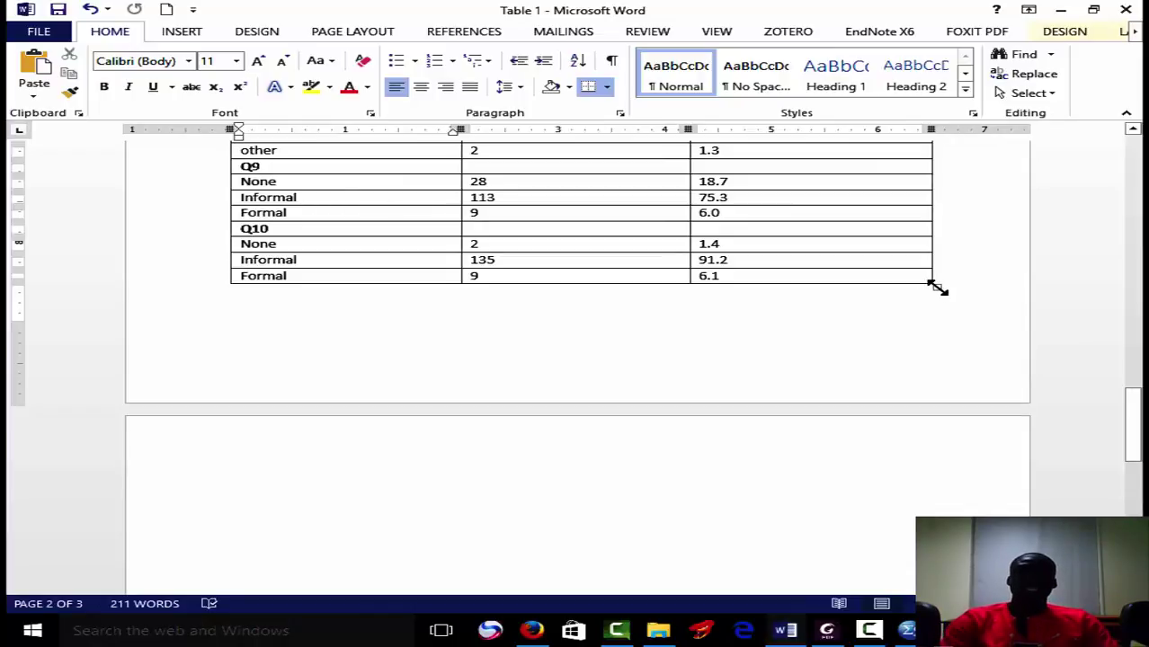
# - Remove all borders from the whole pasted table
pyautogui.click(936, 286)
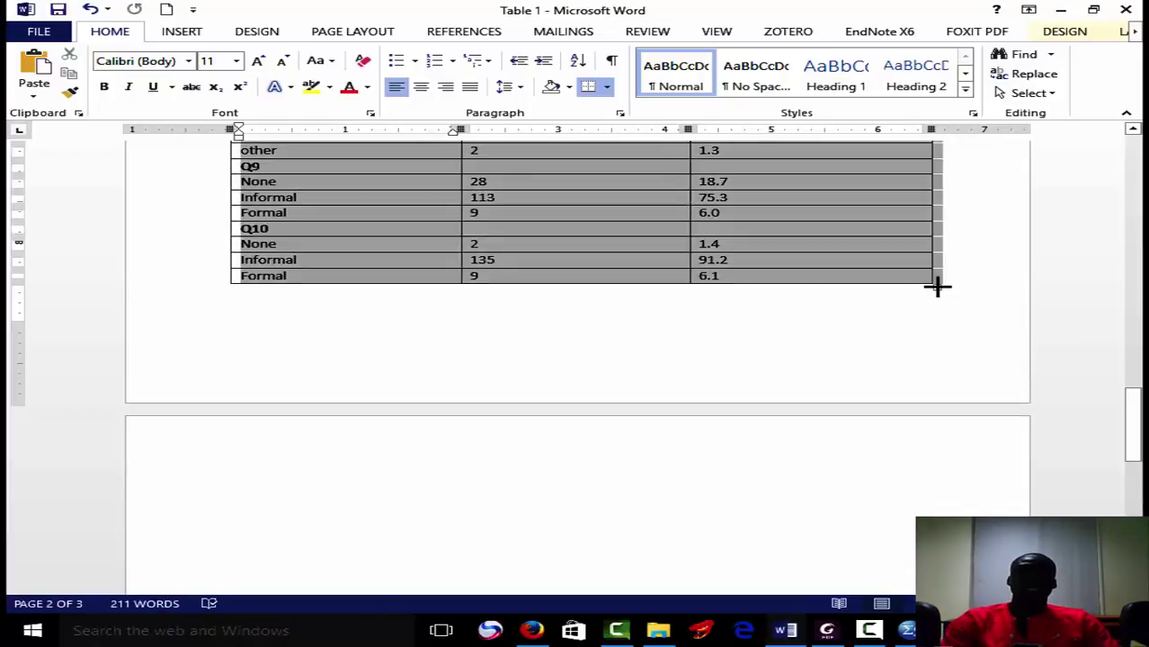
pyautogui.click(608, 90)
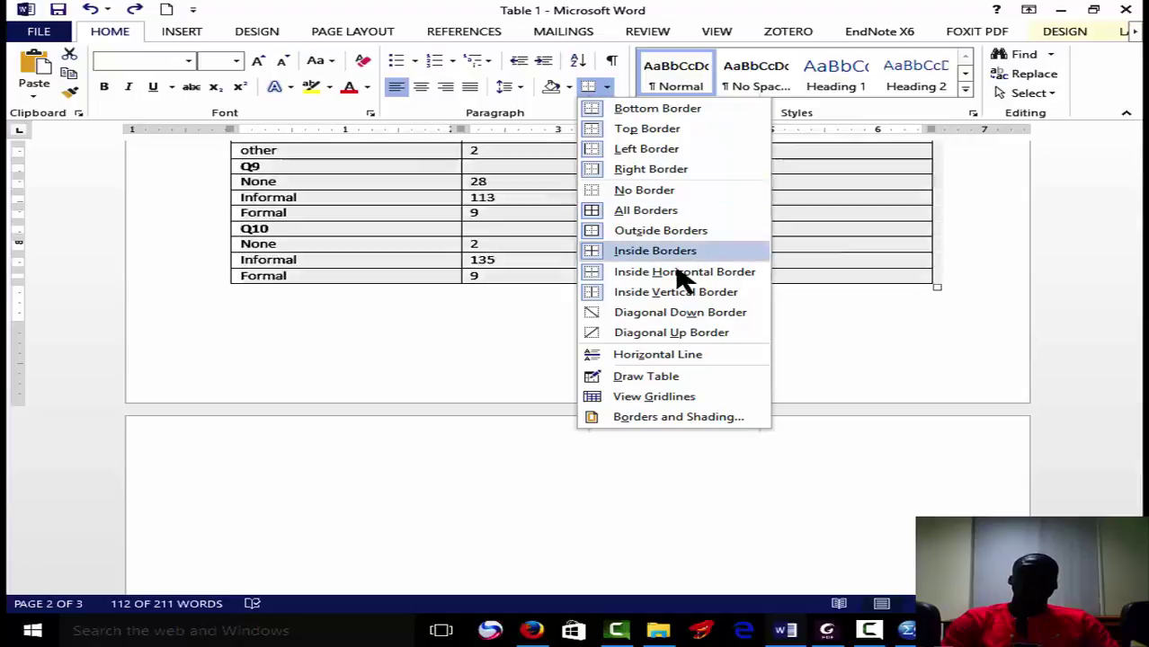
pyautogui.click(657, 191)
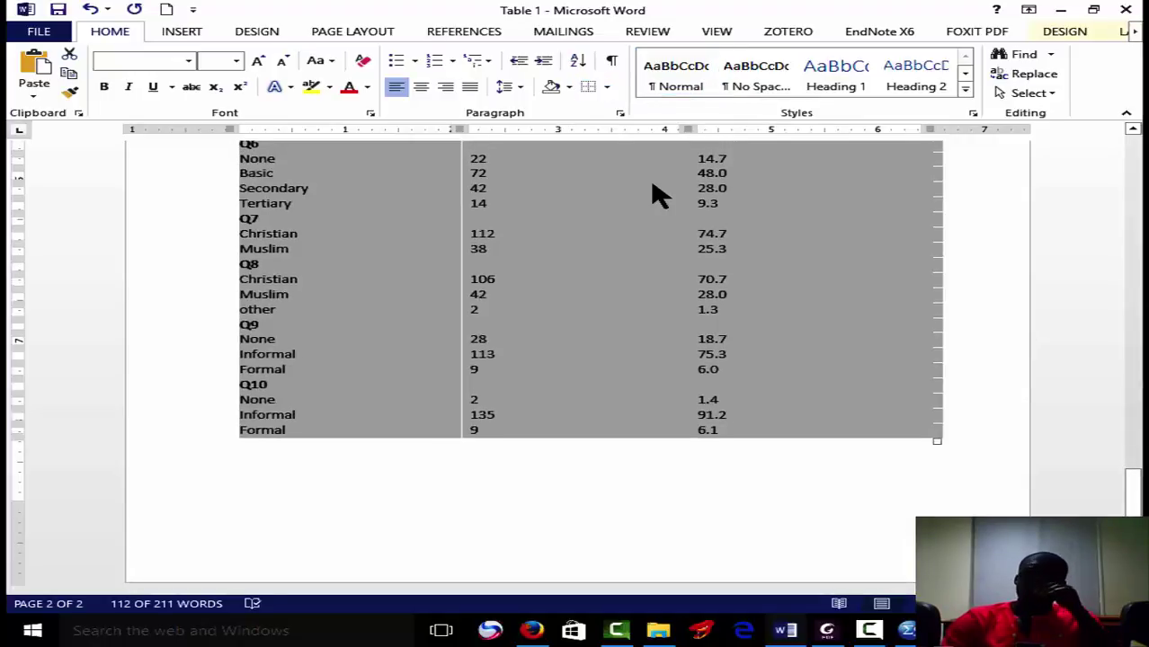
# - Centre the contents of all the pasted table's cells horizontally and vertically
pyautogui.moveTo(1138, 481); pyautogui.dragTo(1135, 382)
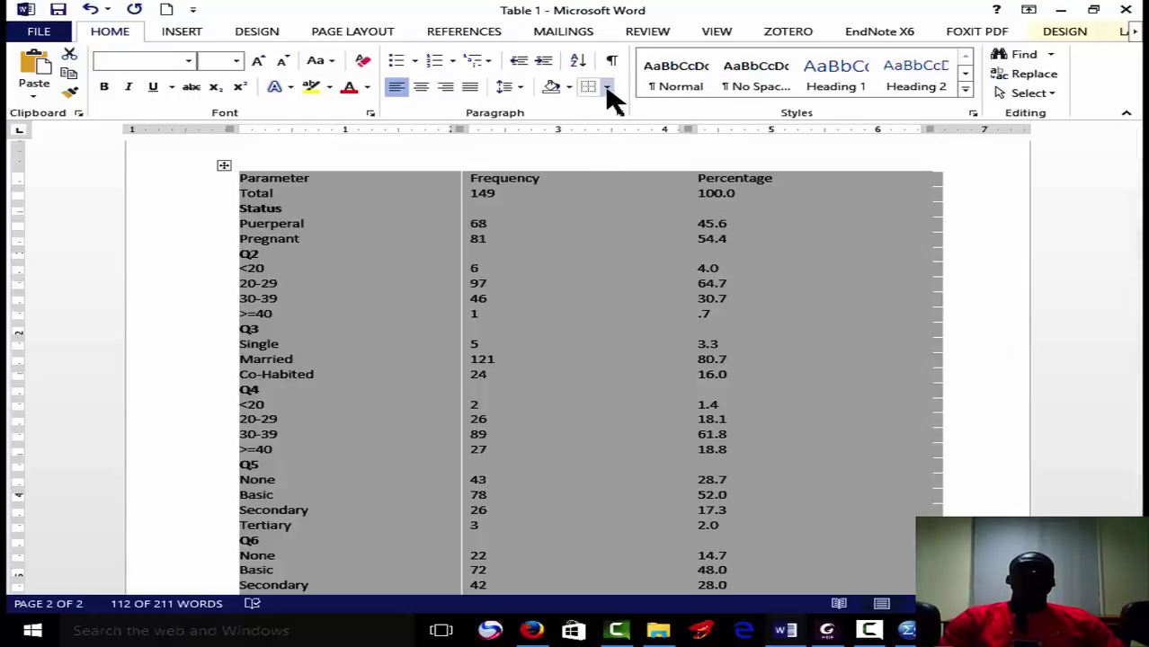
pyautogui.click(189, 61)
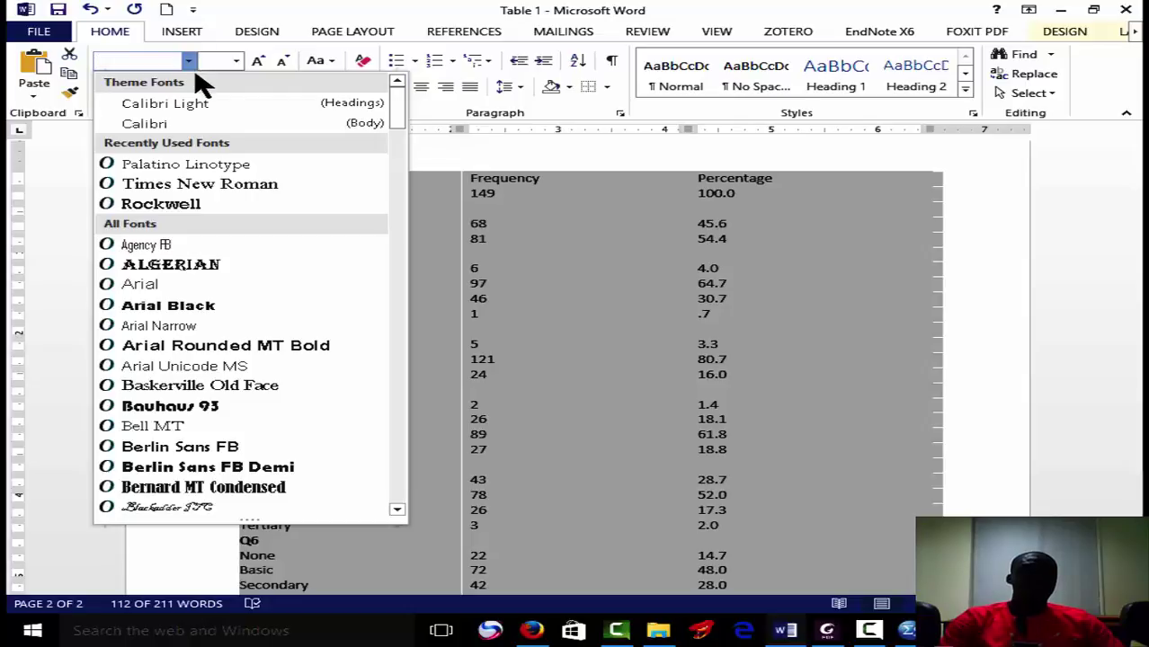
pyautogui.click(1136, 37)
pyautogui.click(1136, 34)
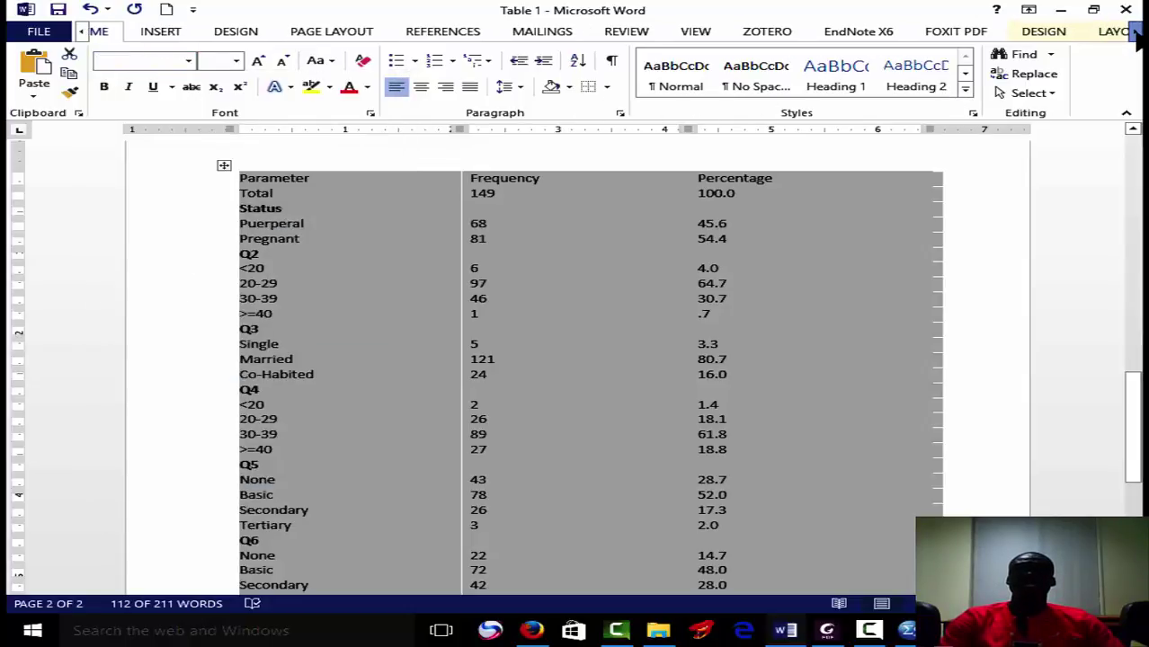
pyautogui.click(1136, 34)
pyautogui.click(1135, 35)
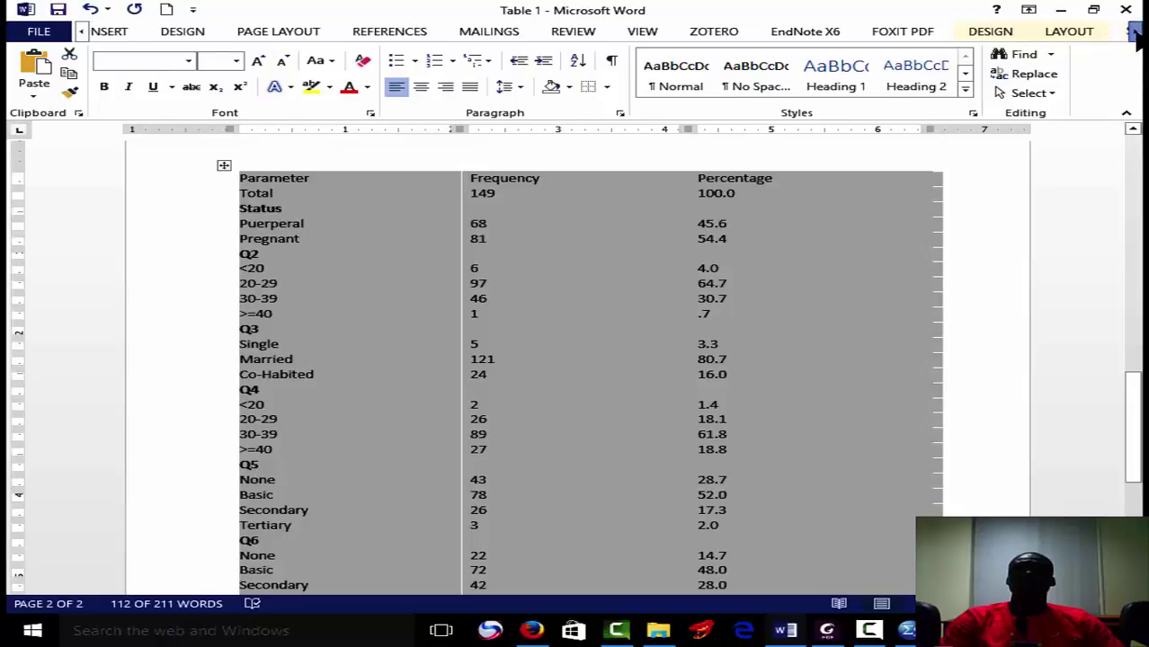
pyautogui.click(1066, 32)
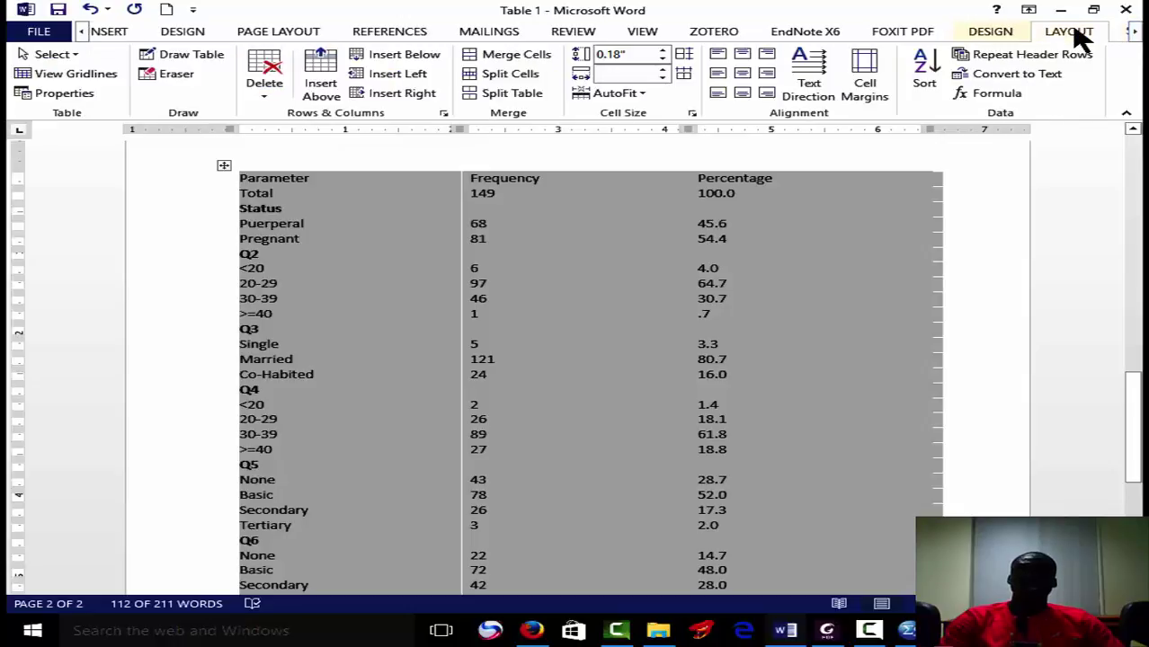
pyautogui.click(743, 75)
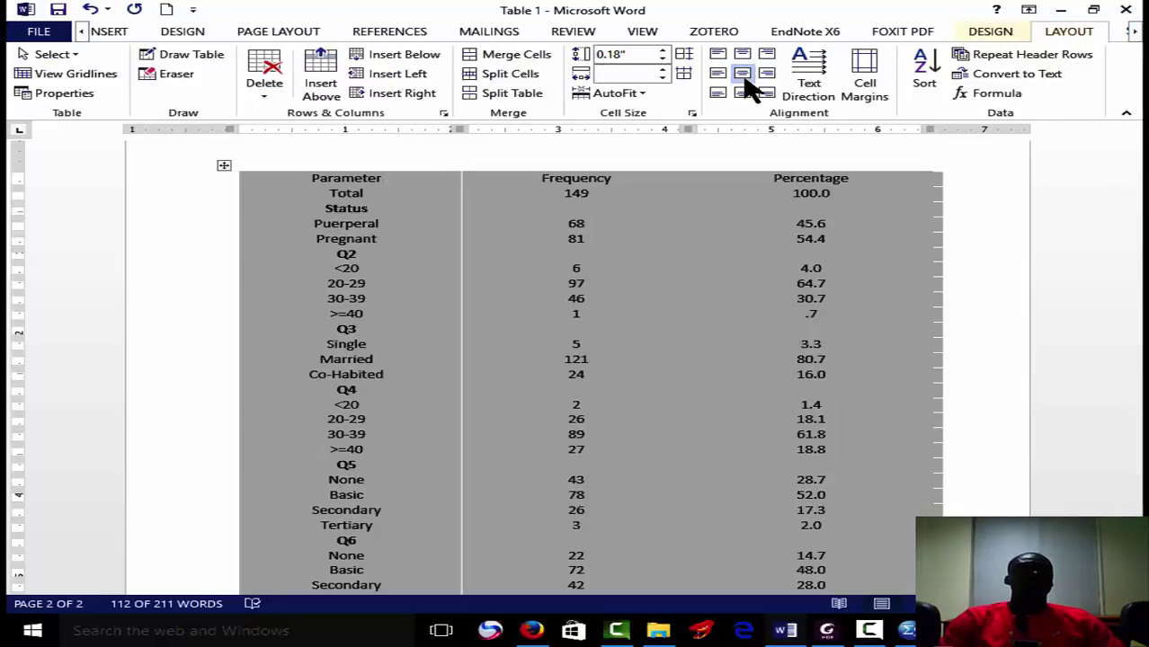
# - Left-align the whole Parameter column, keeping it vertically centred, and stretch the table slightly wider
pyautogui.click(374, 190)
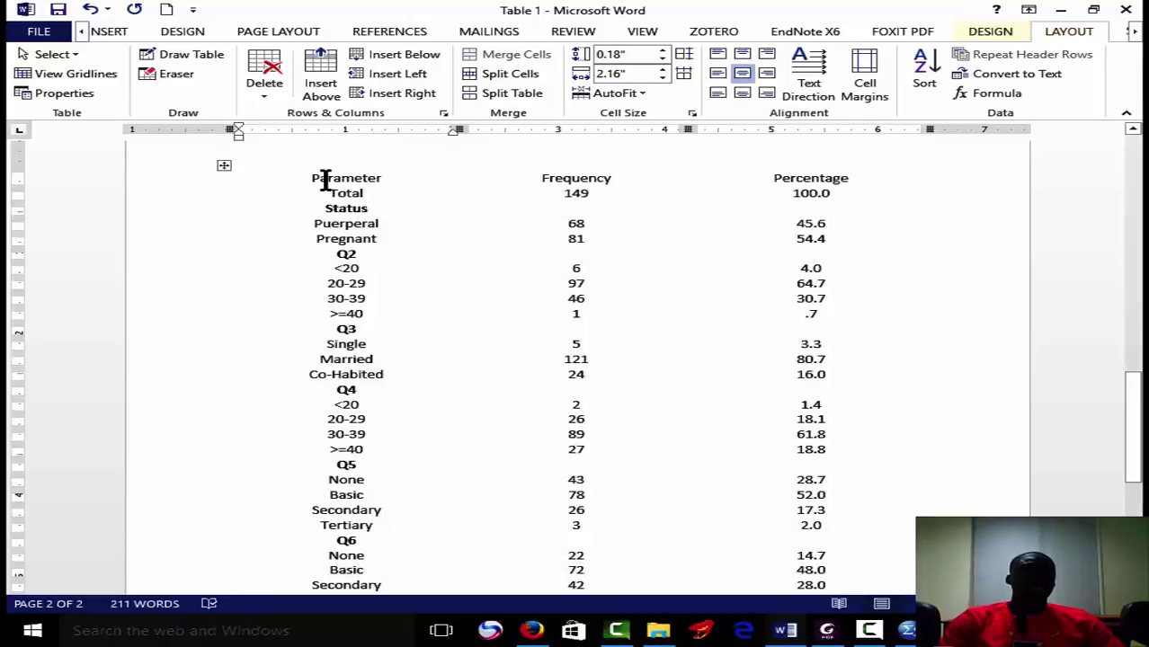
pyautogui.moveTo(317, 178); pyautogui.dragTo(342, 534)
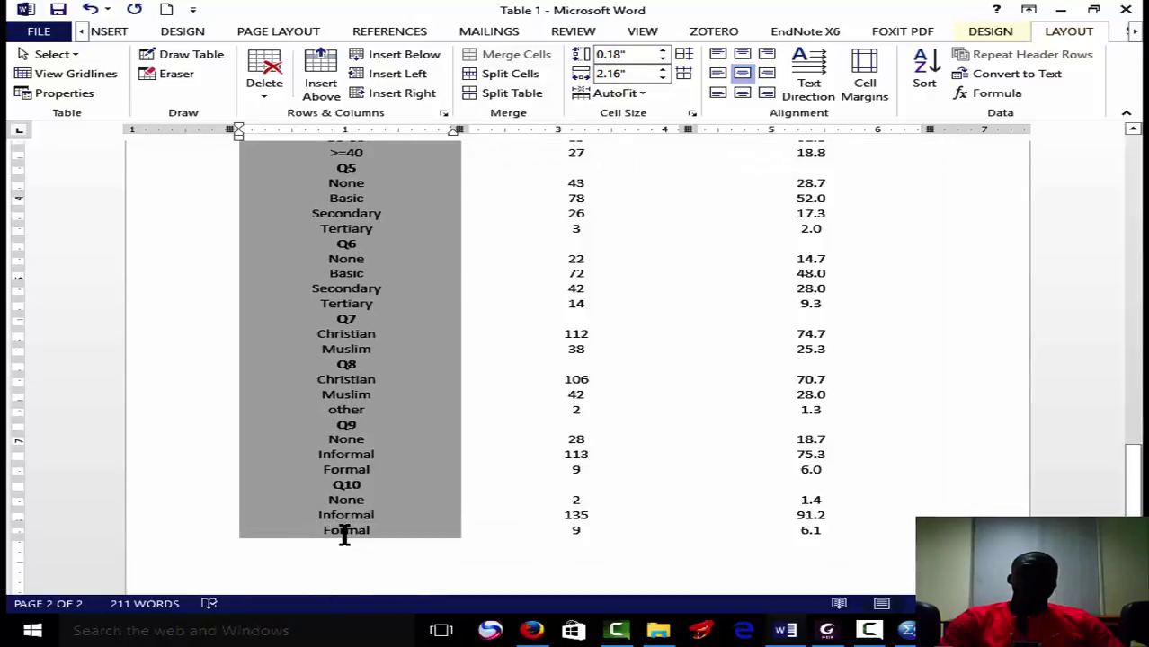
pyautogui.rightClick(368, 310)
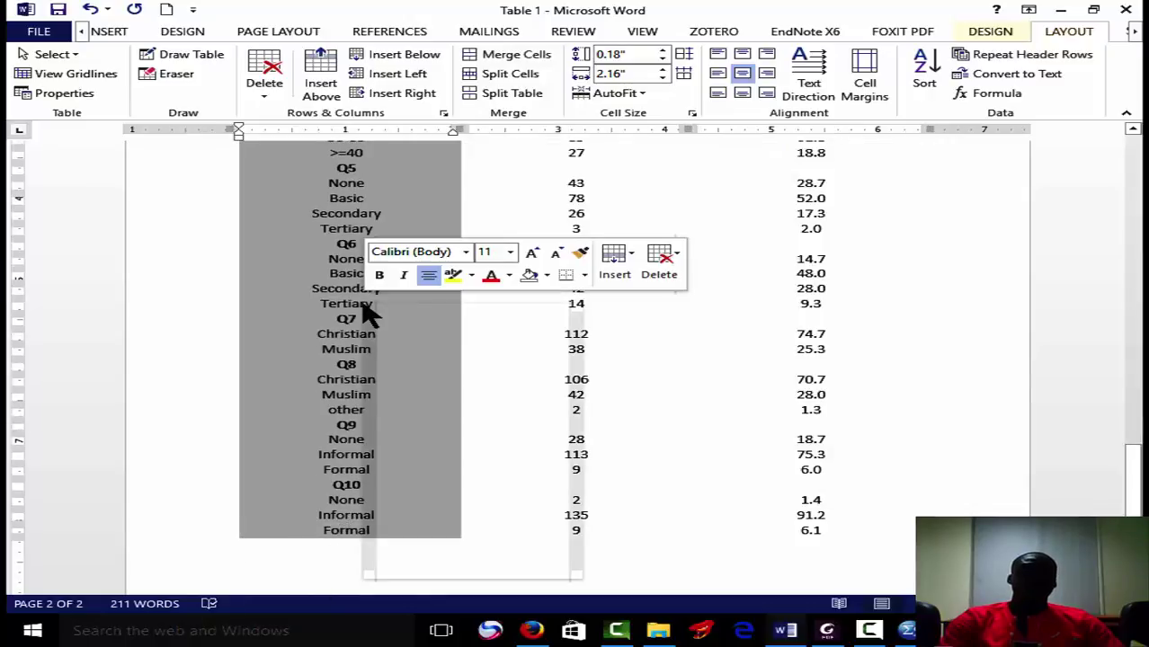
pyautogui.click(719, 74)
pyautogui.click(719, 73)
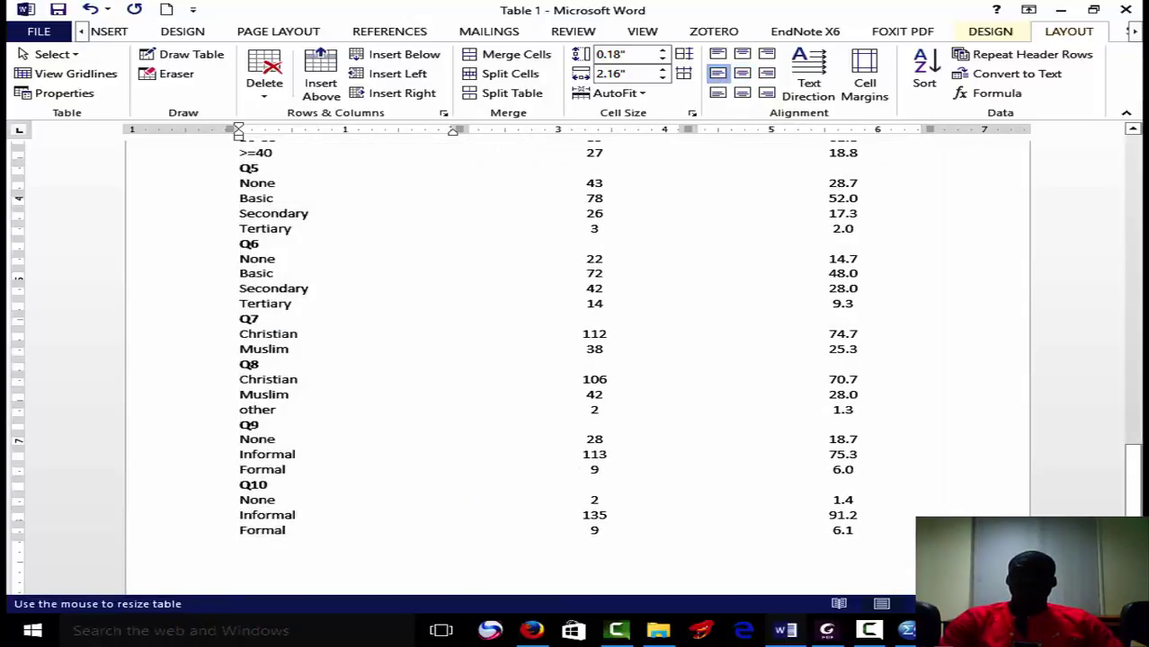
pyautogui.scroll(6, 431, 218)
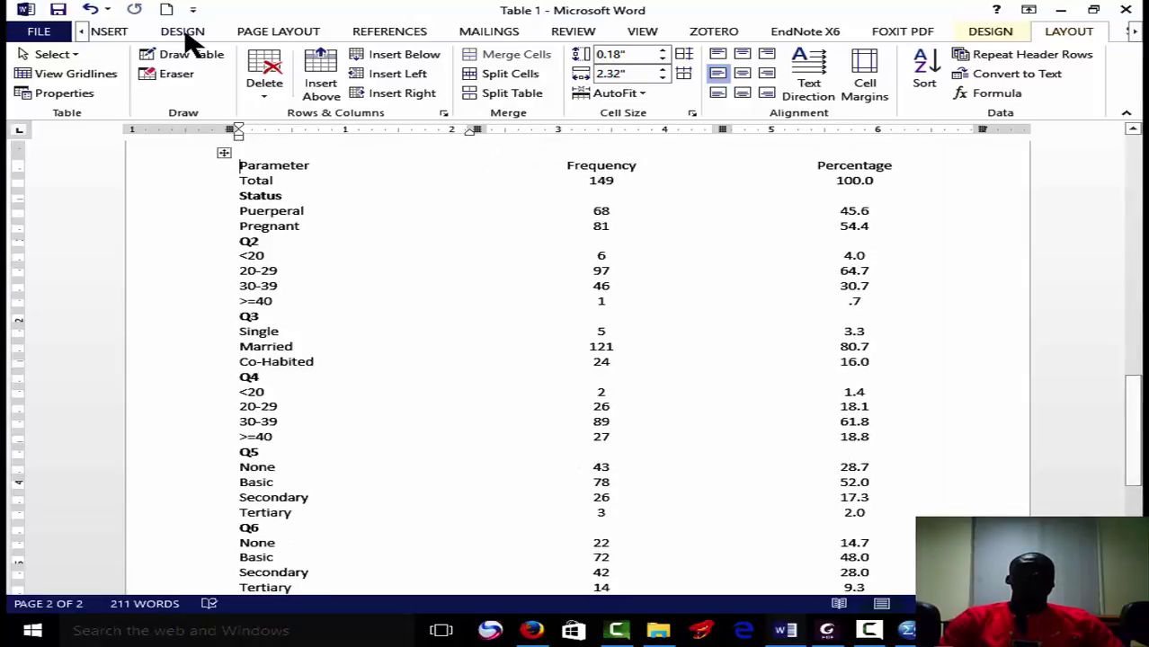
# - Change the font of the whole pasted table to Palatino Linotype
pyautogui.click(84, 31)
pyautogui.click(86, 32)
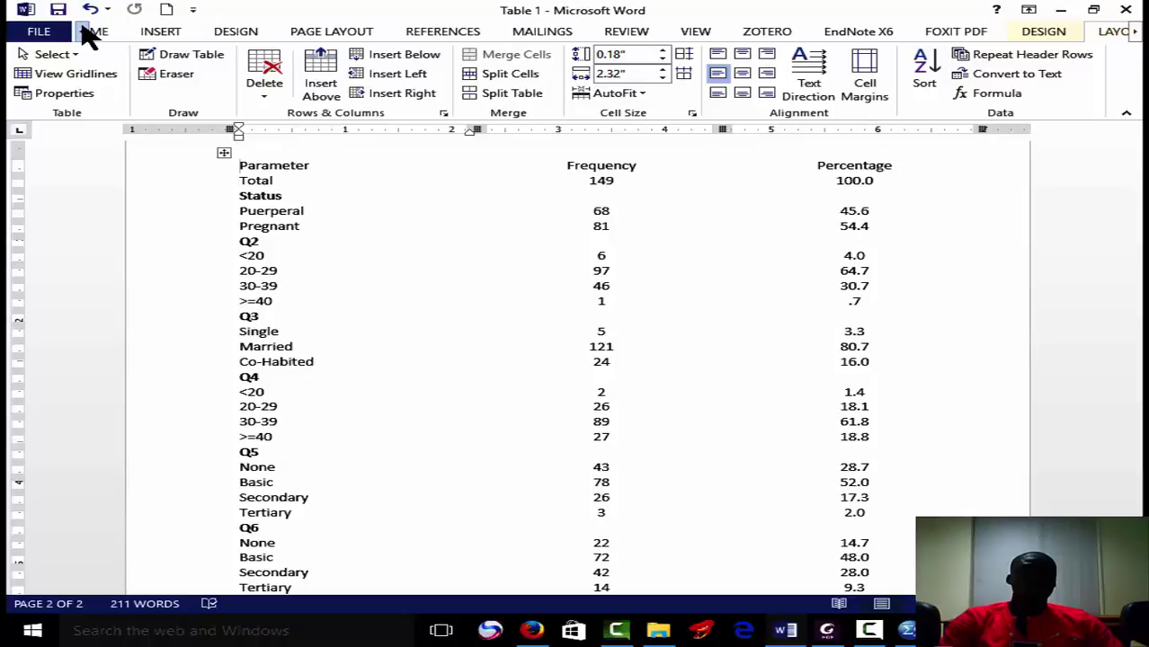
pyautogui.click(85, 32)
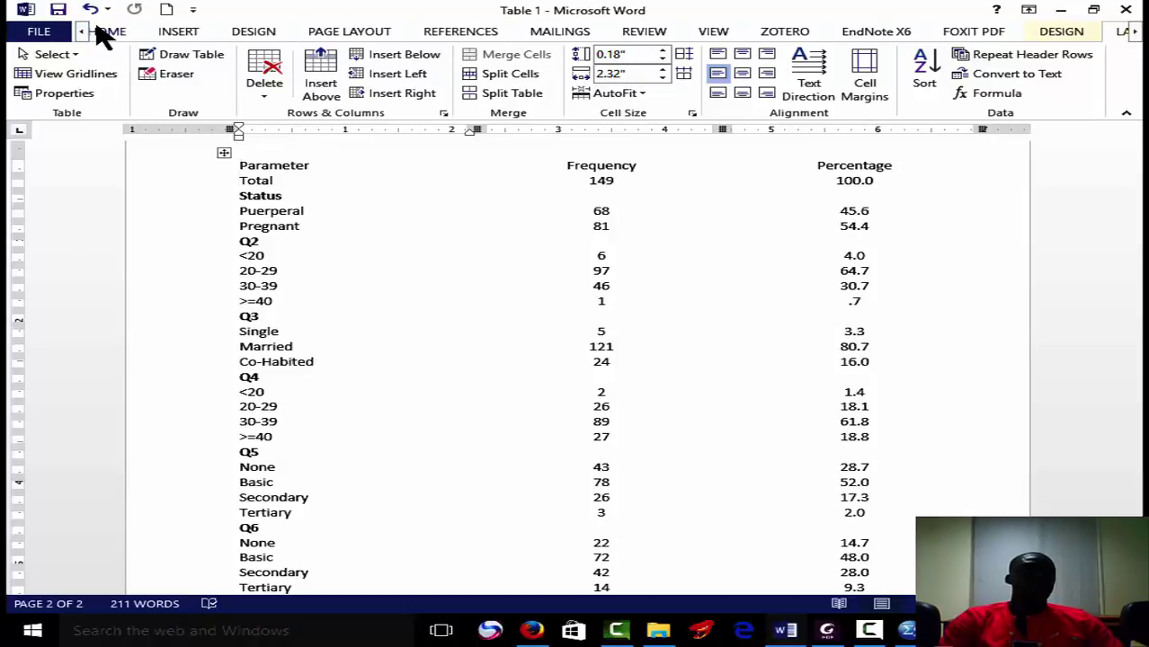
pyautogui.click(97, 32)
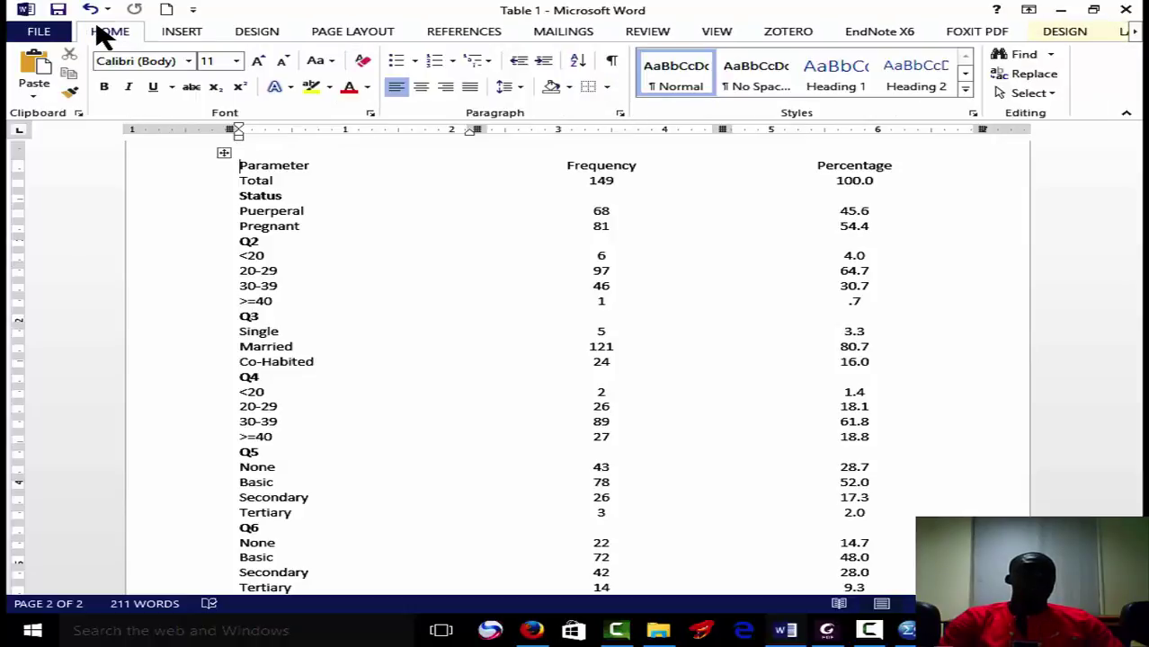
pyautogui.click(191, 62)
pyautogui.click(205, 164)
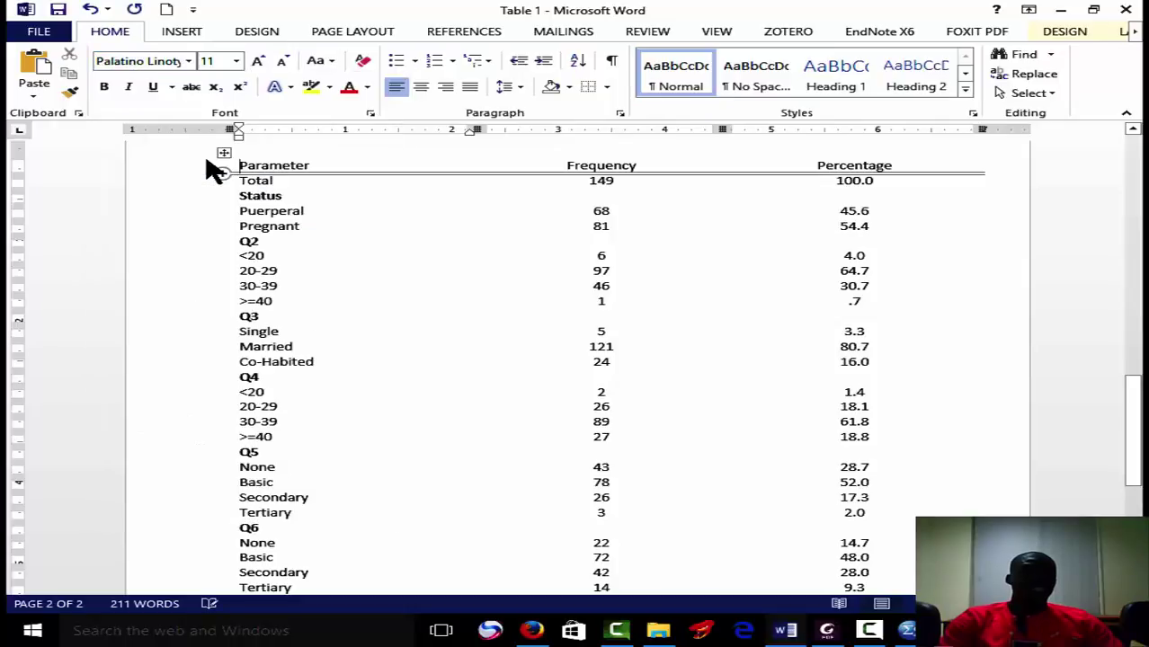
pyautogui.click(225, 154)
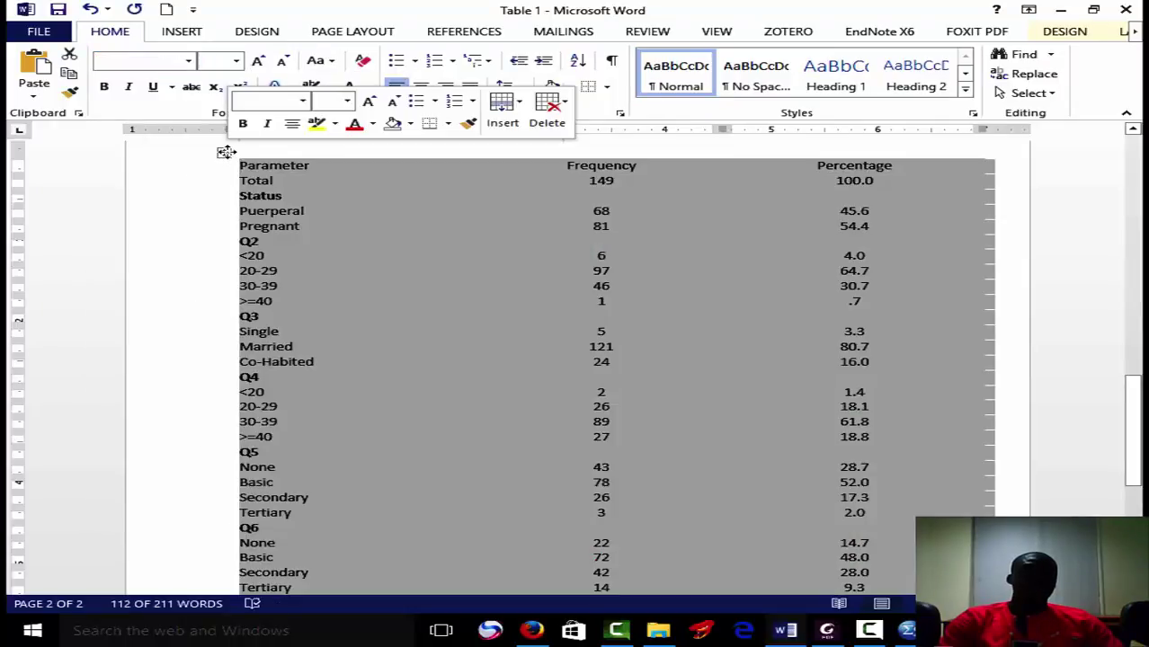
pyautogui.click(189, 62)
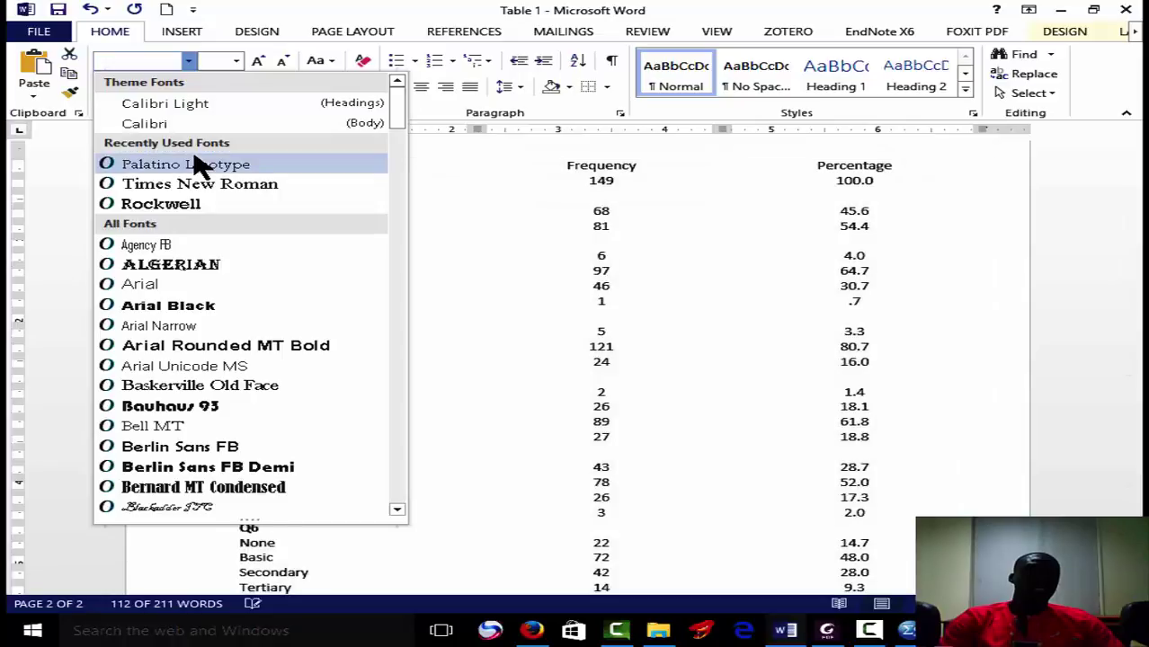
pyautogui.click(198, 163)
# - Apply Palatino Linotype to the whole pasted table, set its font size to 12, and reduce it by one size
pyautogui.click(224, 153)
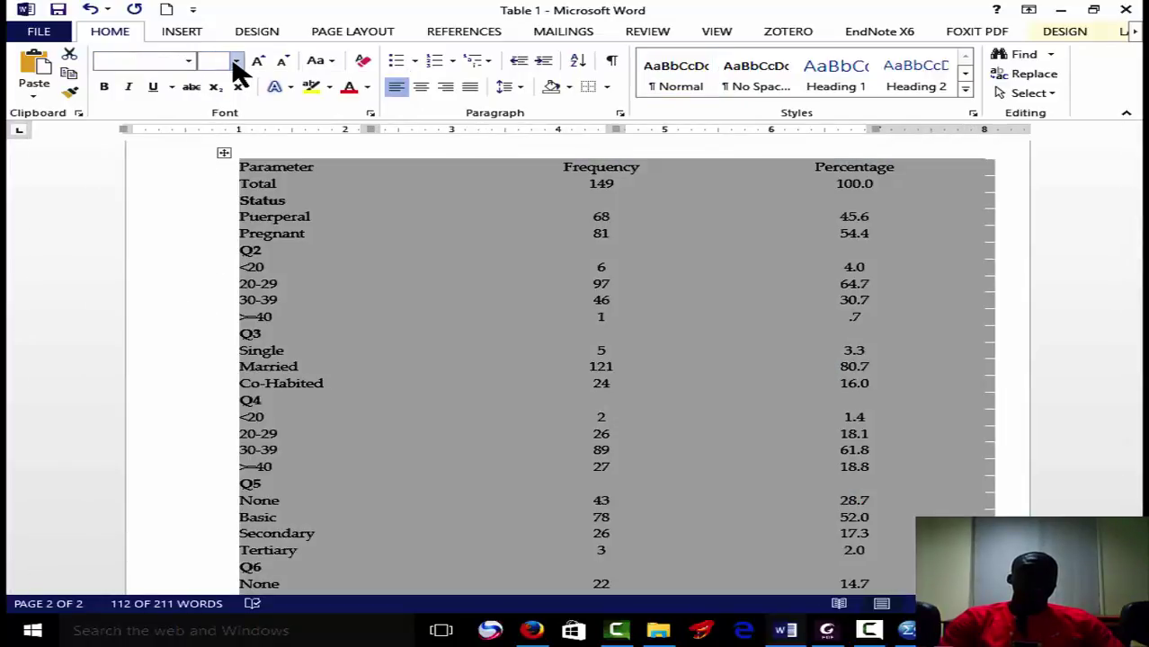
pyautogui.click(235, 61)
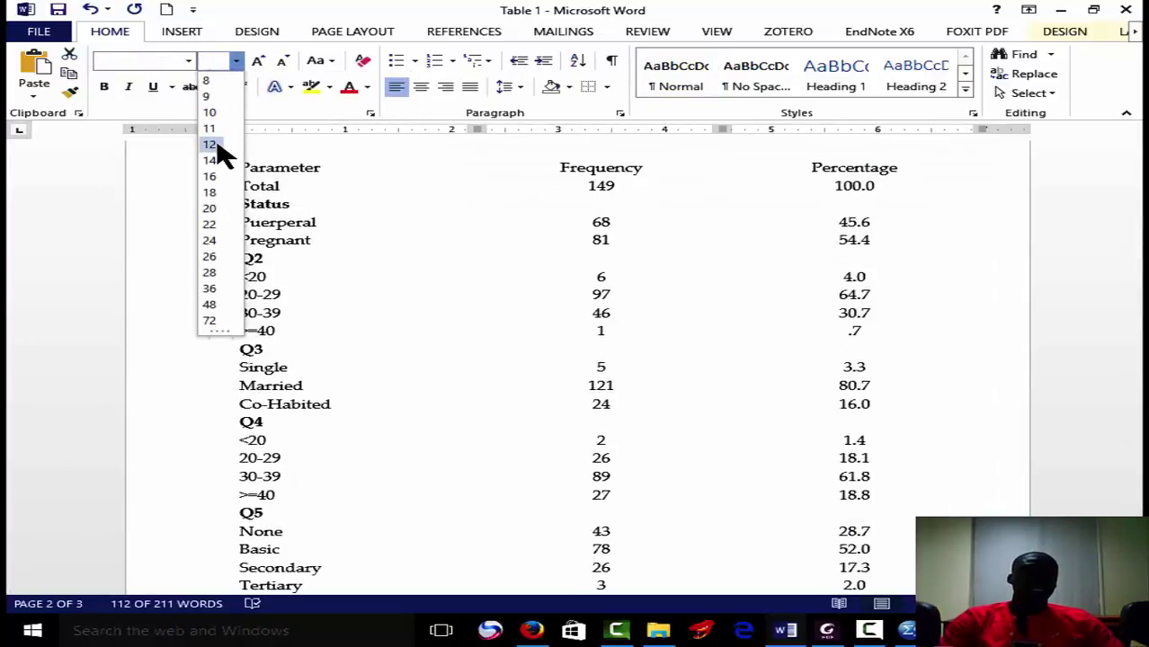
pyautogui.click(210, 145)
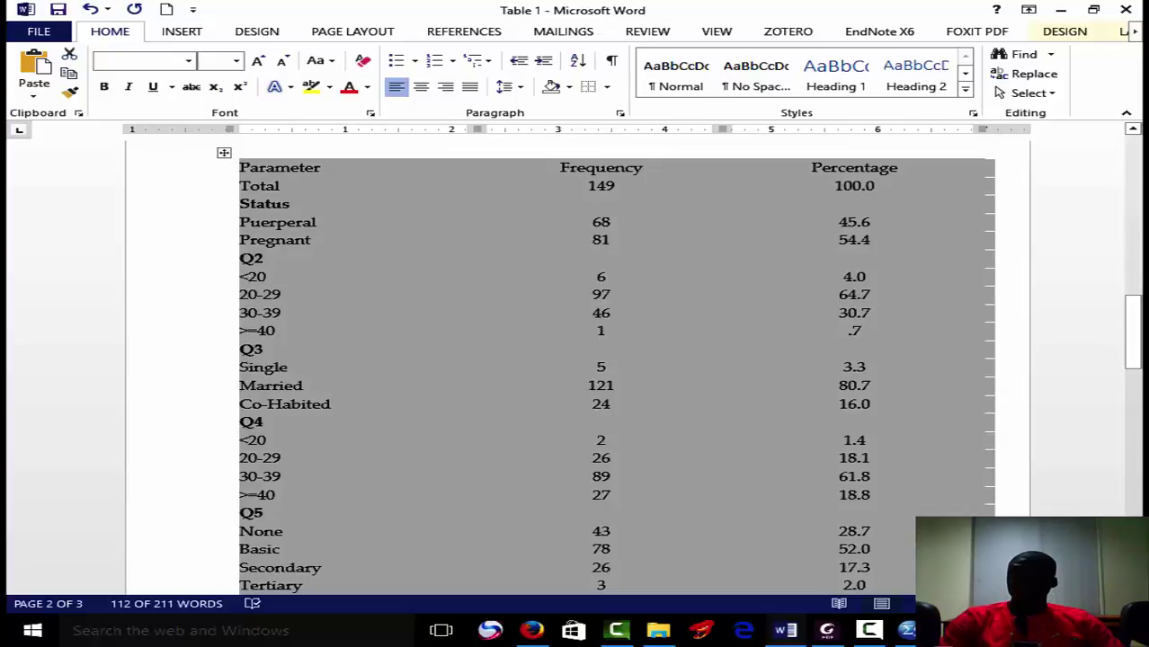
pyautogui.moveTo(1133, 326); pyautogui.dragTo(1134, 355)
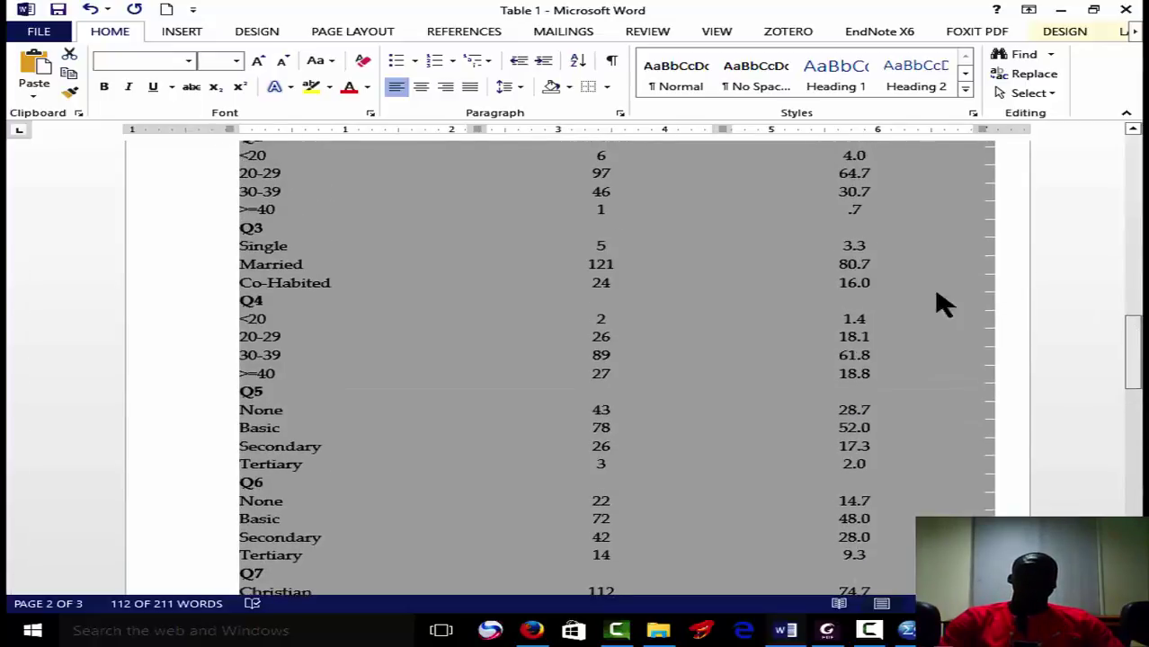
pyautogui.click(285, 65)
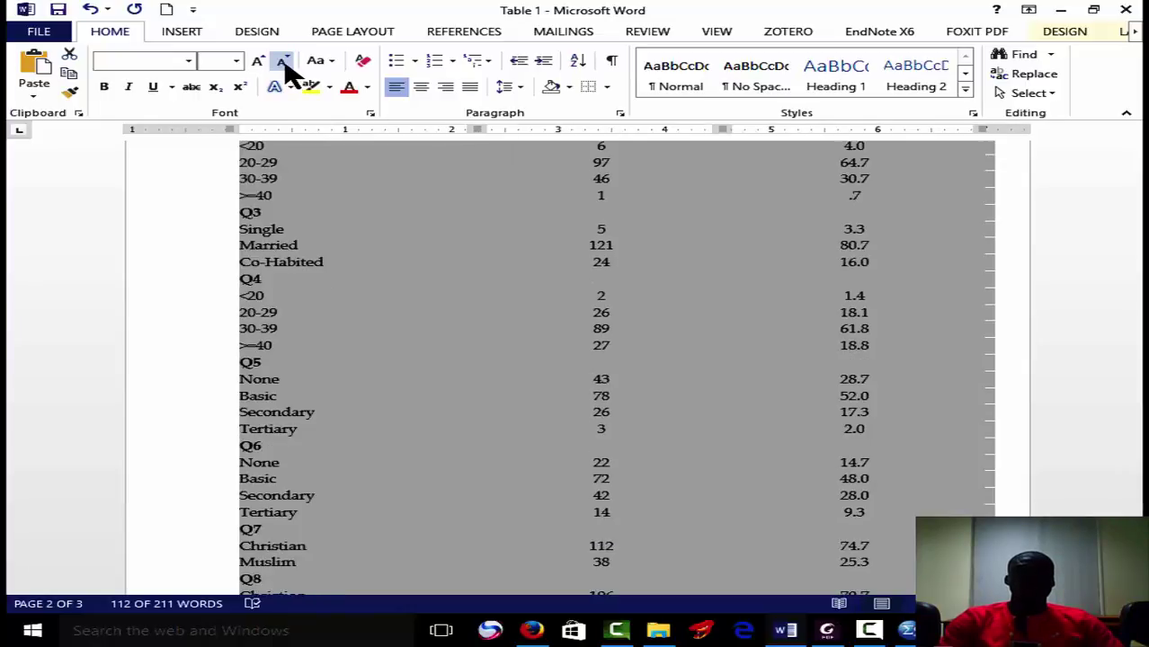
# - Set the whole pasted table's line spacing to 1.0 and reduce its font size one more step to 10
pyautogui.moveTo(1131, 207); pyautogui.dragTo(1130, 326)
pyautogui.moveTo(1131, 389); pyautogui.dragTo(1138, 269)
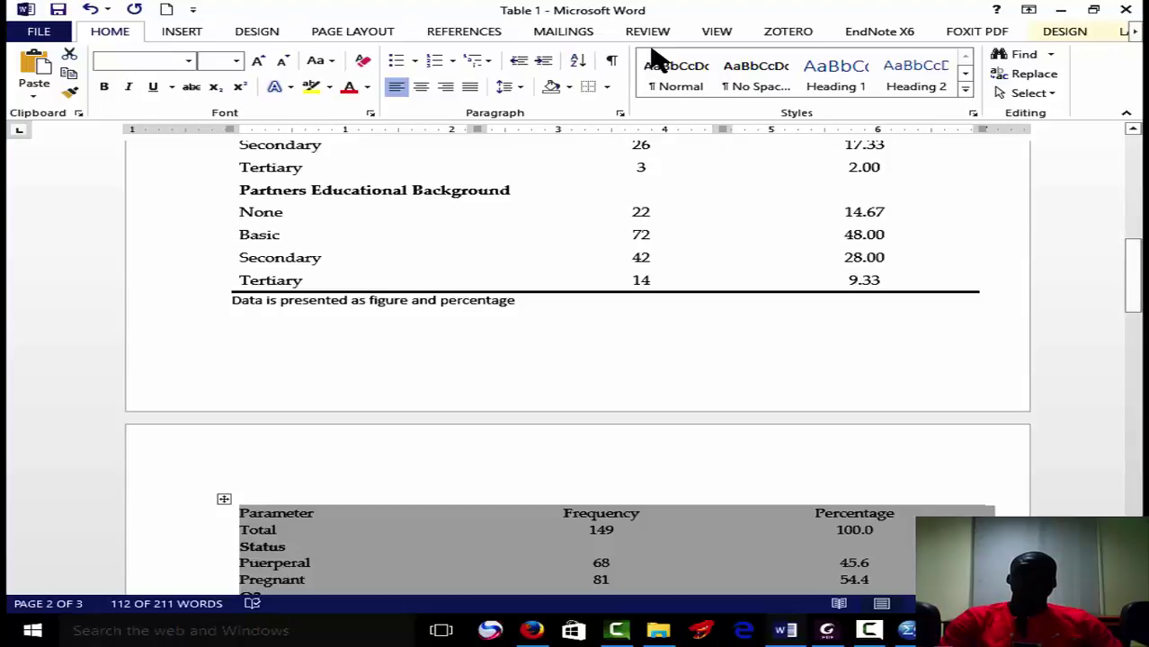
pyautogui.click(524, 84)
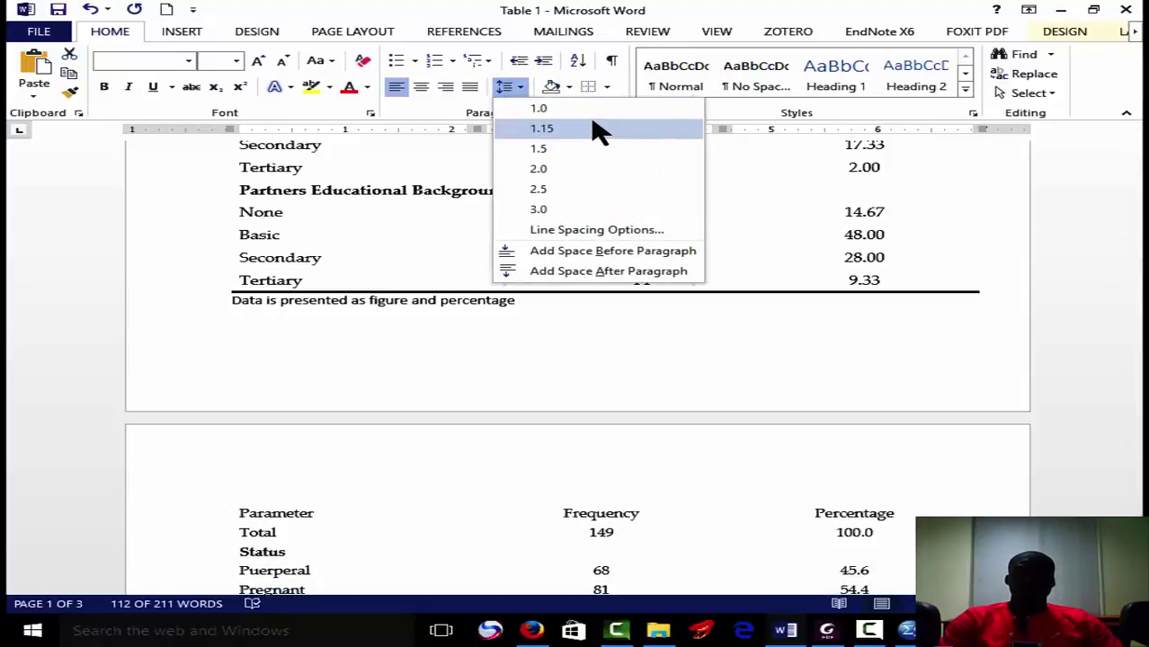
pyautogui.click(600, 110)
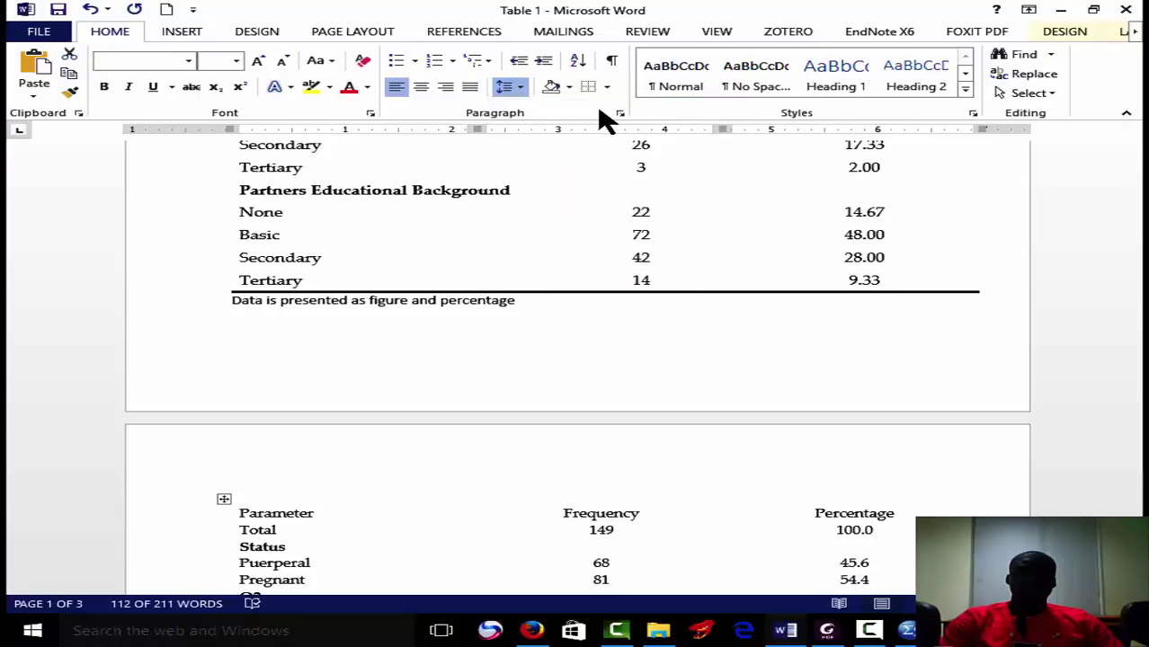
pyautogui.moveTo(1135, 270)
pyautogui.mouseDown()
pyautogui.moveTo(1137, 432)
pyautogui.moveTo(1129, 268)
pyautogui.mouseUp()
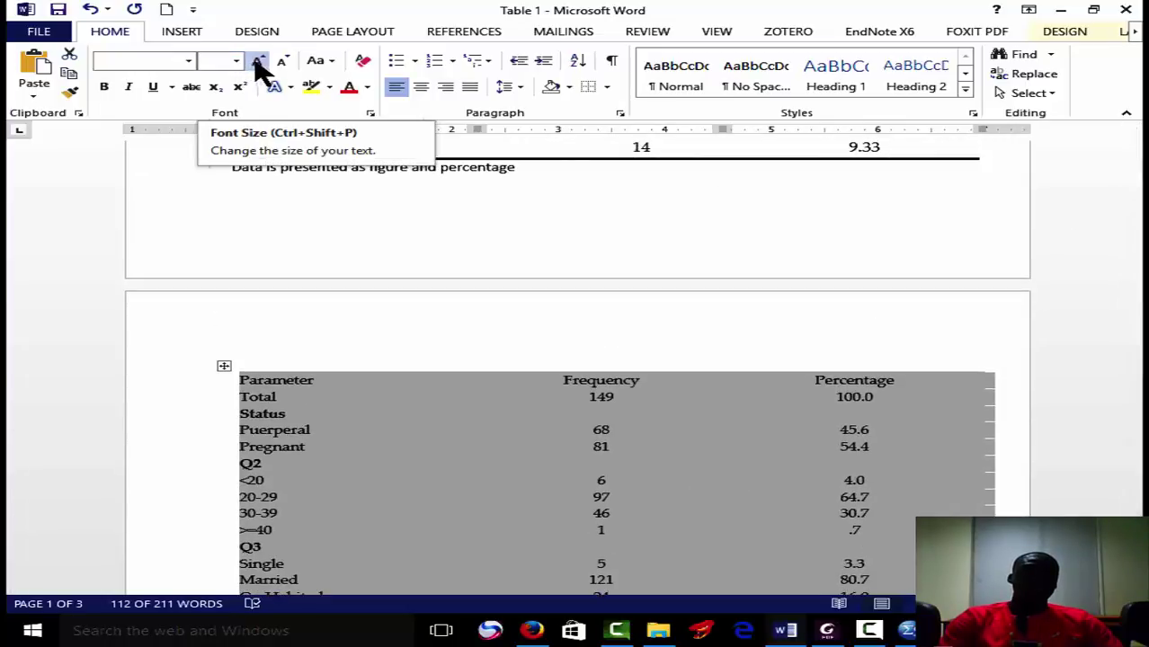
pyautogui.click(281, 63)
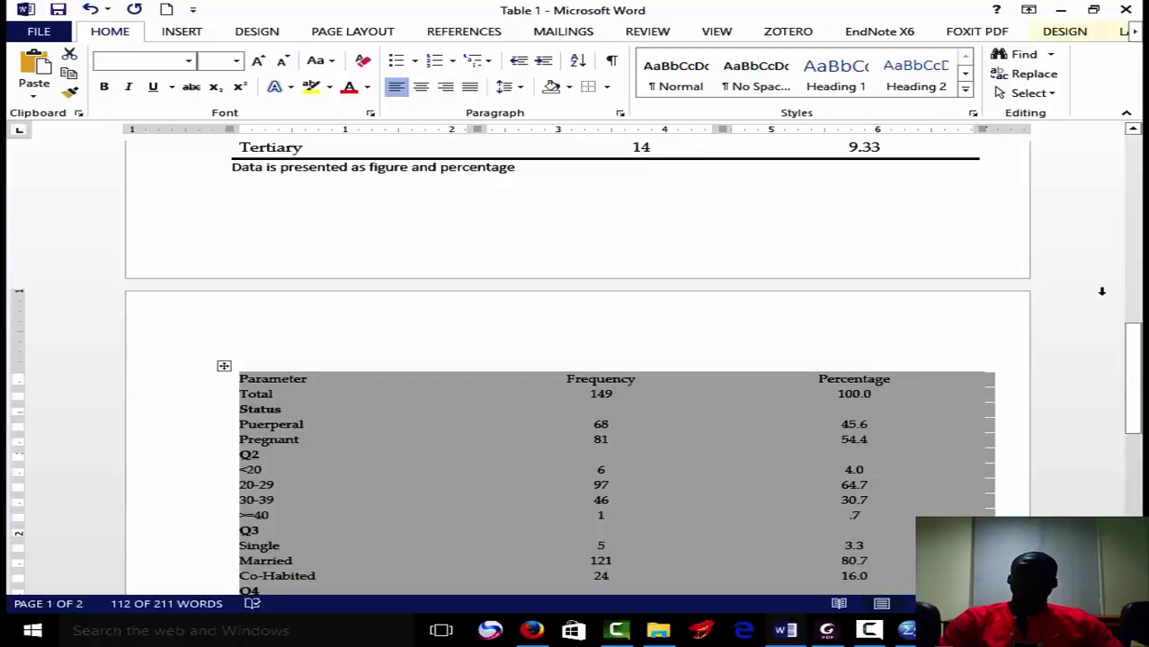
# - Add solid 2 ¼ pt borders along the top and bottom edges of the whole pasted table
pyautogui.moveTo(1133, 346); pyautogui.dragTo(1135, 489)
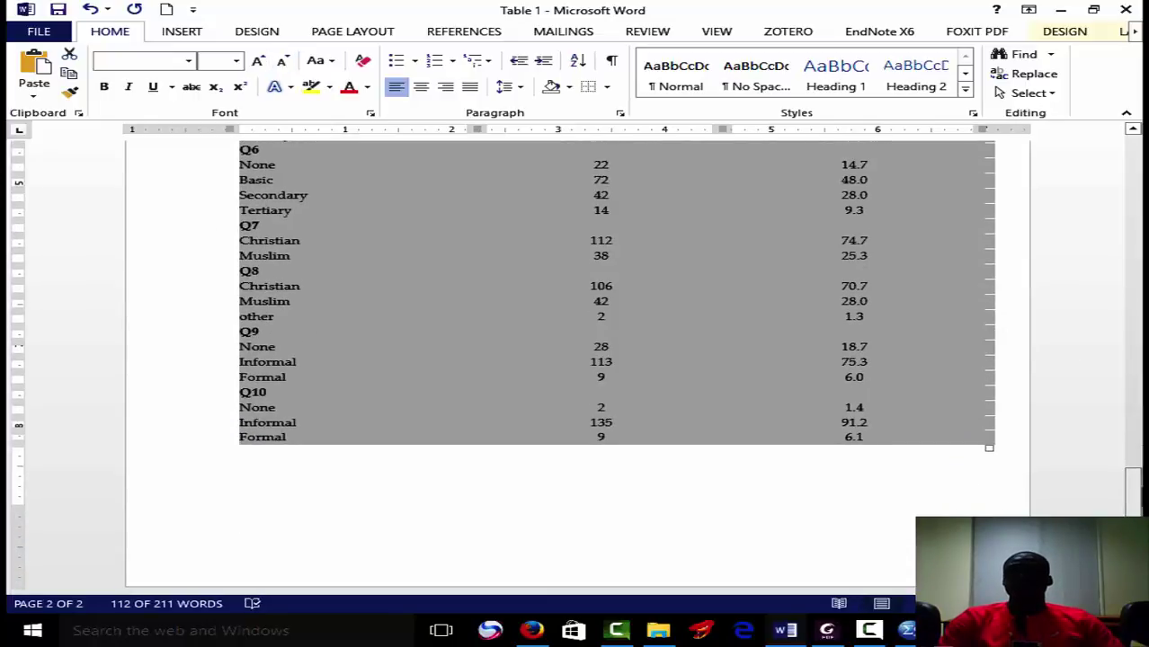
pyautogui.click(607, 87)
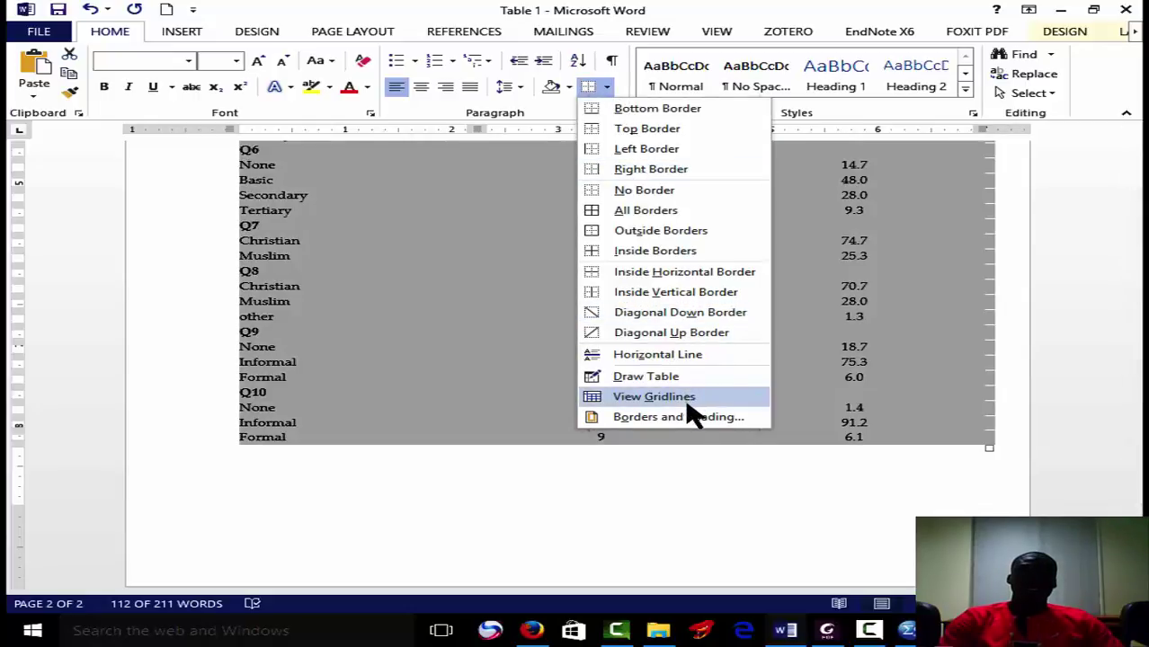
pyautogui.click(689, 418)
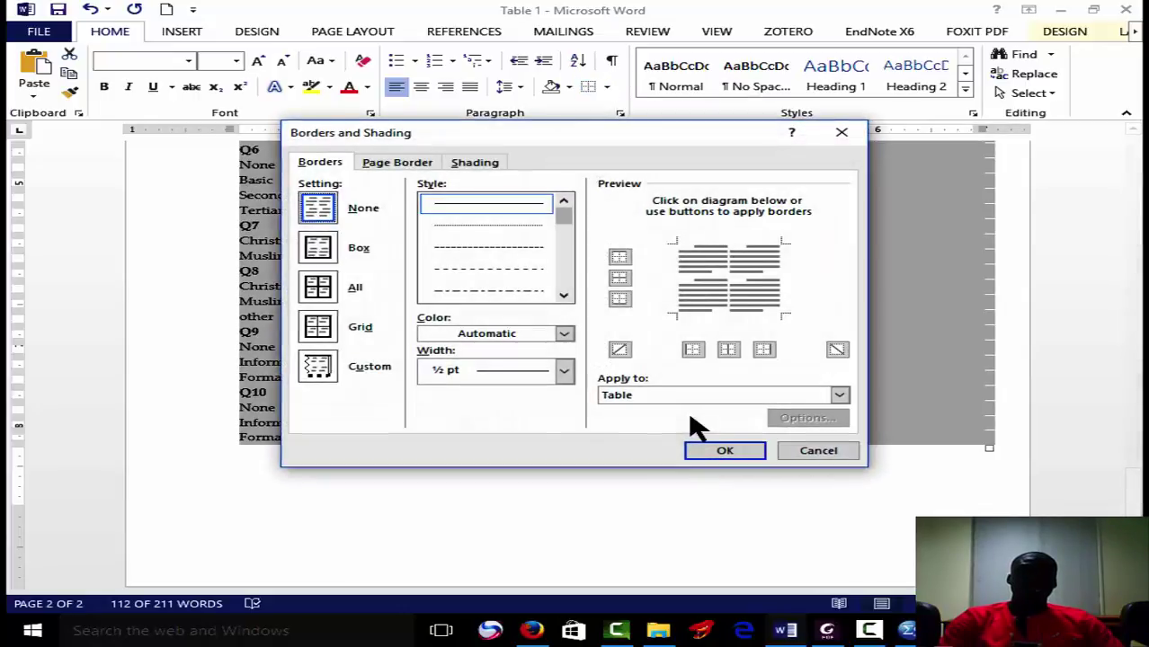
pyautogui.click(565, 371)
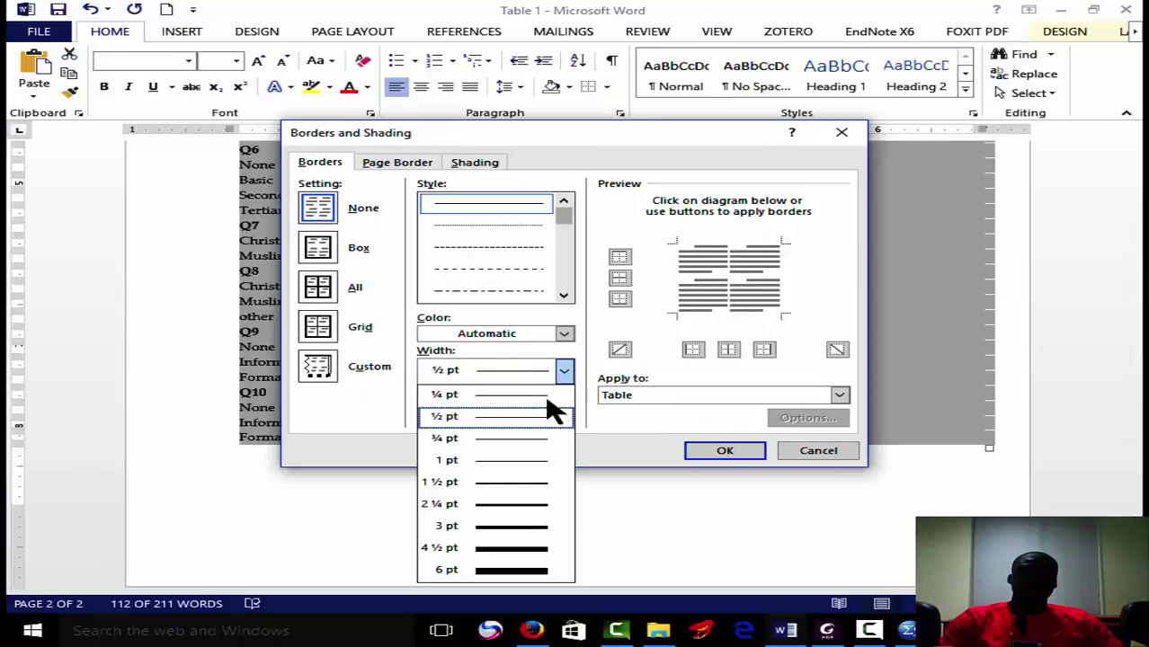
pyautogui.click(526, 506)
pyautogui.click(622, 301)
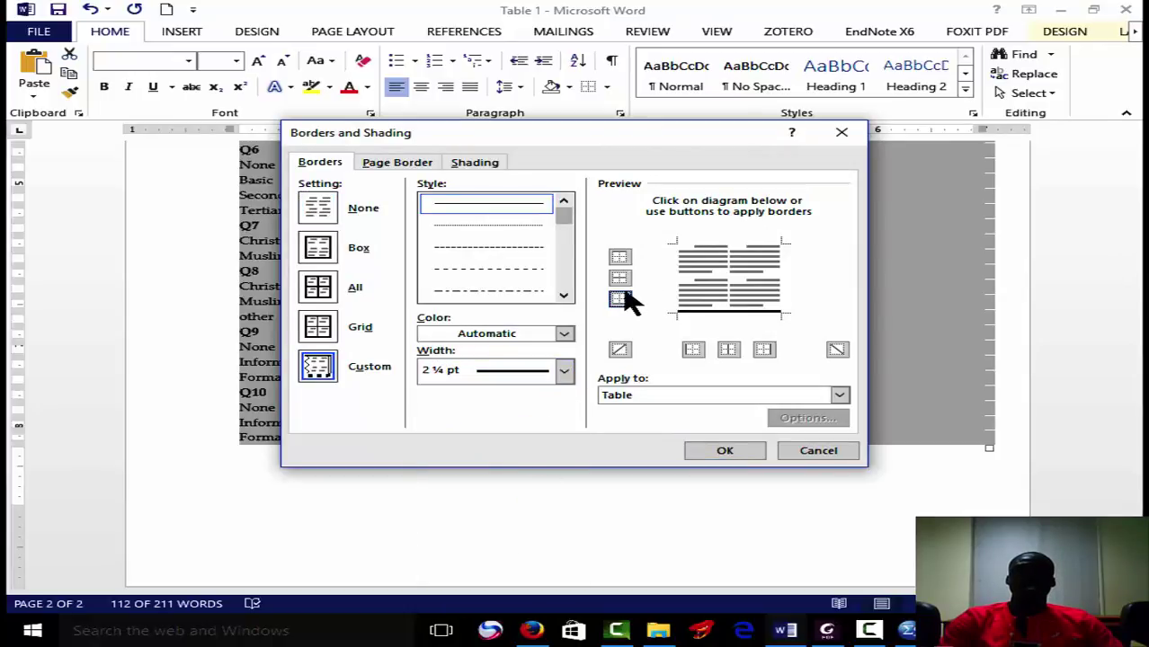
pyautogui.click(622, 259)
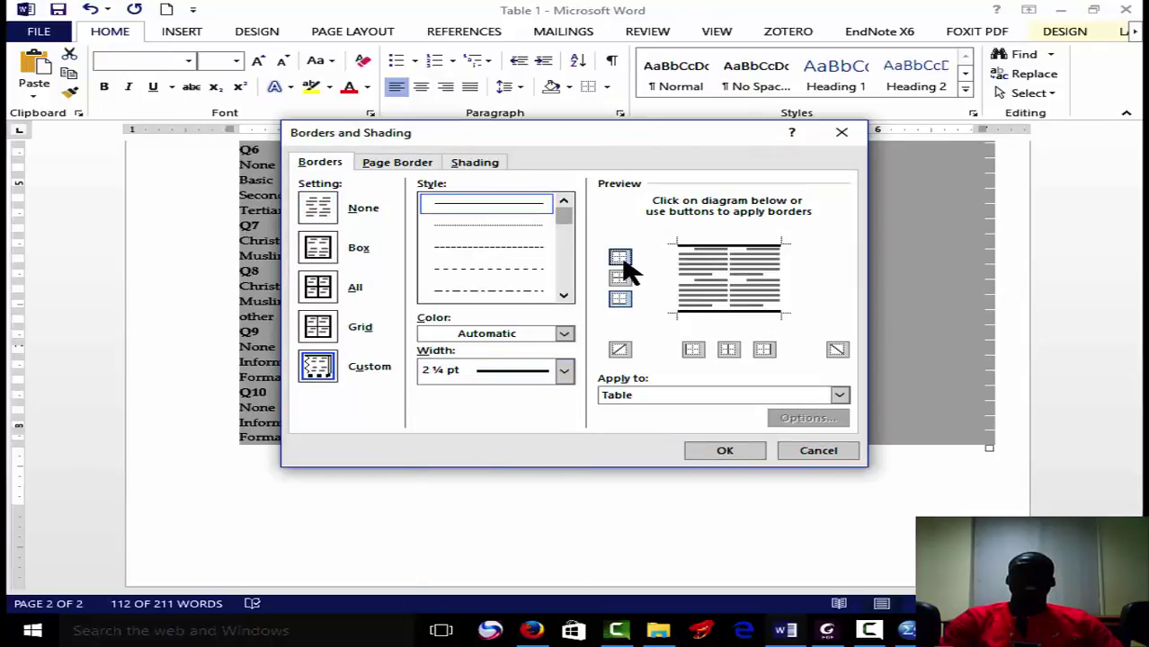
pyautogui.click(729, 453)
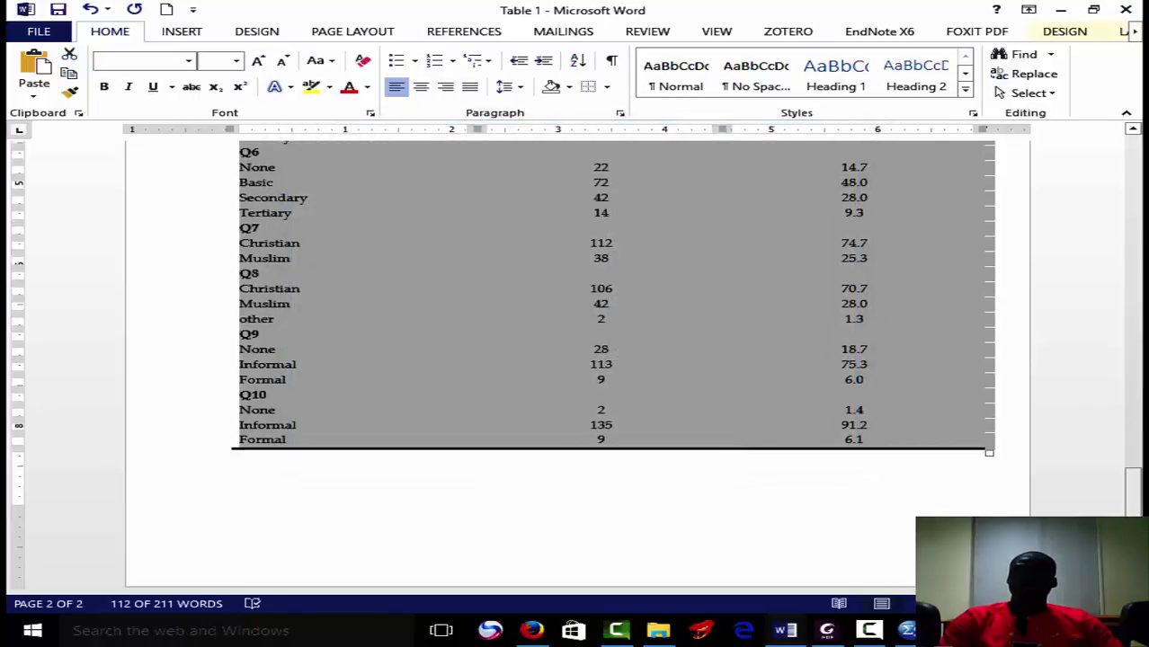
# - Add a bottom border beneath the pasted table's header row with Parameter, Frequency and Percentage
pyautogui.moveTo(1131, 493); pyautogui.dragTo(1132, 355)
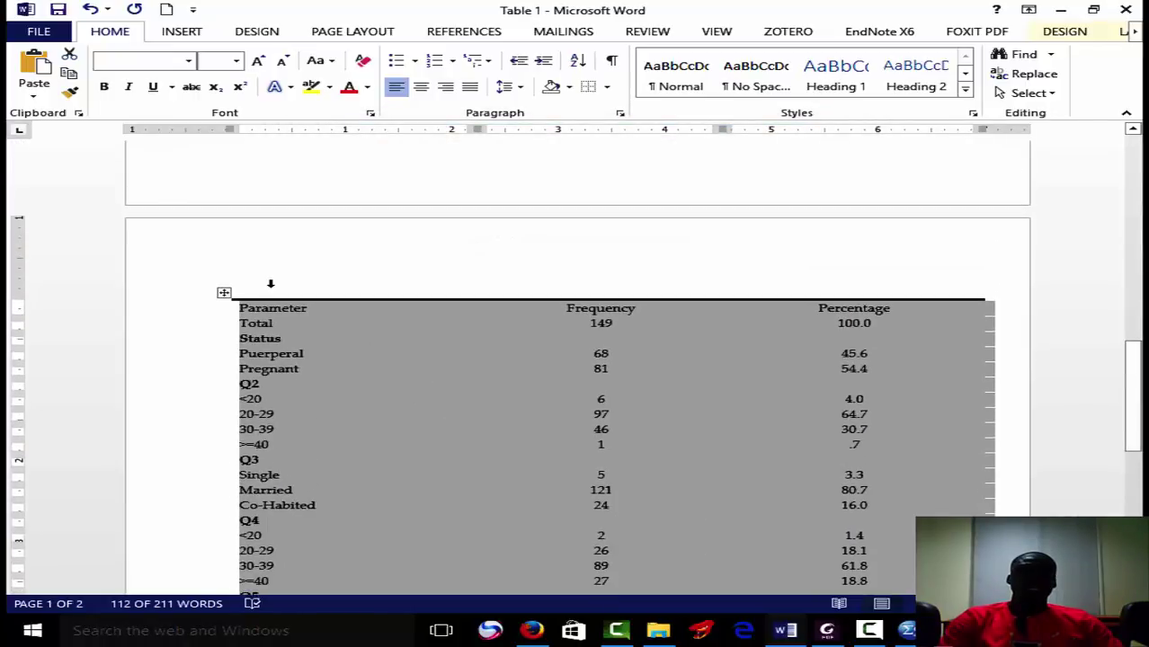
pyautogui.moveTo(236, 311); pyautogui.dragTo(807, 287)
pyautogui.click(807, 287)
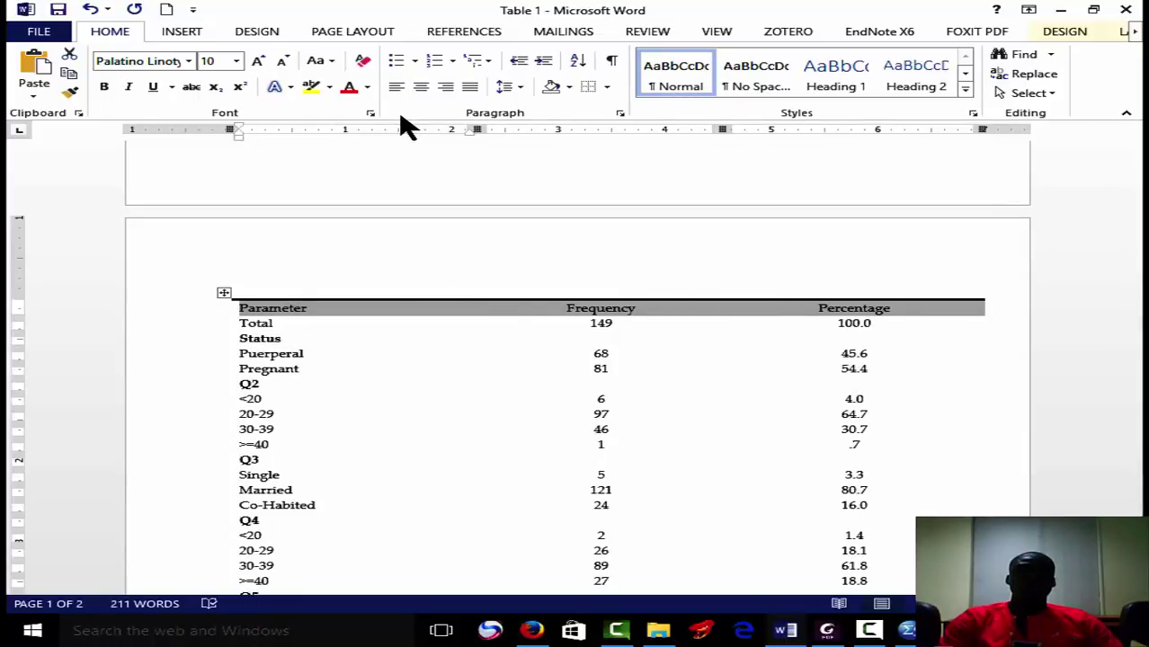
pyautogui.click(607, 87)
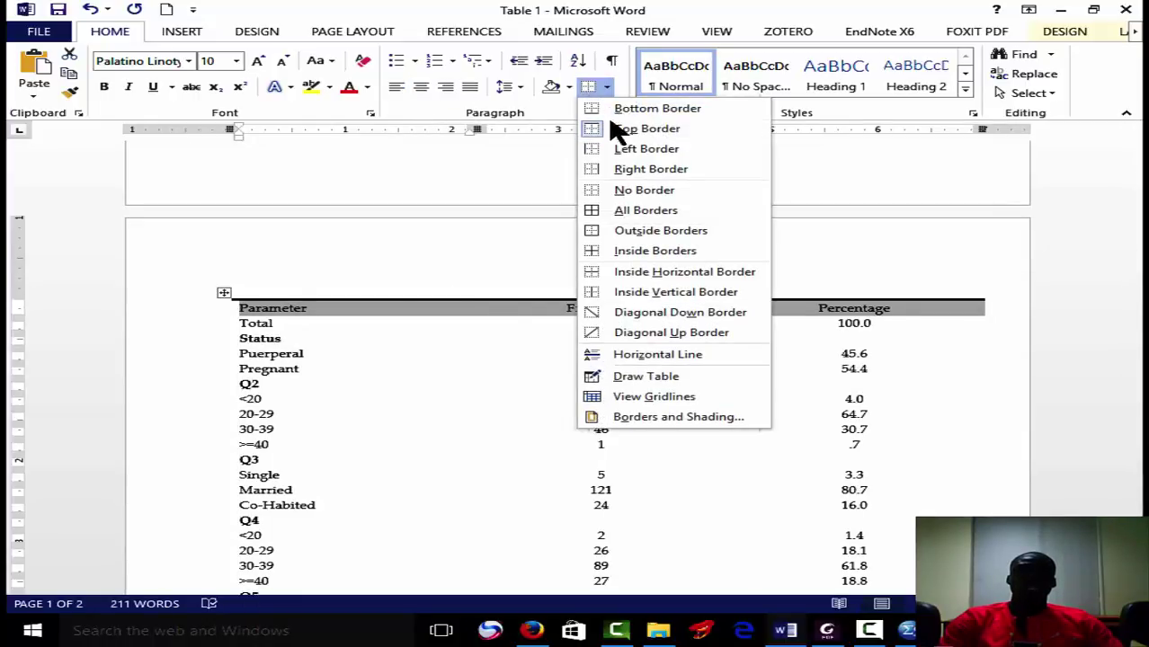
pyautogui.click(627, 128)
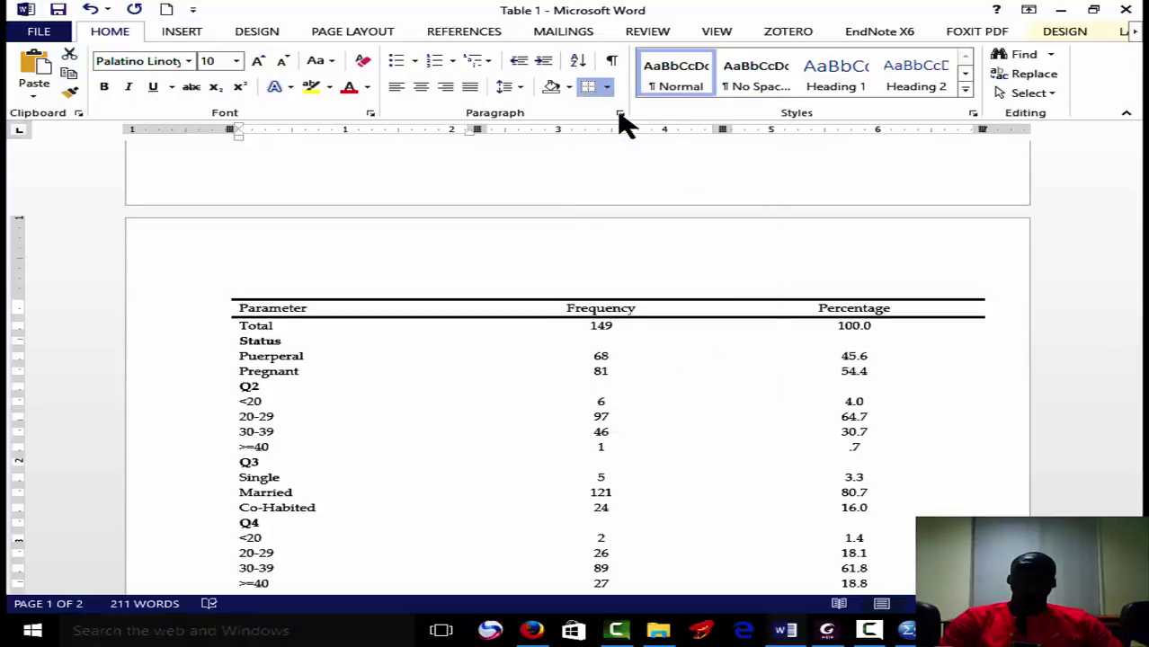
pyautogui.click(663, 450)
# - Compare the pasted table's layout and category labels with the finished demographic table on page 1
pyautogui.moveTo(1135, 395); pyautogui.dragTo(1127, 227)
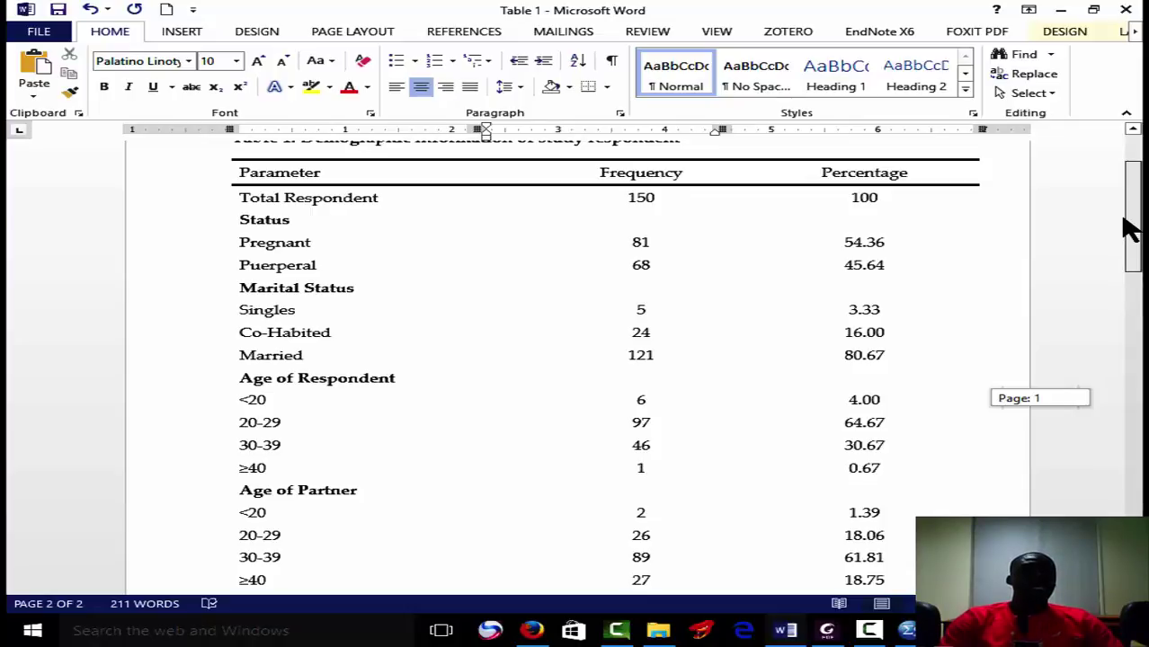
pyautogui.moveTo(1130, 228); pyautogui.dragTo(1130, 493)
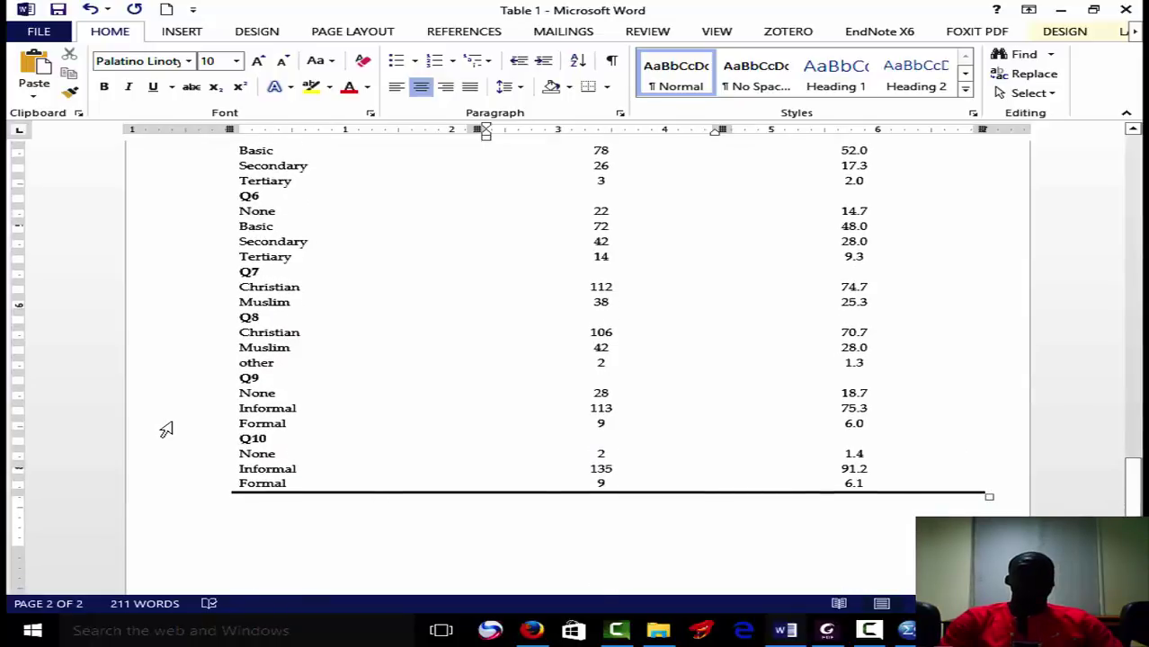
pyautogui.moveTo(223, 386)
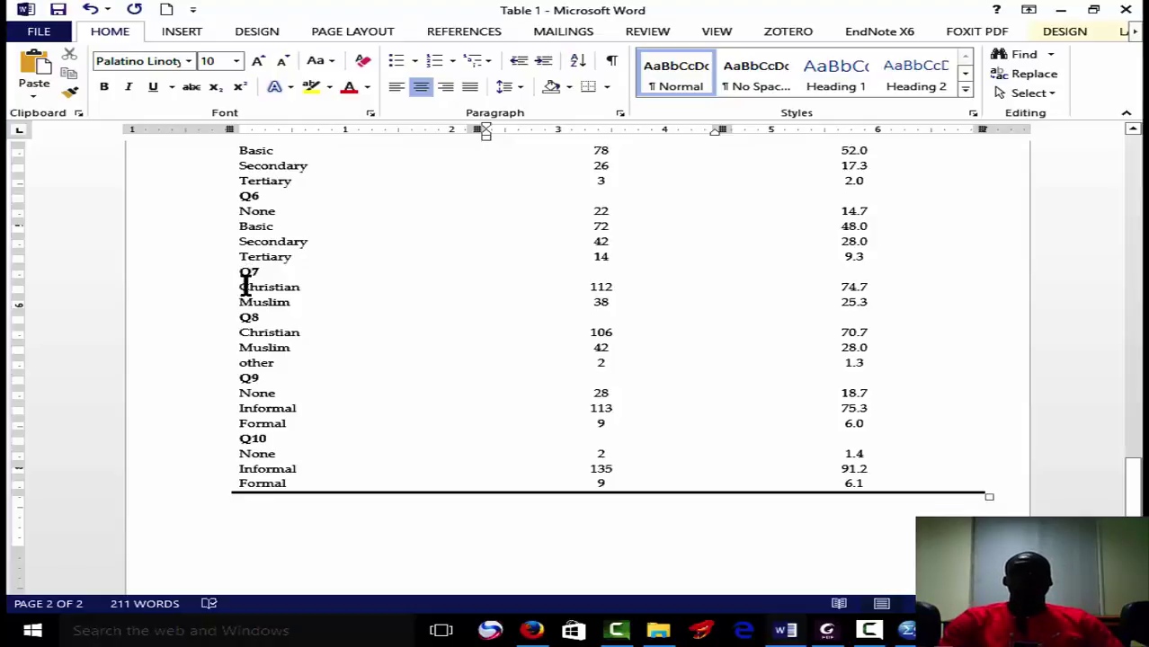
pyautogui.moveTo(1135, 485); pyautogui.dragTo(1140, 402)
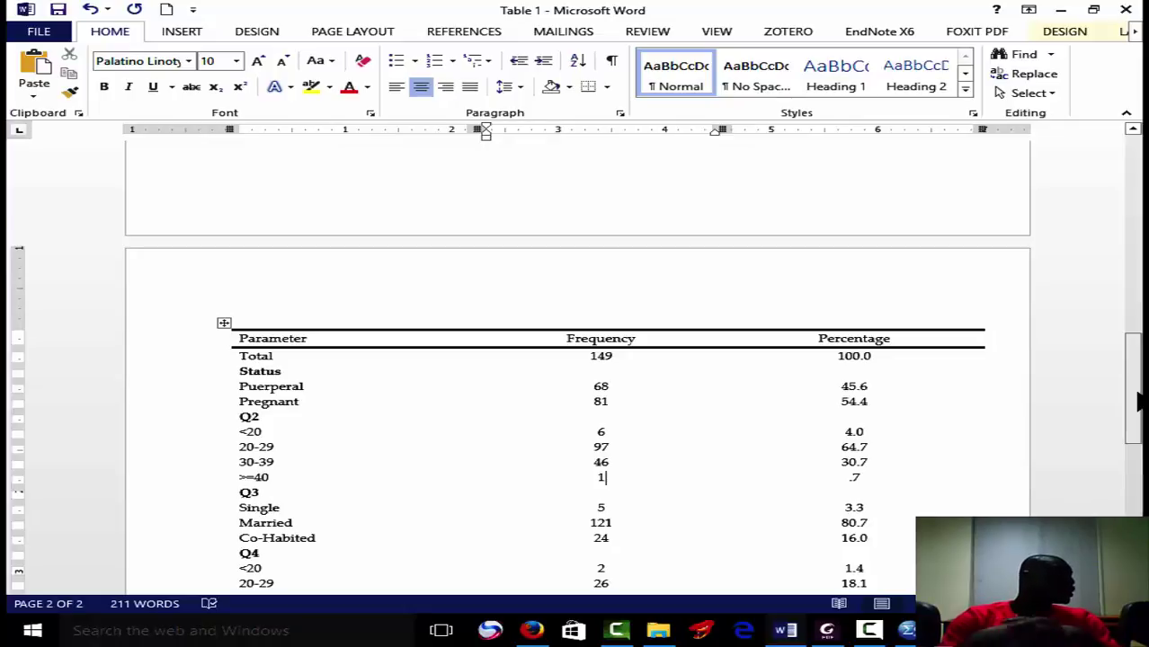